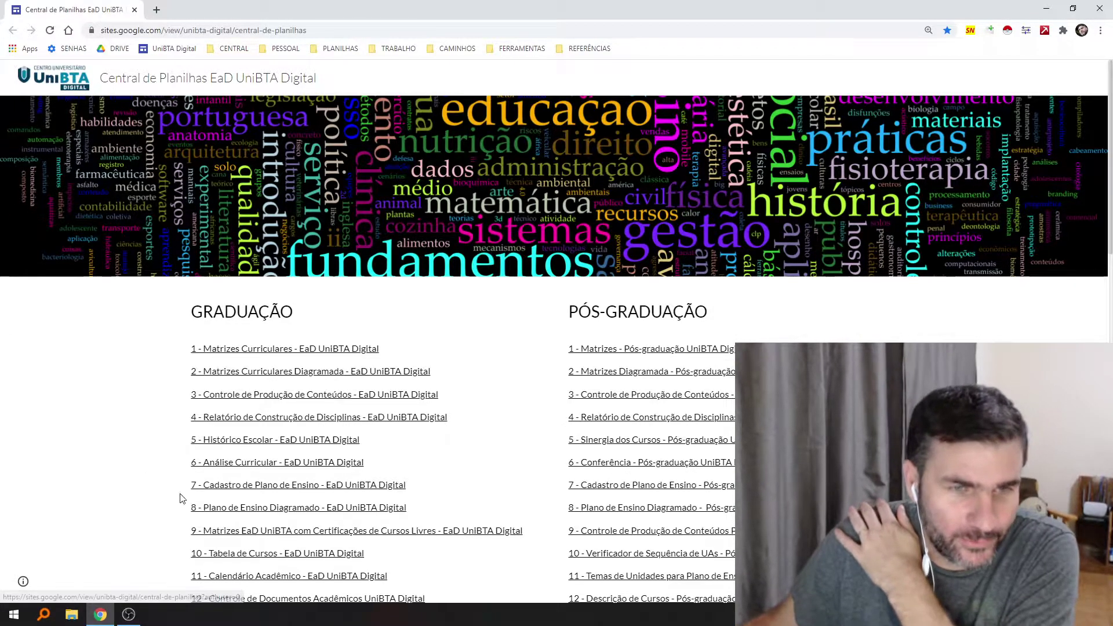
# Open the spreadsheet "26 - Cronograma de Lives Dados 2021BIM2 - EaD UniBTA Digital" from the Graduação list
pyautogui.scroll(-6, 264, 518)
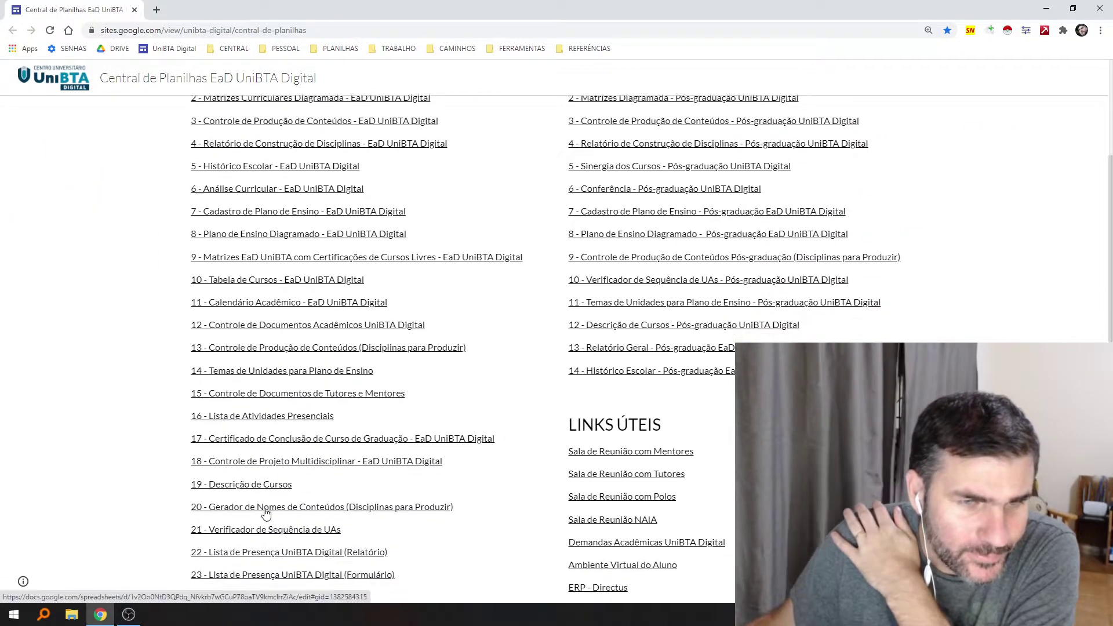
pyautogui.scroll(-2, 266, 503)
pyautogui.click(261, 477)
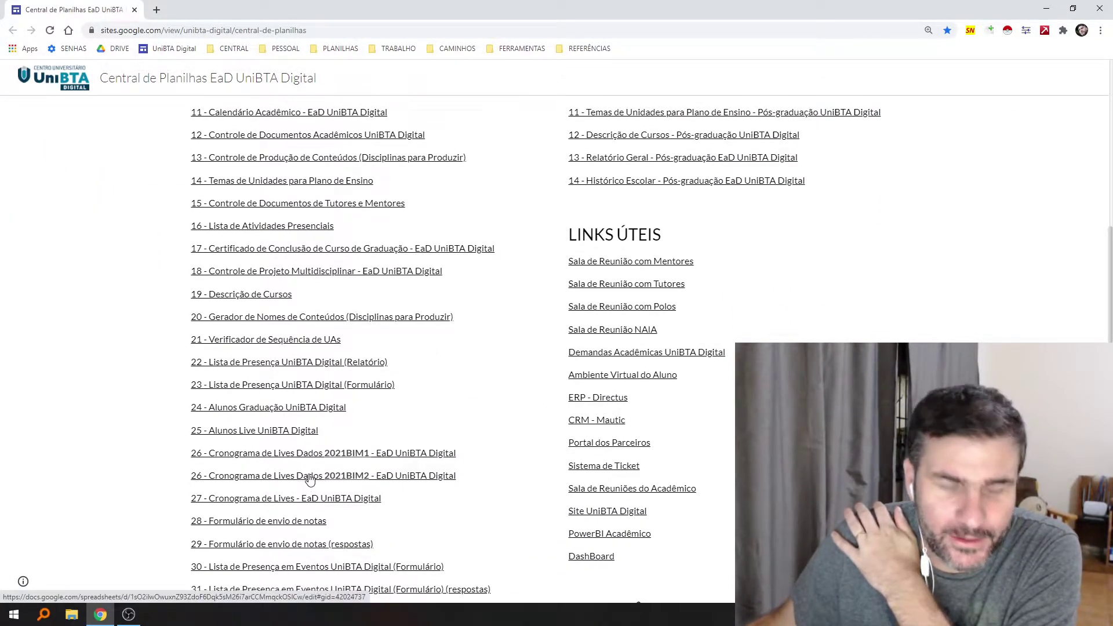
pyautogui.click(310, 480)
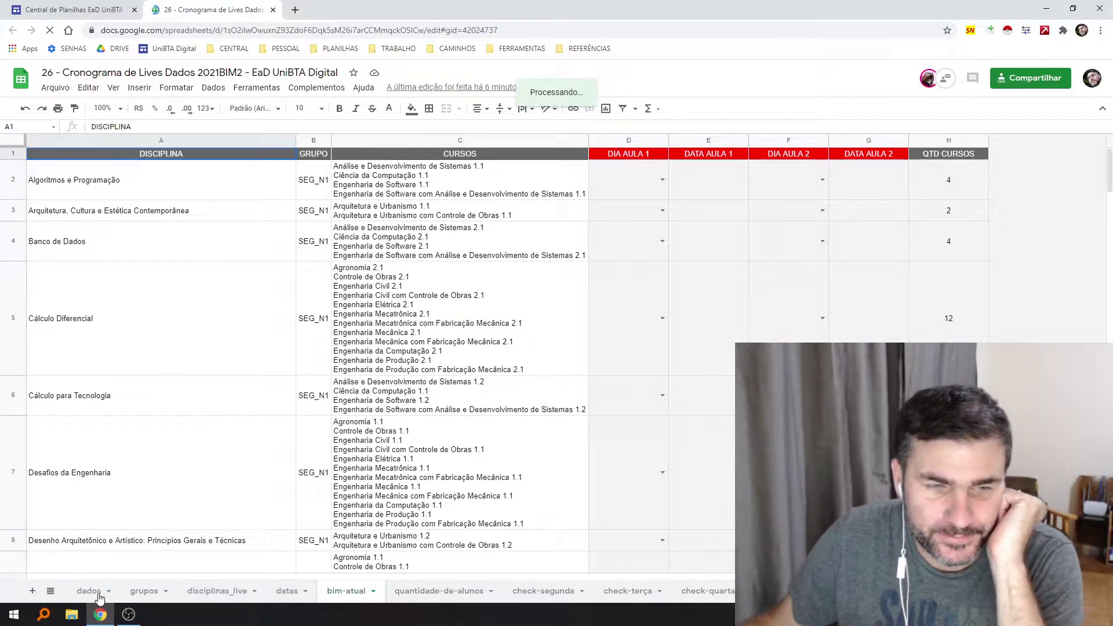
# On the dados sheet, inspect the IMPORTRANGE formula in A1 and its source spreadsheet ID without changing it
pyautogui.click(96, 591)
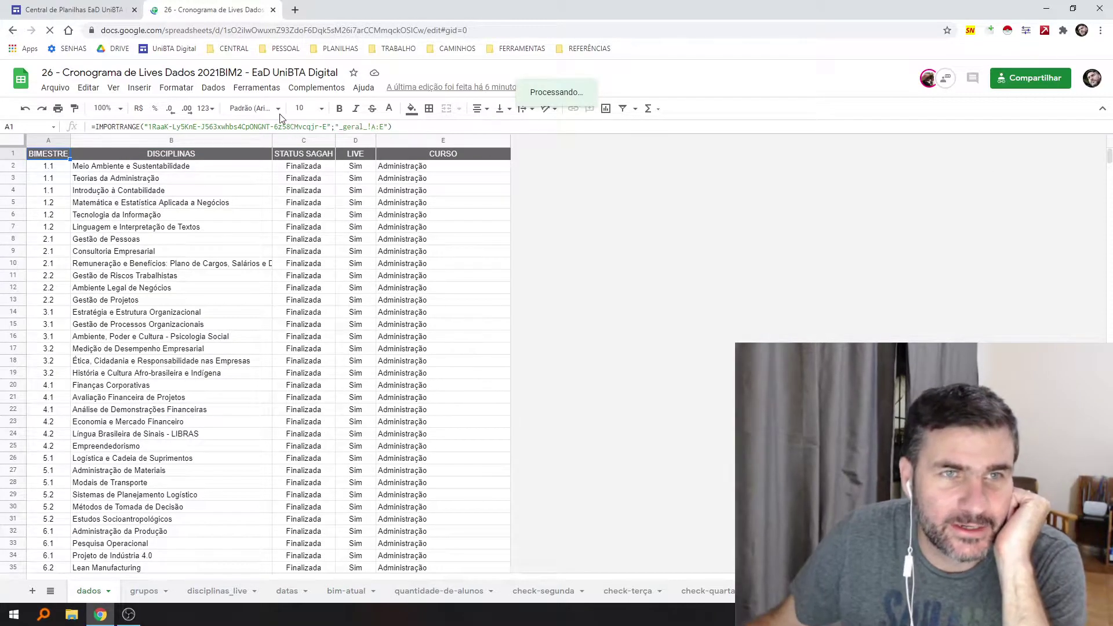
pyautogui.doubleClick(242, 73)
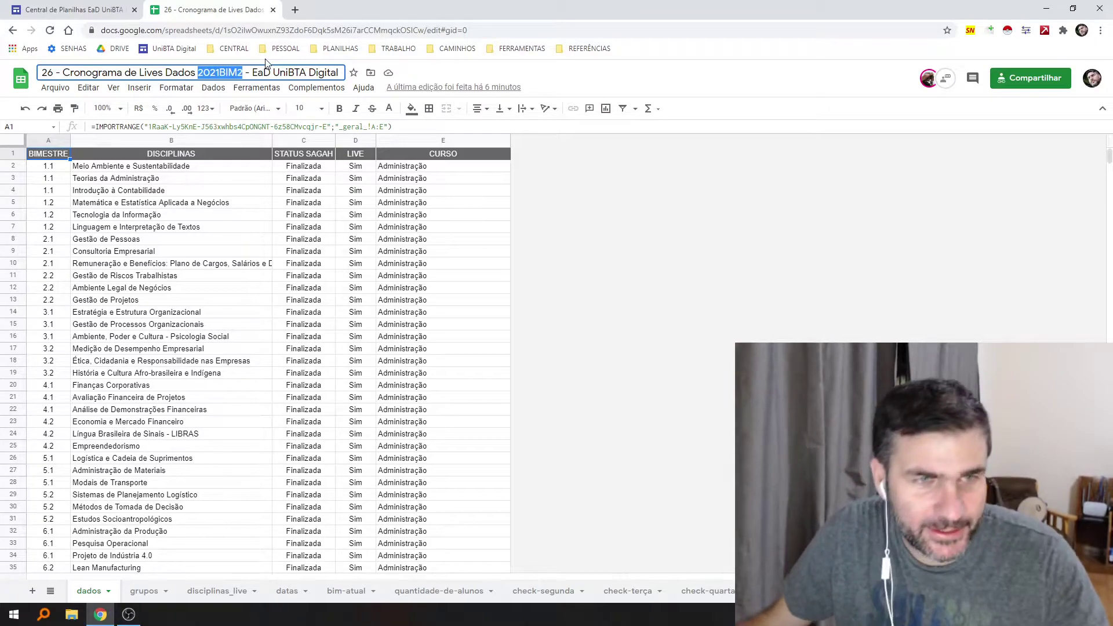
pyautogui.click(204, 219)
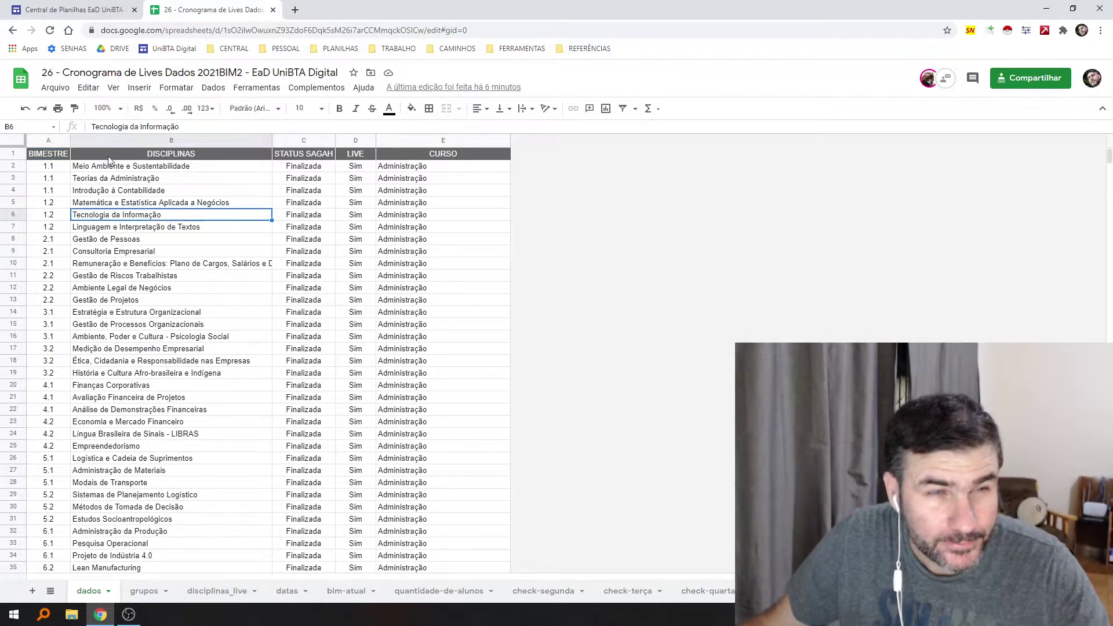
pyautogui.click(53, 171)
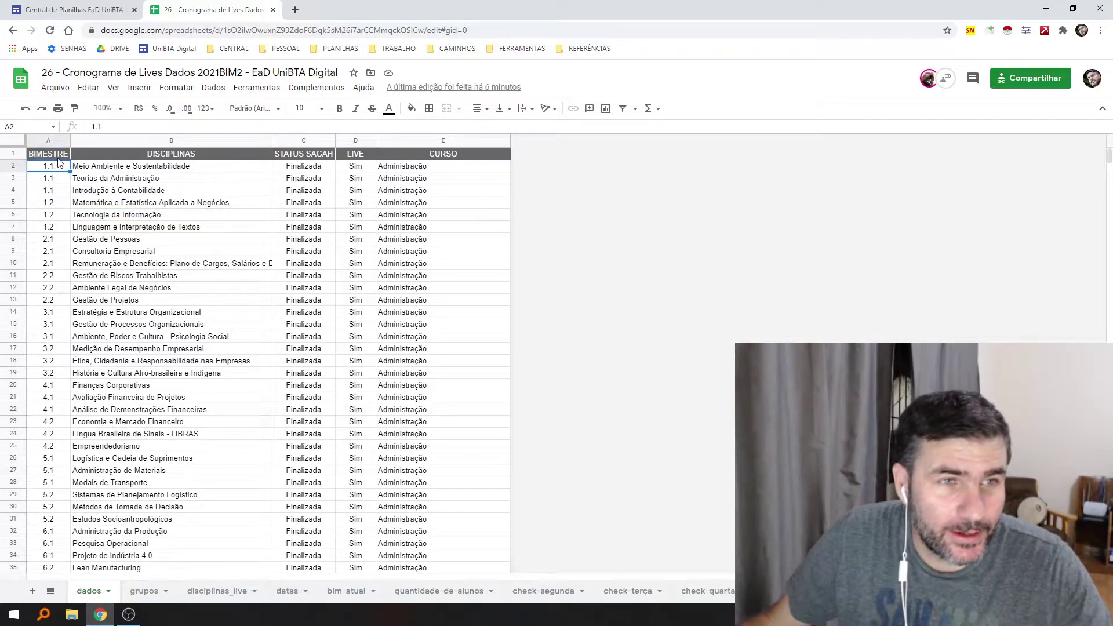
pyautogui.click(57, 155)
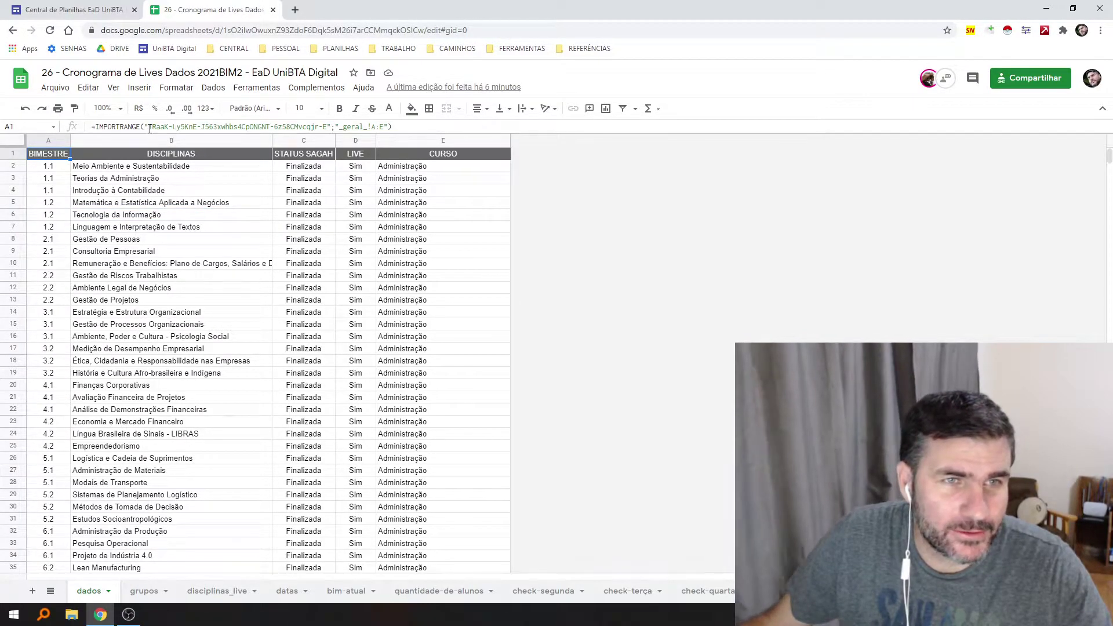
pyautogui.moveTo(148, 126); pyautogui.dragTo(329, 147)
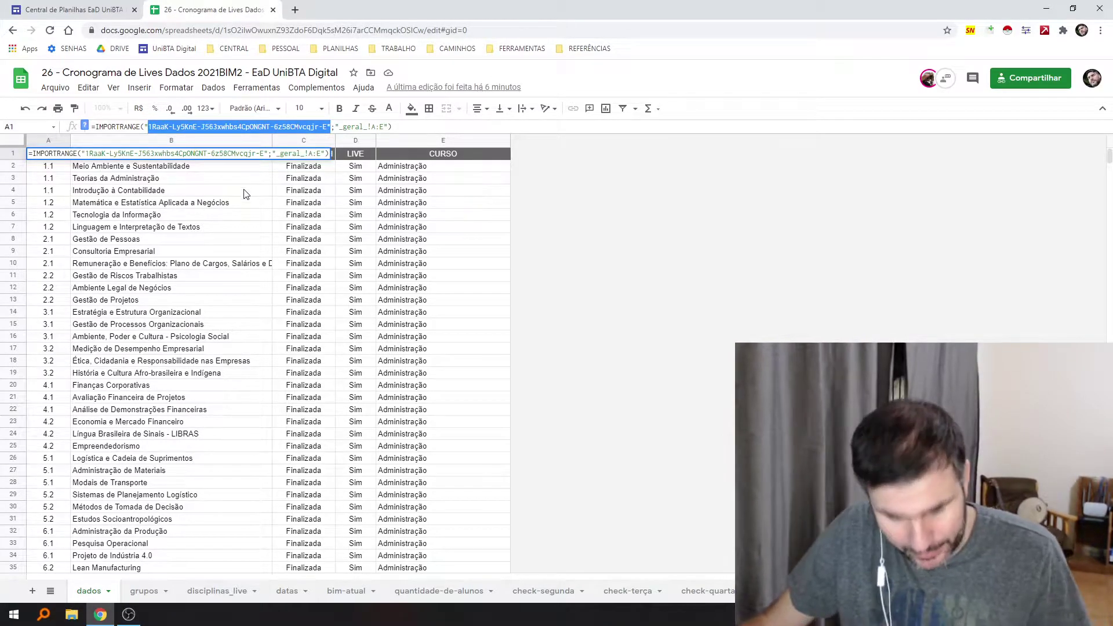
pyautogui.press('Escape')
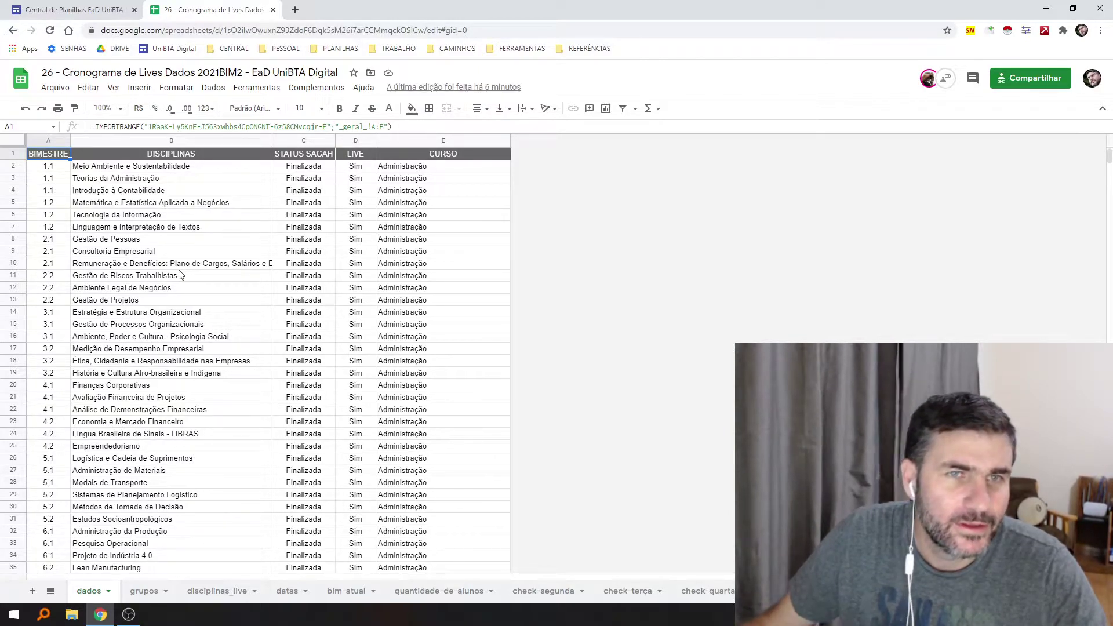
# Look through the imported disciplines and courses further down the dados sheet
pyautogui.scroll(-7, 179, 274)
pyautogui.scroll(-17, 180, 296)
pyautogui.scroll(-3, 196, 311)
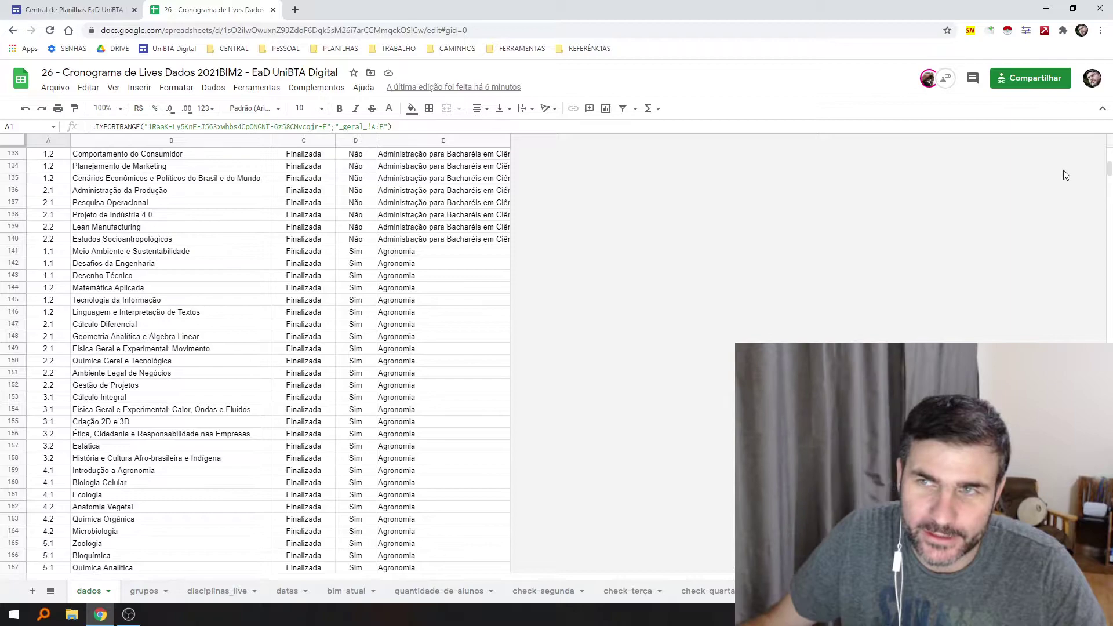
# Open the grupos sheet and review its list of courses with the SIGLA and CODE columns
pyautogui.click(150, 593)
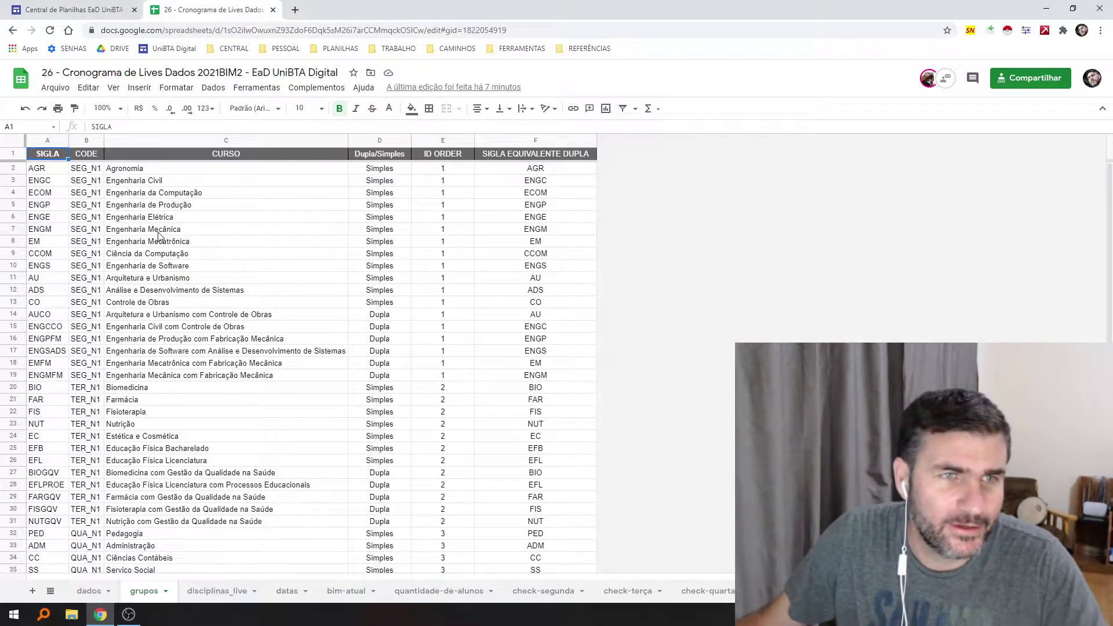
pyautogui.scroll(-3, 255, 273)
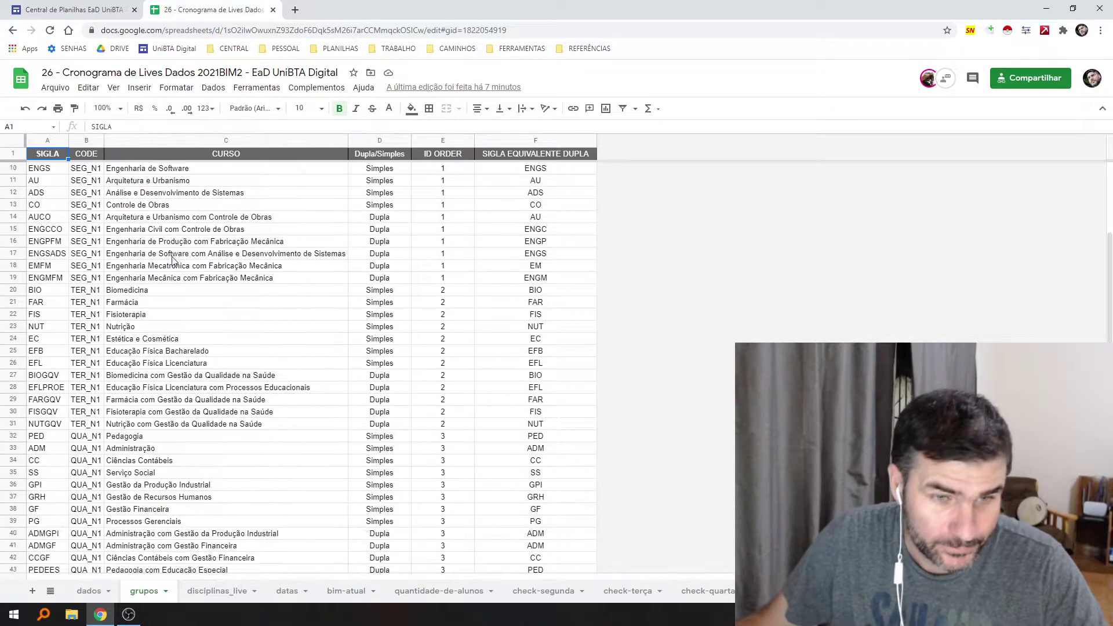
pyautogui.scroll(2, 185, 259)
pyautogui.scroll(2, 186, 259)
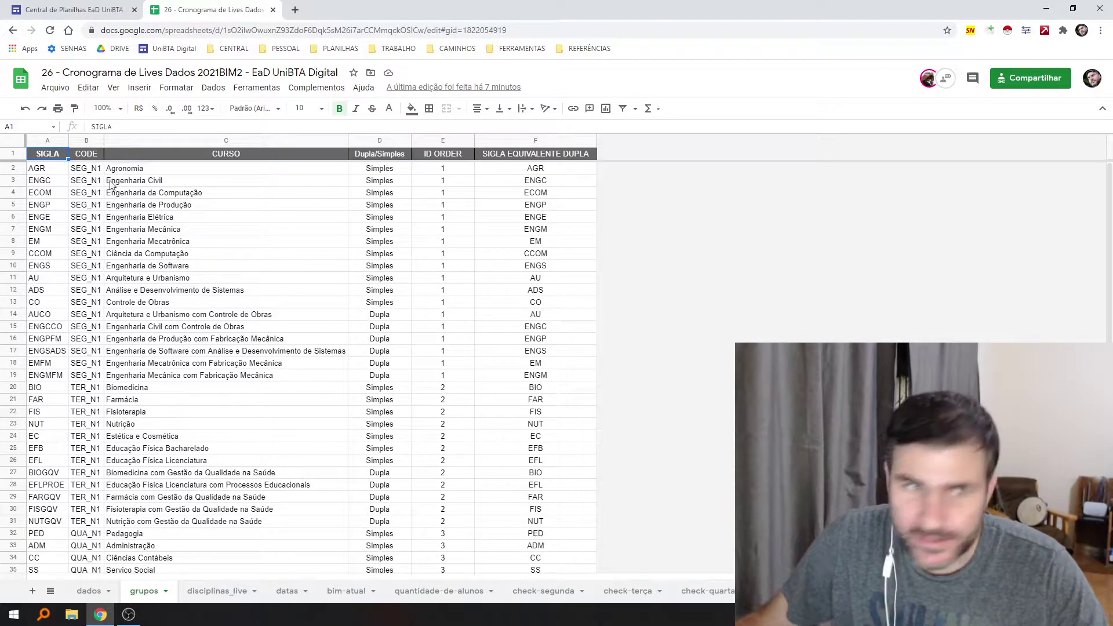
pyautogui.click(50, 139)
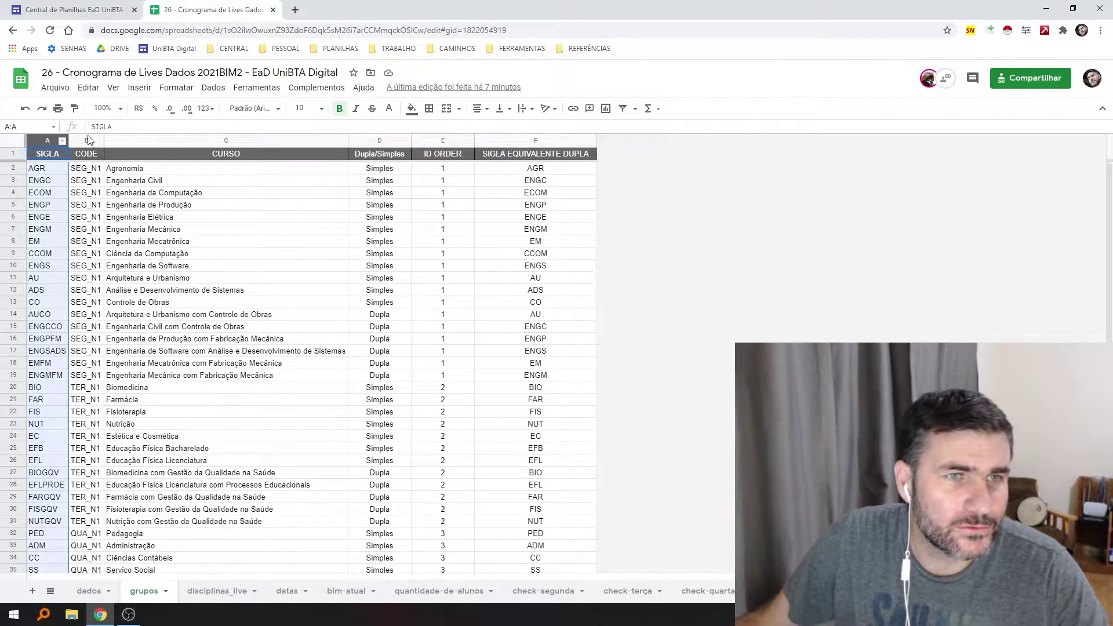
pyautogui.click(90, 171)
pyautogui.click(58, 155)
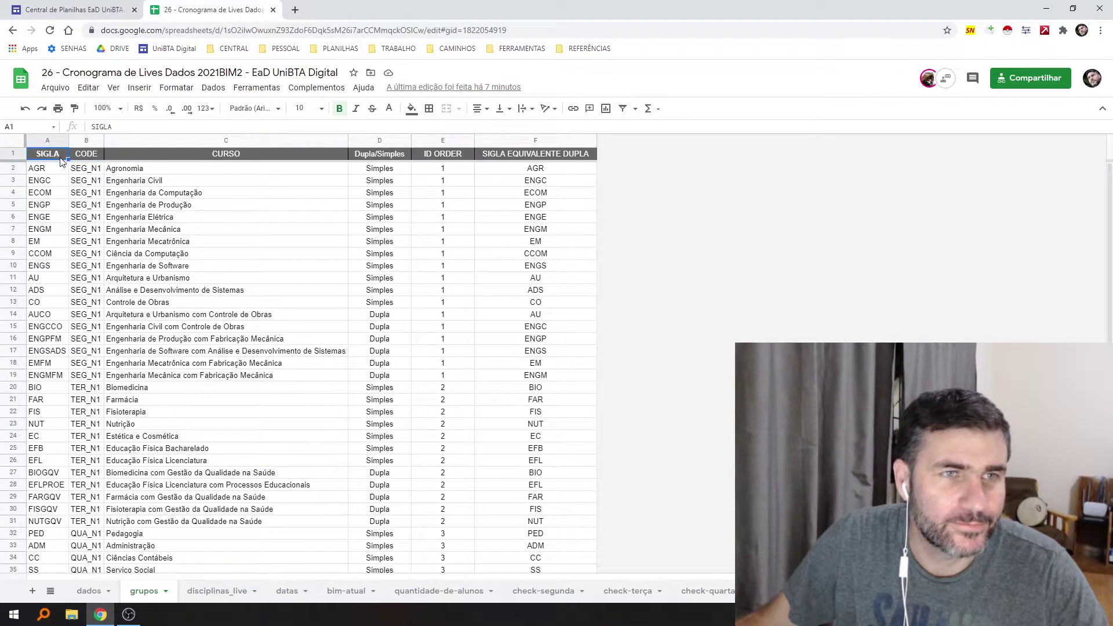
# Highlight the courses of each CODE group in turn: SEG_N1, TER_N1 and QUA_N1
pyautogui.click(82, 172)
pyautogui.moveTo(90, 171); pyautogui.dragTo(91, 381)
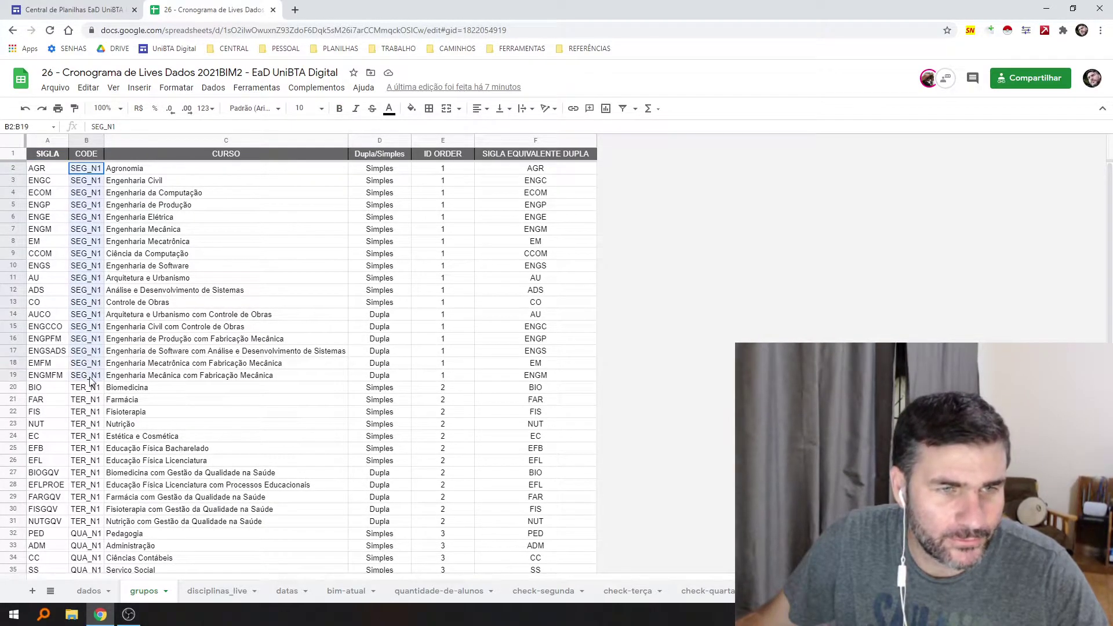
pyautogui.moveTo(47, 170); pyautogui.dragTo(179, 381)
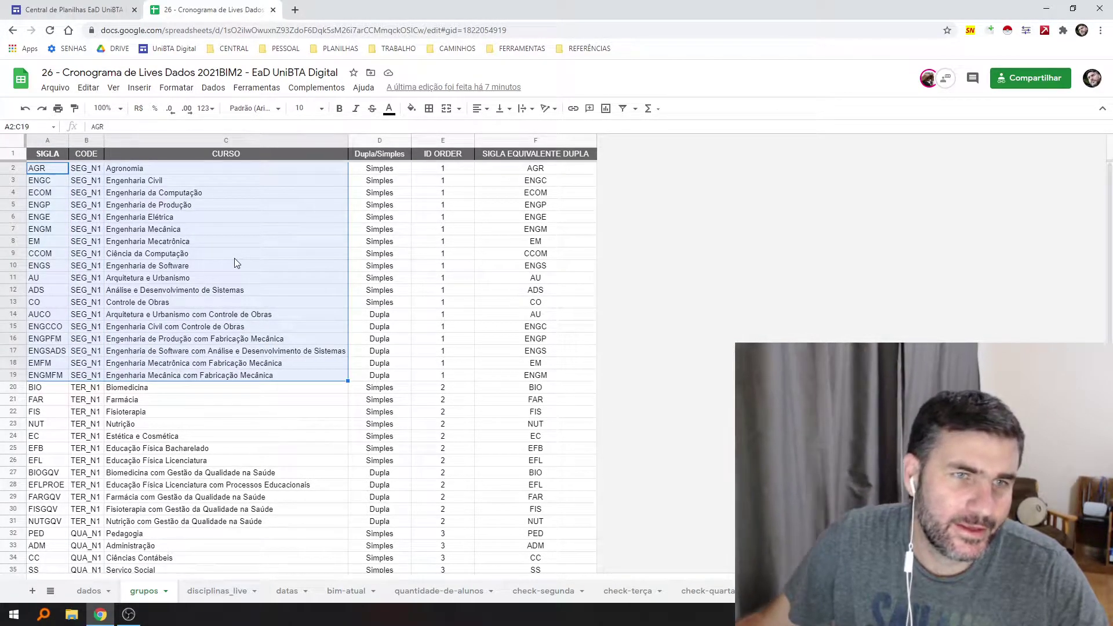
pyautogui.scroll(-3, 279, 242)
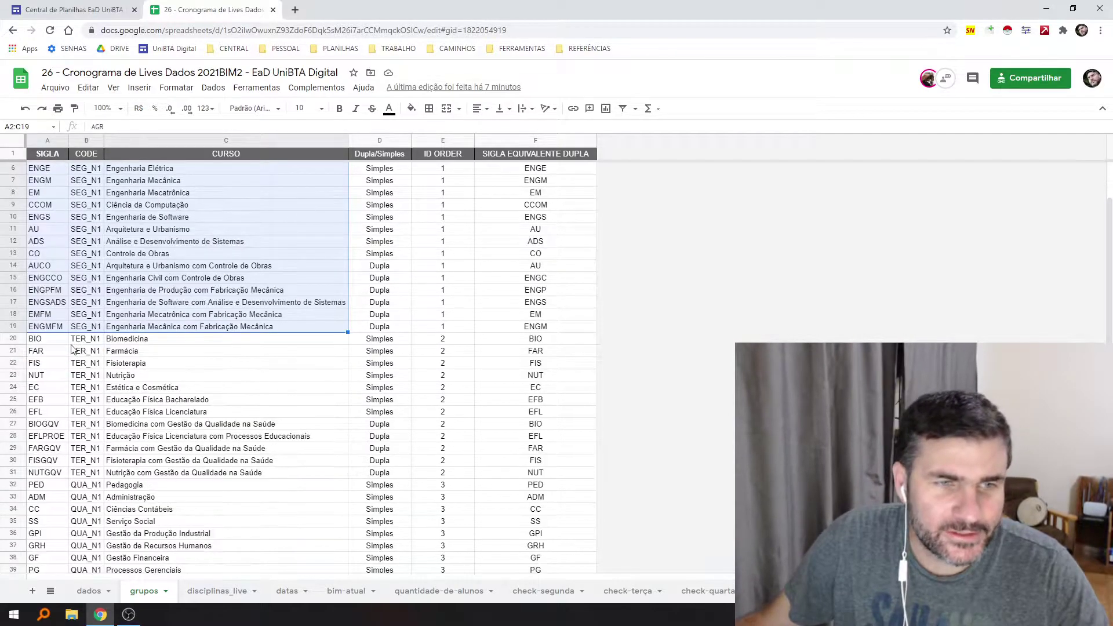
pyautogui.moveTo(39, 294); pyautogui.dragTo(282, 427)
pyautogui.scroll(-2, 282, 428)
pyautogui.moveTo(33, 390); pyautogui.dragTo(246, 536)
pyautogui.scroll(3, 243, 314)
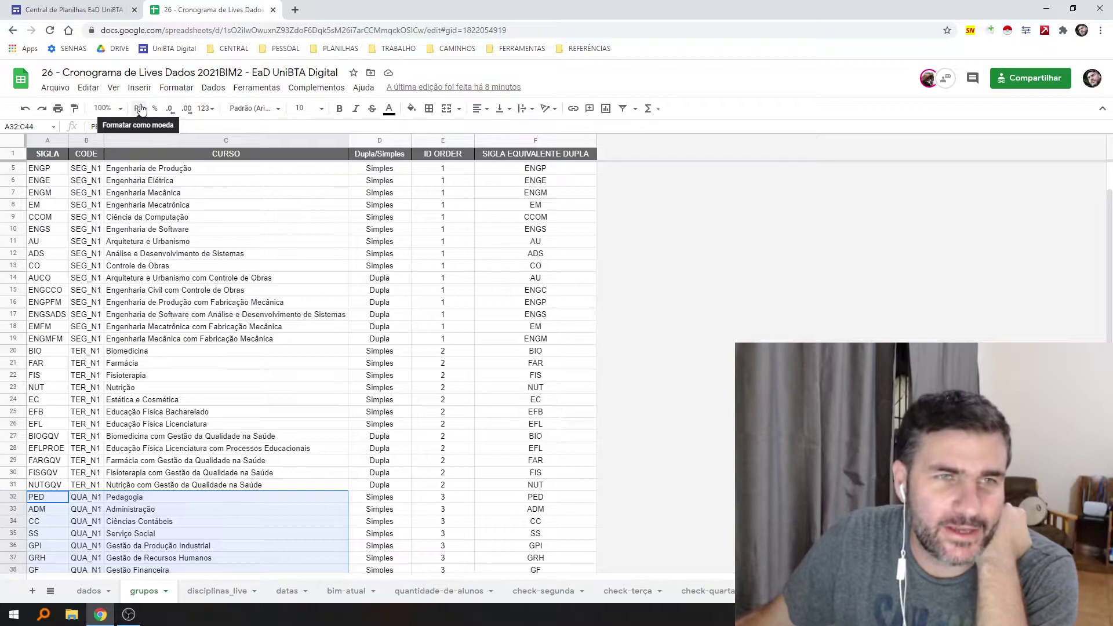
pyautogui.scroll(2, 120, 196)
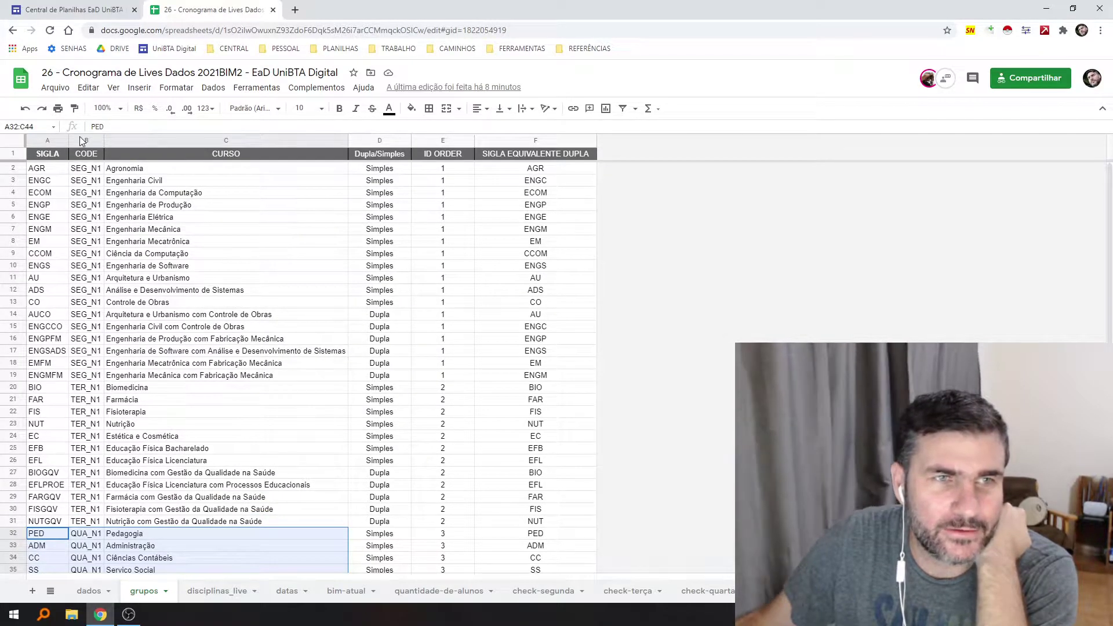
# Examine how the Dupla/Simples column classifies the courses, comparing a combined course in row 17 with Agronomia in row 2
pyautogui.click(81, 140)
pyautogui.click(377, 143)
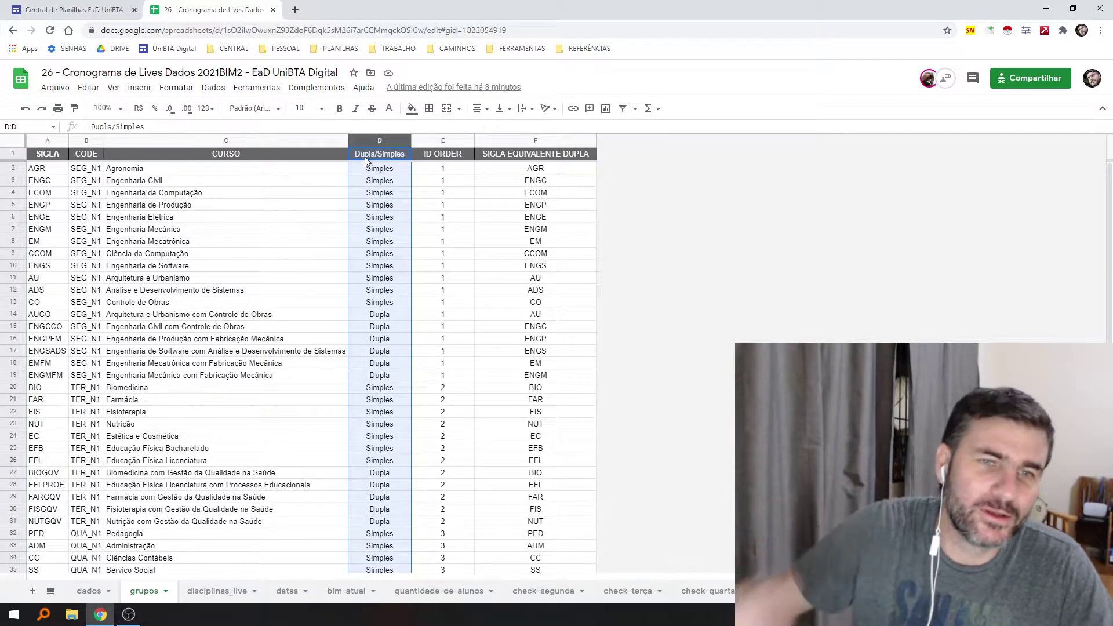
pyautogui.click(194, 356)
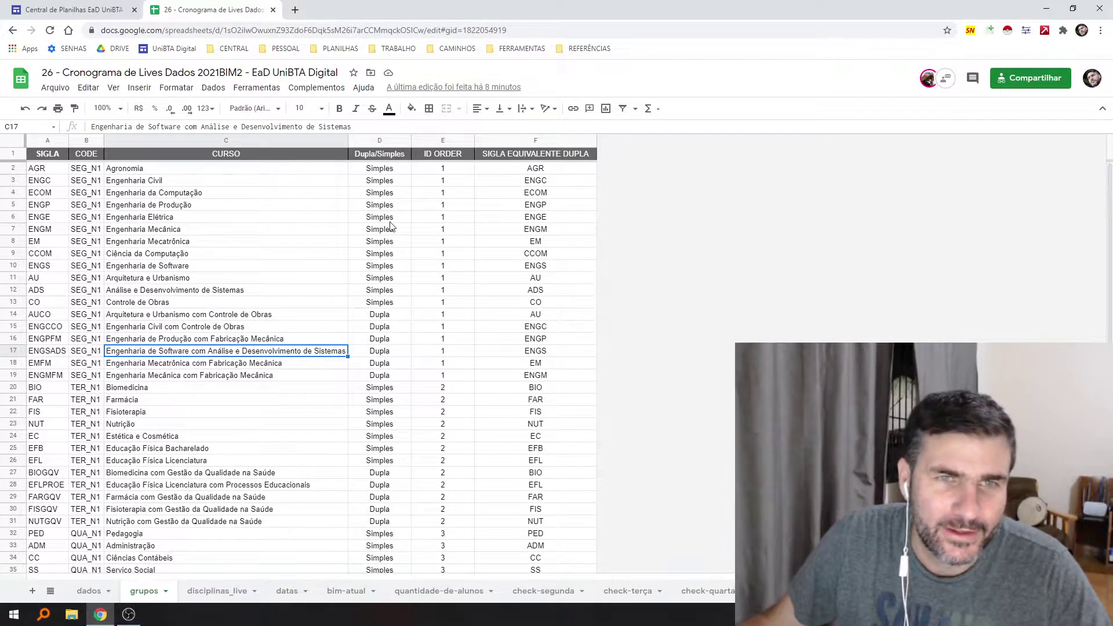
pyautogui.click(371, 140)
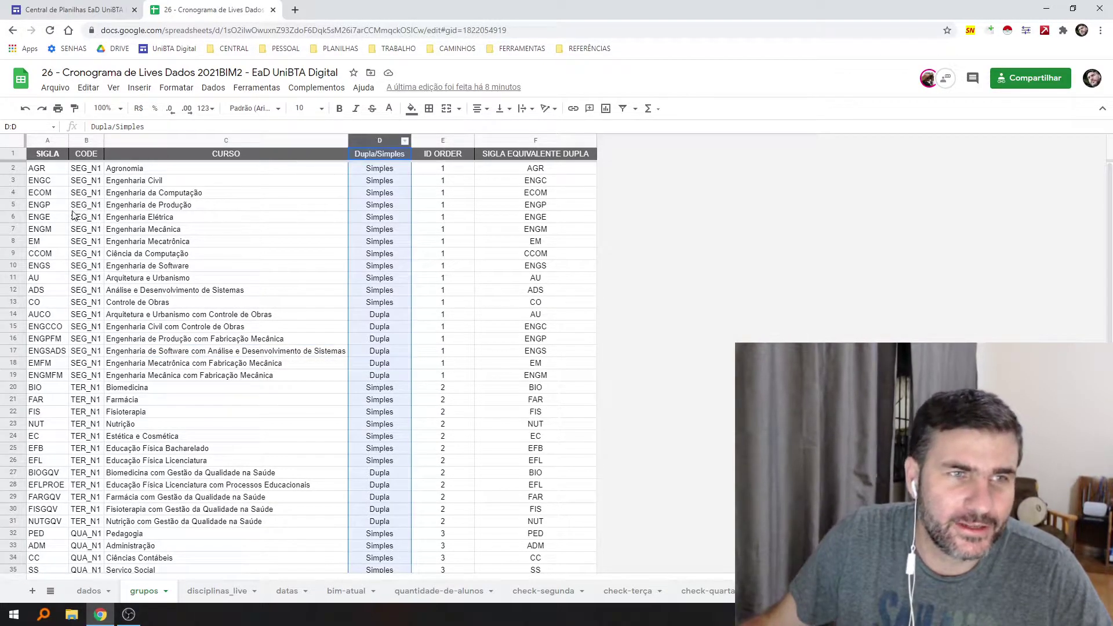
pyautogui.click(14, 169)
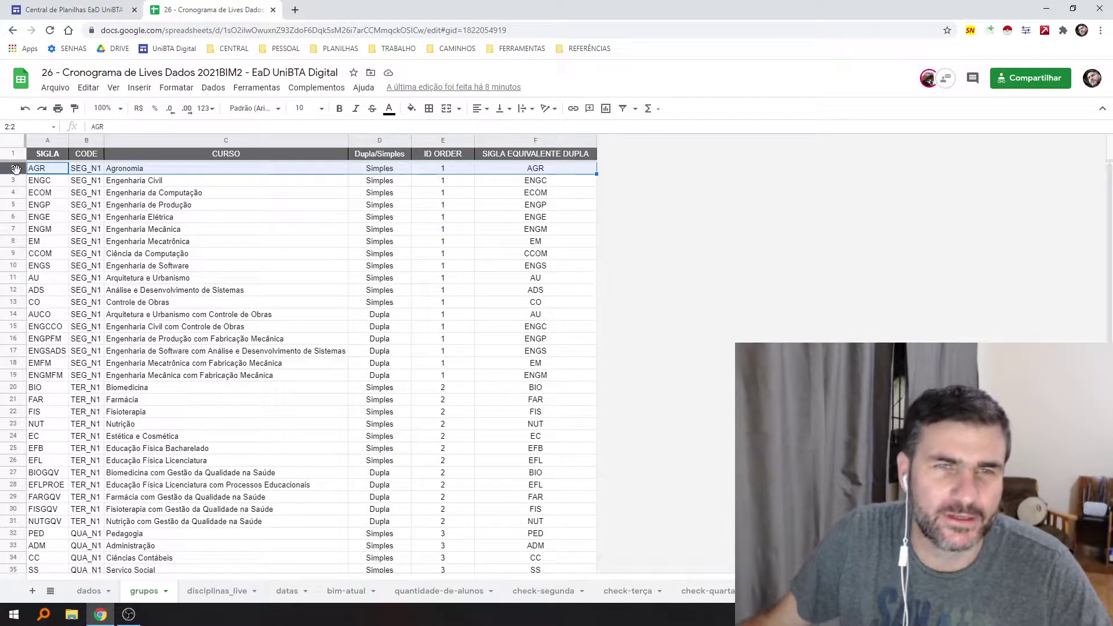
# Examine the ID ORDER column from E2 to E44 and compare its numbers with the CODE groups
pyautogui.scroll(-3, 437, 249)
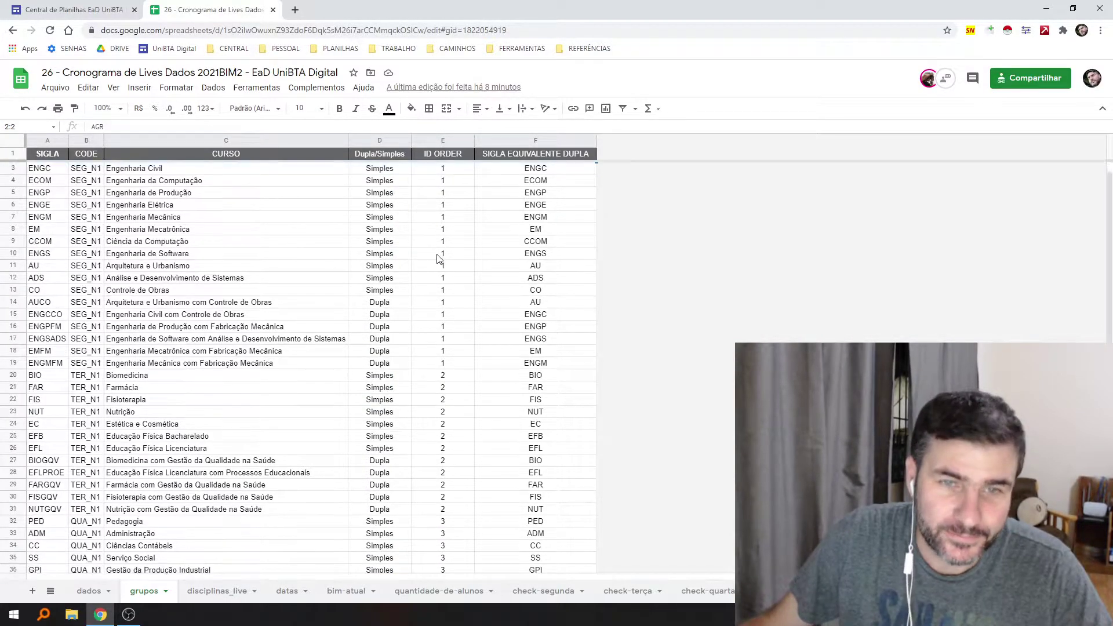
pyautogui.scroll(3, 439, 258)
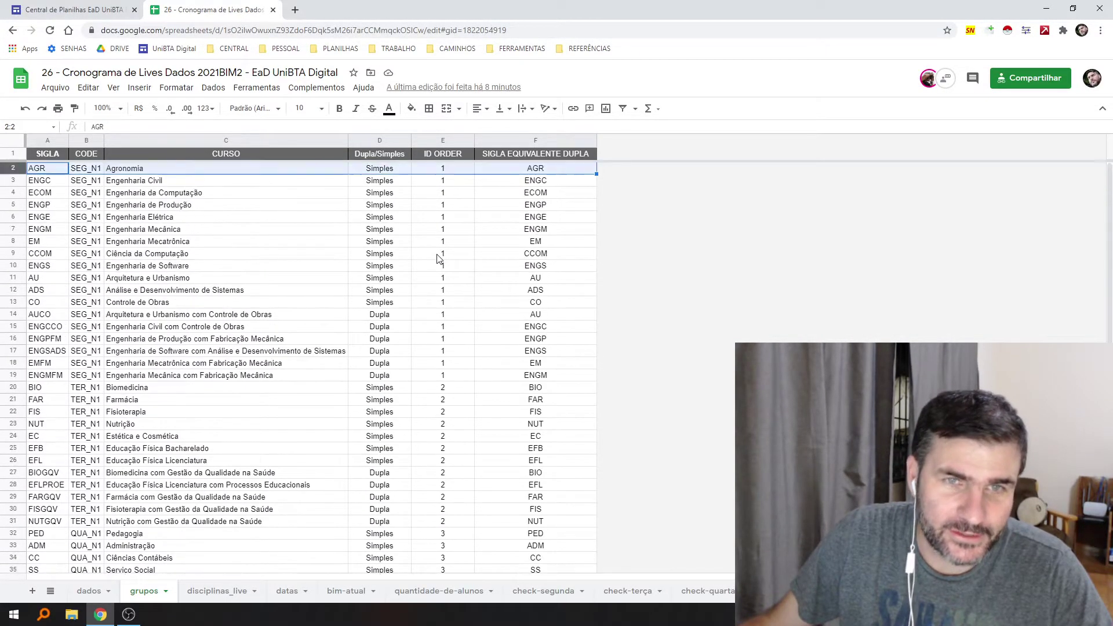
pyautogui.click(446, 170)
pyautogui.click(80, 169)
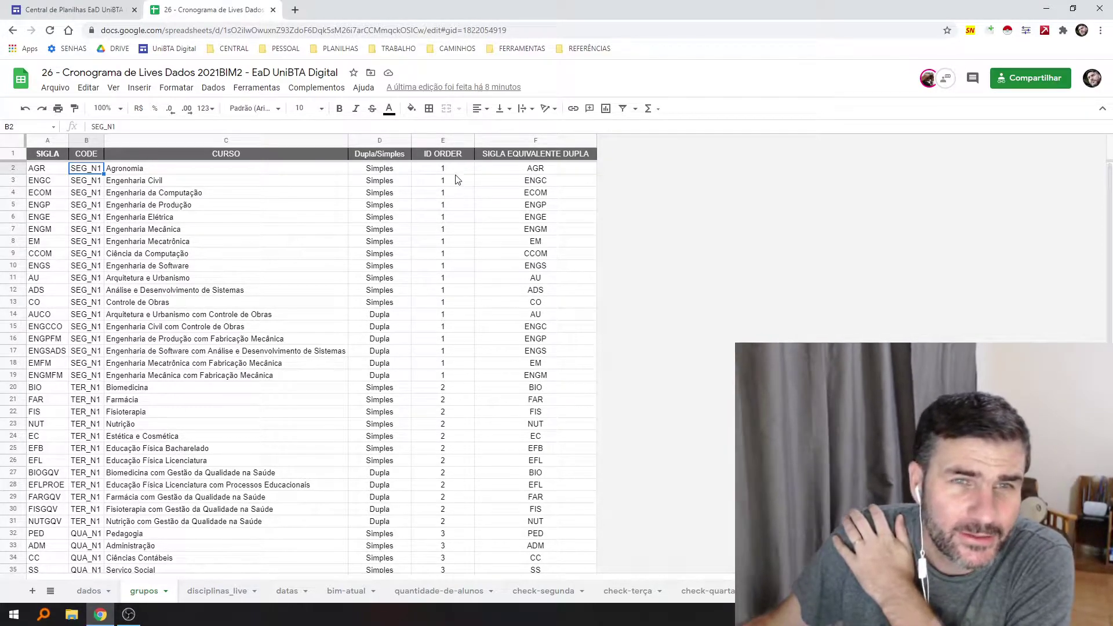
pyautogui.moveTo(452, 173); pyautogui.dragTo(454, 594)
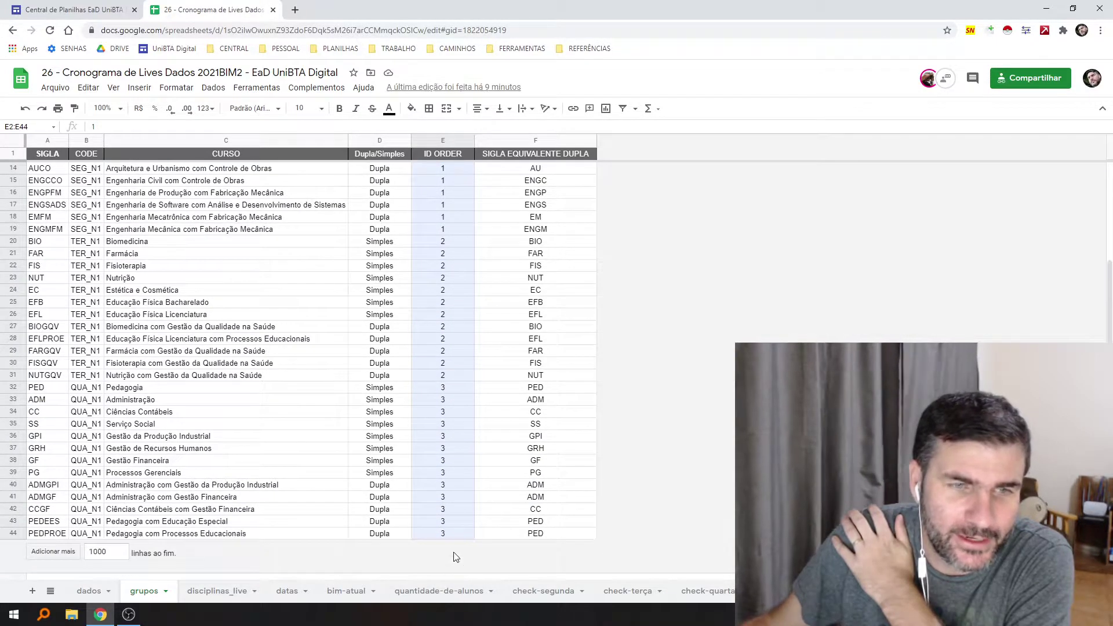
pyautogui.scroll(3, 456, 556)
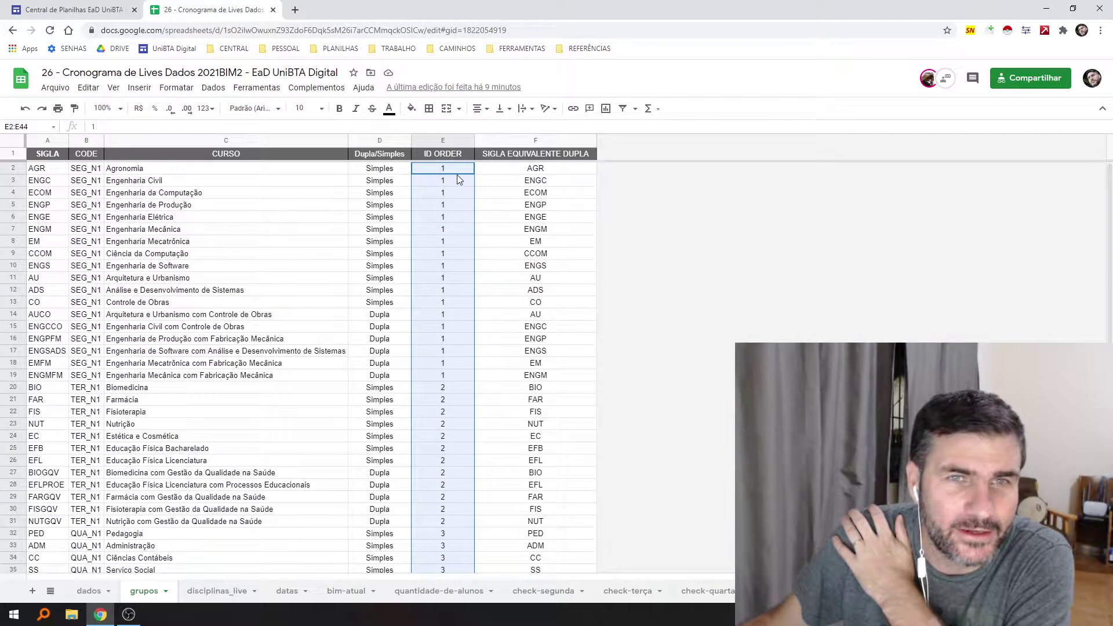
pyautogui.click(446, 172)
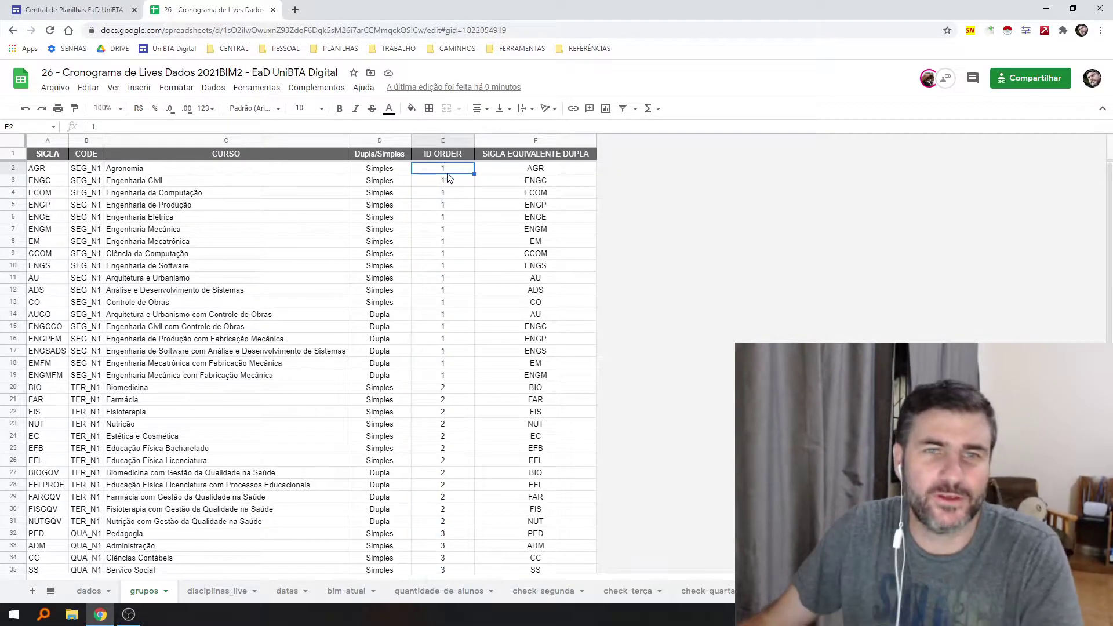
pyautogui.click(87, 169)
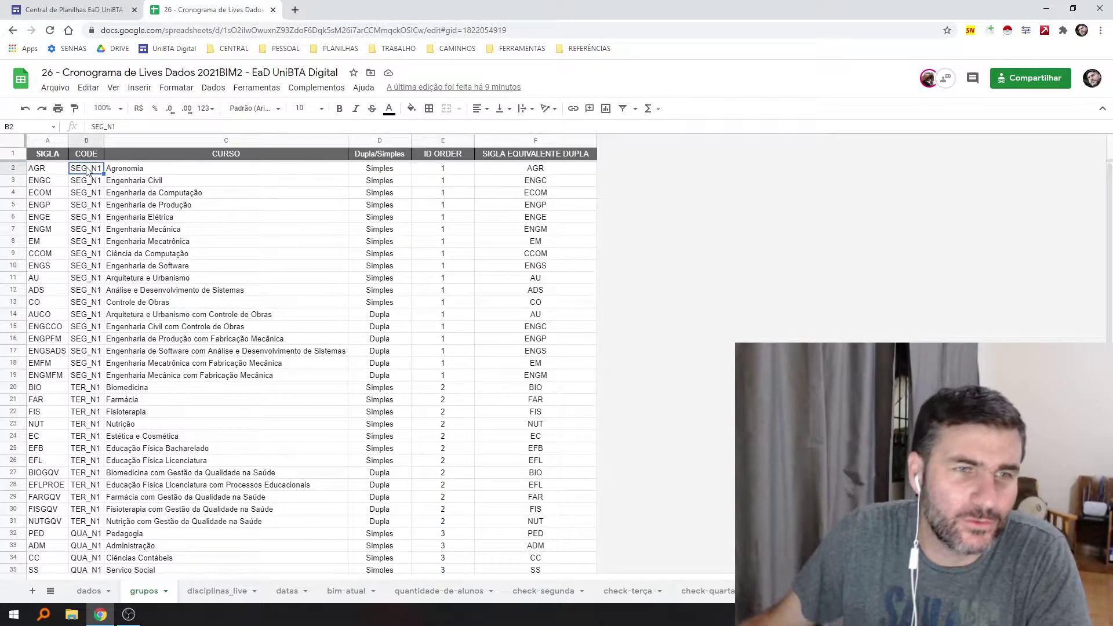
pyautogui.click(91, 440)
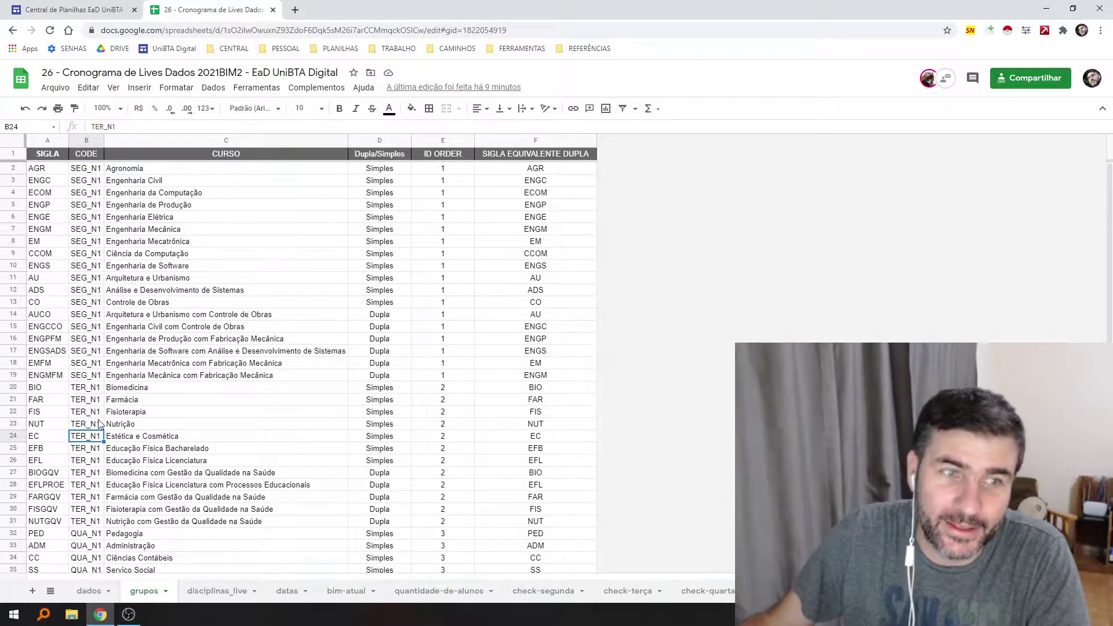
pyautogui.scroll(-1, 95, 429)
pyautogui.scroll(1, 91, 439)
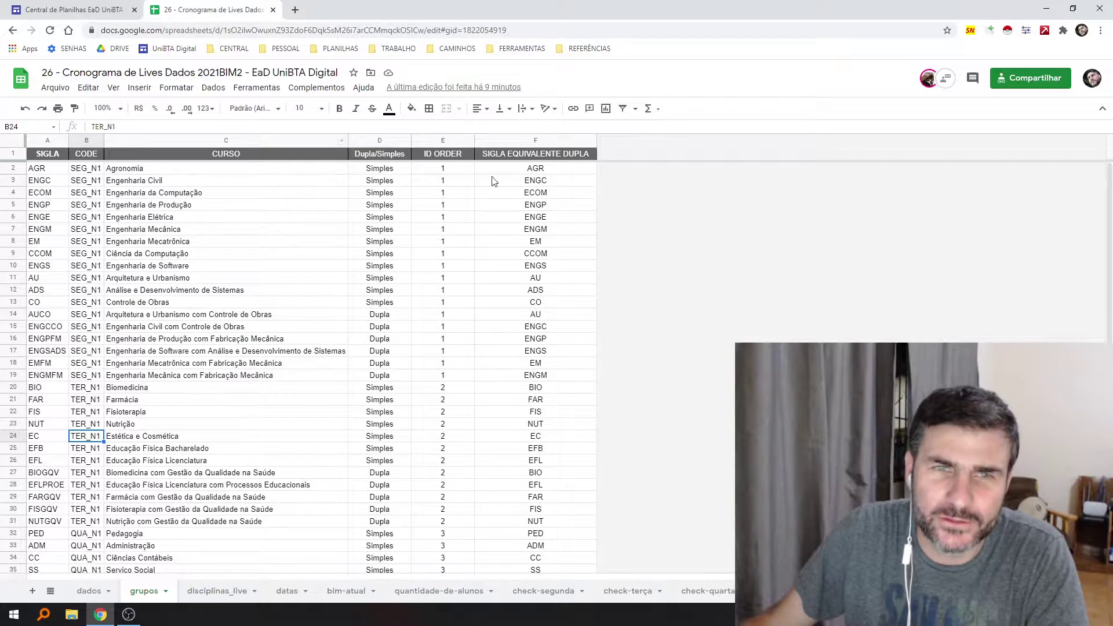
pyautogui.click(459, 173)
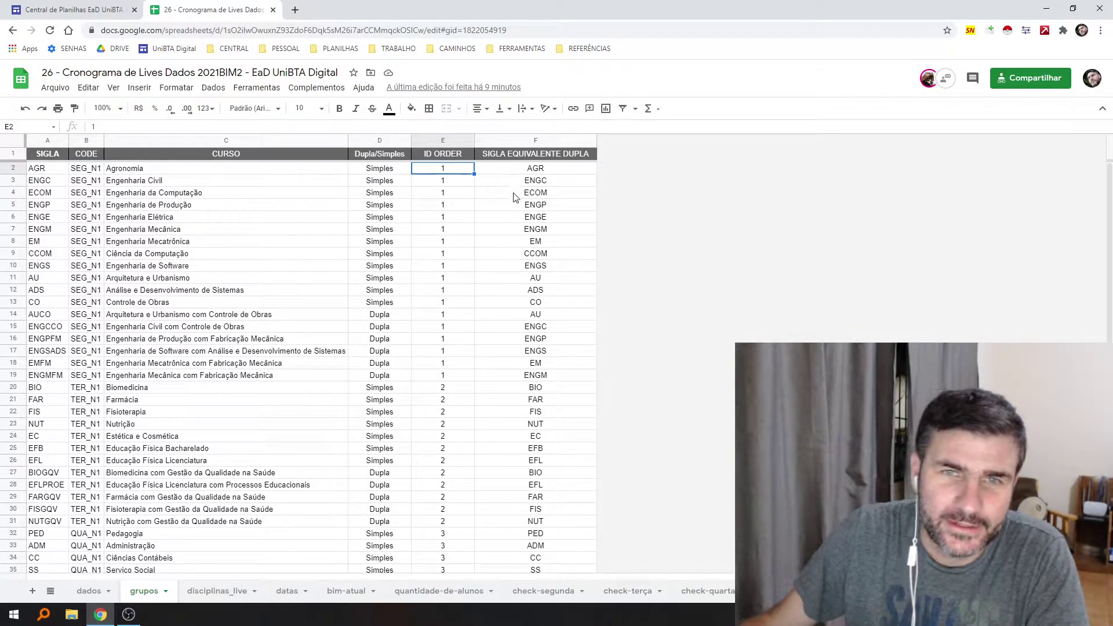
# Inspect the SIGLA EQUIVALENTE DUPLA column's first entry and header on the grupos sheet
pyautogui.click(540, 170)
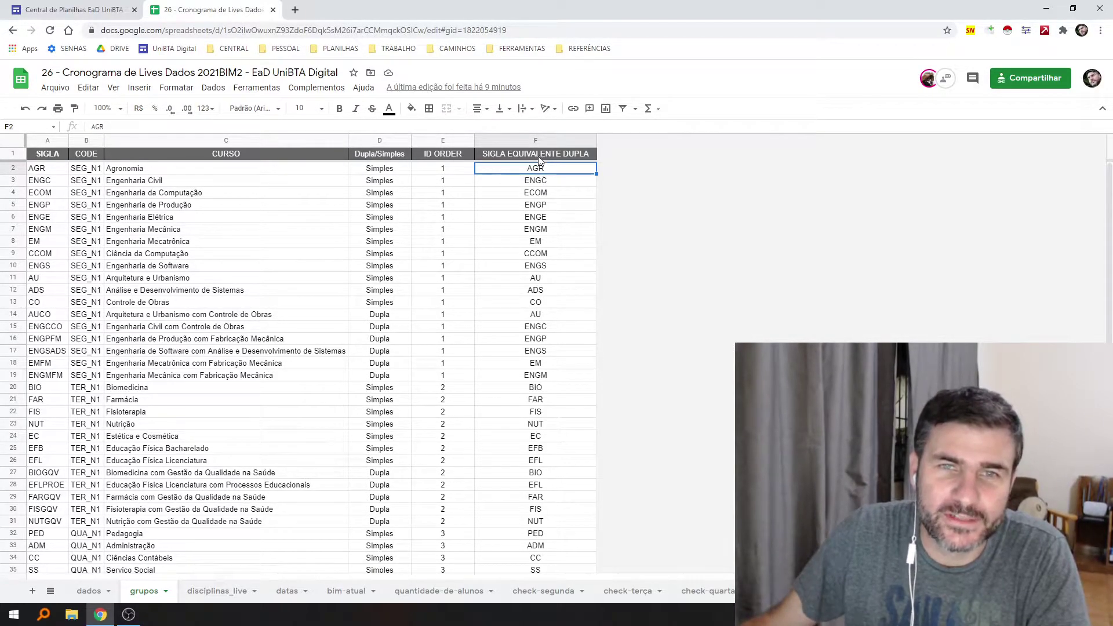
pyautogui.click(538, 156)
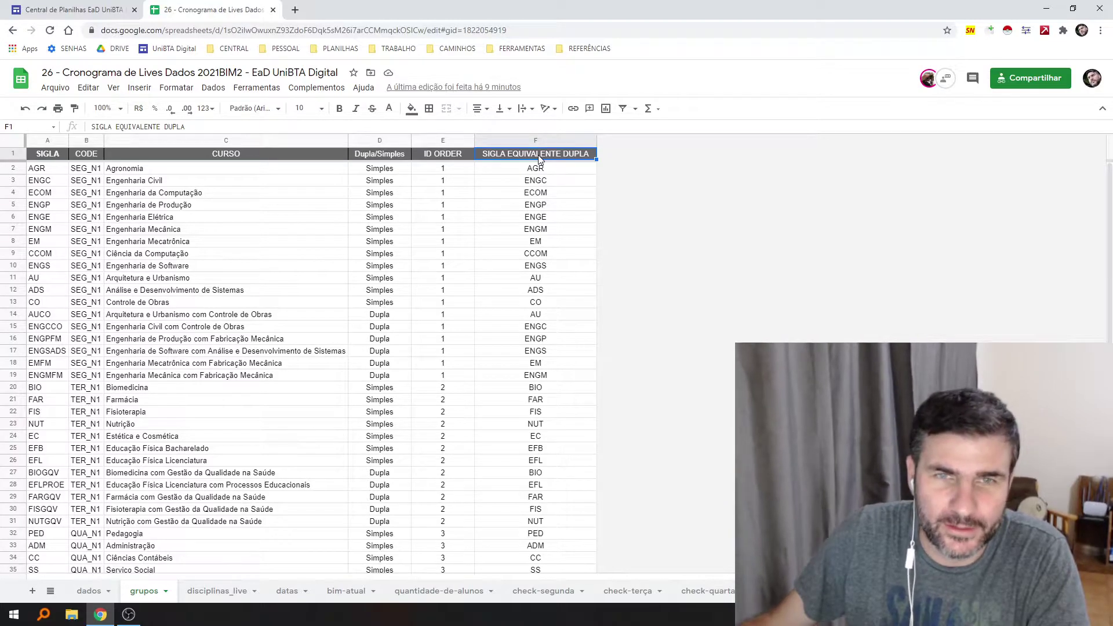
# Review the LIVE column on the dados sheet, comparing its Sim entries with the Não entries starting at row 128
pyautogui.click(91, 592)
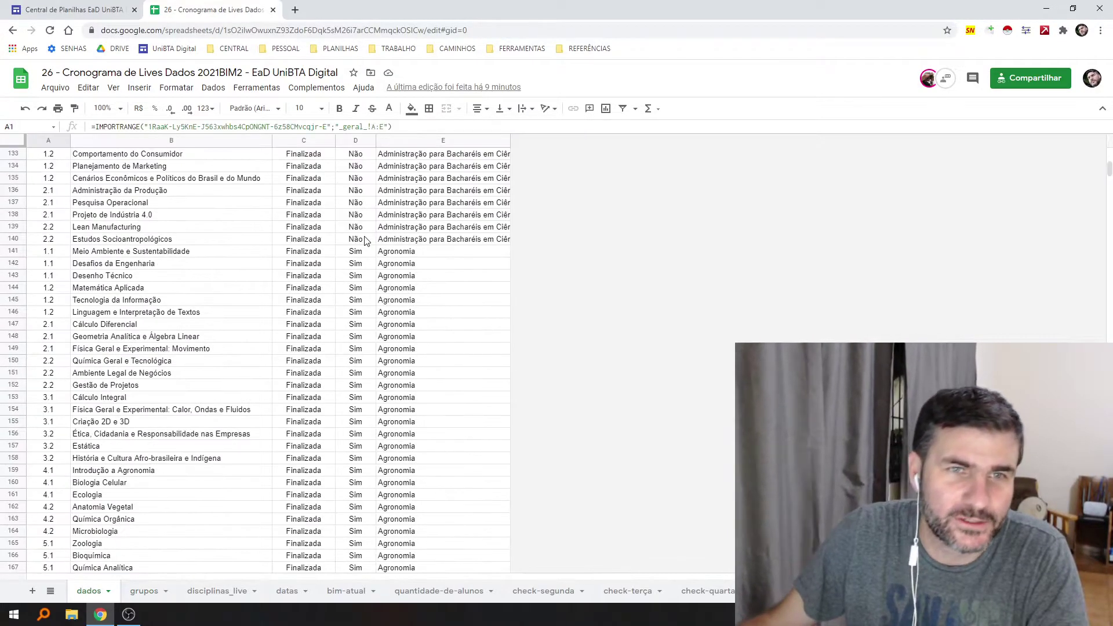
pyautogui.scroll(18, 365, 241)
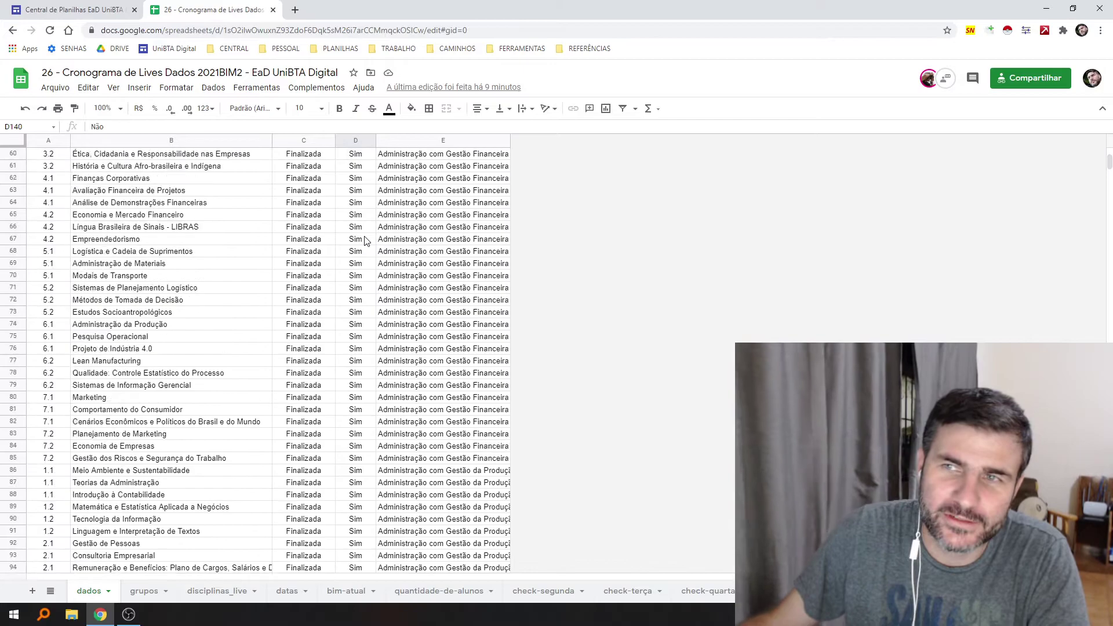
pyautogui.scroll(7, 365, 240)
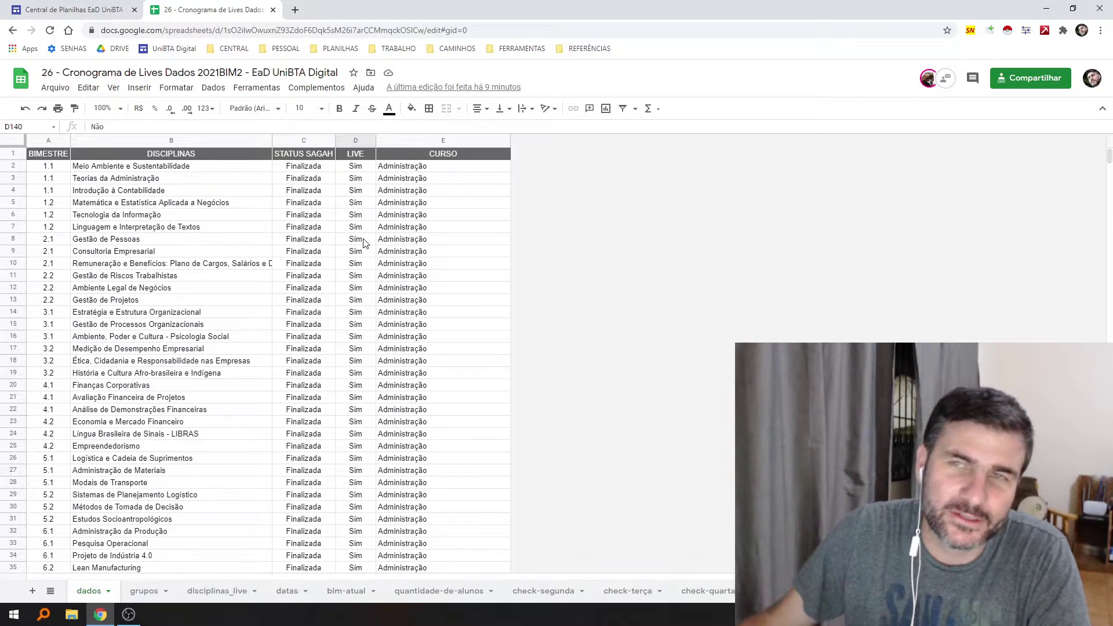
pyautogui.click(360, 141)
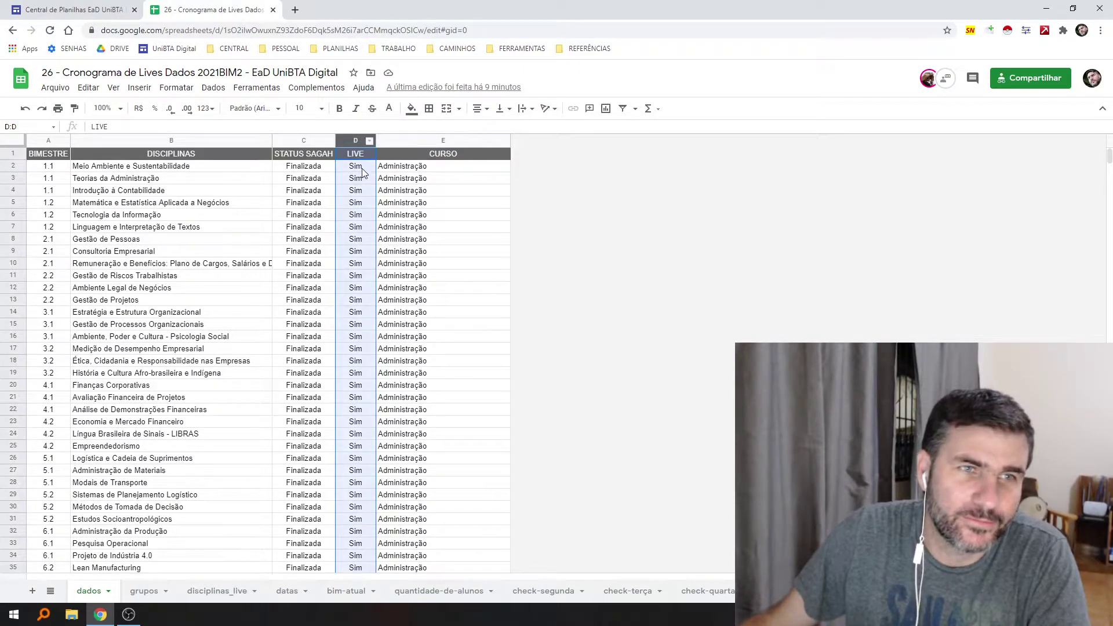
pyautogui.click(360, 168)
pyautogui.scroll(-15, 358, 203)
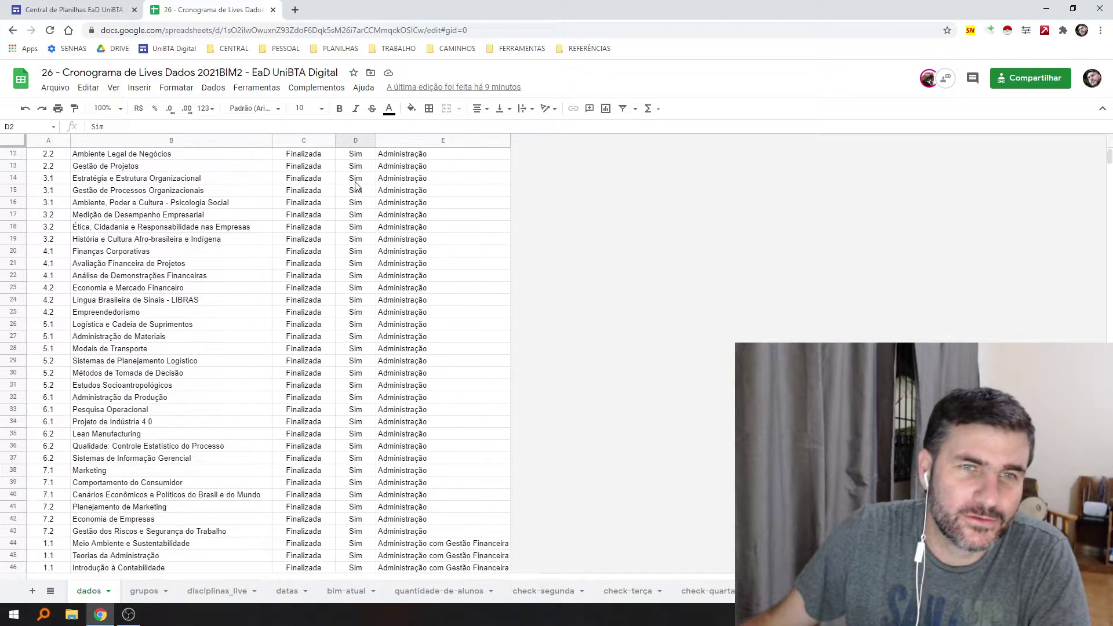
pyautogui.scroll(-9, 357, 229)
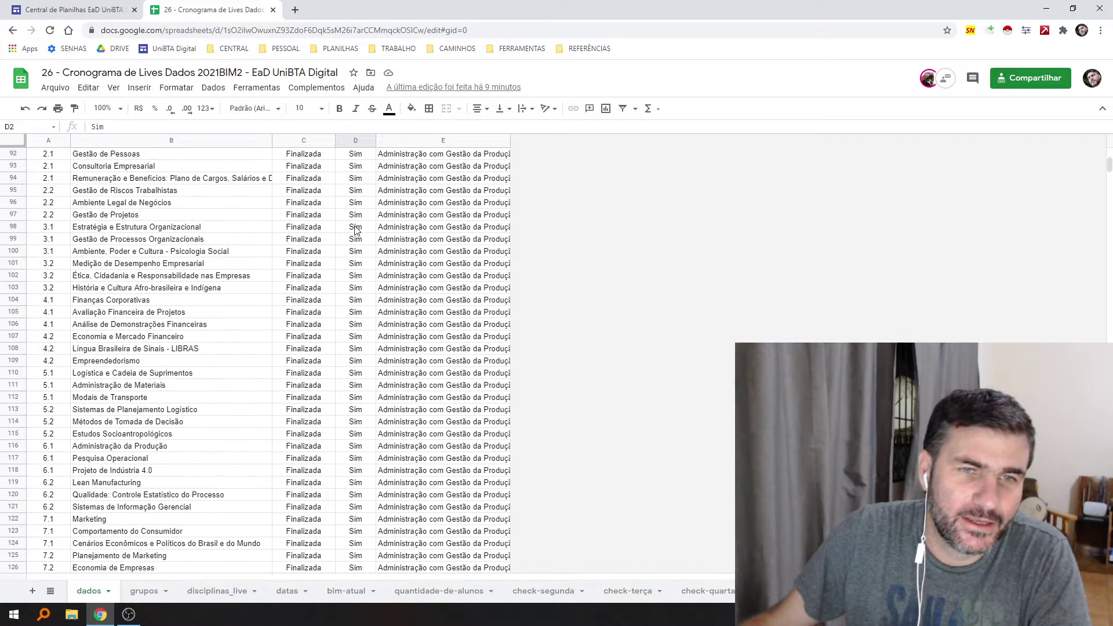
pyautogui.click(356, 277)
pyautogui.click(356, 252)
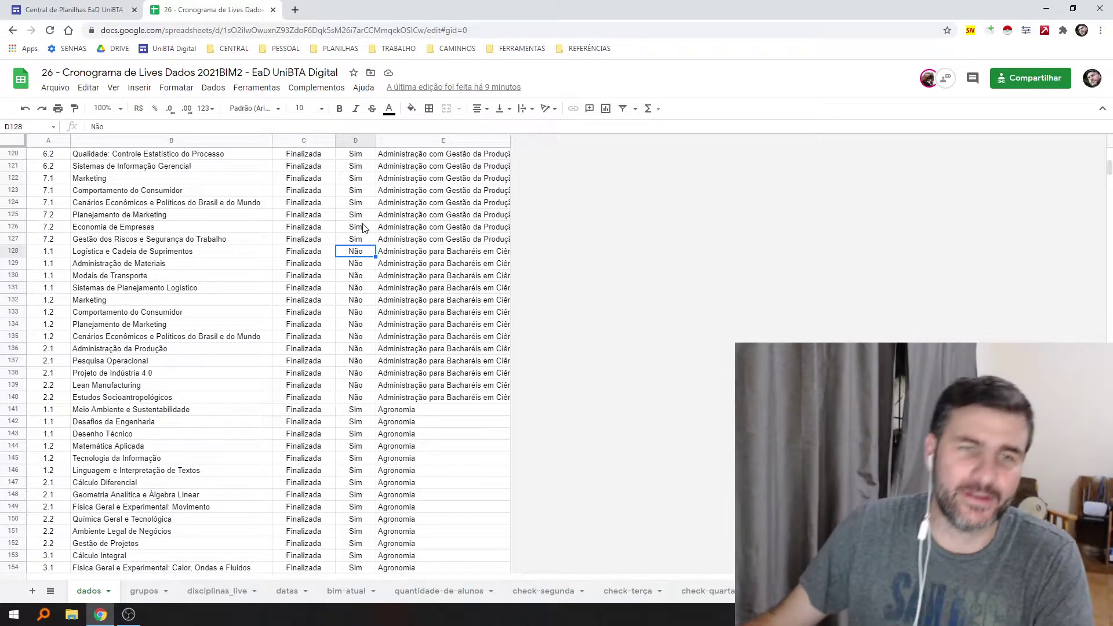
pyautogui.scroll(14, 364, 228)
pyautogui.scroll(10, 363, 228)
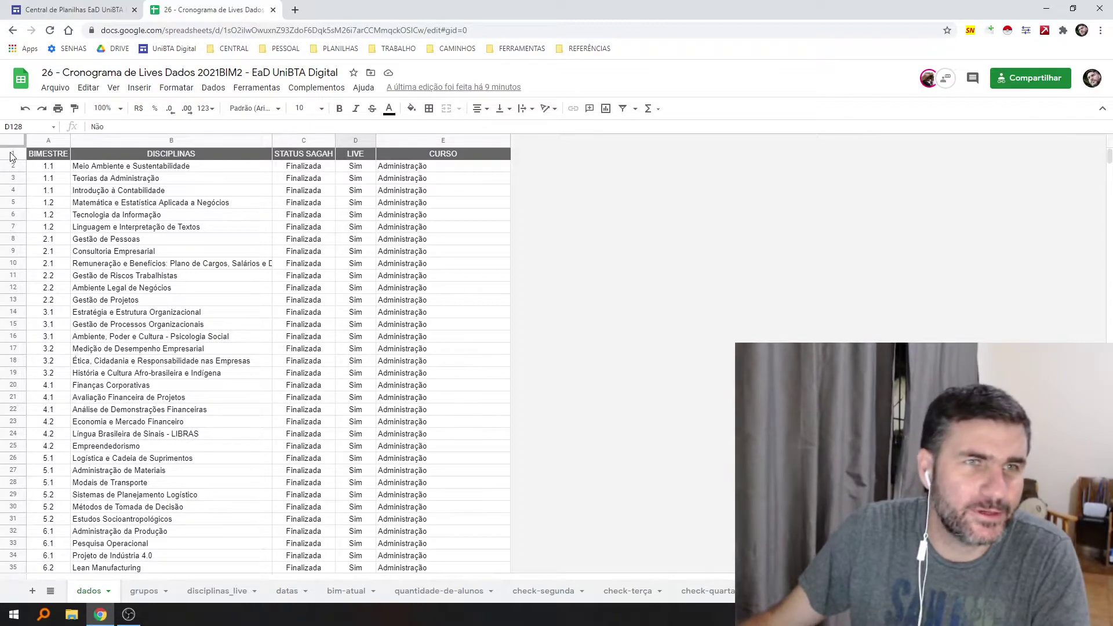
# Open 1 - Matrizes Curriculares from the Central de Planilhas site's GRADUAÇÃO list and go to its _geral_ sheet
pyautogui.click(74, 10)
pyautogui.scroll(10, 256, 270)
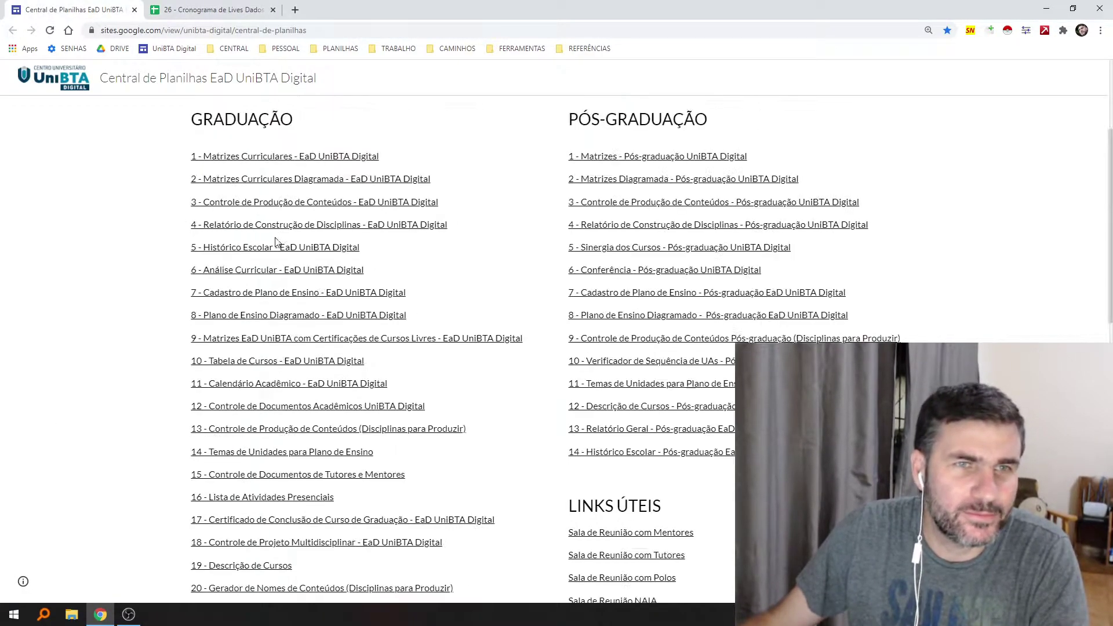
pyautogui.click(232, 351)
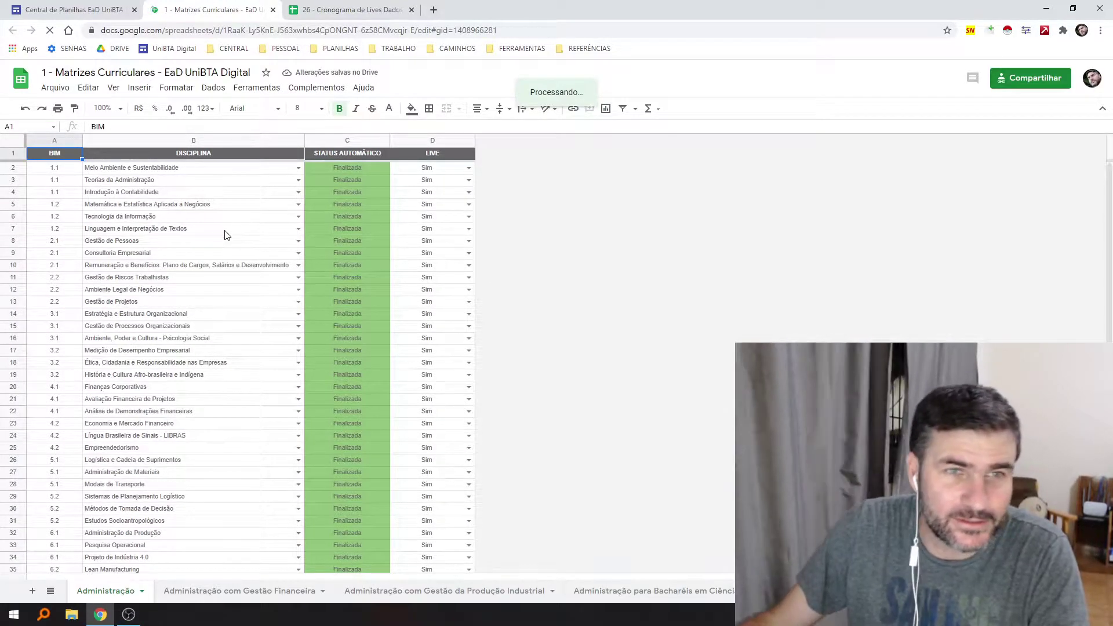
pyautogui.click(51, 591)
pyautogui.scroll(-15, 397, 499)
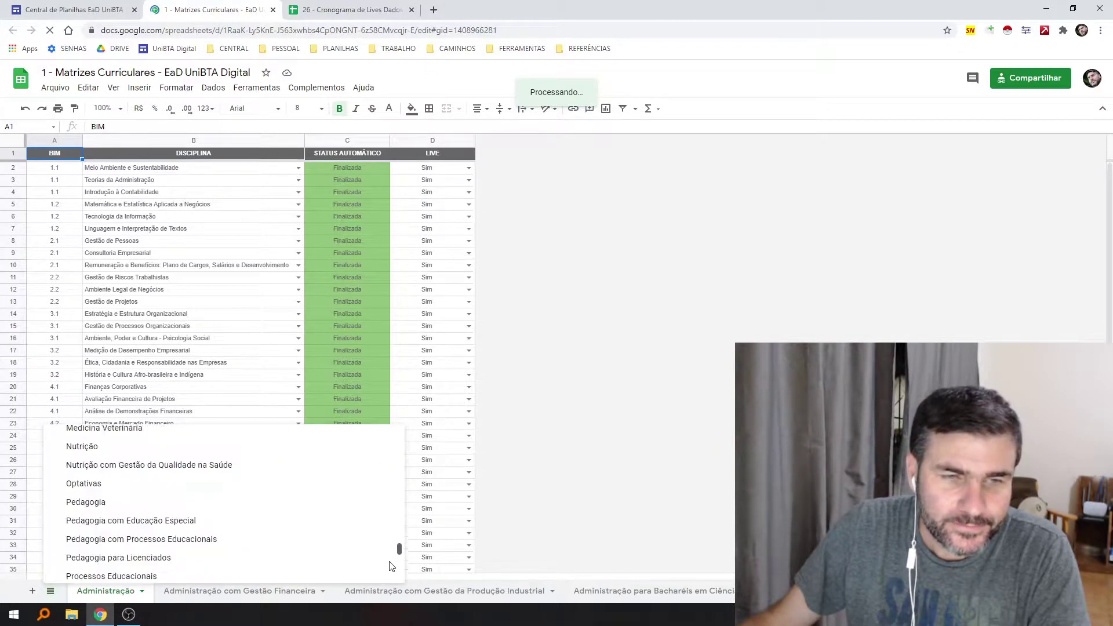
pyautogui.scroll(-5, 391, 567)
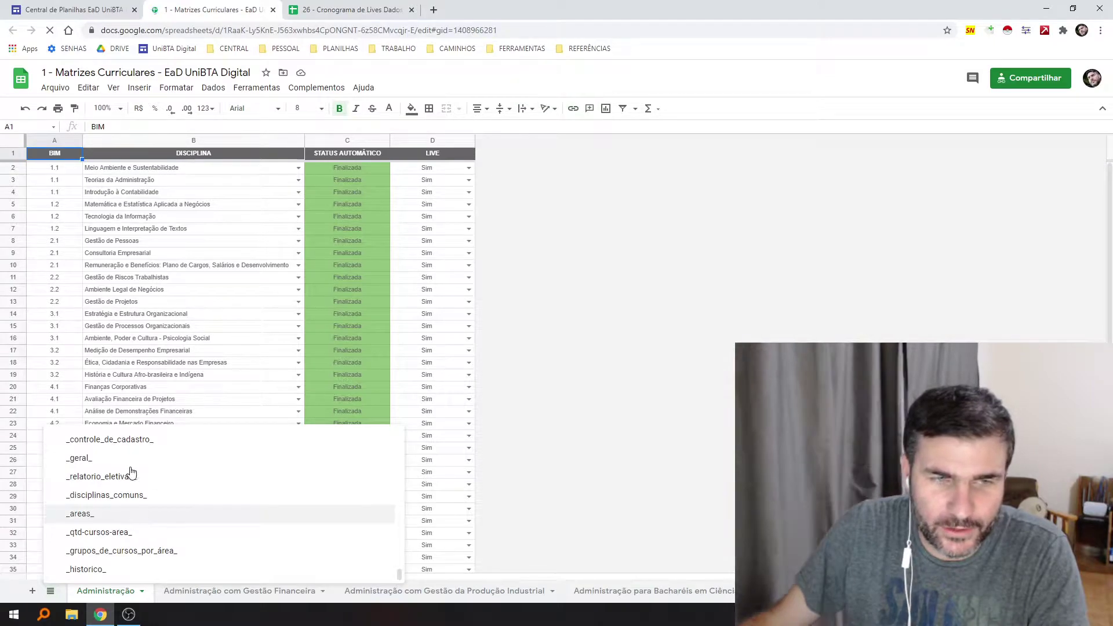
pyautogui.click(97, 459)
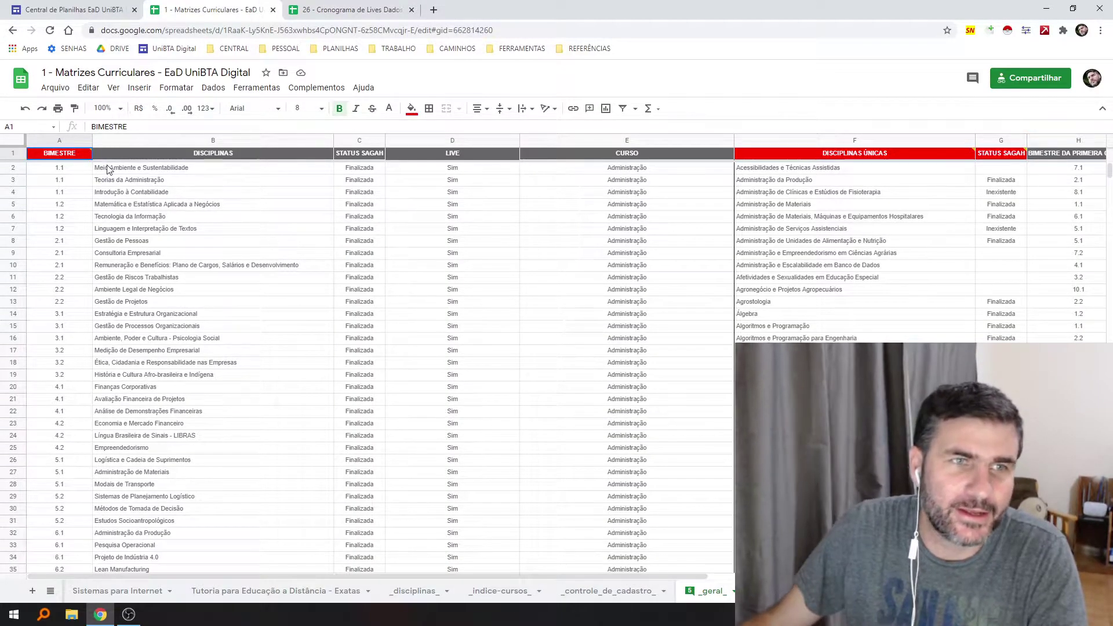
# Read the query formula in the BIMESTRE header's comment and highlight columns A to E of the _geral_ sheet
pyautogui.click(69, 170)
pyautogui.click(76, 155)
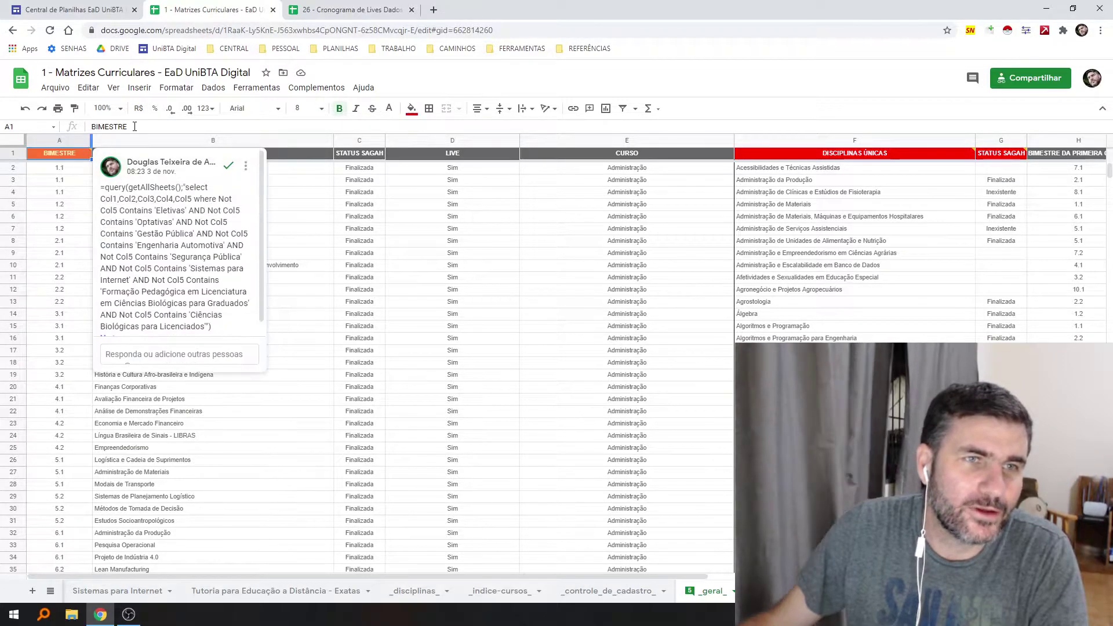
pyautogui.click(57, 183)
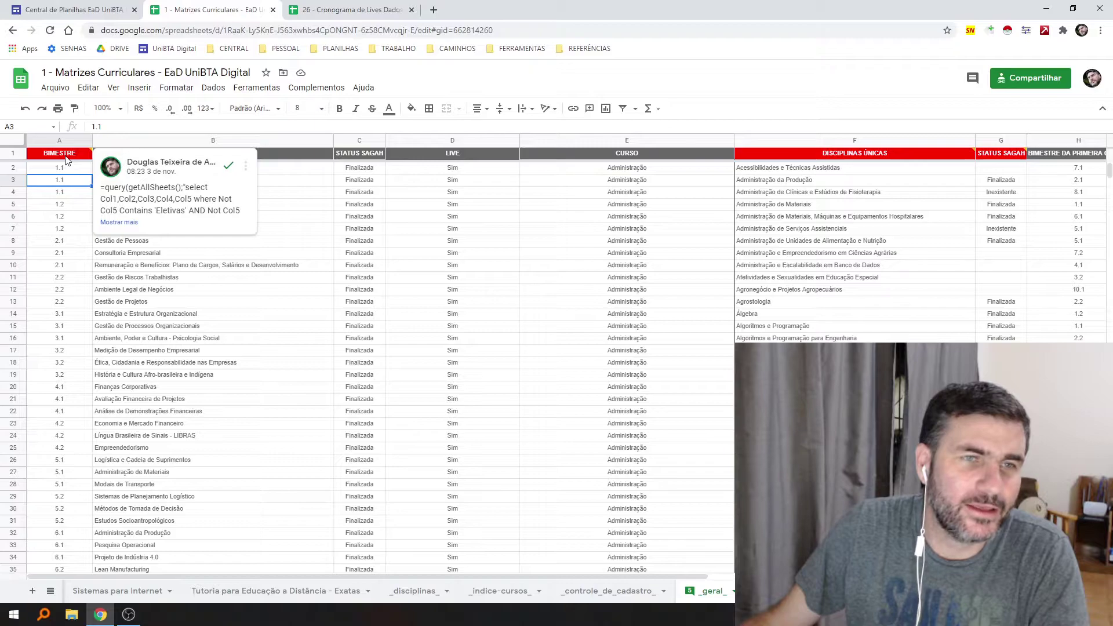
pyautogui.moveTo(558, 141); pyautogui.dragTo(58, 141)
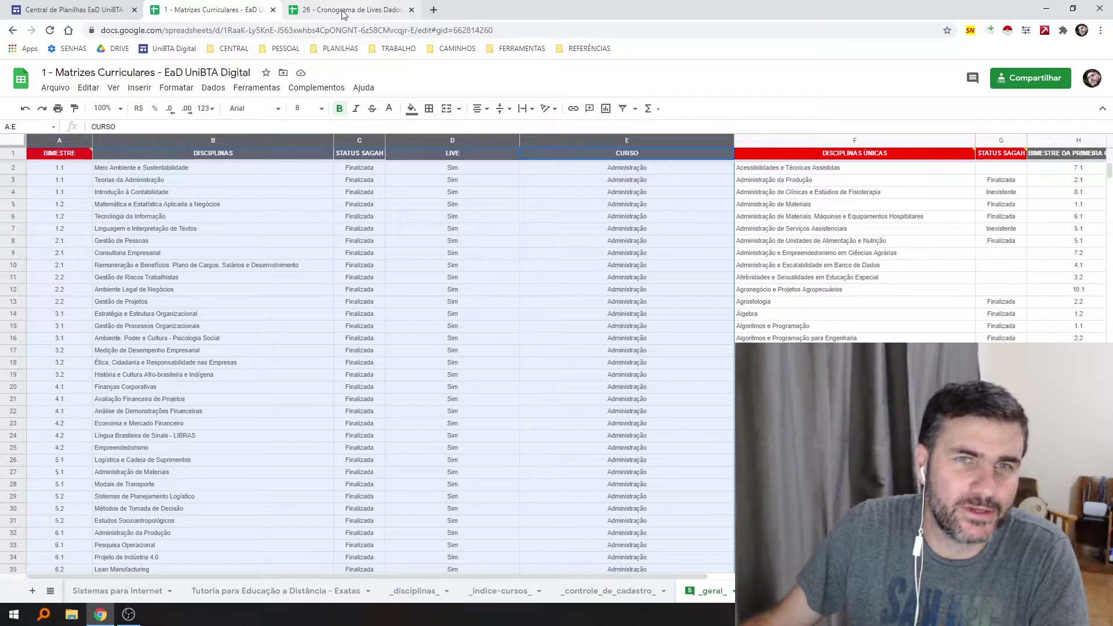
# Return to the Administração sheet and examine the LIVE column for its disciplines
pyautogui.click(10, 32)
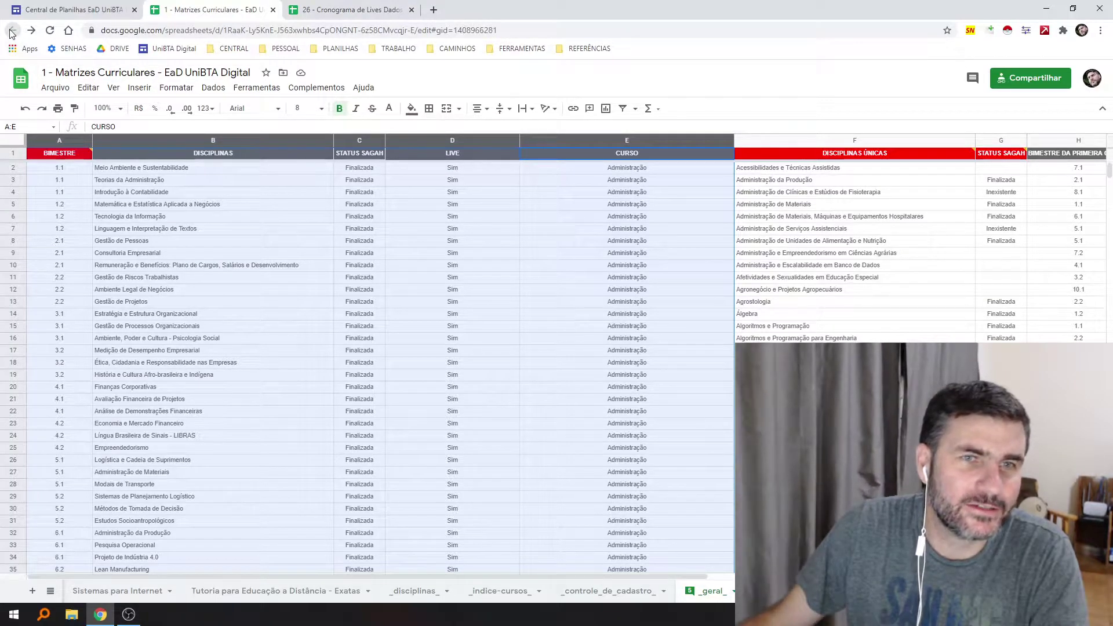
pyautogui.click(435, 141)
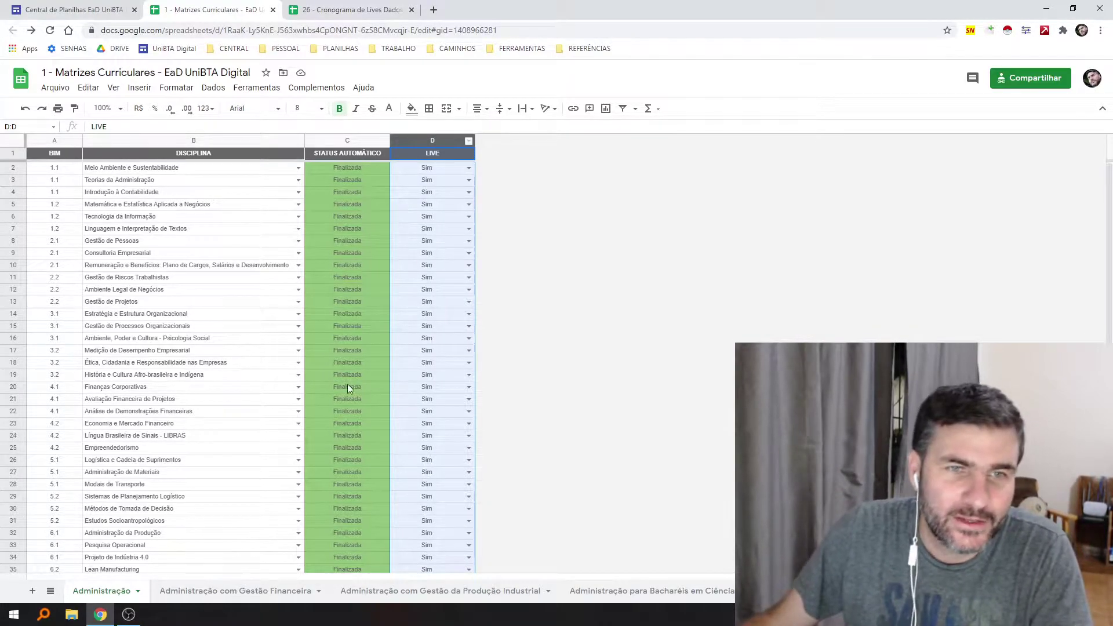
pyautogui.scroll(-3, 349, 385)
# Switch to the schedule's grupos sheet and highlight Arquitetura e Urbanismo together with Arquitetura e Urbanismo com Controle de Obras
pyautogui.click(312, 12)
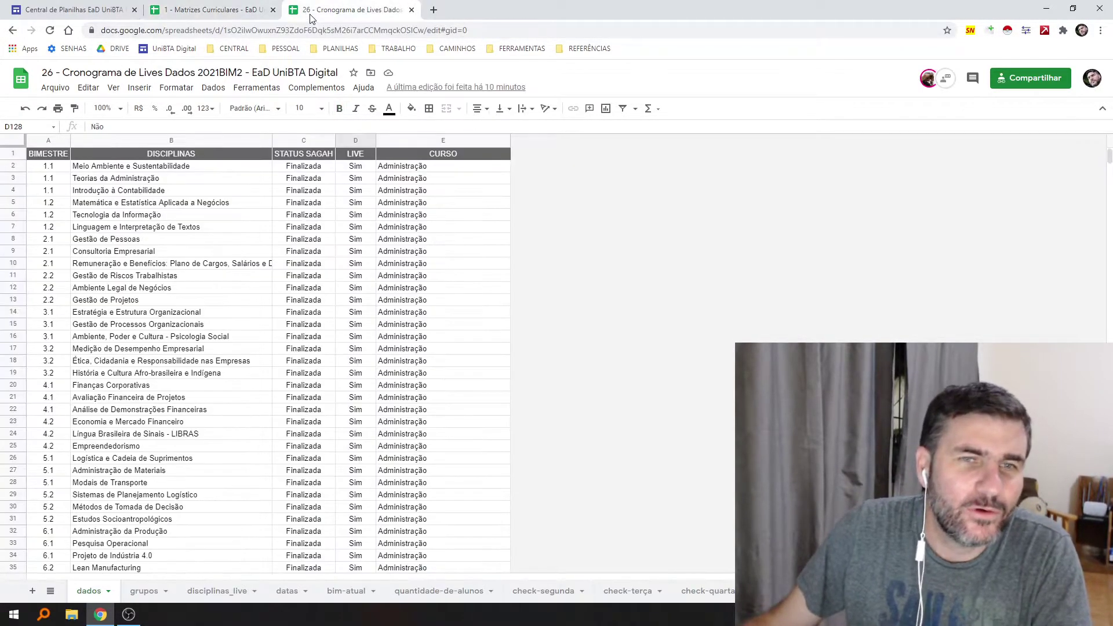
pyautogui.click(144, 590)
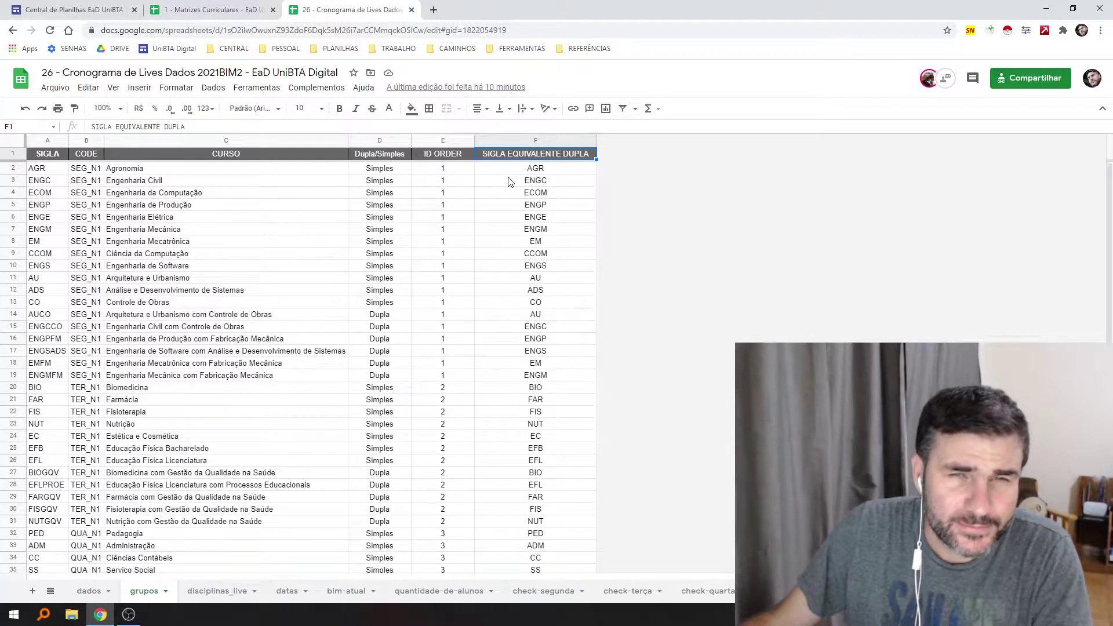
pyautogui.click(137, 170)
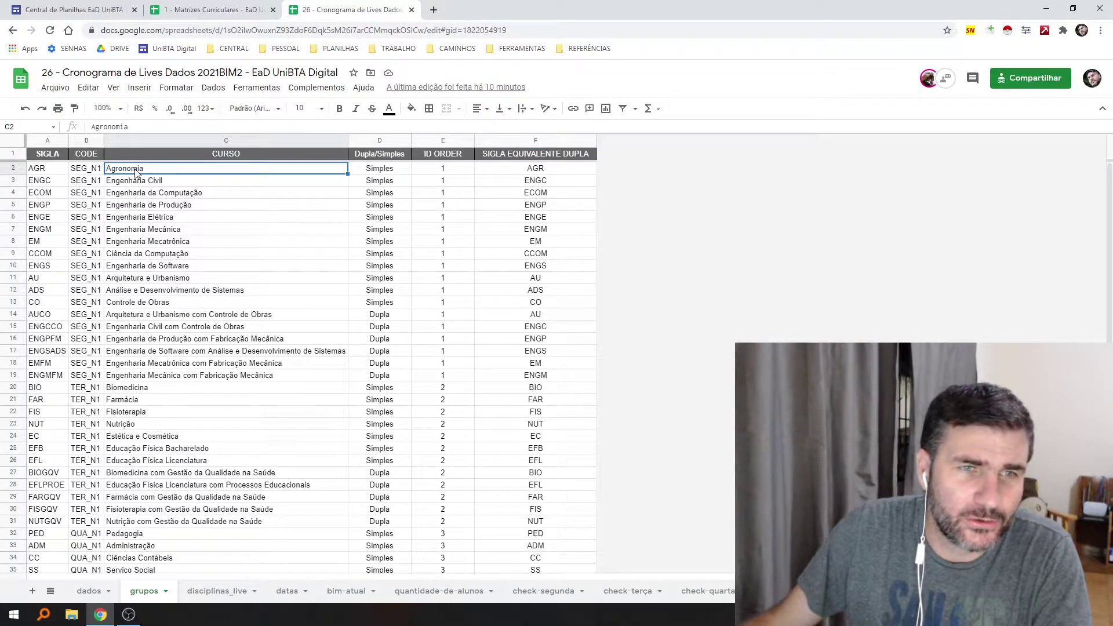
pyautogui.click(142, 281)
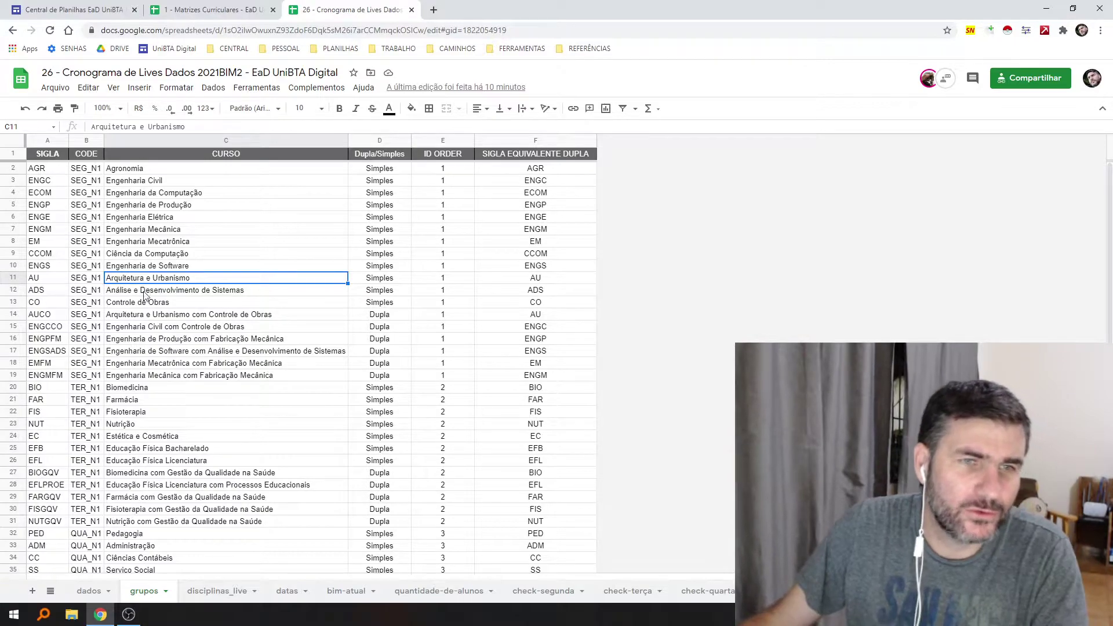
pyautogui.keyDown('ctrl'); pyautogui.click(155, 317); pyautogui.keyUp('ctrl')
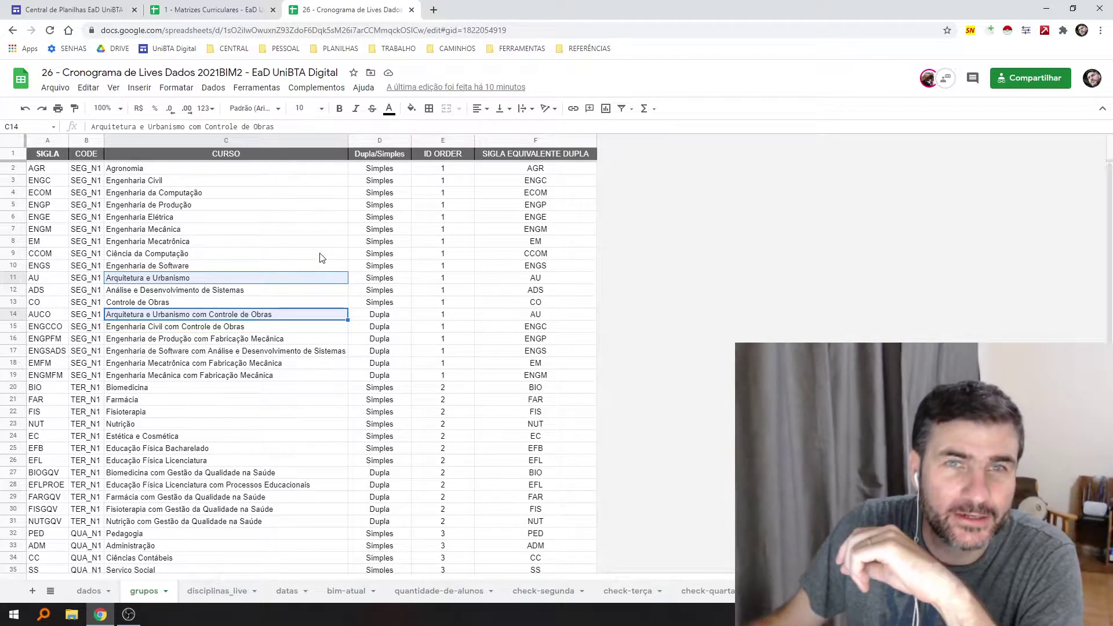
# Compare the SIGLA EQUIVALENTE DUPLA entries and course names of the single and combined Arquitetura e Urbanismo courses in rows 11 and 14
pyautogui.click(543, 282)
pyautogui.click(541, 317)
pyautogui.click(548, 282)
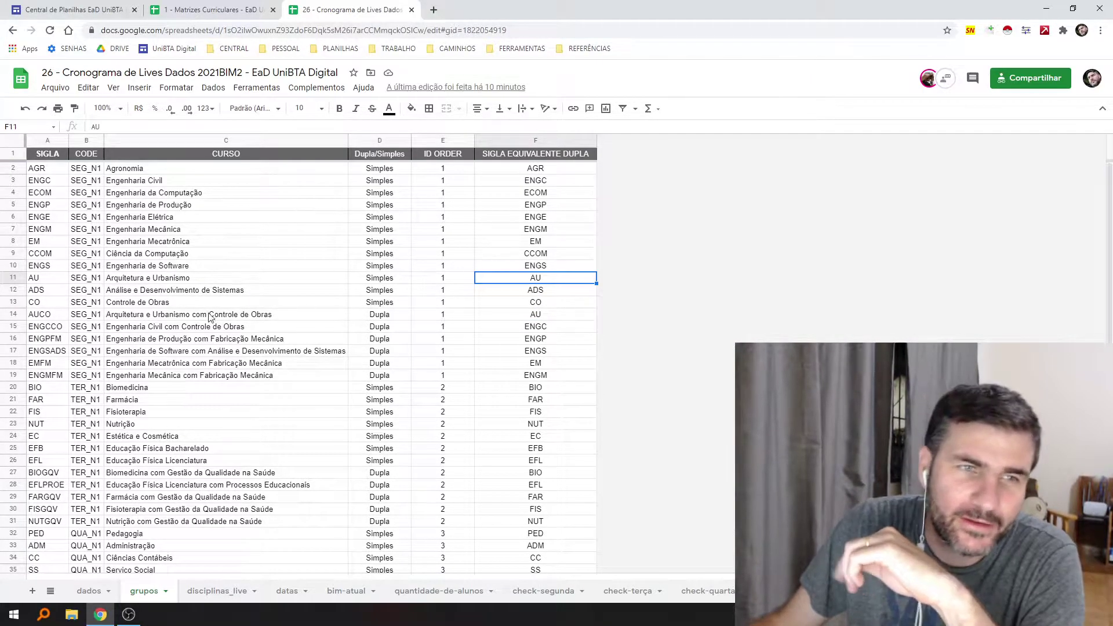
pyautogui.click(178, 282)
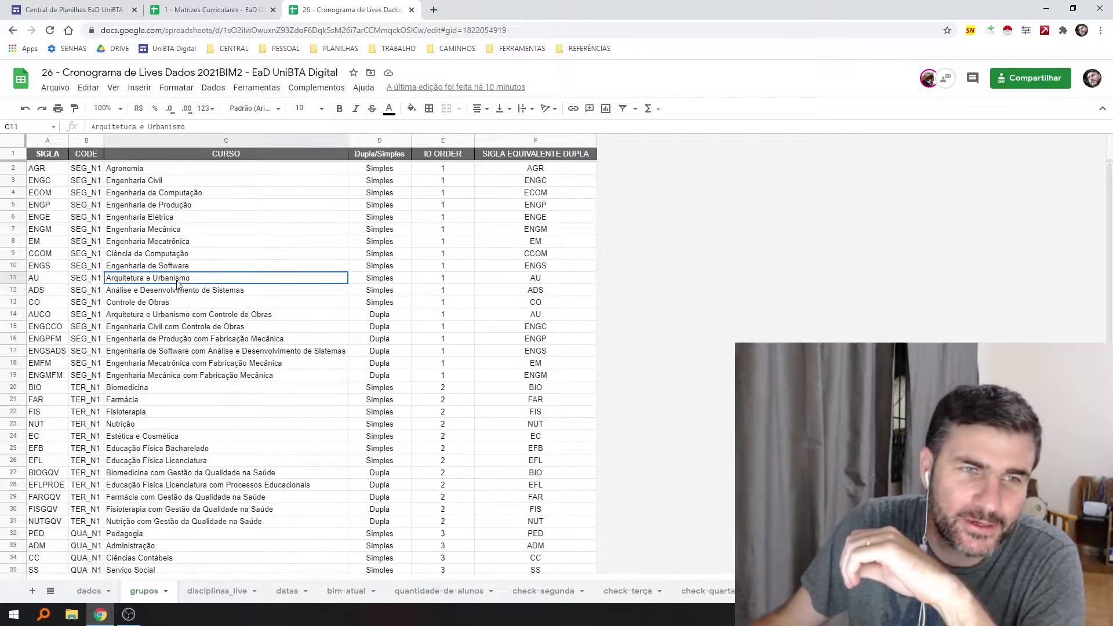
pyautogui.click(204, 317)
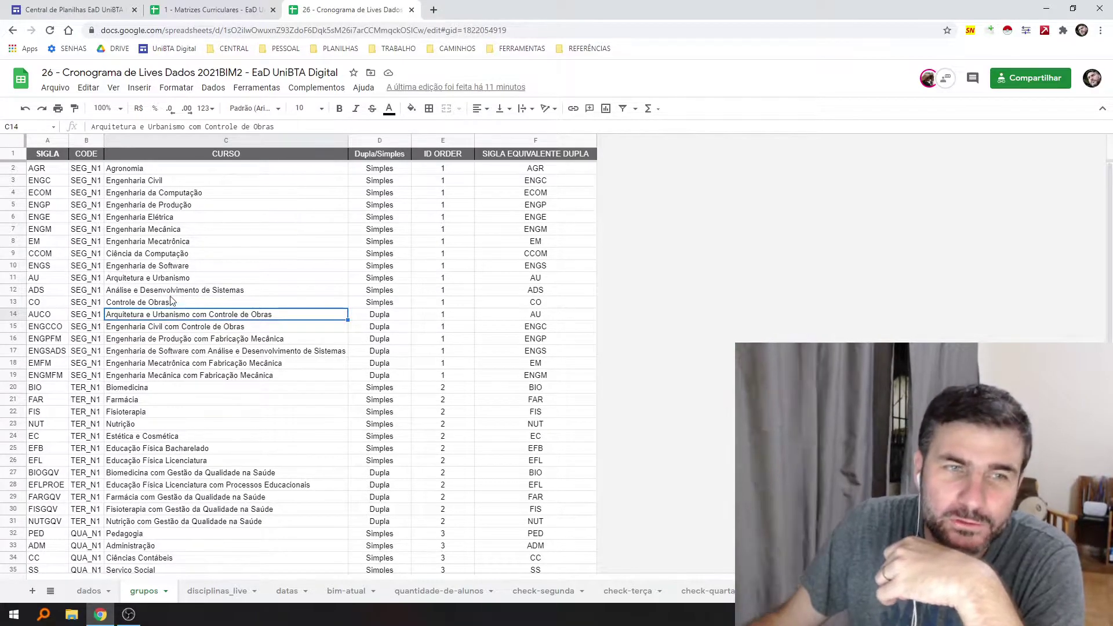
pyautogui.click(179, 281)
pyautogui.click(183, 319)
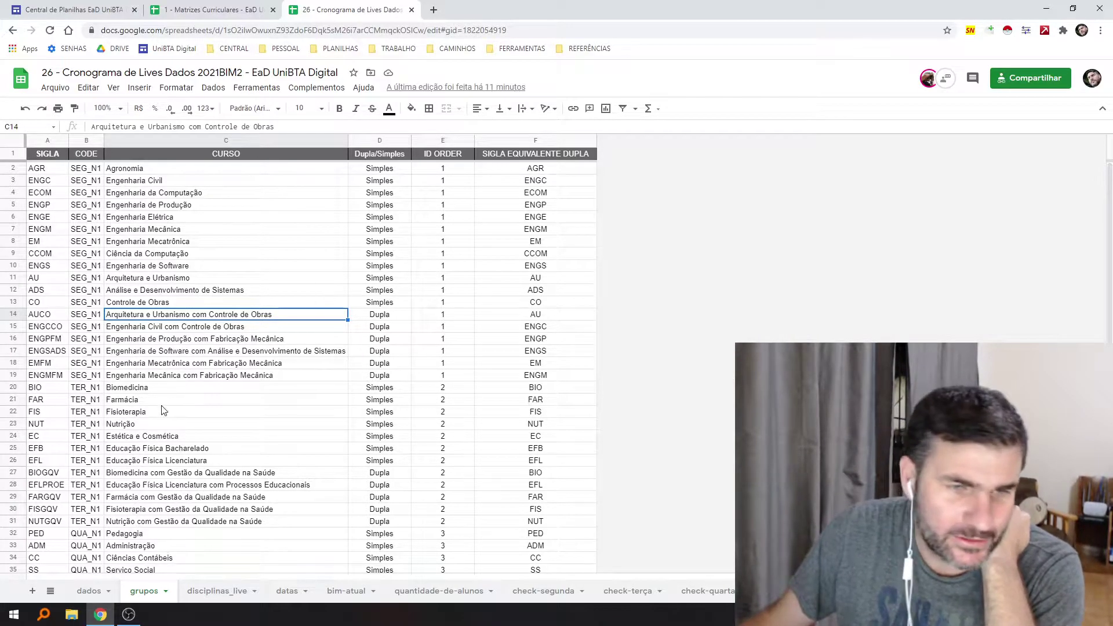
# Compare the schedule's dados sheet with the Administração sheet of the Matrizes Curriculares spreadsheet
pyautogui.click(88, 591)
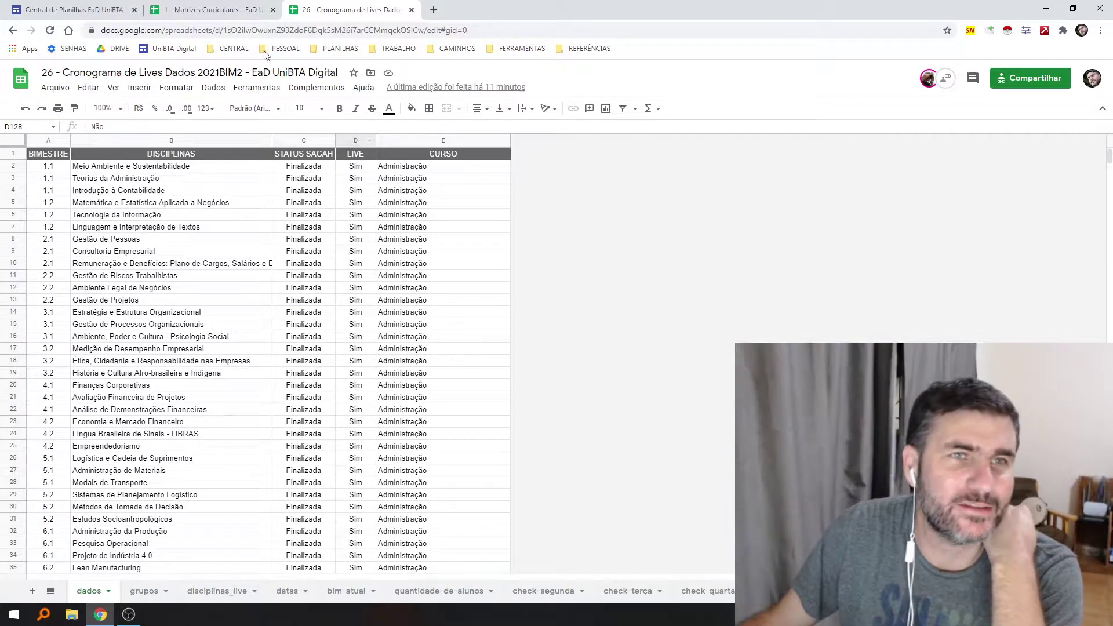
pyautogui.click(224, 12)
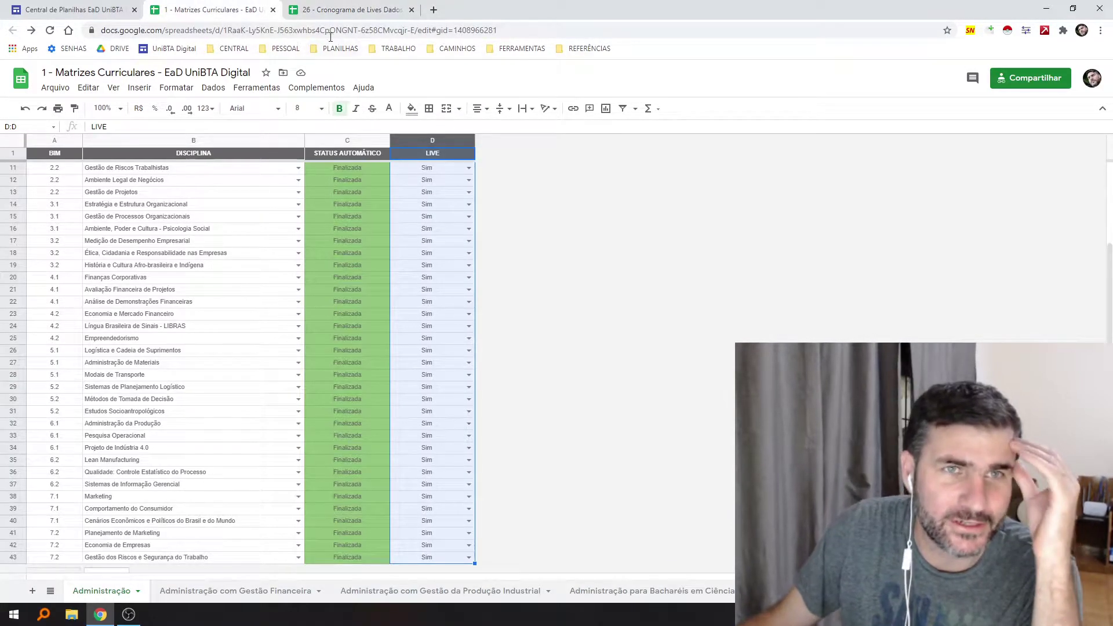
pyautogui.click(341, 12)
pyautogui.click(220, 10)
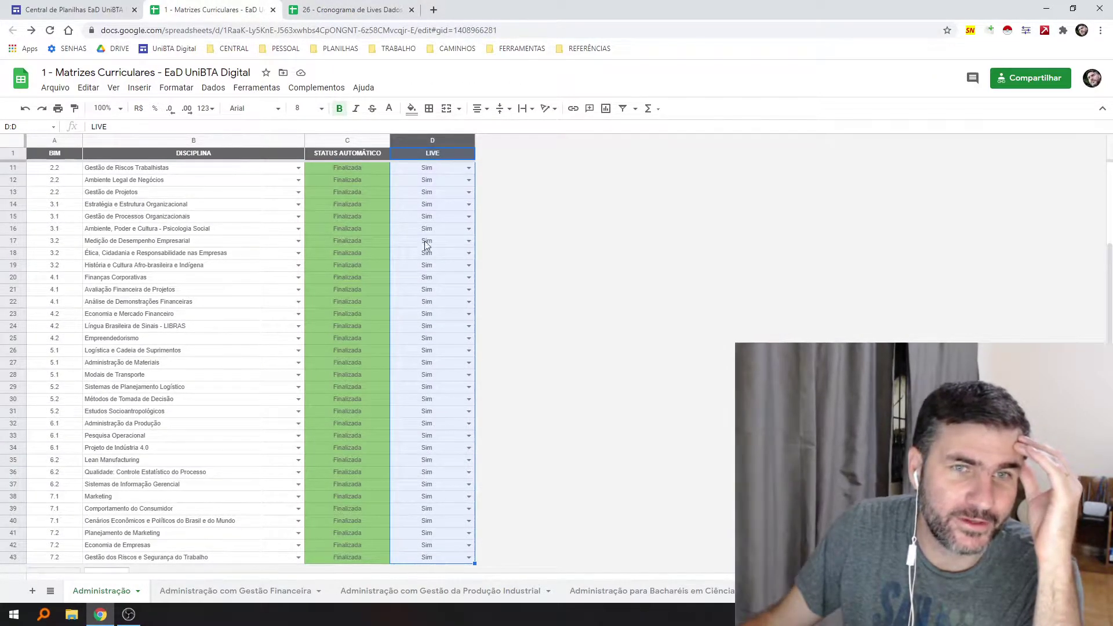
# Return to the course list on the schedule spreadsheet's grupos sheet
pyautogui.click(340, 9)
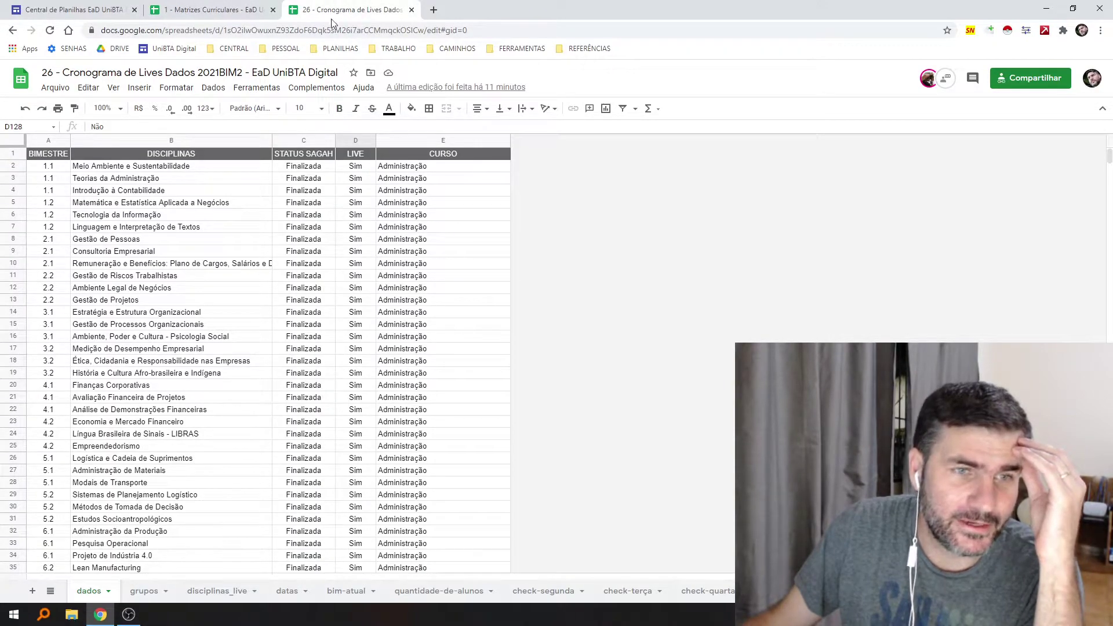
pyautogui.click(152, 591)
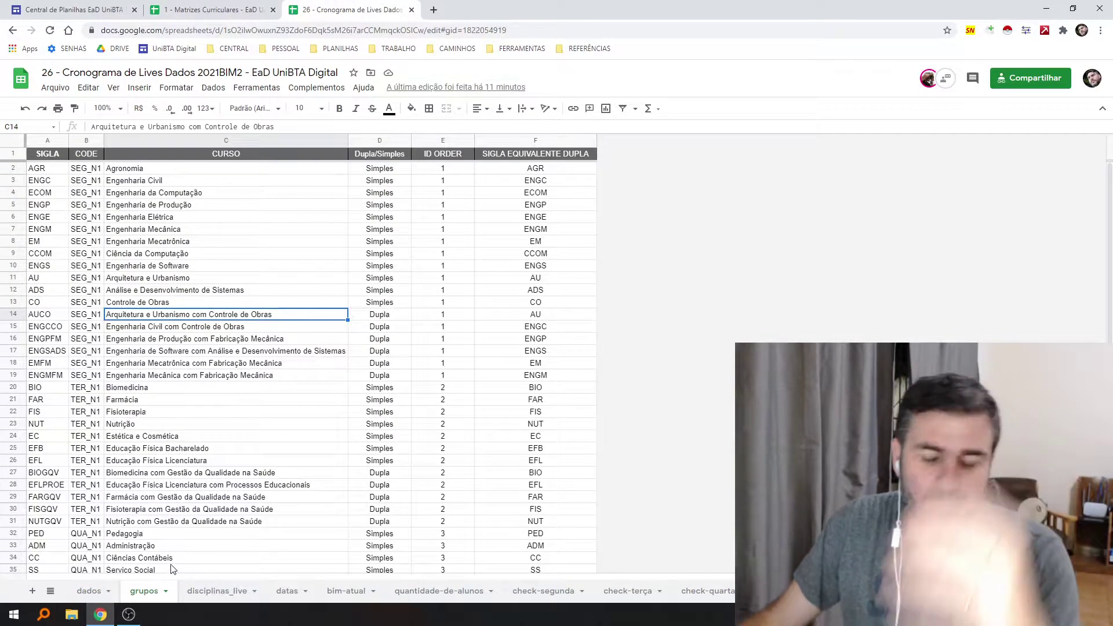
pyautogui.click(116, 255)
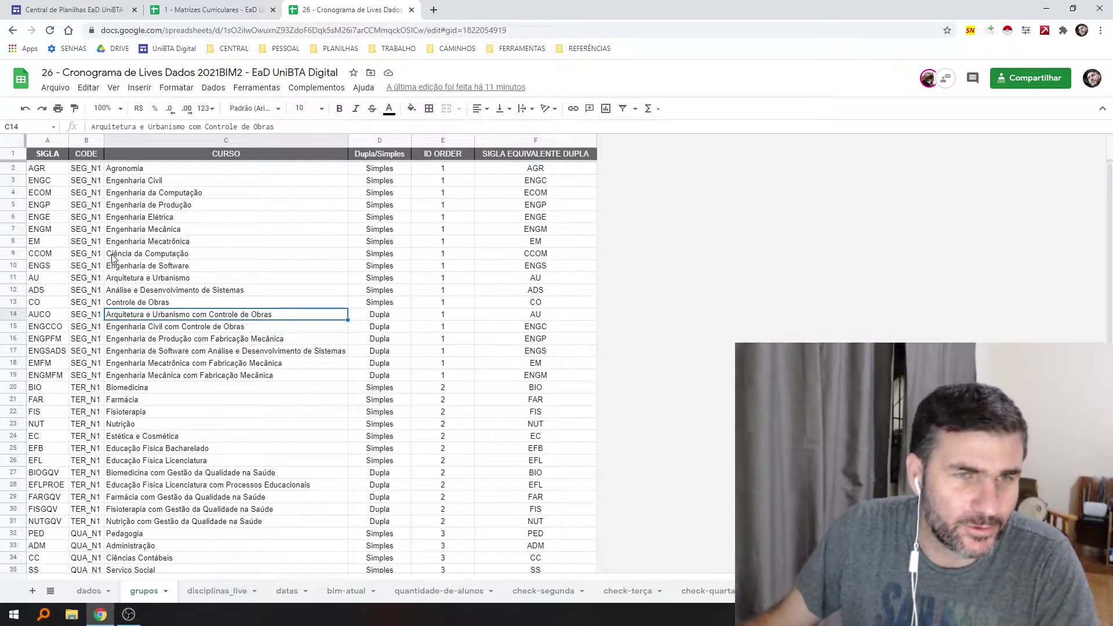
# Highlight the CODE column and the SEG_N1 courses in rows 2 to 19 on the grupos sheet
pyautogui.click(86, 141)
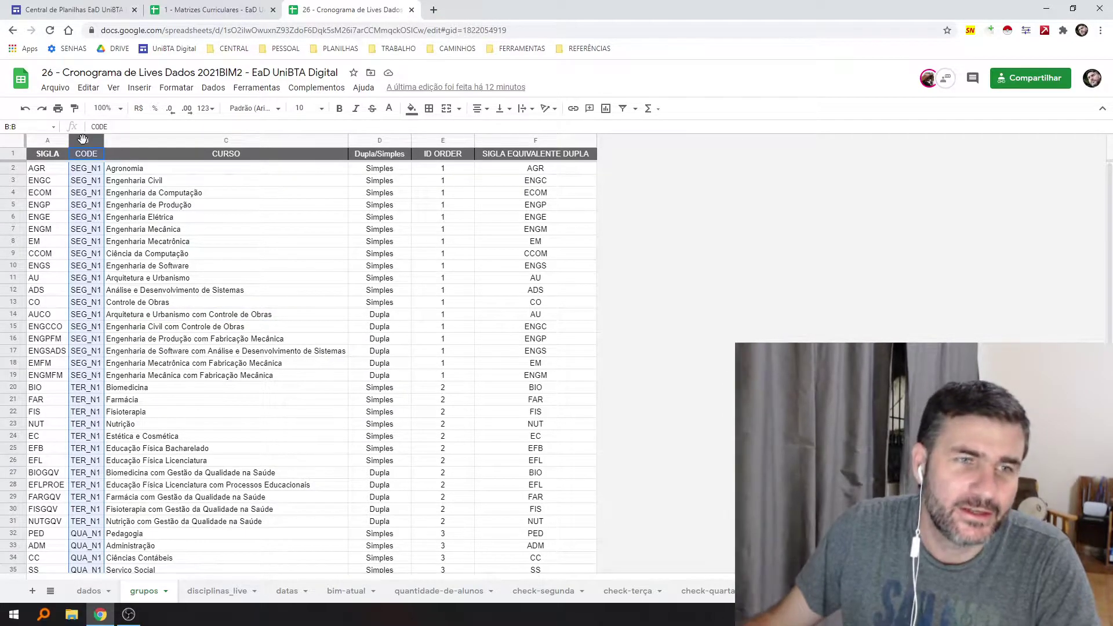
pyautogui.moveTo(51, 172); pyautogui.dragTo(296, 385)
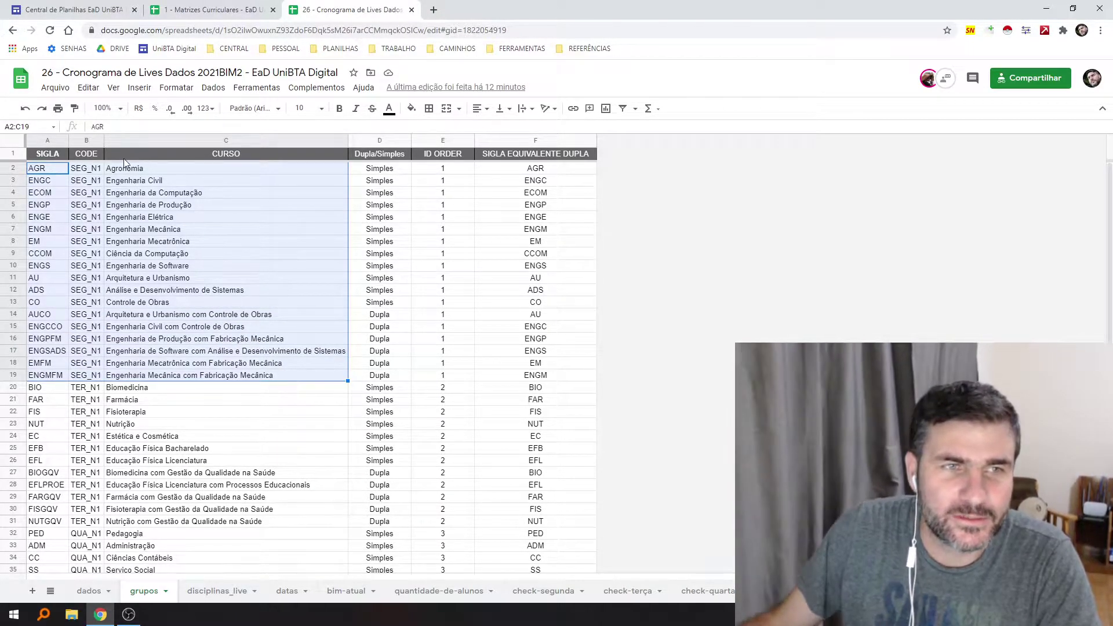
pyautogui.moveTo(131, 171); pyautogui.dragTo(168, 382)
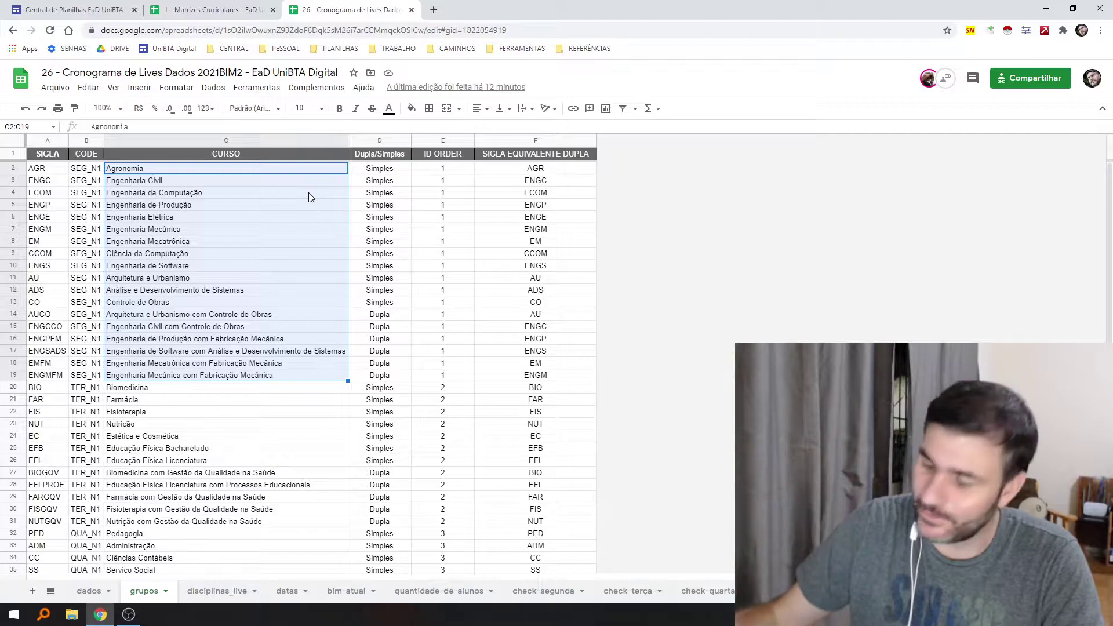
pyautogui.moveTo(124, 172); pyautogui.dragTo(194, 377)
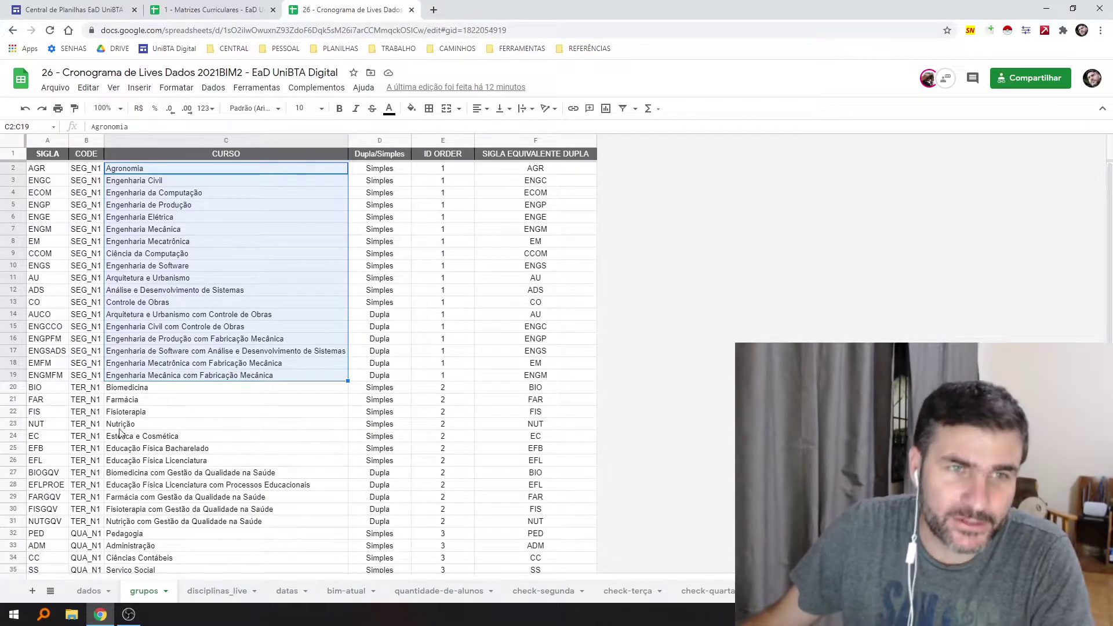
# Inspect the QUERY formula in A2 of the disciplinas_live sheet in an enlarged formula bar, highlighting its dados!A2:E source range
pyautogui.click(222, 593)
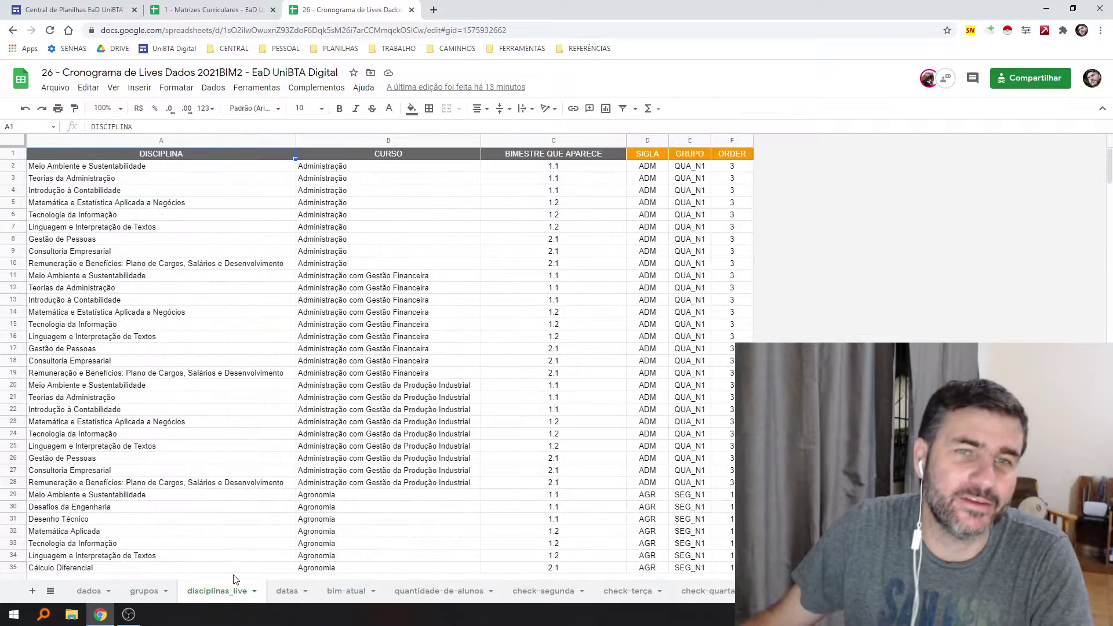
pyautogui.click(165, 168)
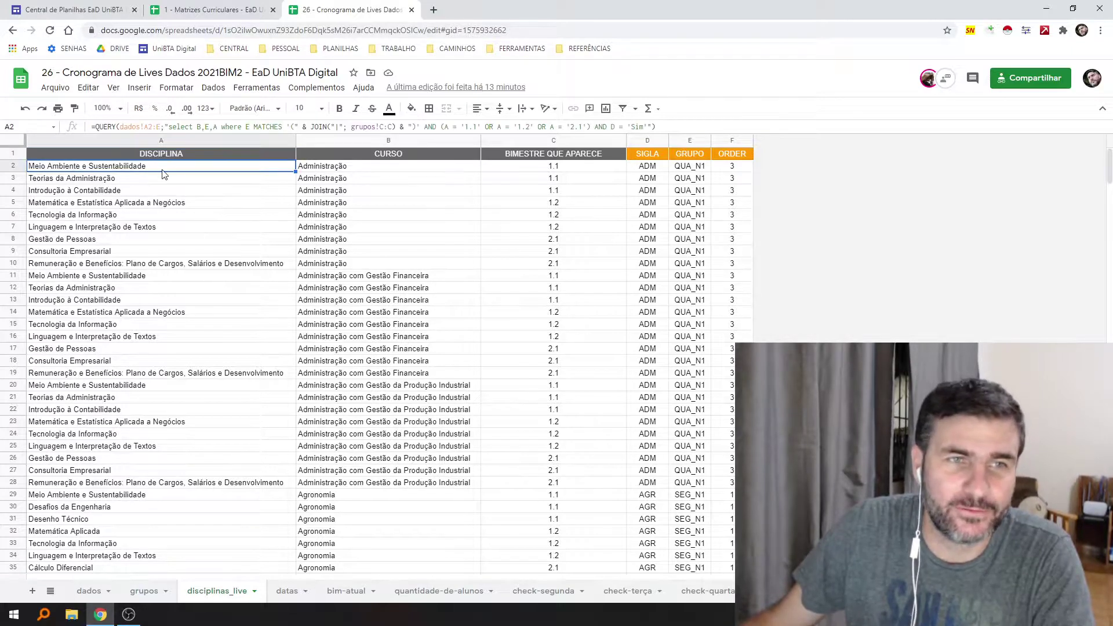
pyautogui.moveTo(192, 135); pyautogui.dragTo(196, 162)
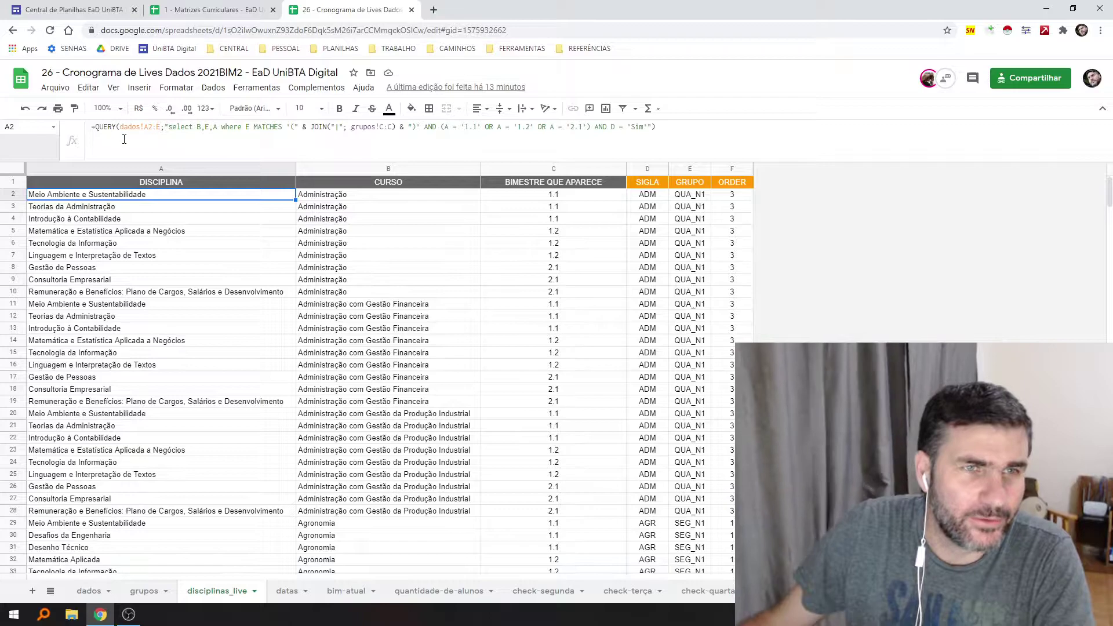
pyautogui.moveTo(120, 127); pyautogui.dragTo(161, 128)
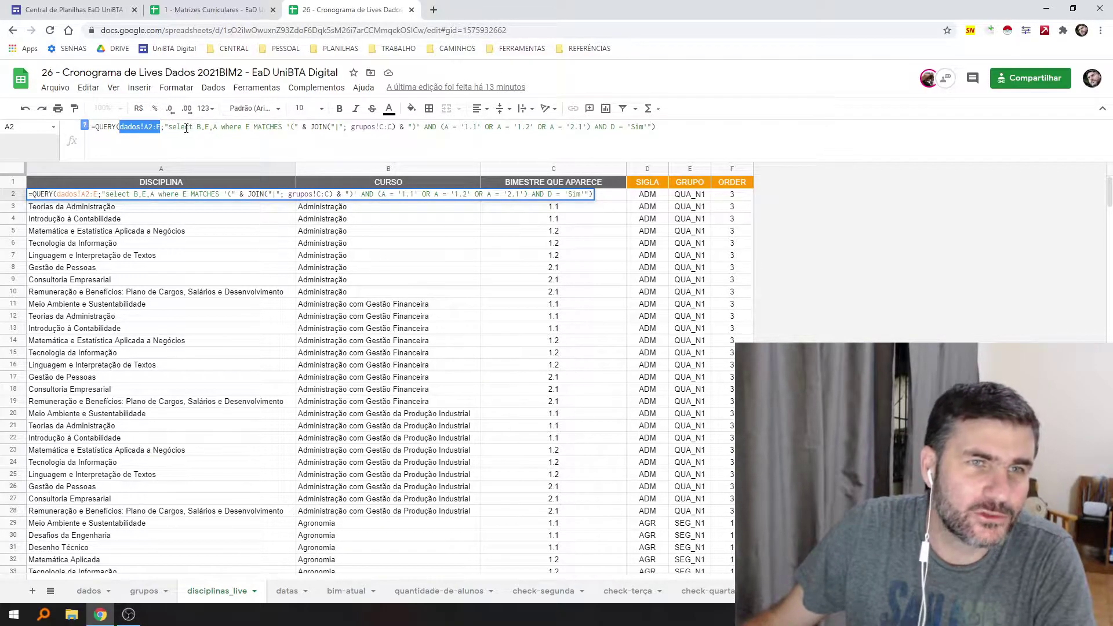
# Compare the columns chosen by the disciplinas_live query with the DISCIPLINAS and CURSO columns of the dados sheet
pyautogui.click(92, 591)
pyautogui.click(207, 169)
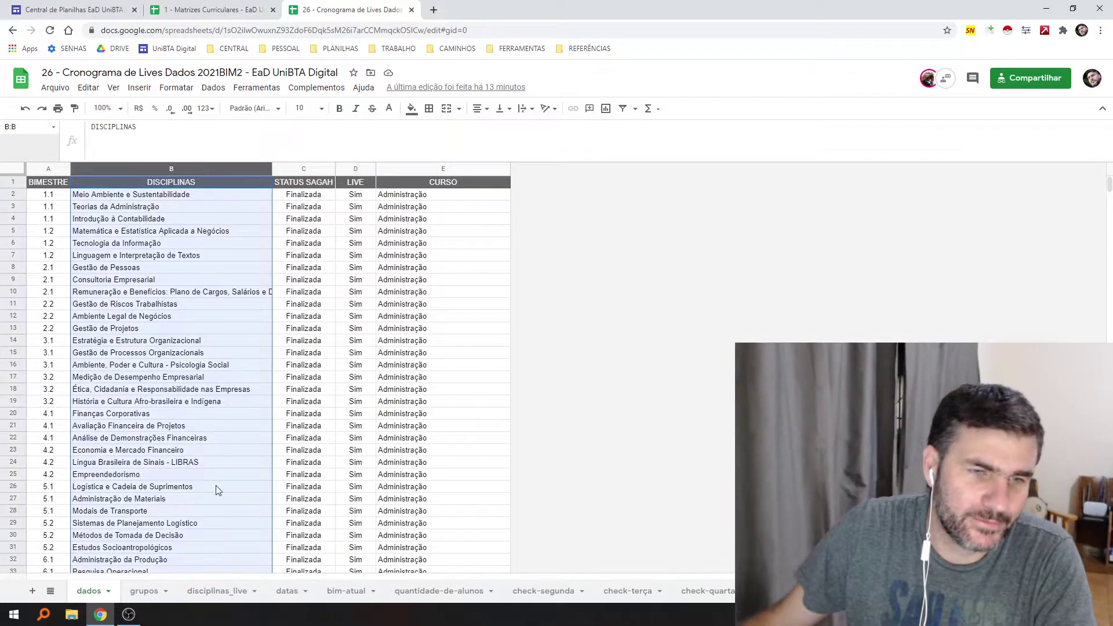
pyautogui.click(218, 590)
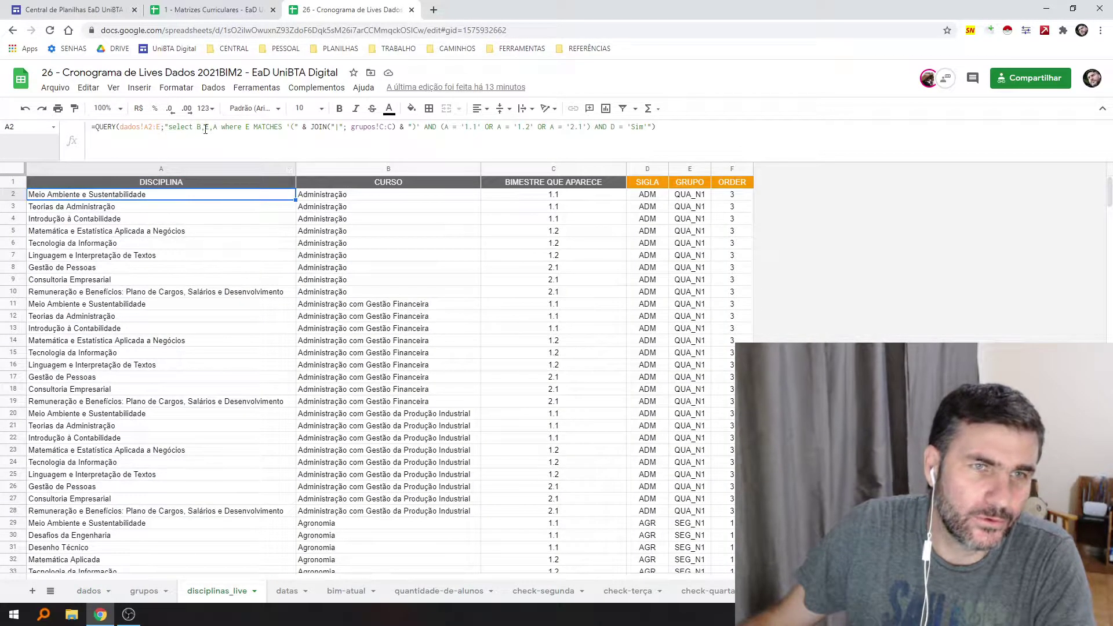
pyautogui.click(90, 591)
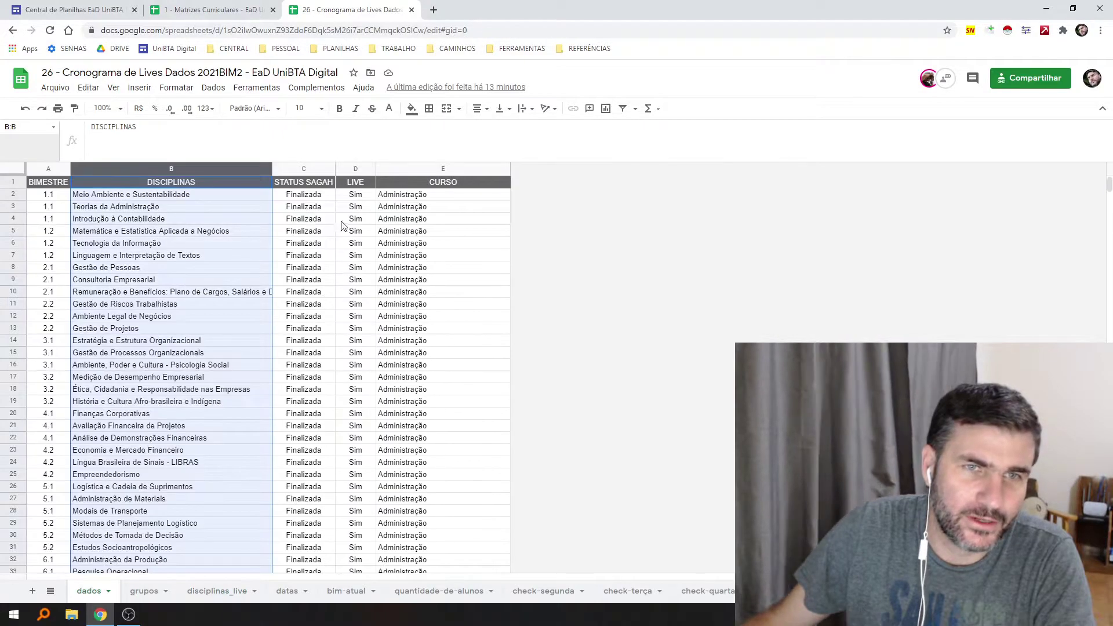
pyautogui.click(401, 169)
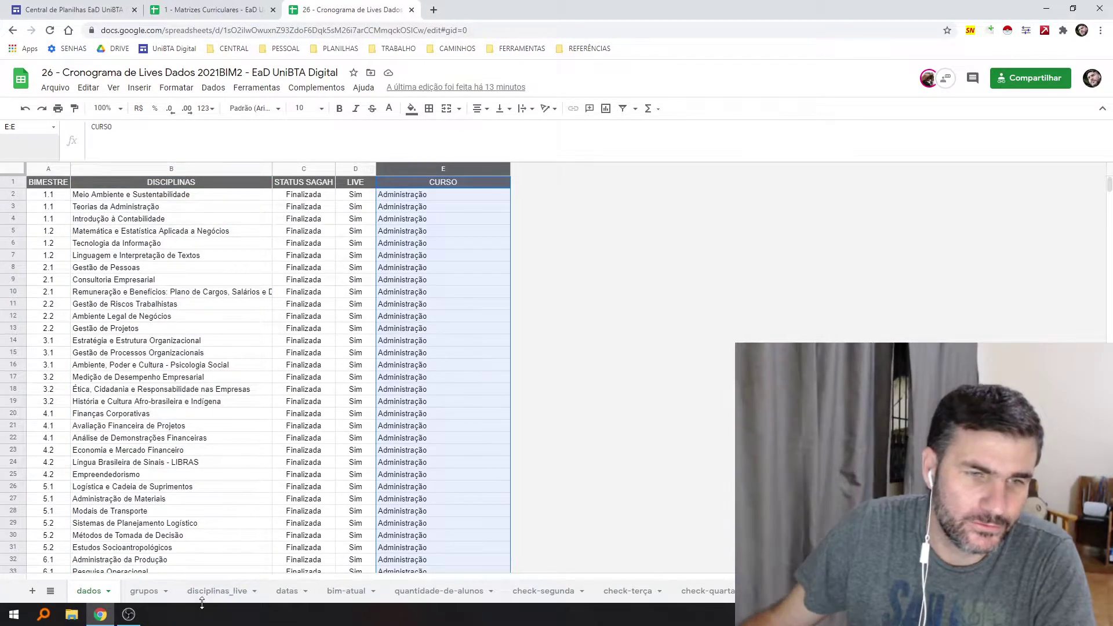
pyautogui.click(218, 590)
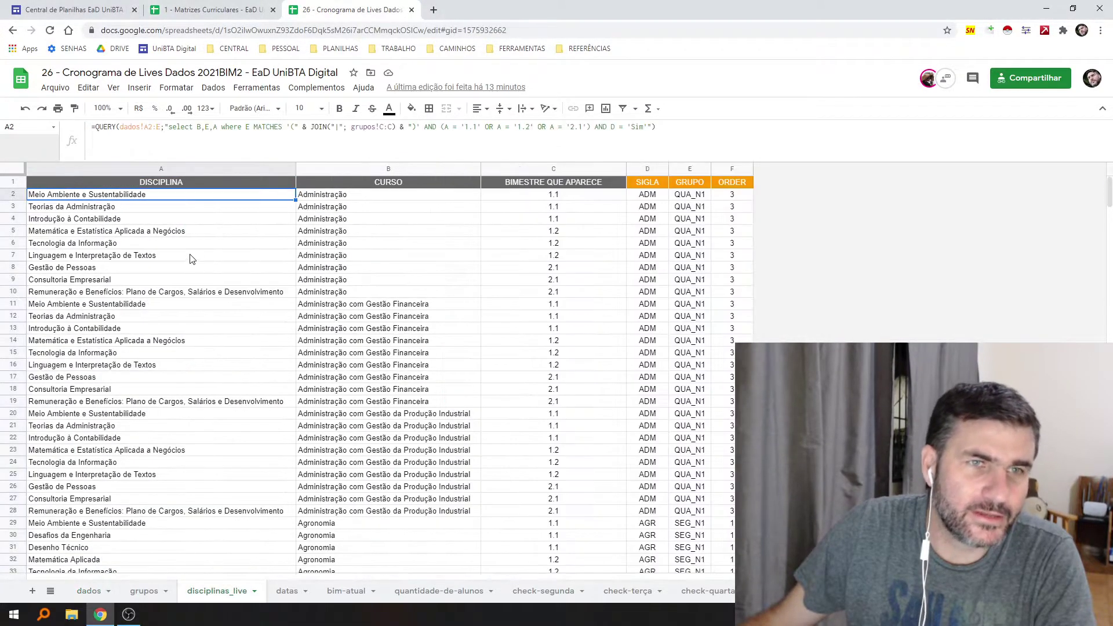
pyautogui.click(89, 590)
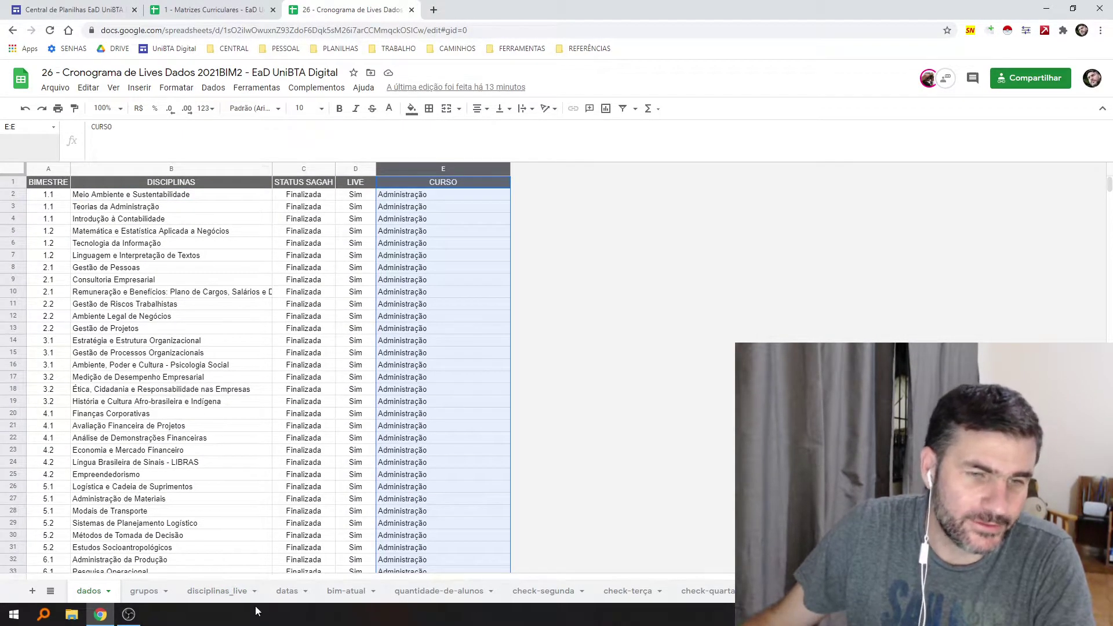
pyautogui.click(243, 591)
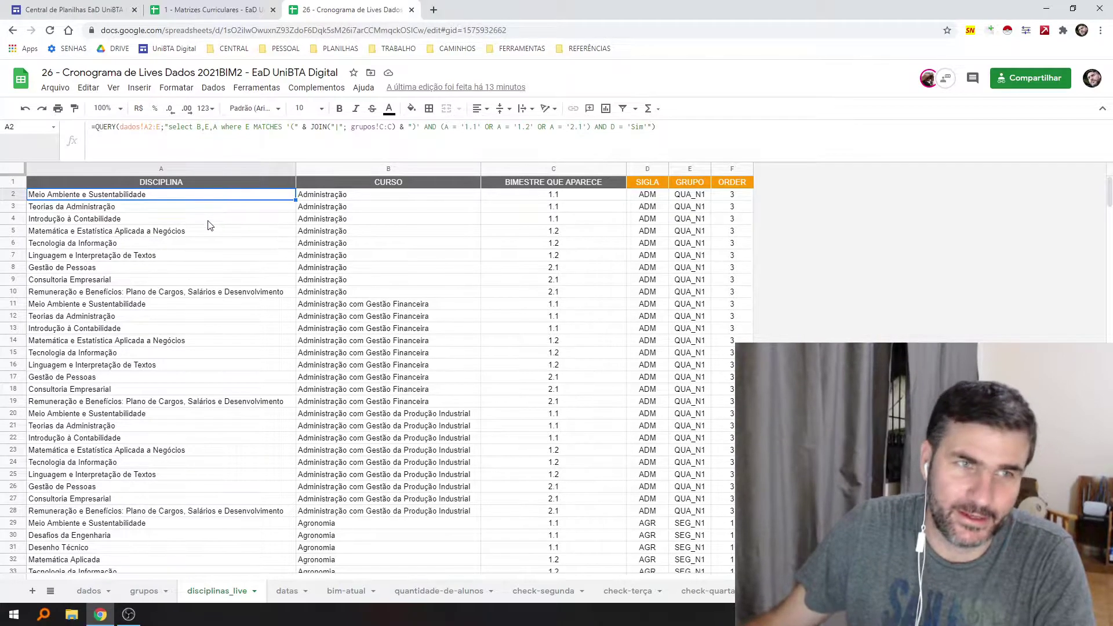
# Check the CURSO and BIMESTRE QUE APARECE cells in row 2, and highlight the A2 query's MATCHES condition on column E
pyautogui.click(323, 199)
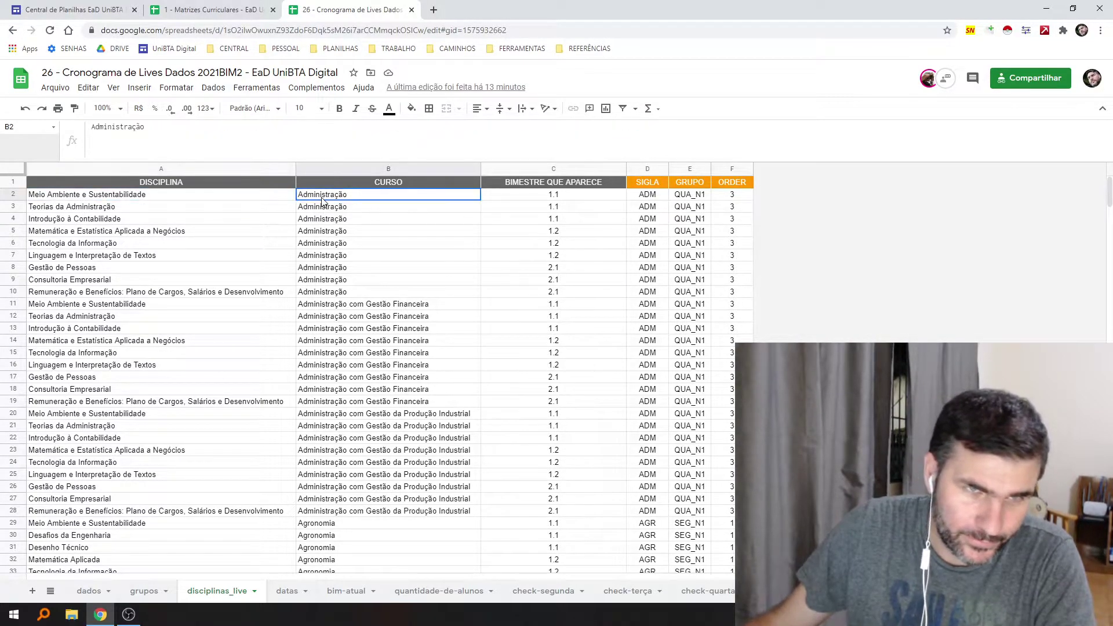
pyautogui.click(524, 196)
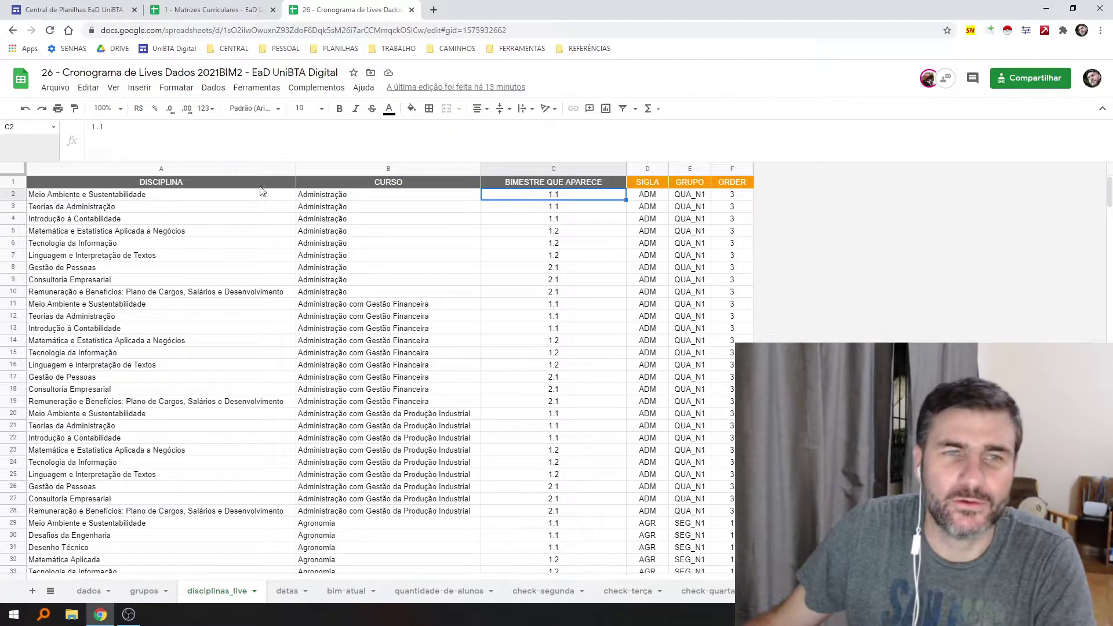
pyautogui.click(220, 197)
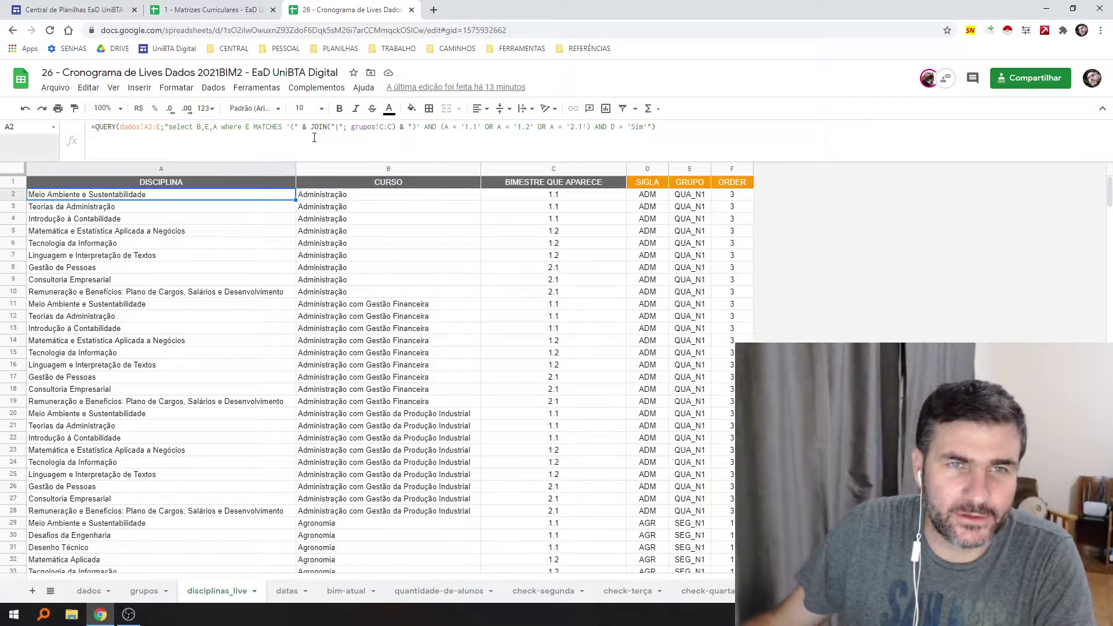
pyautogui.doubleClick(262, 126)
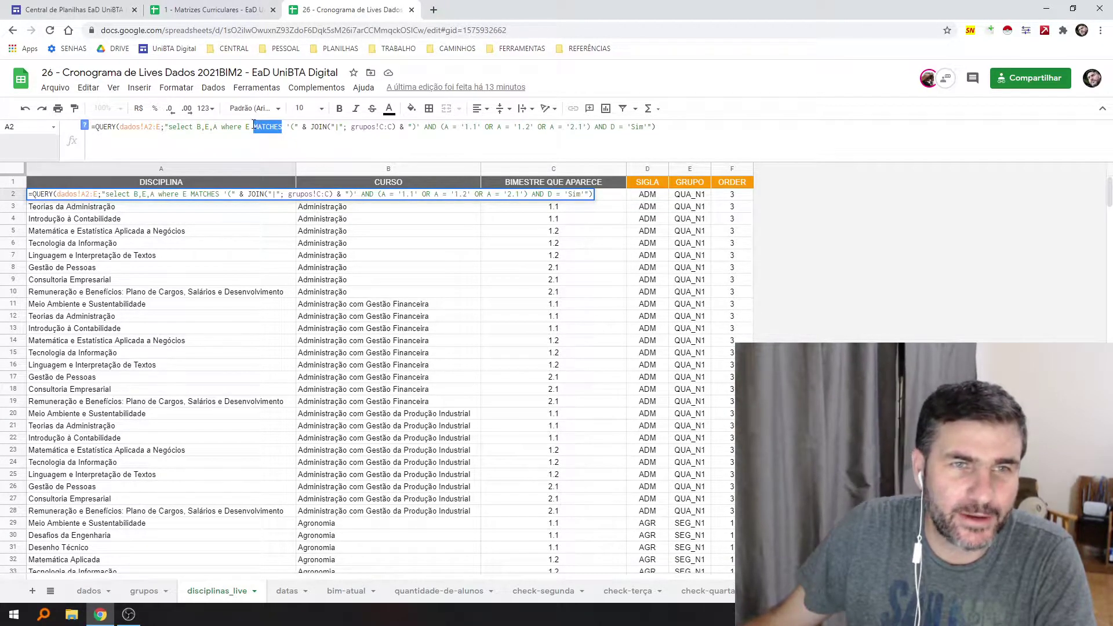
pyautogui.doubleClick(248, 126)
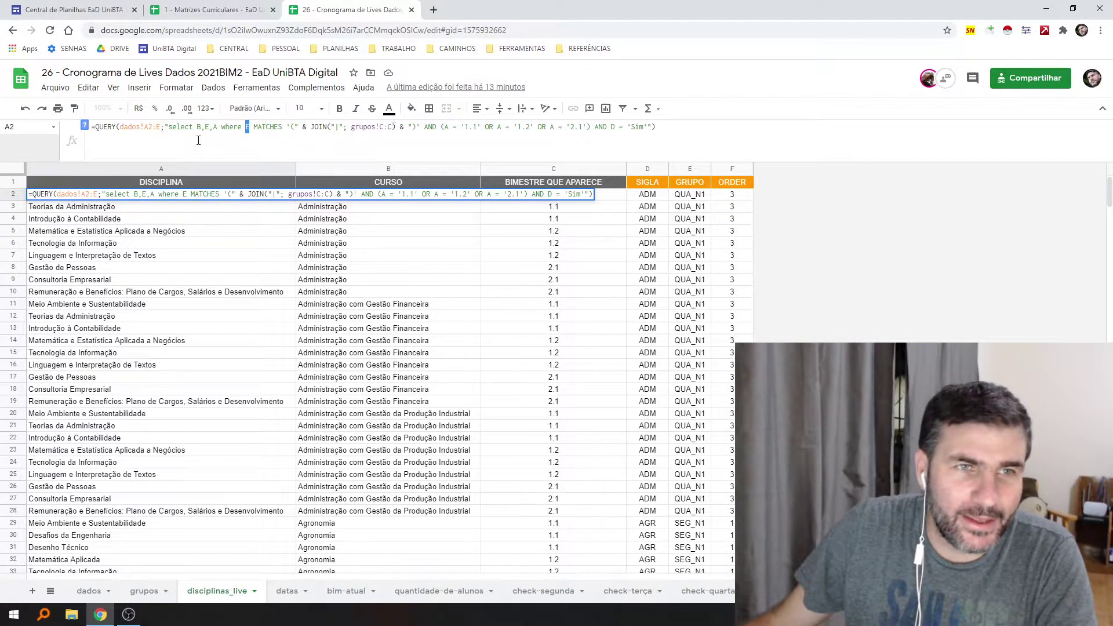
# Review the CURSO column on dados and highlight the SIGLA column on grupos, returning to disciplinas_live
pyautogui.click(103, 594)
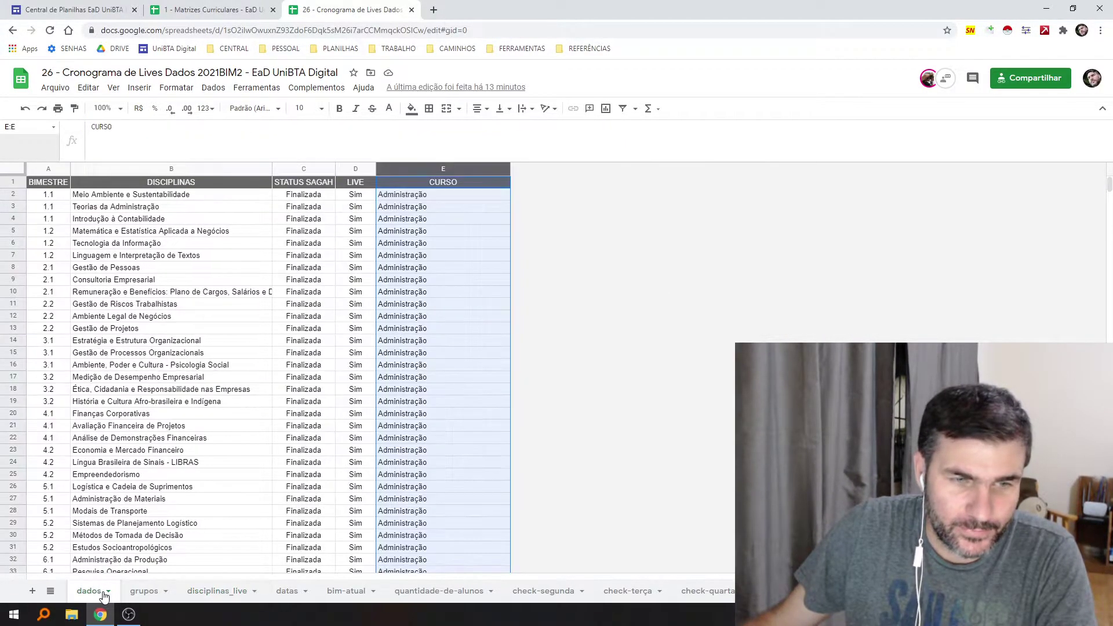
pyautogui.click(137, 598)
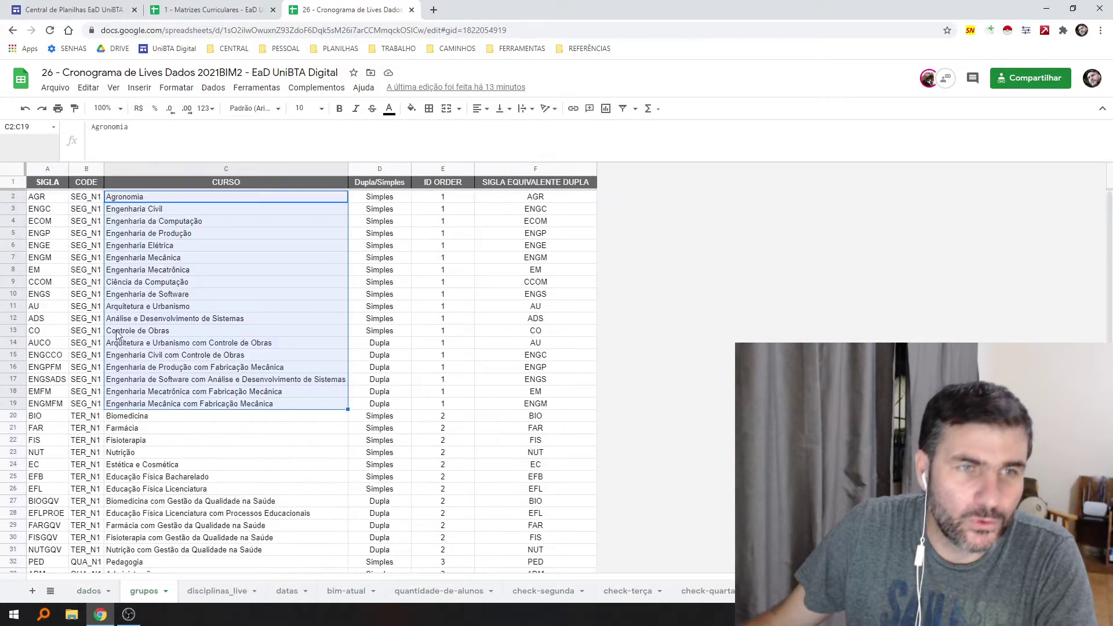
pyautogui.click(43, 171)
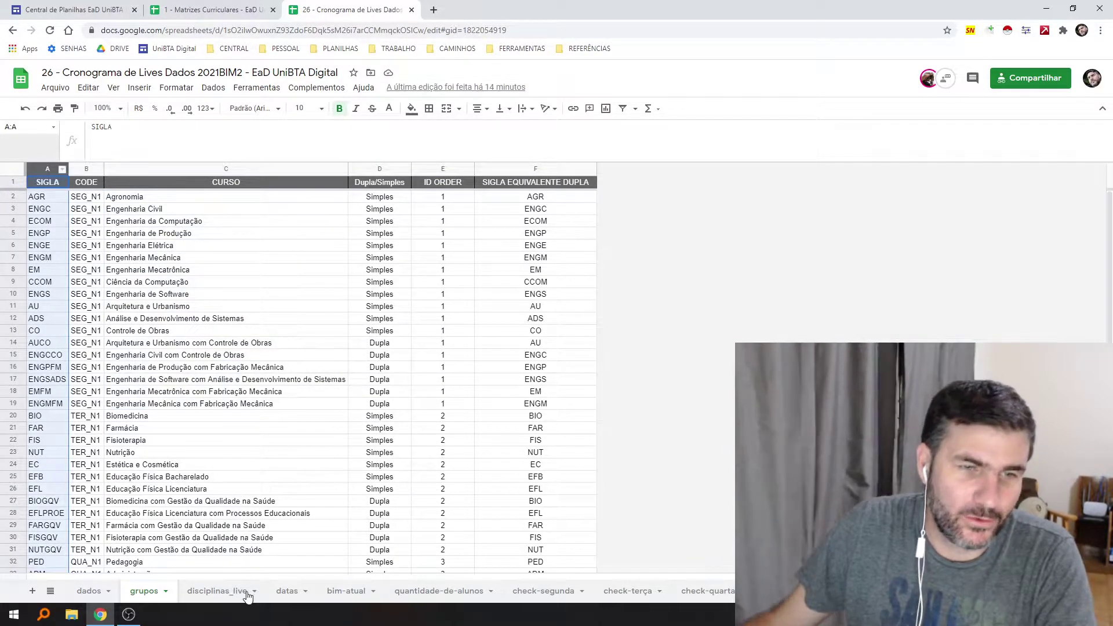
pyautogui.click(192, 598)
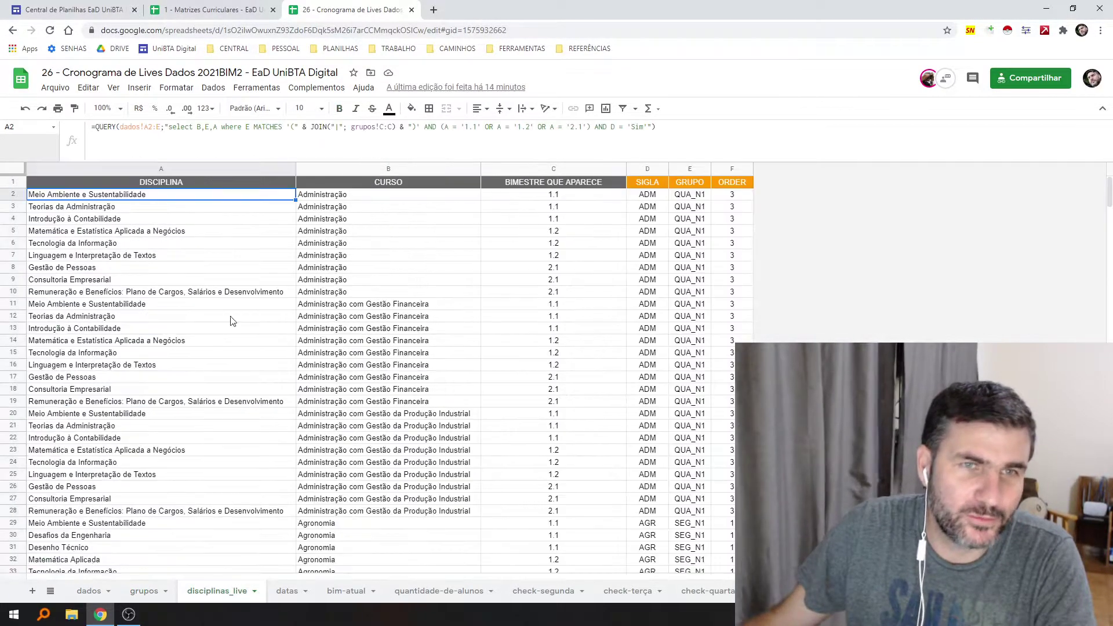
# Highlight the grupos!C:C reference inside the A2 query's JOIN function, leaving the formula unedited
pyautogui.doubleClick(274, 130)
pyautogui.click(250, 128)
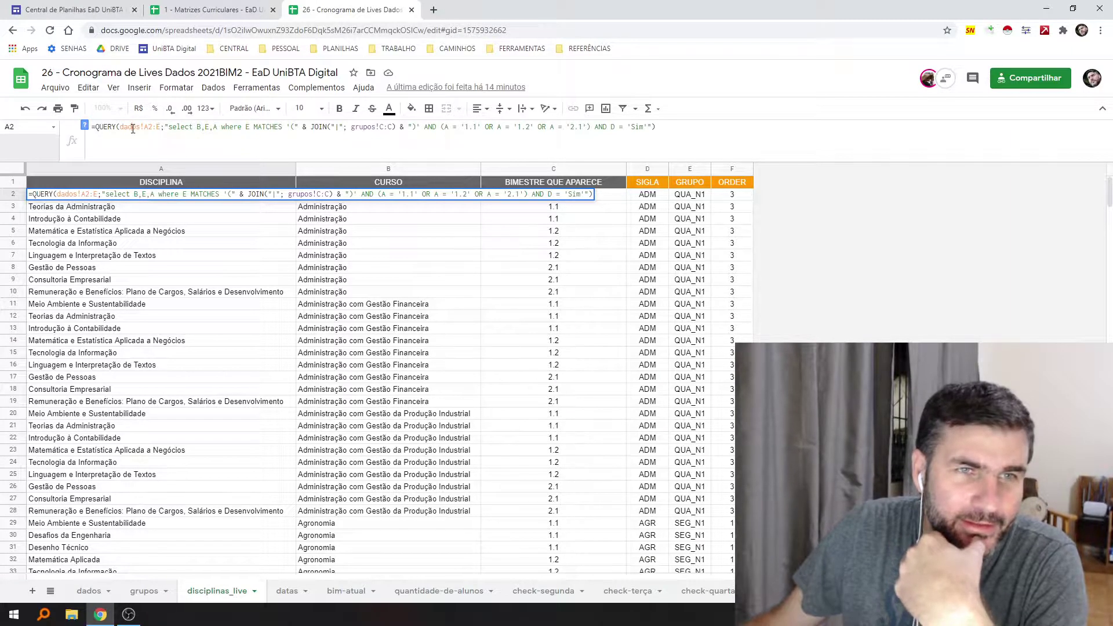
pyautogui.moveTo(352, 126); pyautogui.dragTo(392, 132)
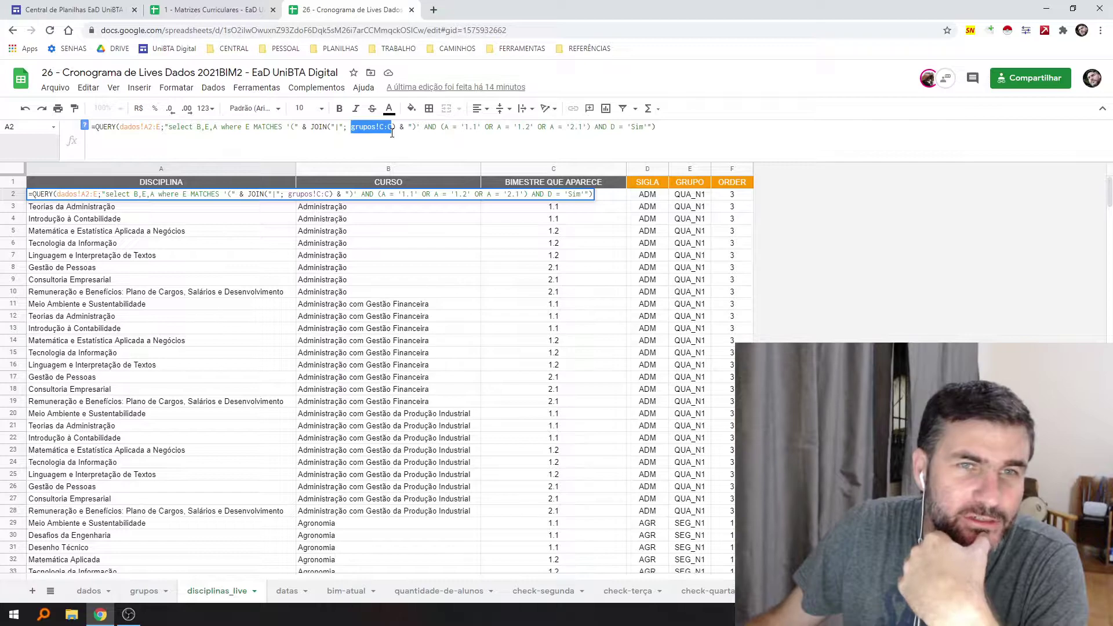
pyautogui.press('Escape')
# Compare the course list on the grupos sheet with the query and its rows on disciplinas_live
pyautogui.click(143, 591)
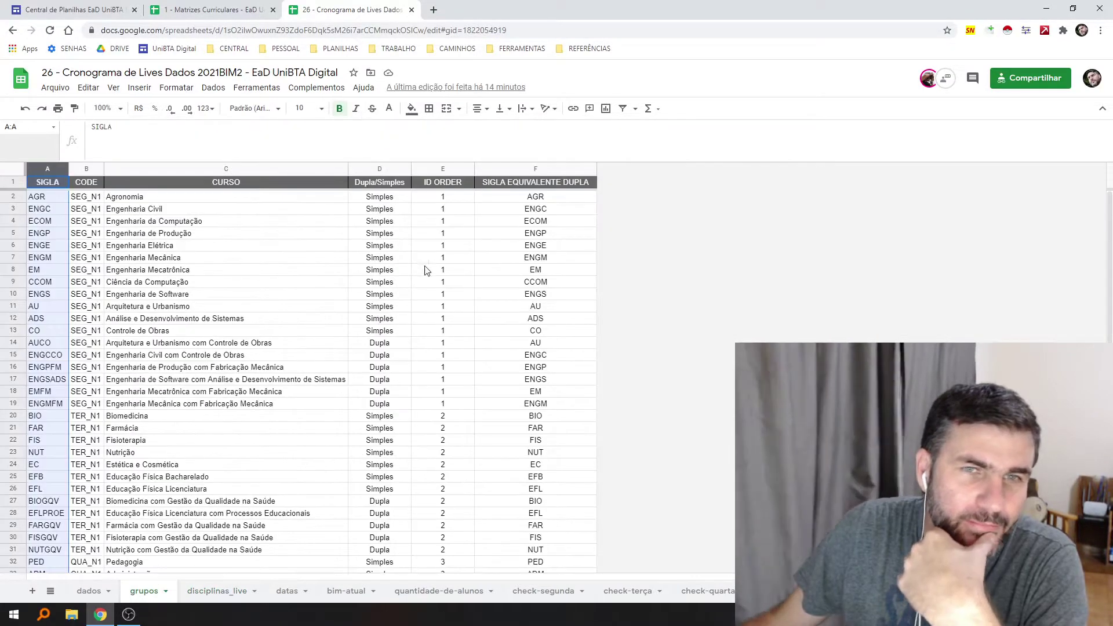
pyautogui.click(218, 591)
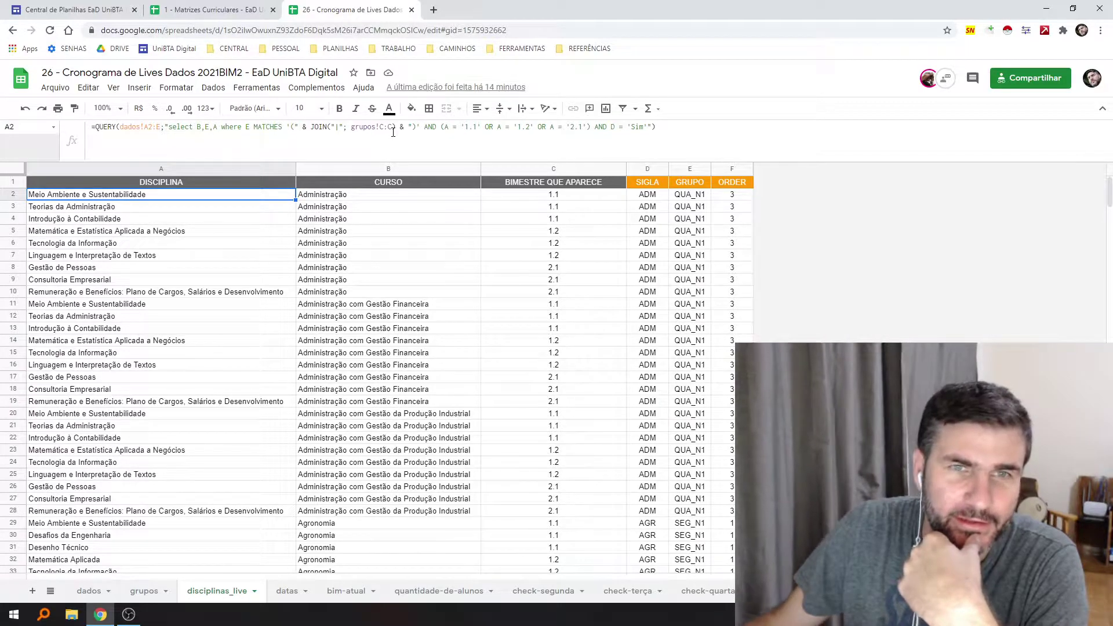
pyautogui.click(153, 591)
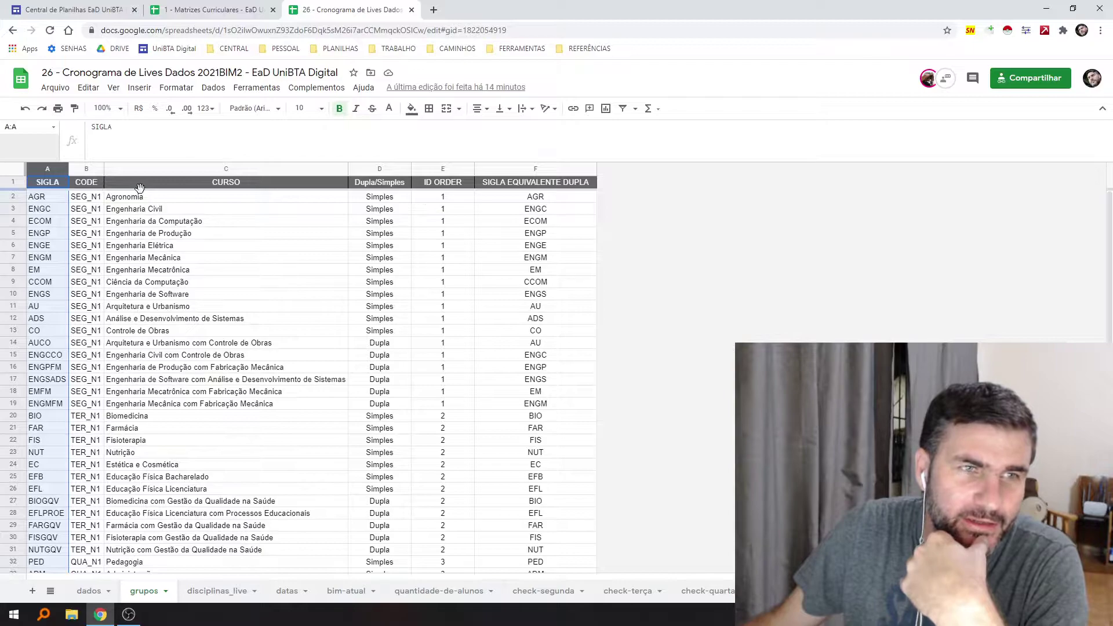
pyautogui.click(212, 597)
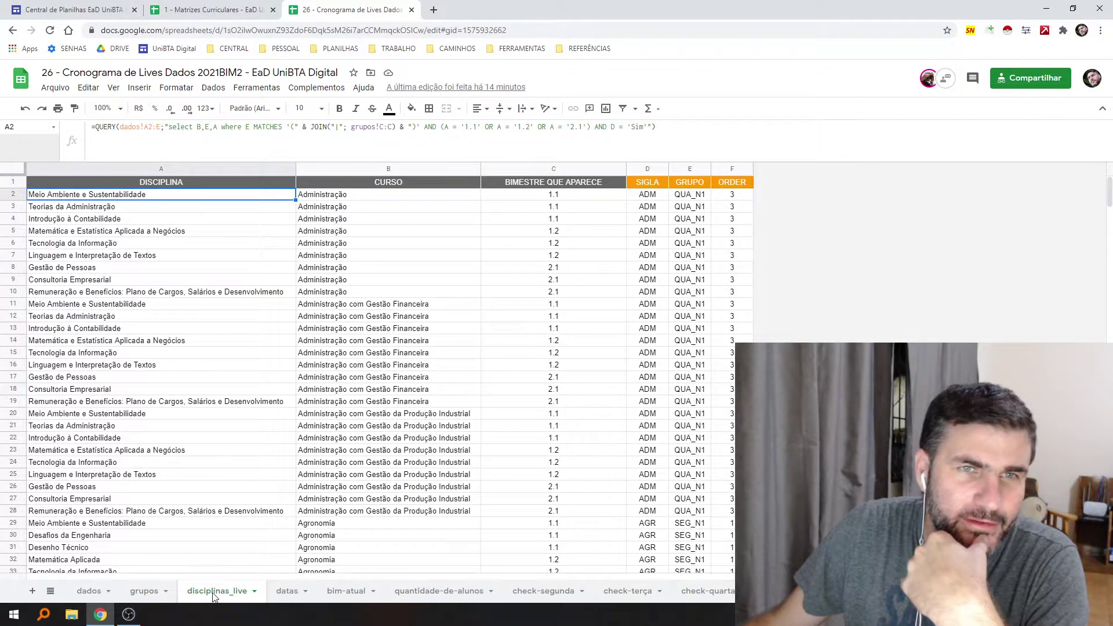
pyautogui.click(160, 593)
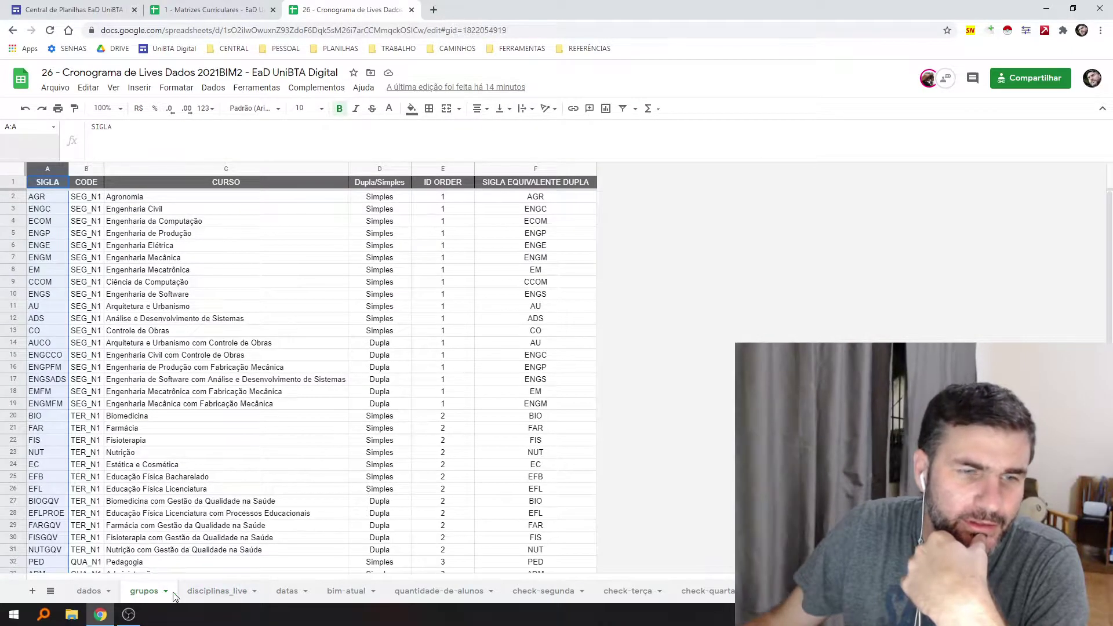
pyautogui.click(197, 597)
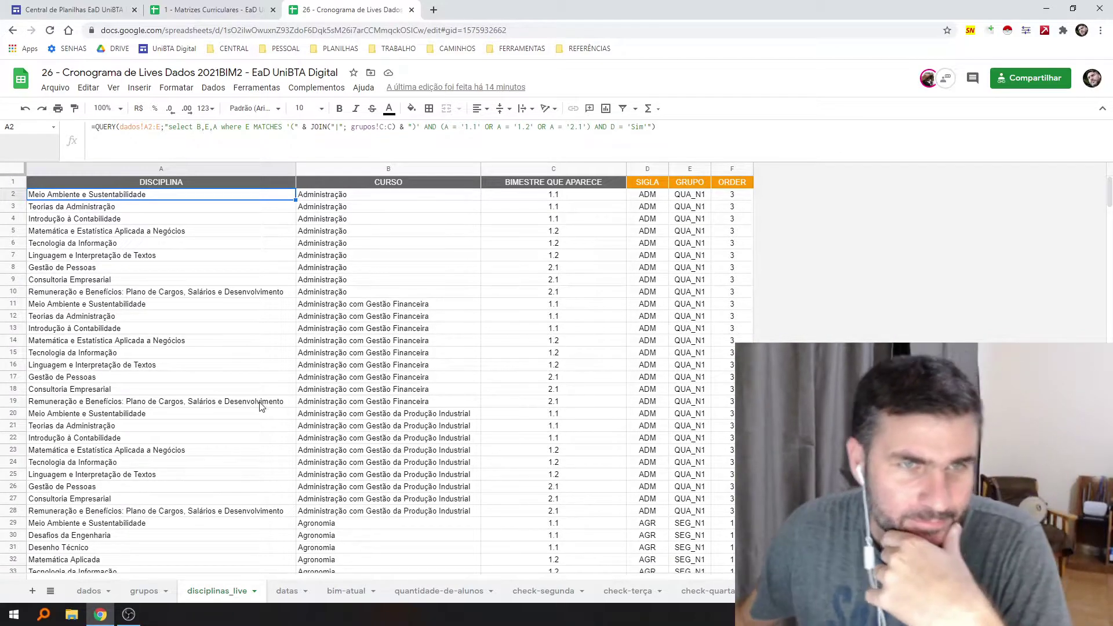
# Revisit the dados and grupos sheets and open the datas sheet with the live-class dates
pyautogui.click(113, 587)
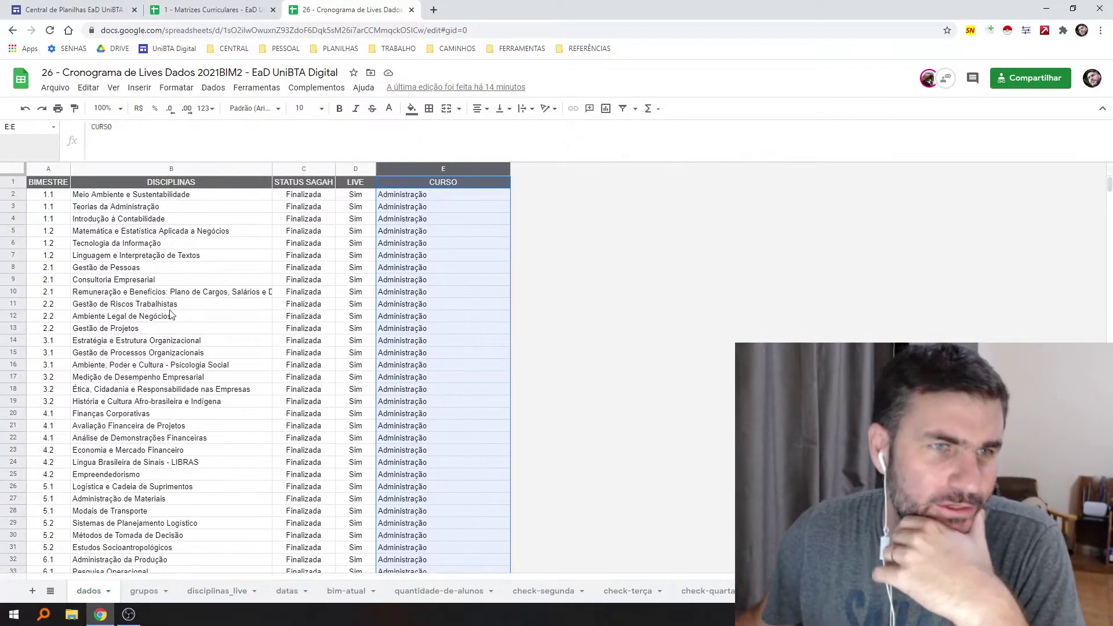
pyautogui.click(141, 597)
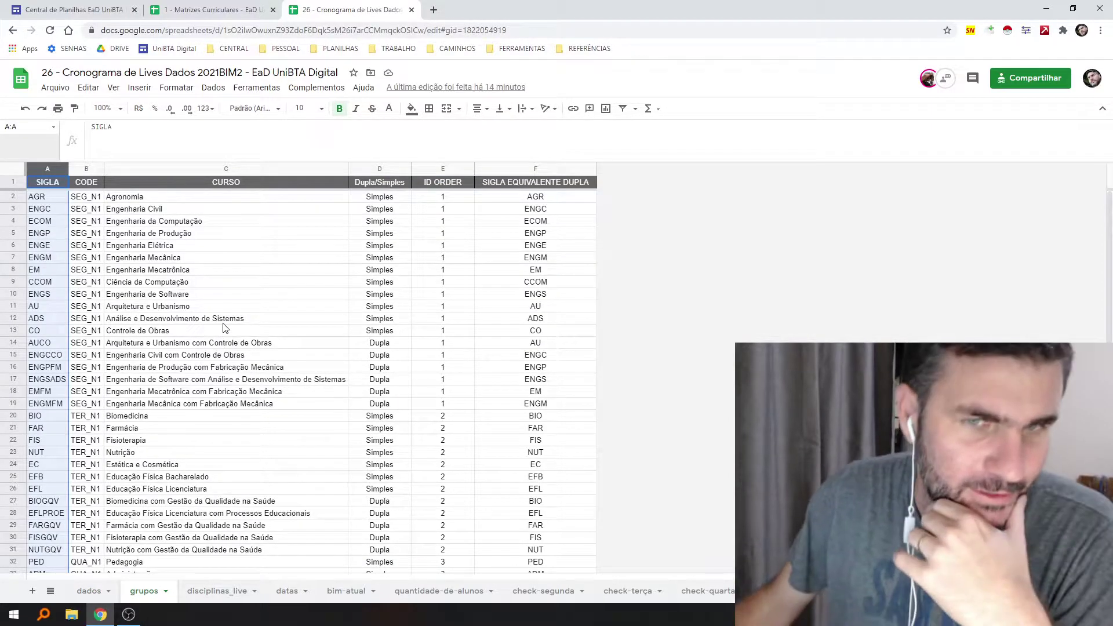
pyautogui.click(289, 601)
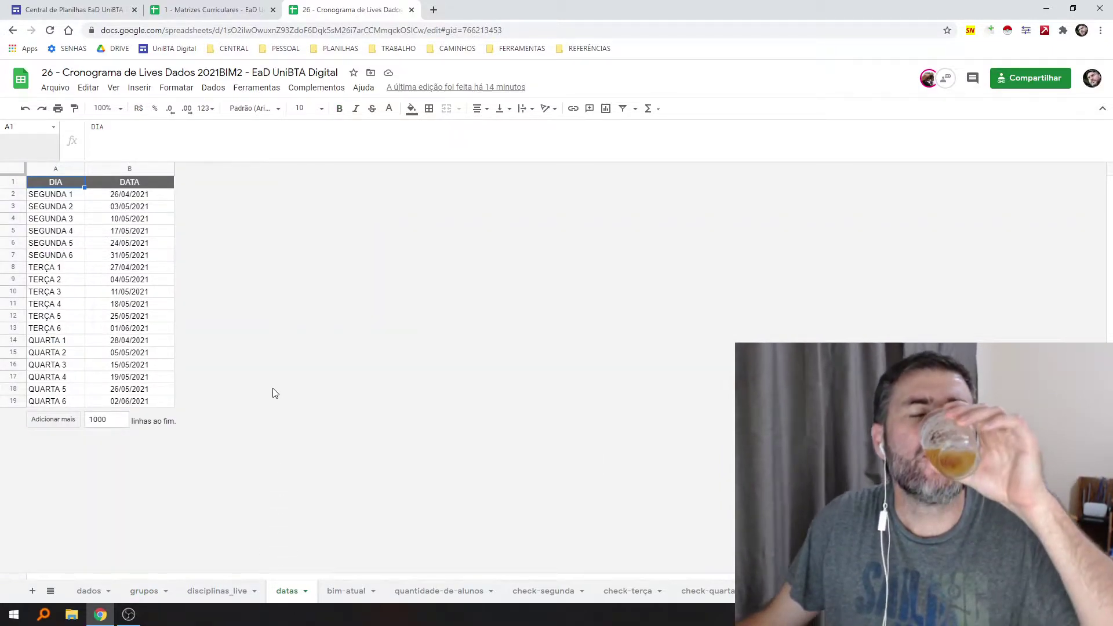
# Compare disciplinas_live with the grupos sheet, highlighting the CURSO column and the first SIGLA cell, and return to disciplinas_live
pyautogui.click(219, 590)
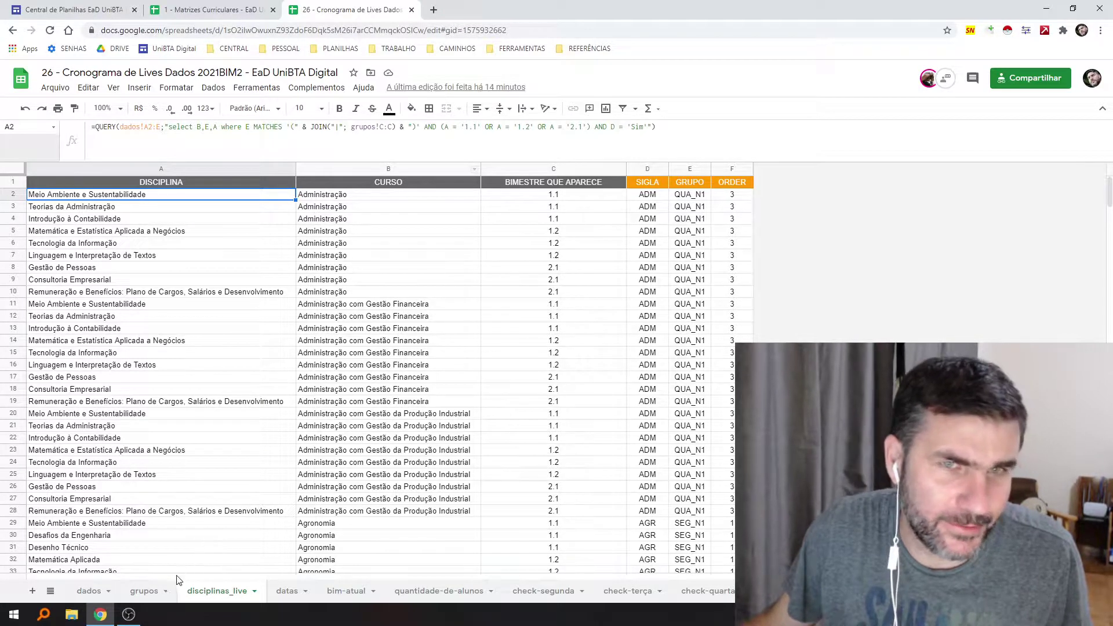
pyautogui.click(144, 591)
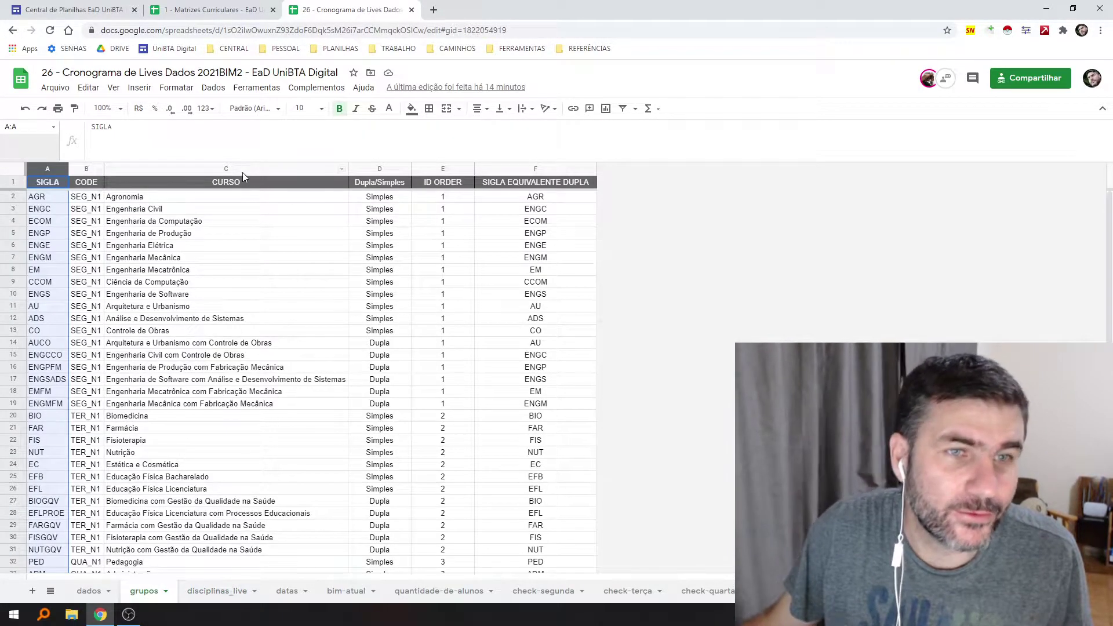
pyautogui.click(242, 170)
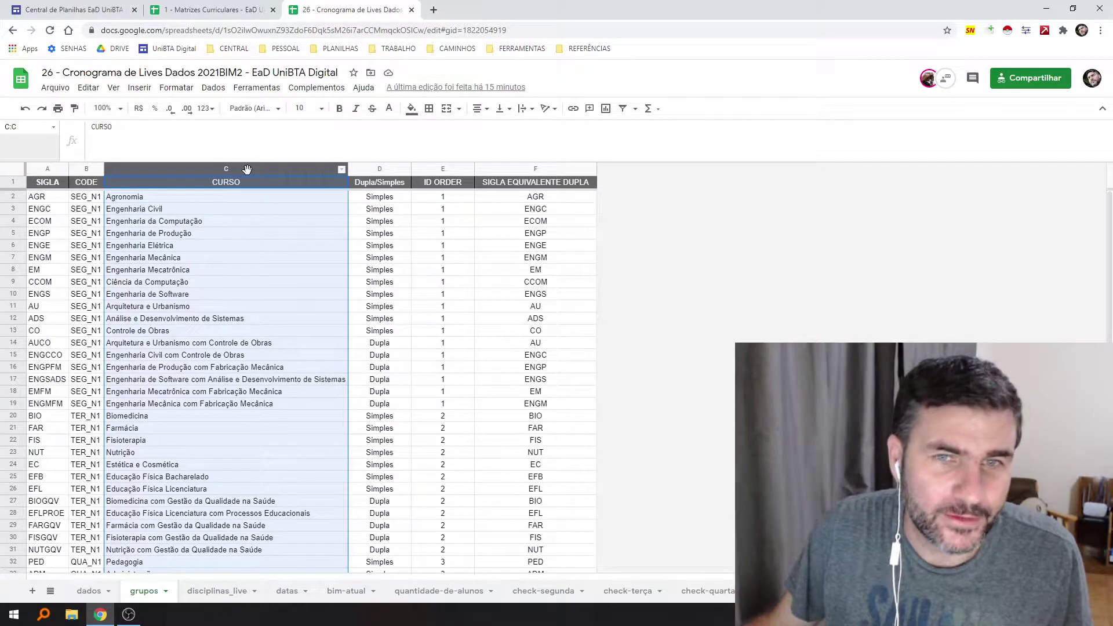
pyautogui.click(45, 200)
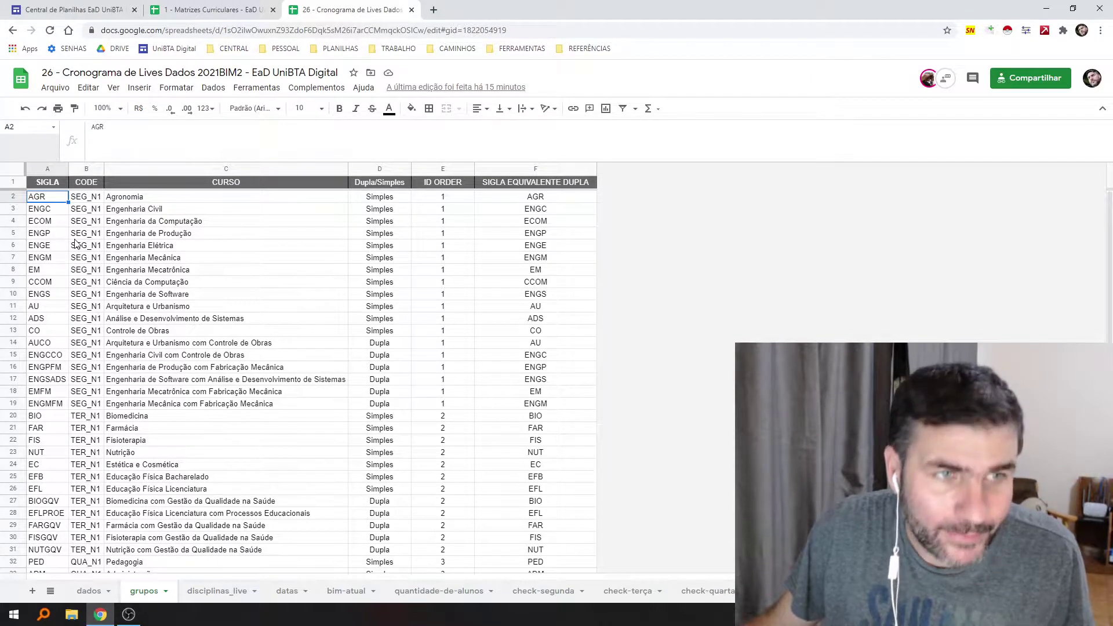
pyautogui.click(214, 591)
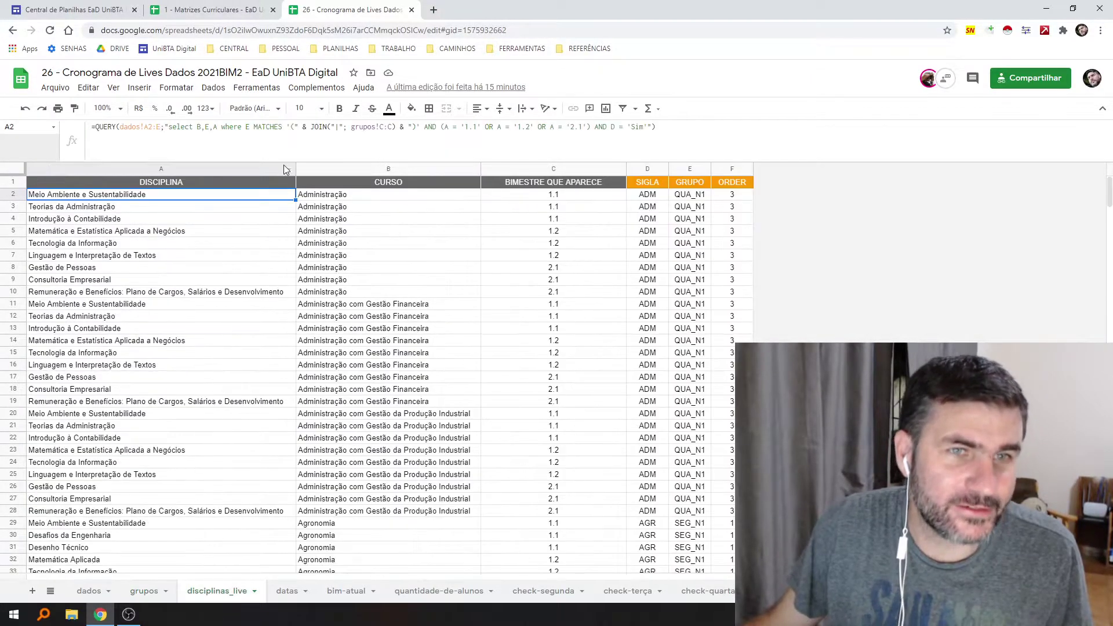
# Try grupos!A2:A as the JOIN range in the A2 query on disciplinas_live, and undo the change
pyautogui.click(382, 126)
pyautogui.doubleClick(384, 127)
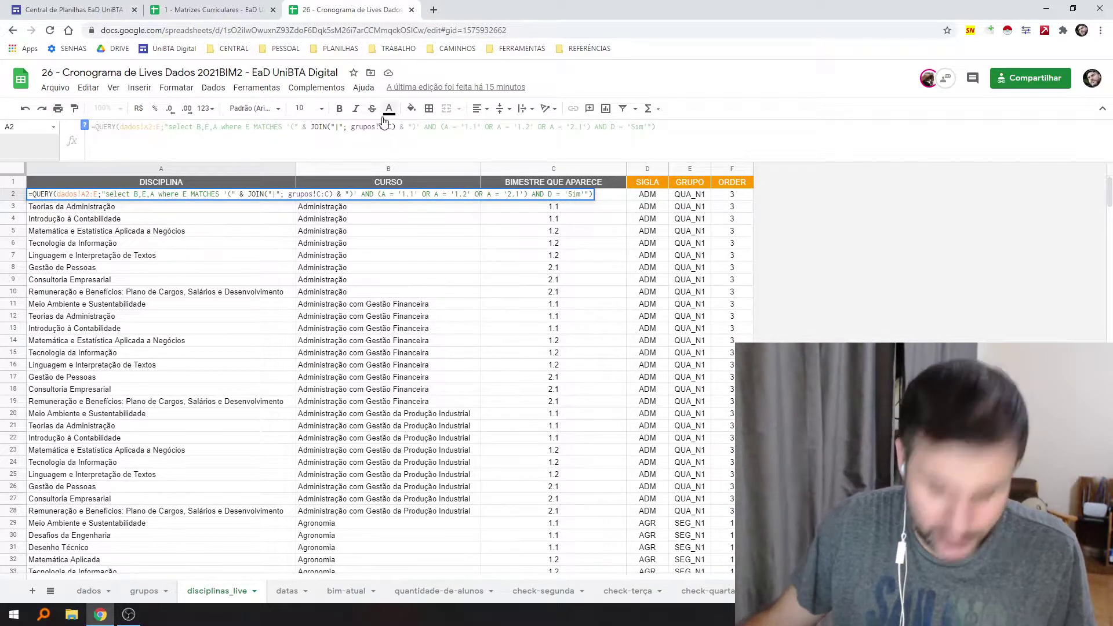
pyautogui.press('BackSpace')
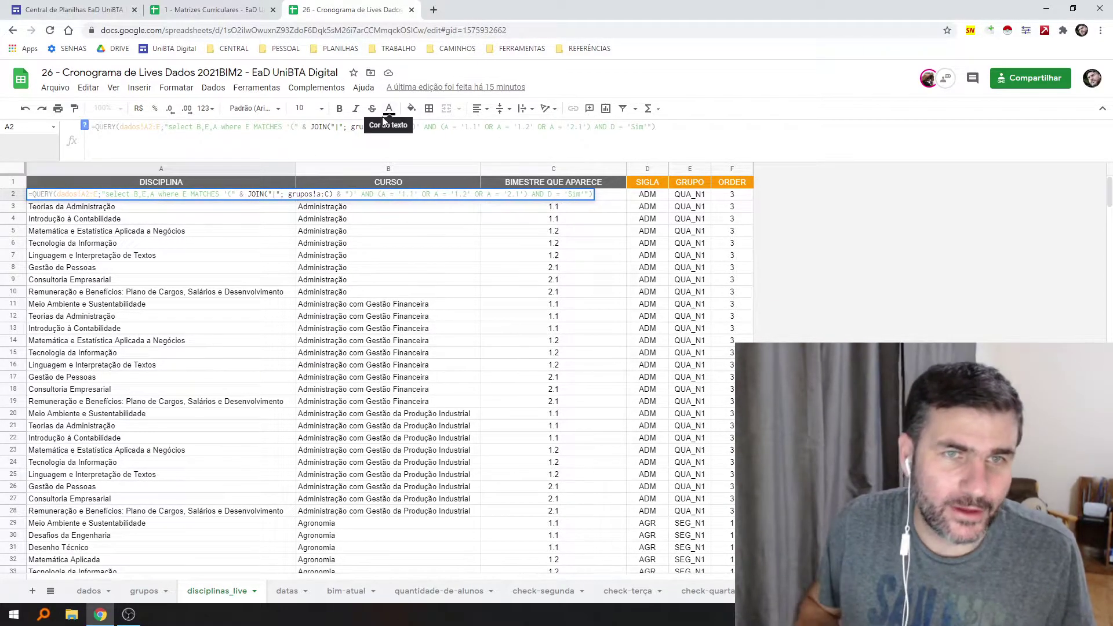
pyautogui.write('A2')
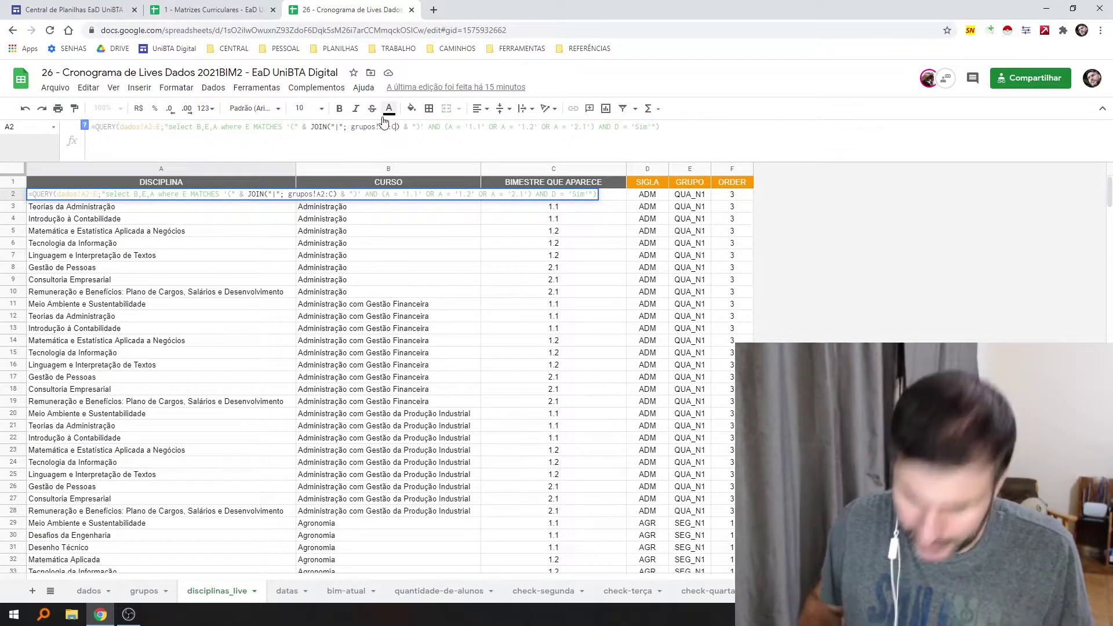
pyautogui.press('Right')
pyautogui.press('Right')
pyautogui.press('BackSpace')
pyautogui.write('A')
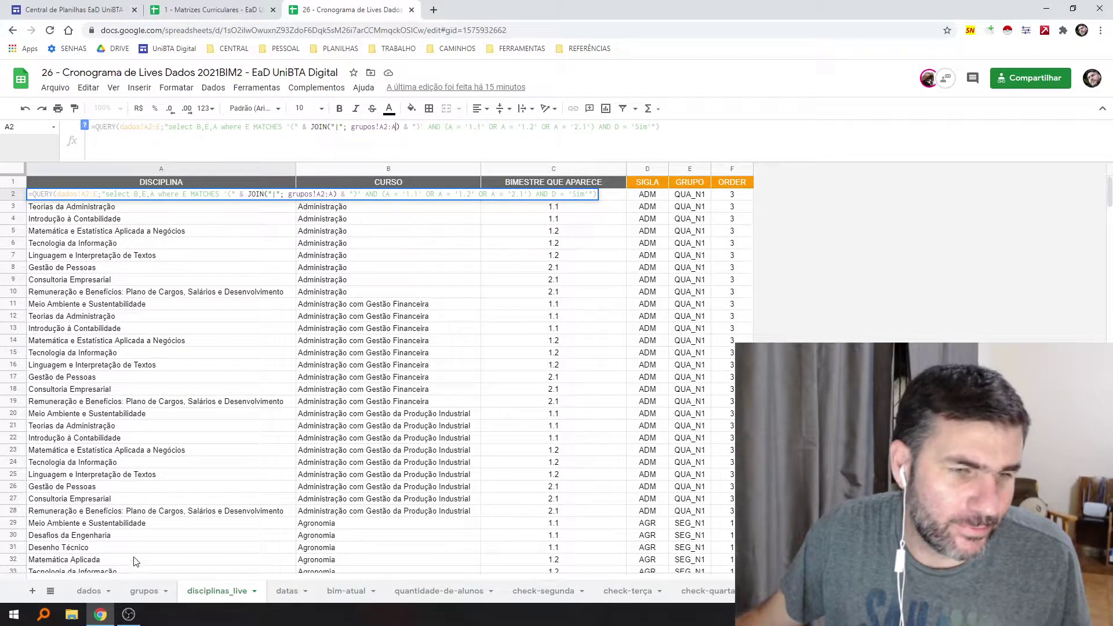
pyautogui.click(96, 590)
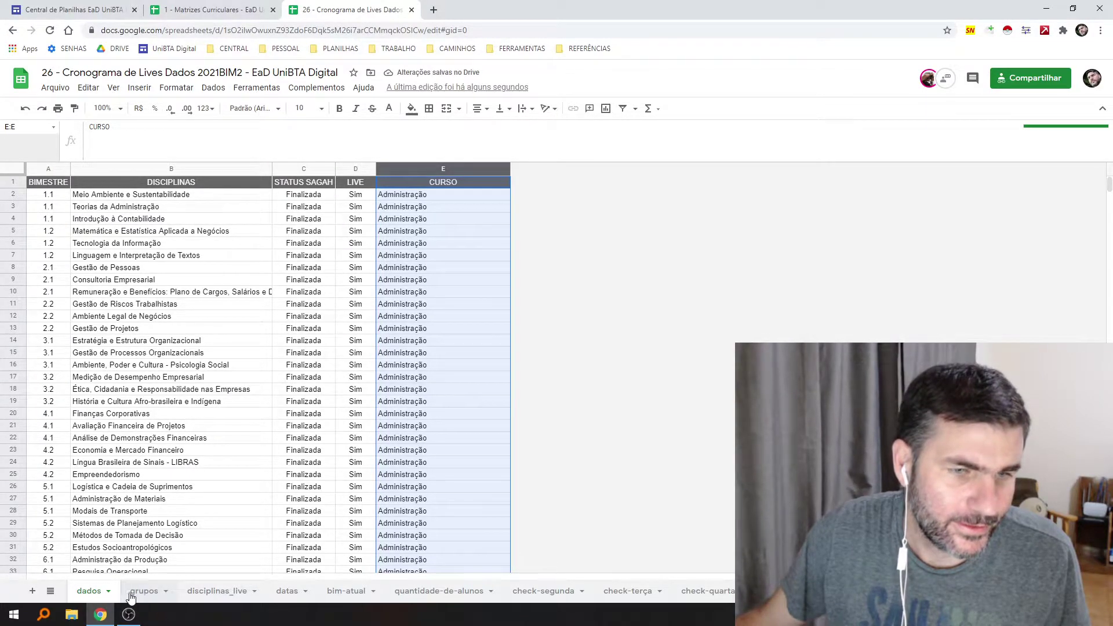
pyautogui.click(213, 593)
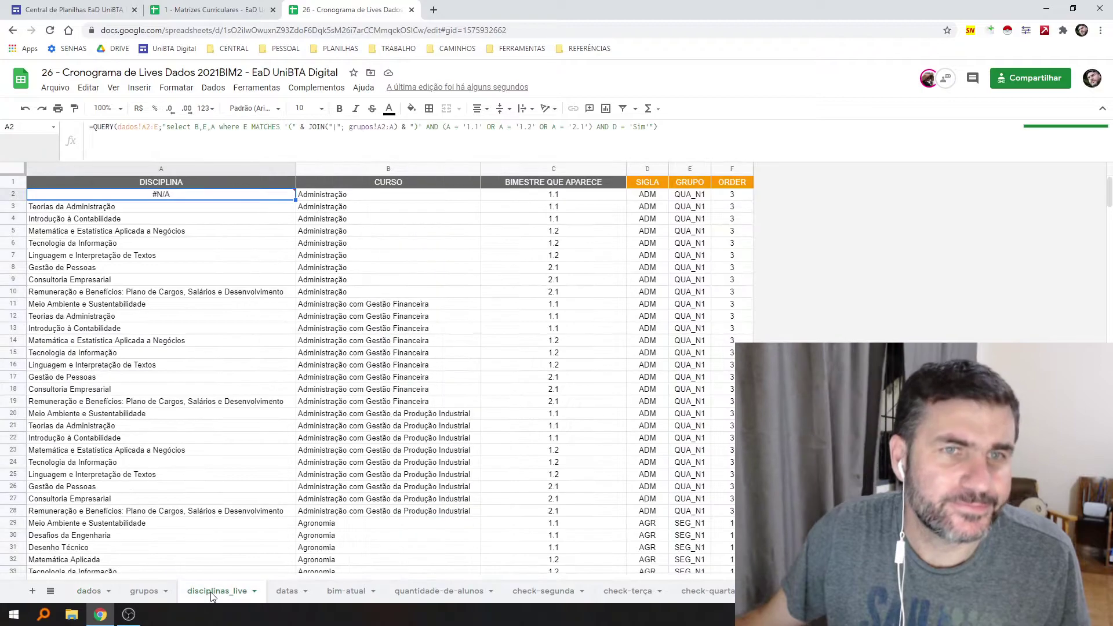
pyautogui.hotkey('ctrl', 'z')
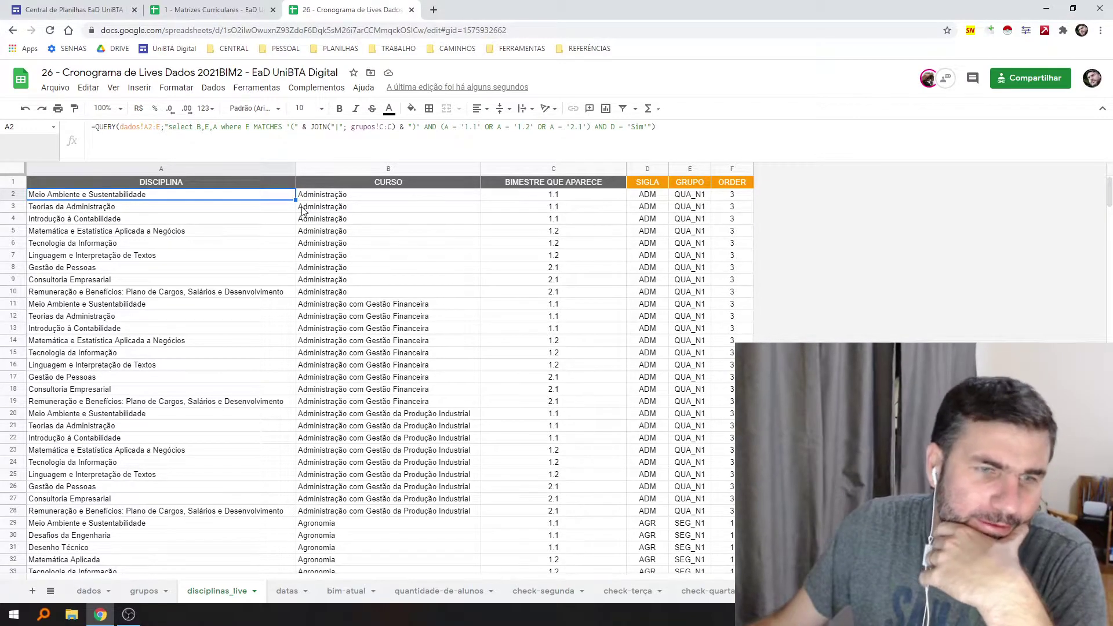
# Highlight the SIGLA and CURSO columns on grupos and the start of the grupos!C:C reference in disciplinas_live's A2 query
pyautogui.click(143, 591)
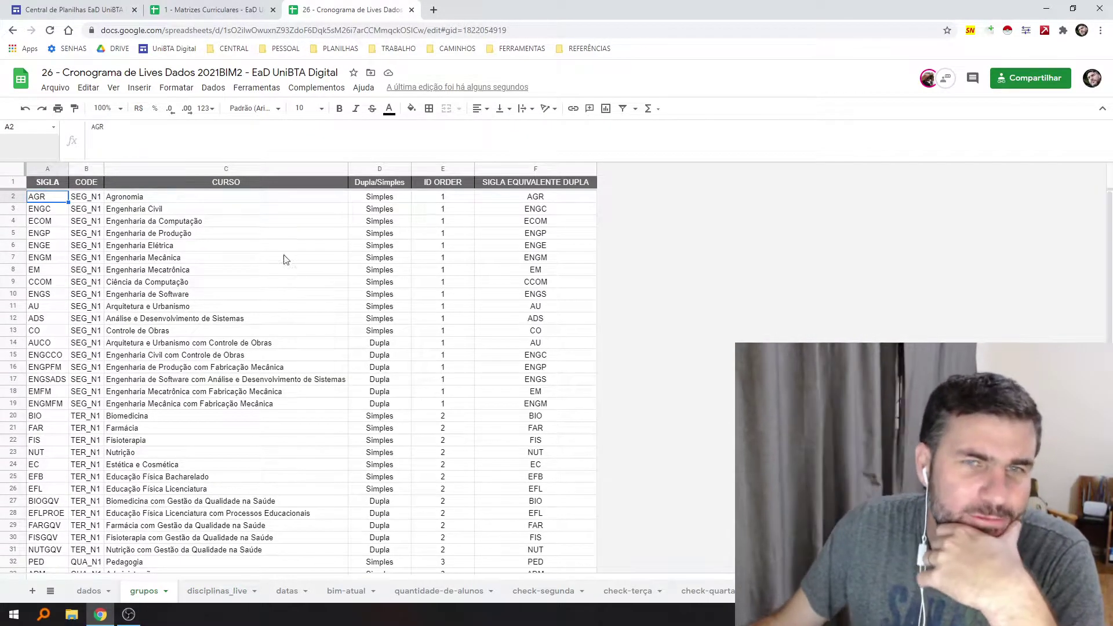
pyautogui.click(45, 171)
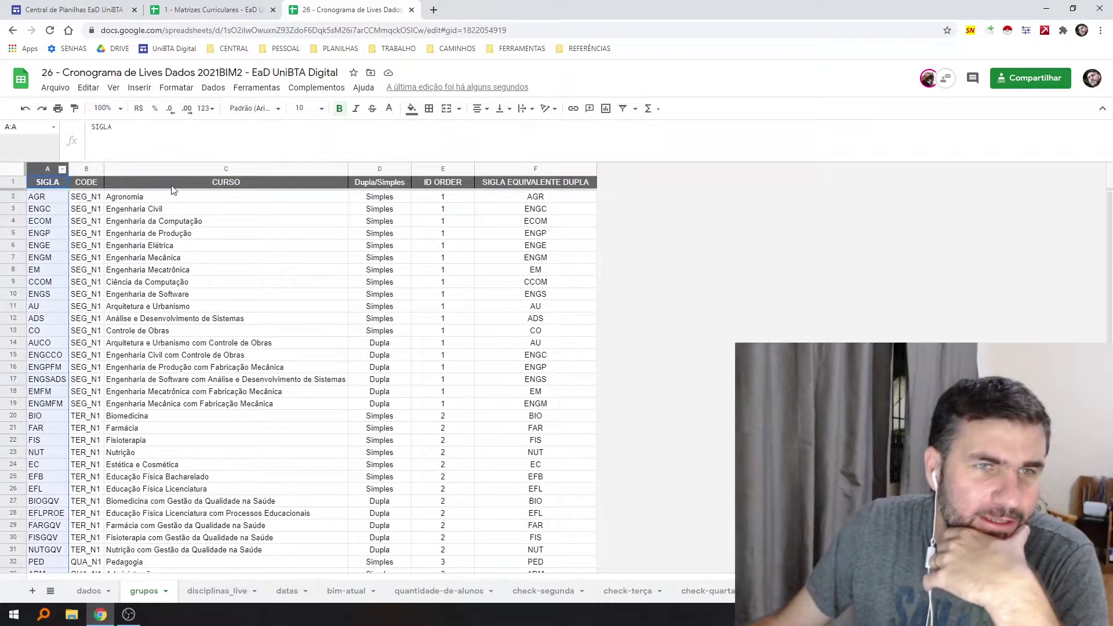
pyautogui.click(177, 168)
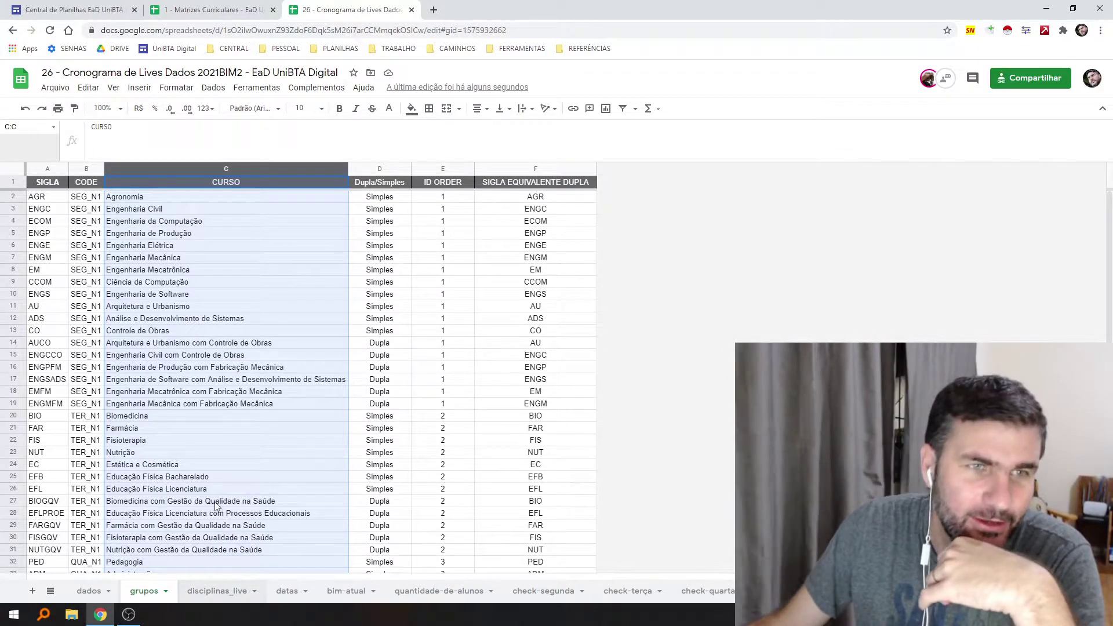
pyautogui.click(223, 597)
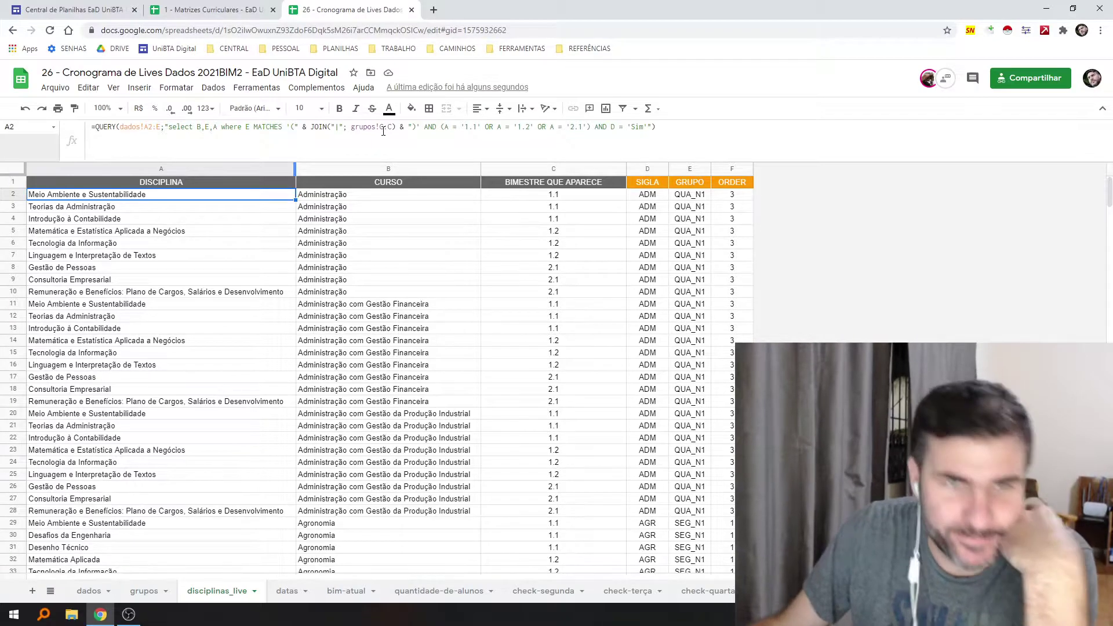
pyautogui.moveTo(383, 131); pyautogui.dragTo(378, 133)
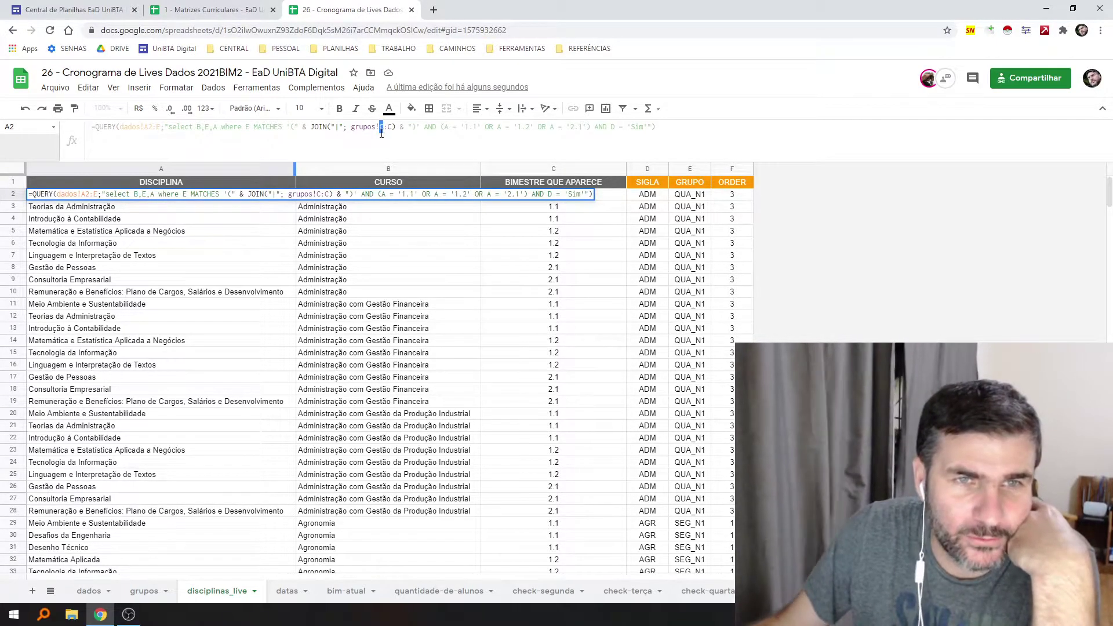
# Review the full course list on grupos and select its names in C2:C44
pyautogui.click(155, 593)
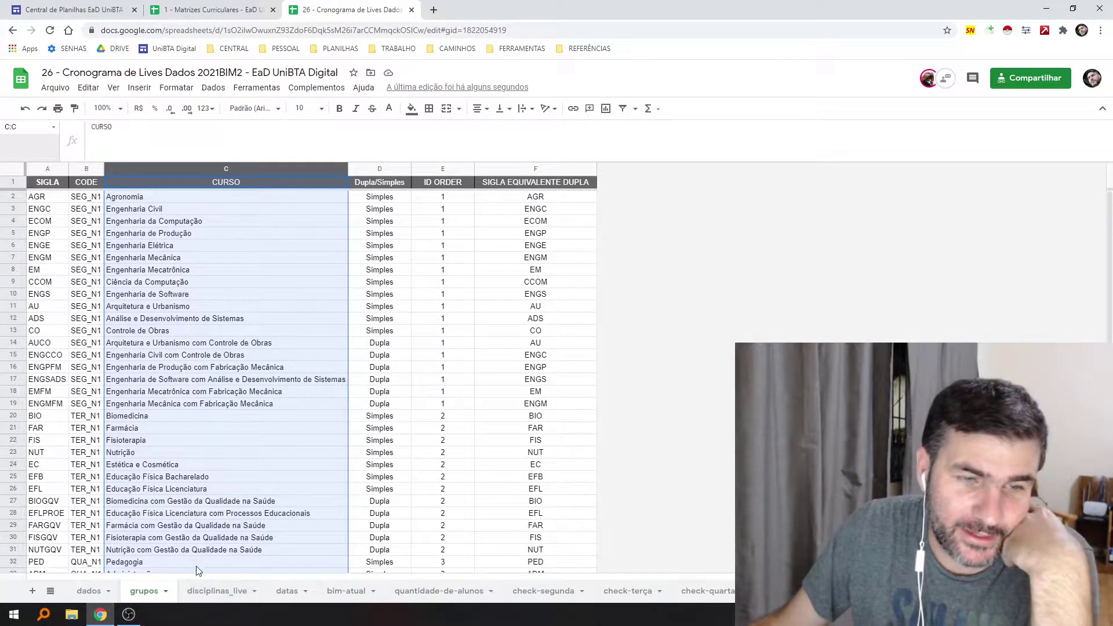
pyautogui.scroll(-5, 196, 348)
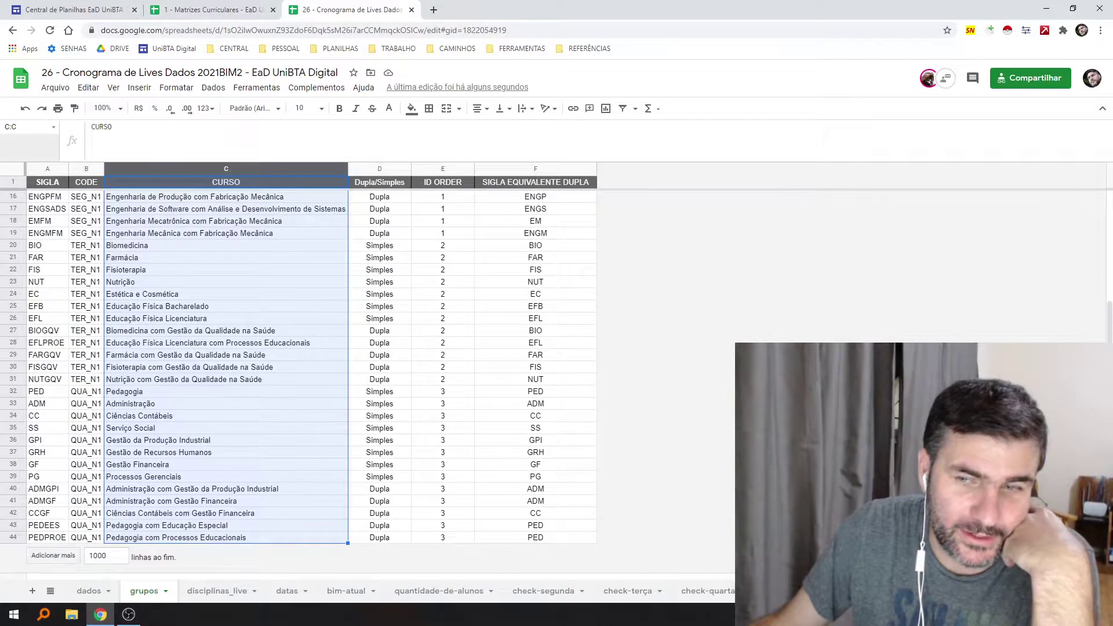
pyautogui.scroll(5, 301, 330)
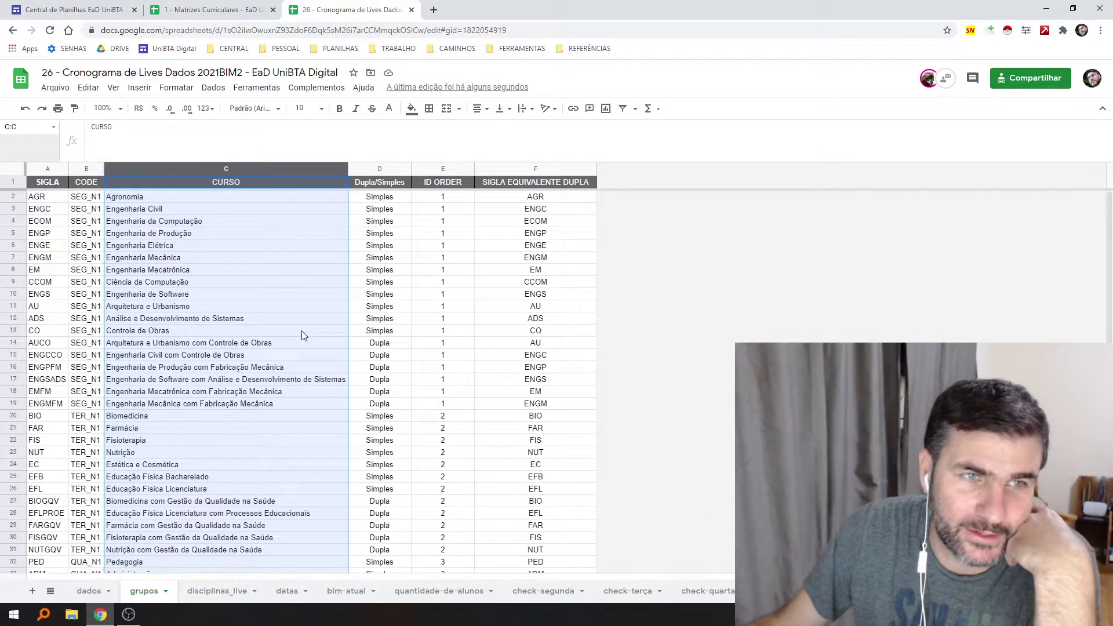
pyautogui.click(225, 197)
pyautogui.hotkey('ctrl', 'shift', 'Down')
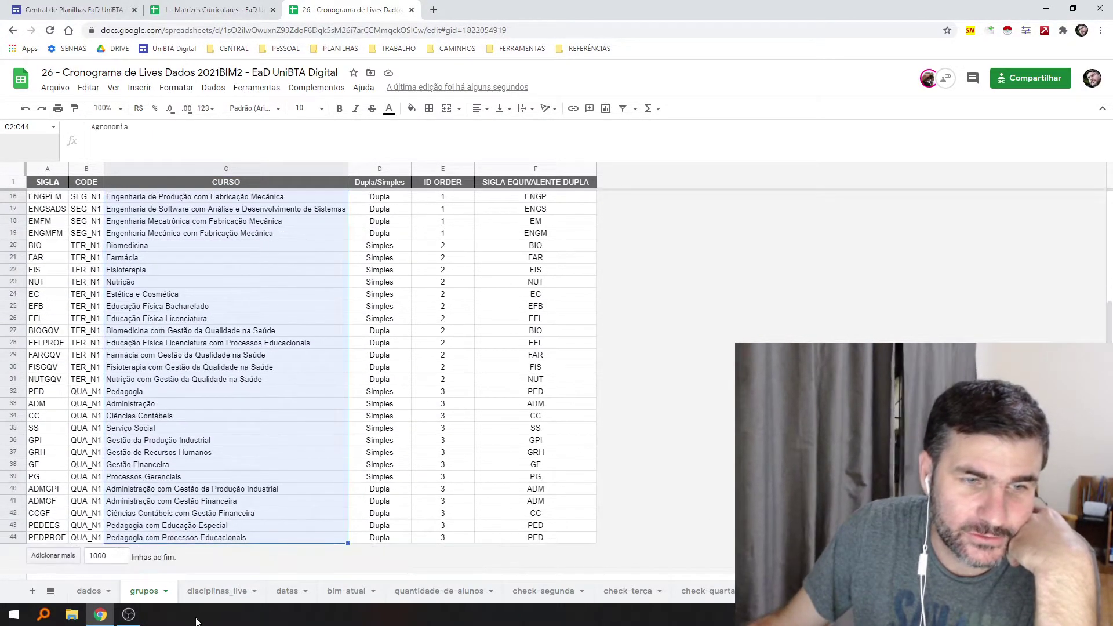
# Compare the CURSO column on dados with the grupos sheet and the query rows on disciplinas_live
pyautogui.click(90, 591)
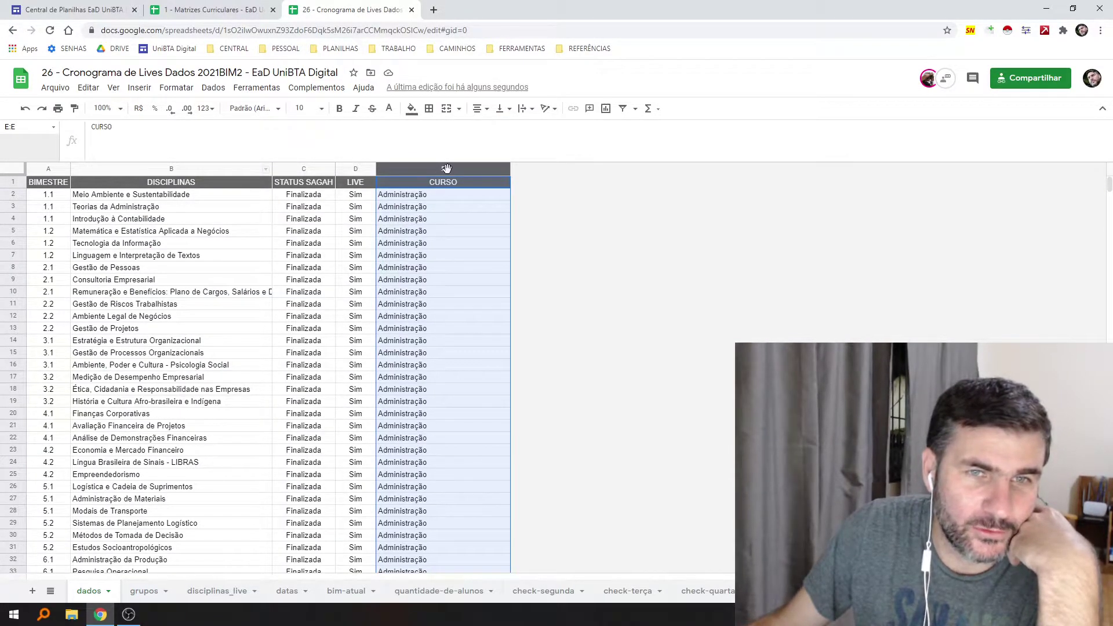
pyautogui.click(228, 591)
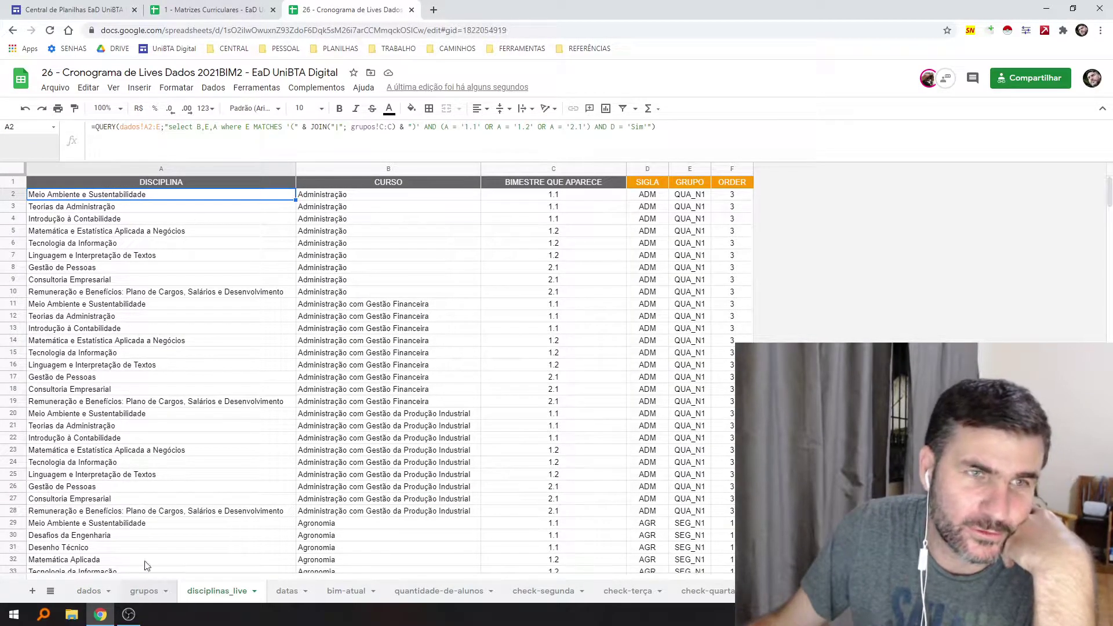
pyautogui.click(145, 591)
pyautogui.click(231, 591)
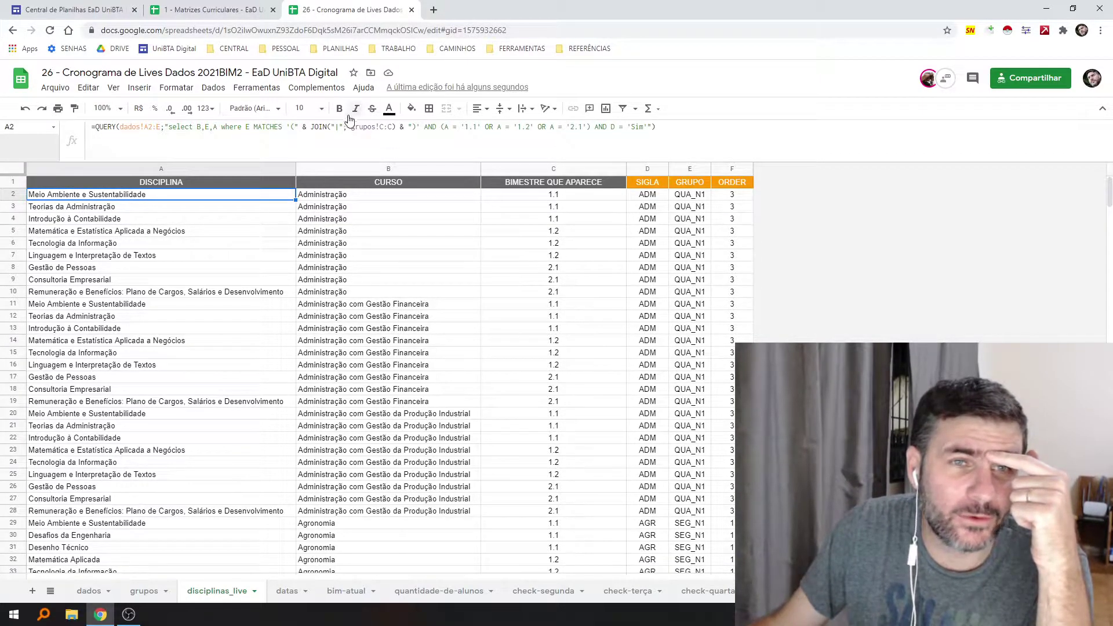
# Highlight column E, grupos!C:C and the 1.1, 1.2 and 2.1 conditions in the A2 query, and check the source columns on dados
pyautogui.doubleClick(249, 127)
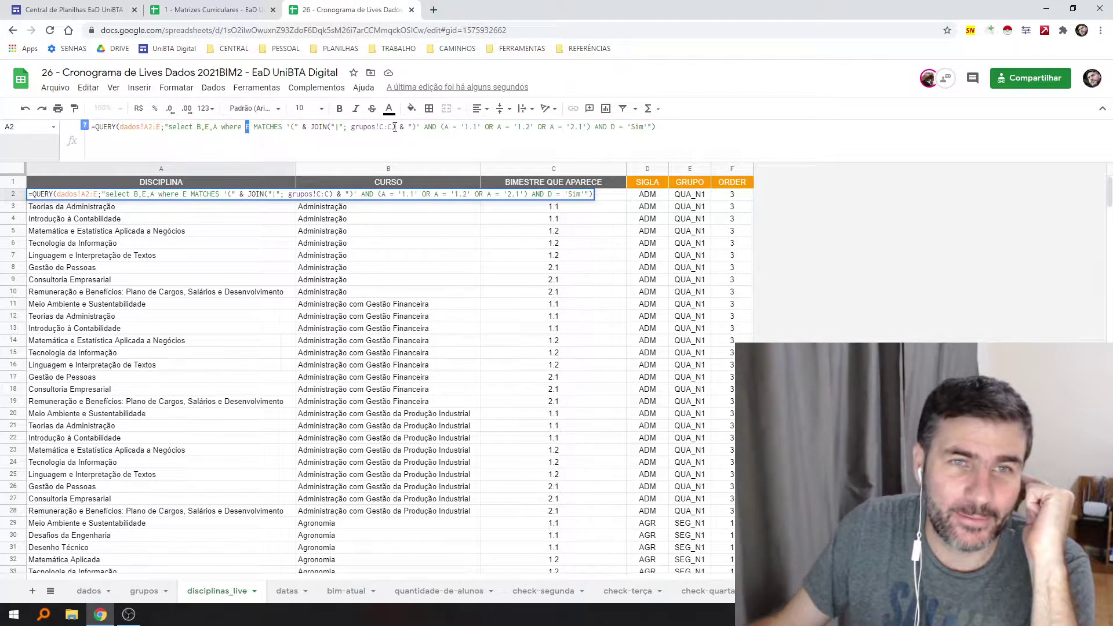
pyautogui.moveTo(392, 127); pyautogui.dragTo(352, 123)
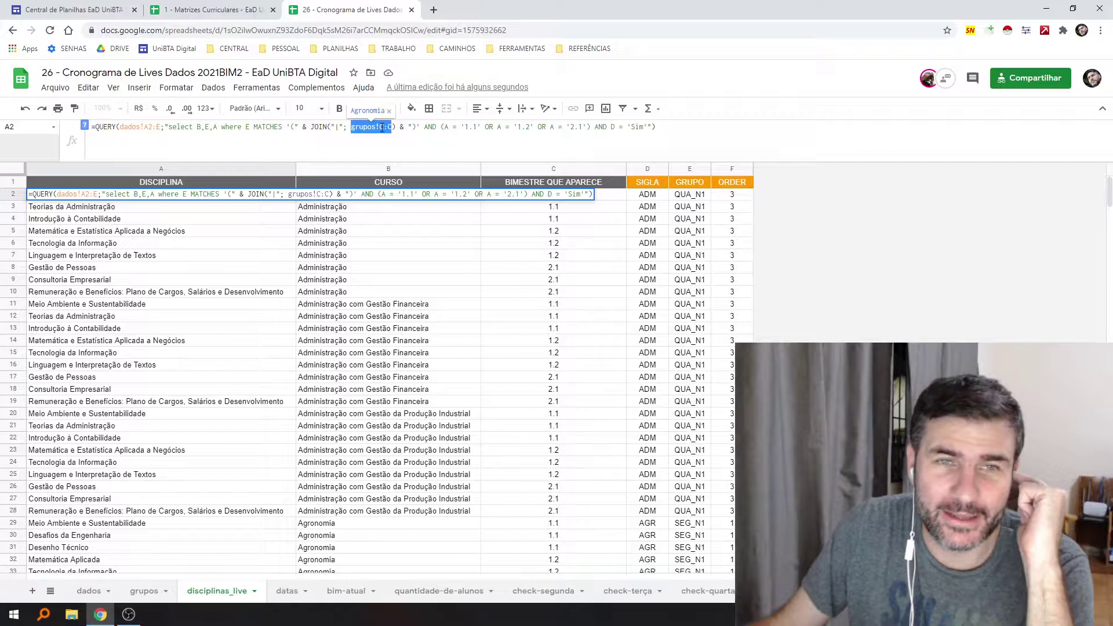
pyautogui.moveTo(464, 127); pyautogui.dragTo(585, 127)
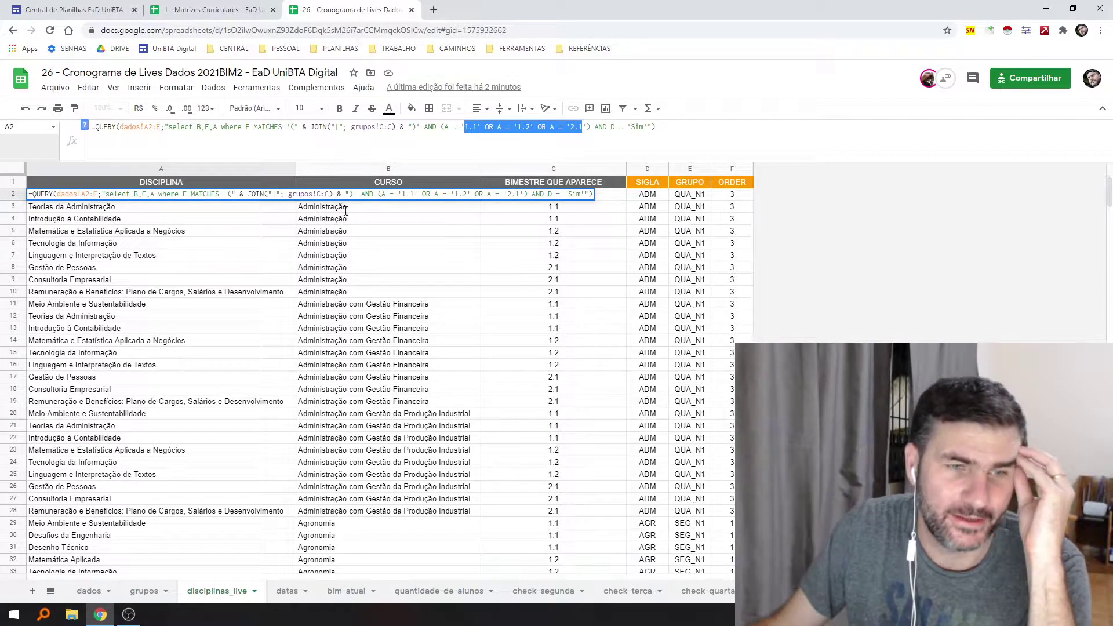
pyautogui.click(89, 591)
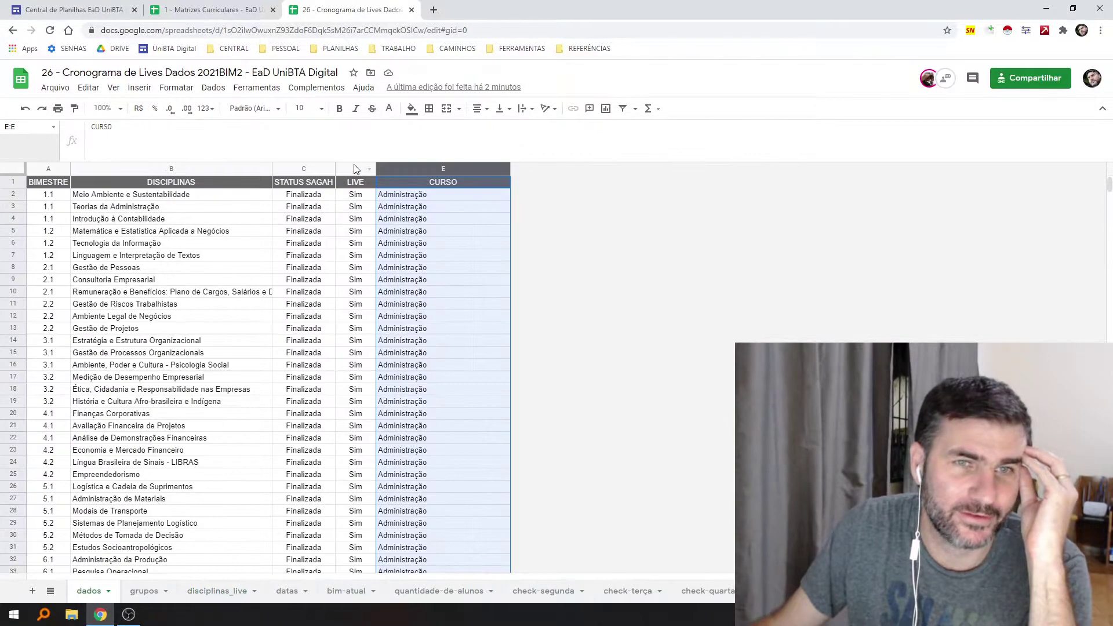
pyautogui.click(230, 591)
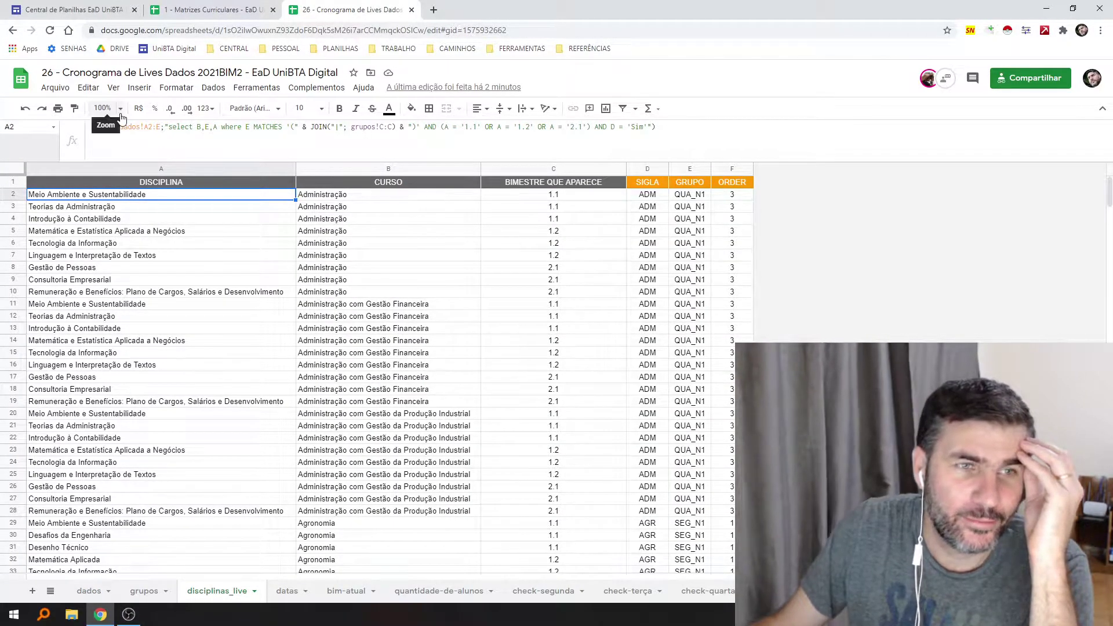
# Review the DISCIPLINA, CURSO and BIMESTRE QUE APARECE columns on disciplinas_live, plus the formulas in A2 and D2
pyautogui.click(183, 169)
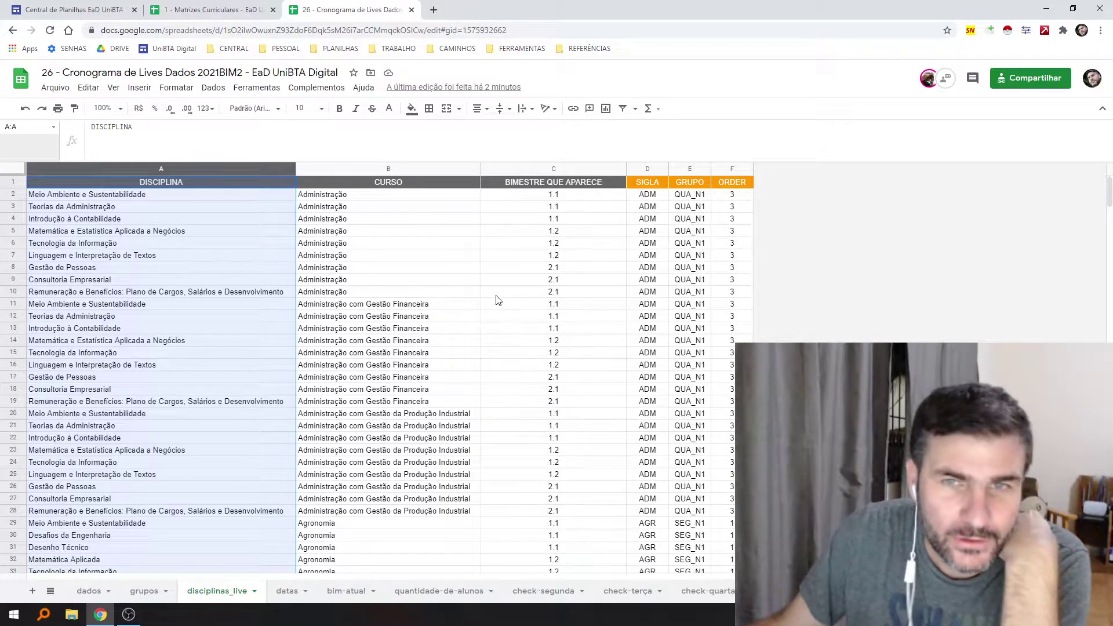
pyautogui.click(360, 168)
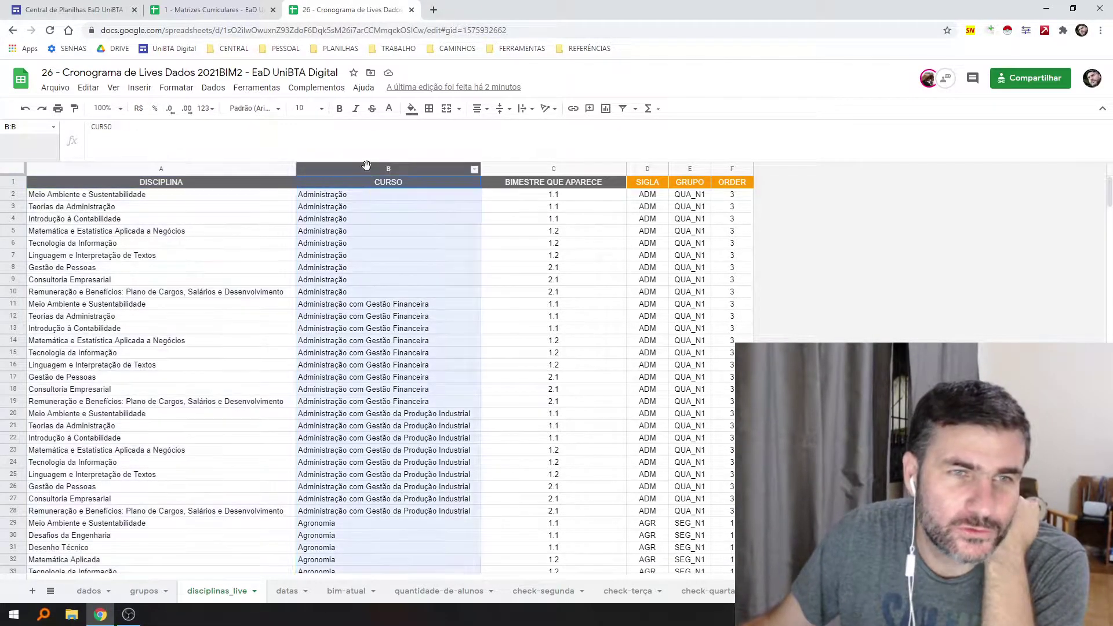
pyautogui.click(518, 168)
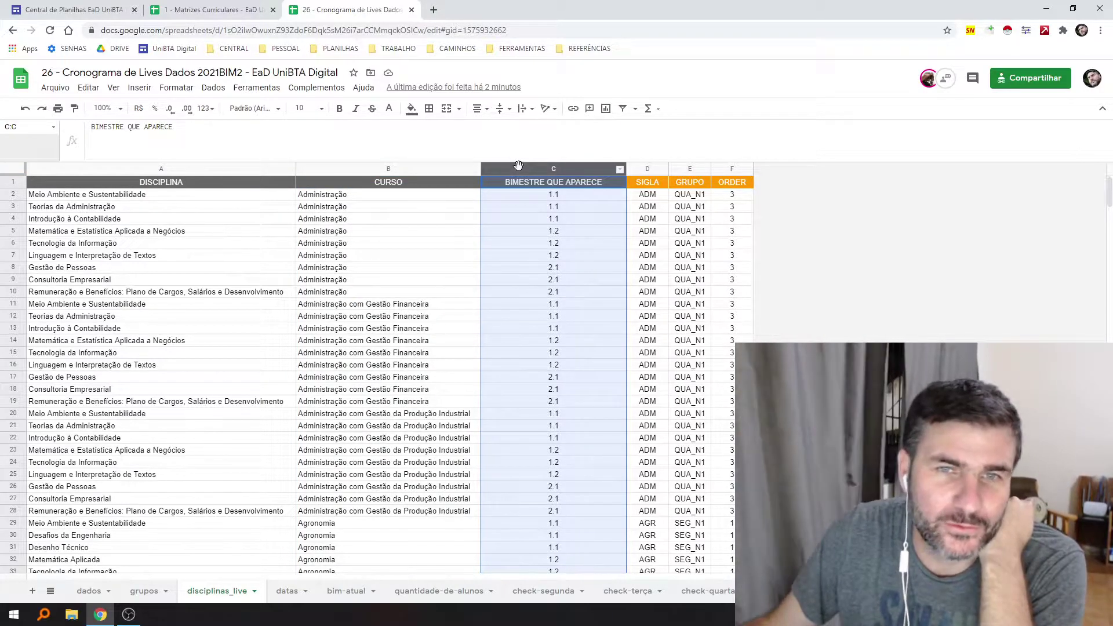
pyautogui.click(240, 169)
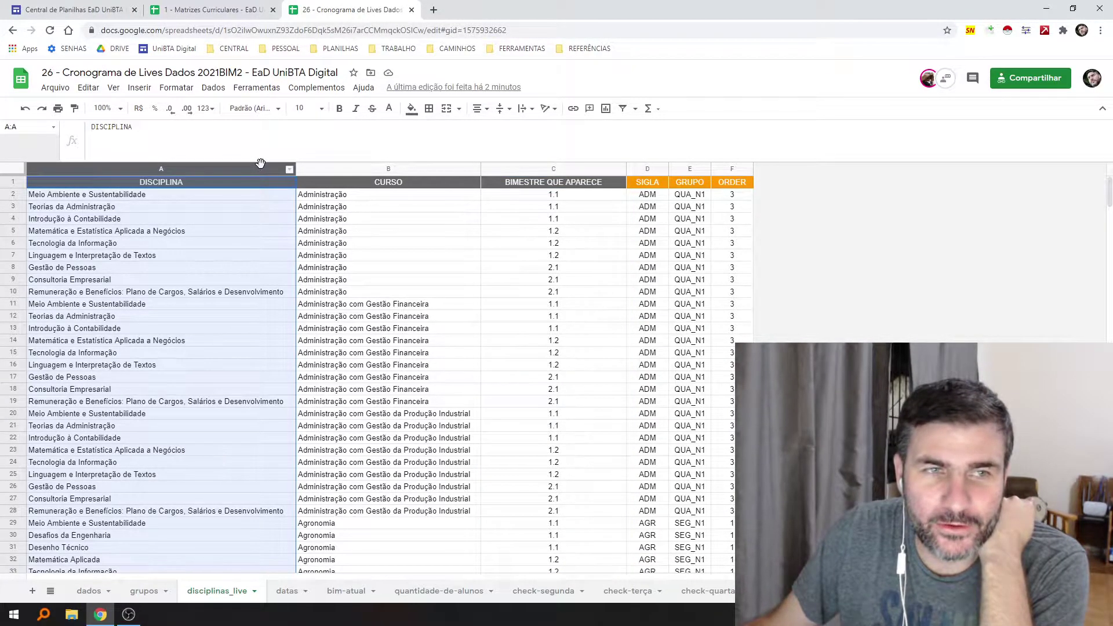
pyautogui.click(250, 197)
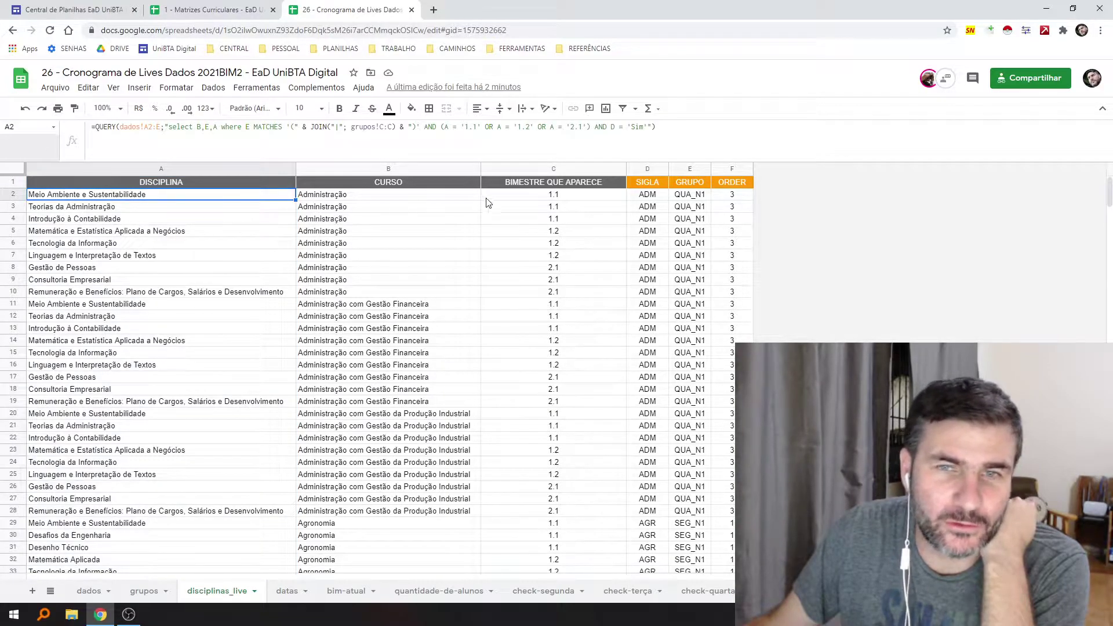
pyautogui.click(643, 196)
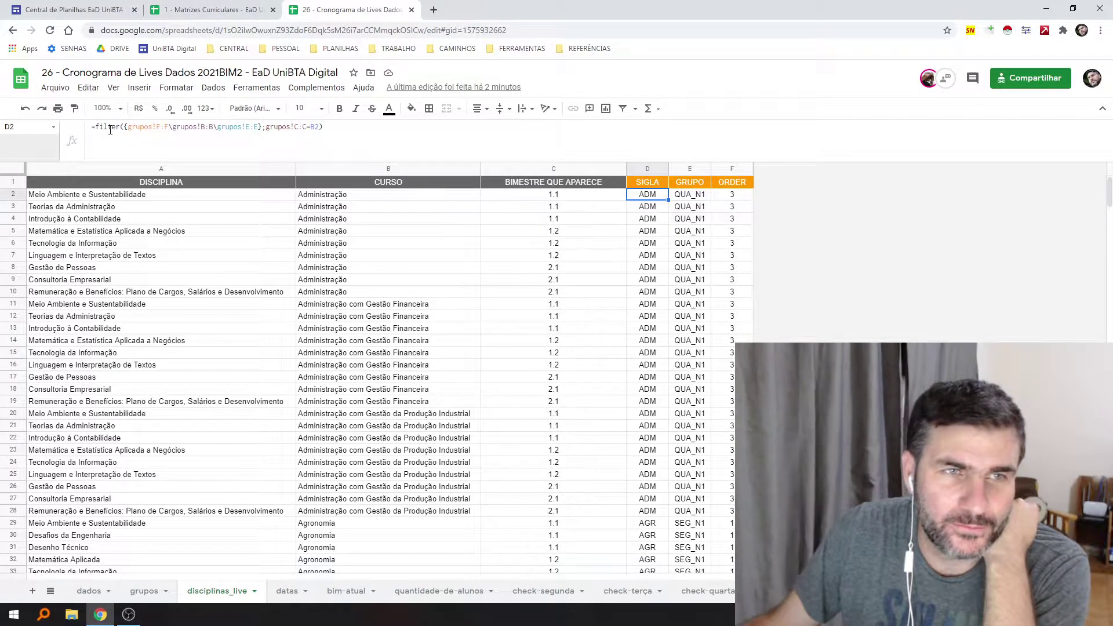
# Highlight grupos!F:F, grupos!B:B and the full return array up to grupos!E:E in the D2 filter formula, leaving it unedited
pyautogui.moveTo(169, 127); pyautogui.dragTo(128, 127)
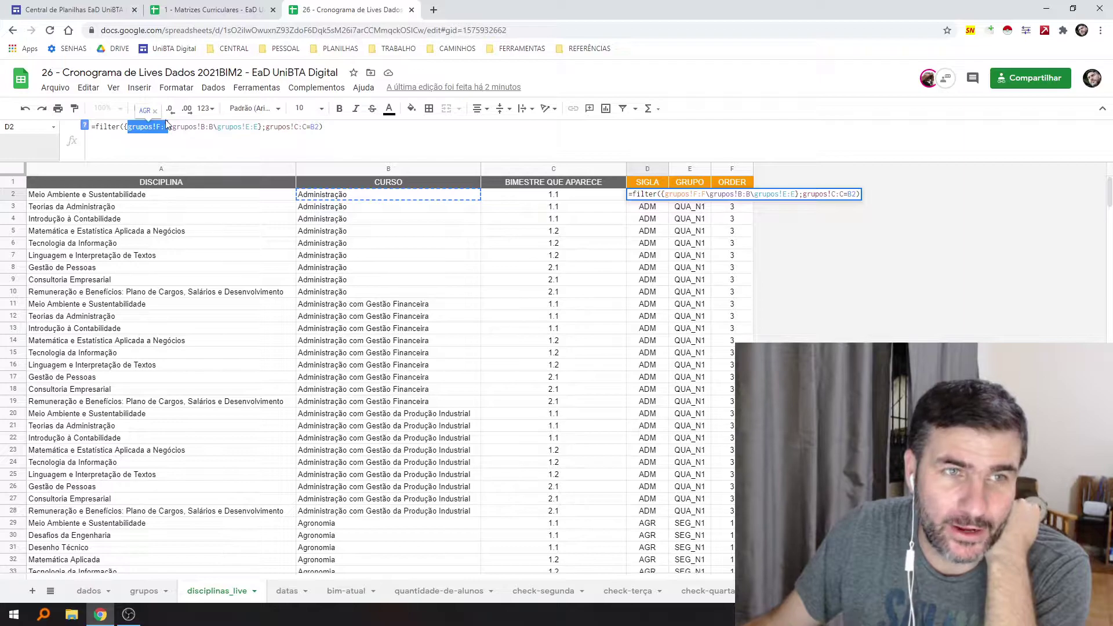
pyautogui.moveTo(214, 127); pyautogui.dragTo(172, 127)
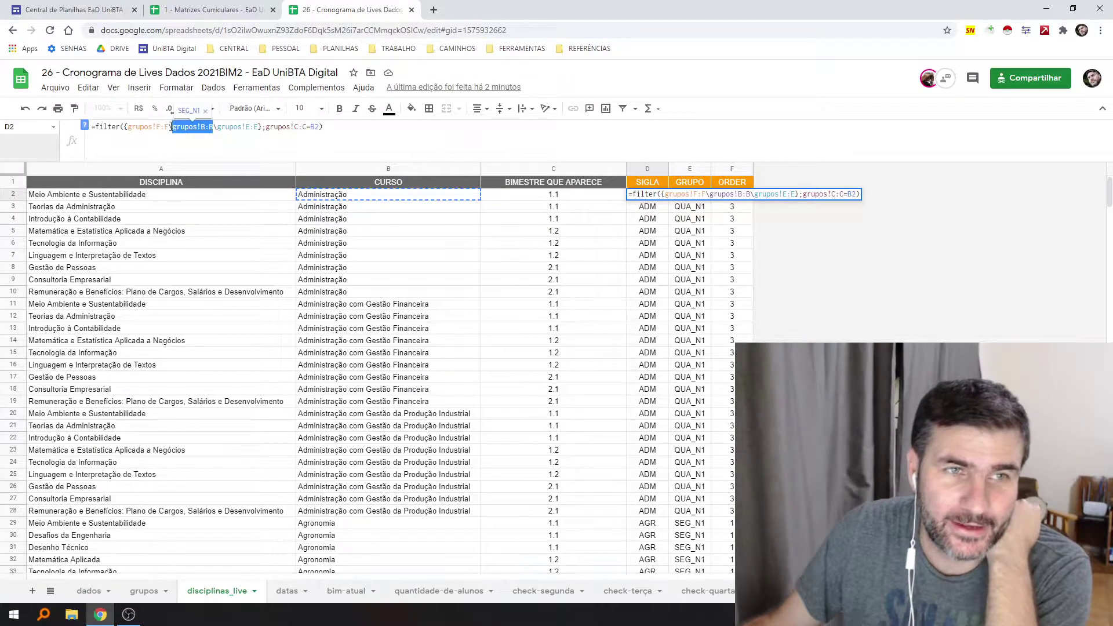
pyautogui.click(213, 127)
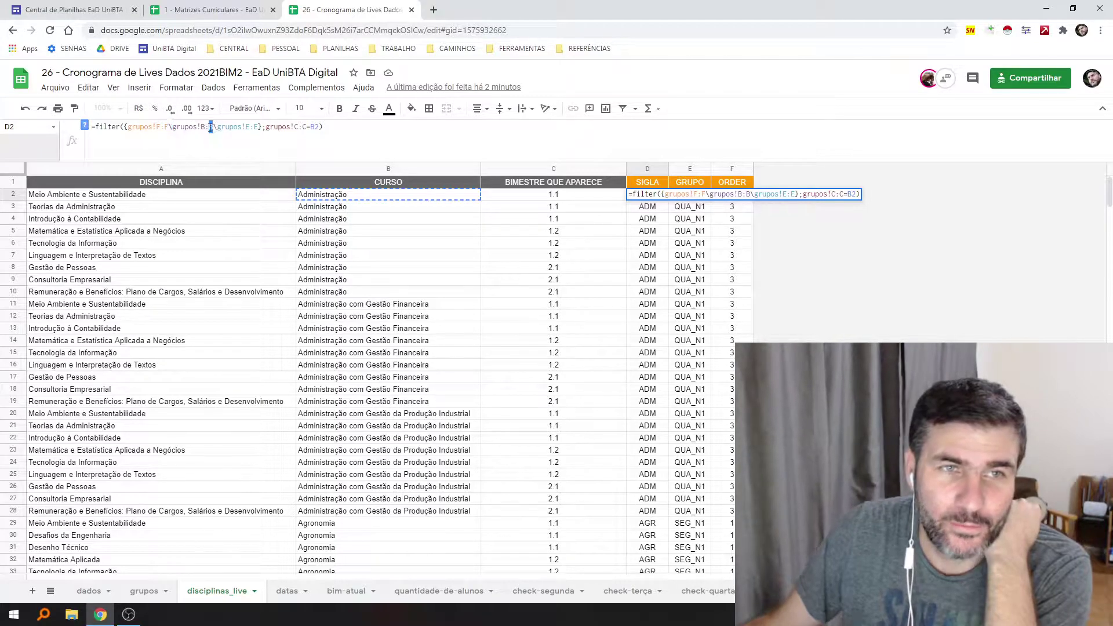
pyautogui.moveTo(213, 127); pyautogui.dragTo(176, 127)
pyautogui.moveTo(259, 127); pyautogui.dragTo(128, 127)
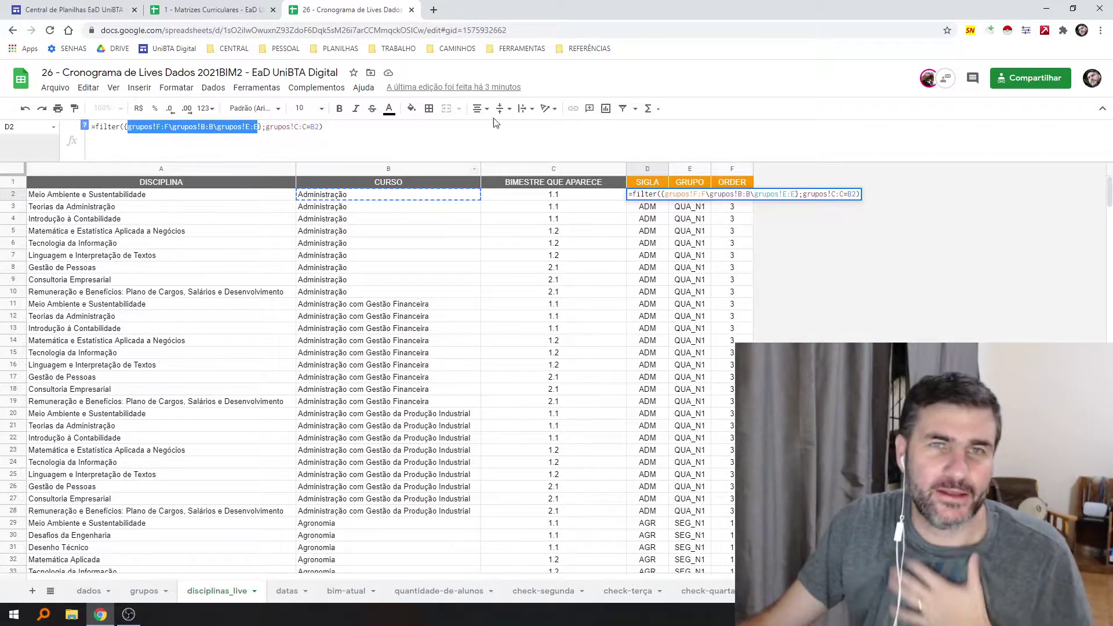
pyautogui.click(855, 304)
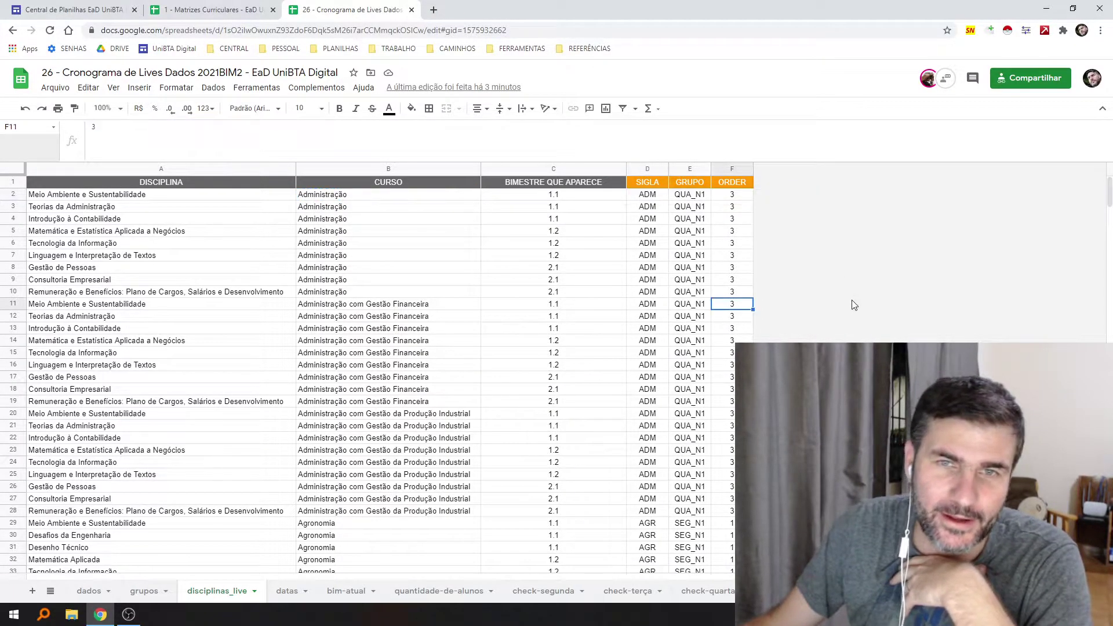
# Select D2:F2, and highlight the grupos!C:C range and the B2 criterion in D2's filter formula
pyautogui.moveTo(639, 198)
pyautogui.mouseDown()
pyautogui.moveTo(663, 207)
pyautogui.moveTo(667, 197)
pyautogui.moveTo(728, 197)
pyautogui.moveTo(655, 199)
pyautogui.mouseUp()
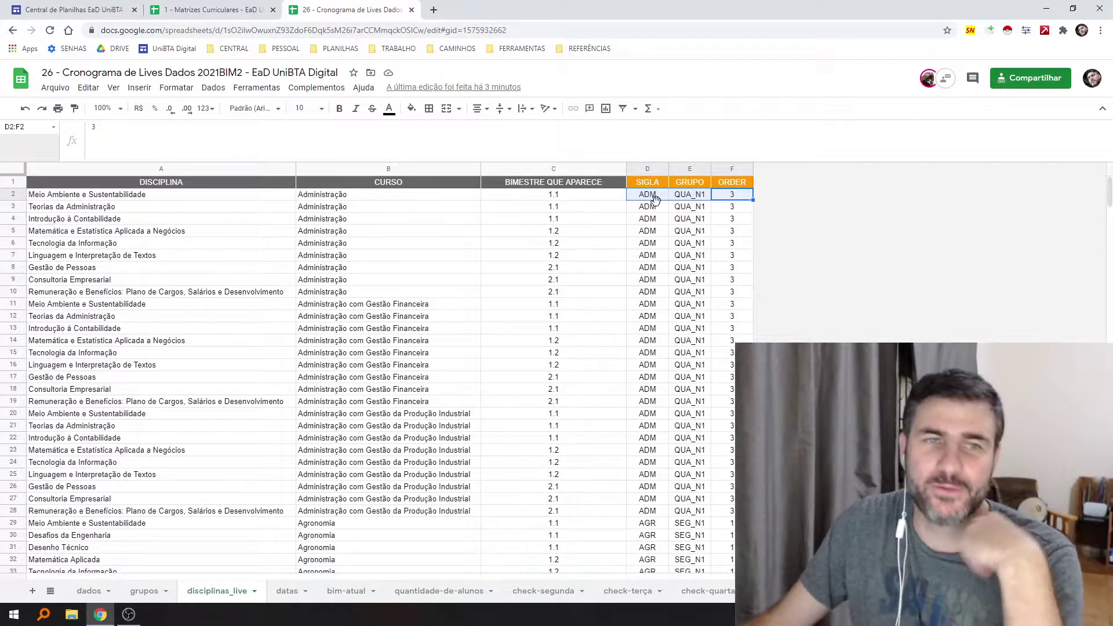
pyautogui.click(655, 199)
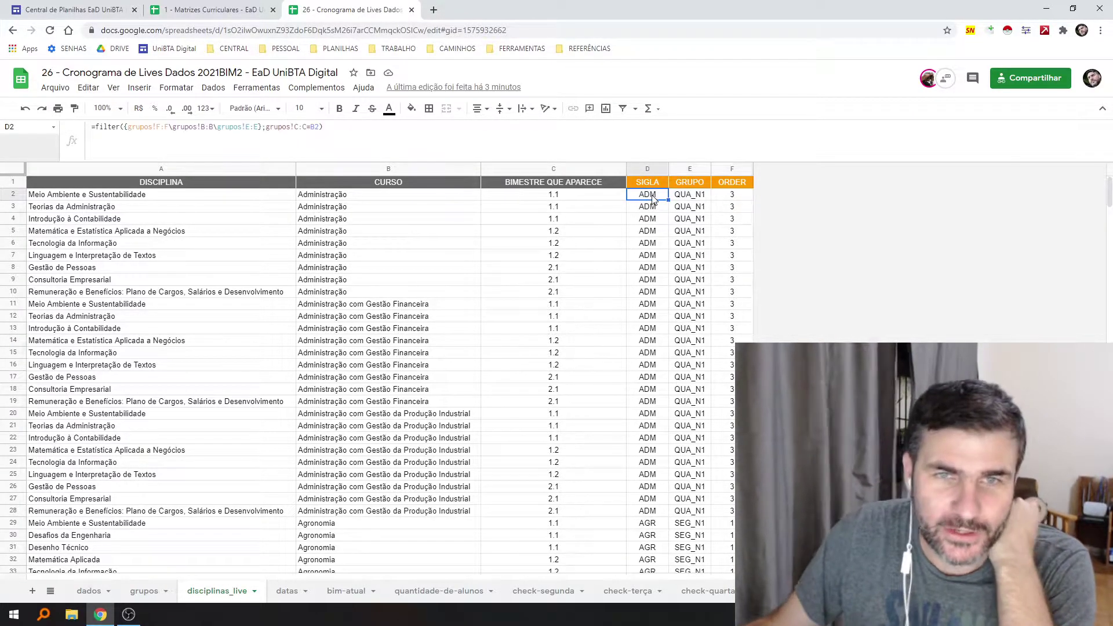
pyautogui.click(273, 127)
pyautogui.moveTo(266, 126); pyautogui.dragTo(307, 131)
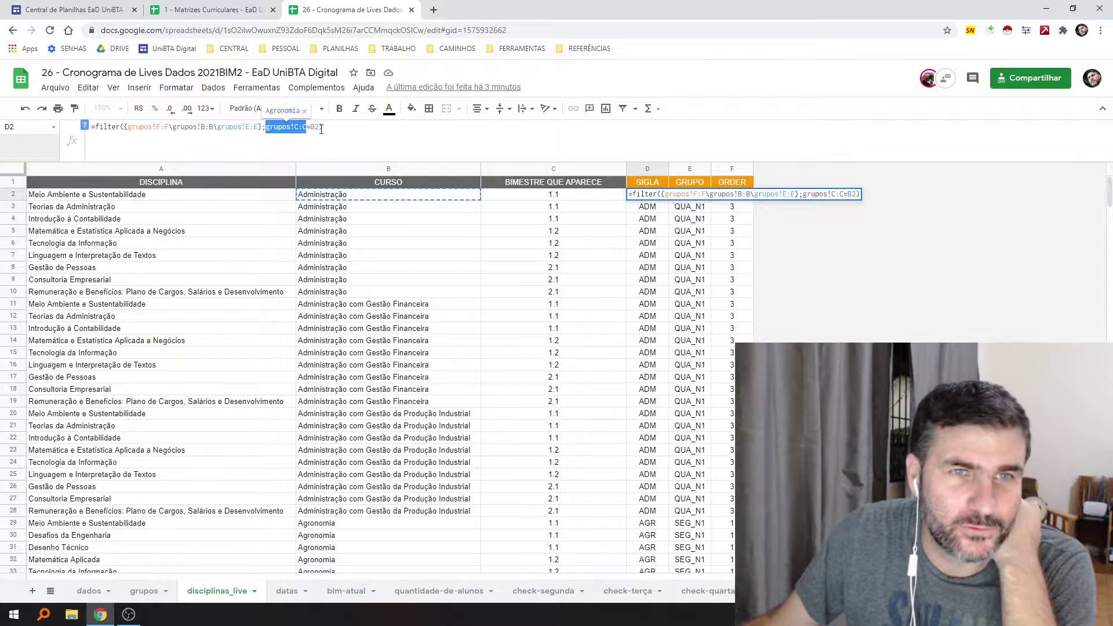
pyautogui.moveTo(321, 129); pyautogui.dragTo(311, 128)
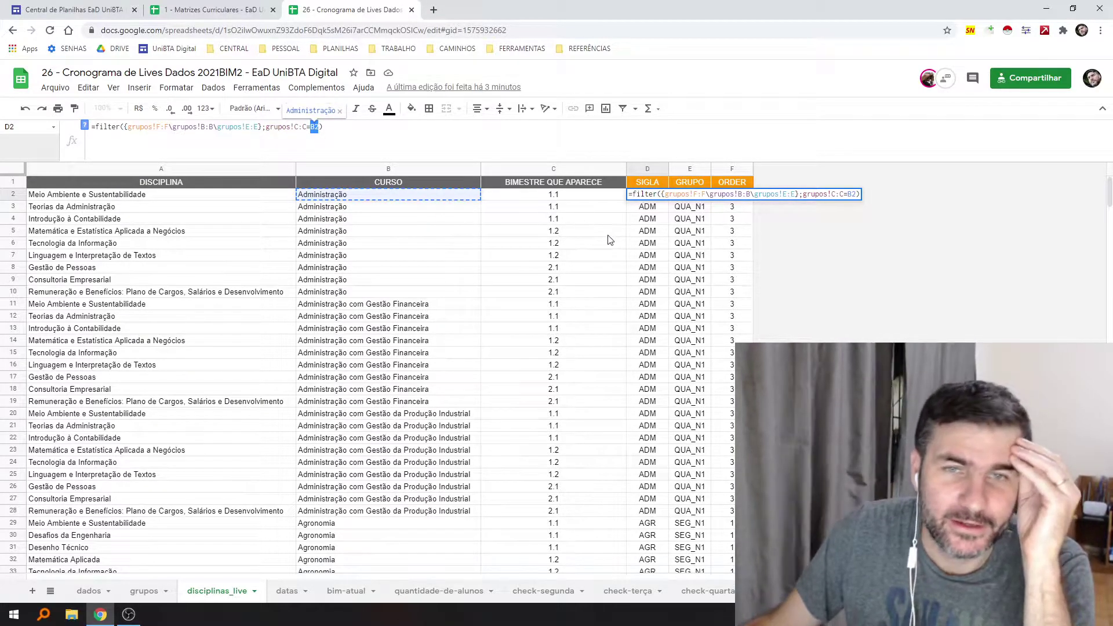
pyautogui.click(732, 268)
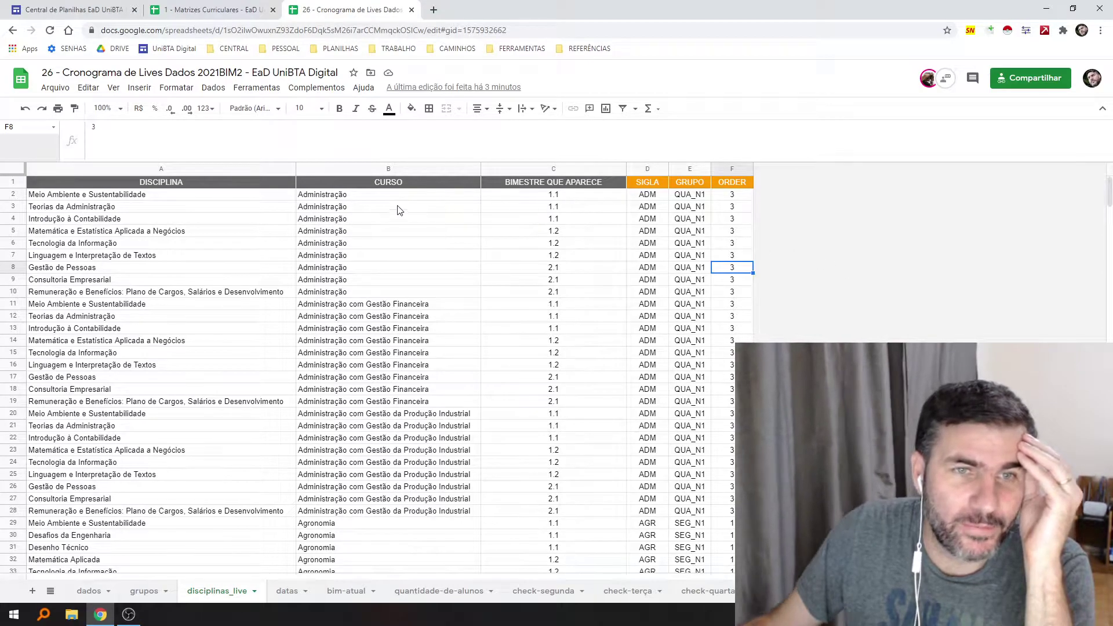
# Inspect the SIGLA, GRUPO and ORDER cells in row 2, and select columns D:F and A:C on disciplinas_live
pyautogui.click(649, 195)
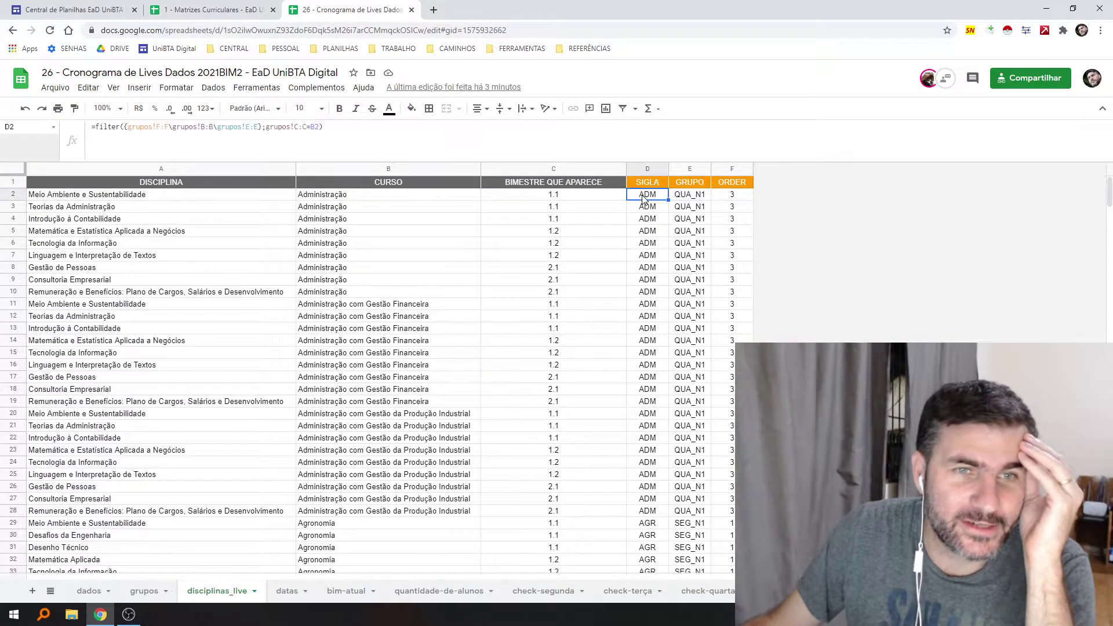
pyautogui.click(686, 198)
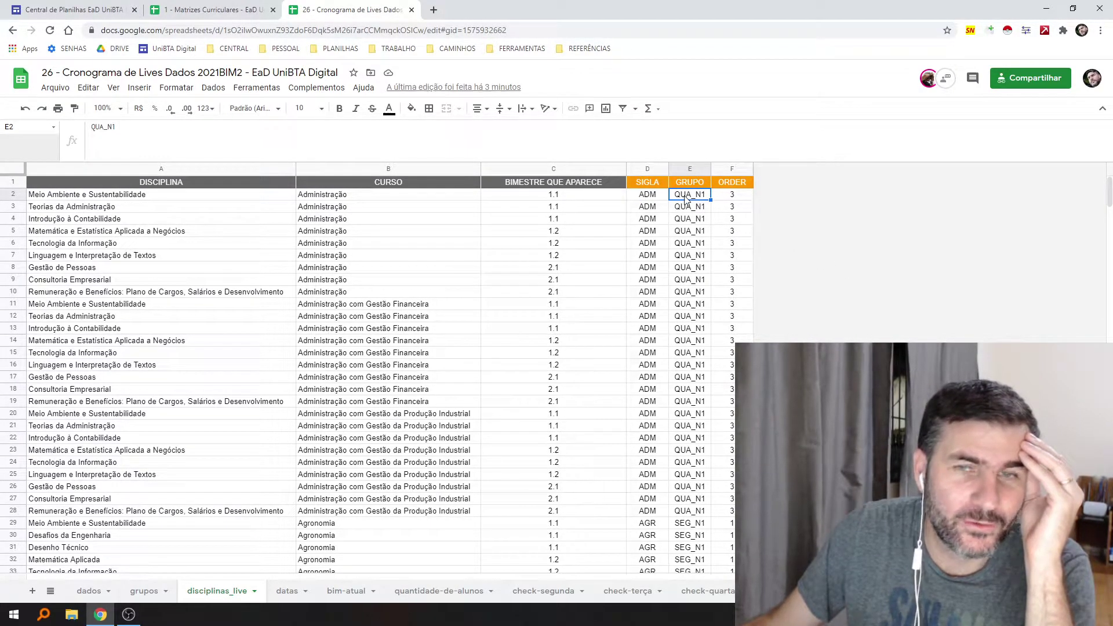
pyautogui.press('Right')
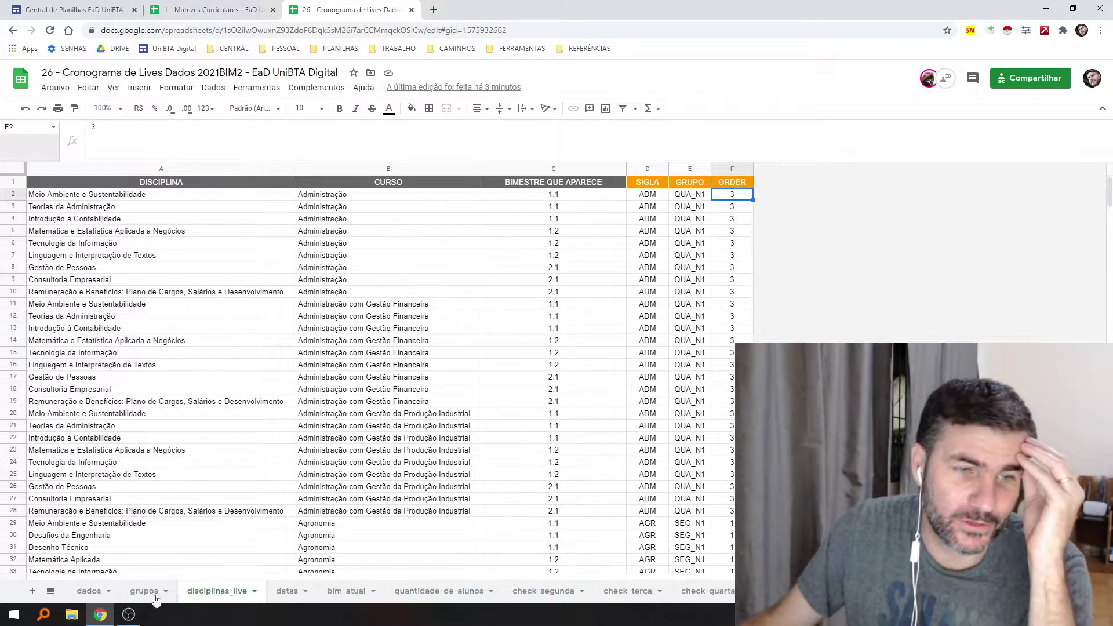
pyautogui.moveTo(648, 169); pyautogui.dragTo(736, 170)
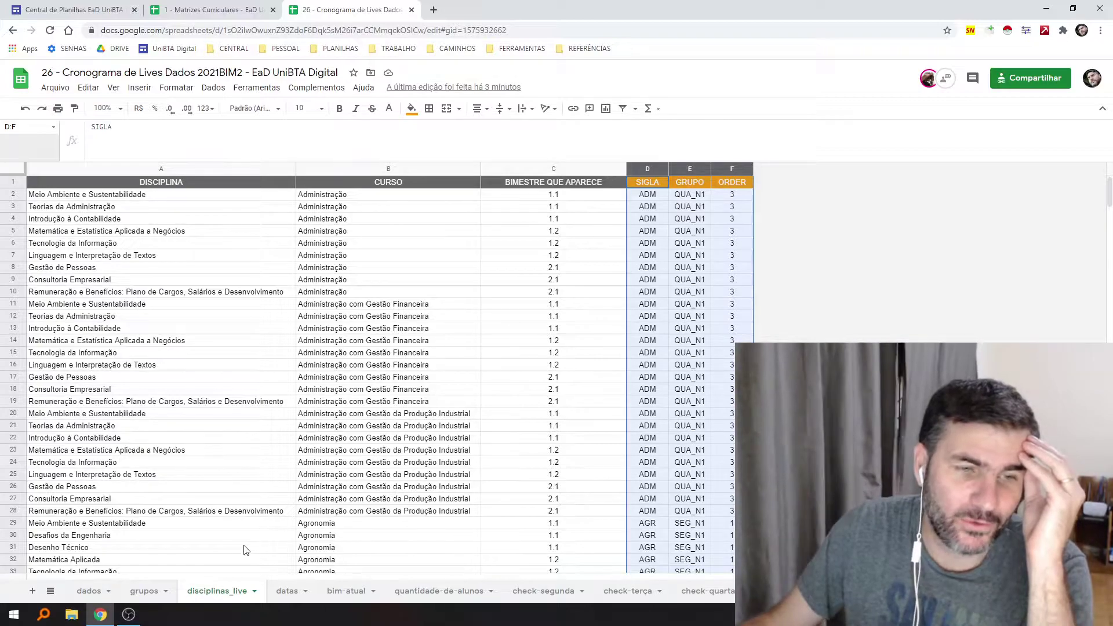
pyautogui.moveTo(554, 168); pyautogui.dragTo(272, 197)
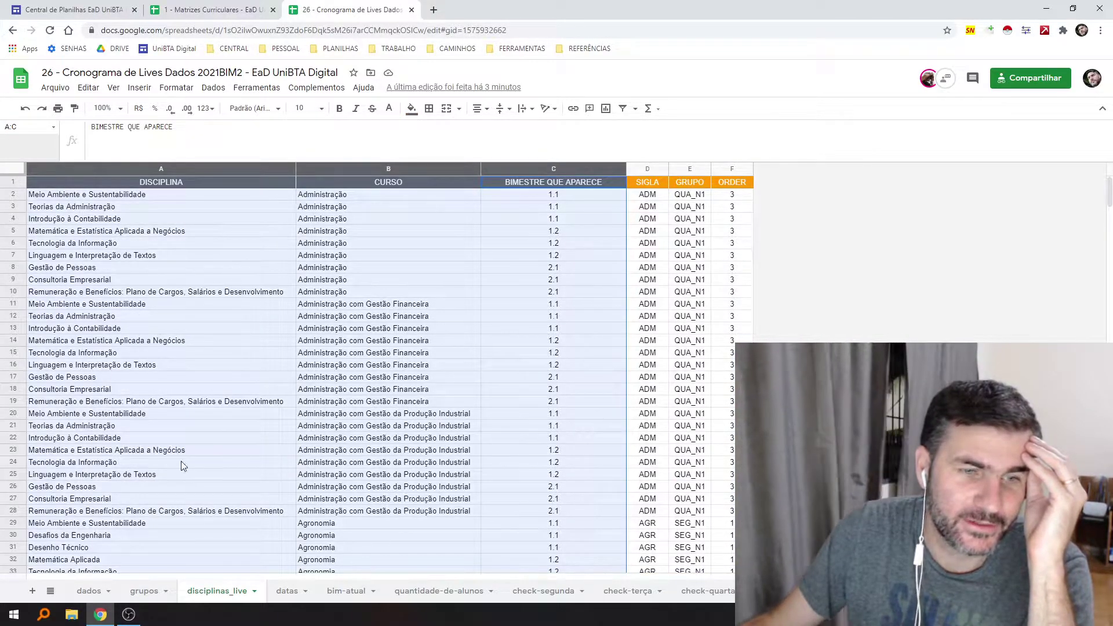
# Check the source lists on the grupos and dados sheets and return to disciplinas_live
pyautogui.click(147, 594)
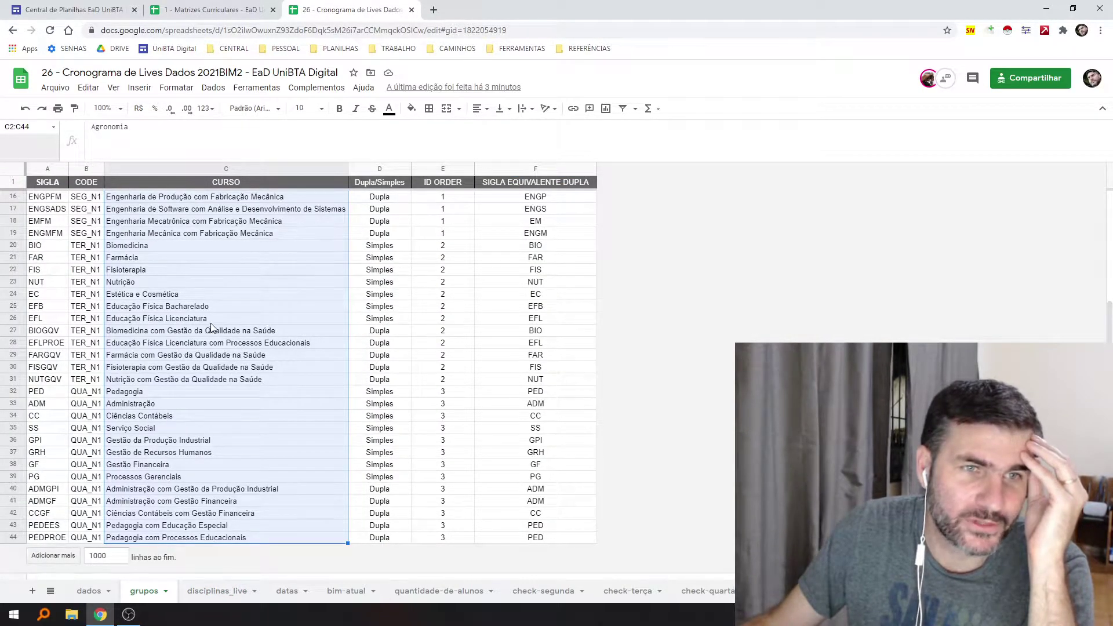
pyautogui.scroll(5, 210, 326)
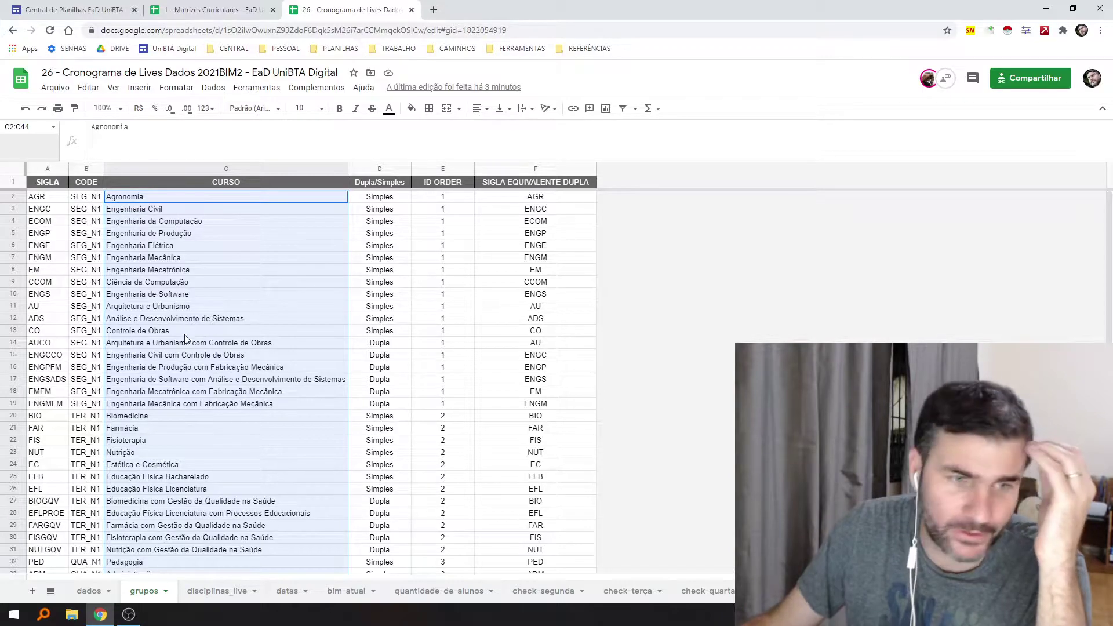
pyautogui.click(88, 591)
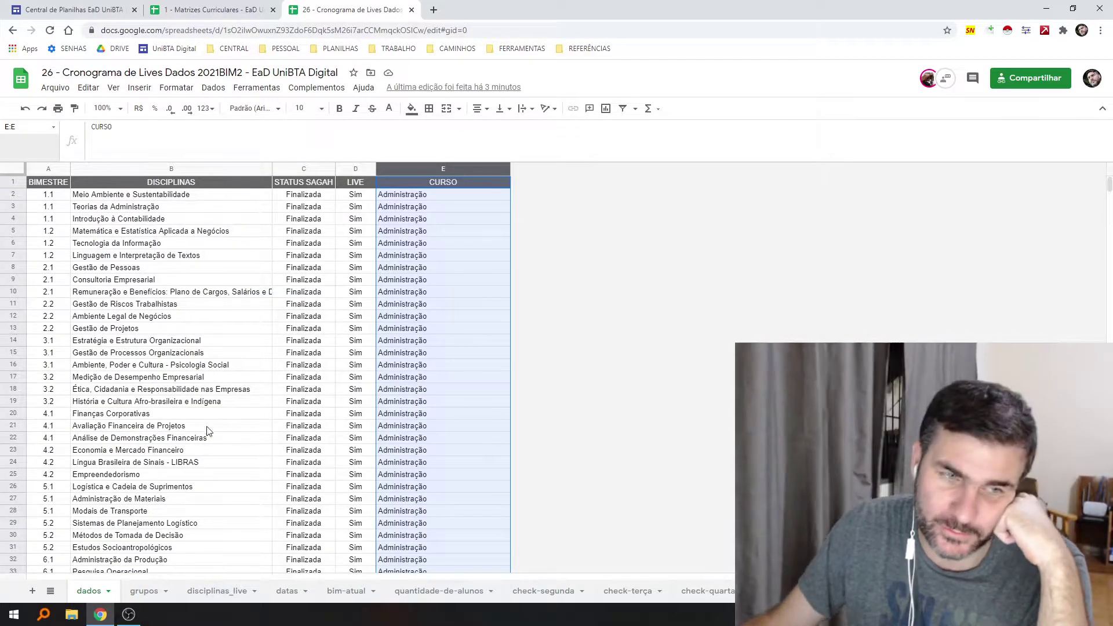
pyautogui.click(220, 592)
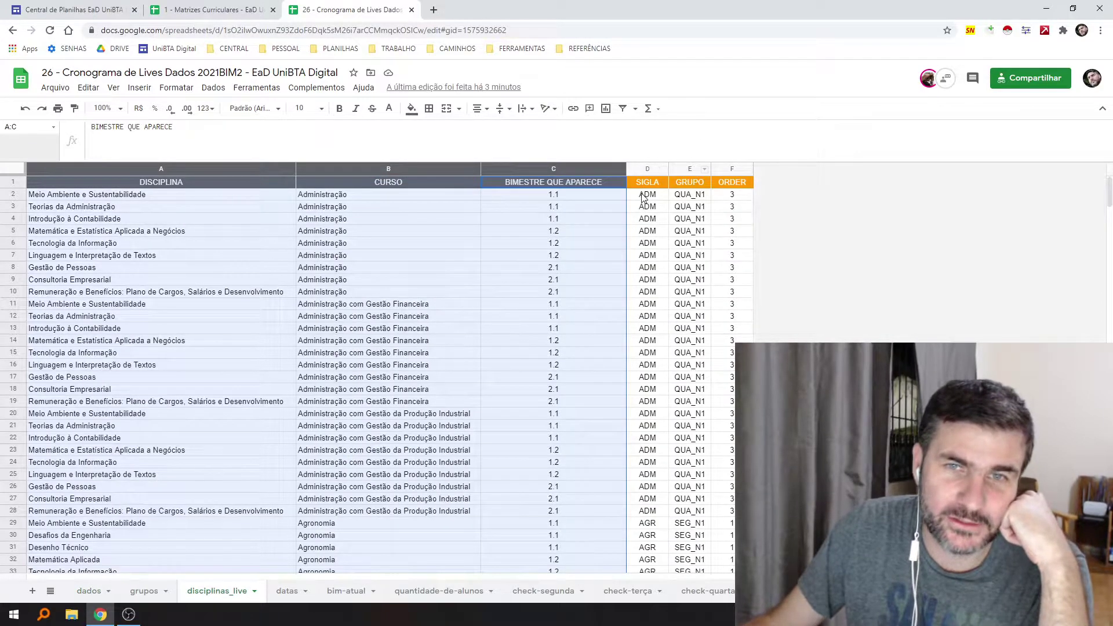
# Compare row 2's CURSO value in B2 with its GRUPO cell E2 and the filter formula in D2
pyautogui.click(644, 198)
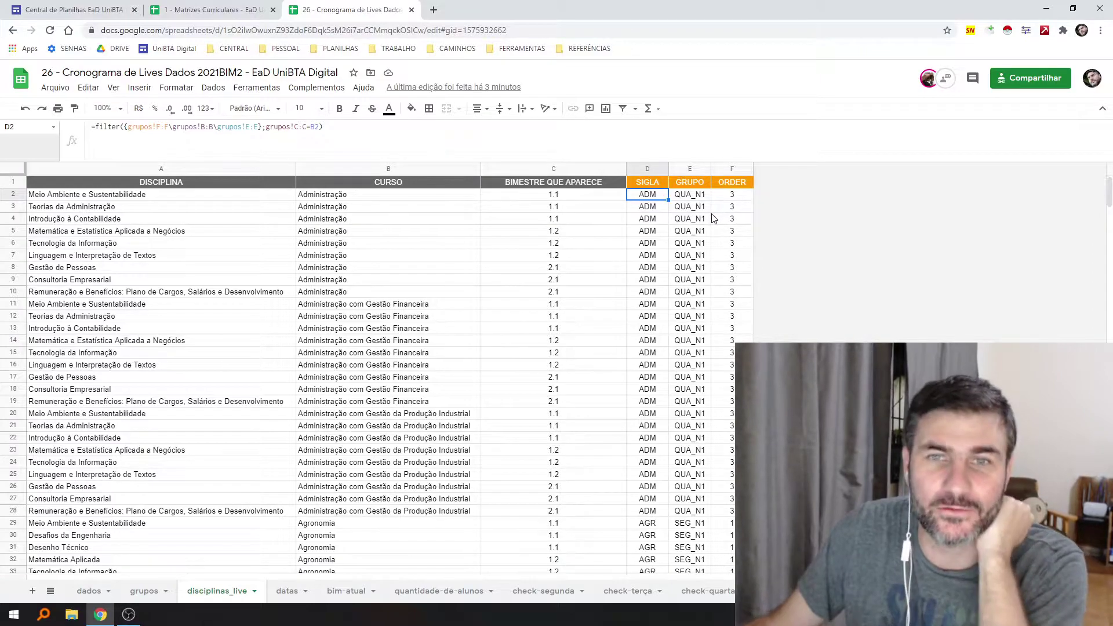
pyautogui.click(12, 195)
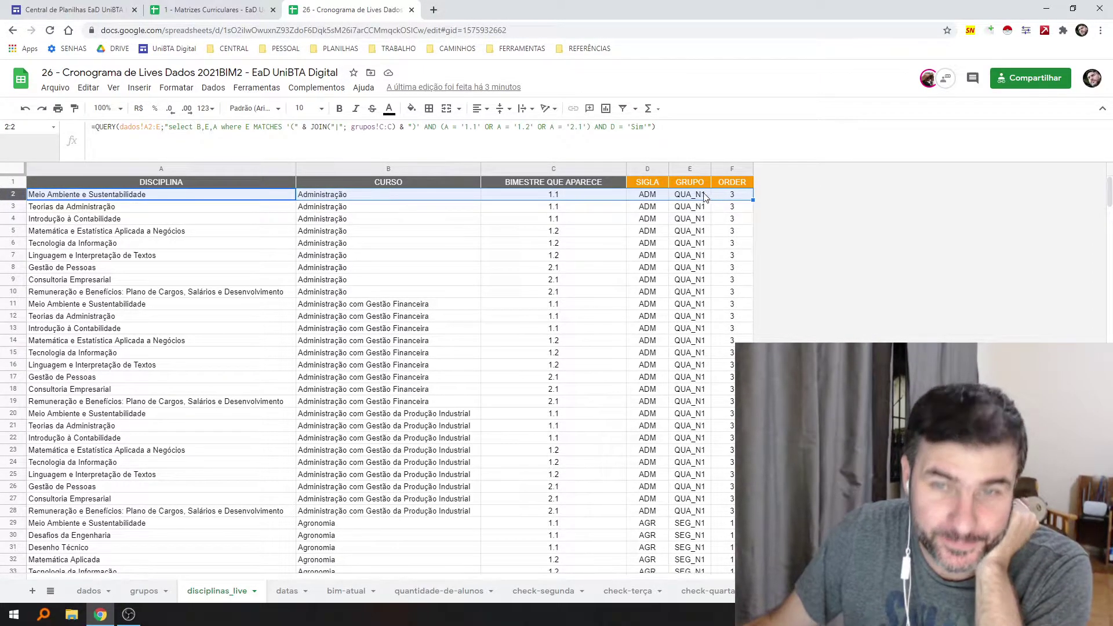
pyautogui.click(690, 199)
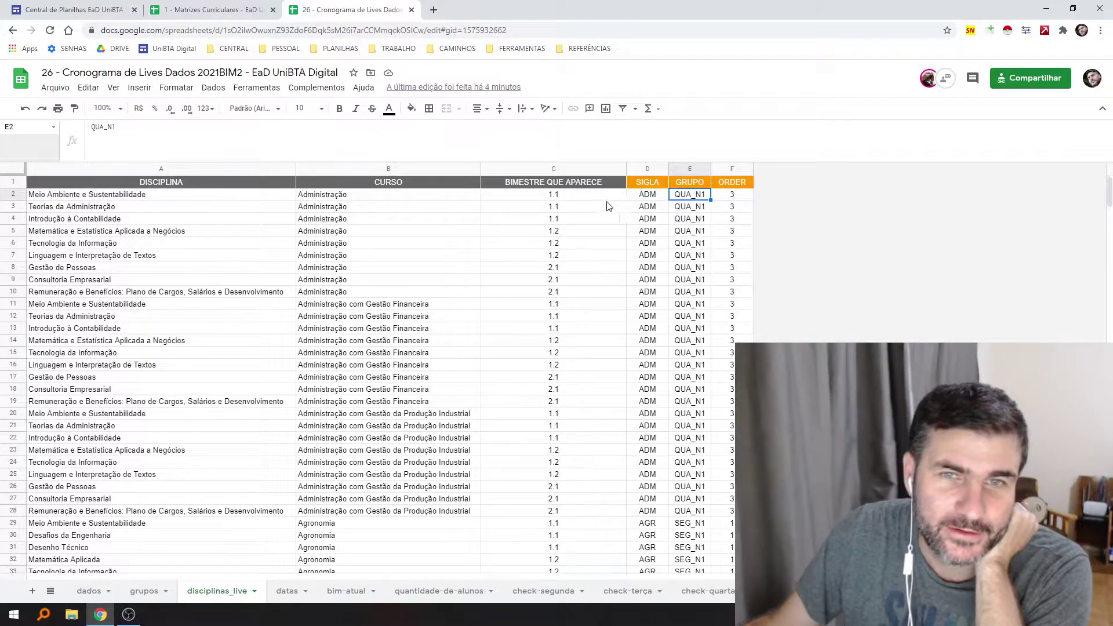
pyautogui.click(341, 197)
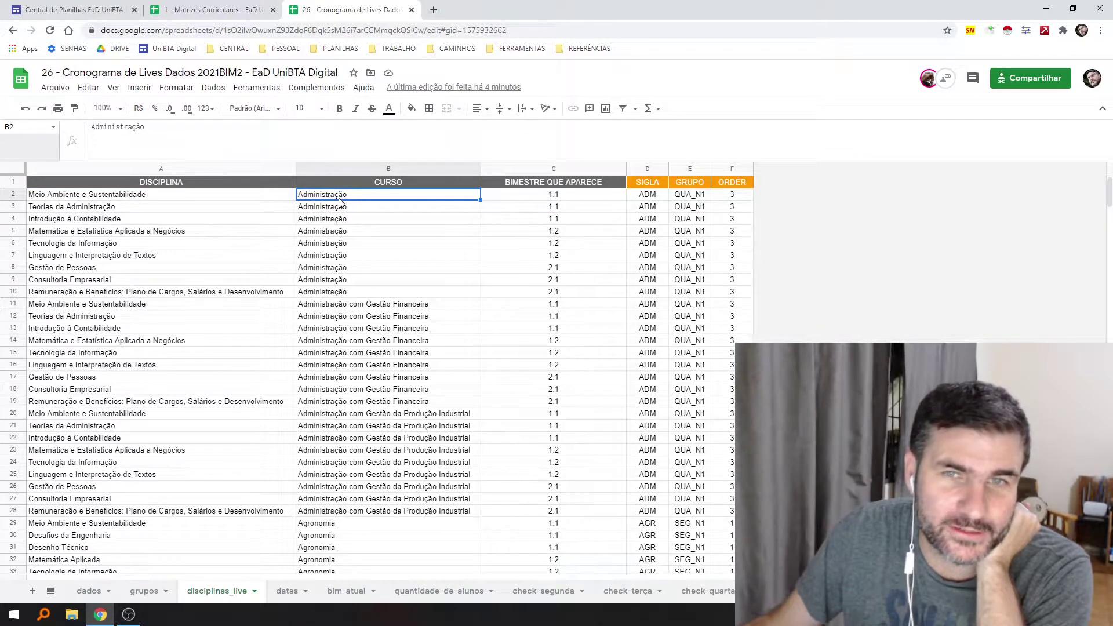
pyautogui.click(690, 197)
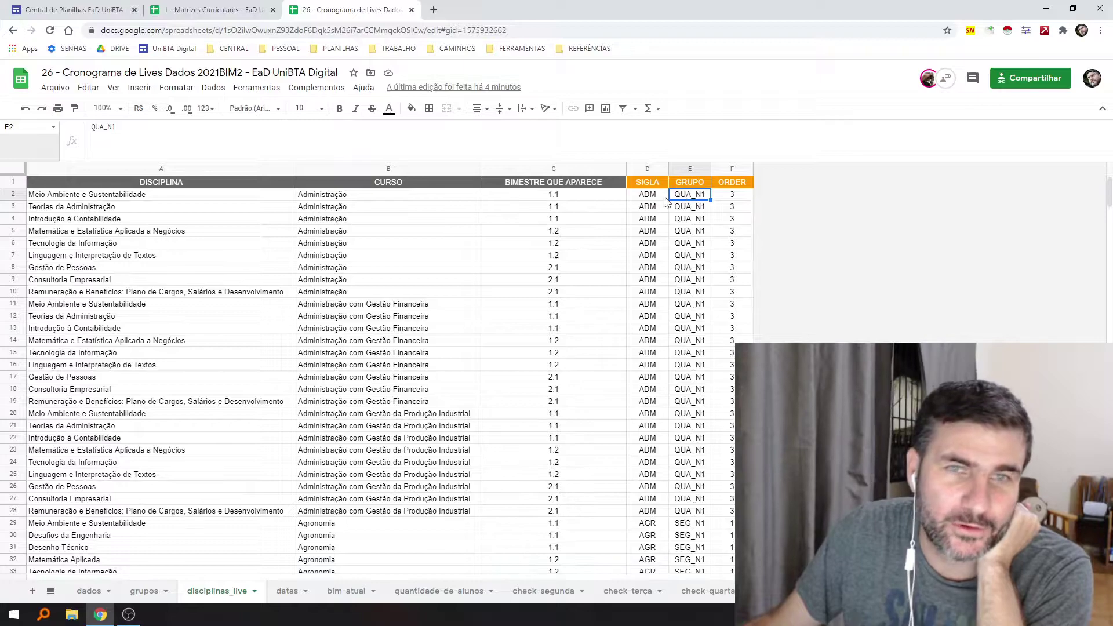
pyautogui.click(642, 196)
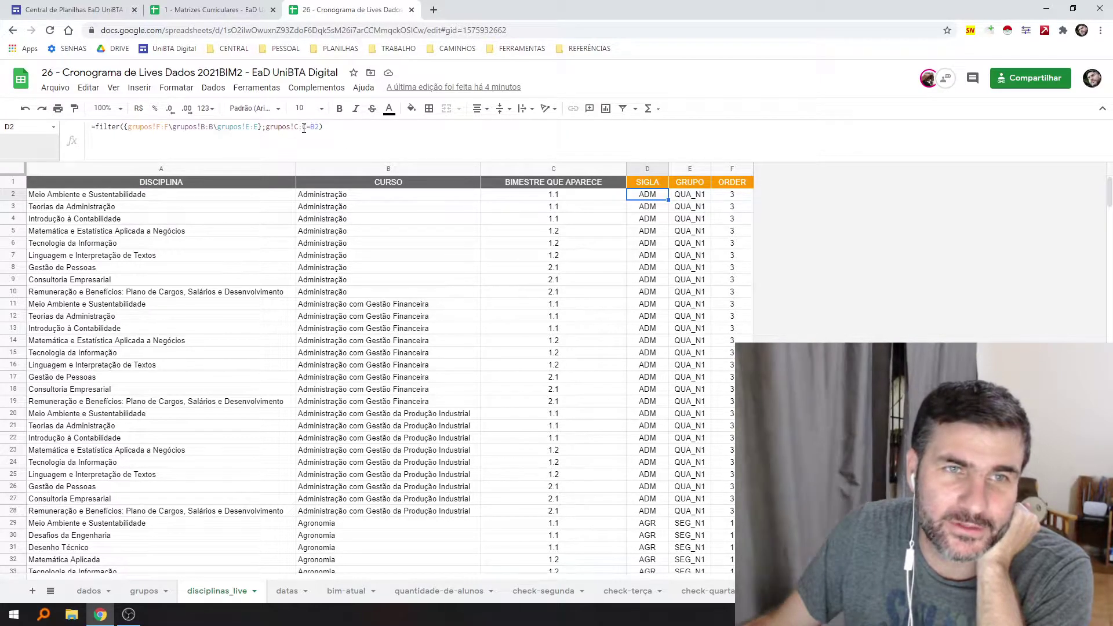
pyautogui.click(344, 198)
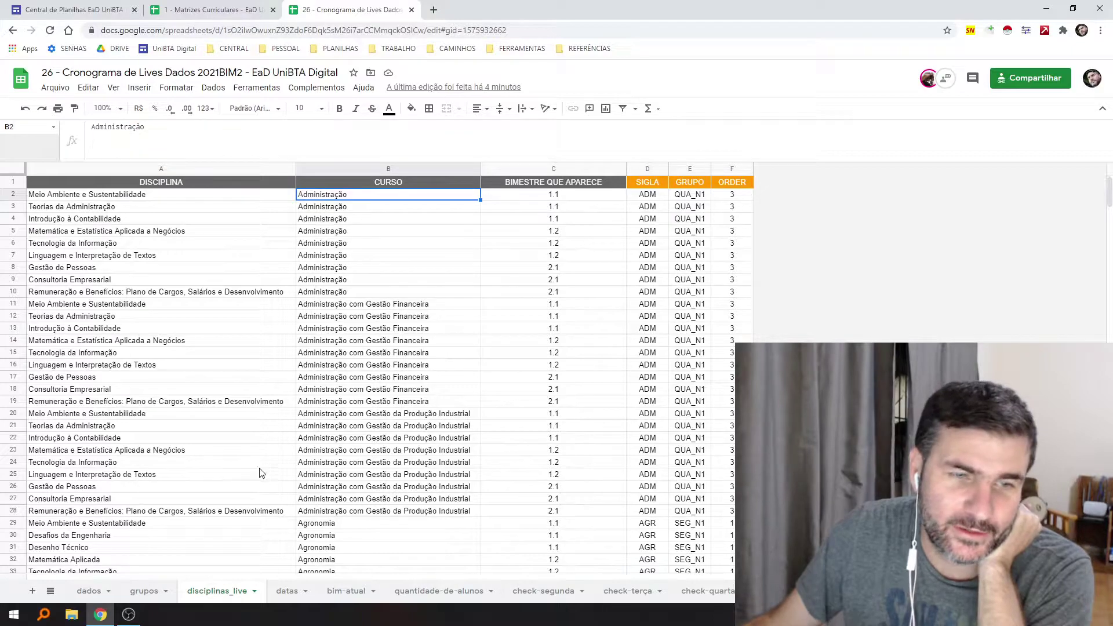
# Find the Administração course on grupos and examine its row and CODE value
pyautogui.click(144, 590)
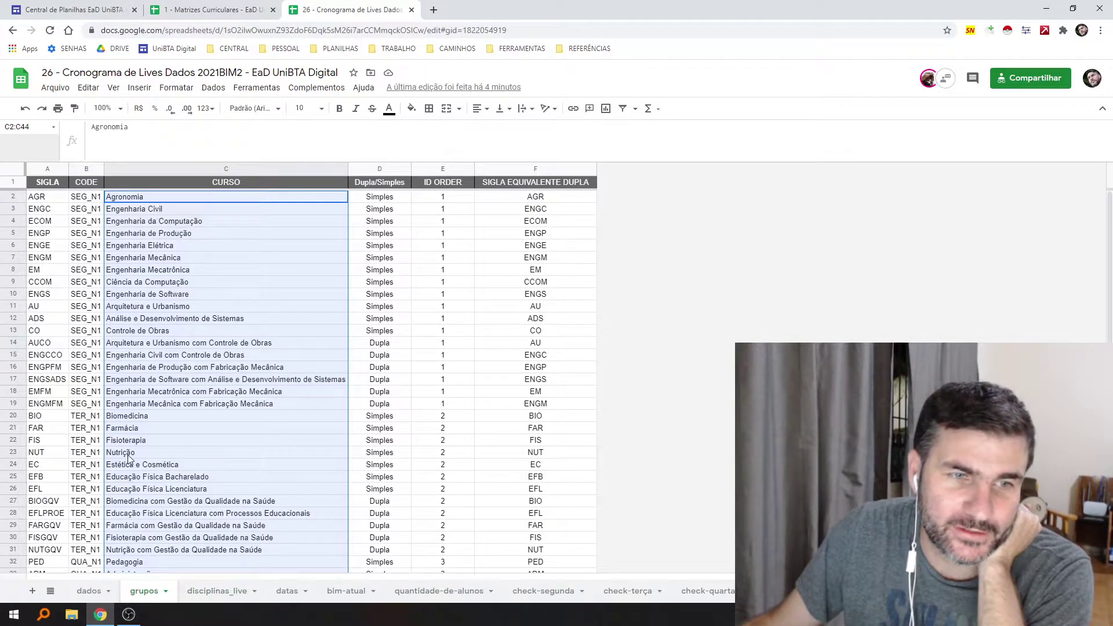
pyautogui.scroll(-3, 150, 311)
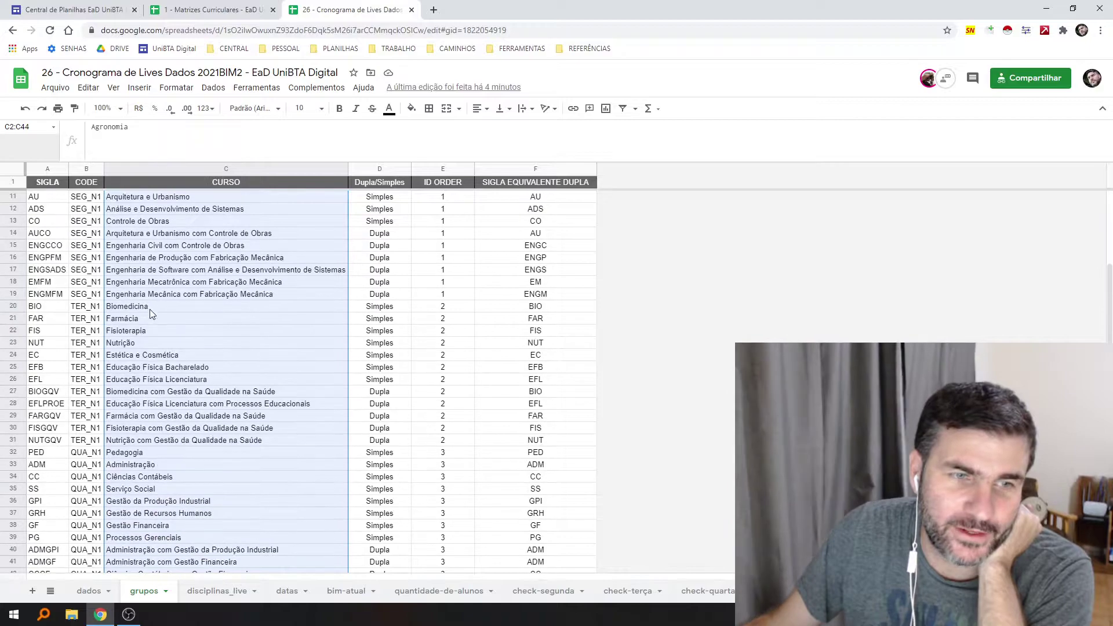
pyautogui.click(154, 466)
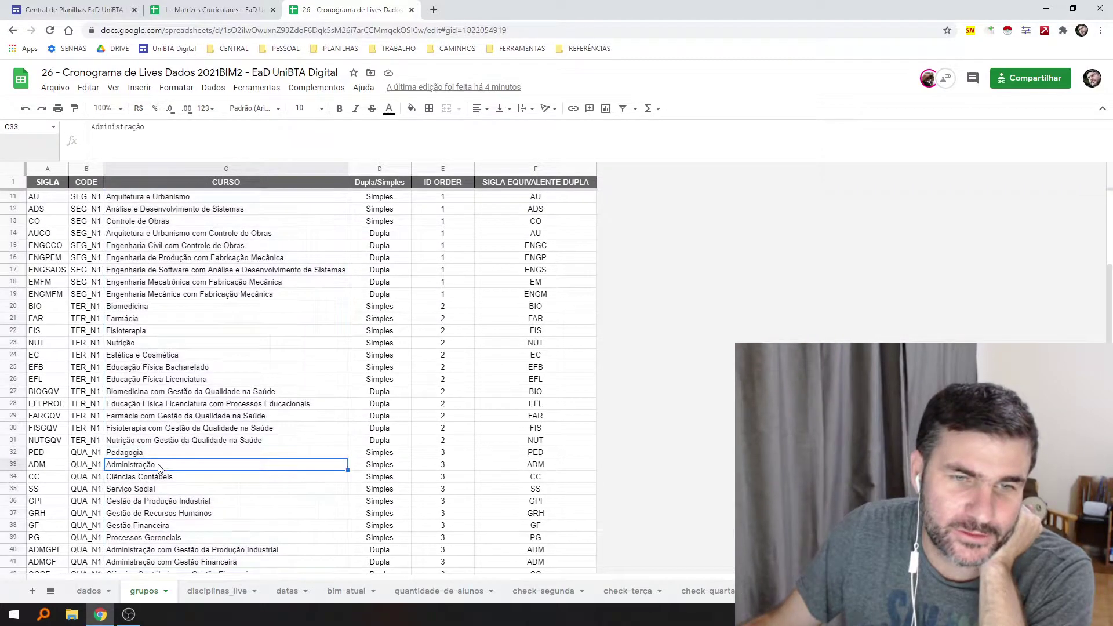
pyautogui.click(21, 464)
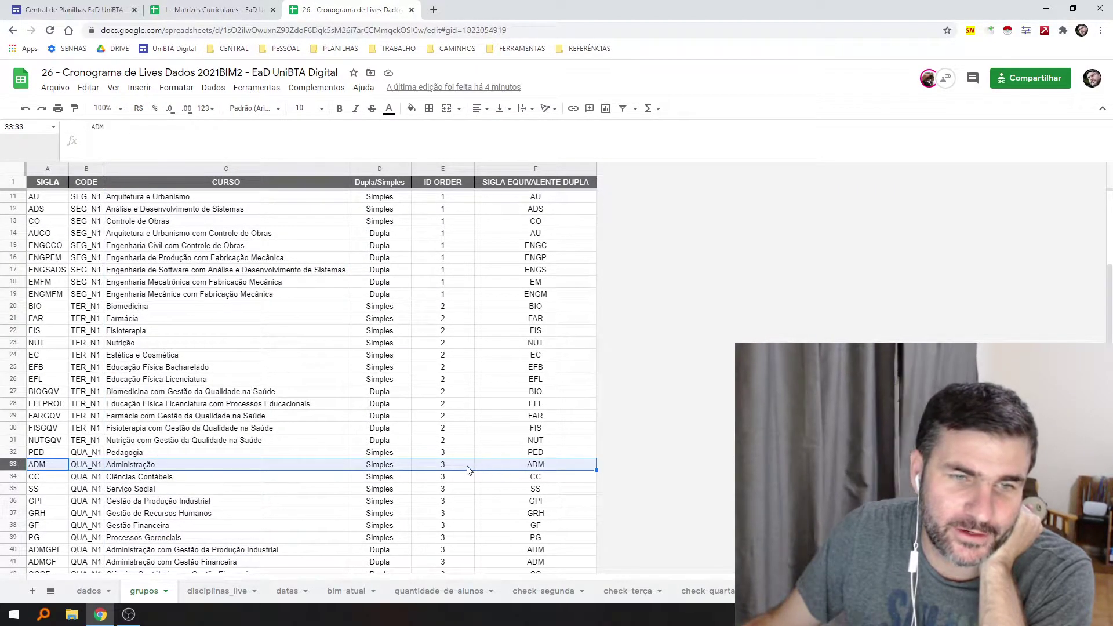
pyautogui.click(79, 469)
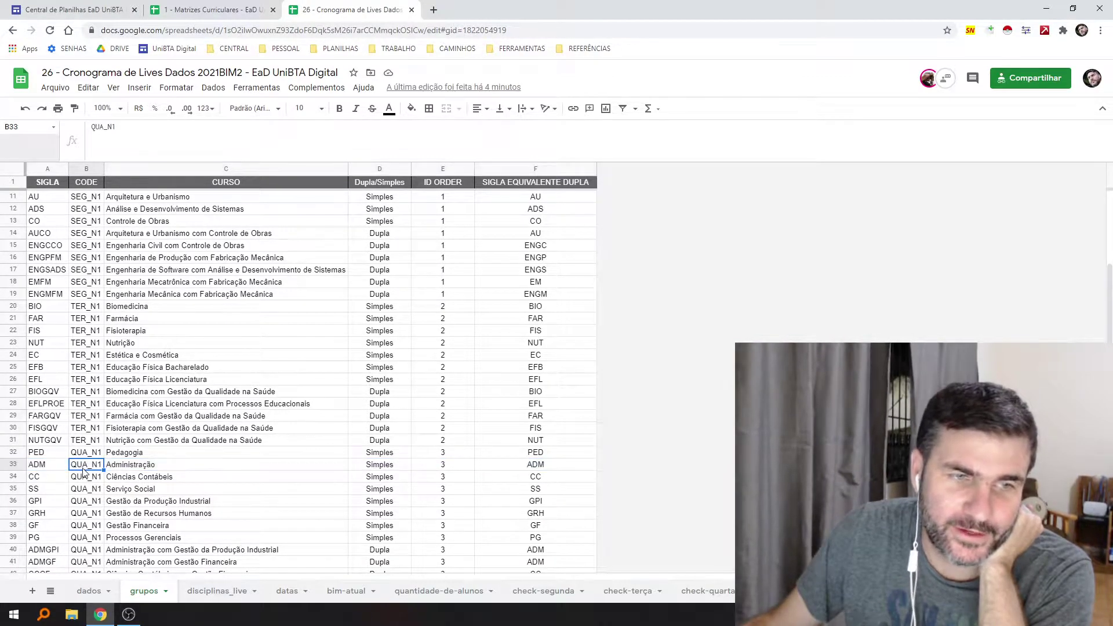
# Select the CODE column on grupos and the whole lookup table in columns A:F
pyautogui.click(84, 169)
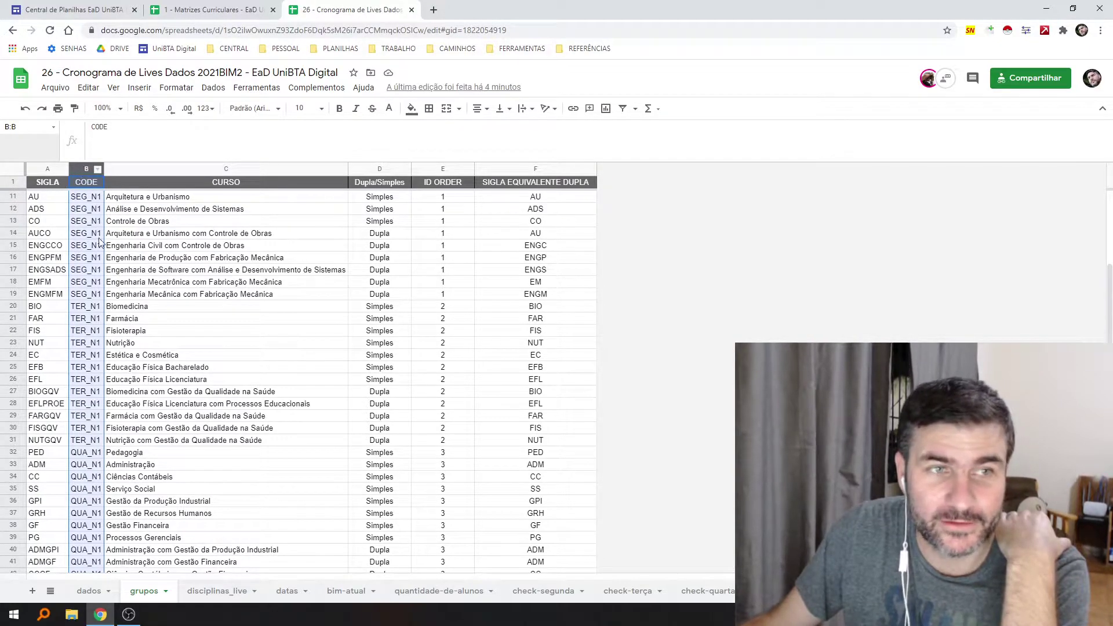
pyautogui.click(86, 197)
pyautogui.moveTo(41, 174); pyautogui.dragTo(509, 164)
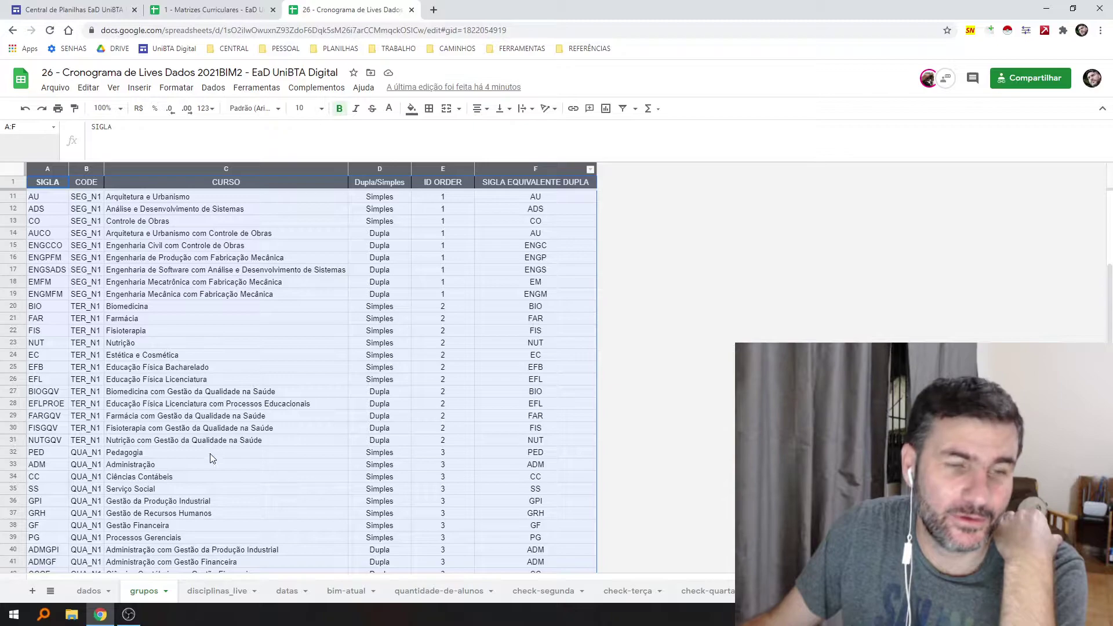
# Revisit dados and grupos, select columns A:C on disciplinas_live and inspect the query formula in A2
pyautogui.click(92, 591)
pyautogui.click(145, 591)
pyautogui.click(208, 594)
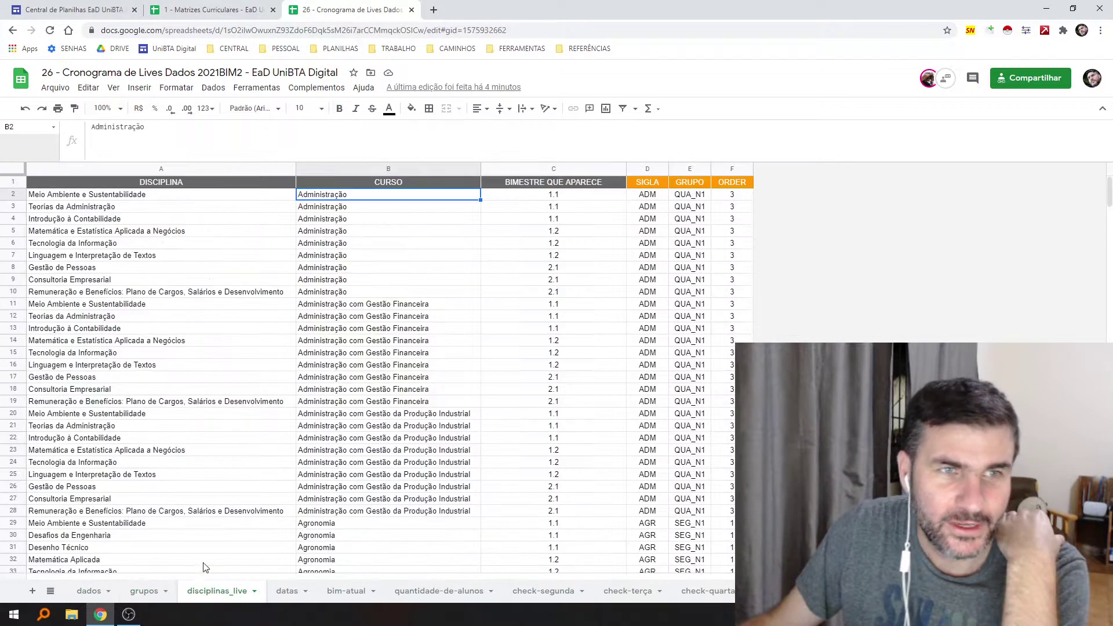
pyautogui.moveTo(505, 172); pyautogui.dragTo(183, 184)
pyautogui.click(158, 199)
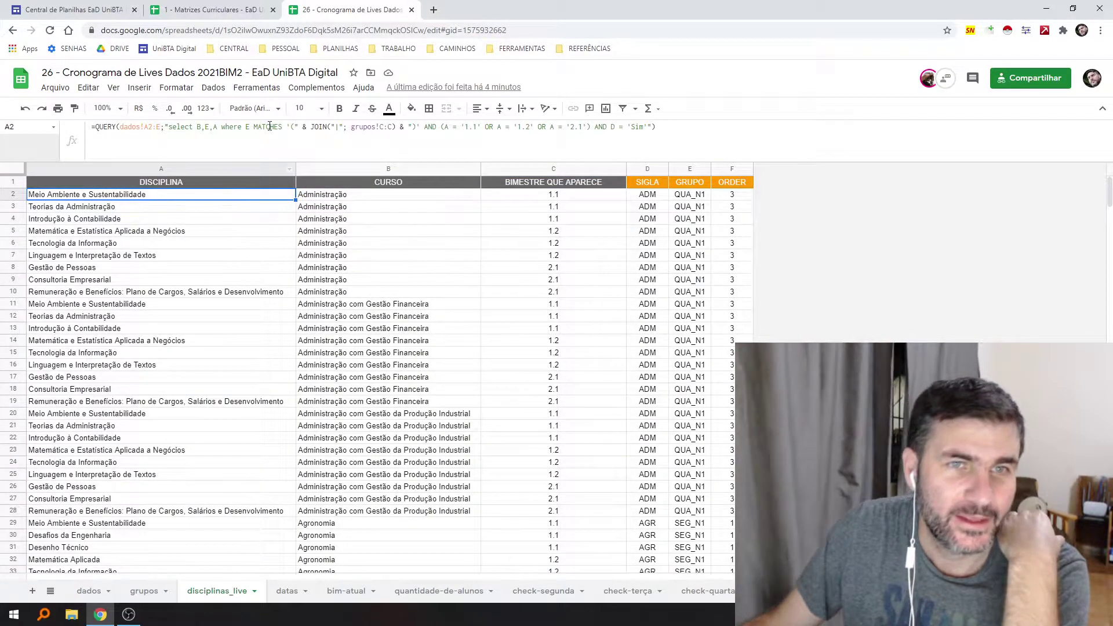
# Revisit the grupos sheet and select the SIGLA, GRUPO and ORDER columns D:F on disciplinas_live
pyautogui.click(146, 594)
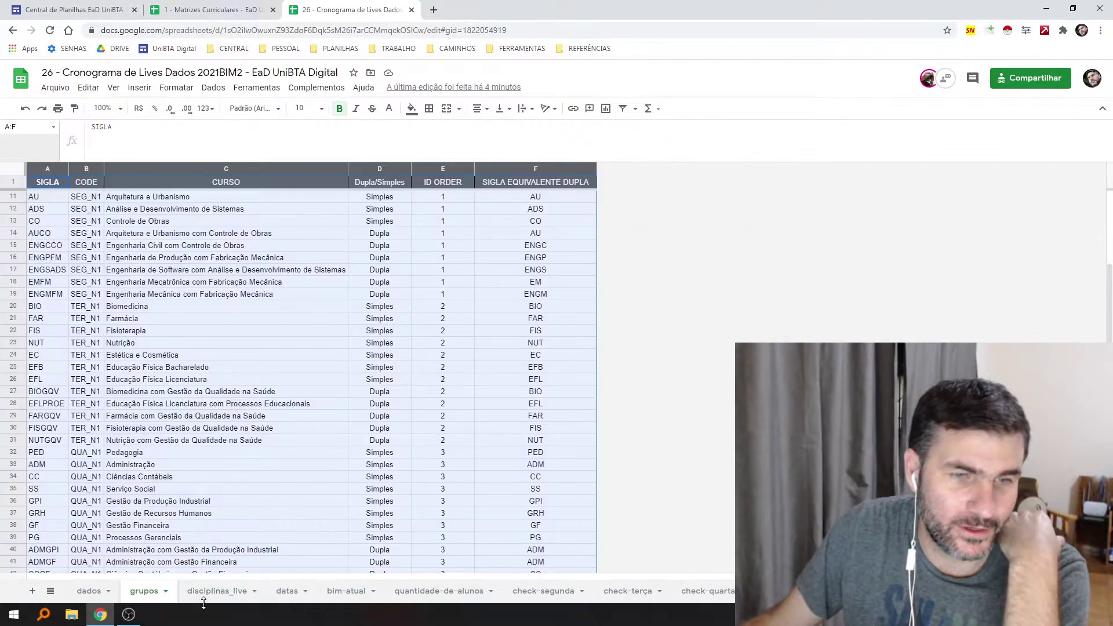
pyautogui.click(216, 591)
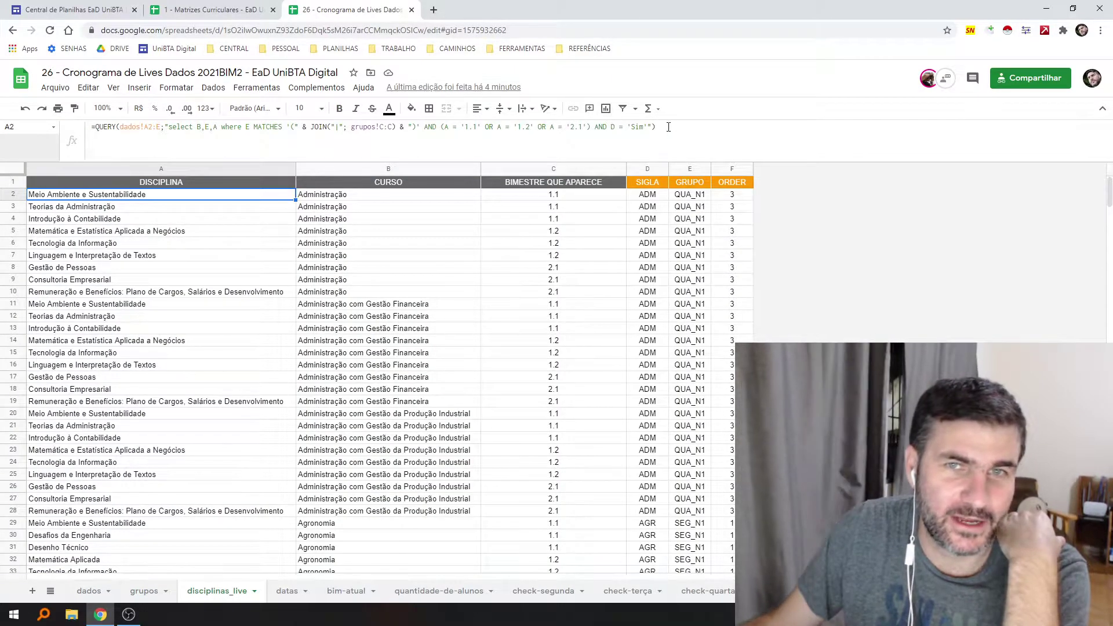
pyautogui.moveTo(653, 172); pyautogui.dragTo(734, 169)
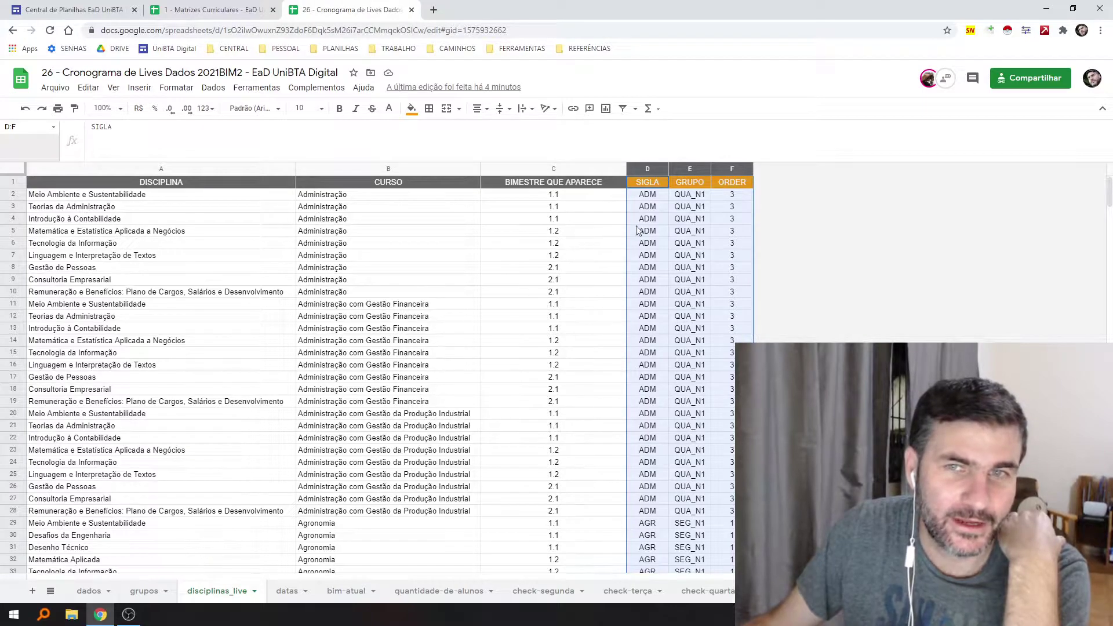
# Review the grupos and dados sheets and compare disciplinas_live with datas
pyautogui.click(142, 594)
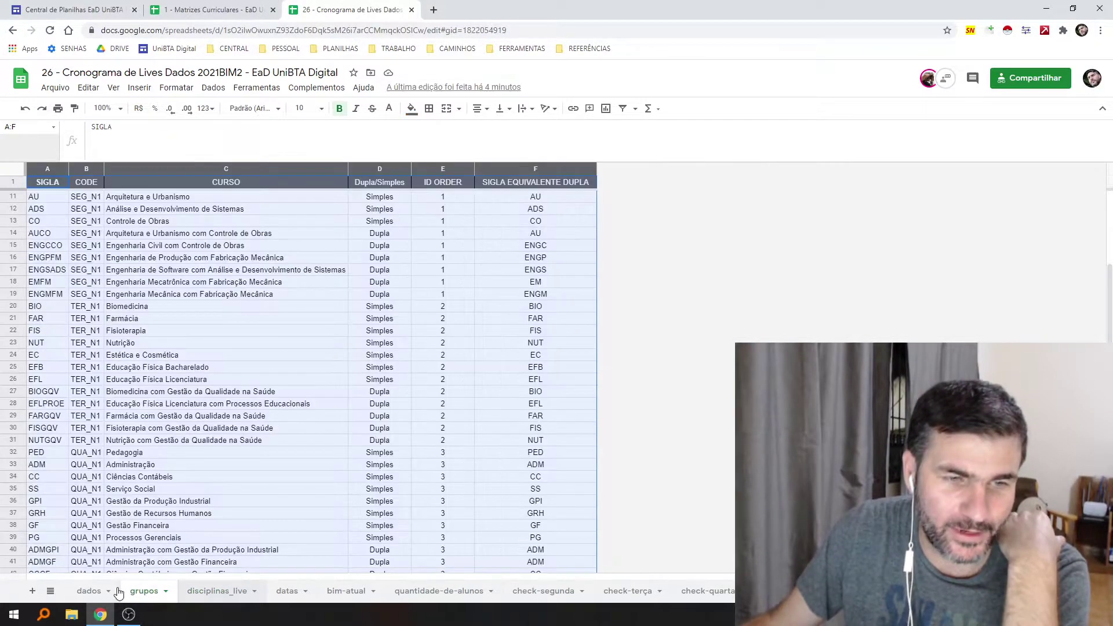
pyautogui.click(94, 592)
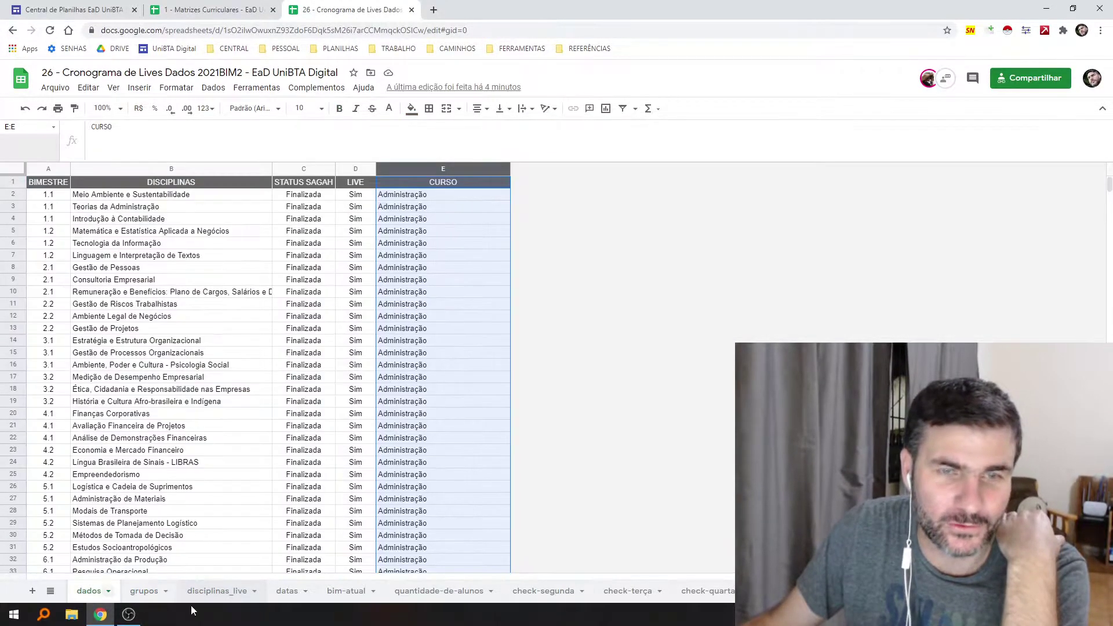
pyautogui.click(232, 593)
pyautogui.click(287, 597)
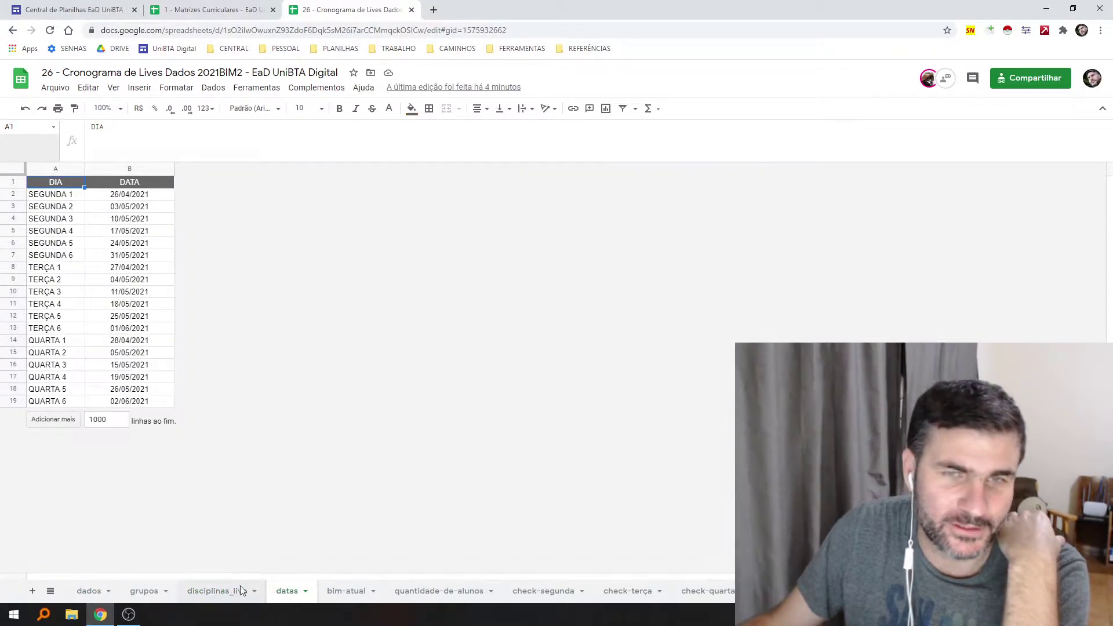
pyautogui.click(235, 591)
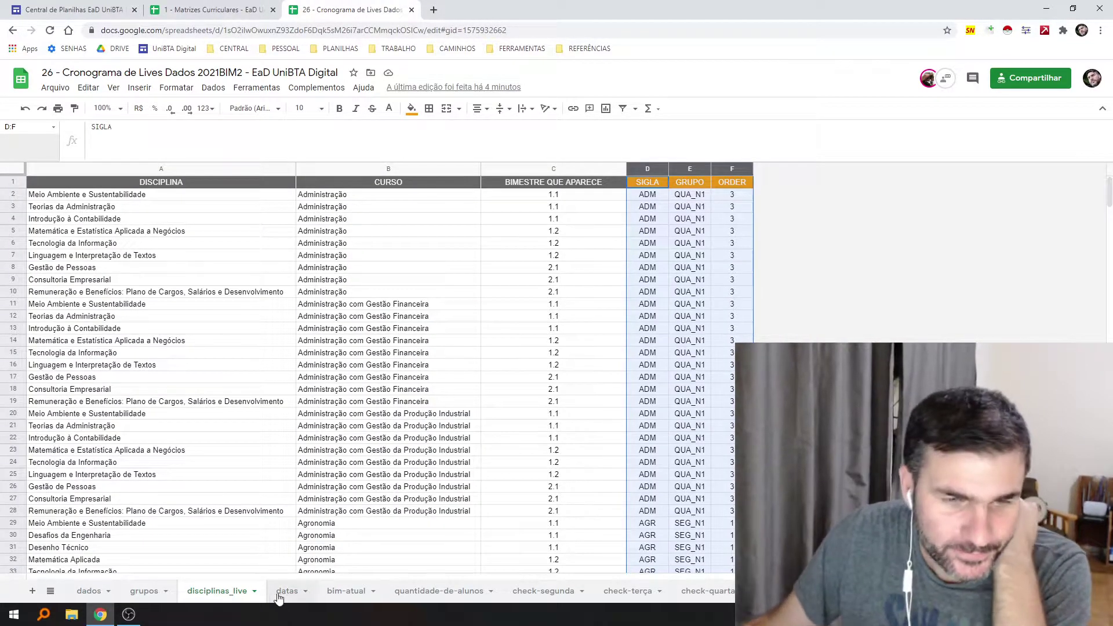
pyautogui.click(285, 595)
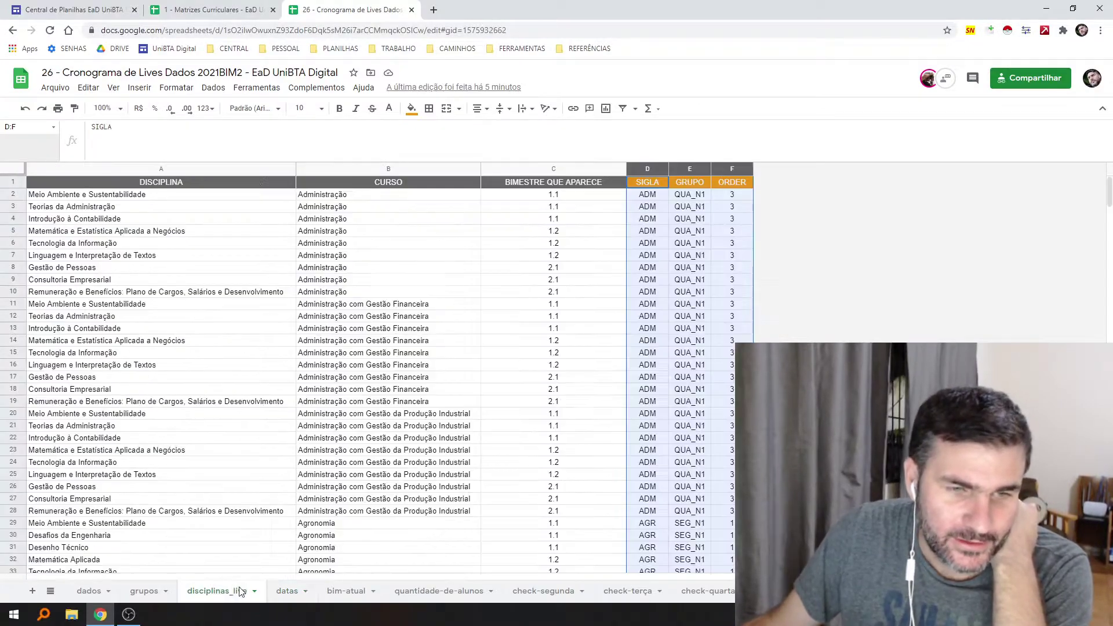
pyautogui.click(238, 590)
# Inspect the formula in A2 of bim-atual and select its source columns, DISCIPLINA and GRUPO, on disciplinas_live
pyautogui.click(352, 592)
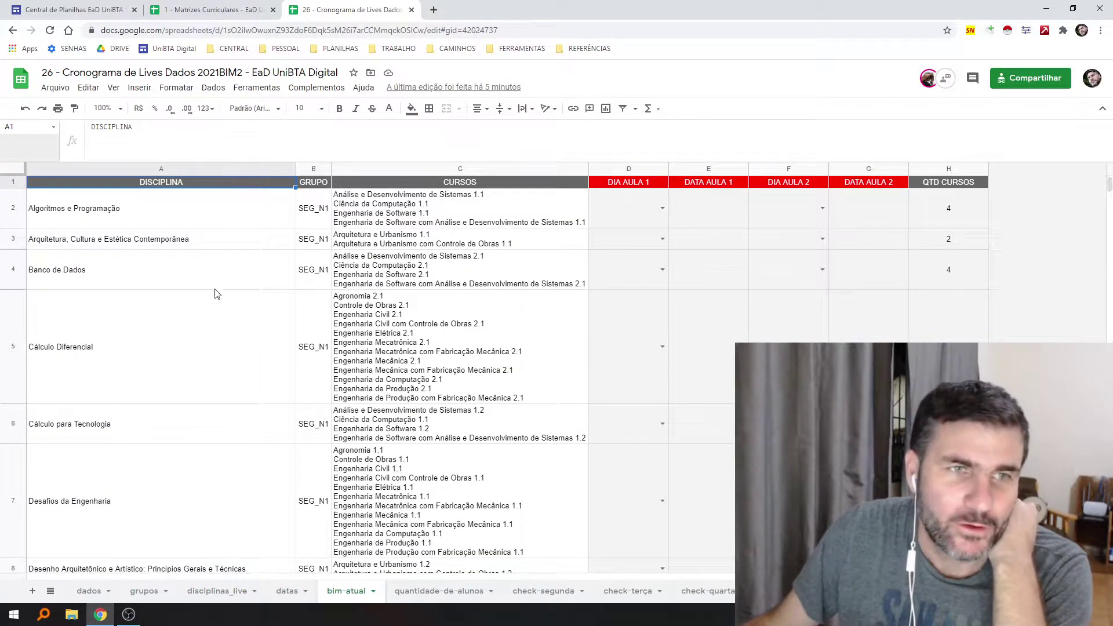
pyautogui.click(156, 209)
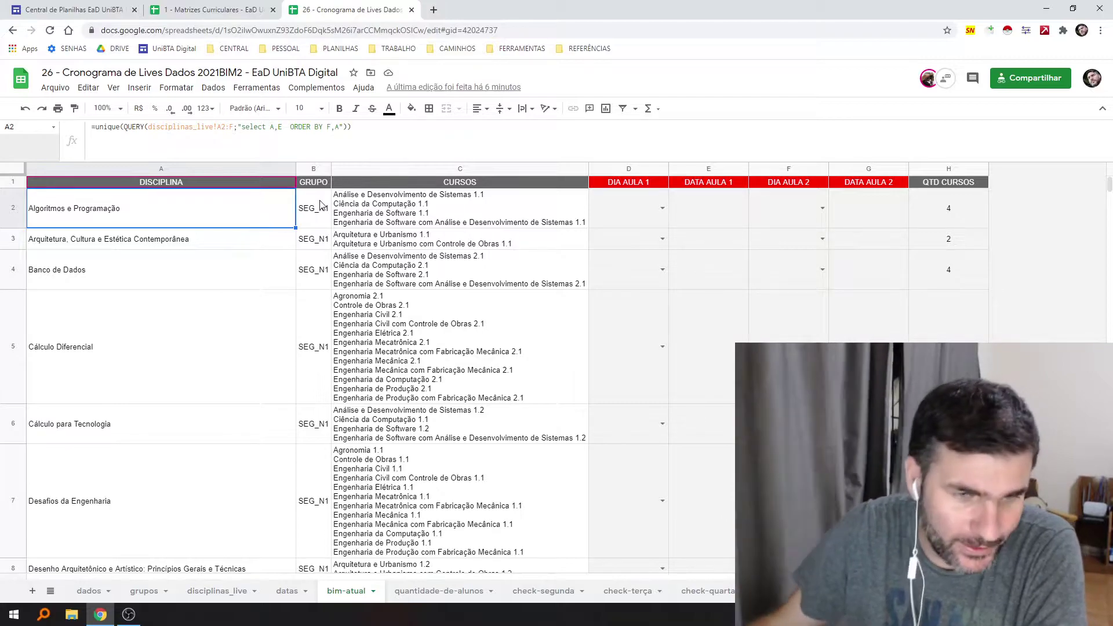
pyautogui.click(224, 595)
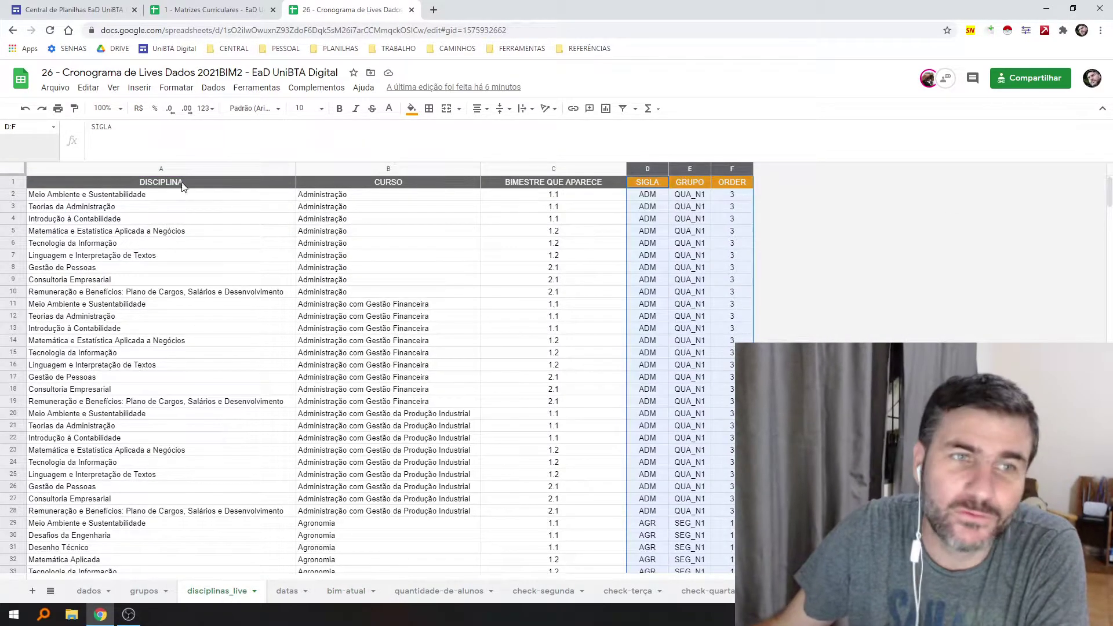
pyautogui.click(187, 169)
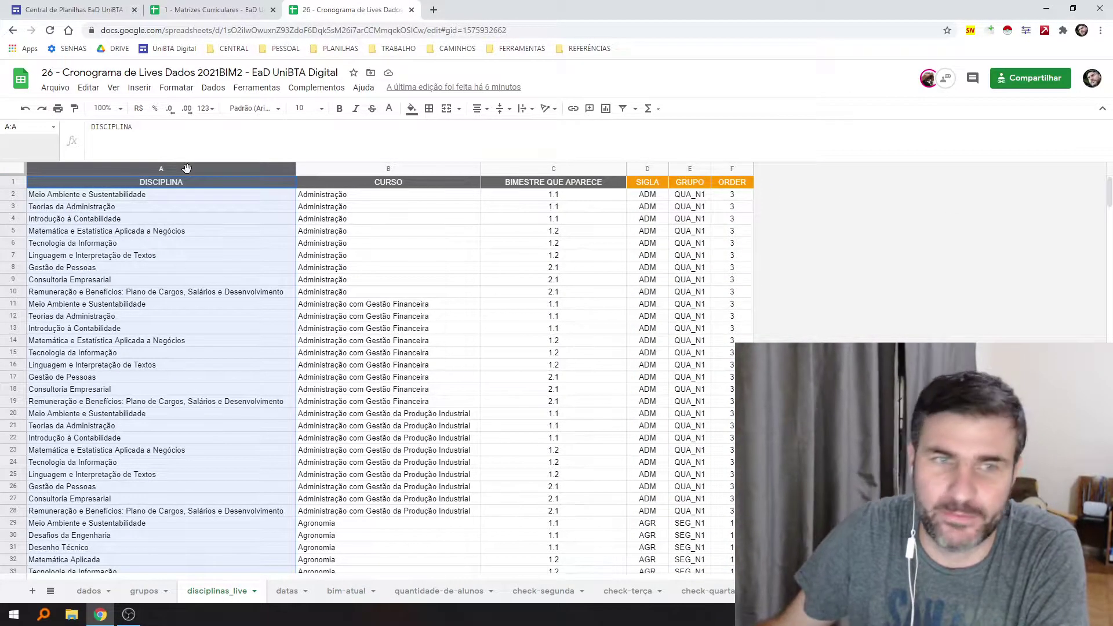
pyautogui.keyDown('ctrl'); pyautogui.click(685, 168); pyautogui.keyUp('ctrl')
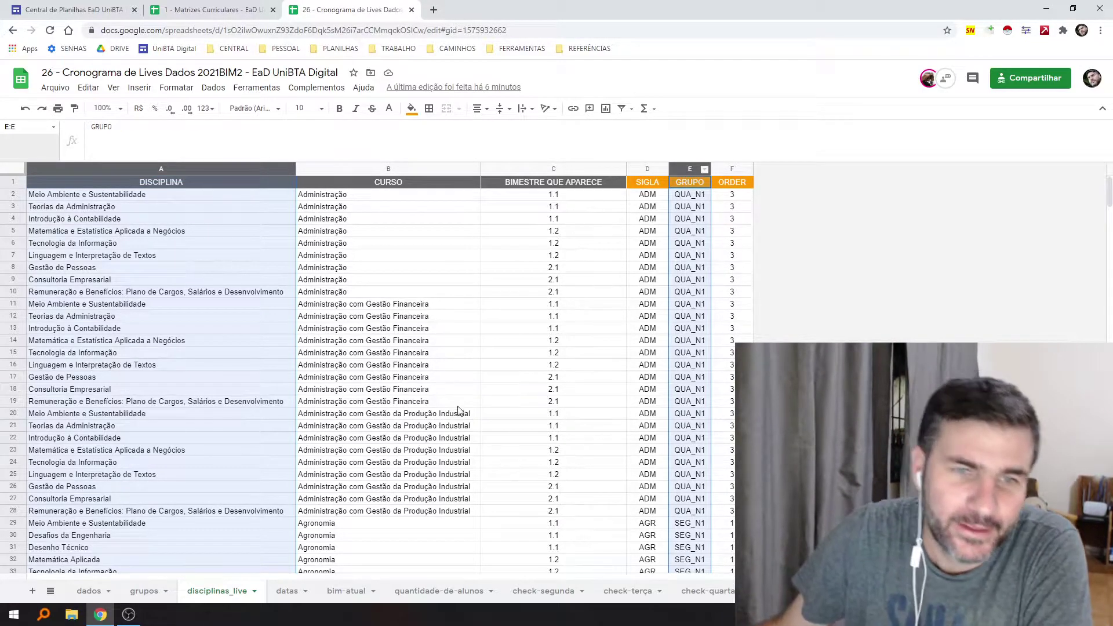
# Search disciplinas_live for the discipline name in A2, "Meio Ambiente e Sustentabilidade", and close the search
pyautogui.click(154, 200)
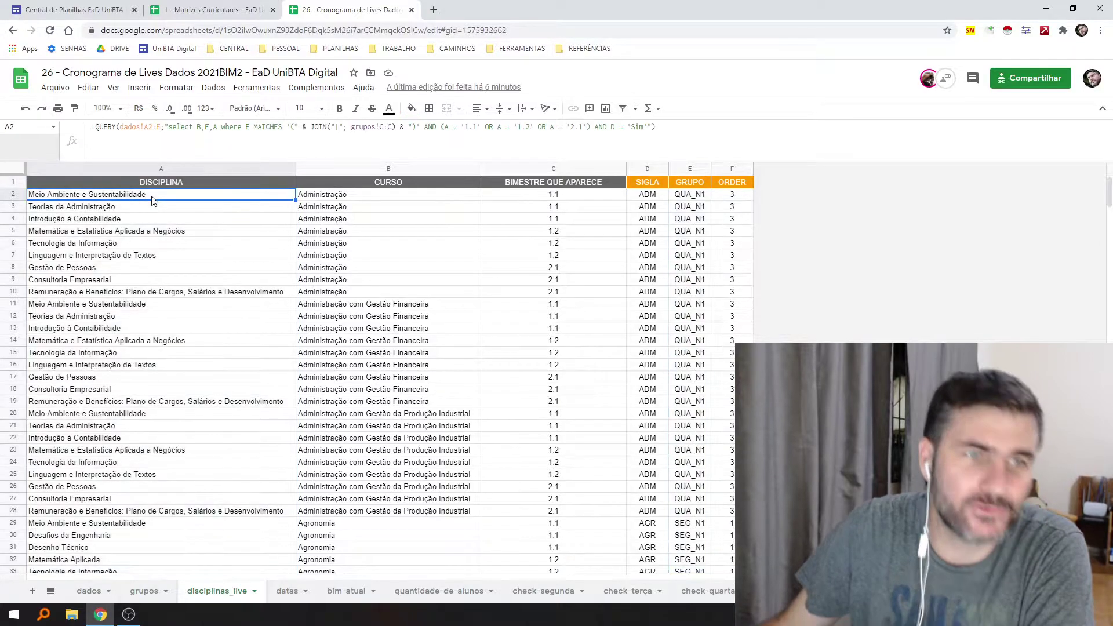
pyautogui.hotkey('ctrl', 'f')
pyautogui.write('Meio Ambiente e Sustentabilidade')
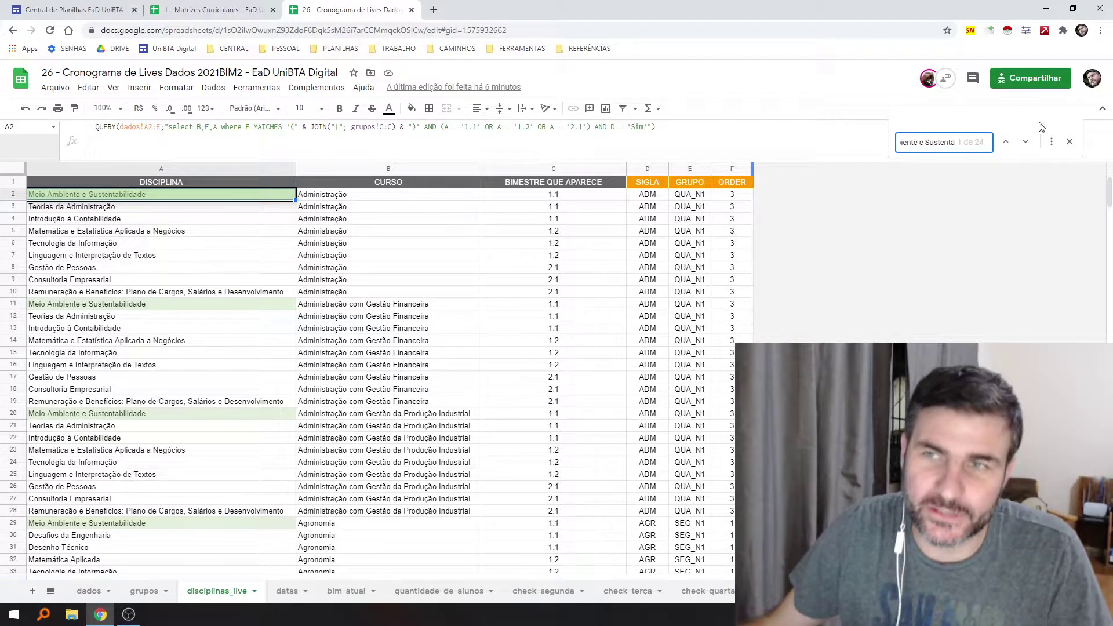
pyautogui.click(1069, 142)
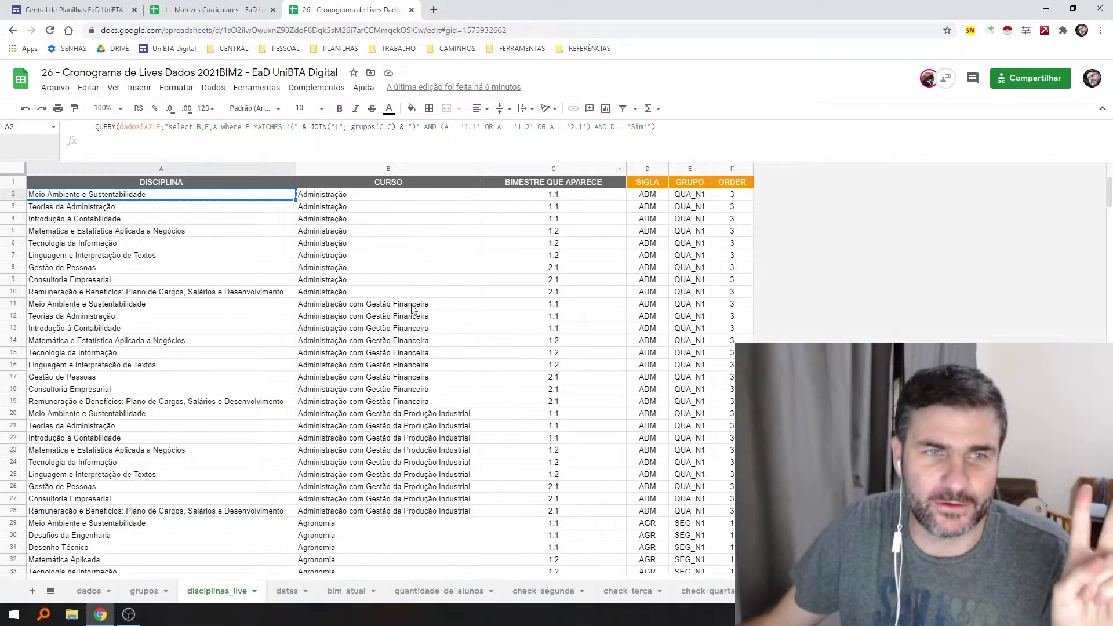
# Move the bim-atual sheet ahead of datas so it directly follows disciplinas_live
pyautogui.click(292, 591)
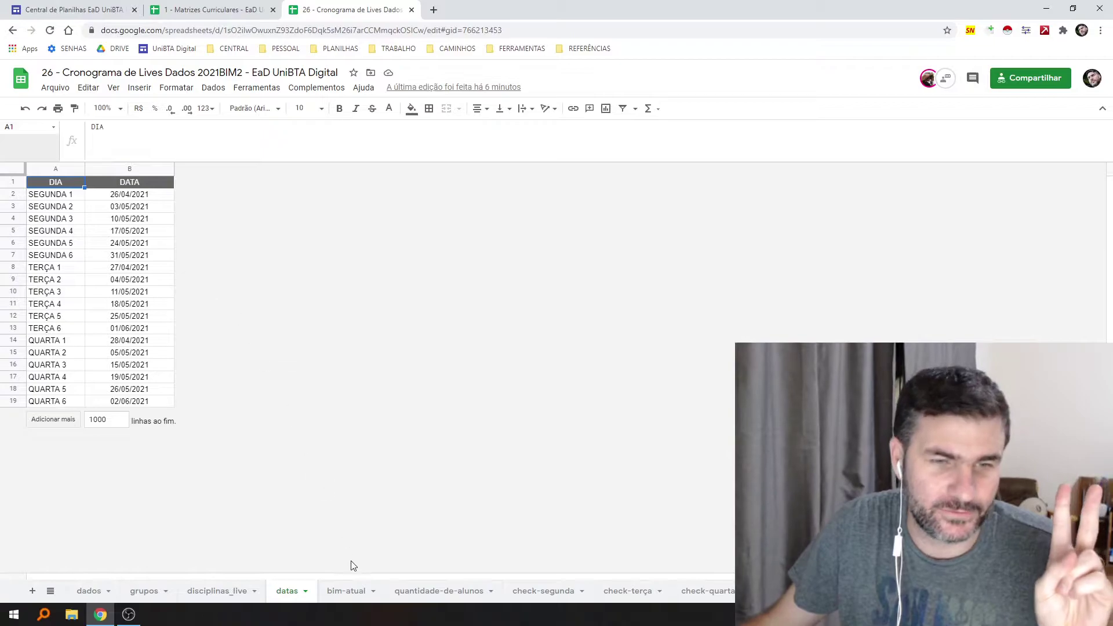
pyautogui.moveTo(349, 593); pyautogui.dragTo(310, 588)
pyautogui.moveTo(301, 586); pyautogui.dragTo(299, 586)
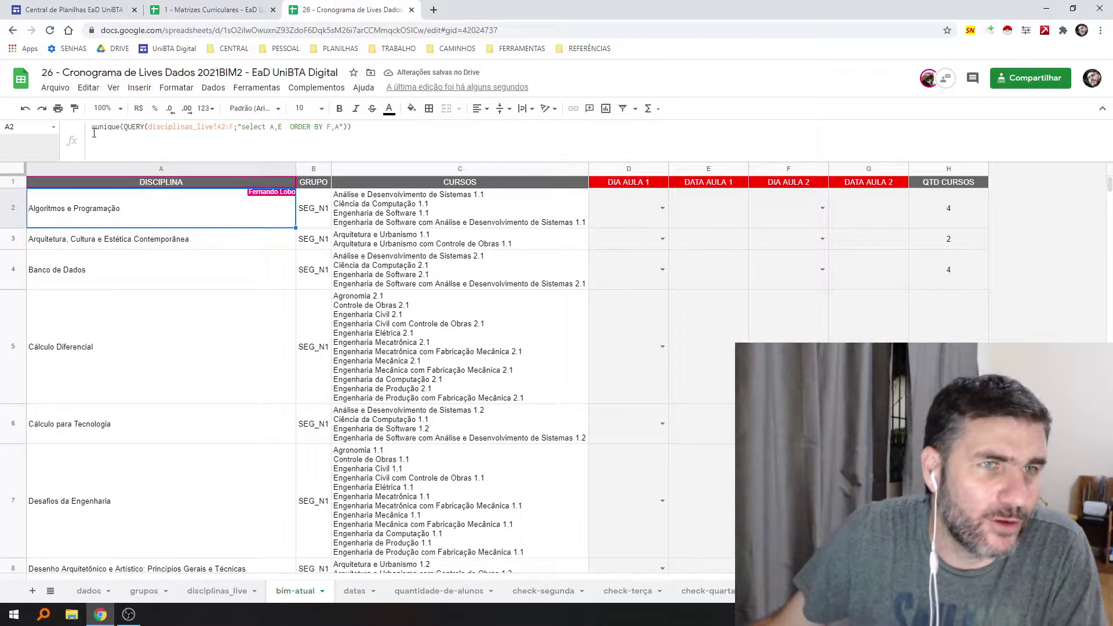
# Examine the unique and QUERY functions and the disciplinas_live!A2:F range in bim-atual's A2 formula
pyautogui.moveTo(96, 128); pyautogui.dragTo(119, 138)
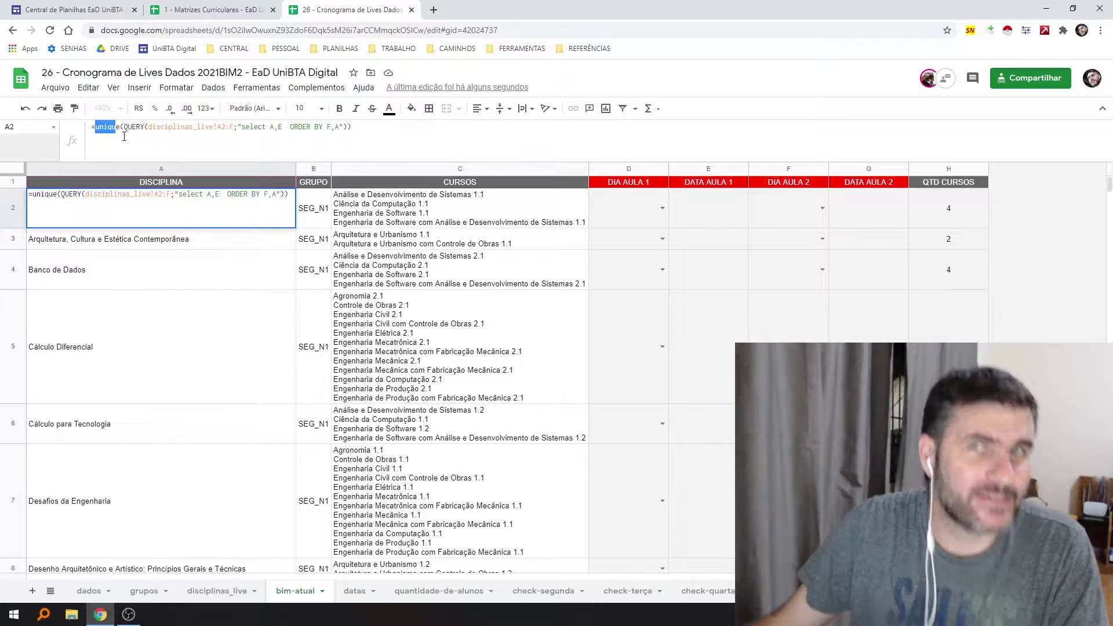
pyautogui.moveTo(124, 128); pyautogui.dragTo(146, 133)
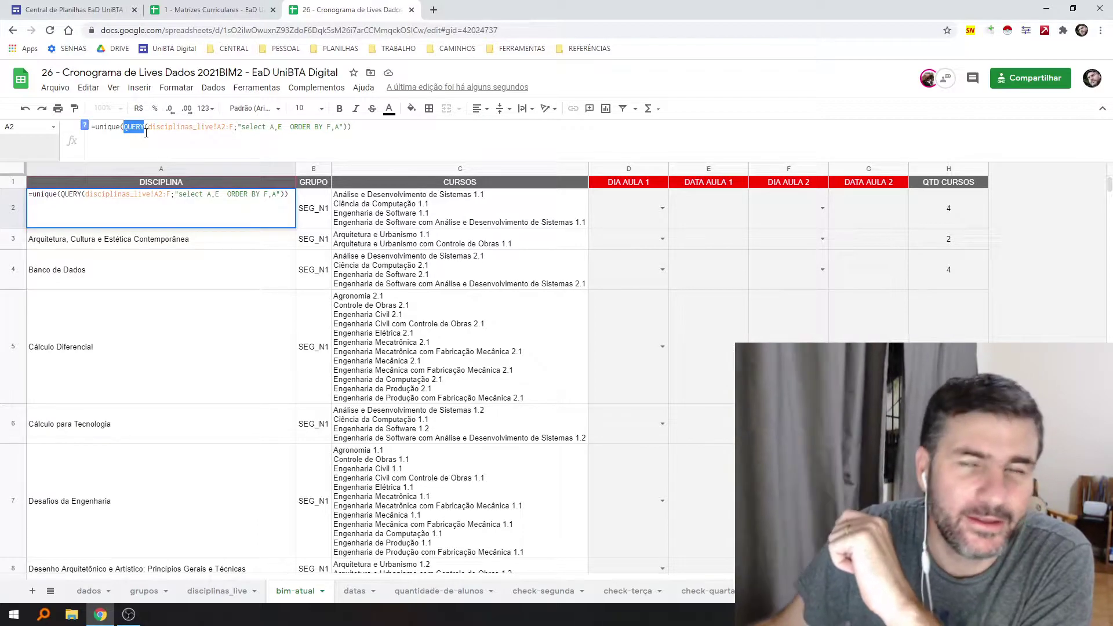
pyautogui.moveTo(149, 133); pyautogui.dragTo(235, 148)
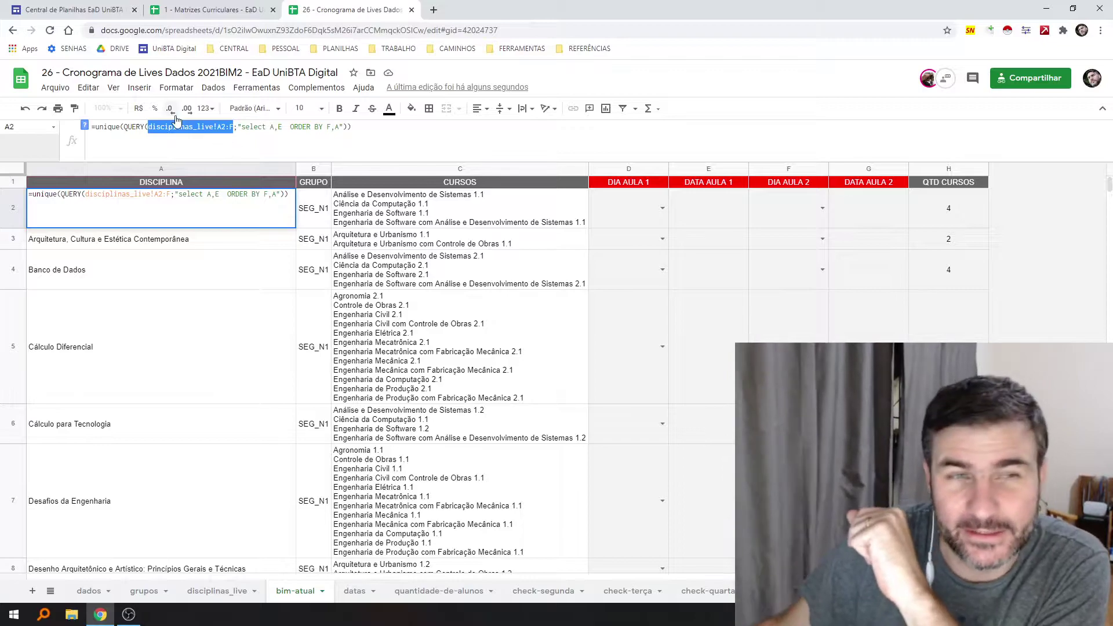
pyautogui.click(215, 127)
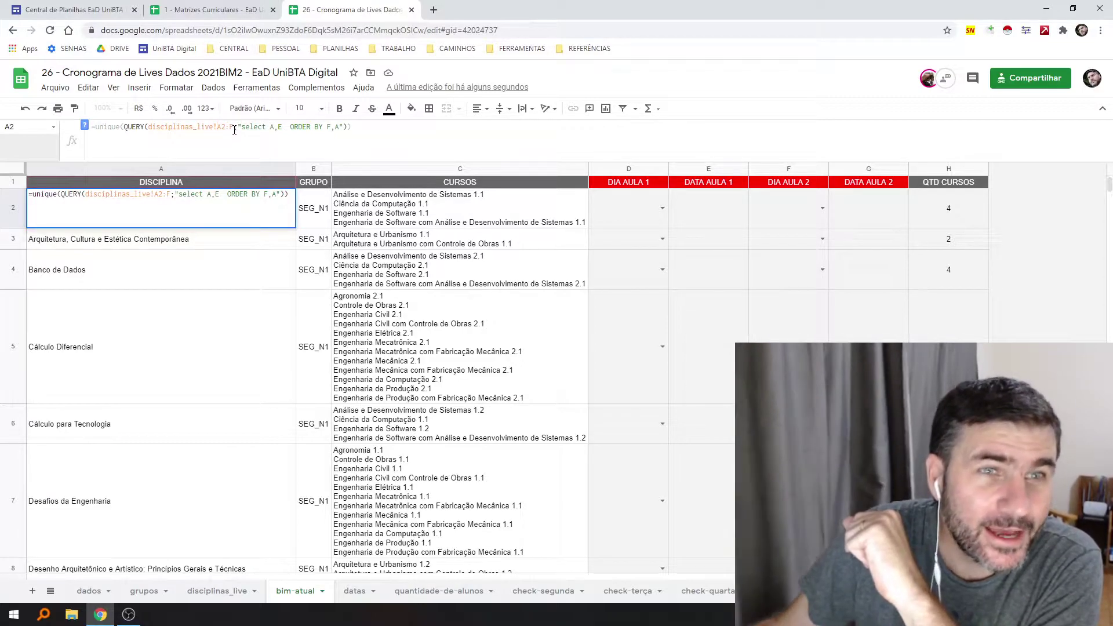
pyautogui.moveTo(233, 127); pyautogui.dragTo(152, 127)
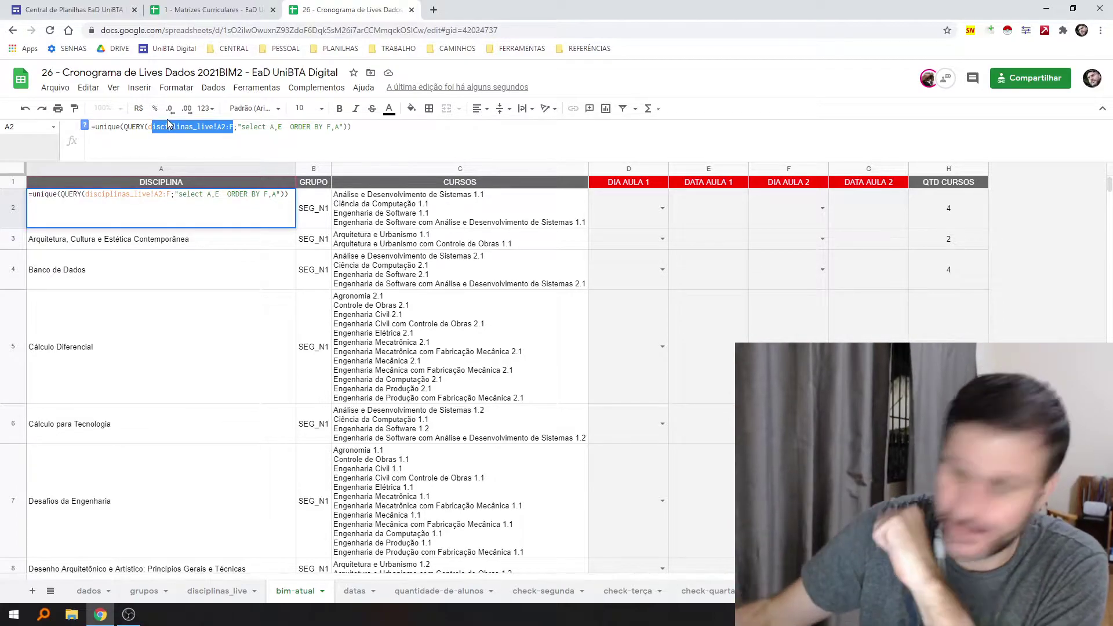
# Examine the selected columns A,E in the A2 query and leave the formula without changes
pyautogui.click(251, 132)
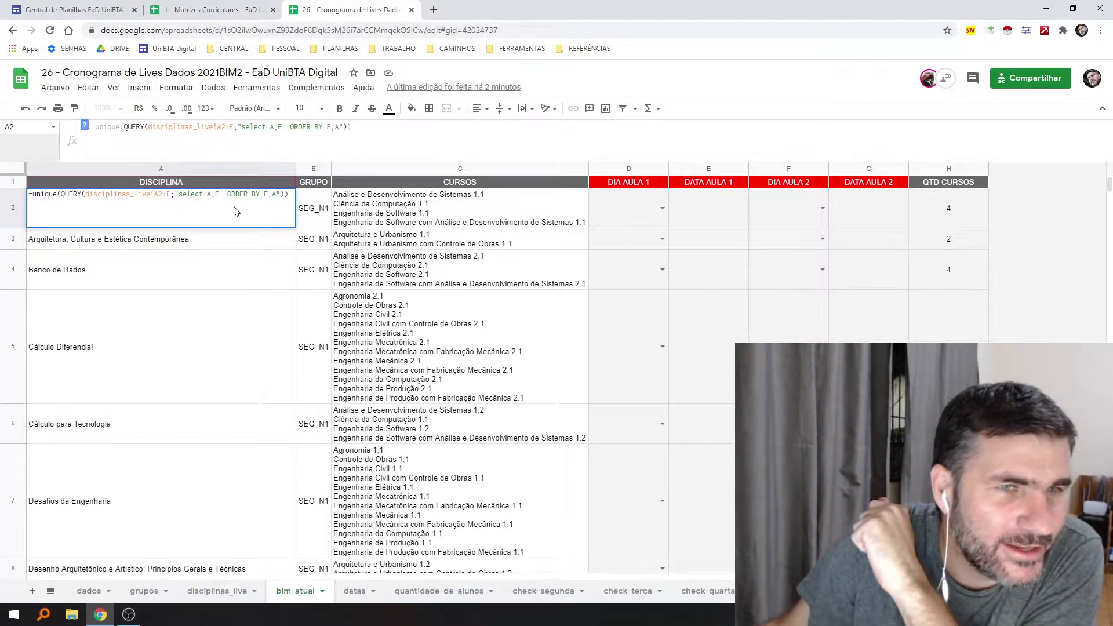
pyautogui.doubleClick(279, 127)
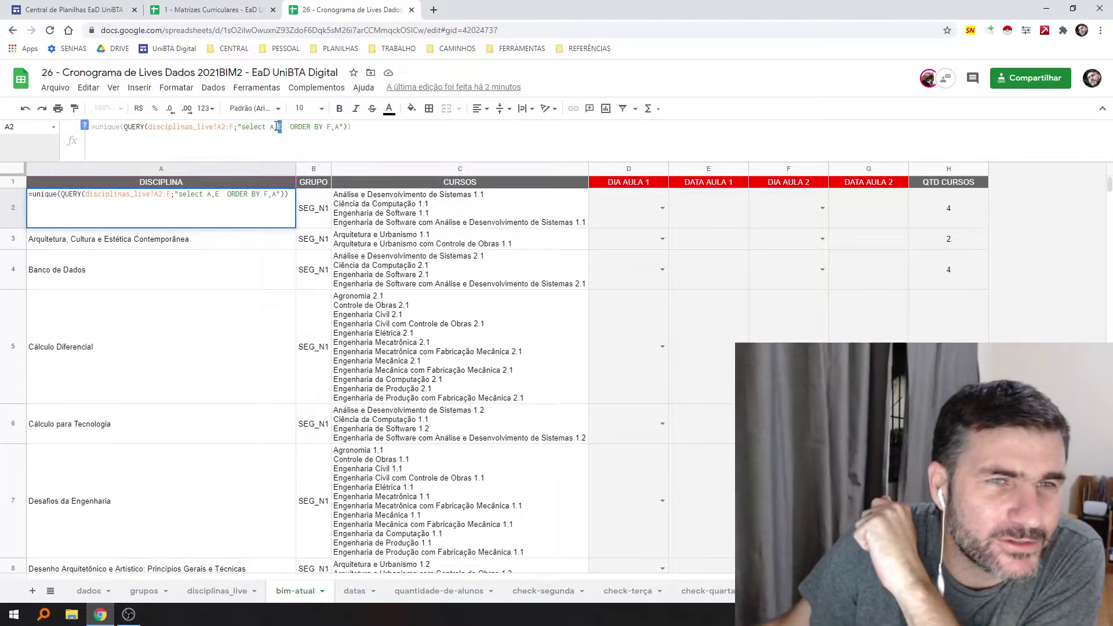
pyautogui.moveTo(278, 126); pyautogui.dragTo(270, 126)
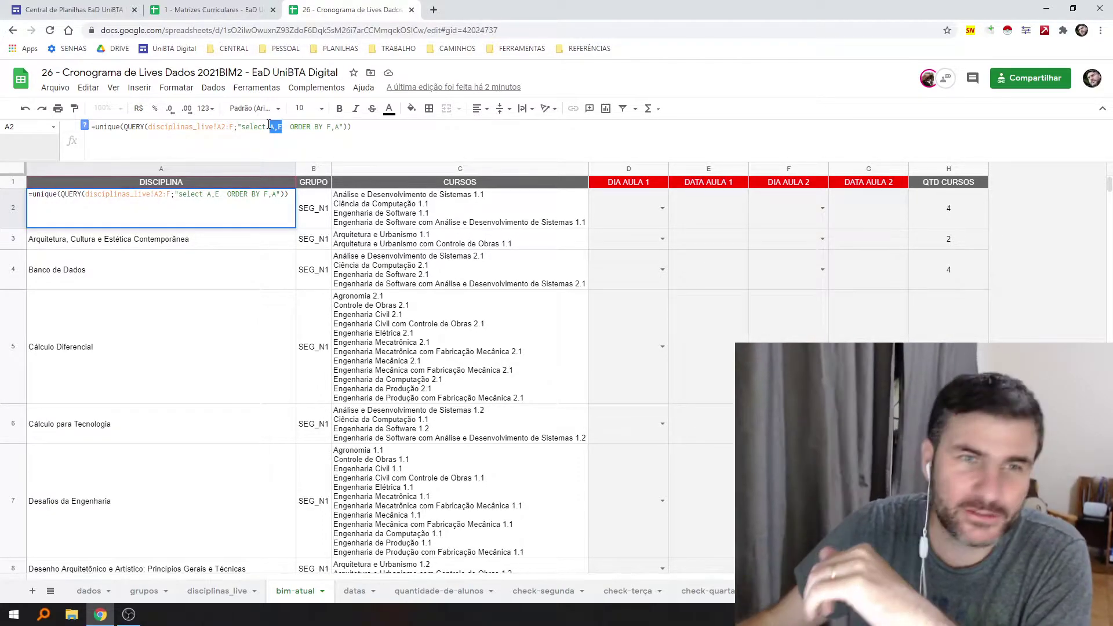
pyautogui.press('Escape')
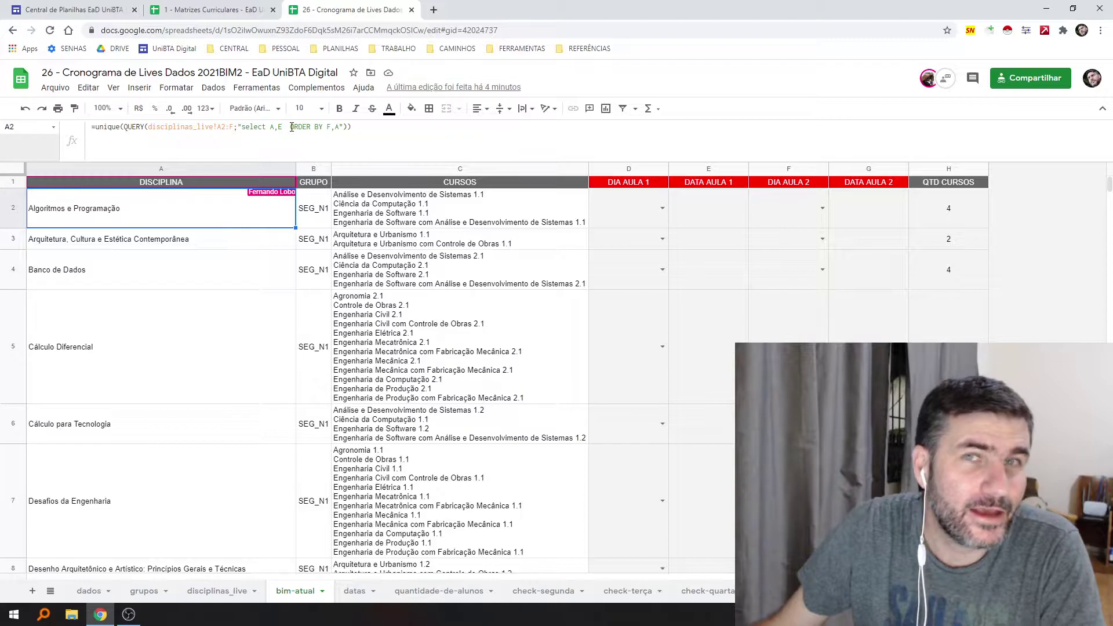
# Examine the ORDER BY F clause in the A2 formula and trace it to the ID ORDER column on grupos
pyautogui.moveTo(291, 127); pyautogui.dragTo(323, 128)
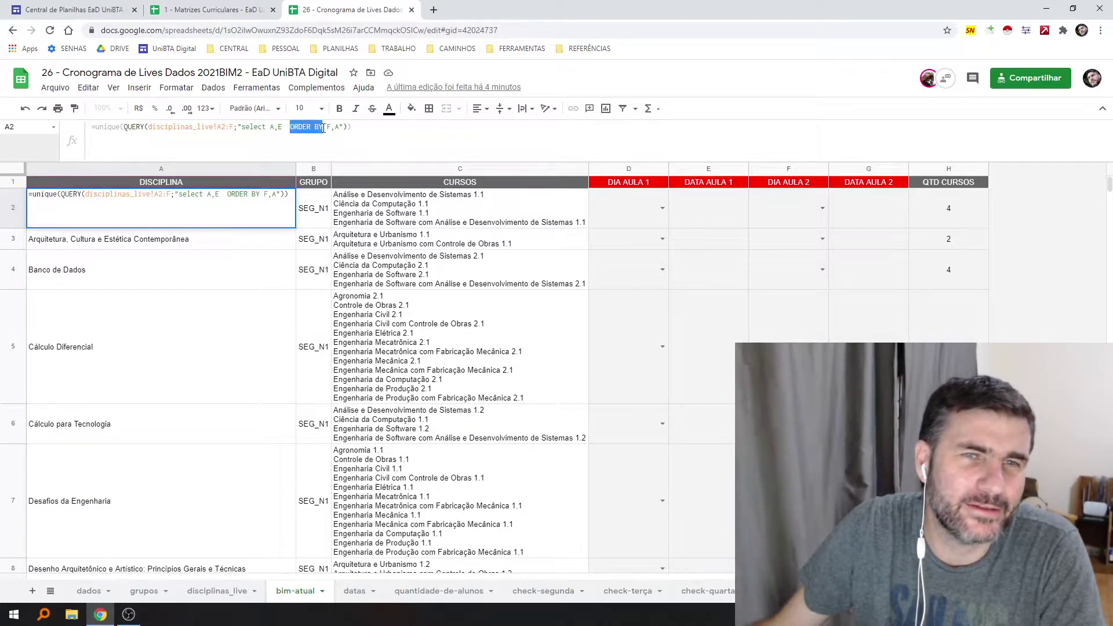
pyautogui.doubleClick(328, 126)
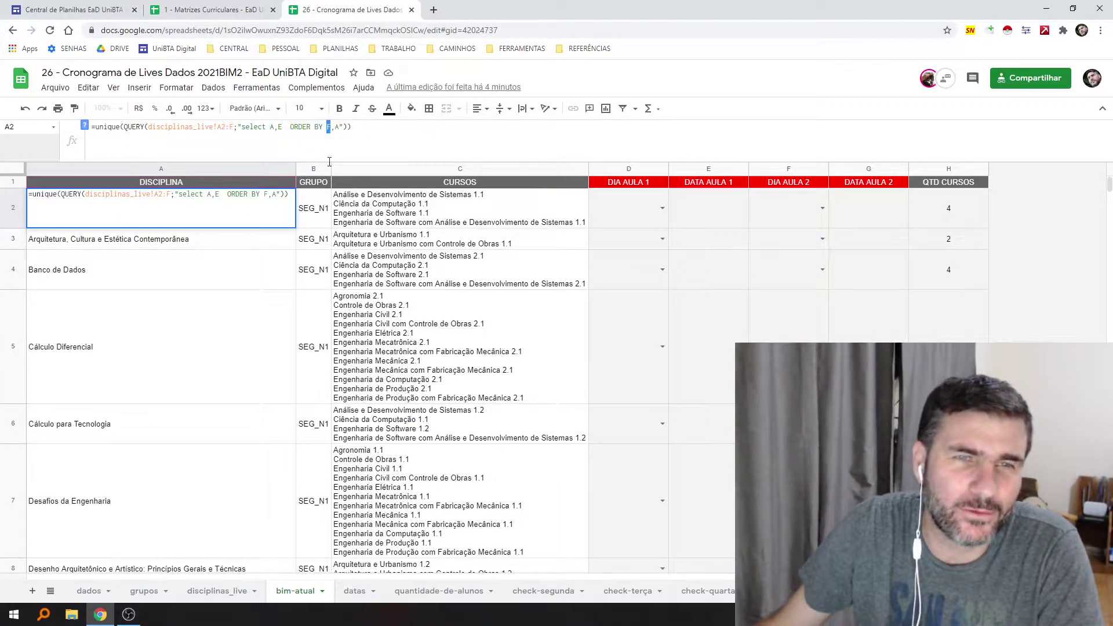
pyautogui.click(213, 592)
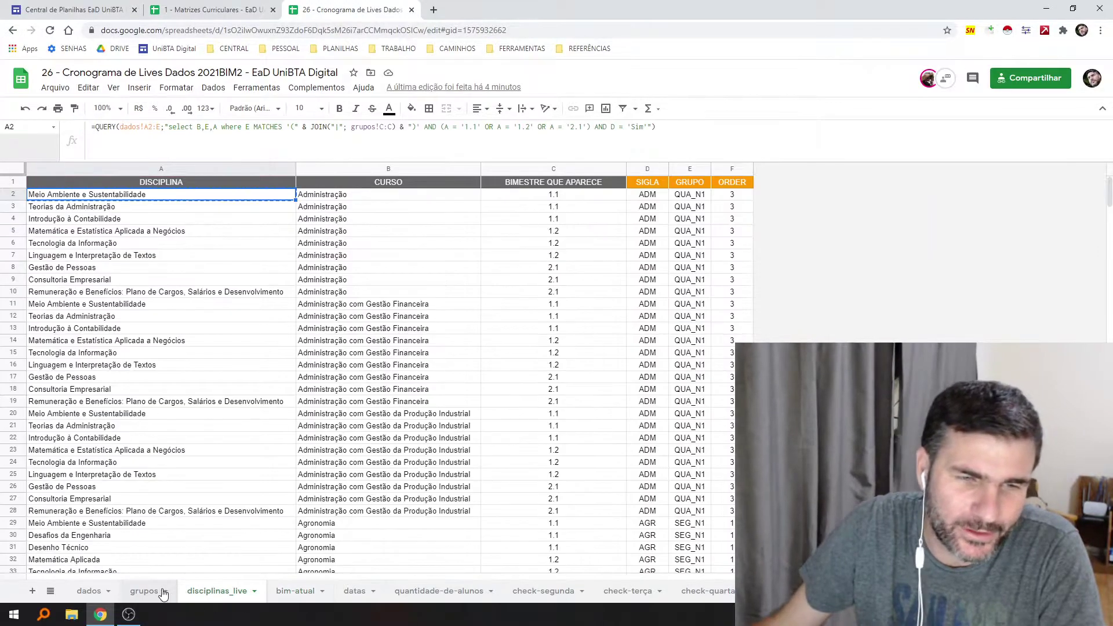
pyautogui.click(163, 592)
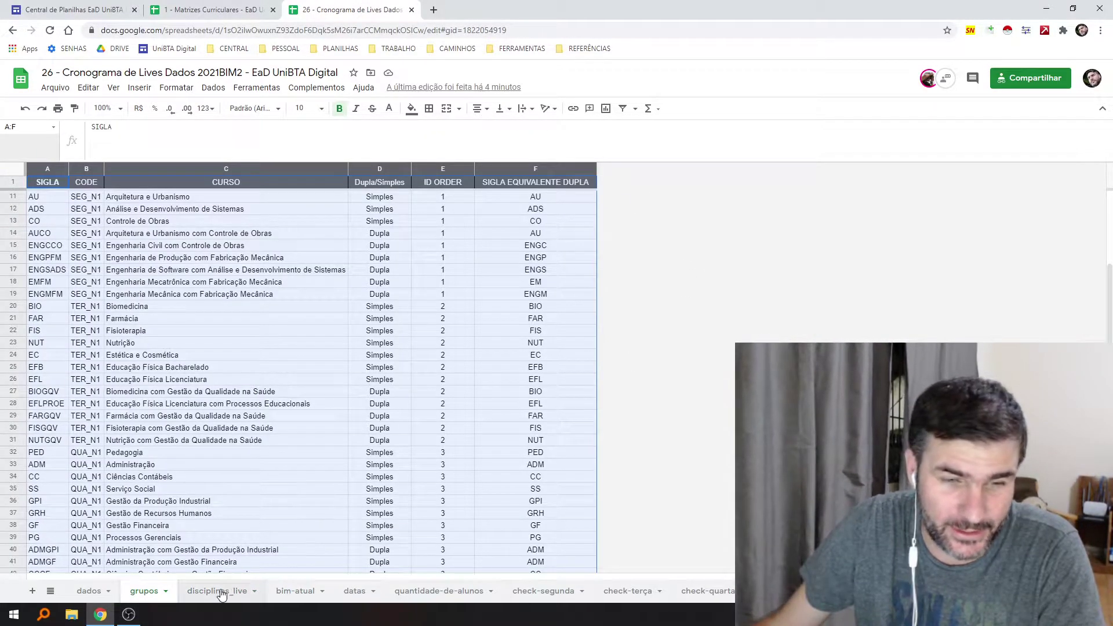
pyautogui.click(470, 268)
pyautogui.scroll(3, 461, 232)
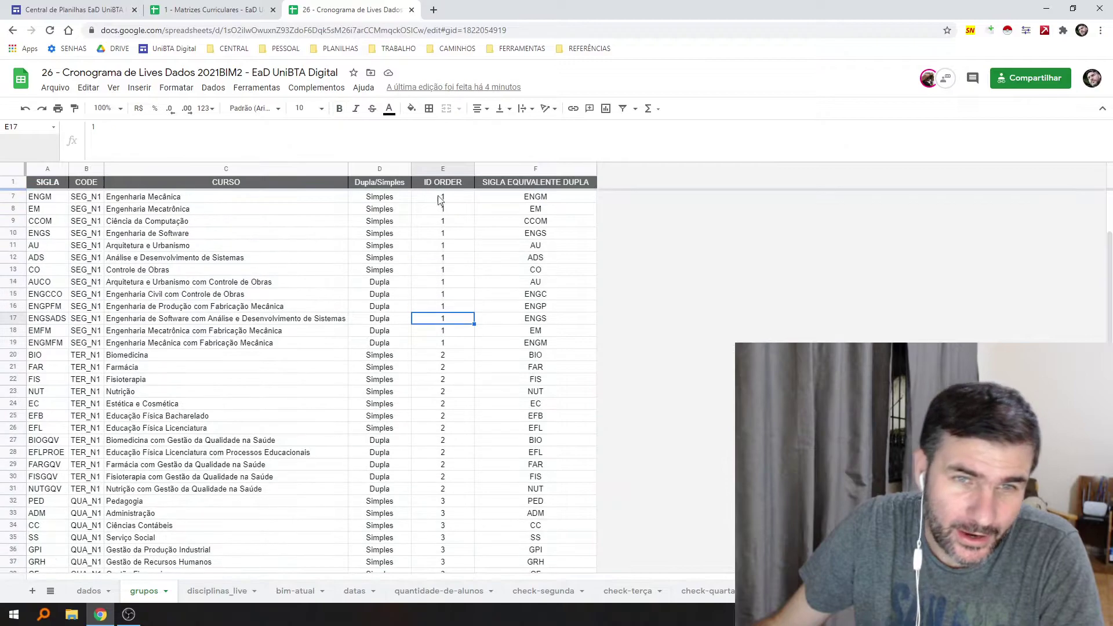
pyautogui.click(445, 166)
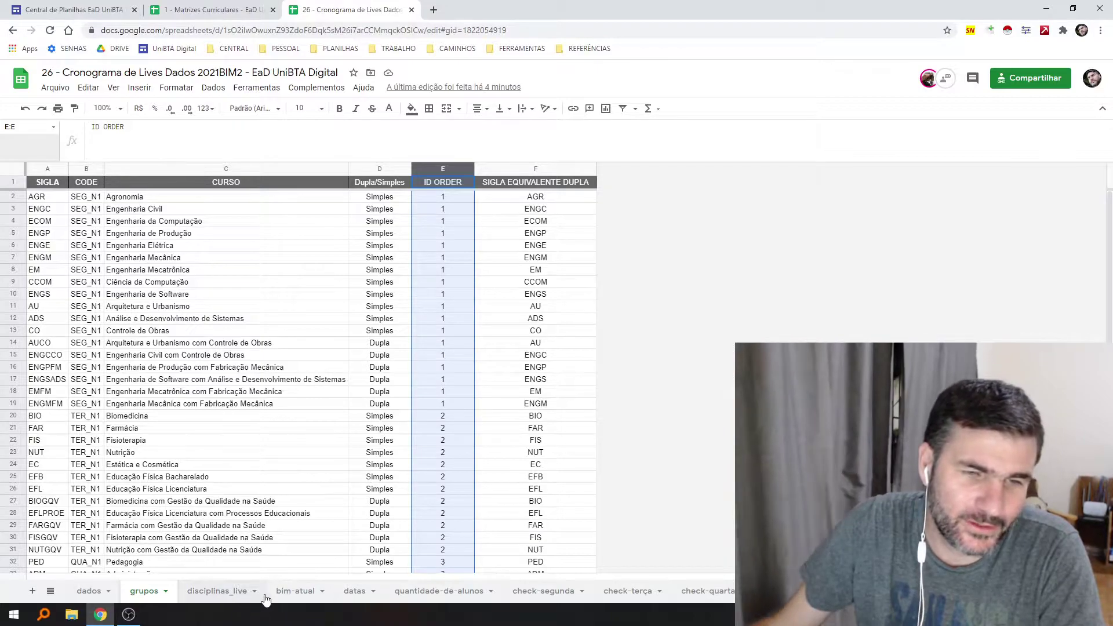
# Return to bim-atual and inspect the GRUPO cell B2 beside the formula in A2
pyautogui.click(290, 591)
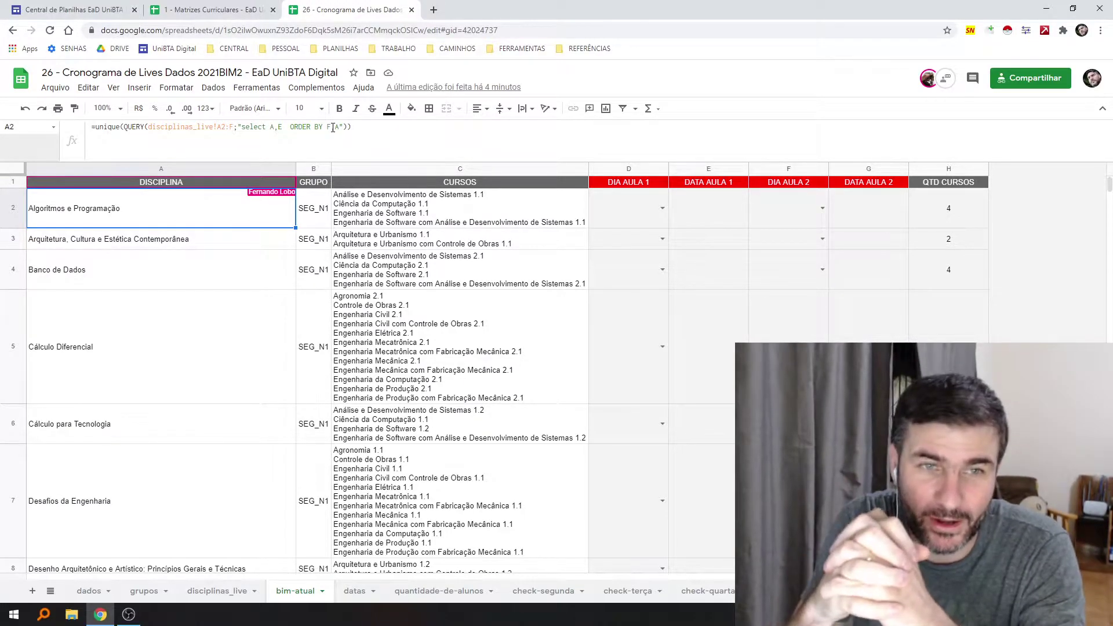
pyautogui.click(325, 215)
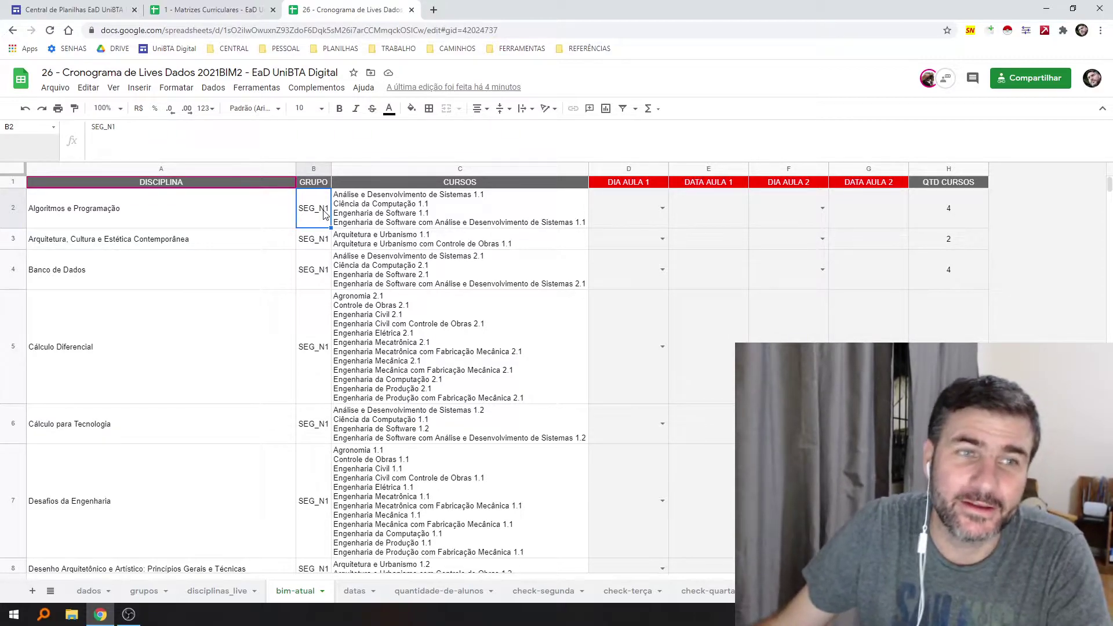
# Examine the second sort key A in the ORDER BY clause of the A2 formula, leaving the formula unchanged
pyautogui.click(211, 217)
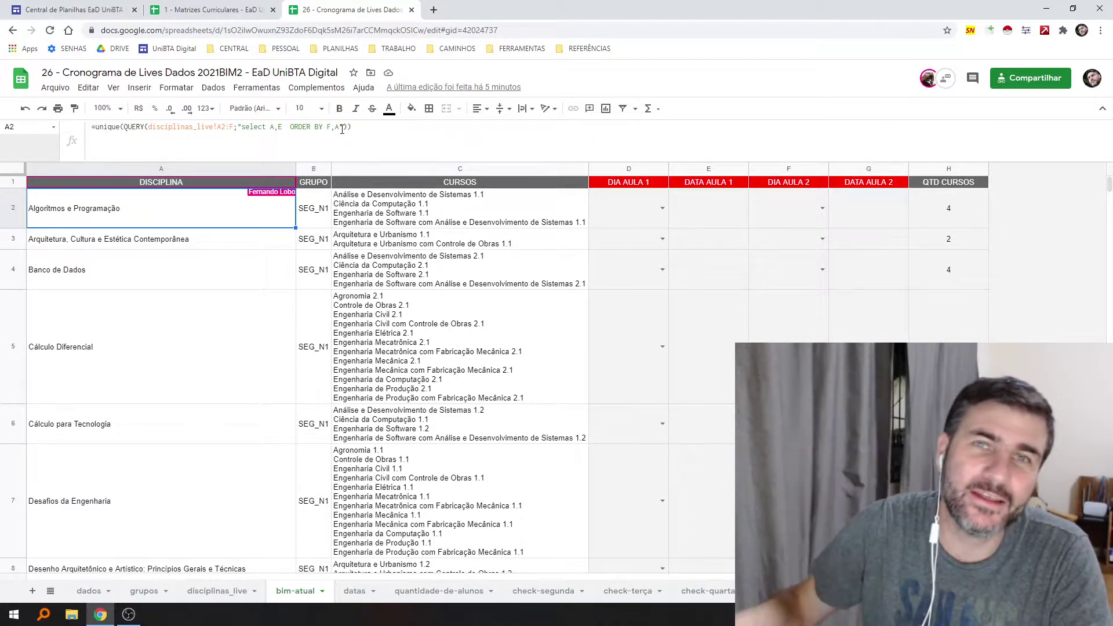
pyautogui.doubleClick(338, 127)
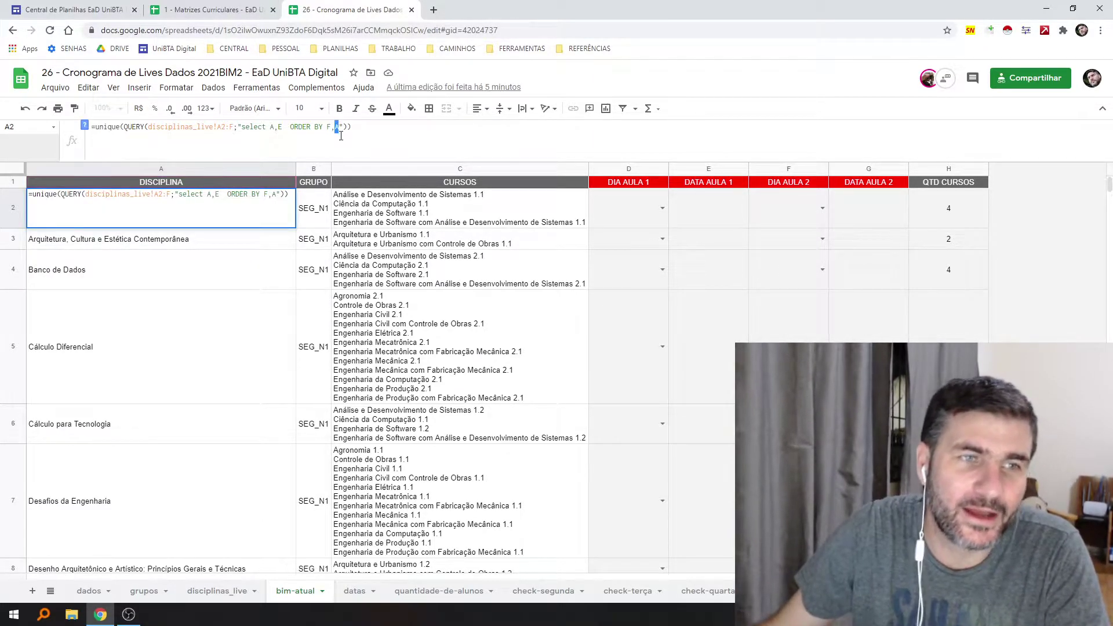
pyautogui.press('Escape')
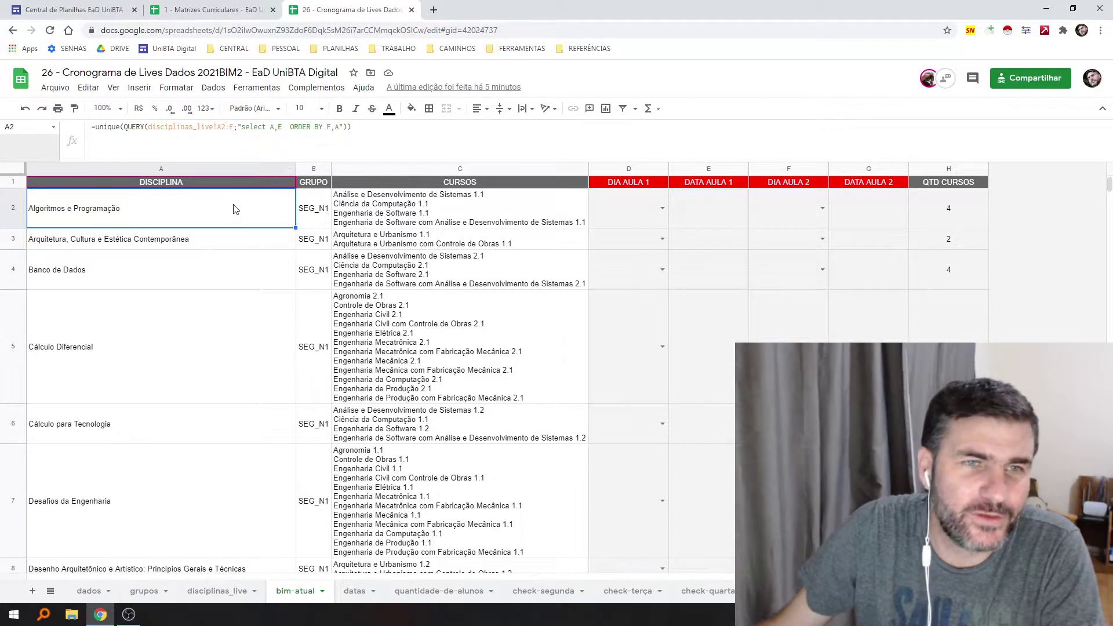
# Delete the empty rows 70 to 570 below the discipline list on bim-atual
pyautogui.keyDown('shift'); pyautogui.click(205, 371); pyautogui.keyUp('shift')
pyautogui.moveTo(205, 371); pyautogui.dragTo(307, 464)
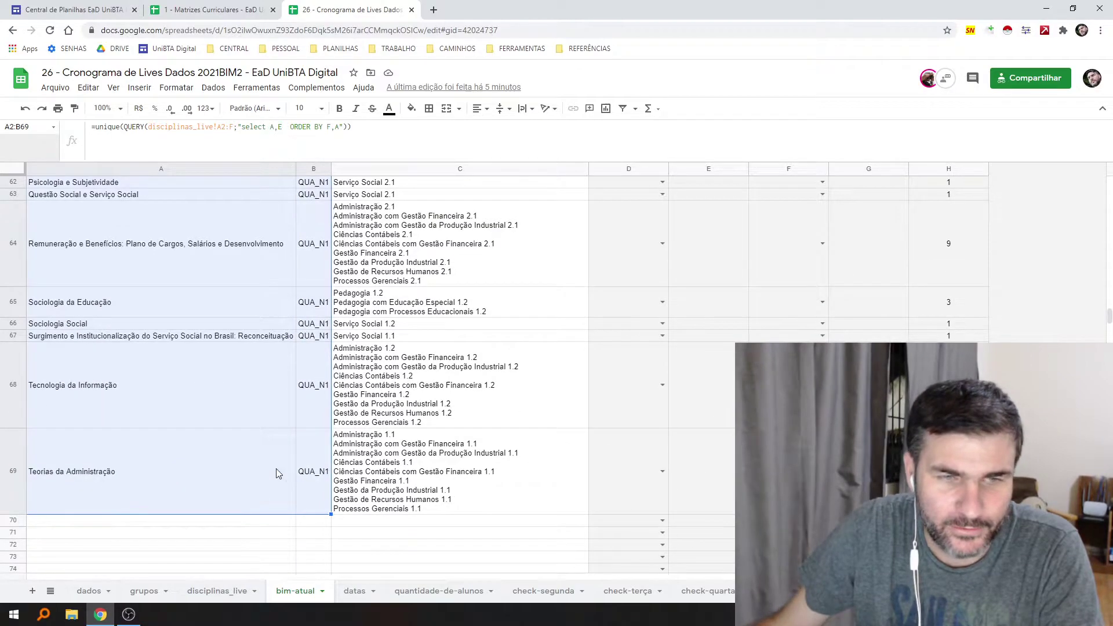
pyautogui.click(22, 520)
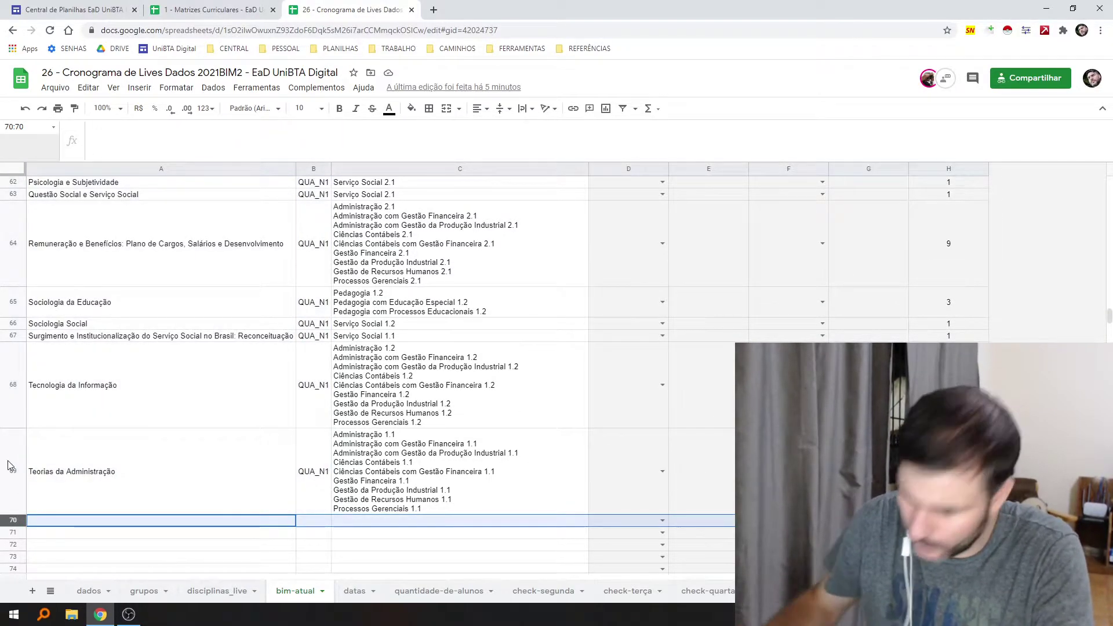
pyautogui.hotkey('ctrl', 'shift', 'Down')
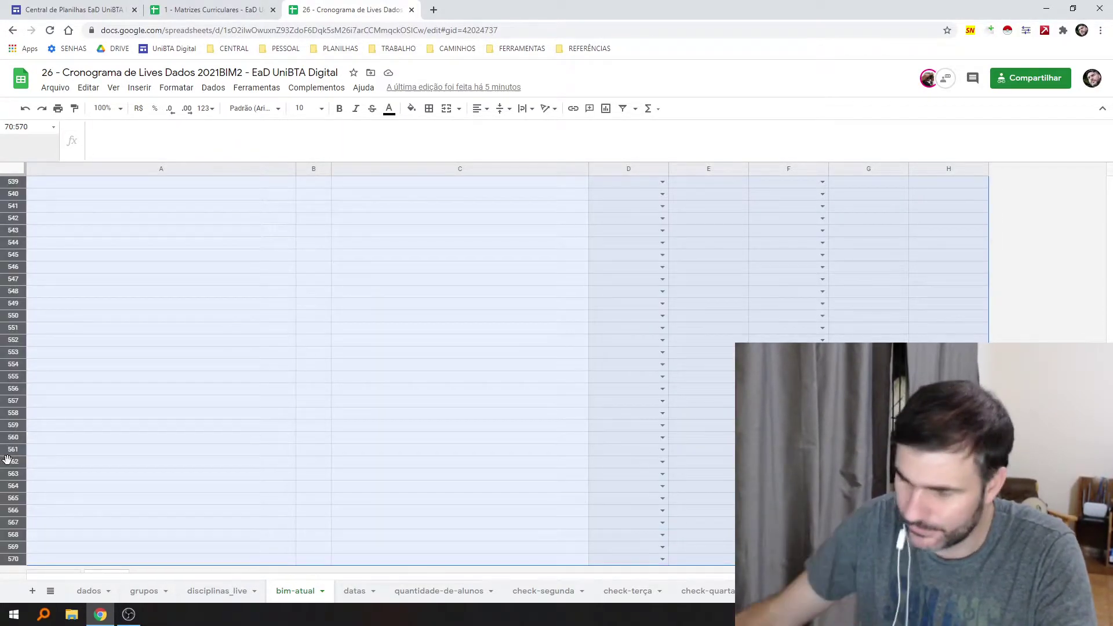
pyautogui.rightClick(12, 423)
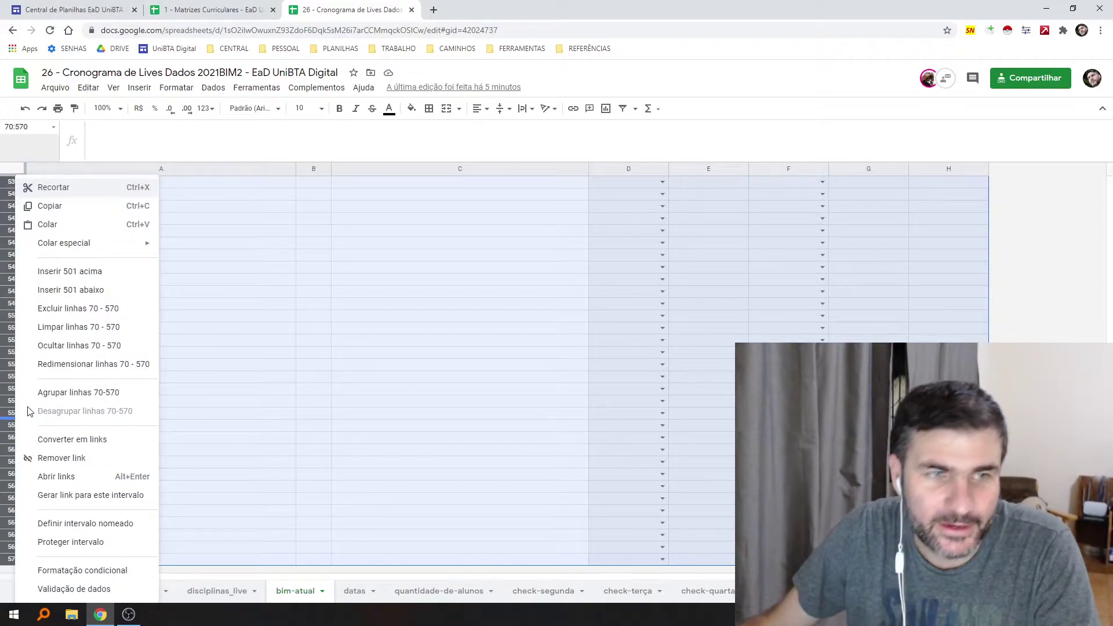
pyautogui.click(65, 308)
# Review the DISCIPLINA and GRUPO pairs that the A2 formula fills in on bim-atual
pyautogui.moveTo(173, 499); pyautogui.dragTo(179, 221)
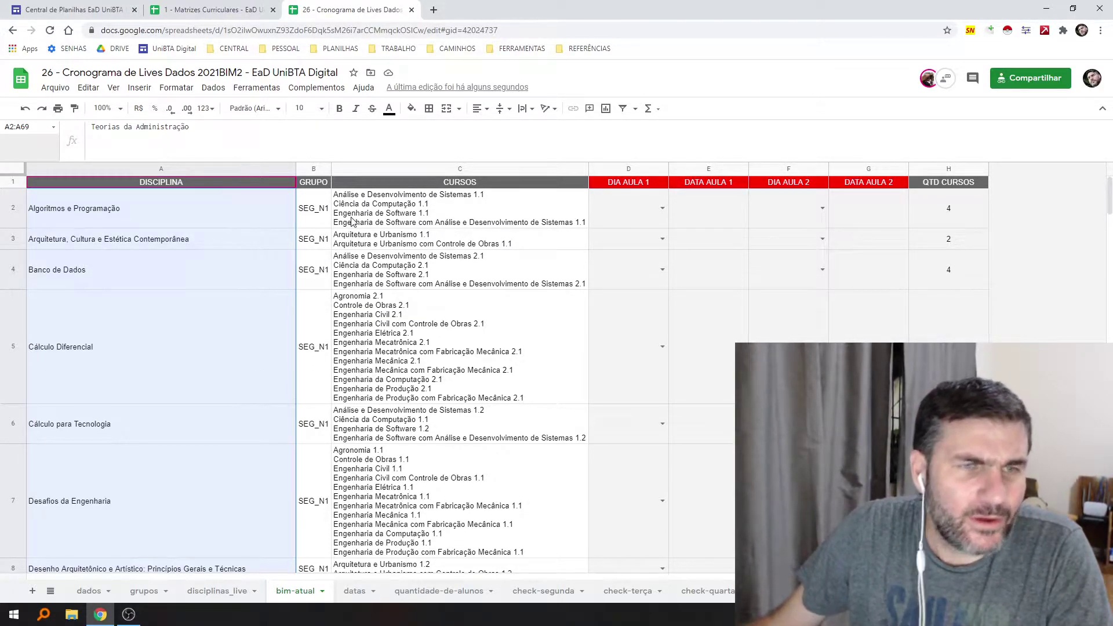
pyautogui.click(105, 217)
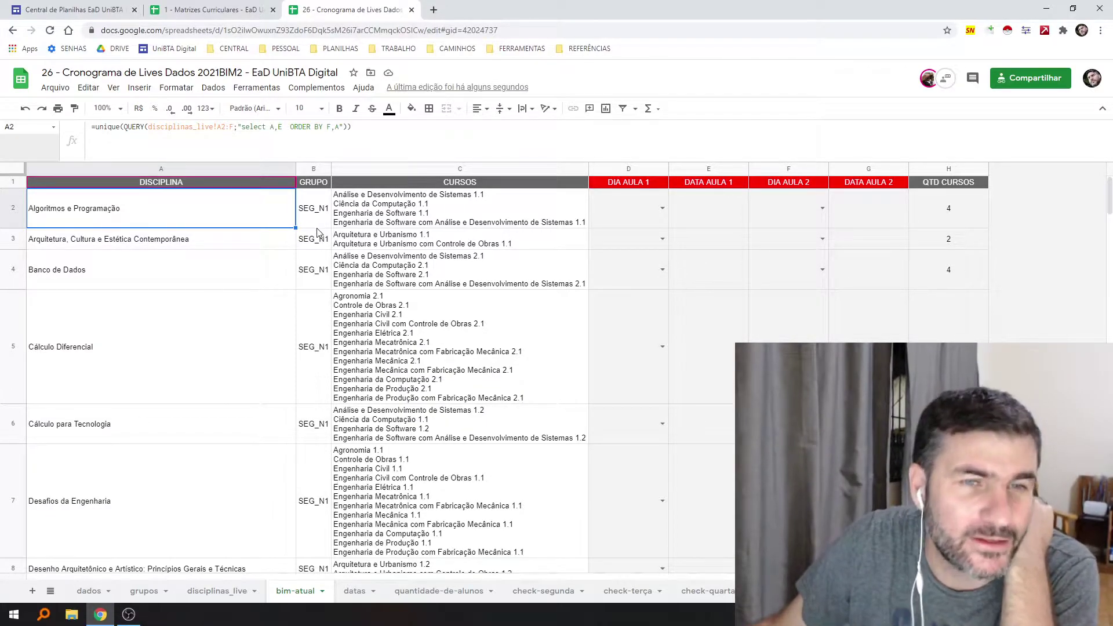
pyautogui.moveTo(324, 217); pyautogui.dragTo(208, 215)
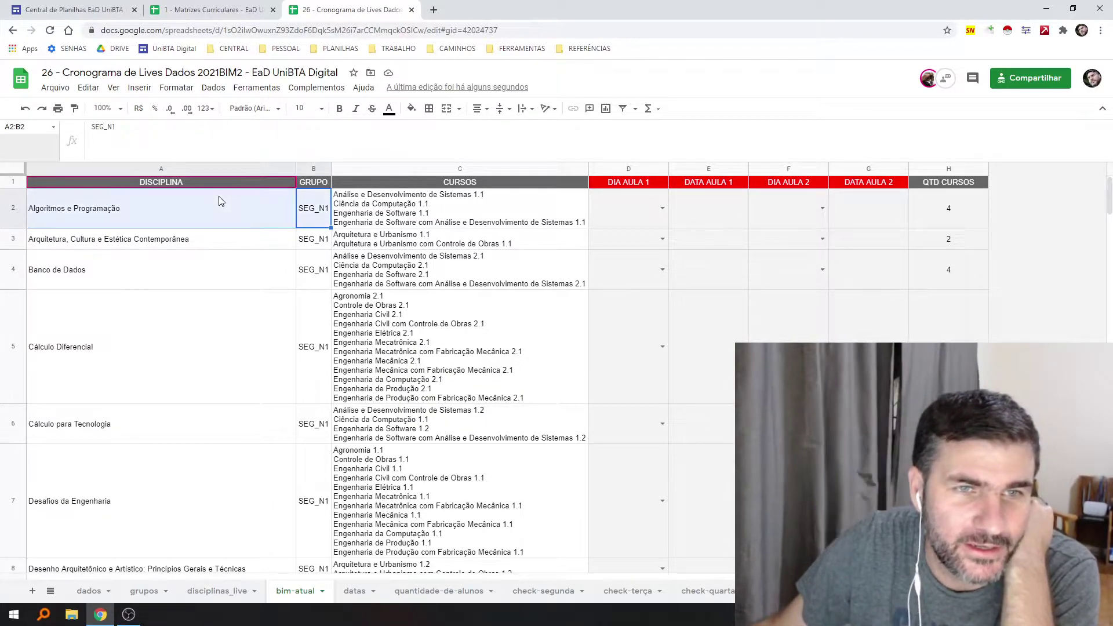
pyautogui.click(208, 215)
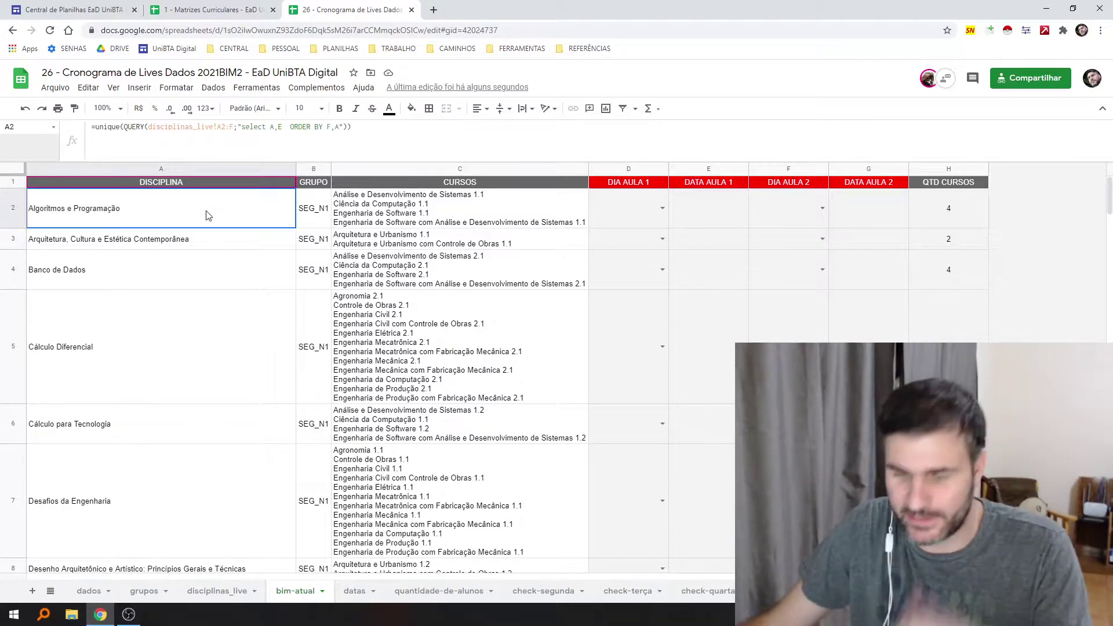
pyautogui.scroll(-2, 220, 267)
pyautogui.scroll(-5, 221, 267)
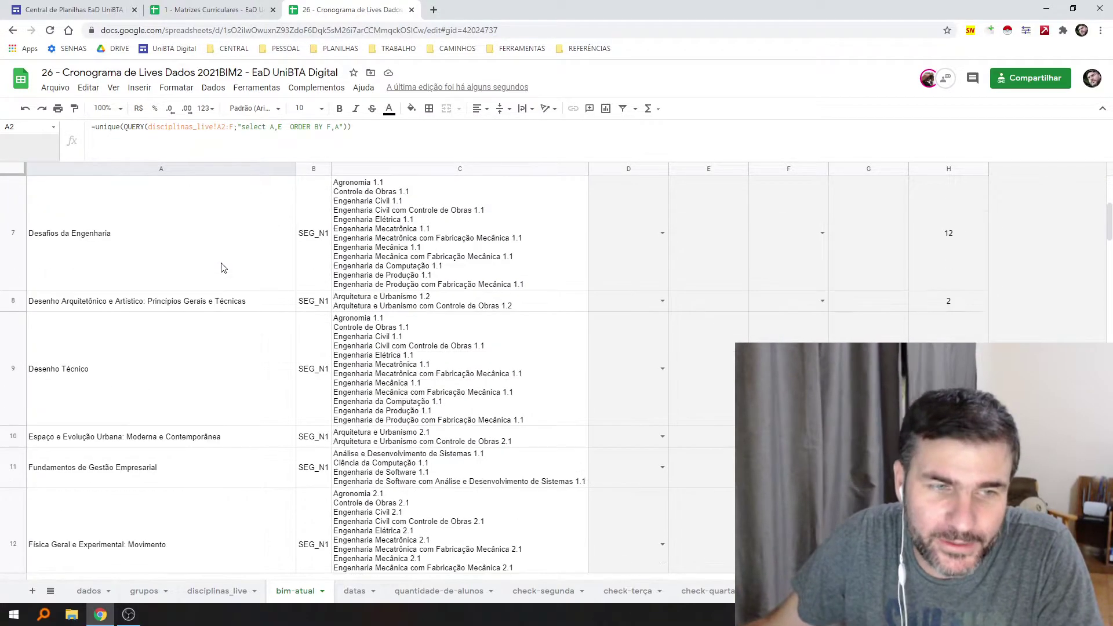
pyautogui.scroll(8, 222, 267)
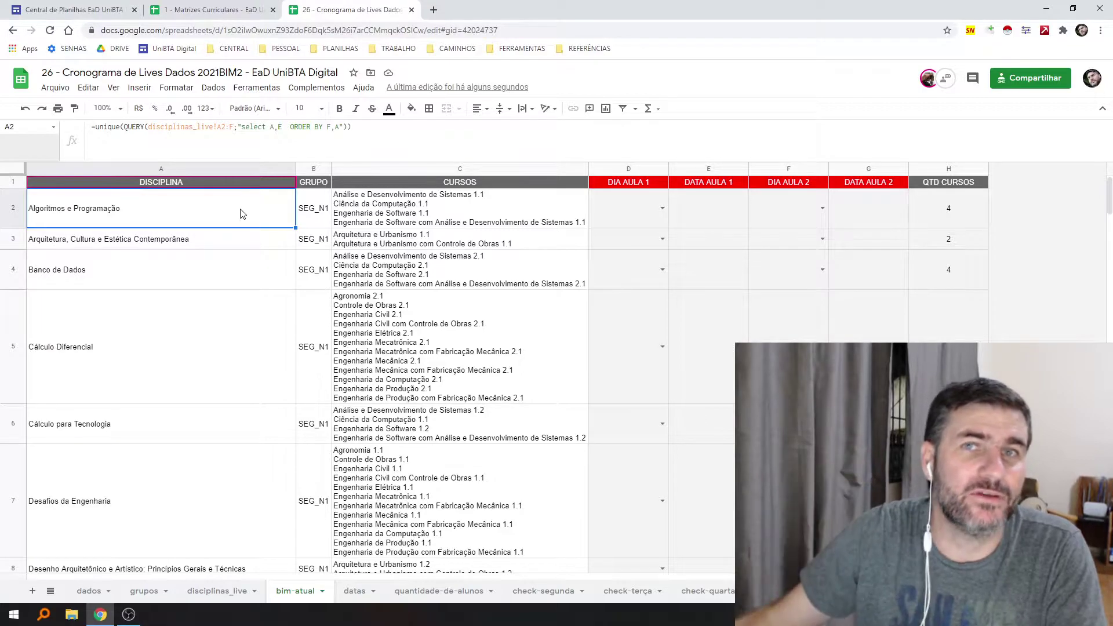
# Copy the whole discipline list A2:A69 on bim-atual
pyautogui.hotkey('ctrl', 'shift', 'Down')
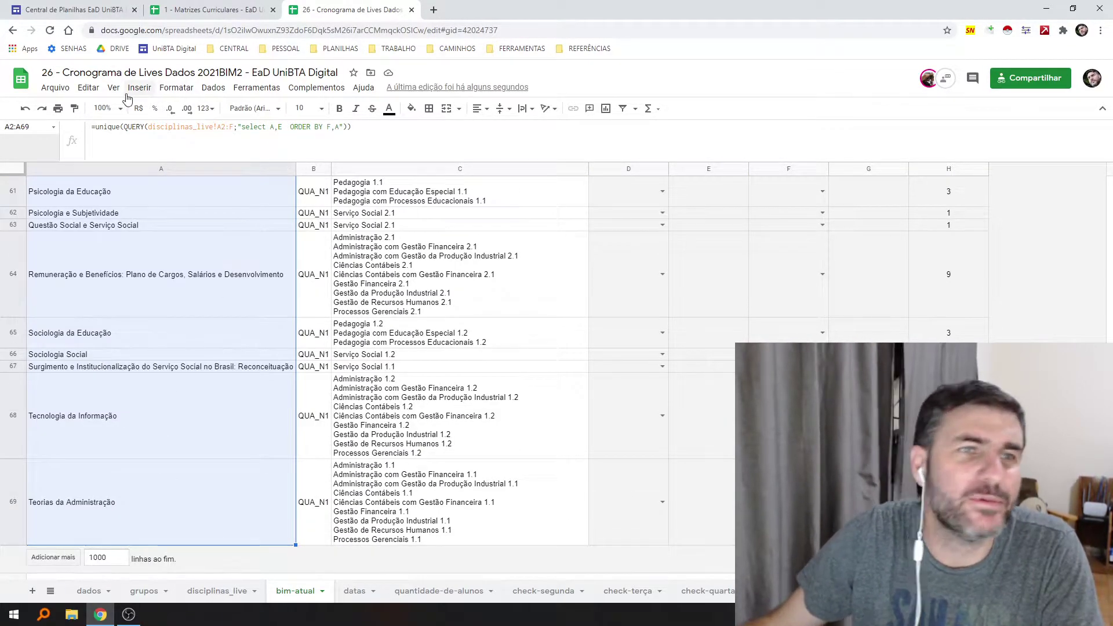
pyautogui.click(89, 88)
pyautogui.click(108, 174)
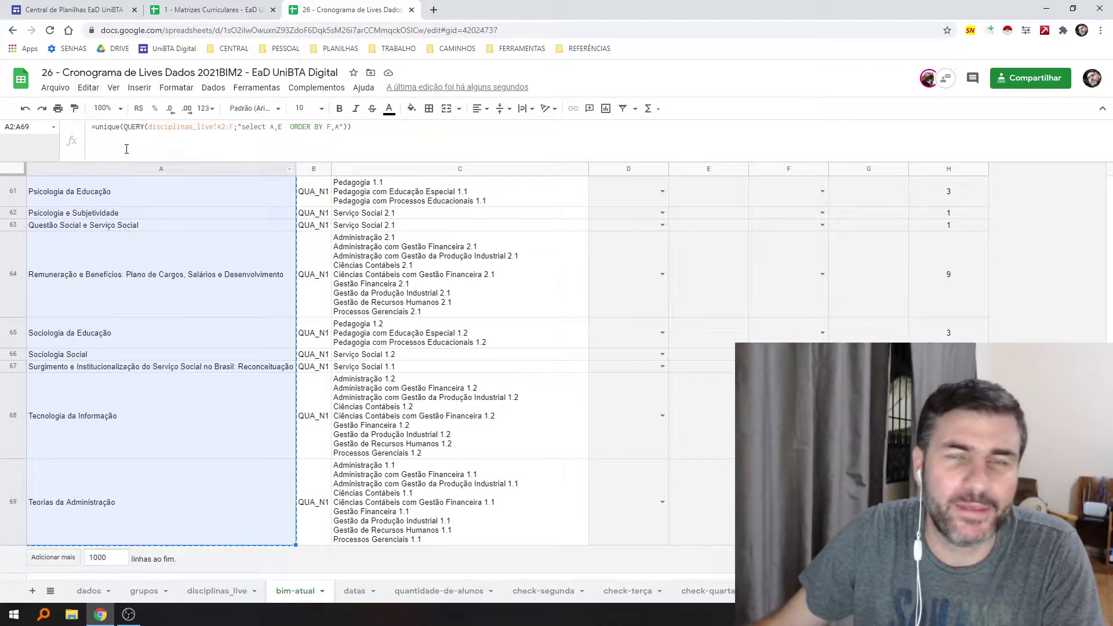
# Open the bookmarked Count Duplicates in a List Online Tool in a new browser tab
pyautogui.click(433, 9)
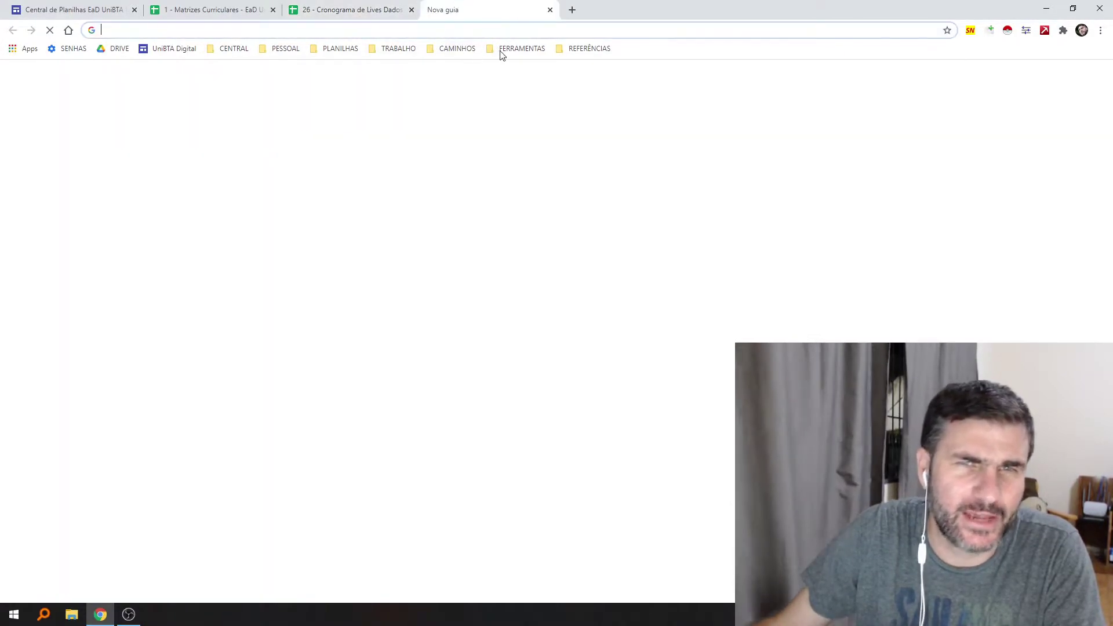
pyautogui.click(502, 52)
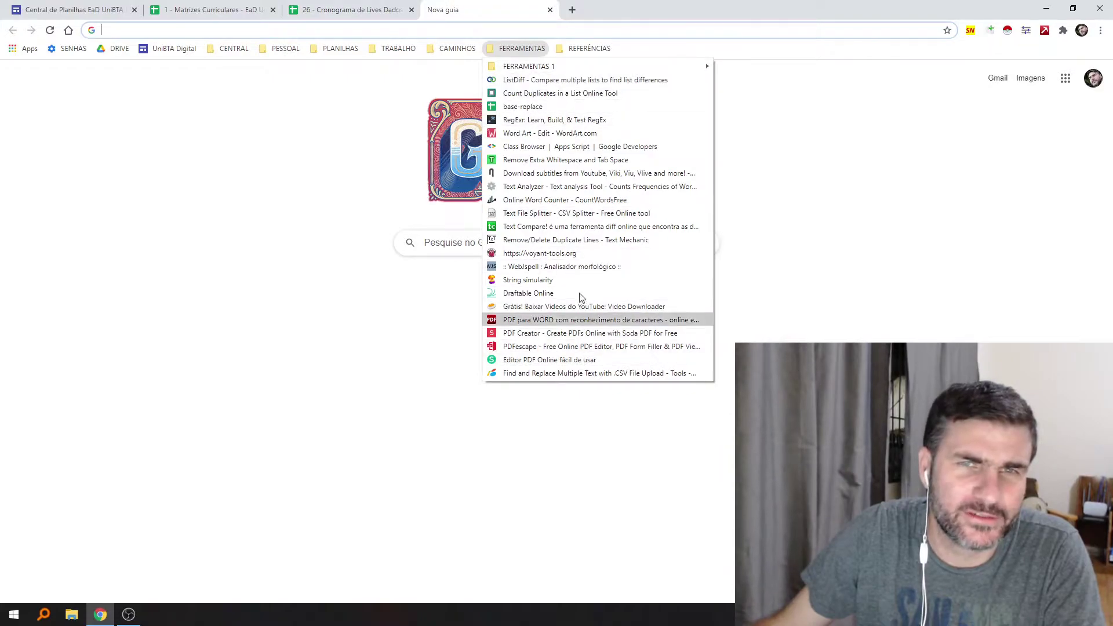
pyautogui.moveTo(550, 68)
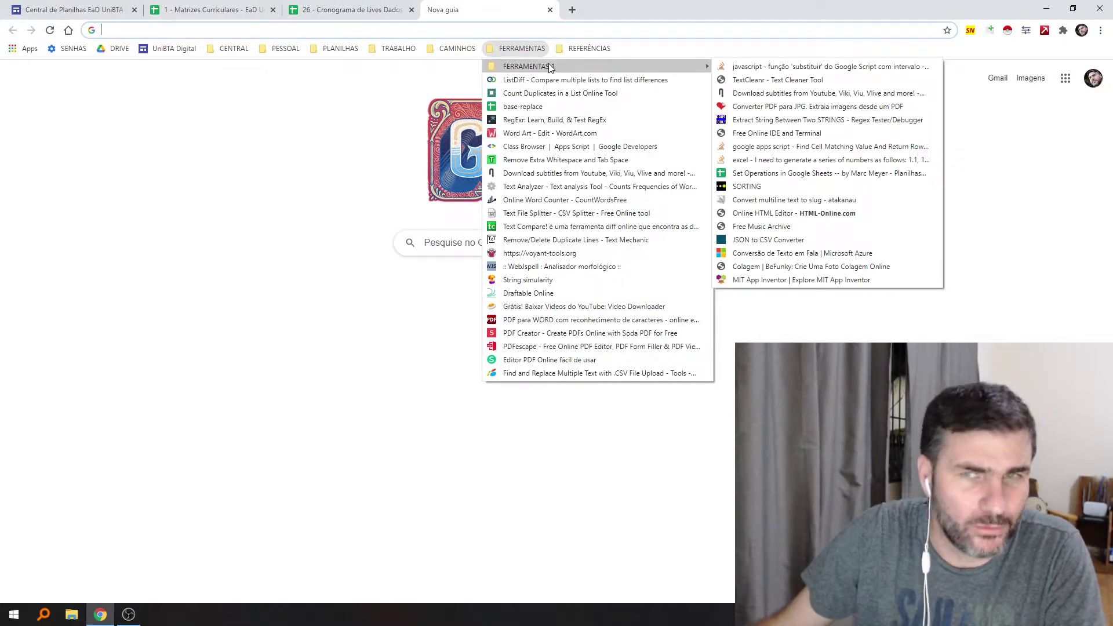
pyautogui.click(525, 95)
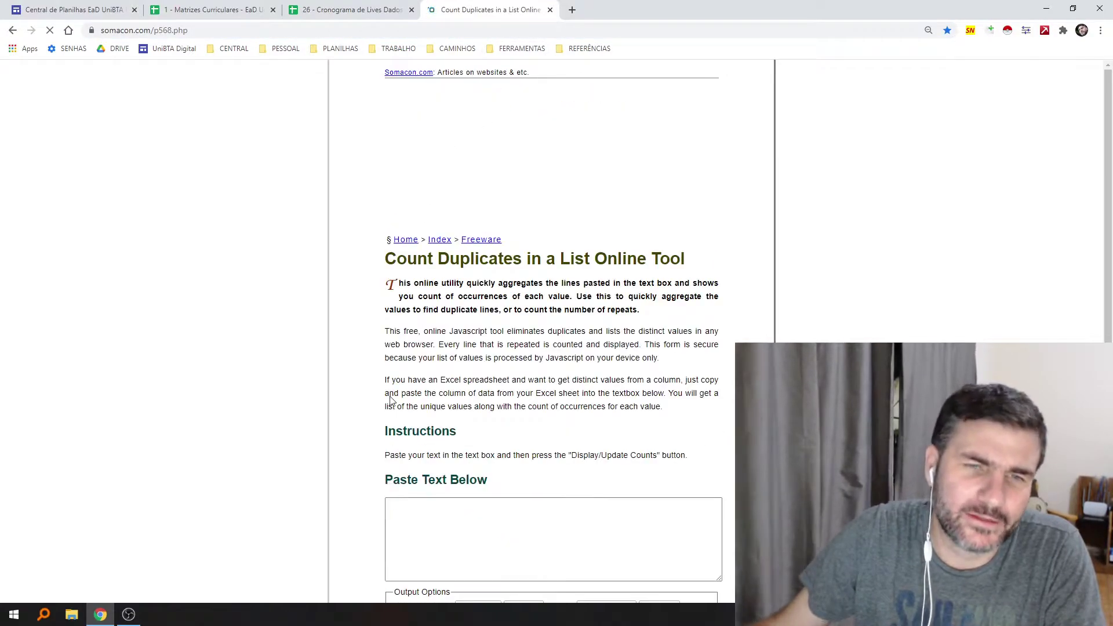
# Paste the copied discipline list into the duplicate counter, display the counts and mark the disciplines that occur more than once
pyautogui.scroll(-3, 300, 452)
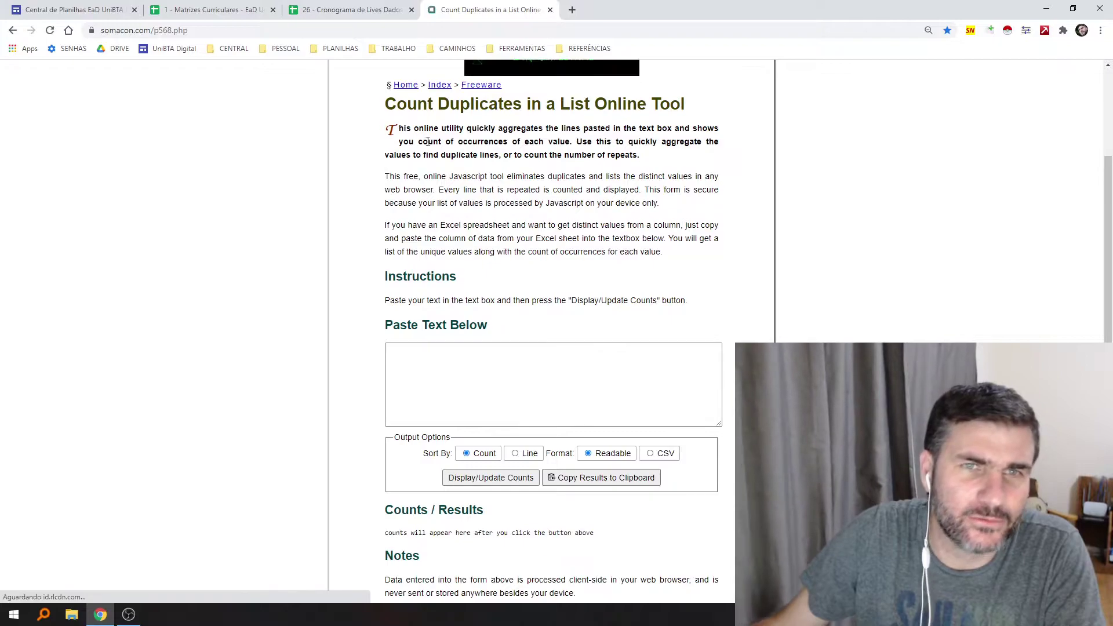
pyautogui.rightClick(438, 373)
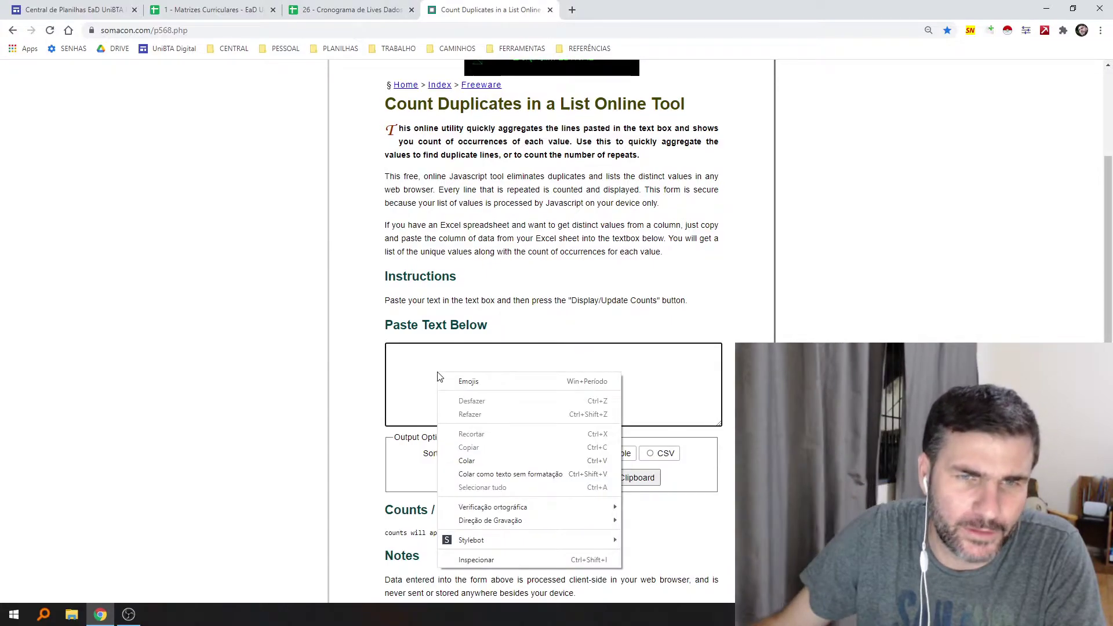
pyautogui.click(499, 456)
pyautogui.scroll(-2, 835, 293)
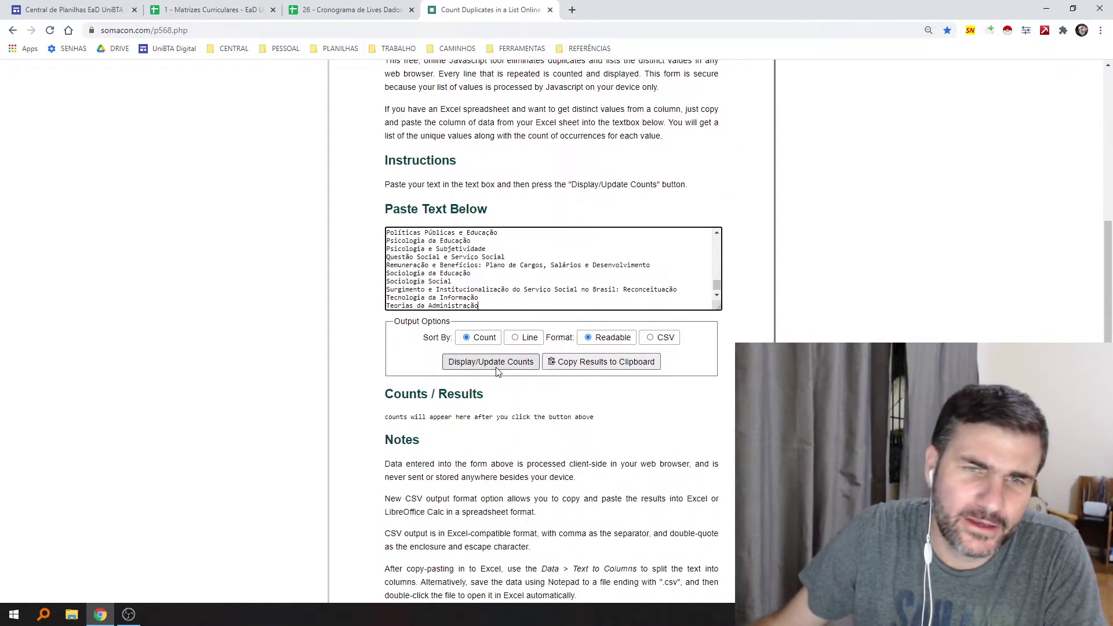
pyautogui.click(488, 362)
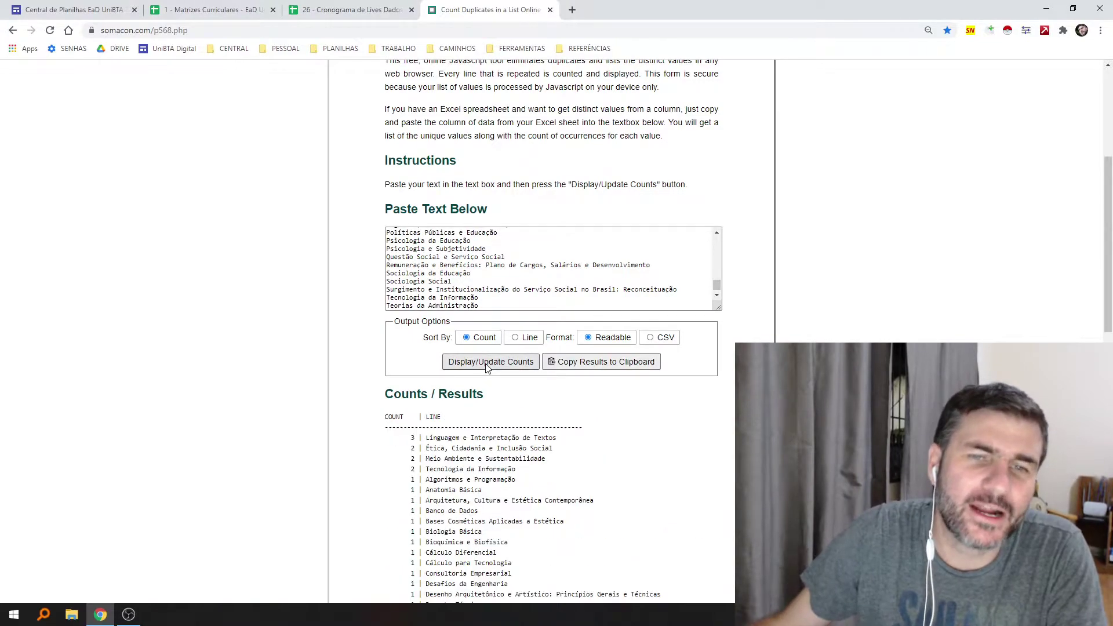
pyautogui.scroll(-2, 374, 407)
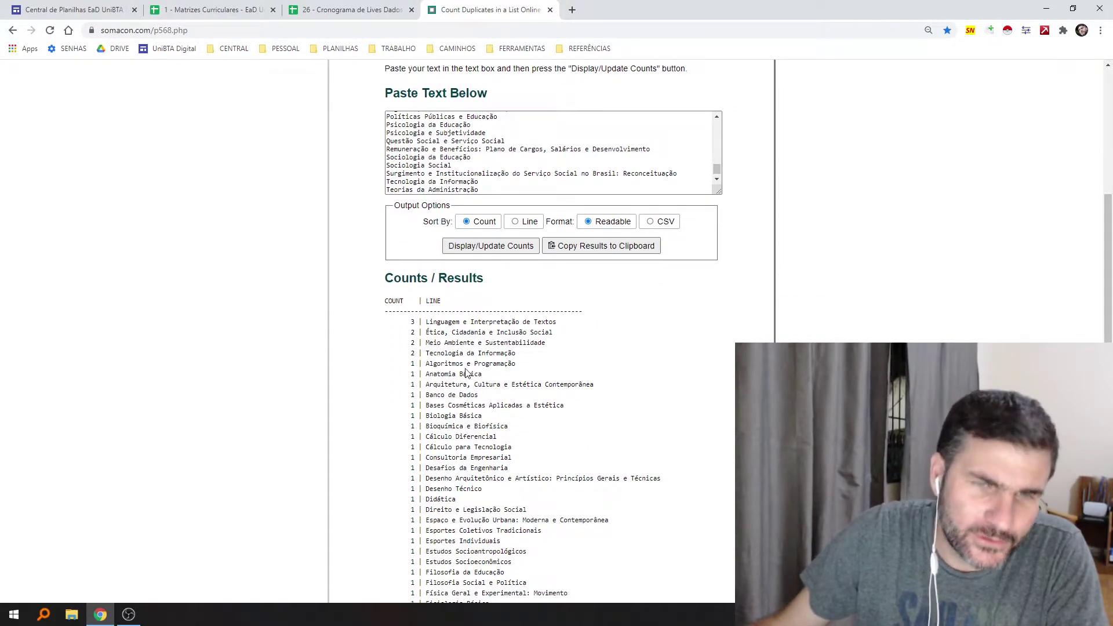
pyautogui.moveTo(516, 354); pyautogui.dragTo(402, 325)
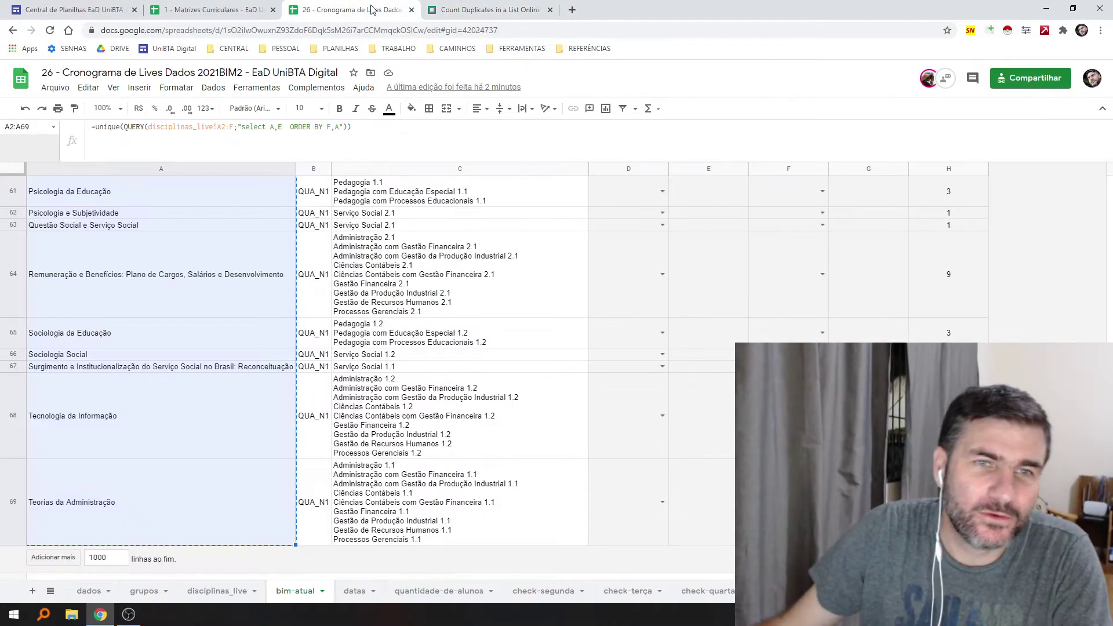
# Return to the Cronograma de Lives spreadsheet and review bim-atual's disciplines and their groups from the end of the list up to the headers
pyautogui.click(267, 278)
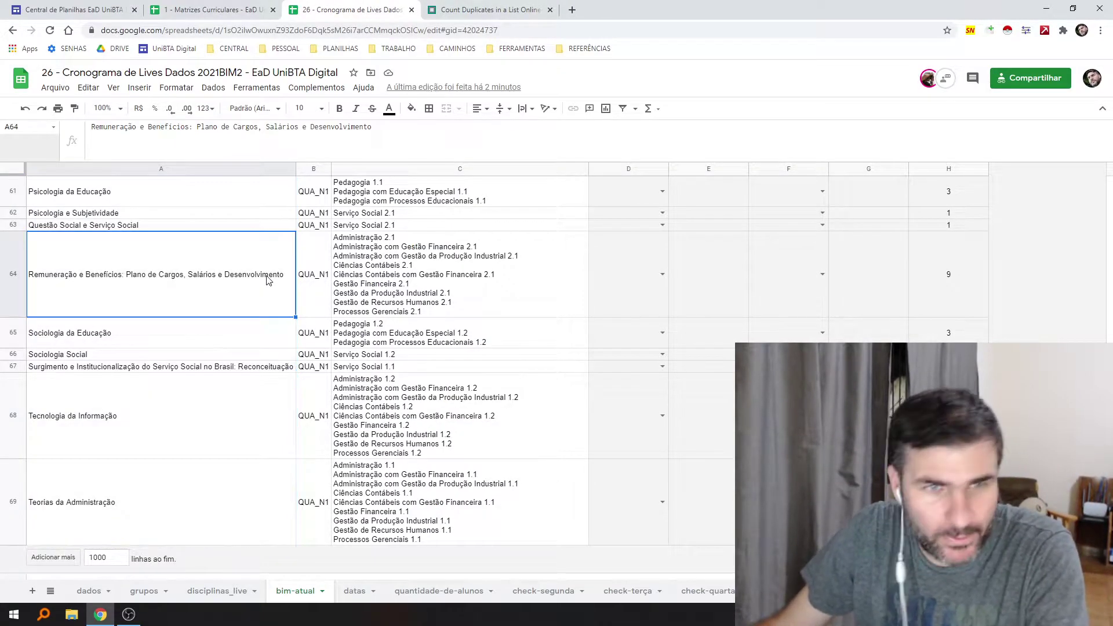
pyautogui.scroll(6, 268, 273)
pyautogui.scroll(3, 268, 264)
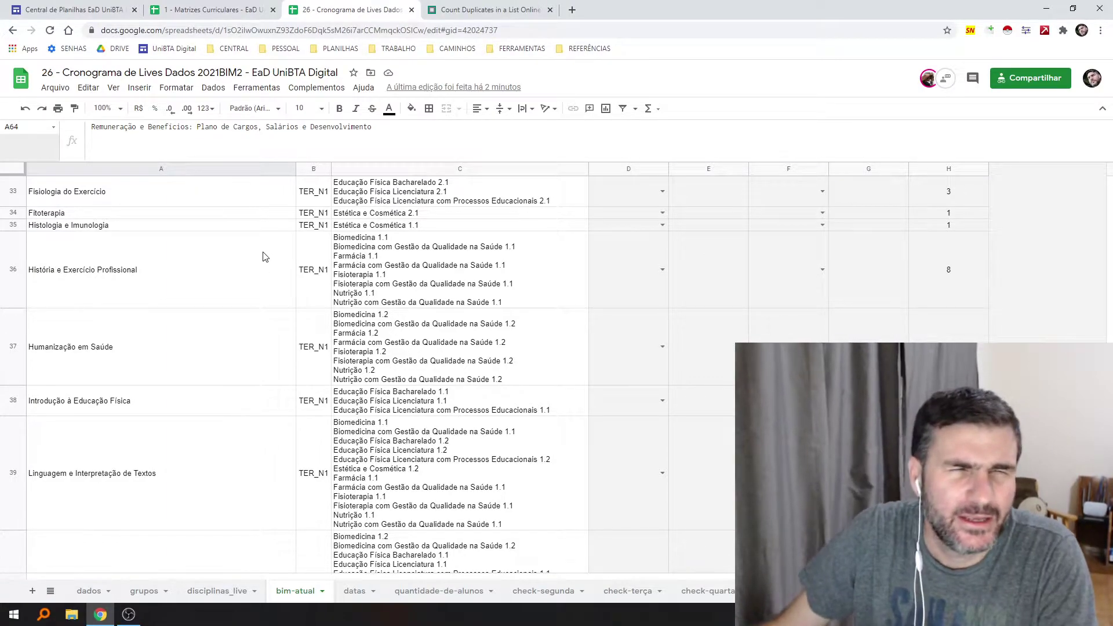
pyautogui.scroll(15, 265, 255)
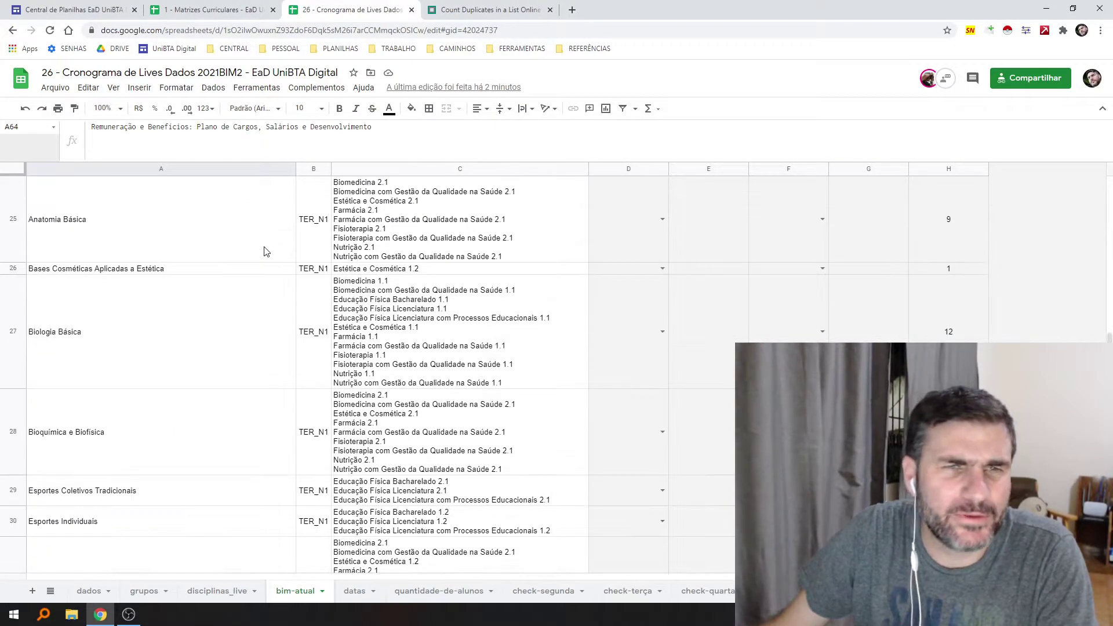
pyautogui.scroll(2, 266, 252)
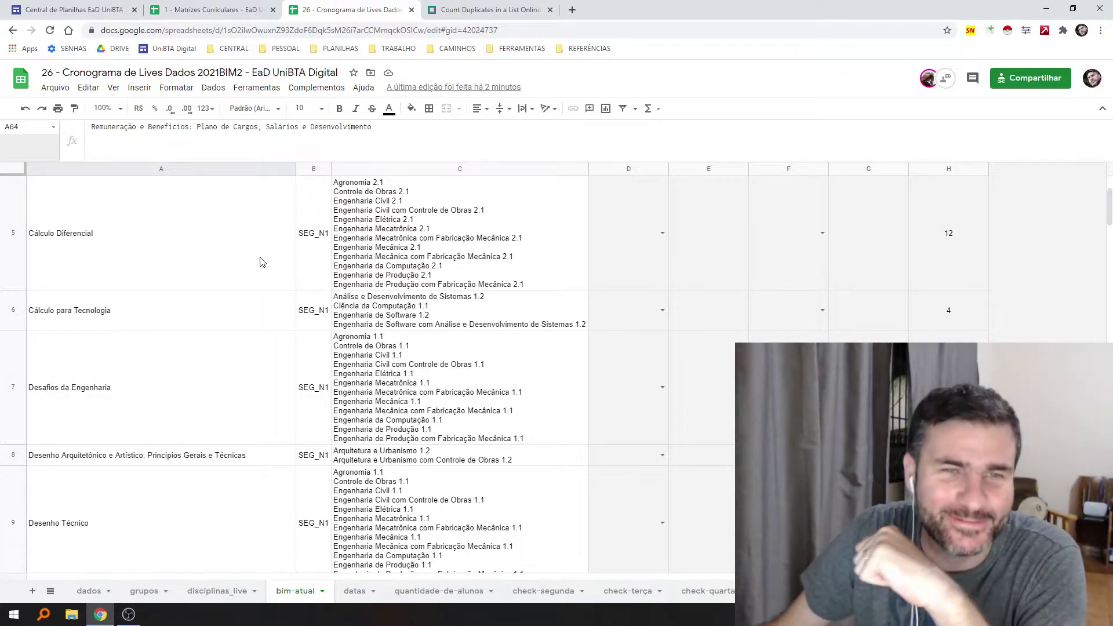
pyautogui.scroll(3, 308, 256)
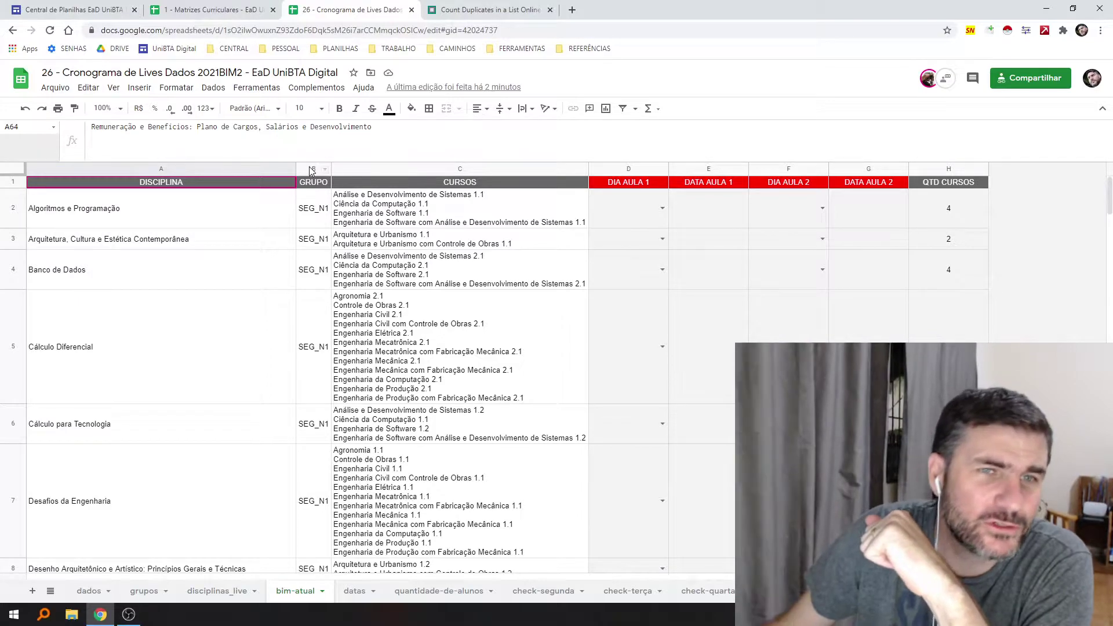
pyautogui.moveTo(307, 173); pyautogui.dragTo(239, 174)
# Examine the JOIN and FILTER formulas in CURSOS cells C2 and C6 against the discipline in A6
pyautogui.click(365, 197)
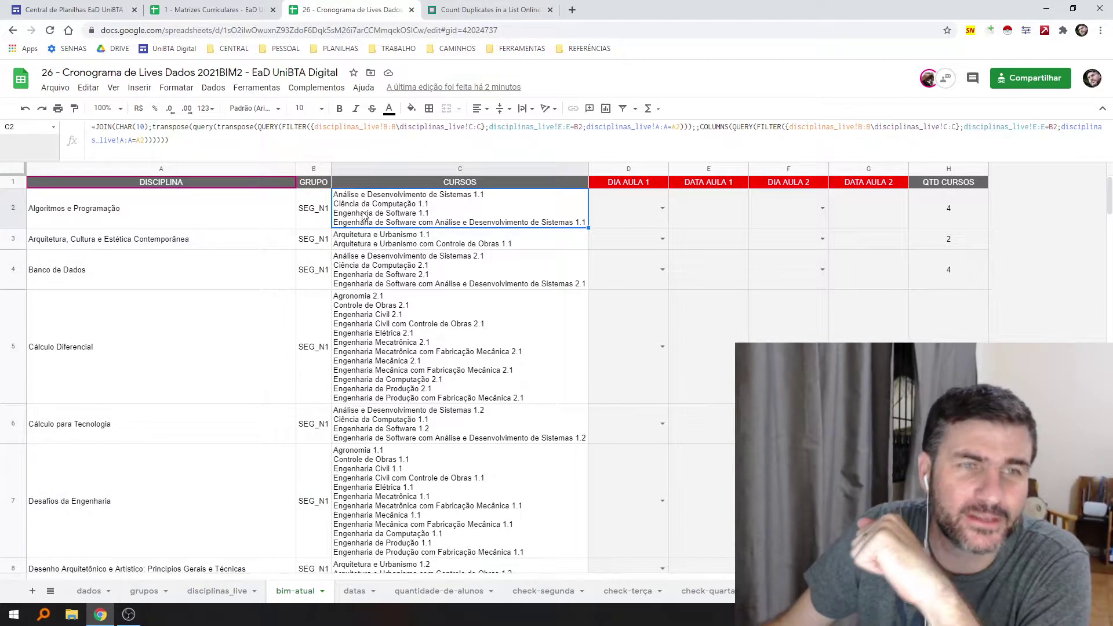
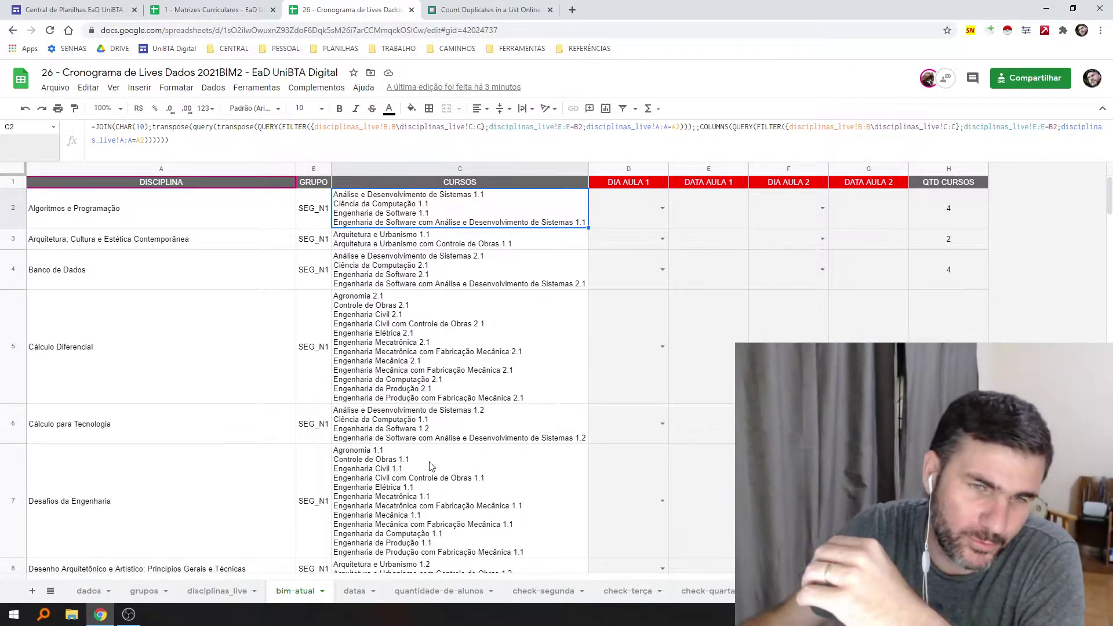
pyautogui.click(388, 420)
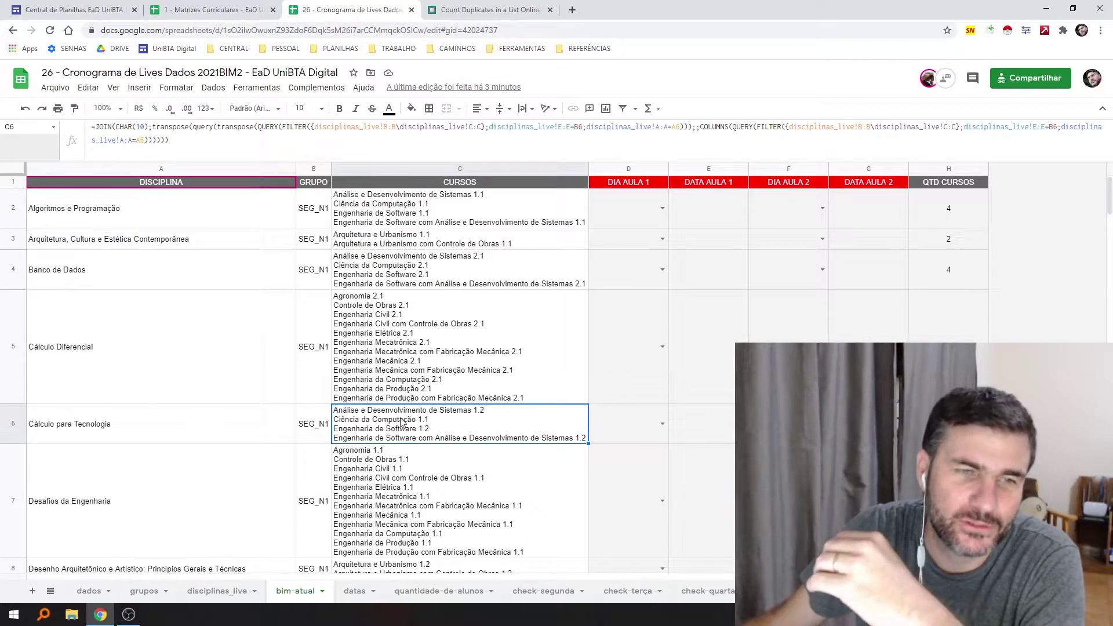
pyautogui.click(165, 427)
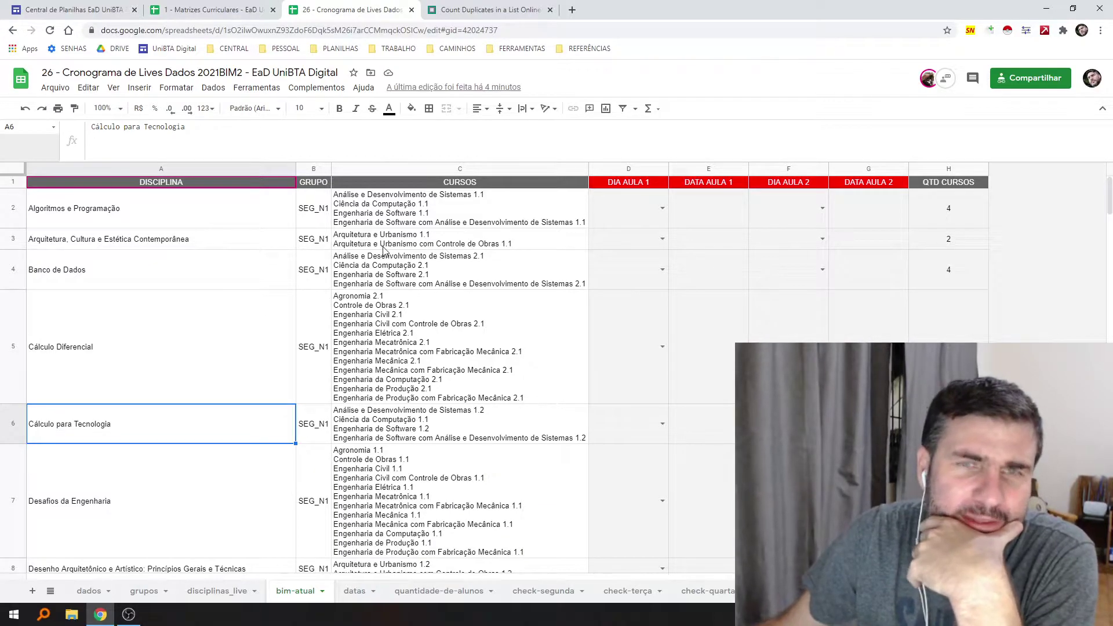
pyautogui.click(414, 215)
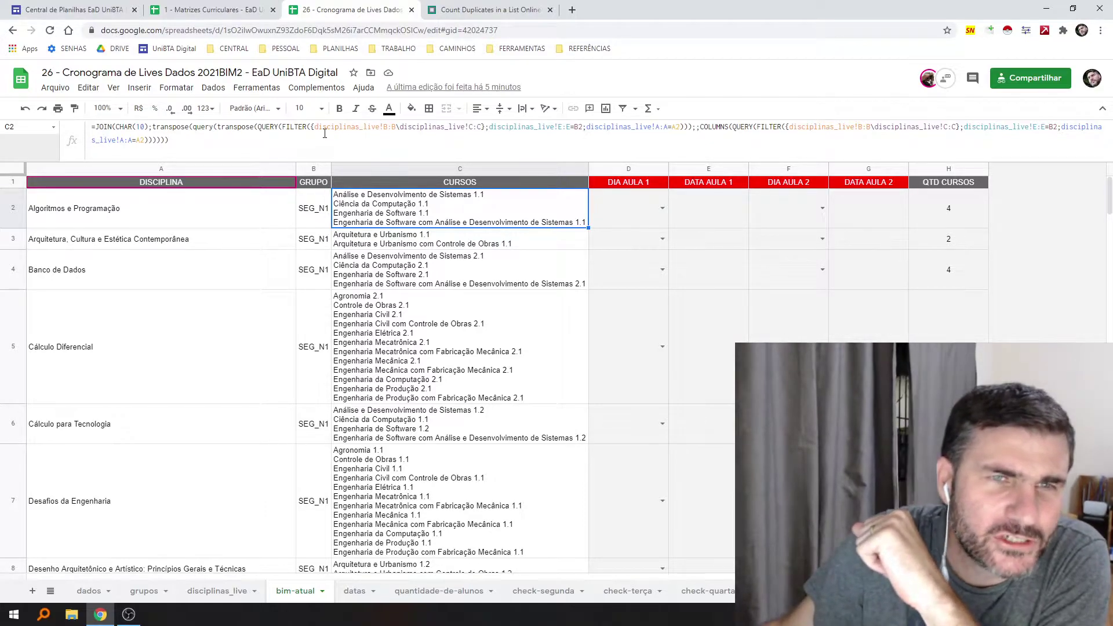
# Compare the disciplinas_live source list with bim-atual's discipline formula in A2 and CURSOS formula in C2
pyautogui.click(217, 591)
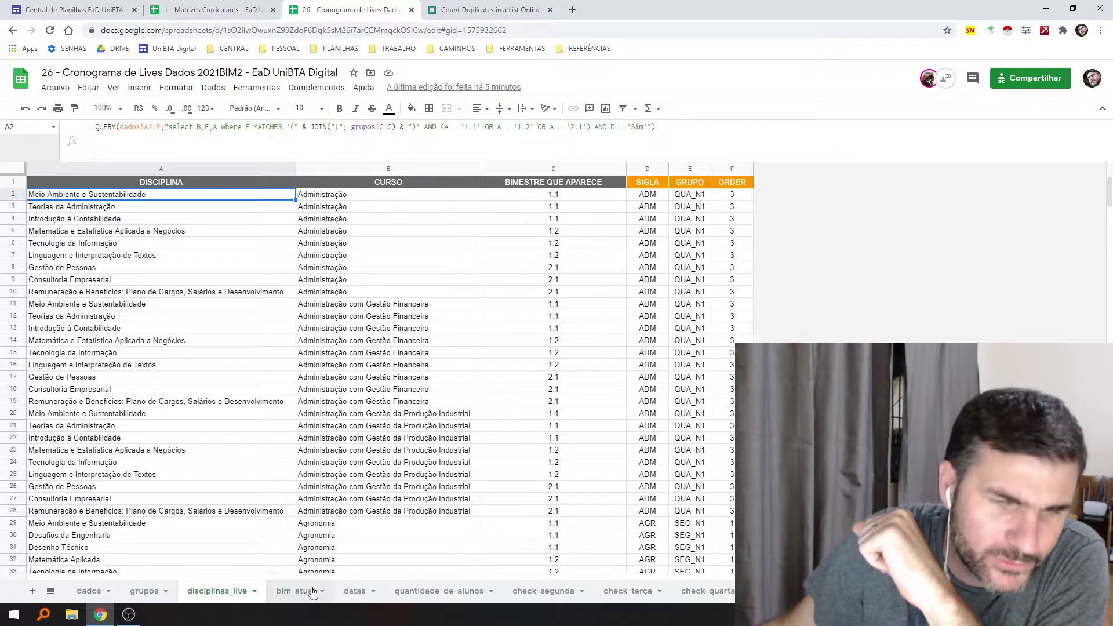
pyautogui.click(295, 591)
pyautogui.click(145, 224)
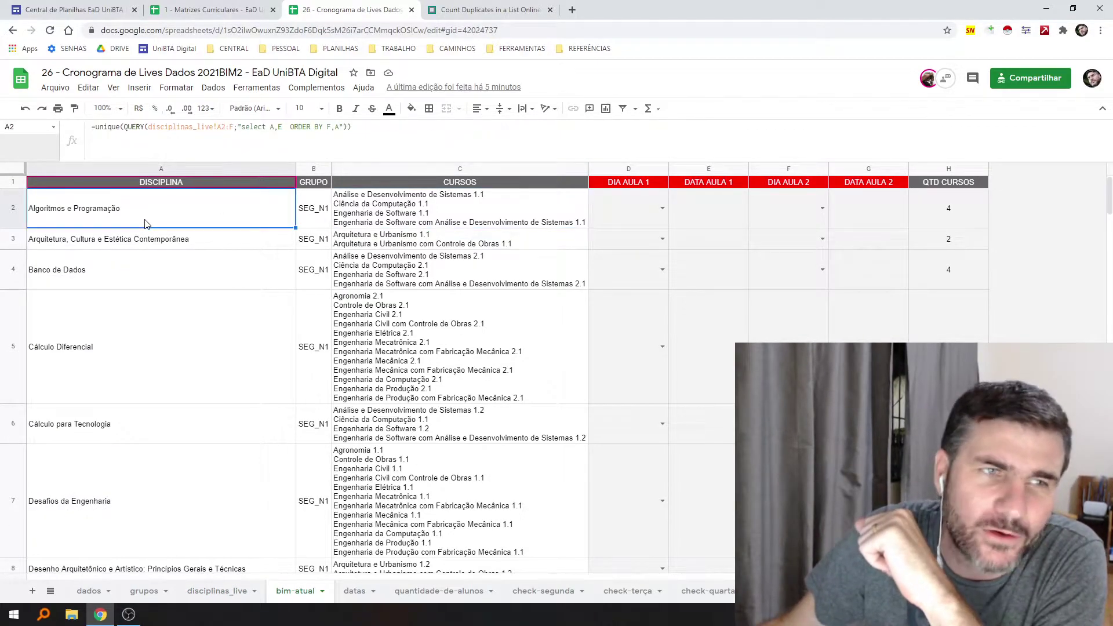
pyautogui.click(367, 208)
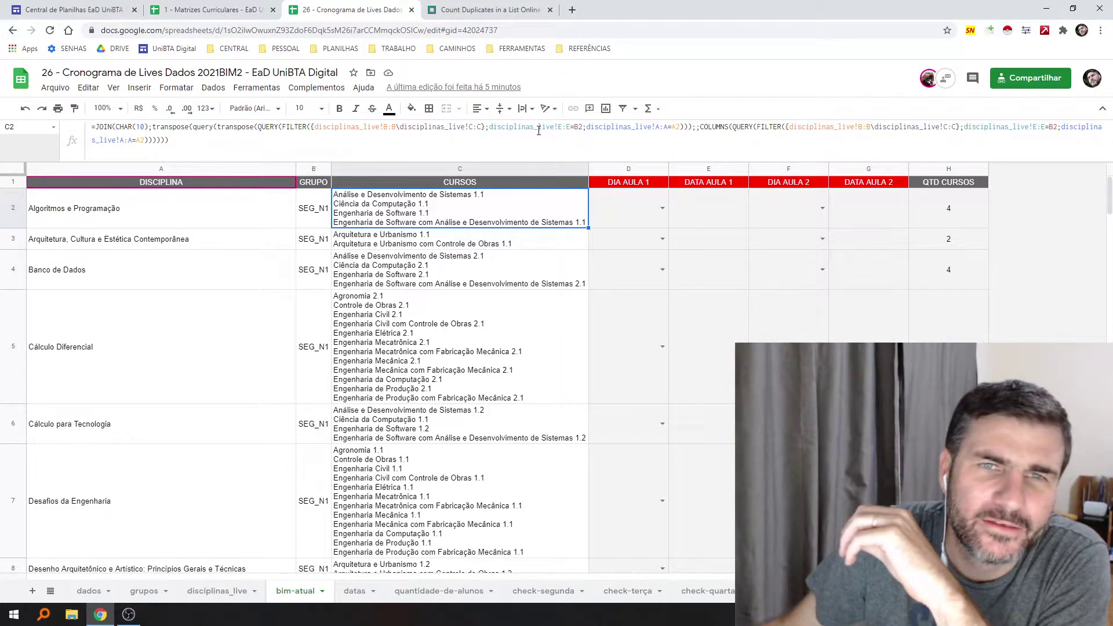
# Examine the group and discipline conditions and the COLUMNS part of the C2 formula against disciplinas_live, leaving the formula unedited
pyautogui.click(490, 128)
pyautogui.moveTo(490, 128); pyautogui.dragTo(583, 130)
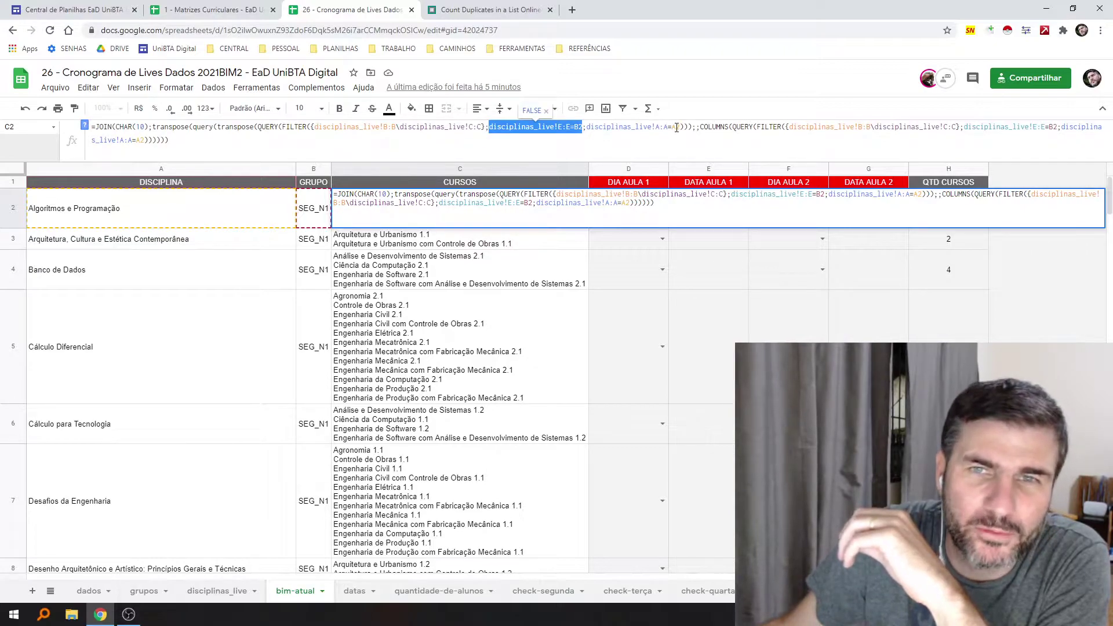
pyautogui.moveTo(682, 129); pyautogui.dragTo(587, 128)
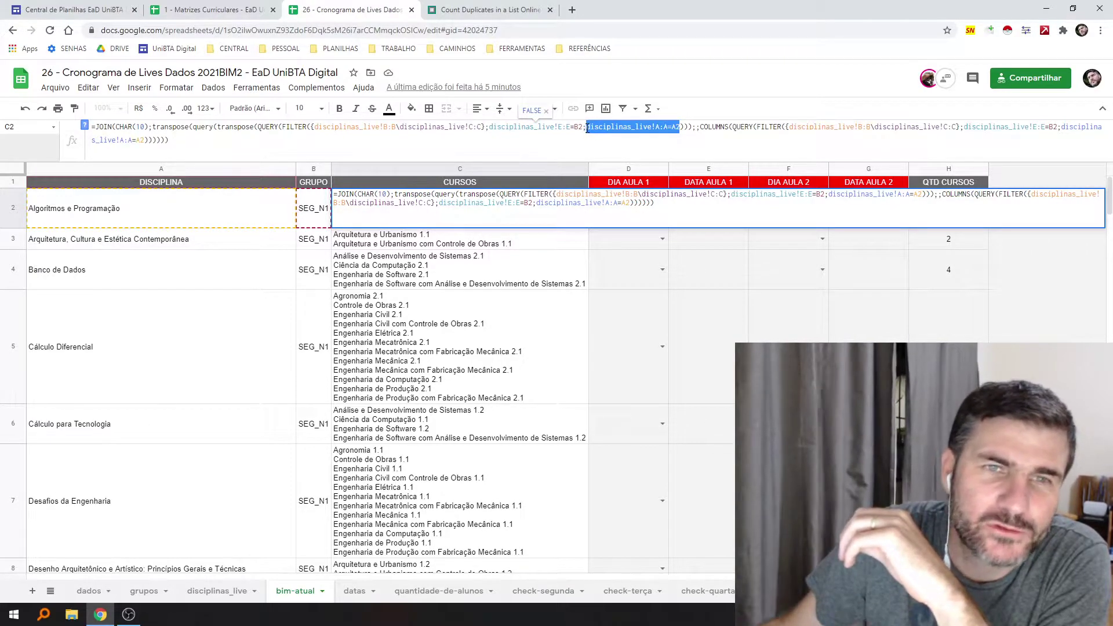
pyautogui.click(231, 603)
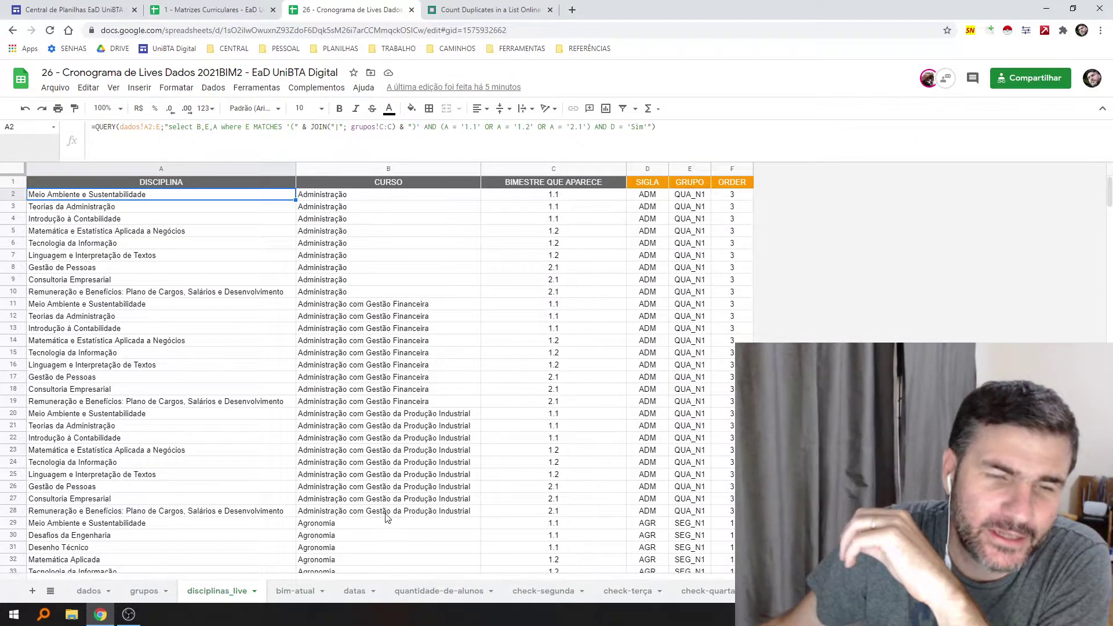
pyautogui.click(294, 601)
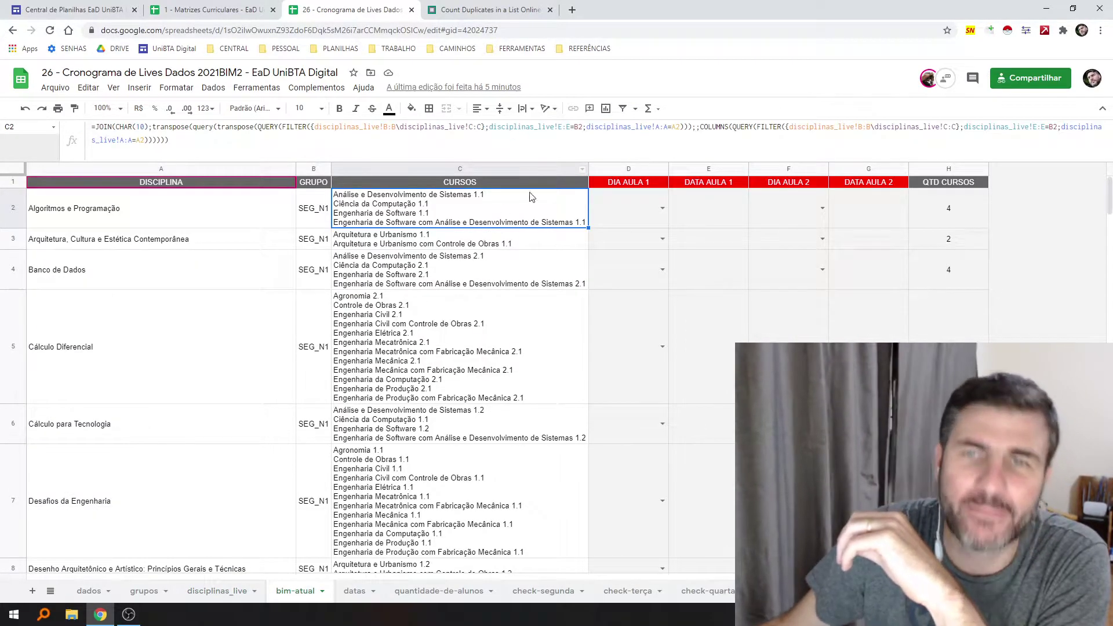
pyautogui.doubleClick(710, 128)
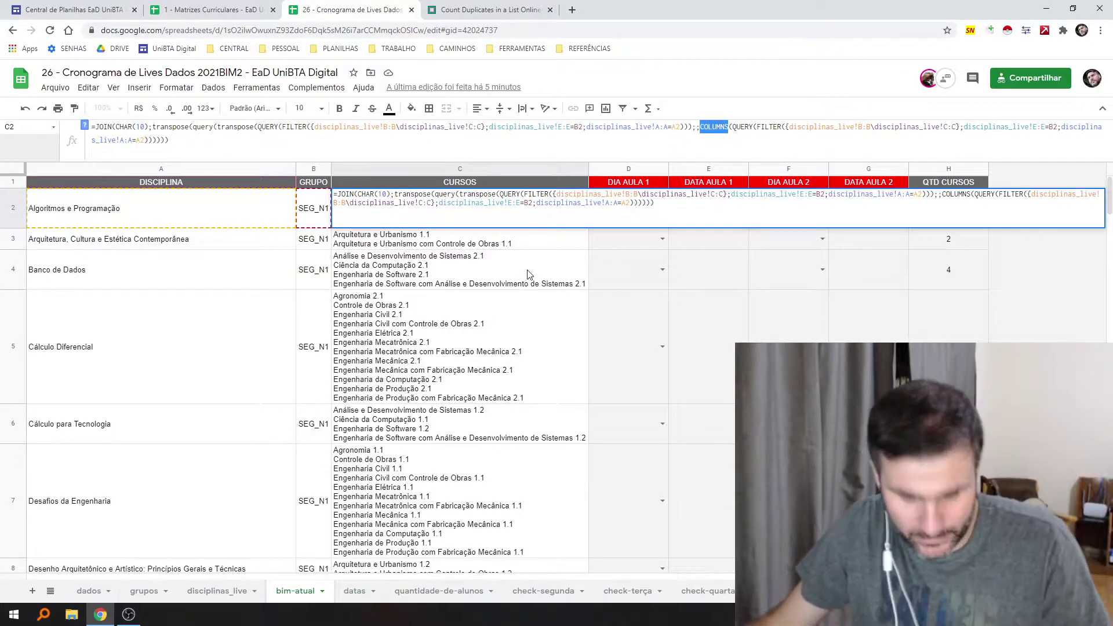
pyautogui.press('Escape')
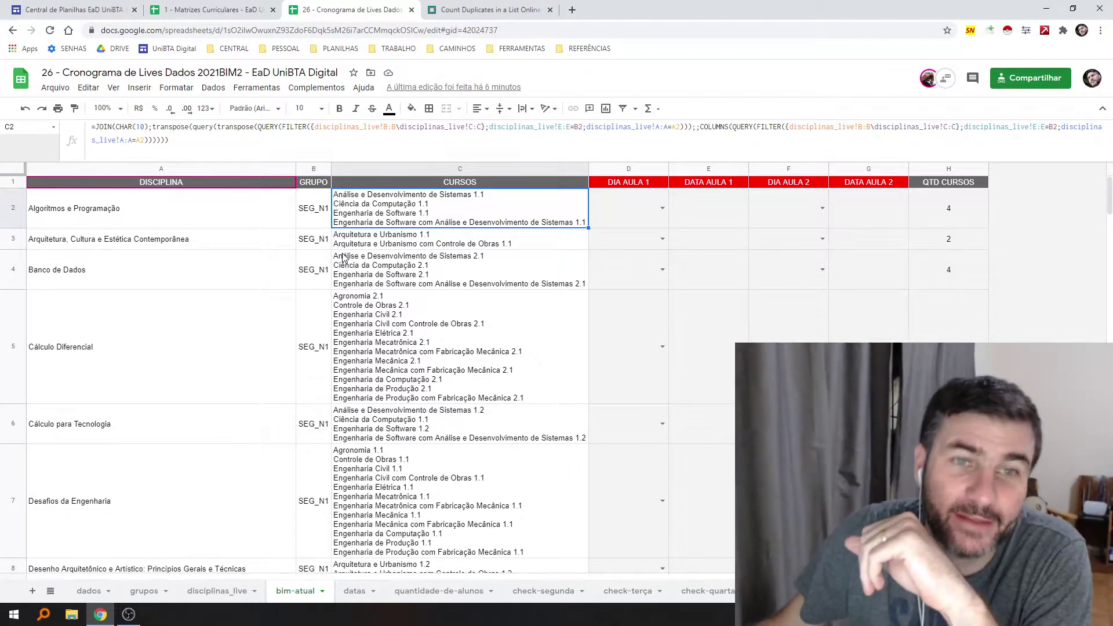
# Review bim-atual's group and discipline cells B2 and A2 and the discipline list down to its last row
pyautogui.click(322, 221)
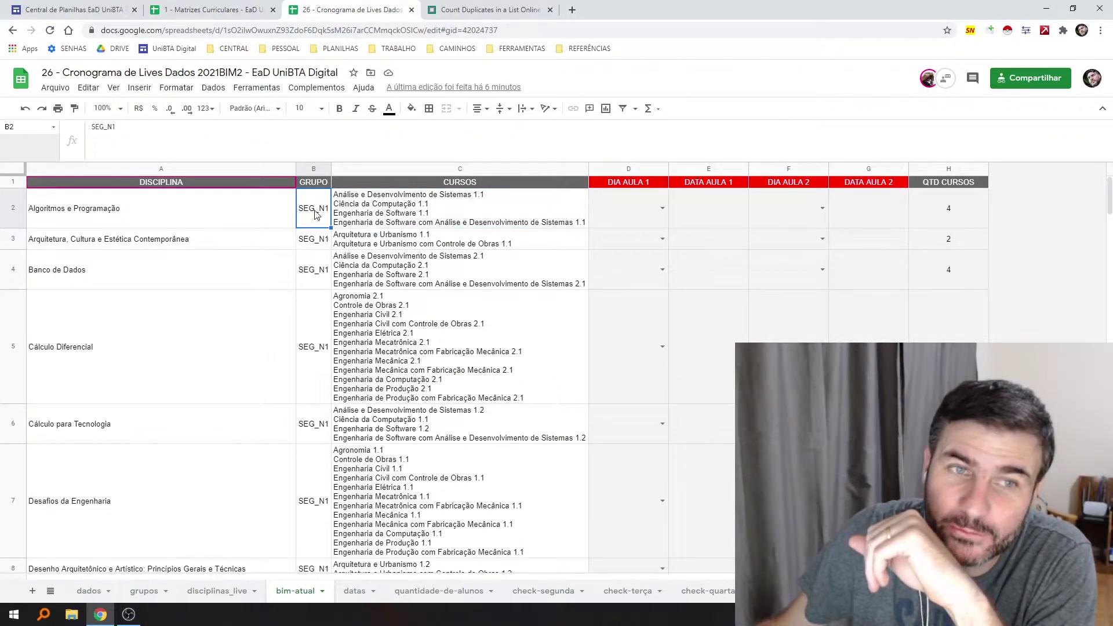
pyautogui.click(244, 221)
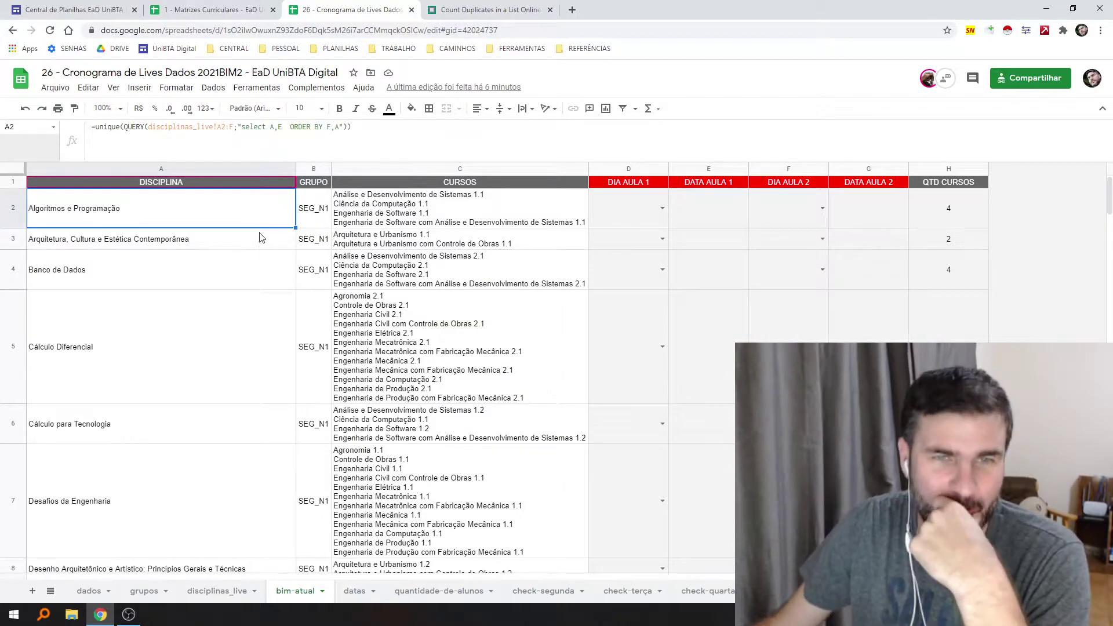
pyautogui.scroll(-20, 259, 234)
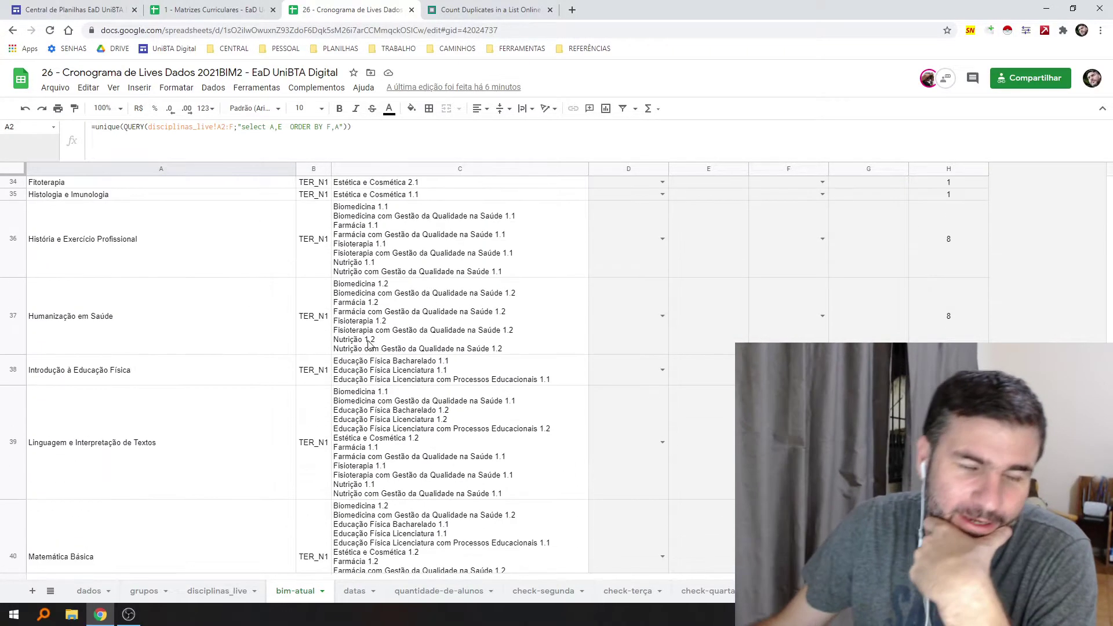
pyautogui.scroll(-15, 369, 342)
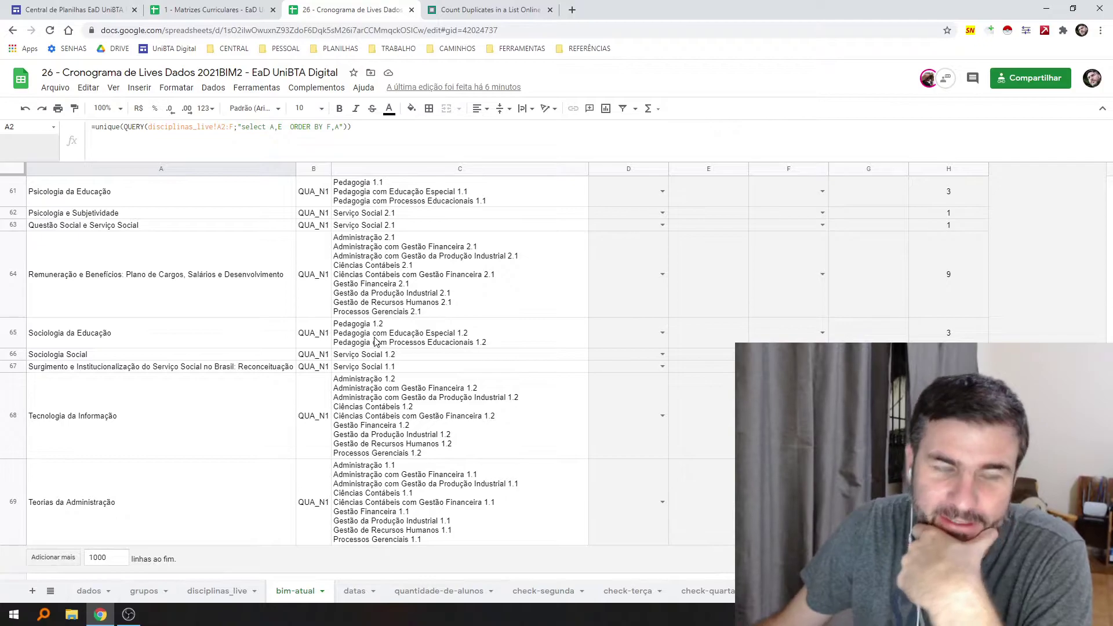
pyautogui.scroll(20, 450, 356)
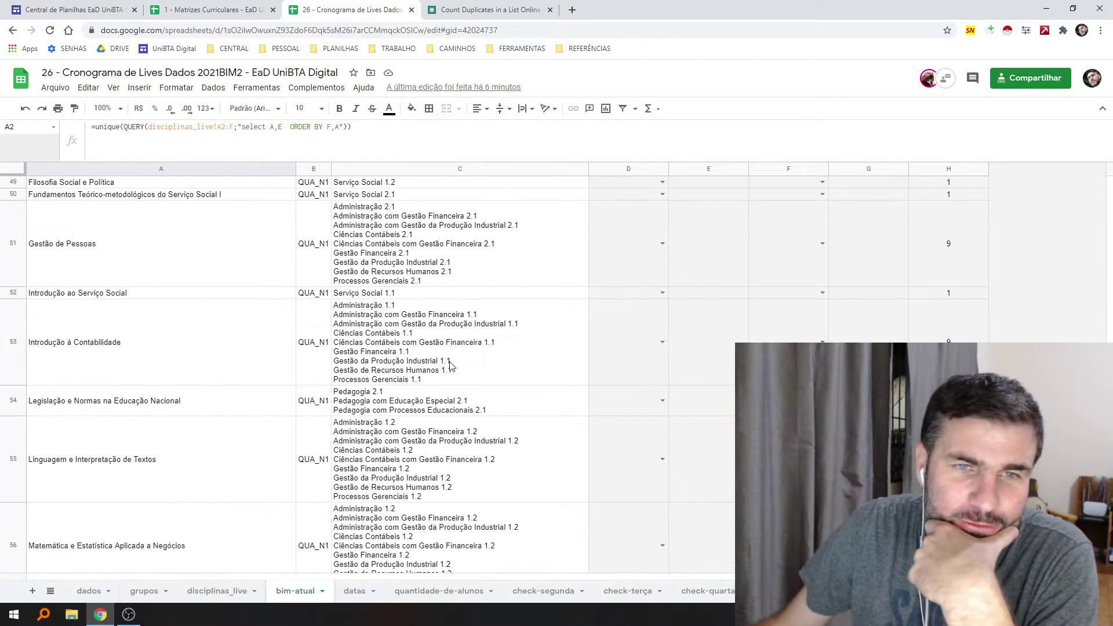
pyautogui.scroll(15, 450, 365)
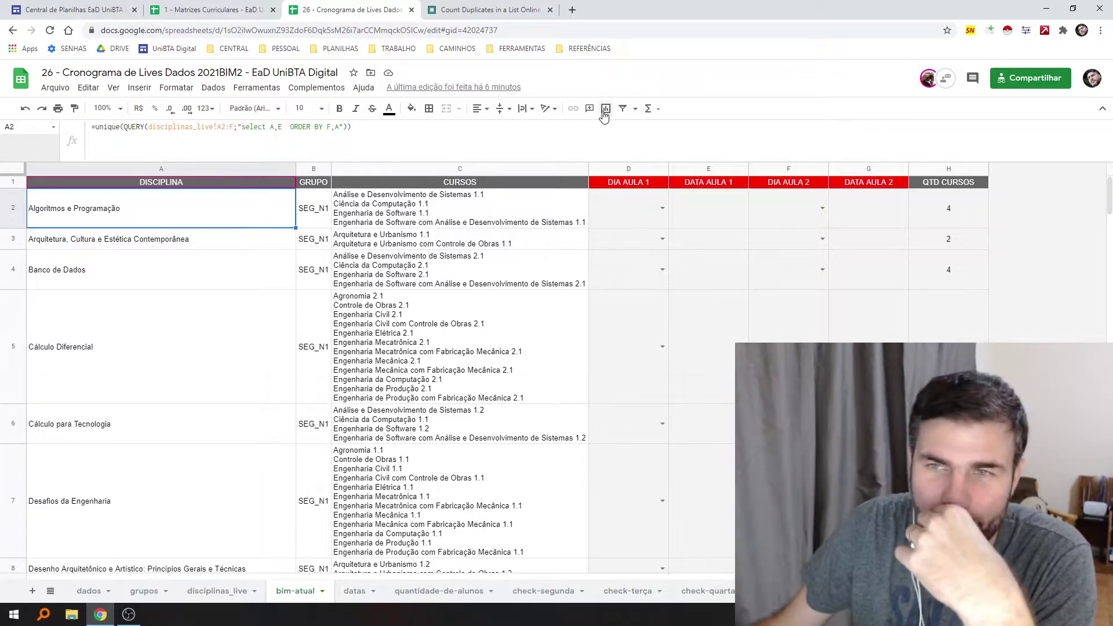
# Go through the DIA AULA 1, DATA AULA 1, DIA AULA 2 and DATA AULA 2 columns of bim-atual one by one
pyautogui.click(650, 169)
pyautogui.click(700, 169)
pyautogui.click(777, 167)
pyautogui.click(849, 163)
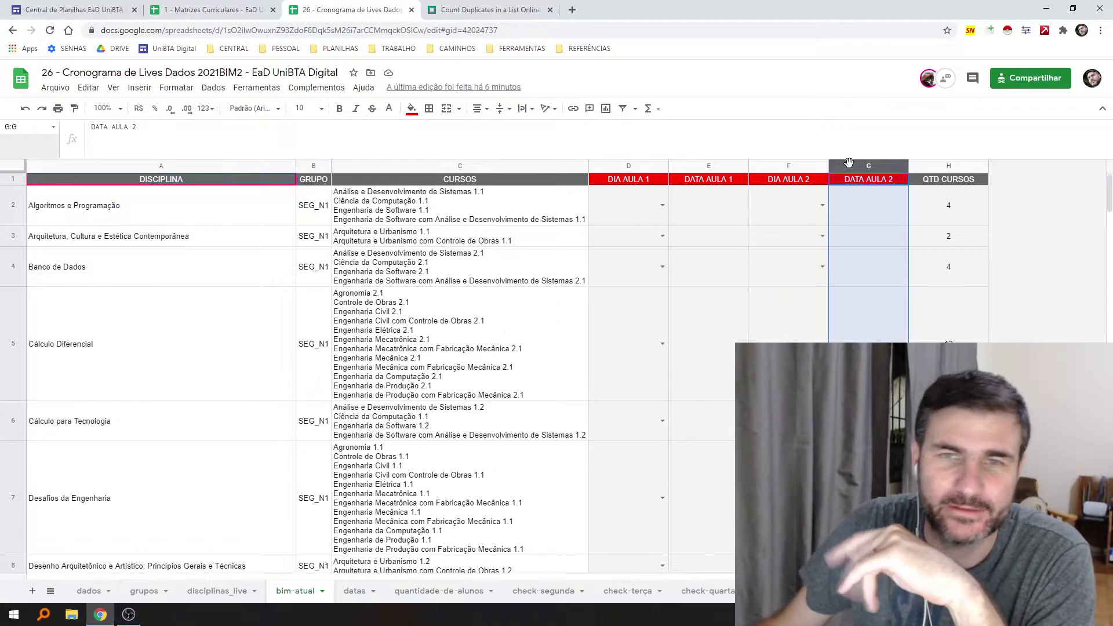
# Examine the QTD CURSOS counting formula in H2 against the course list in C2
pyautogui.click(965, 211)
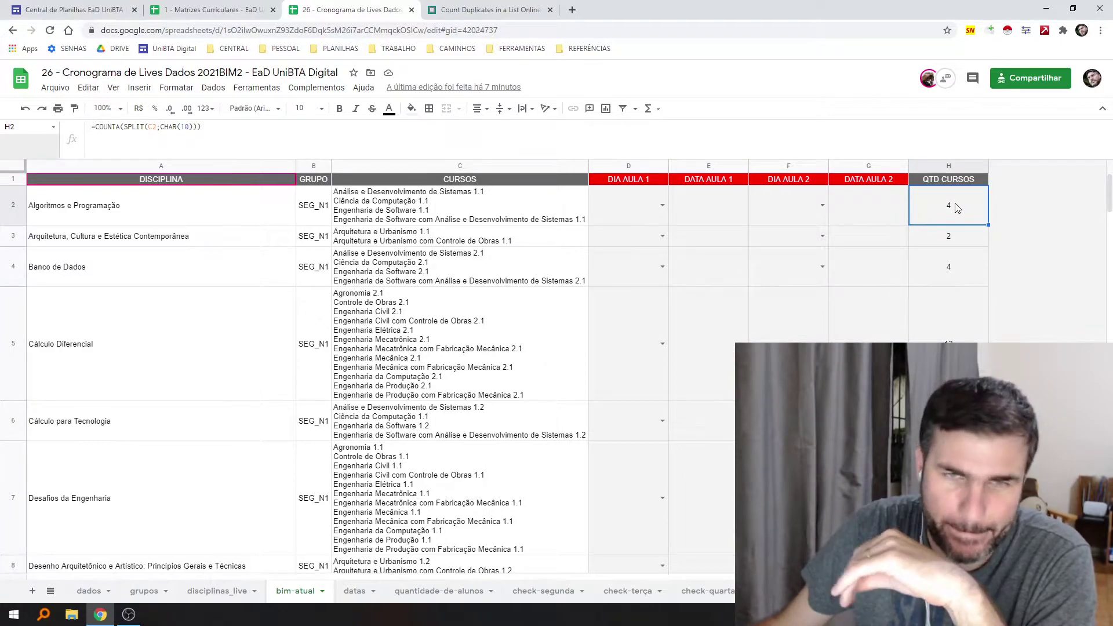
pyautogui.click(429, 212)
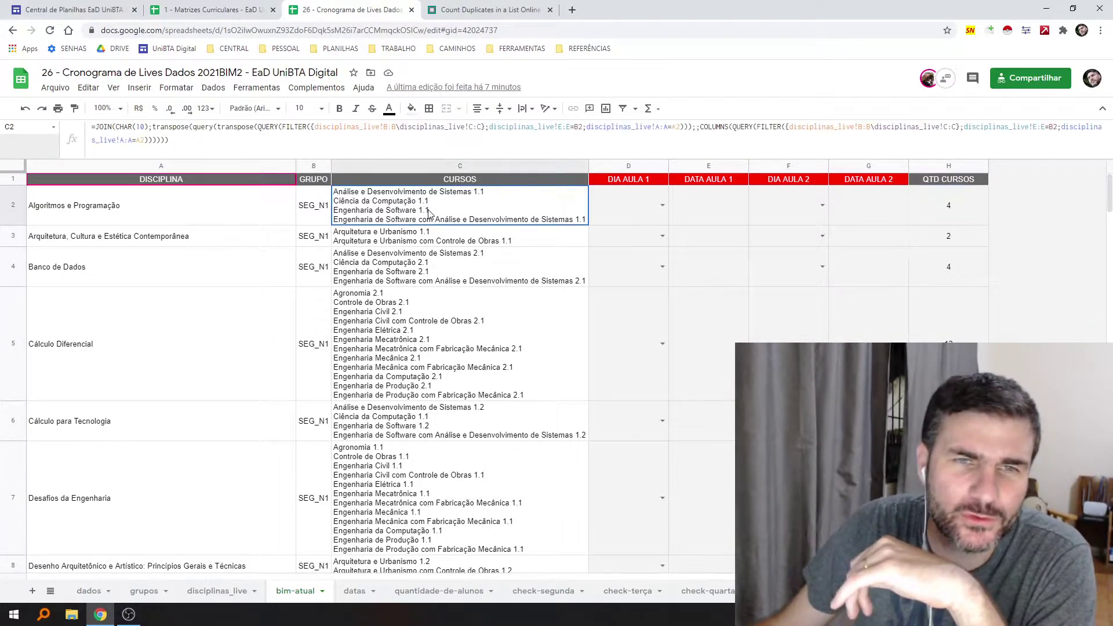
pyautogui.click(946, 212)
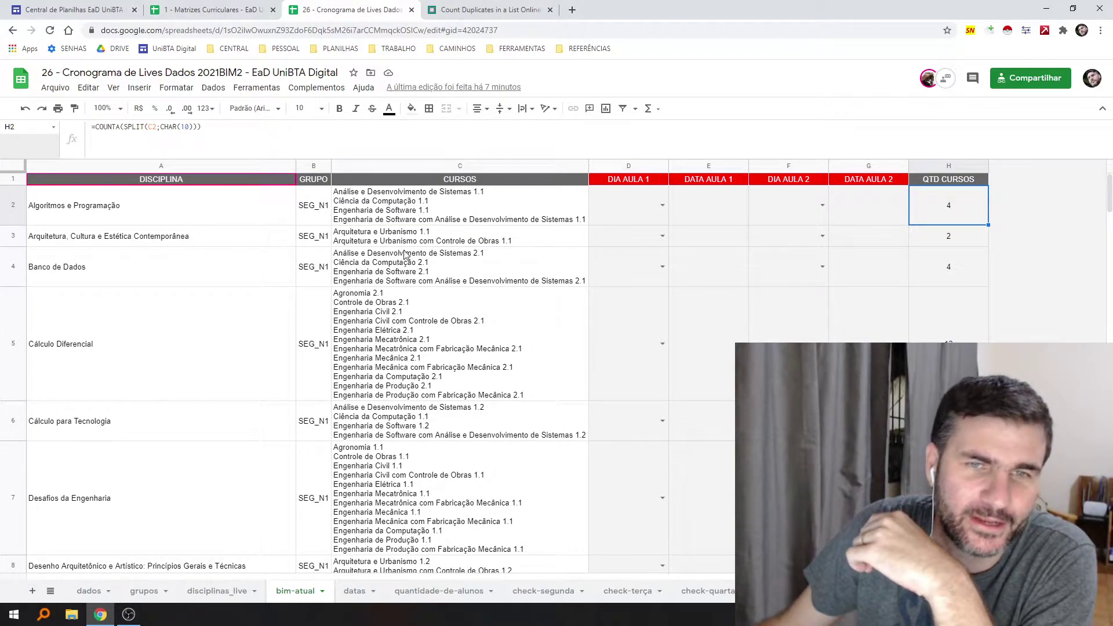
pyautogui.click(964, 163)
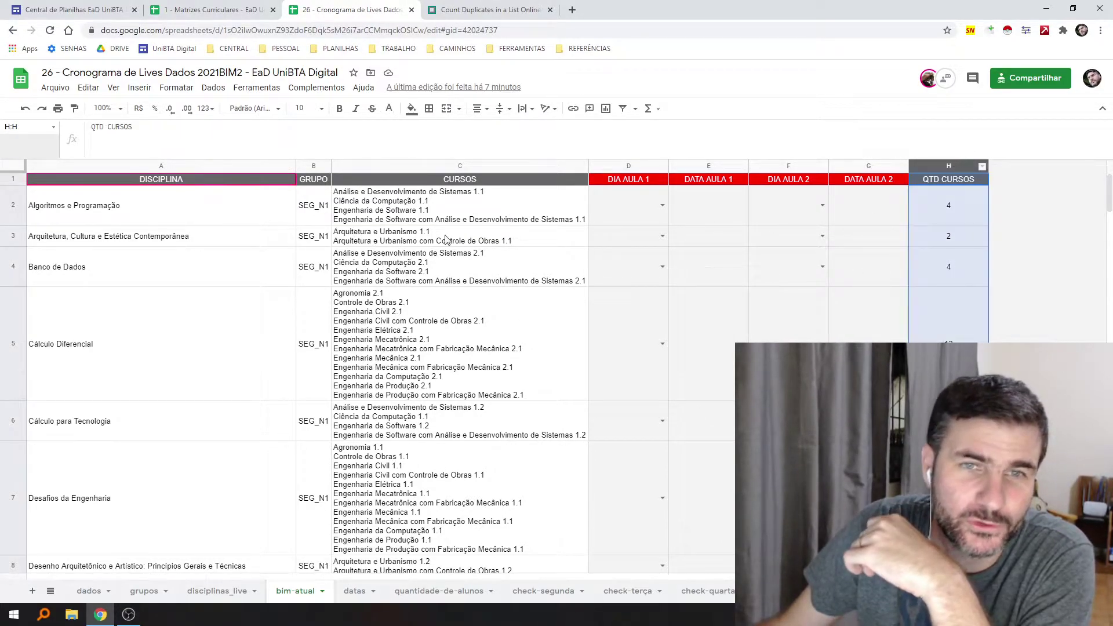
pyautogui.click(443, 215)
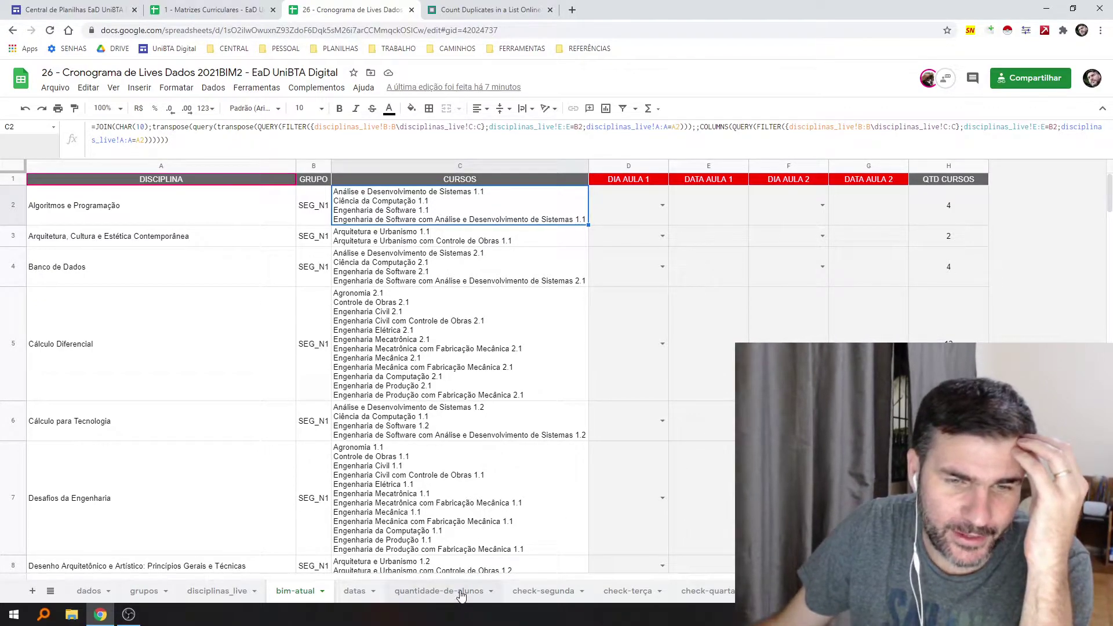
# Copy the discipline Algoritmos e Programação from bim-atual into cell A1 of the quantidade-de-alunos sheet
pyautogui.click(461, 592)
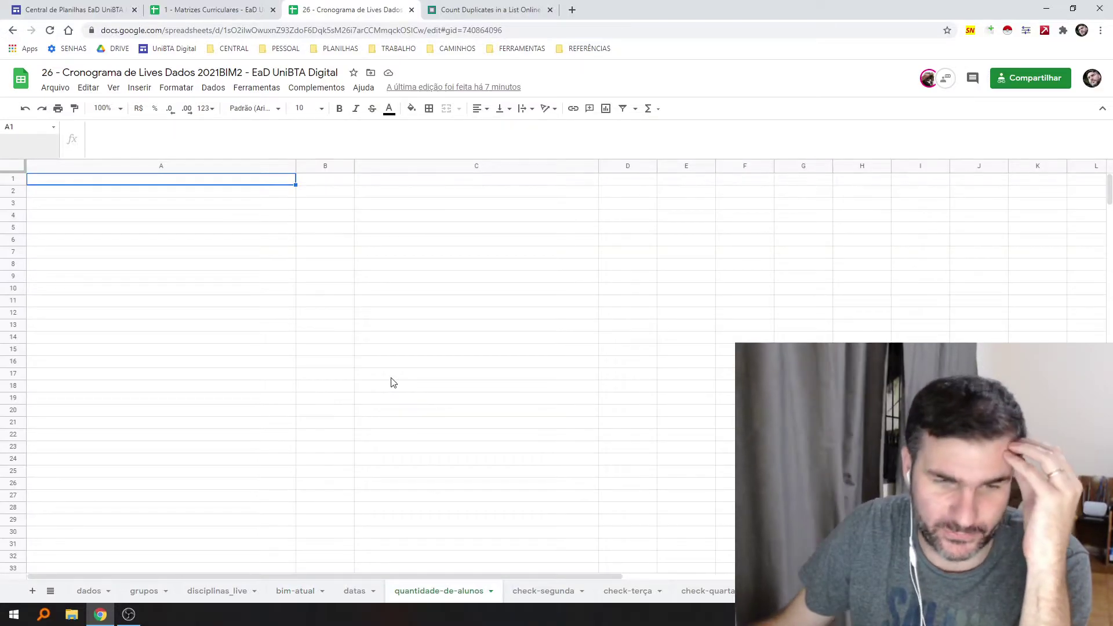
pyautogui.click(293, 592)
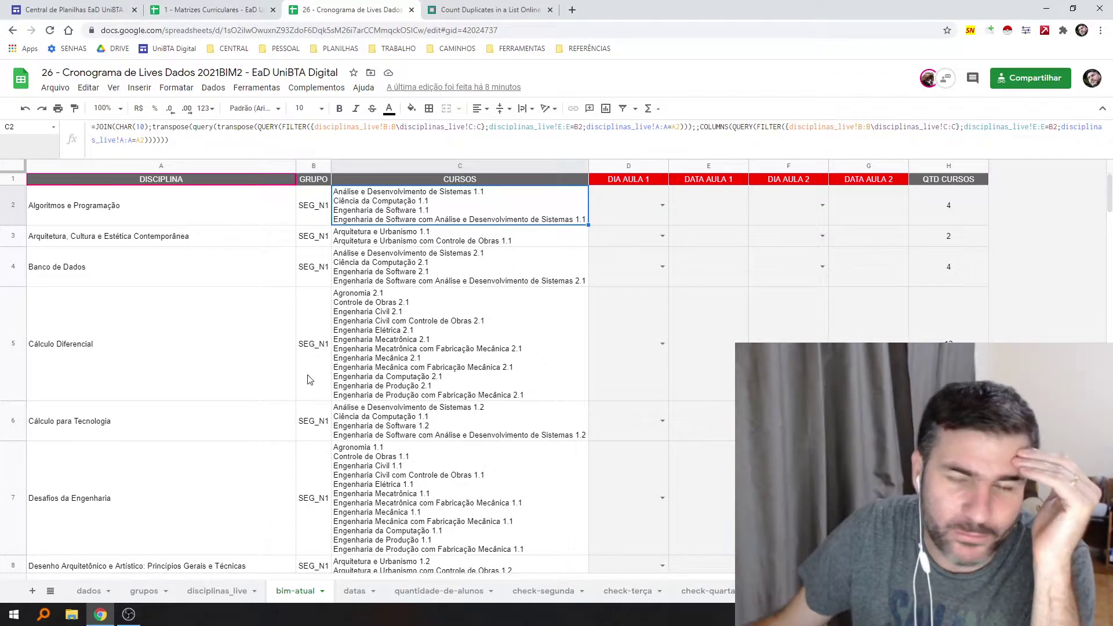
pyautogui.click(215, 223)
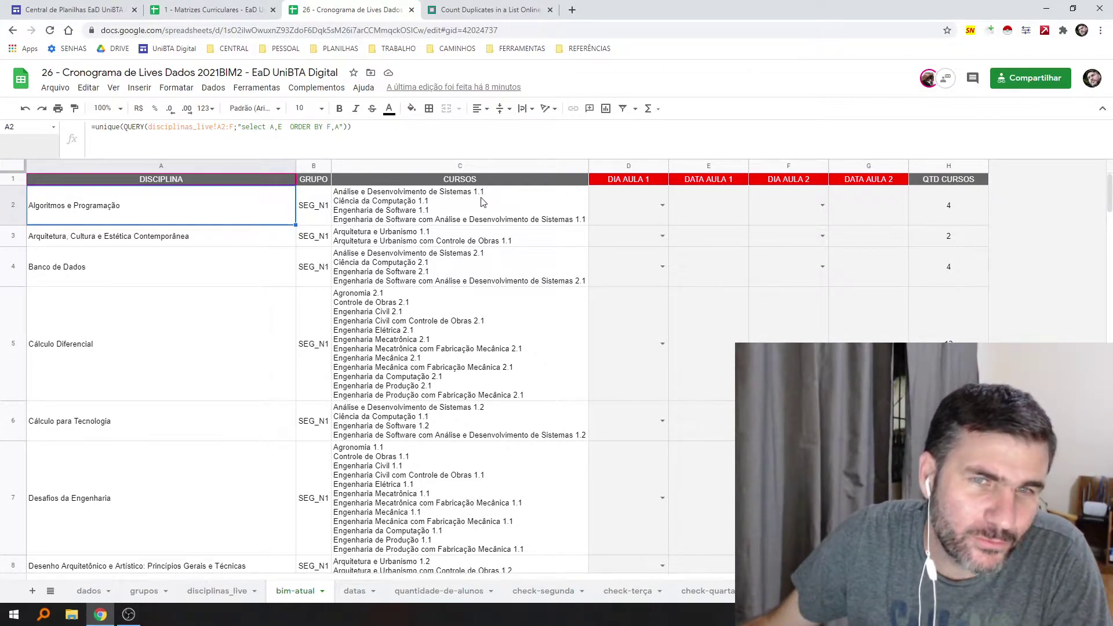
pyautogui.click(462, 593)
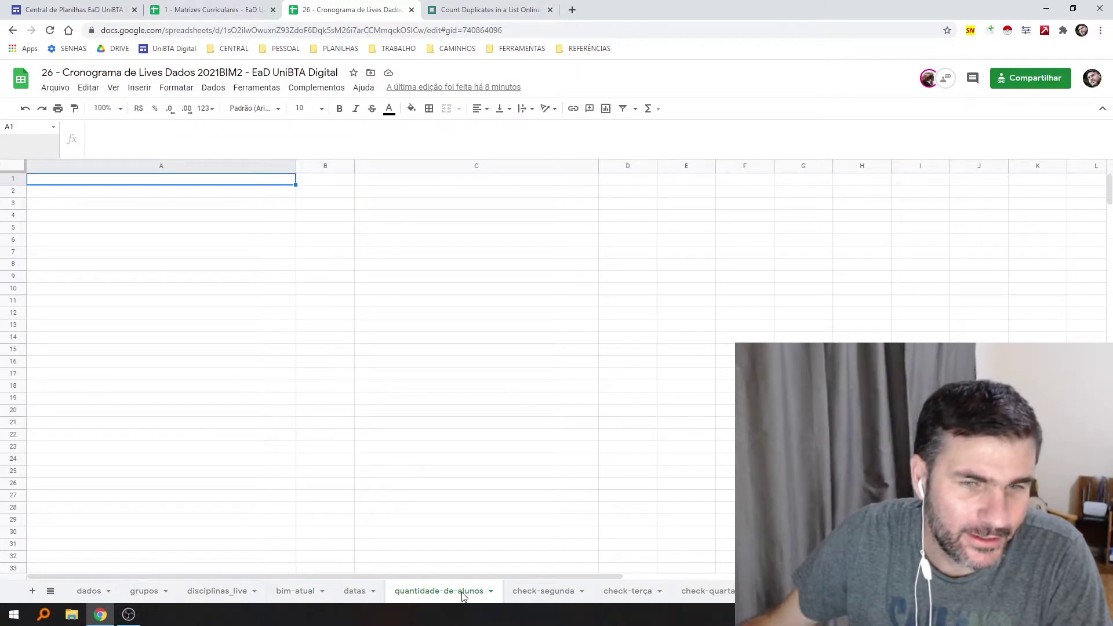
pyautogui.click(296, 592)
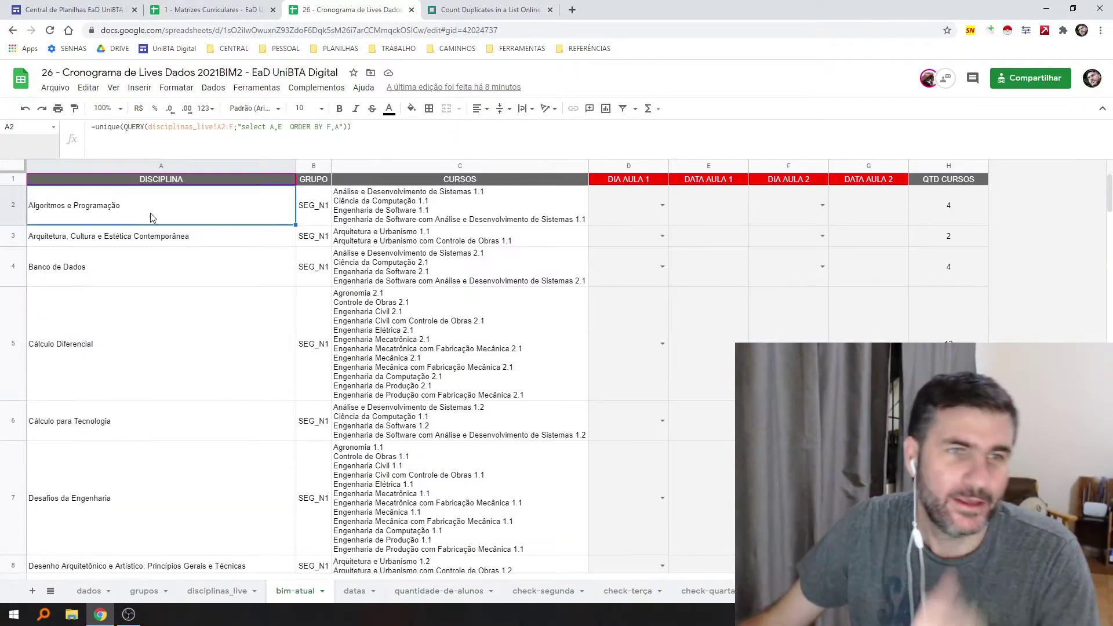
pyautogui.click(438, 592)
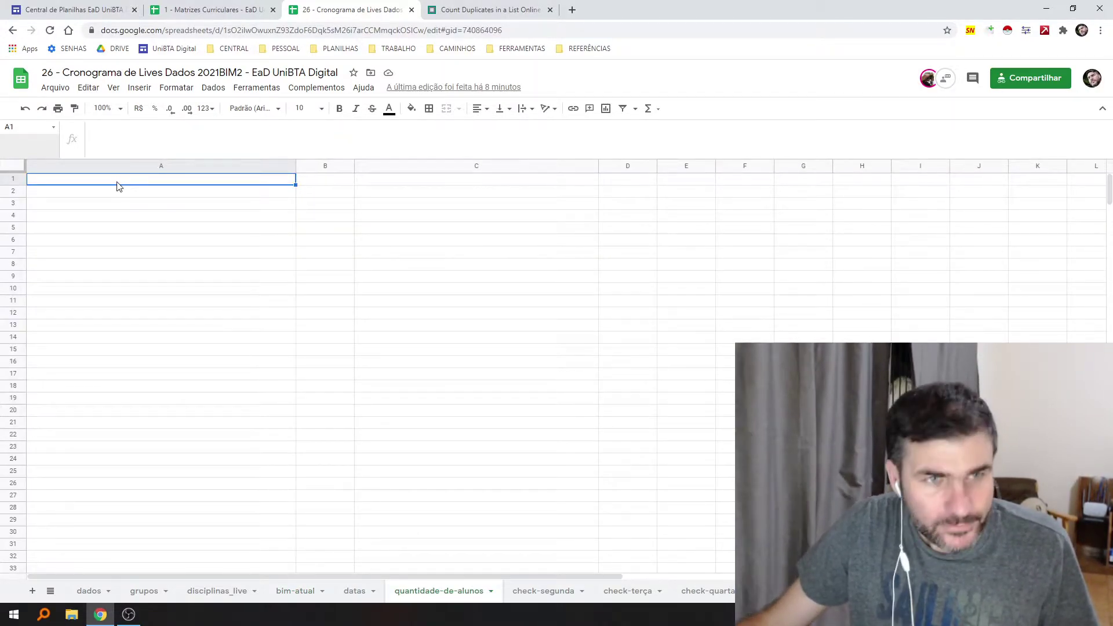
pyautogui.write('Algoritmos e Programação')
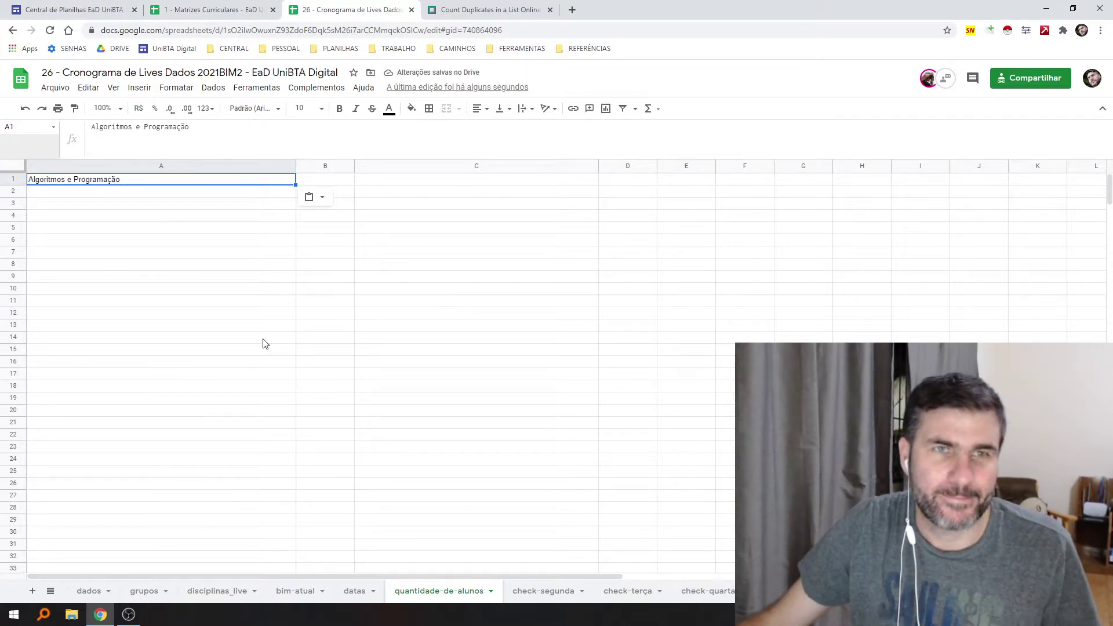
# Open the spreadsheet's script editor and copy the QUERY and FILTER formula text from the estagioOK function's formula variable
pyautogui.click(256, 88)
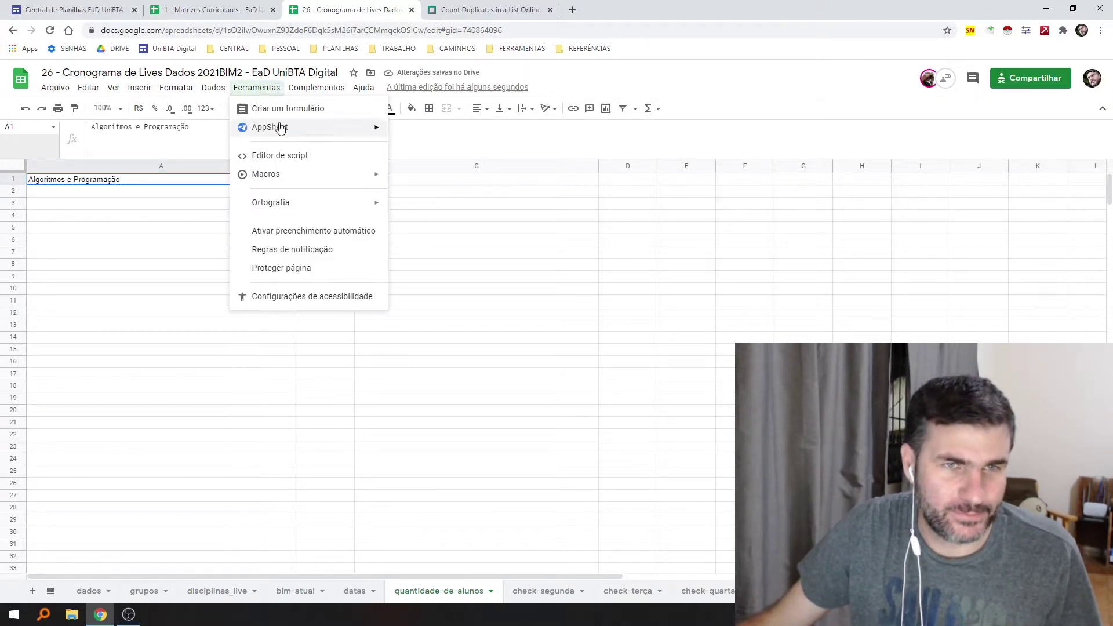
pyautogui.click(294, 167)
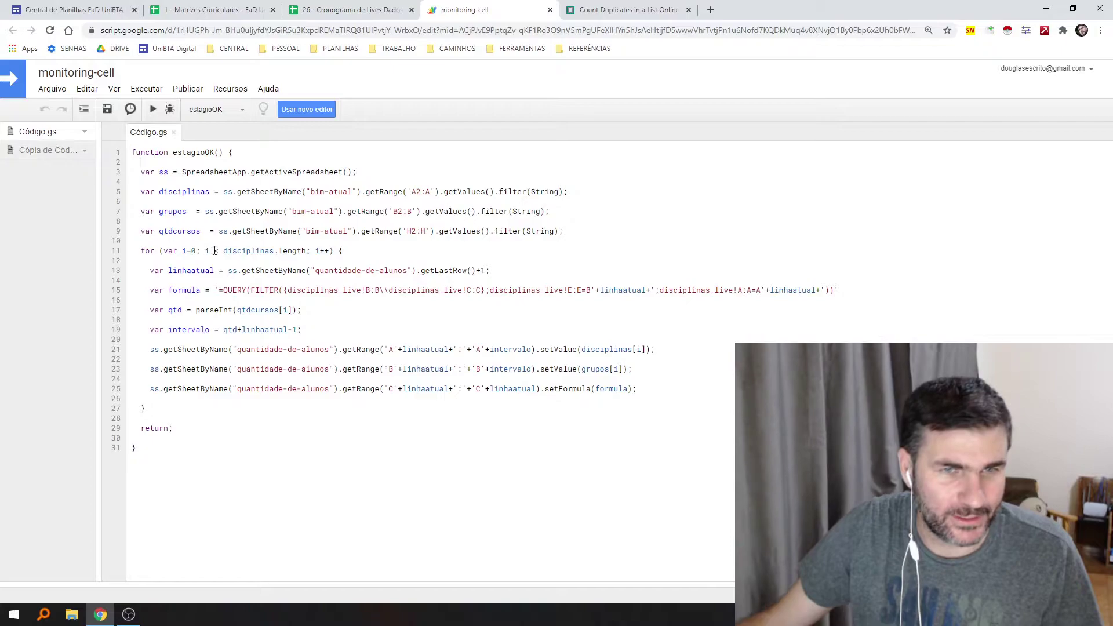
pyautogui.moveTo(835, 290); pyautogui.dragTo(215, 288)
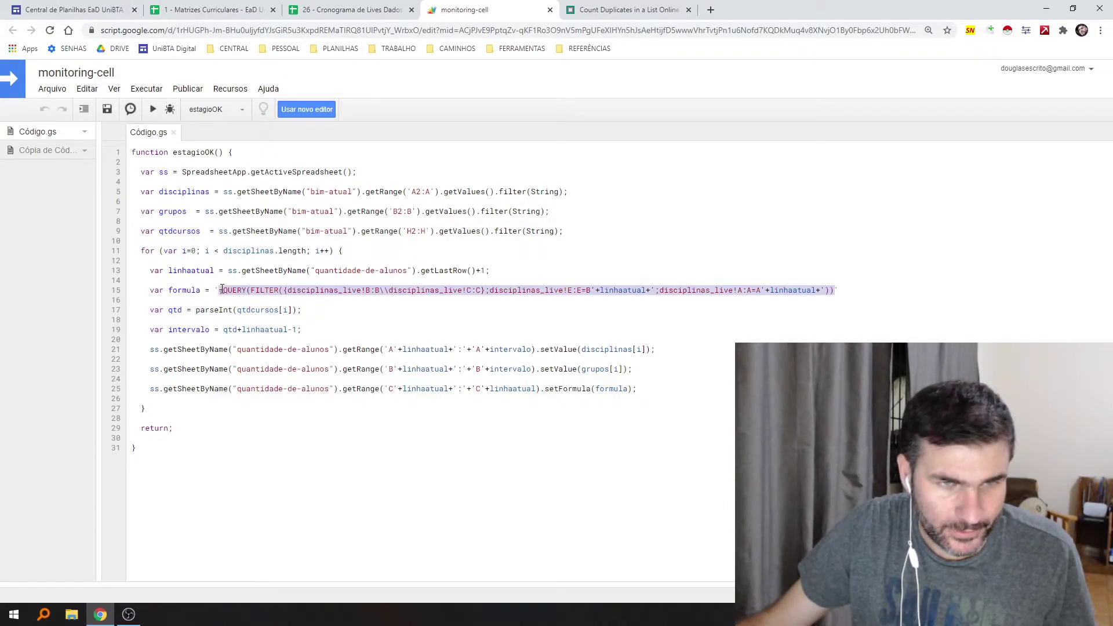
# Enter the copied QUERY and FILTER formula in cell C1 of quantidade-de-alunos and display the datas sheet
pyautogui.click(354, 10)
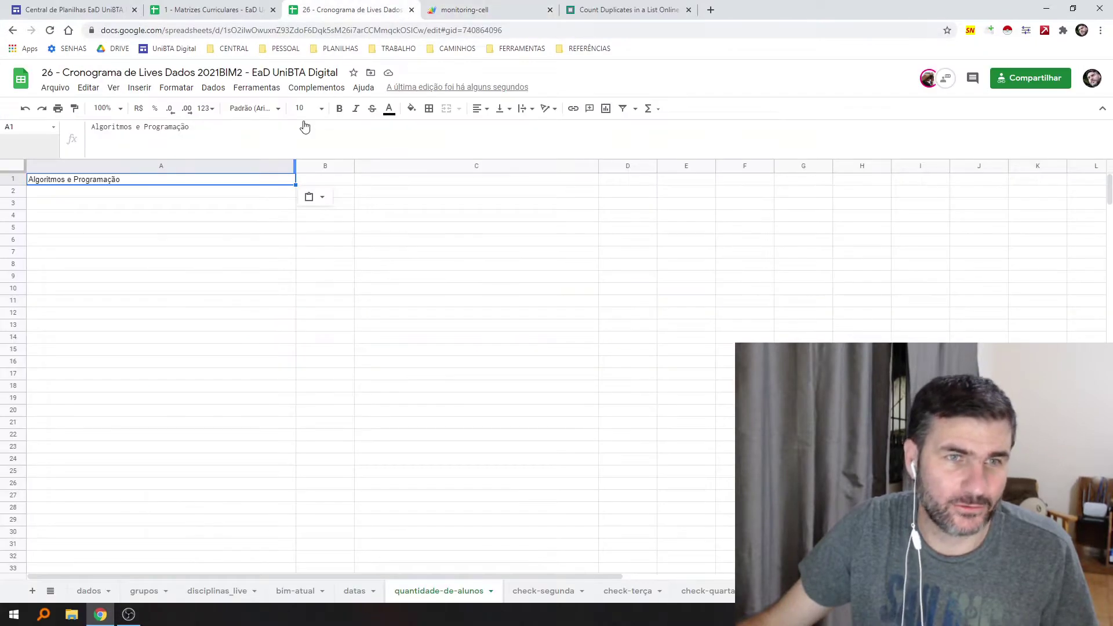
pyautogui.doubleClick(398, 183)
pyautogui.write("=QUERY(FILTER({disciplinas_live!B:B\\disciplinas_live!C:C};disciplinas_live!E:E=B'+linhaatual+';disciplinas_live!A:A=A'+linhaatual+'))")
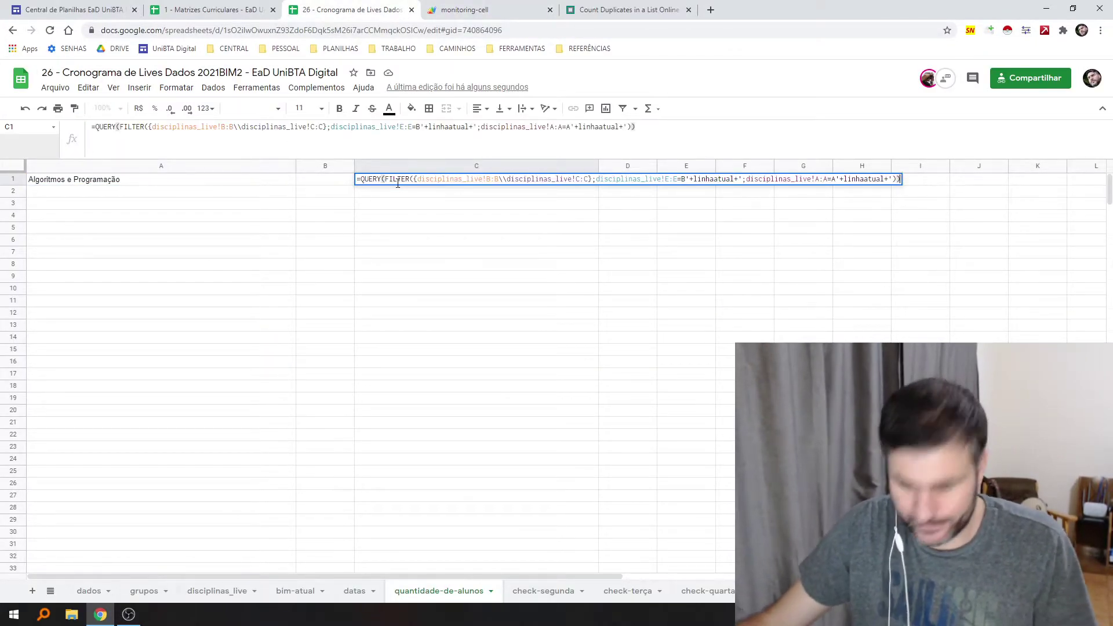
pyautogui.press('Return')
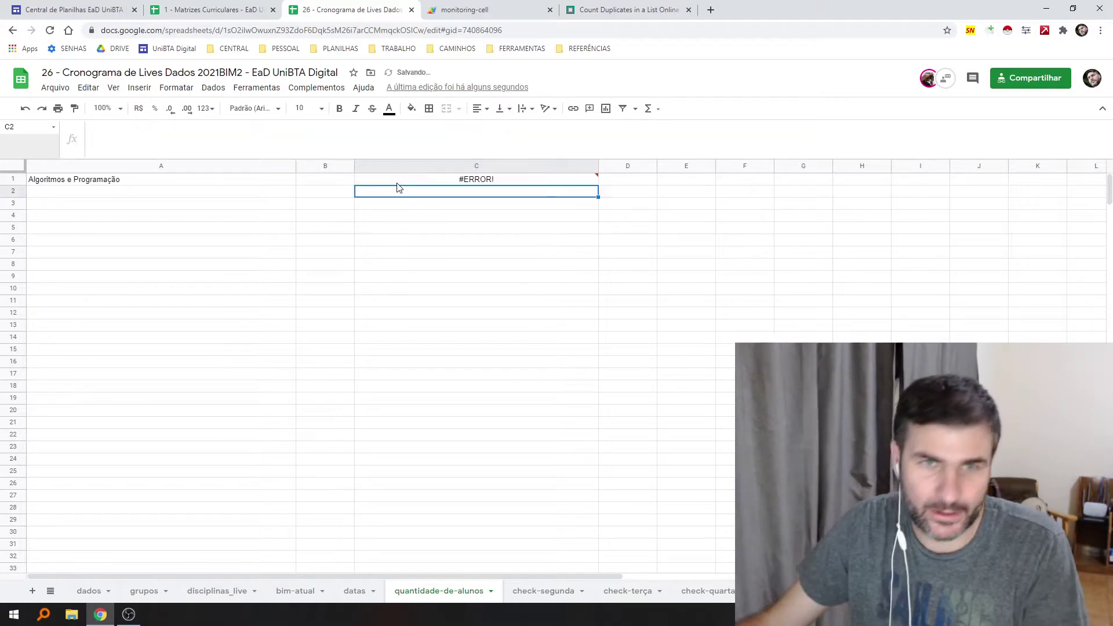
pyautogui.click(353, 592)
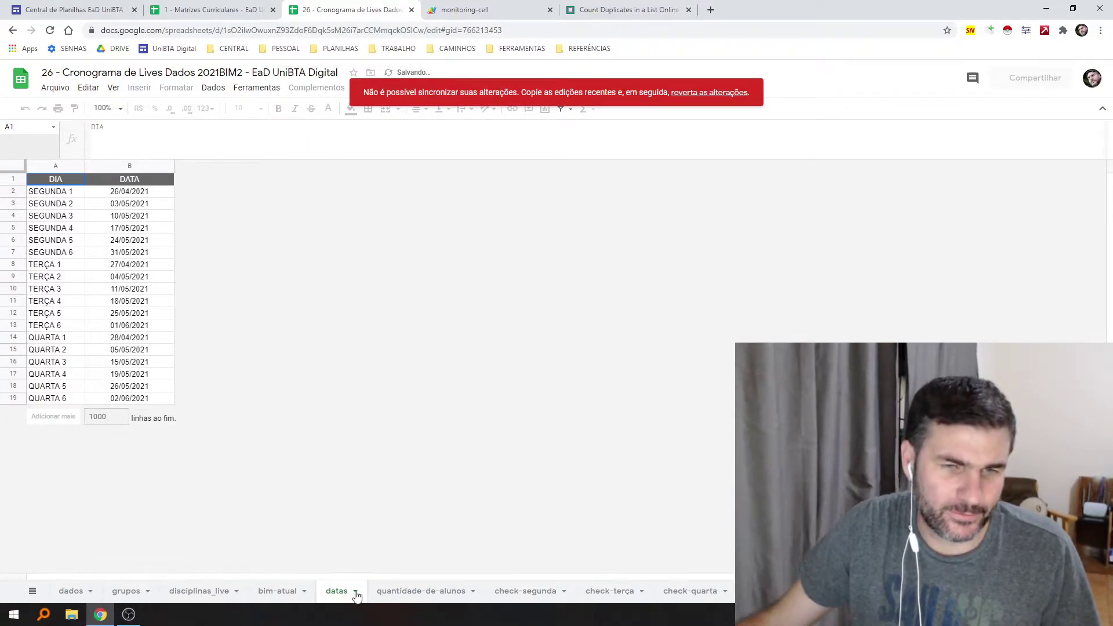
# Reload the spreadsheet page to clear the sync error and close the monitoring-cell script tab
pyautogui.click(50, 30)
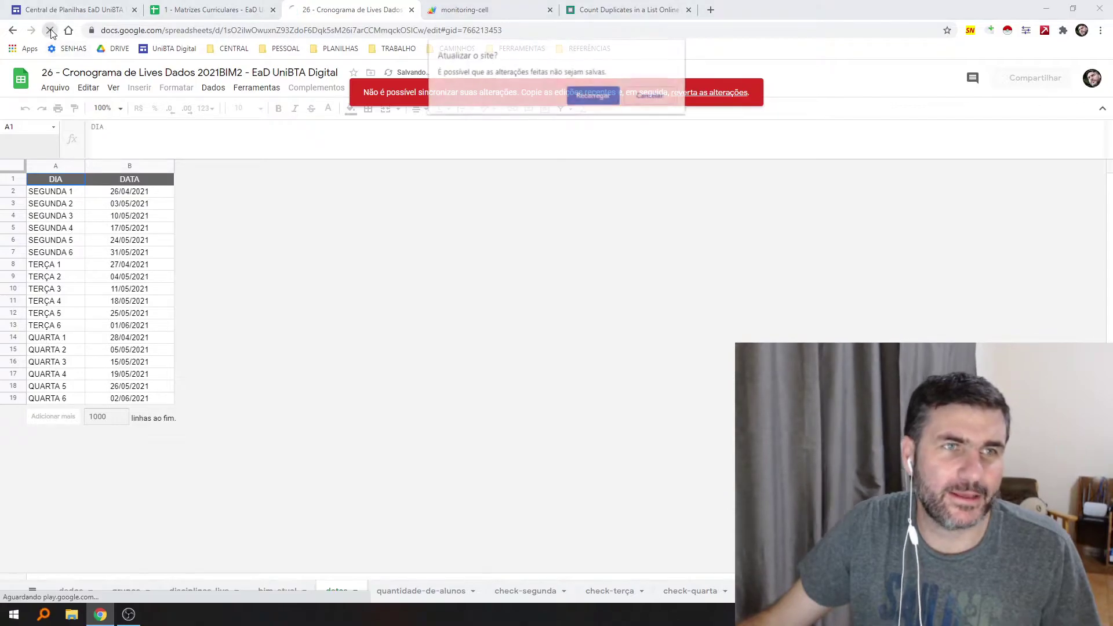
pyautogui.click(583, 95)
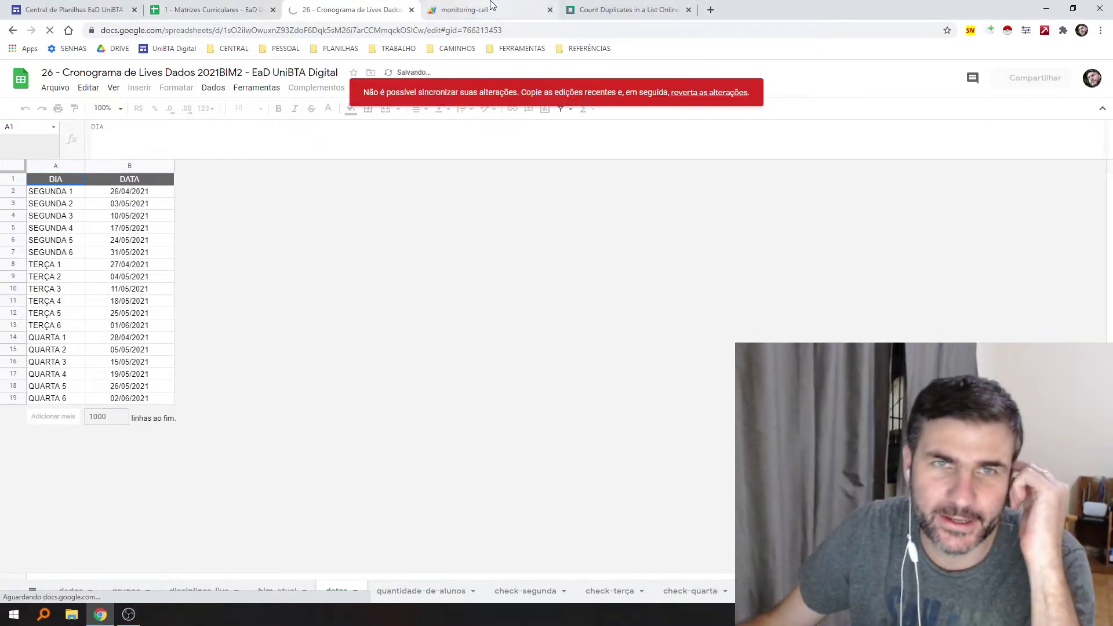
pyautogui.middleClick(491, 7)
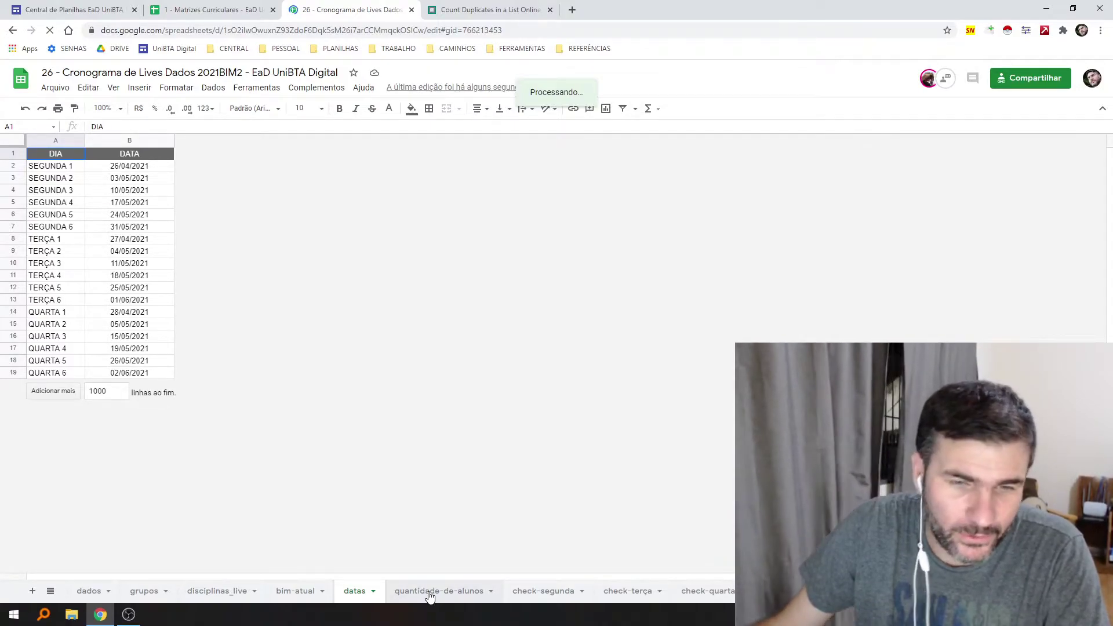
# Move the datas sheet to directly after quantidade-de-alunos and select the formula in cell C1 of quantidade-de-alunos
pyautogui.moveTo(353, 598); pyautogui.dragTo(506, 603)
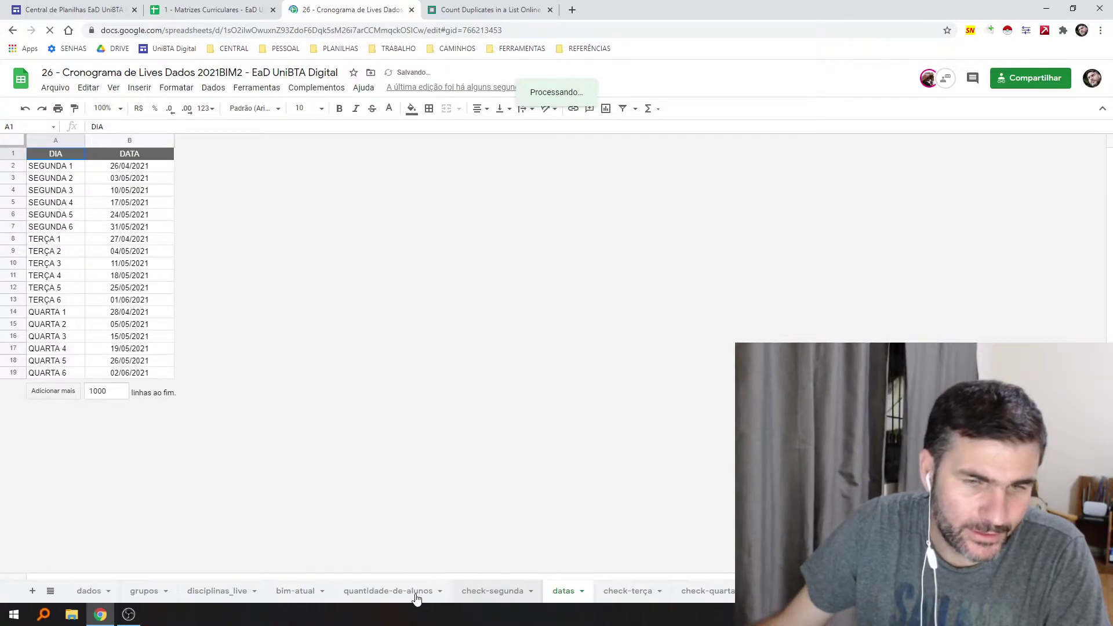
pyautogui.moveTo(560, 593); pyautogui.dragTo(479, 593)
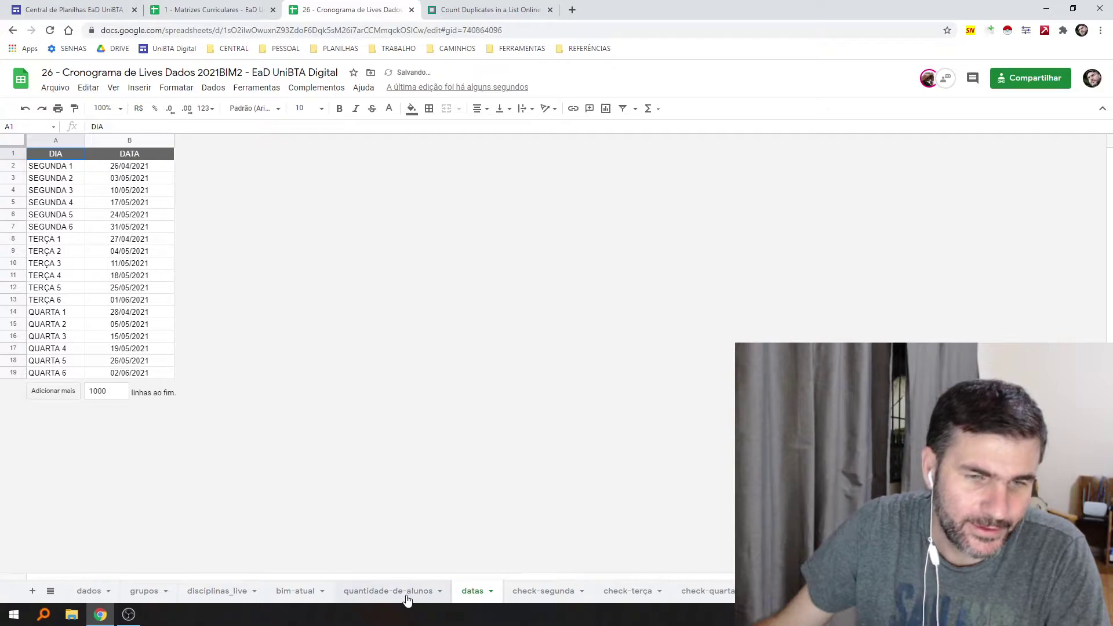
pyautogui.click(425, 597)
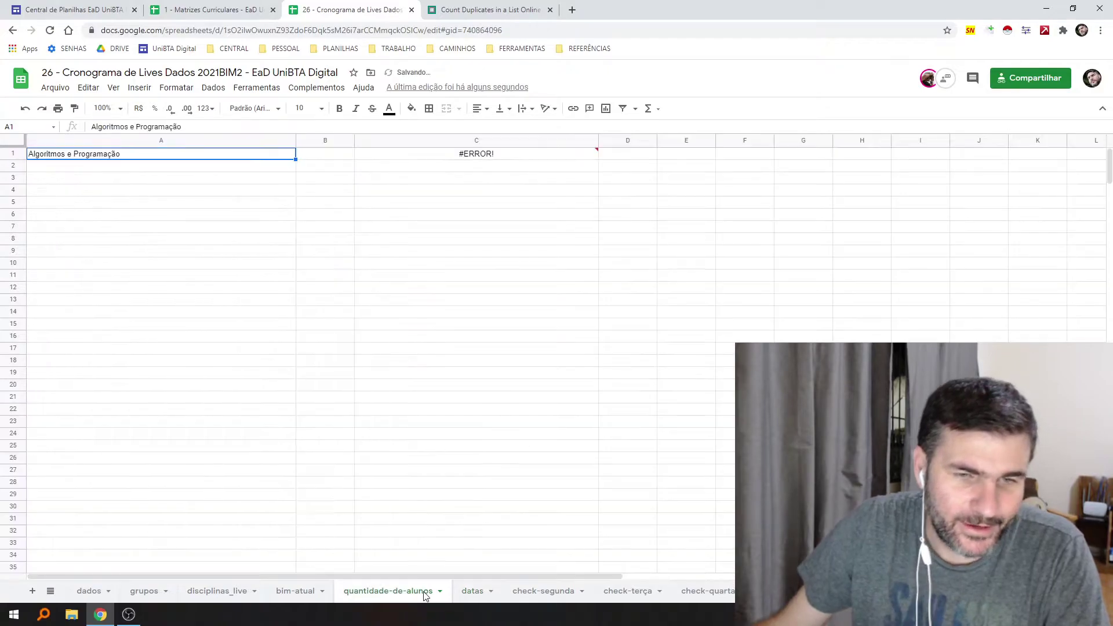
pyautogui.click(414, 156)
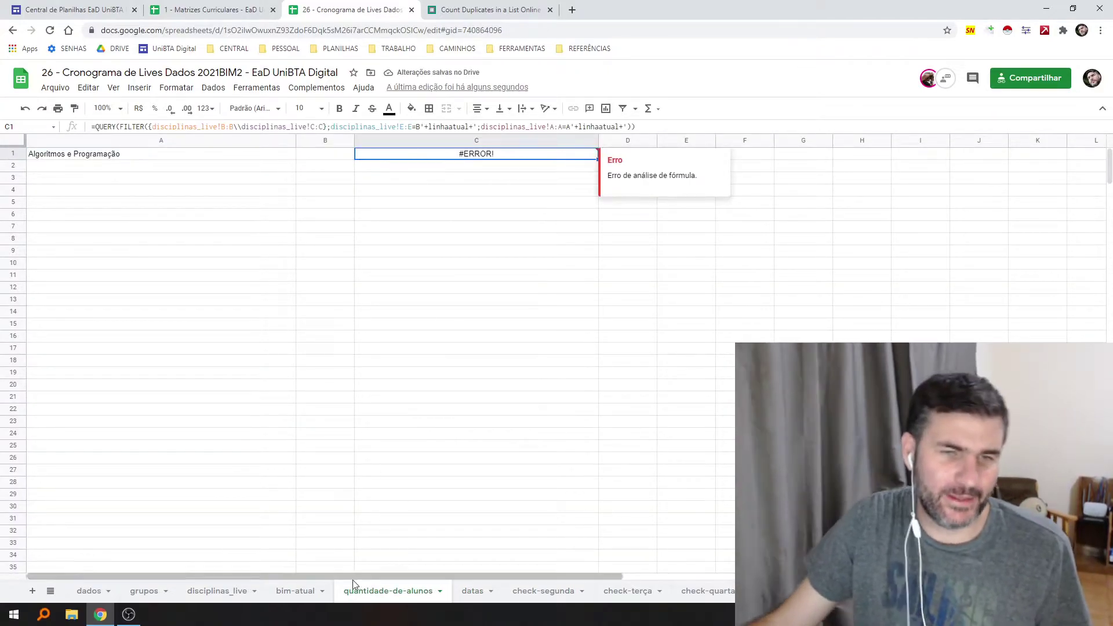
# Copy the group SEG_N1 from cell B2 of bim-atual into cell B1 of quantidade-de-alunos
pyautogui.click(299, 591)
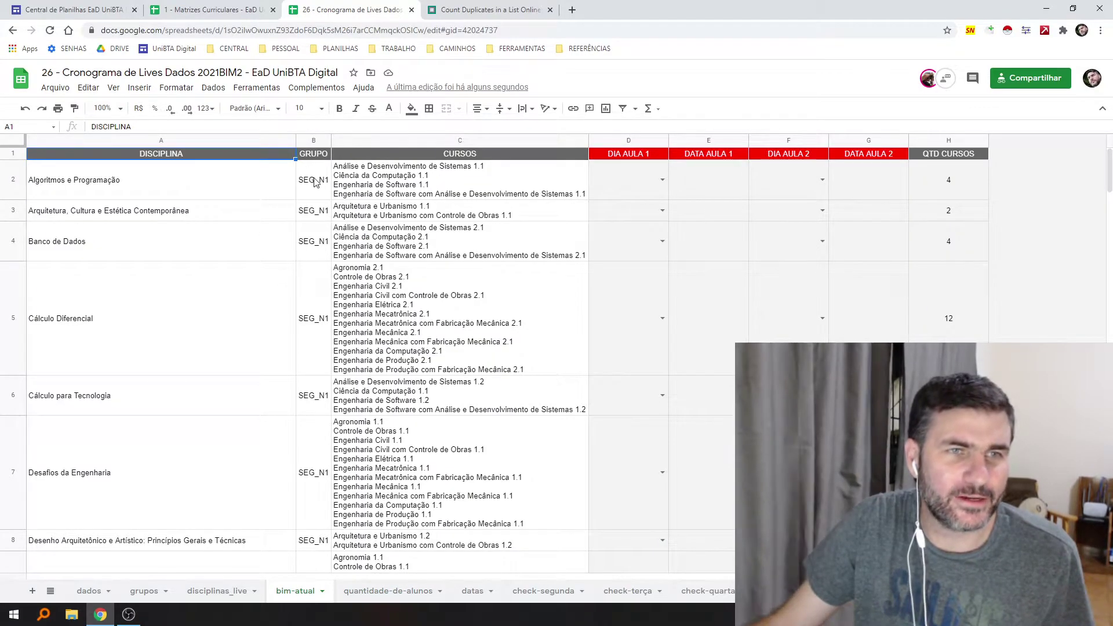
pyautogui.click(316, 193)
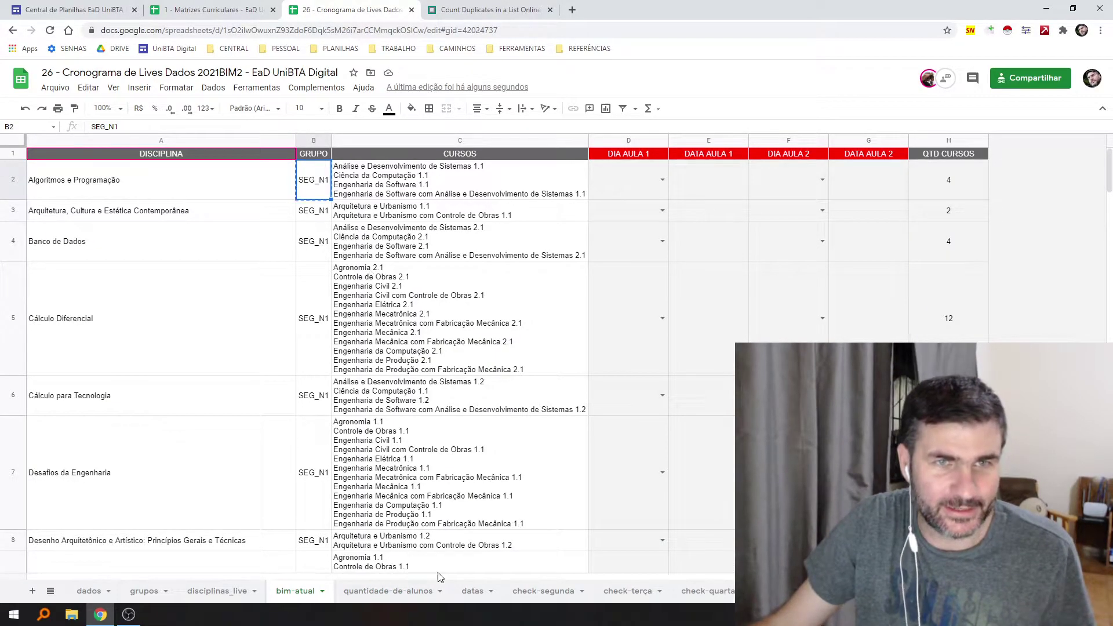
pyautogui.click(399, 591)
pyautogui.click(317, 157)
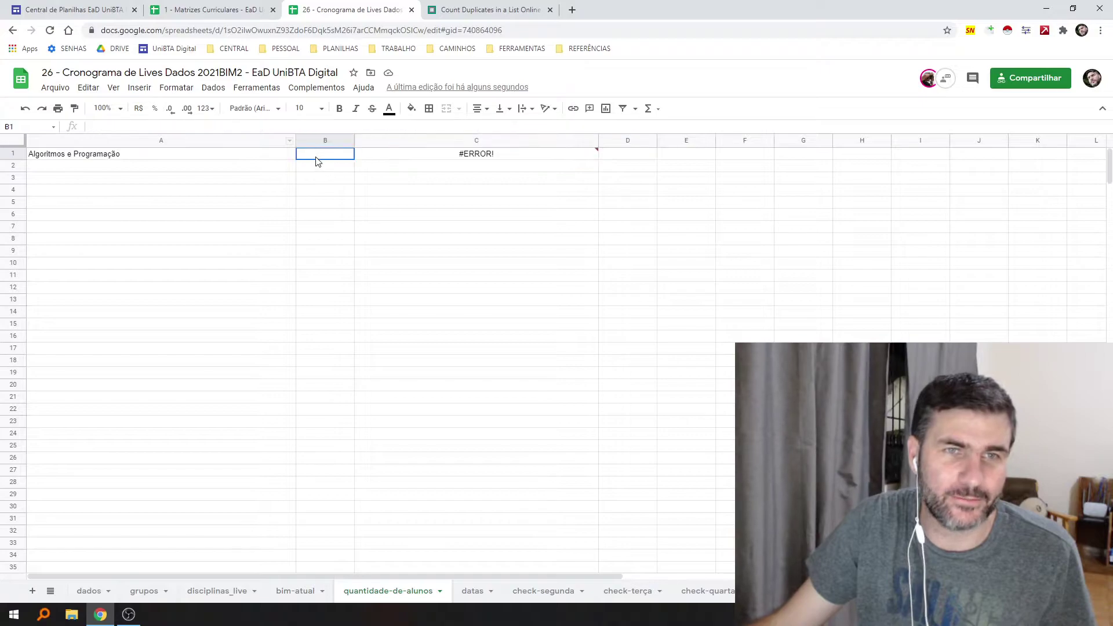
pyautogui.write('SEG_N1')
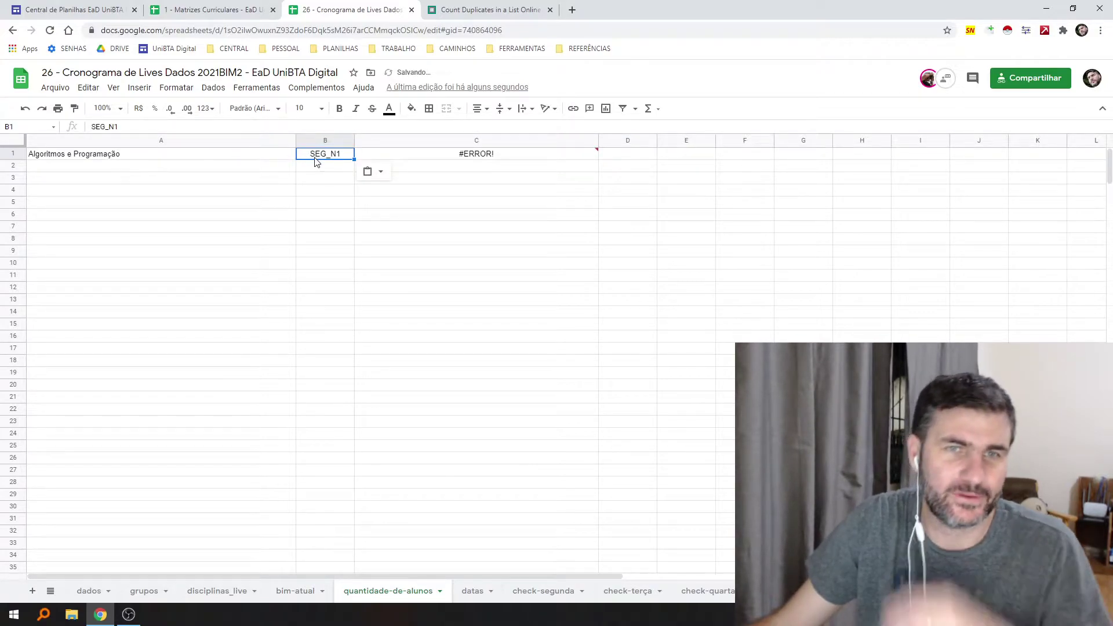
# Replace both linhaatual placeholders in the C1 formula with row 1, so its conditions reference B1 and A1
pyautogui.click(381, 154)
pyautogui.press('Return')
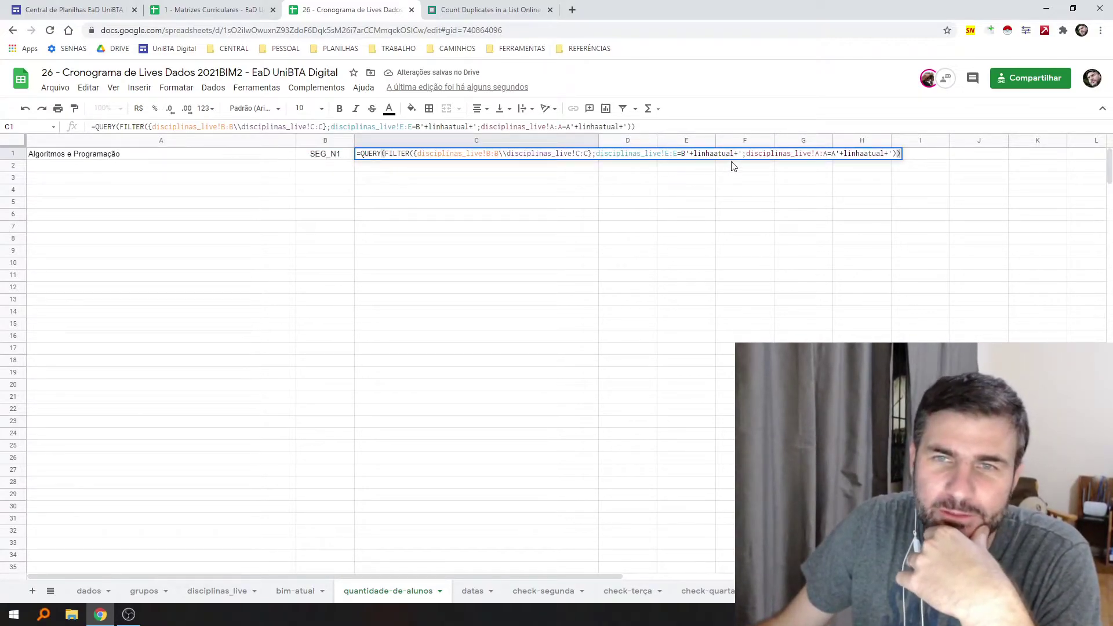
pyautogui.moveTo(739, 156); pyautogui.dragTo(686, 154)
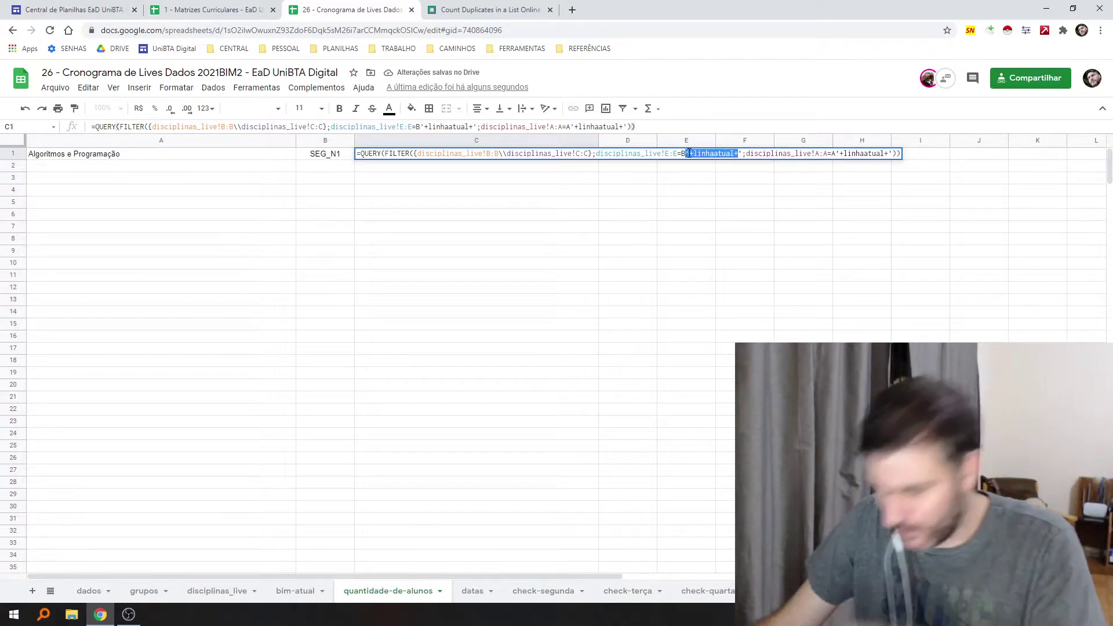
pyautogui.write('1')
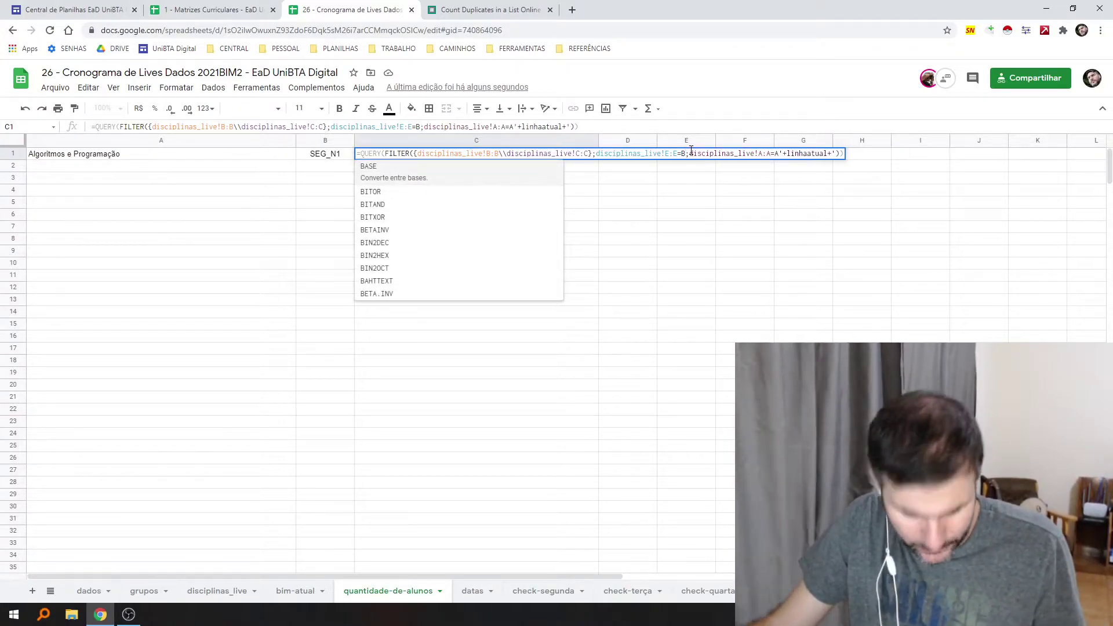
pyautogui.press('Delete')
pyautogui.moveTo(836, 154); pyautogui.dragTo(807, 154)
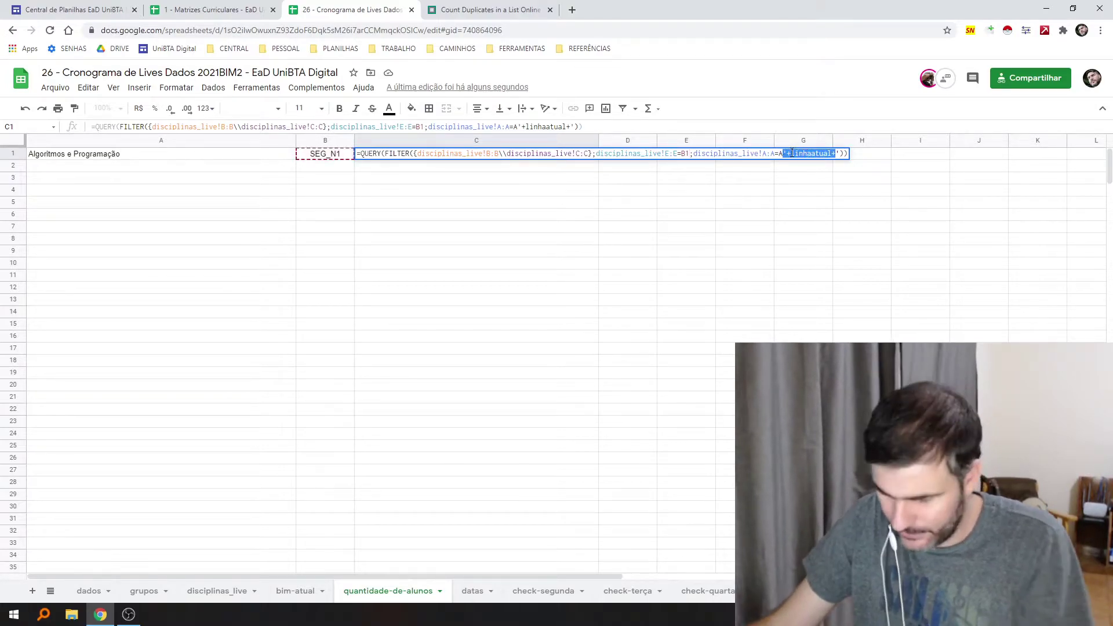
pyautogui.press('BackSpace')
pyautogui.press('Delete')
pyautogui.write('1')
pyautogui.press('Return')
# Remove the extra backslash between disciplinas_live!B:B and disciplinas_live!C:C in the C1 formula
pyautogui.click(470, 153)
pyautogui.doubleClick(469, 153)
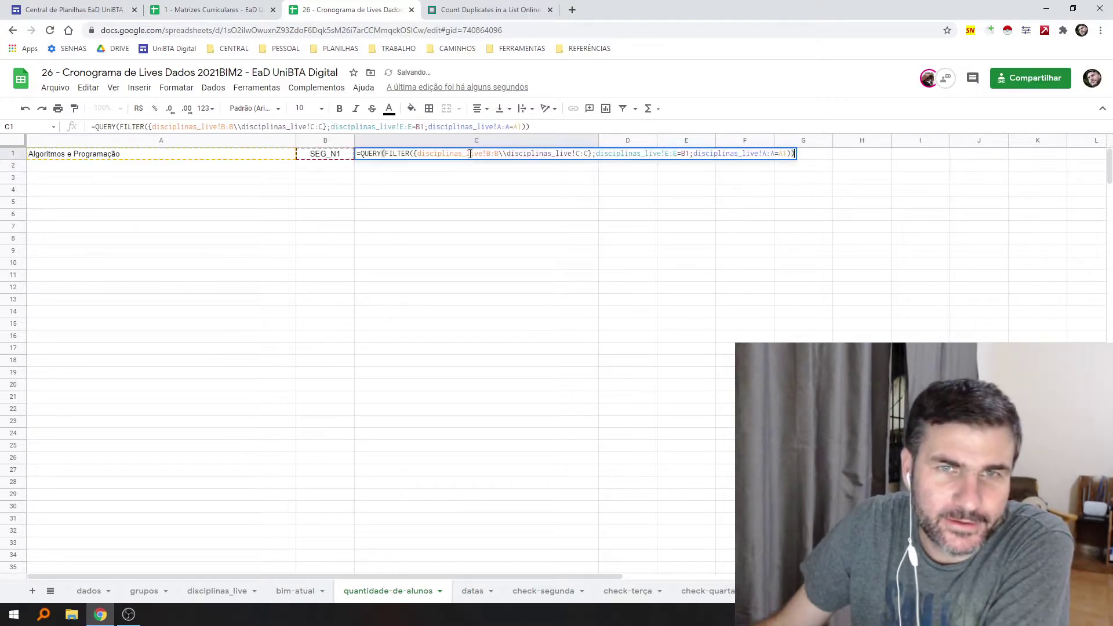
pyautogui.click(507, 153)
pyautogui.press('BackSpace')
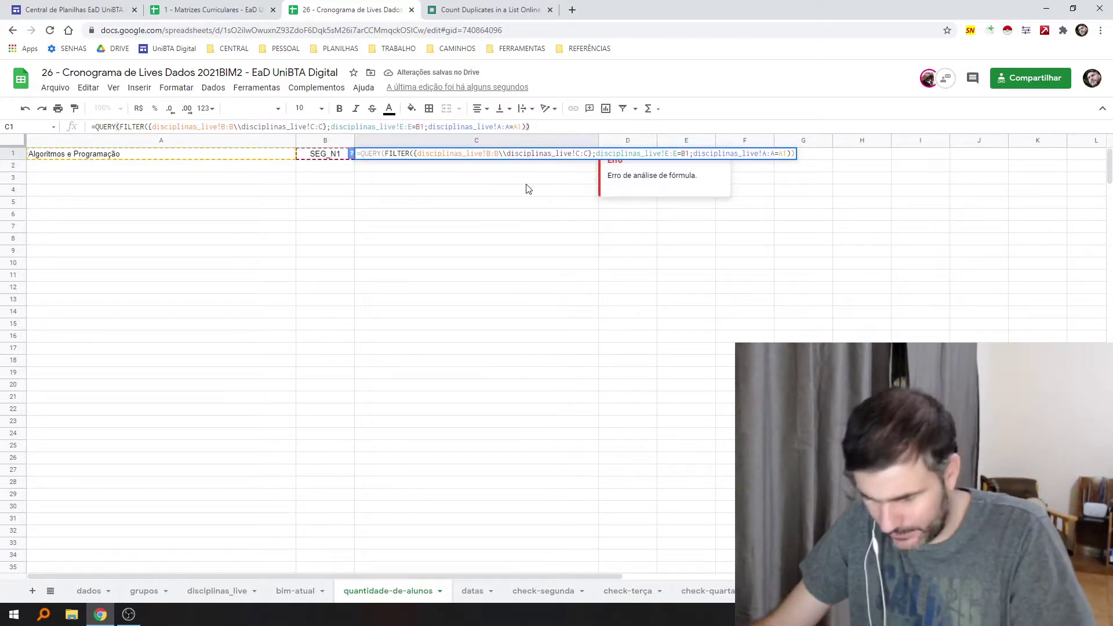
pyautogui.press('Return')
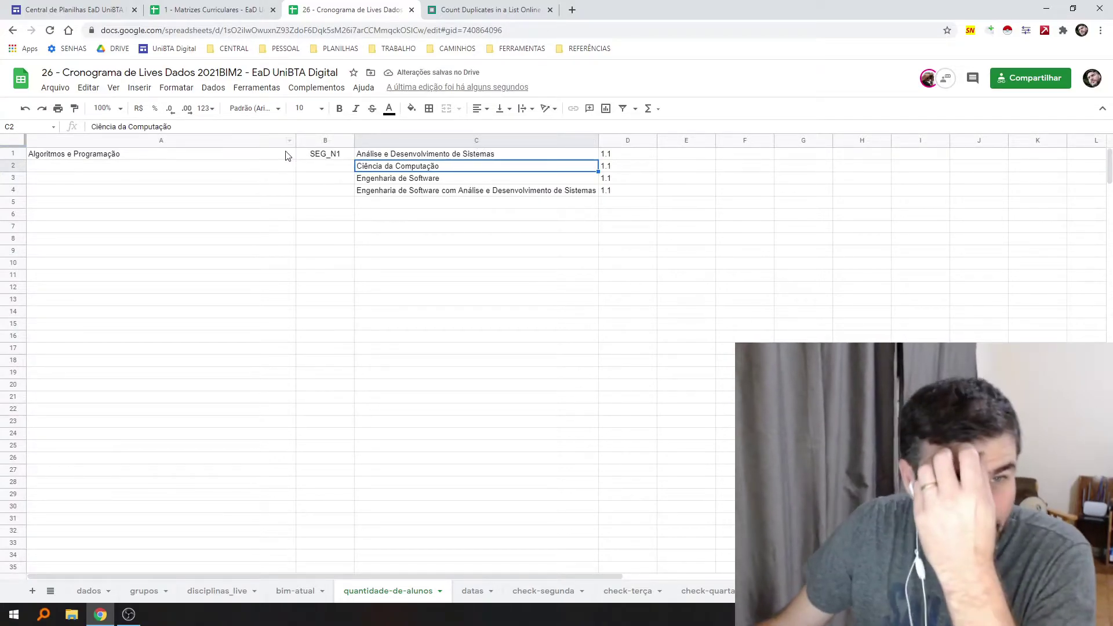
# Examine the discipline, course-list and course-count formulas in cells A2, C2 and H2 of bim-atual
pyautogui.click(298, 590)
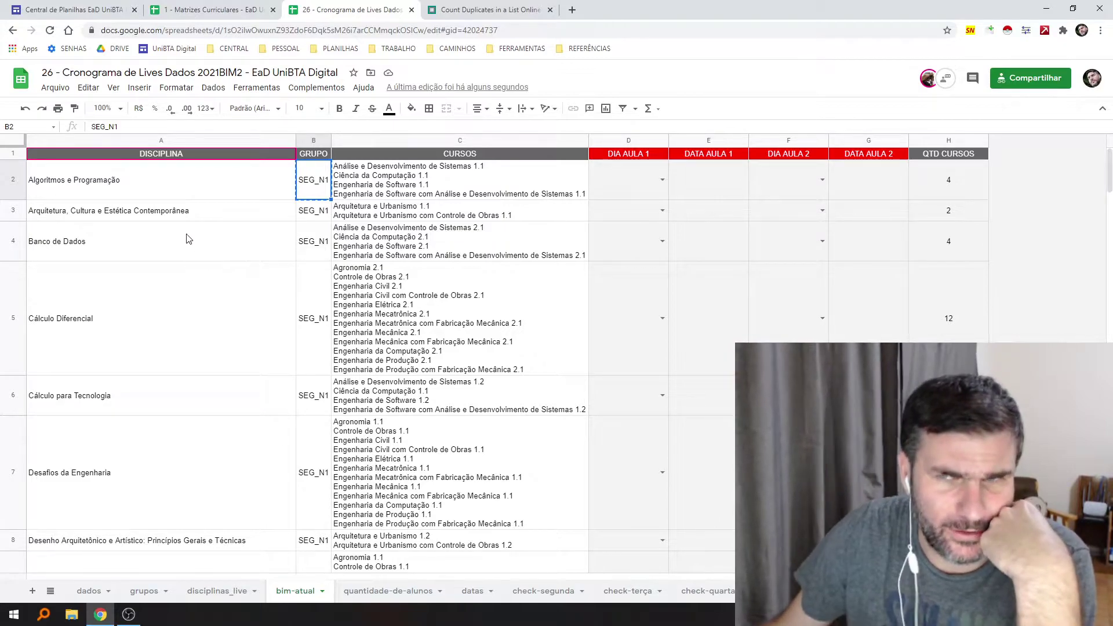
pyautogui.click(146, 180)
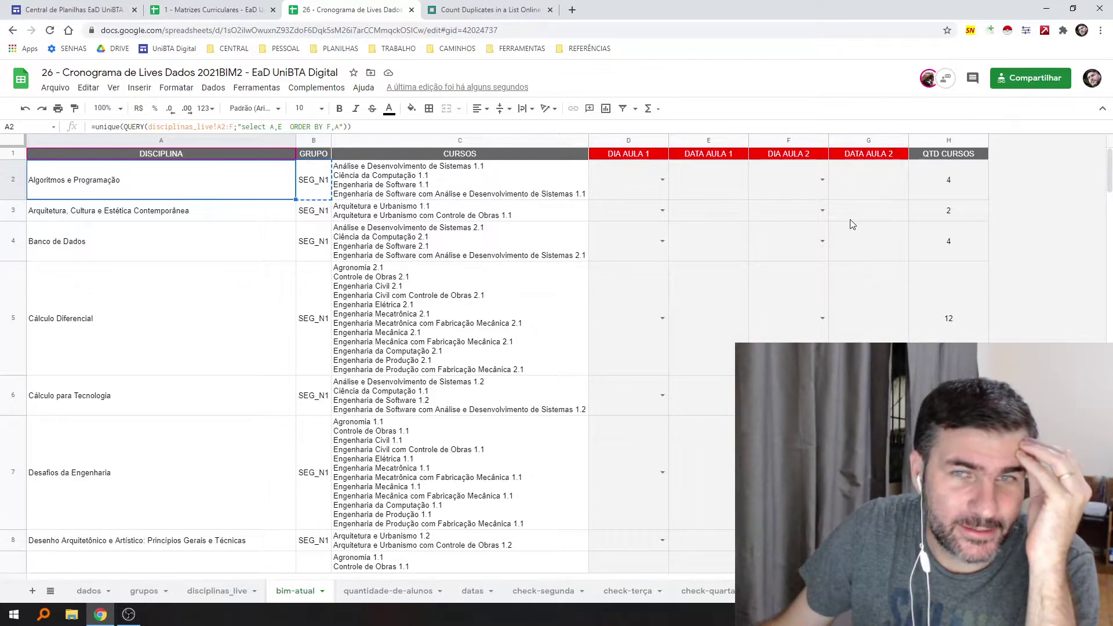
pyautogui.click(945, 184)
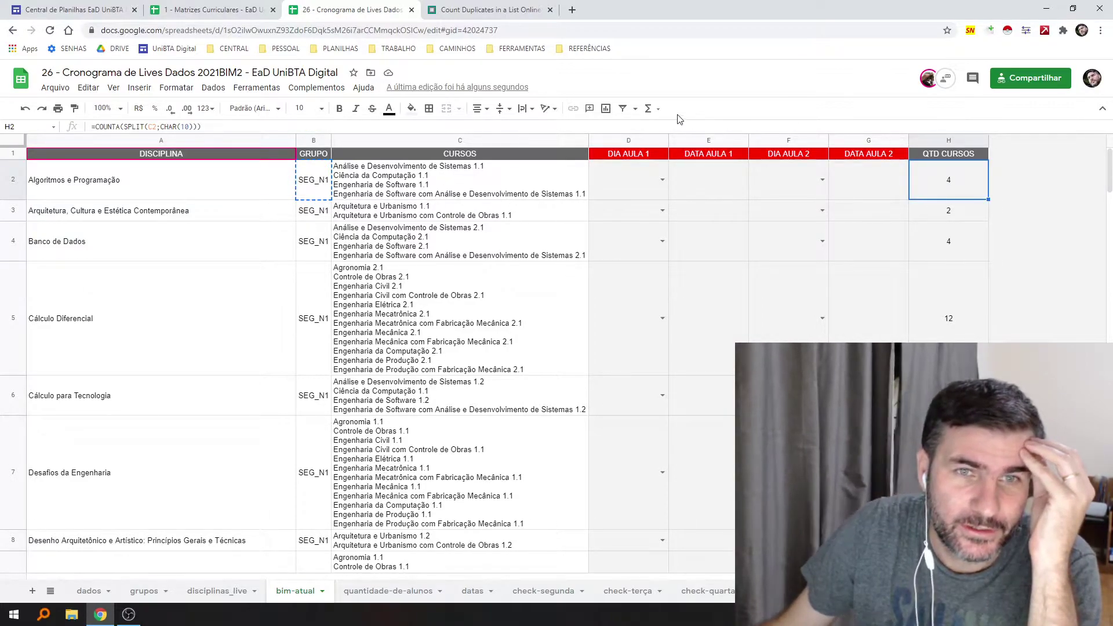
pyautogui.click(423, 184)
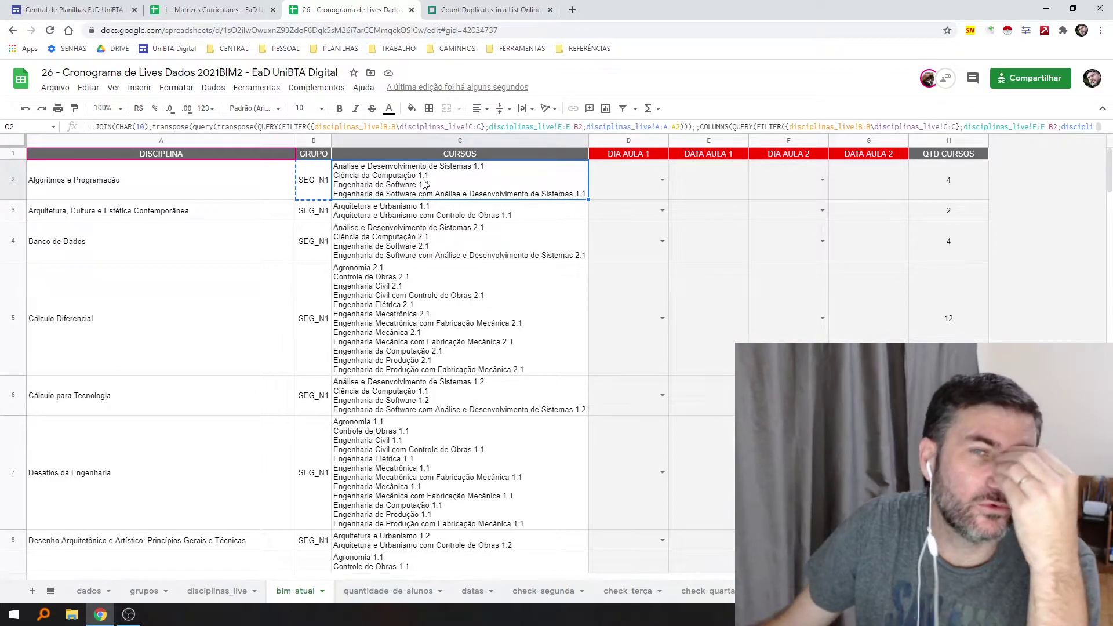
pyautogui.click(931, 195)
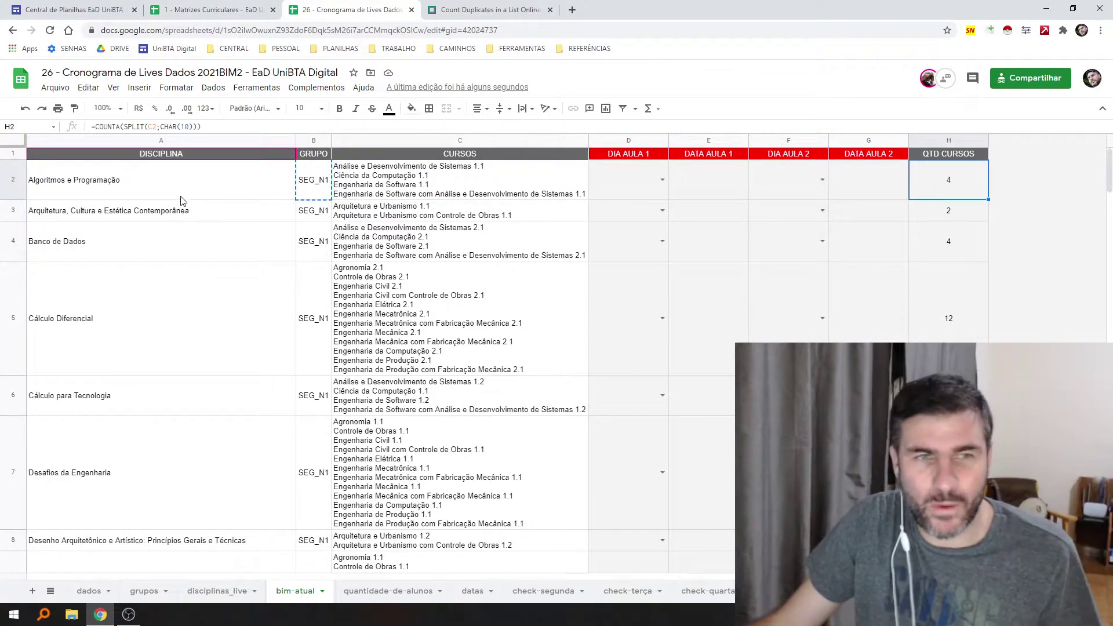
# Fill cells A2:B4 of quantidade-de-alunos with the discipline Algoritmos e Programação and group SEG_N1 for the remaining courses
pyautogui.moveTo(181, 197); pyautogui.dragTo(304, 190)
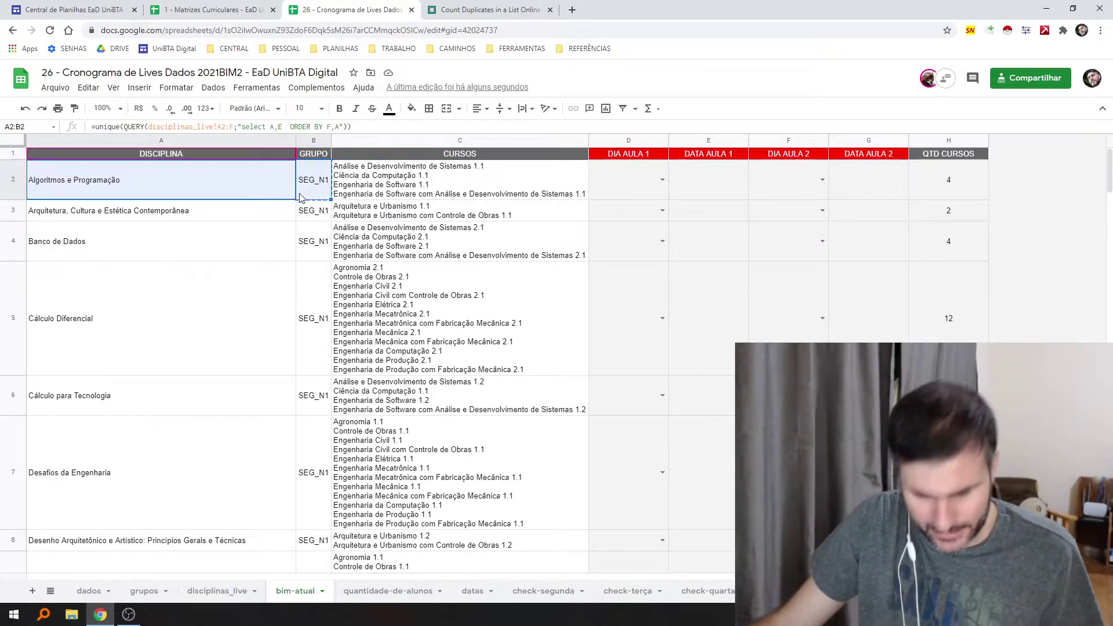
pyautogui.click(406, 591)
pyautogui.moveTo(156, 171); pyautogui.dragTo(306, 193)
pyautogui.hotkey('ctrl', 'v')
pyautogui.press('Delete')
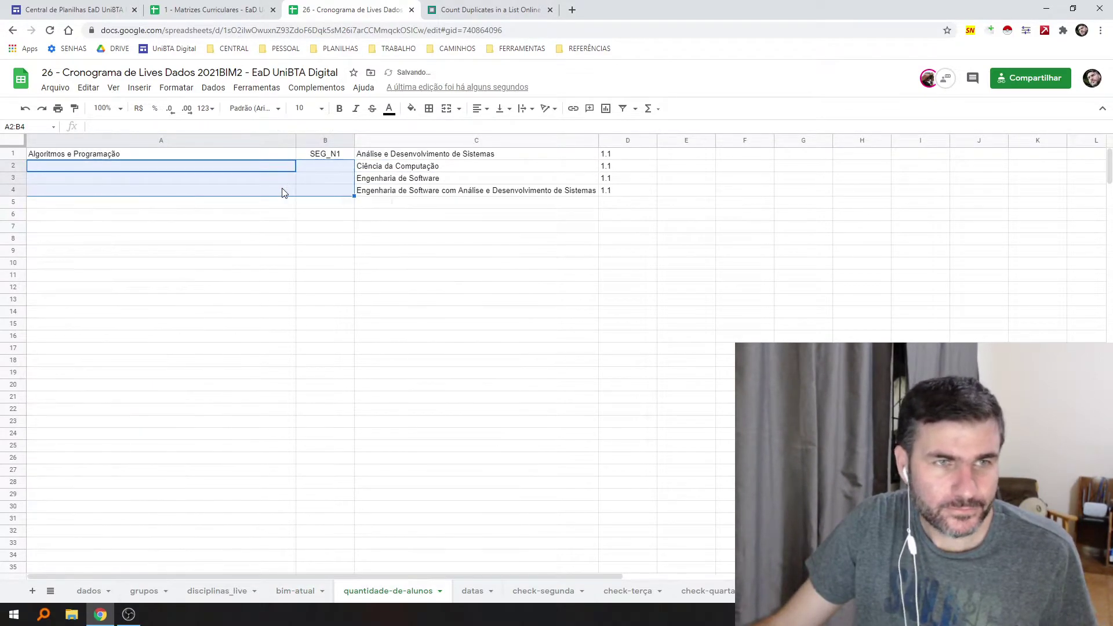
pyautogui.moveTo(310, 154); pyautogui.dragTo(323, 193)
pyautogui.hotkey('ctrl', 'c')
pyautogui.hotkey('ctrl', 'v')
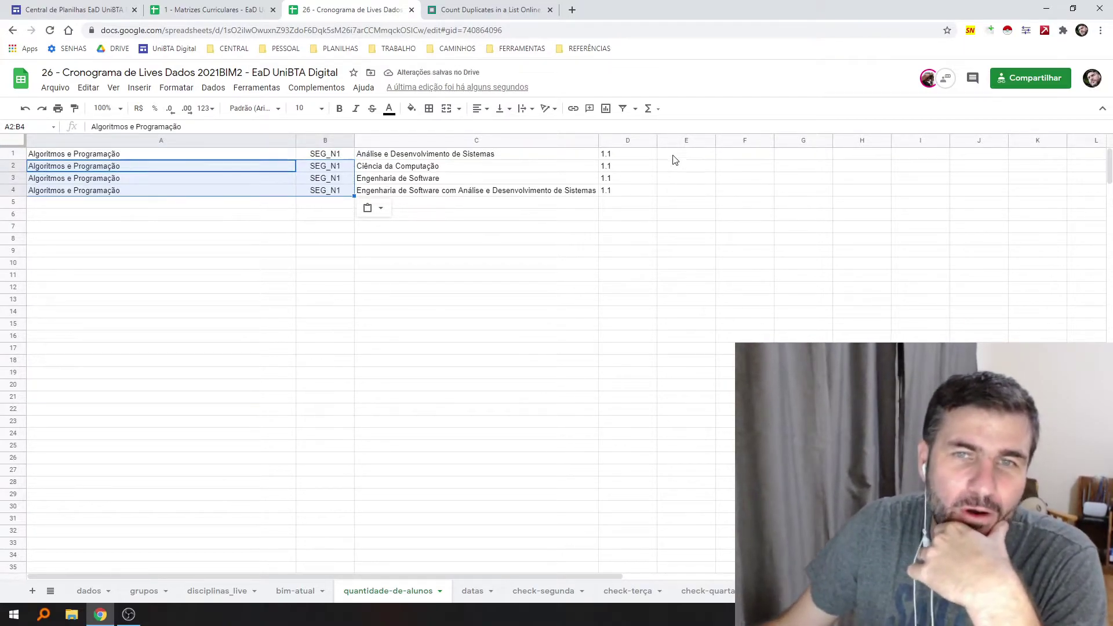
# Insert one blank row above row 1 of quantidade-de-alunos and select its cell E1
pyautogui.click(10, 154)
pyautogui.rightClick(11, 154)
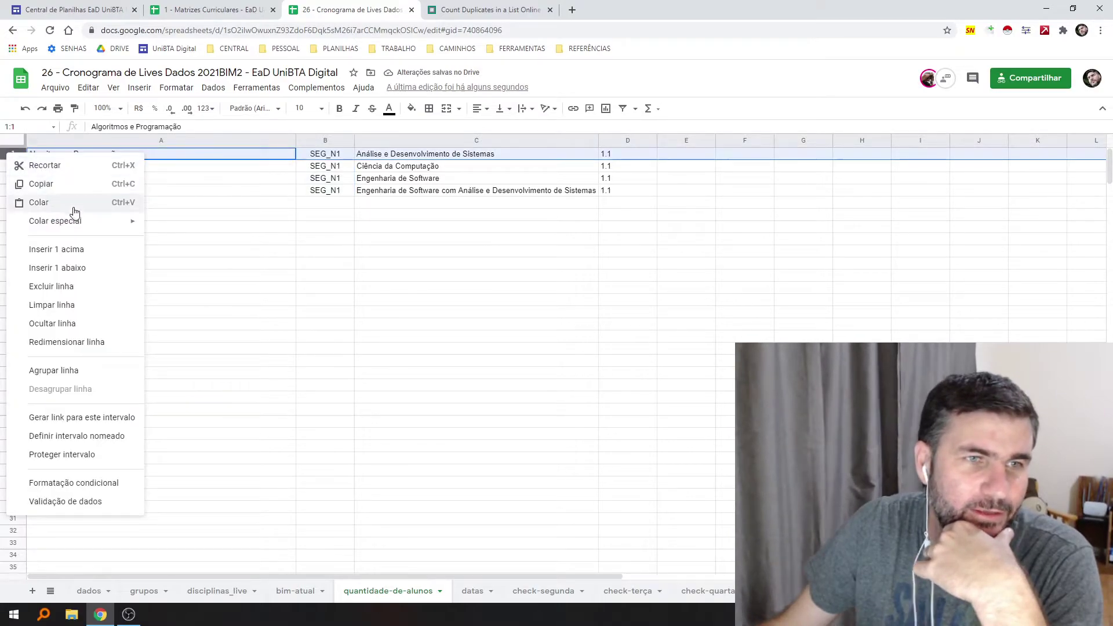
pyautogui.click(76, 250)
pyautogui.click(677, 153)
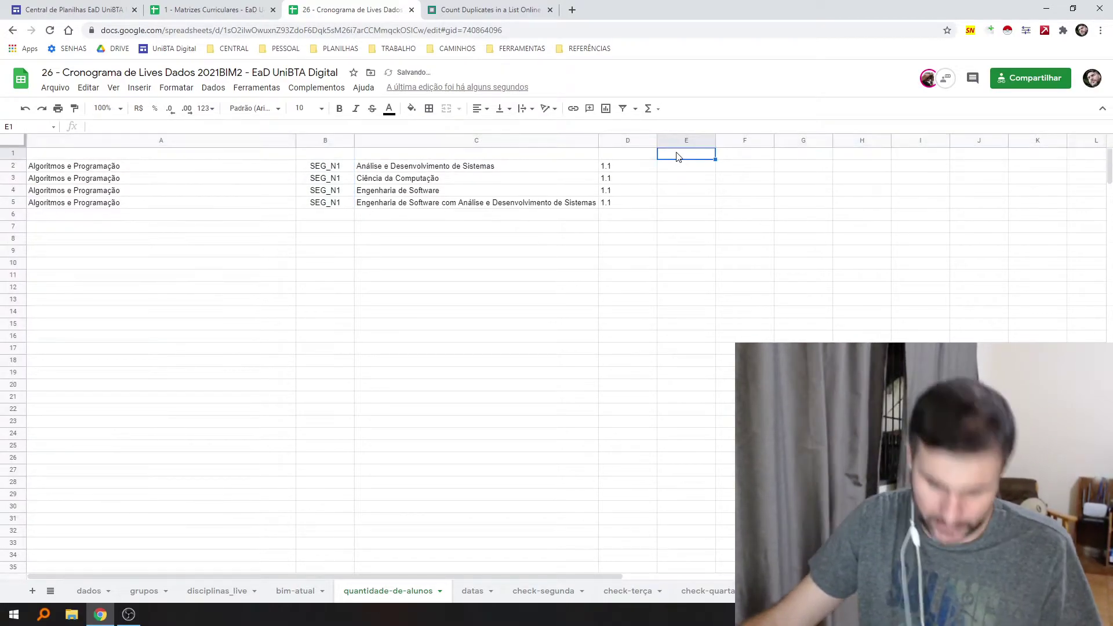
# Enter the header QTD DE ALUNOS in cell E1 and widen column E to fit it
pyautogui.write('QTD DE')
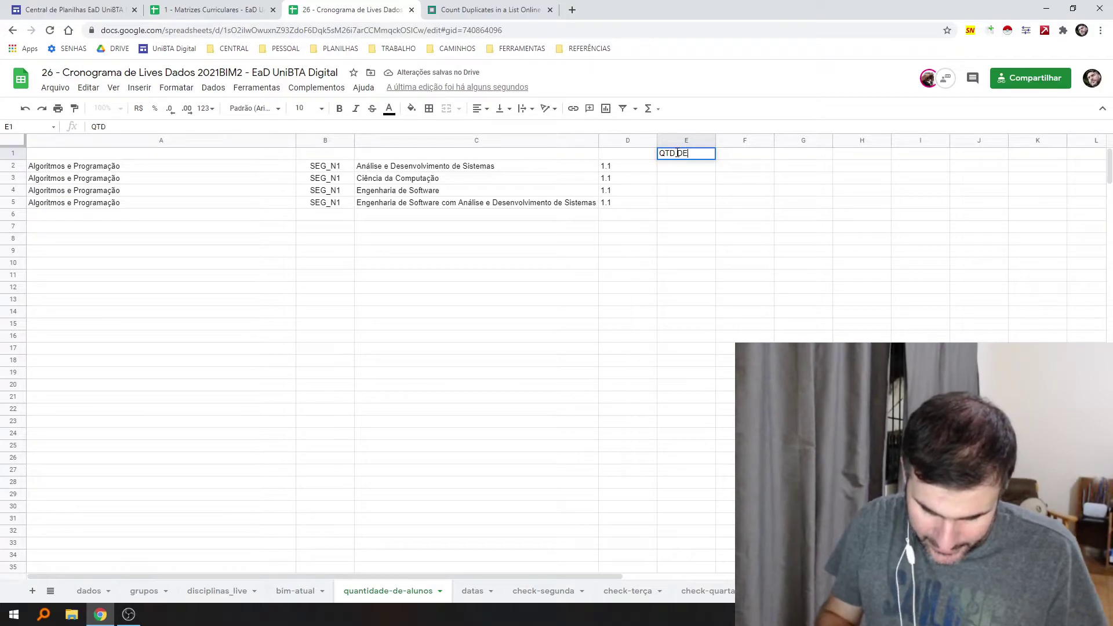
pyautogui.write(' ALUNOS')
pyautogui.press('Return')
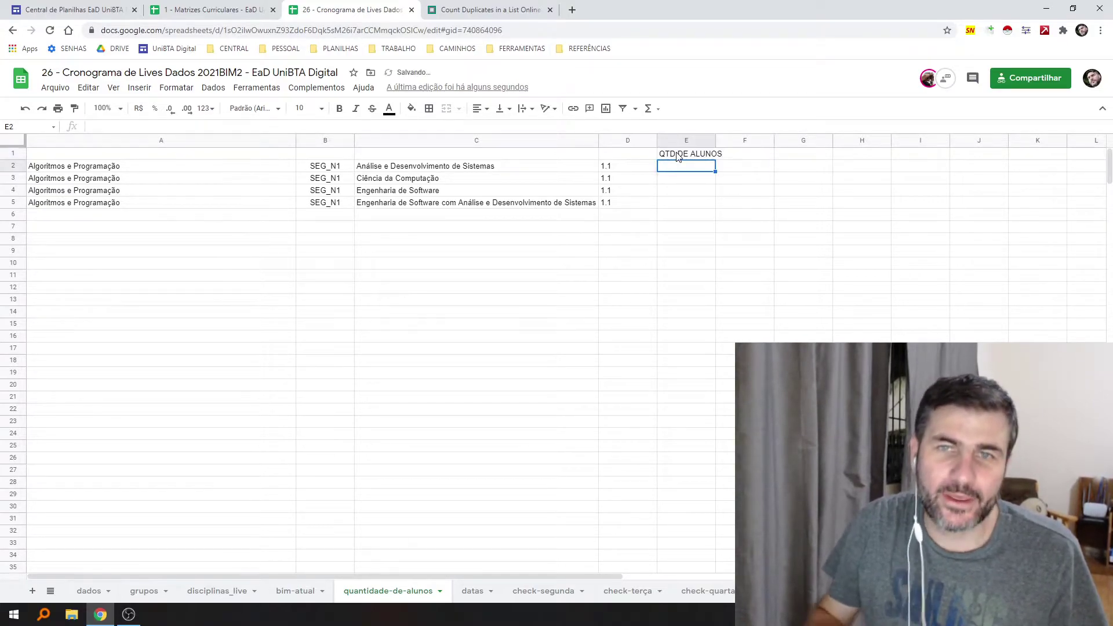
pyautogui.moveTo(716, 140); pyautogui.dragTo(751, 140)
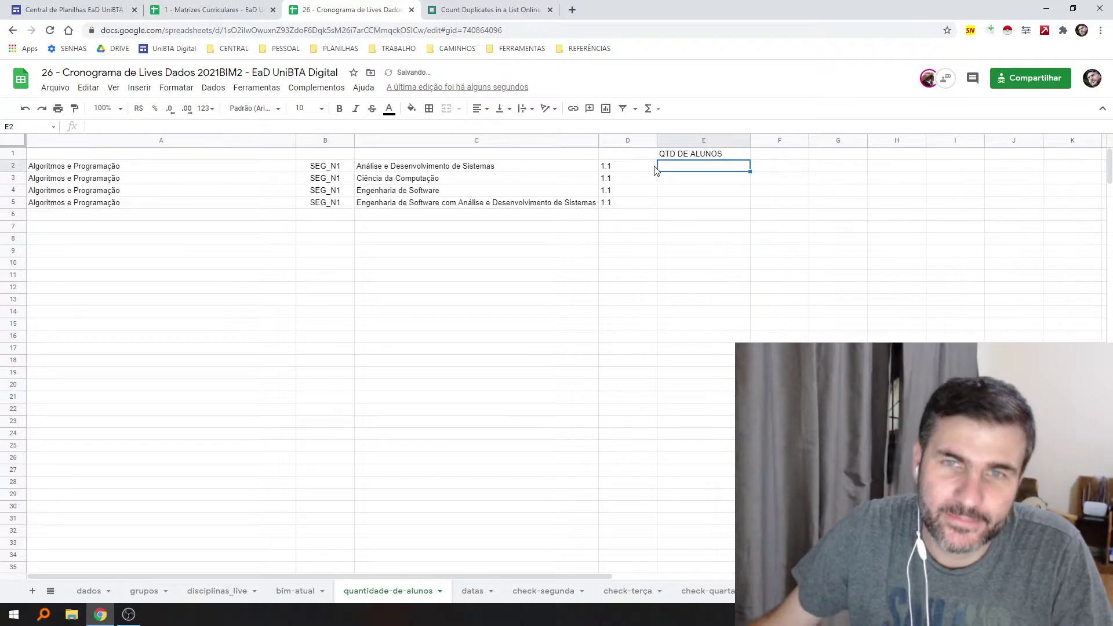
# Review the course names and period codes in rows 2 and 3 beside the student quantity column
pyautogui.click(615, 170)
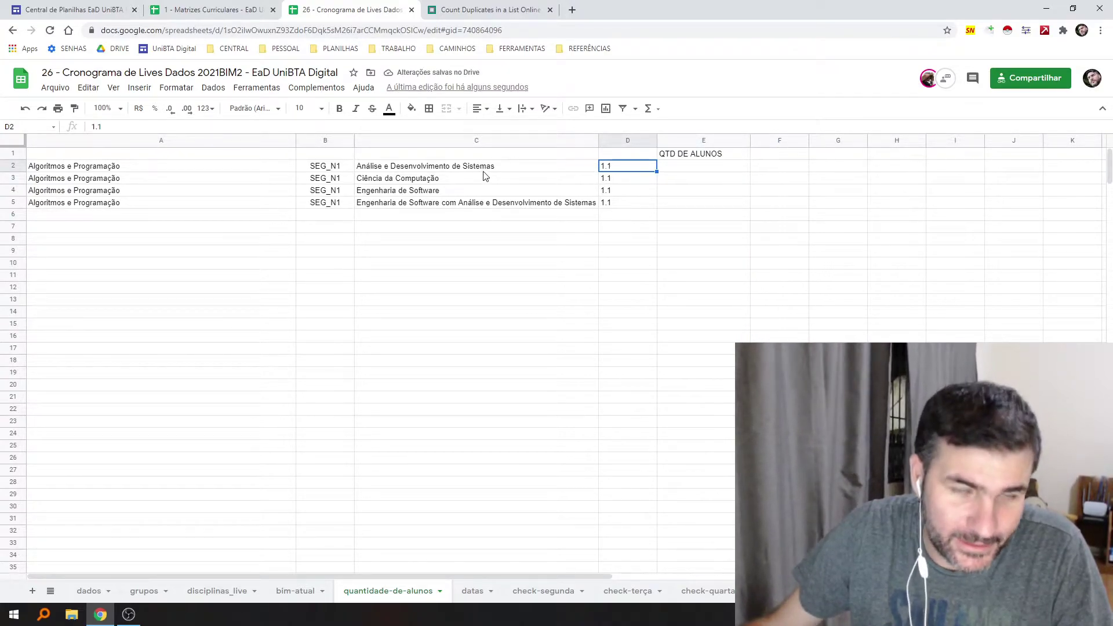
pyautogui.click(486, 175)
pyautogui.click(629, 186)
pyautogui.click(556, 183)
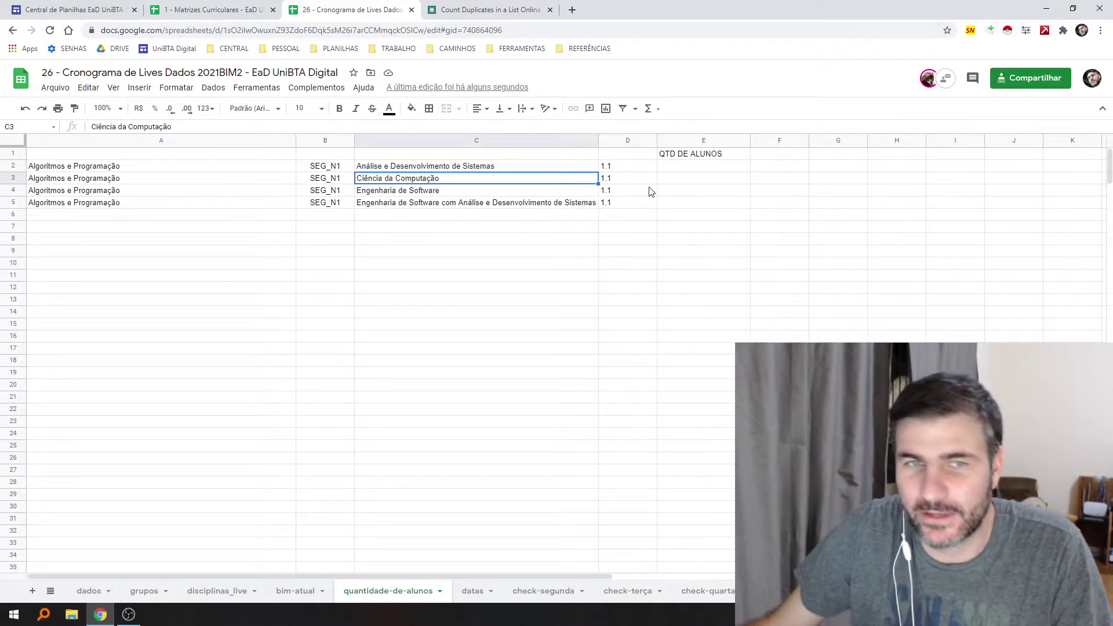
pyautogui.click(701, 166)
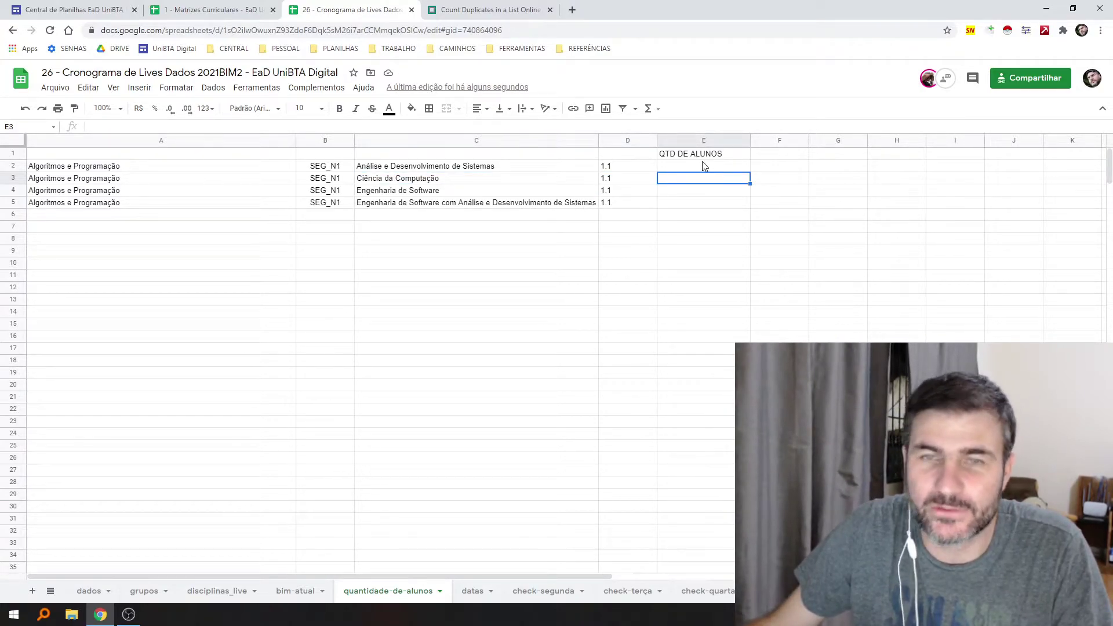
pyautogui.click(627, 167)
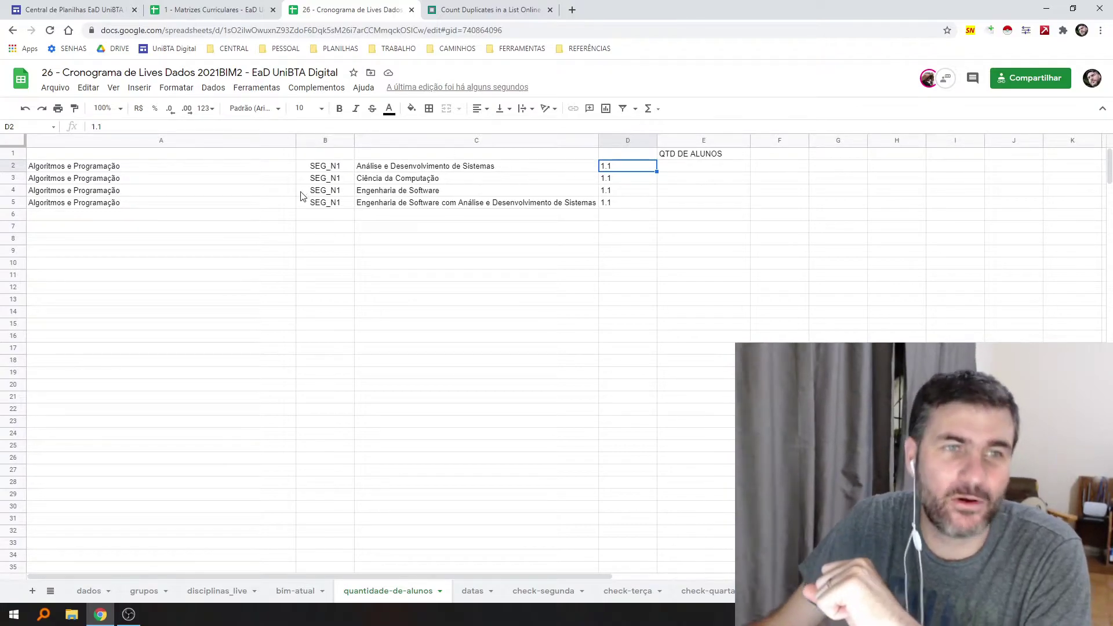
# Clear all contents of the range A1:E5 on the quantidade-de-alunos sheet
pyautogui.moveTo(704, 153); pyautogui.dragTo(100, 207)
pyautogui.press('Delete')
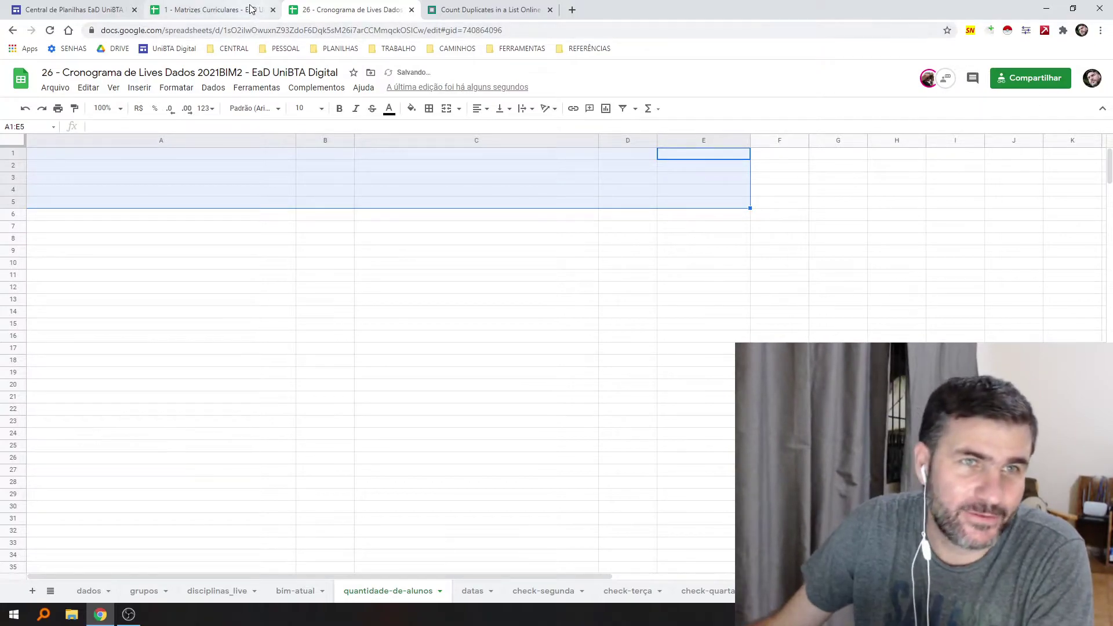
pyautogui.click(250, 8)
pyautogui.click(346, 14)
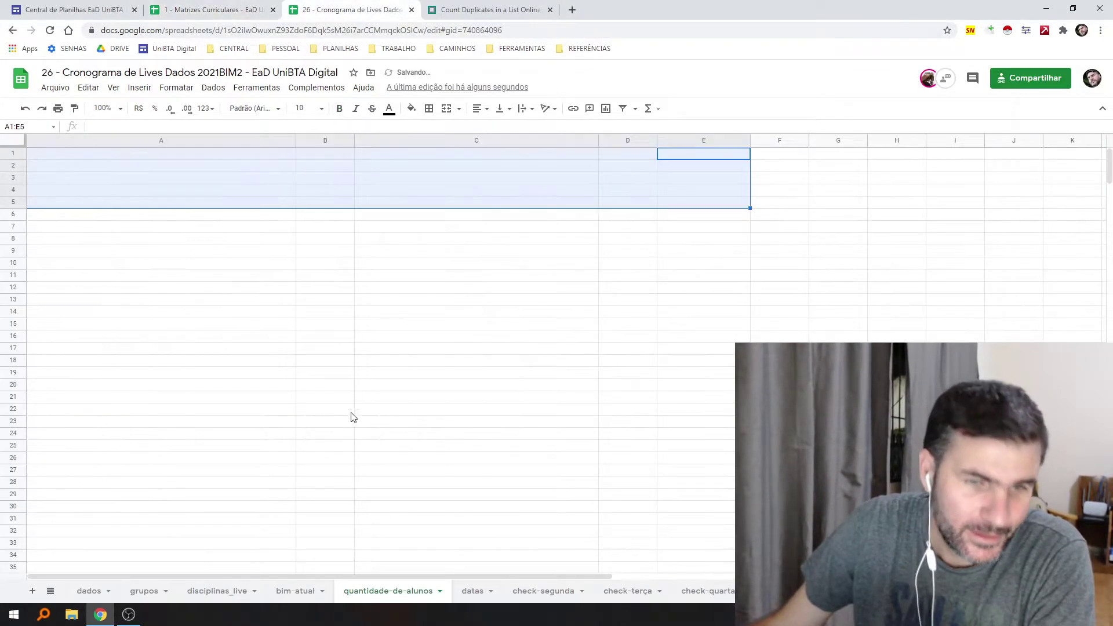
# Open the bim-atual sheet and check the disciplines against their course counts in the QTD CURSOS column
pyautogui.click(296, 591)
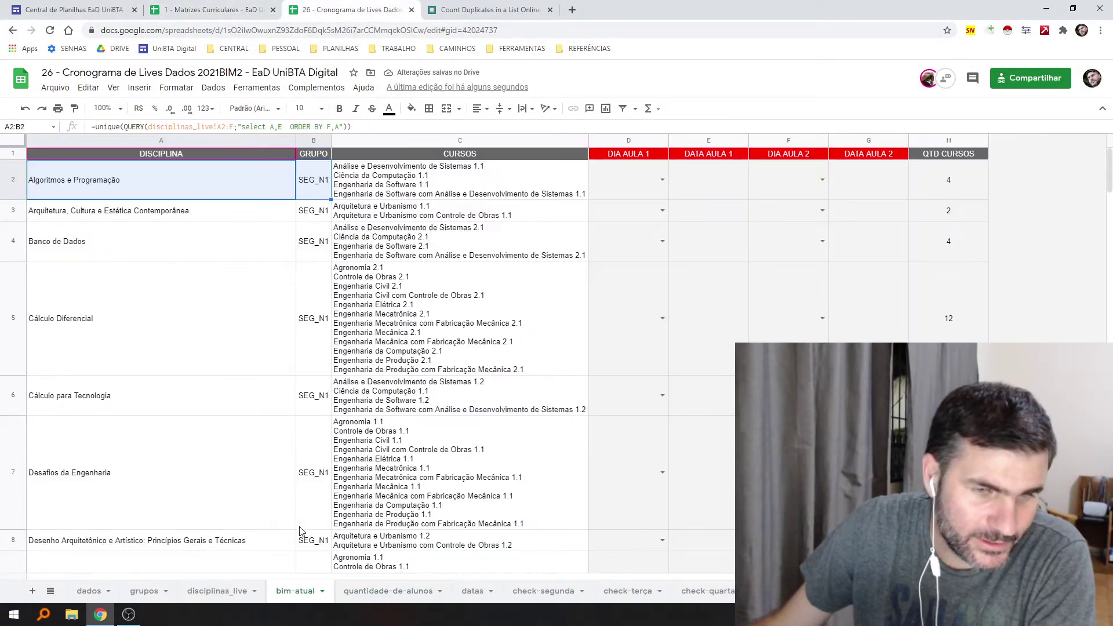
pyautogui.click(251, 182)
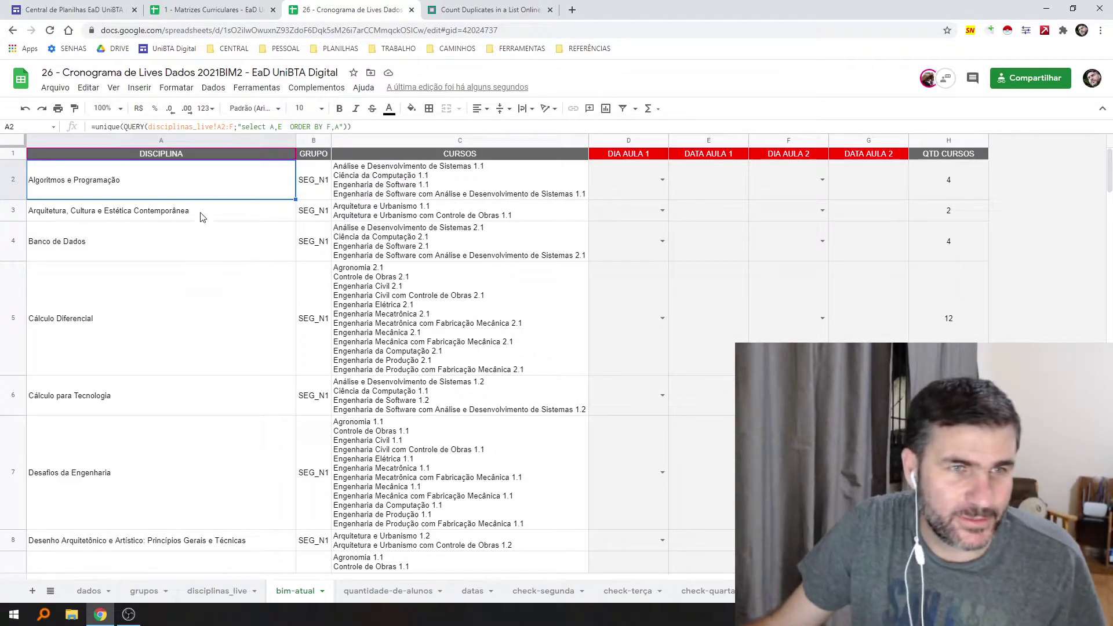
pyautogui.click(246, 216)
pyautogui.click(401, 217)
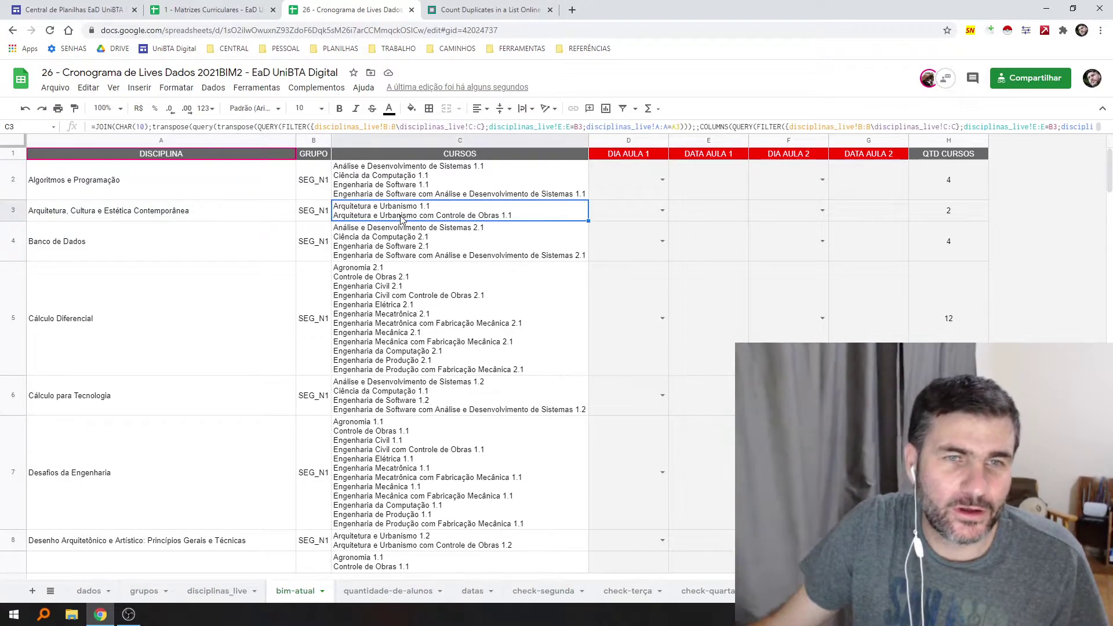
pyautogui.click(949, 216)
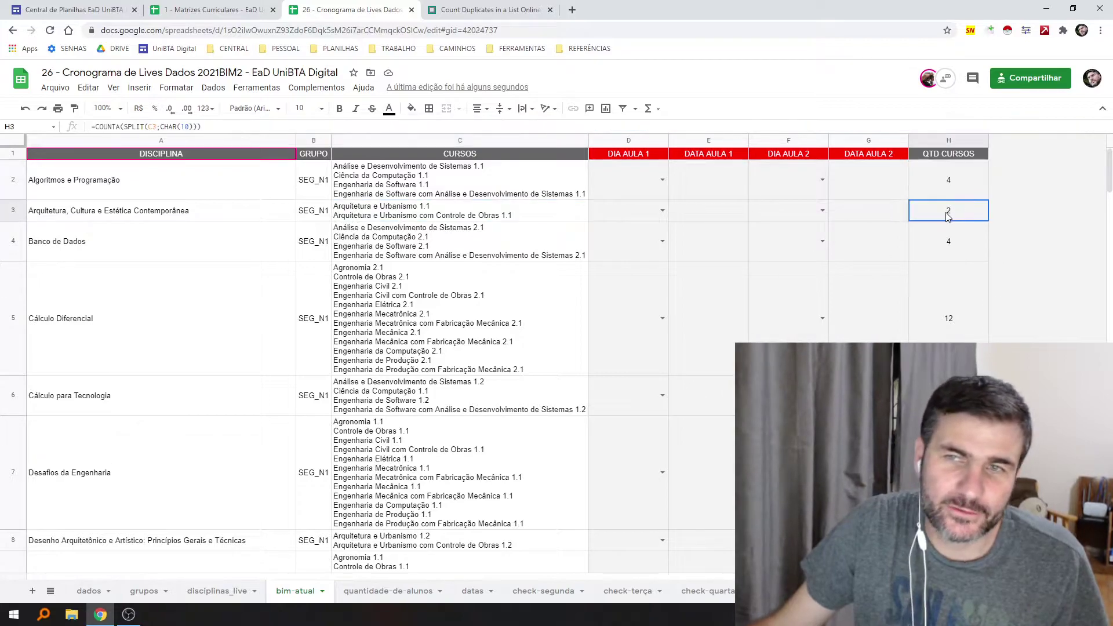
pyautogui.click(963, 255)
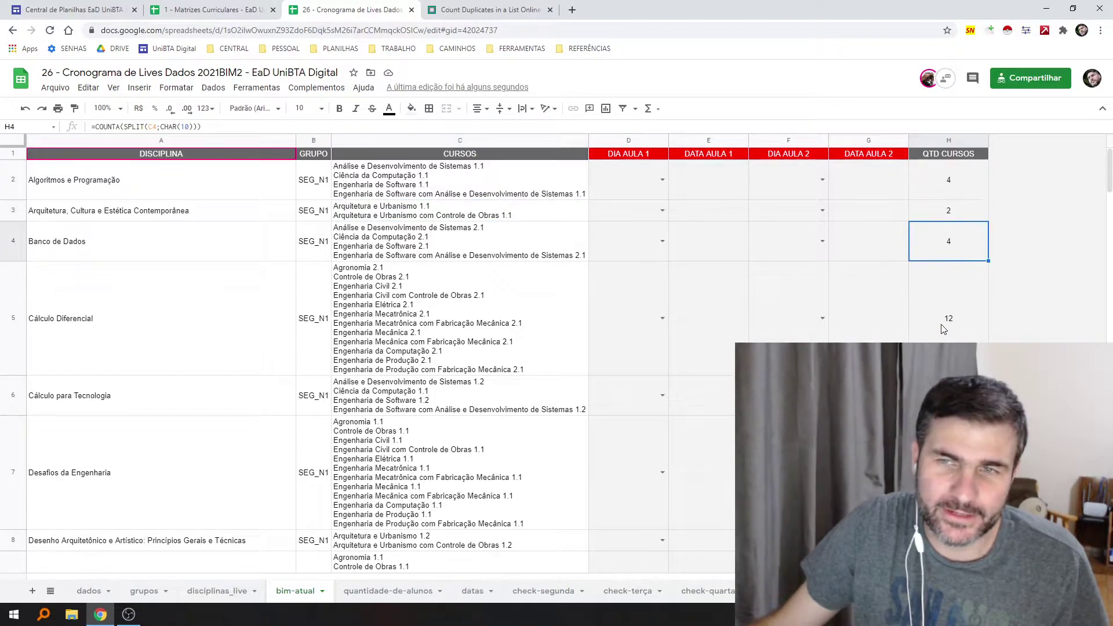
pyautogui.click(947, 323)
pyautogui.scroll(-5, 191, 405)
pyautogui.scroll(-5, 248, 398)
pyautogui.scroll(15, 249, 398)
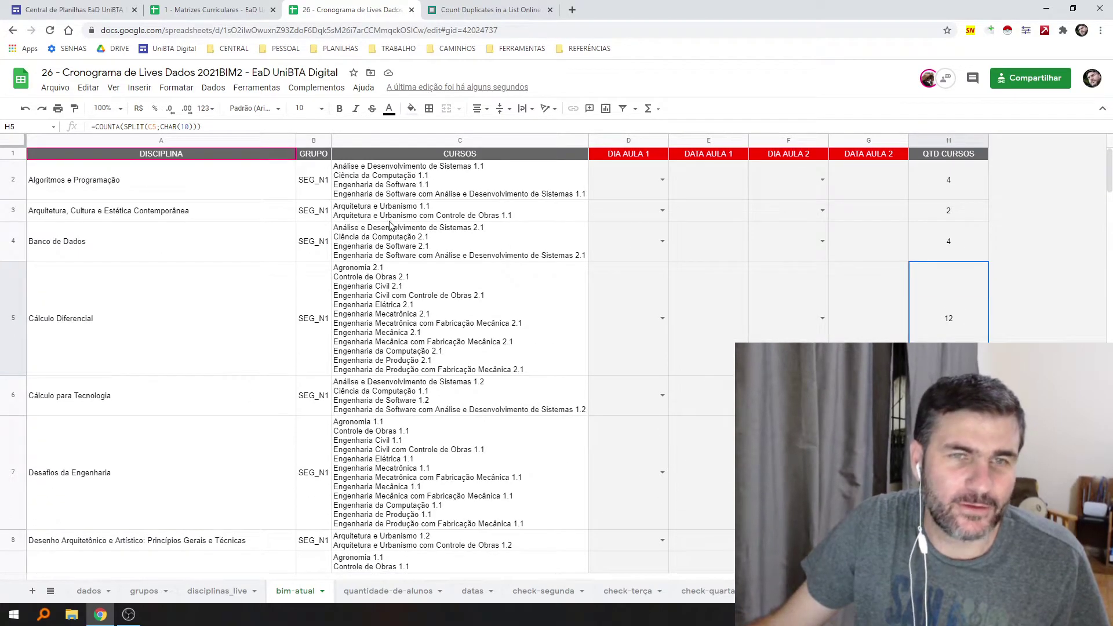
# Look through the course lists in the CURSOS column across the disciplines of the bim-atual sheet
pyautogui.click(417, 193)
pyautogui.click(414, 214)
pyautogui.click(406, 301)
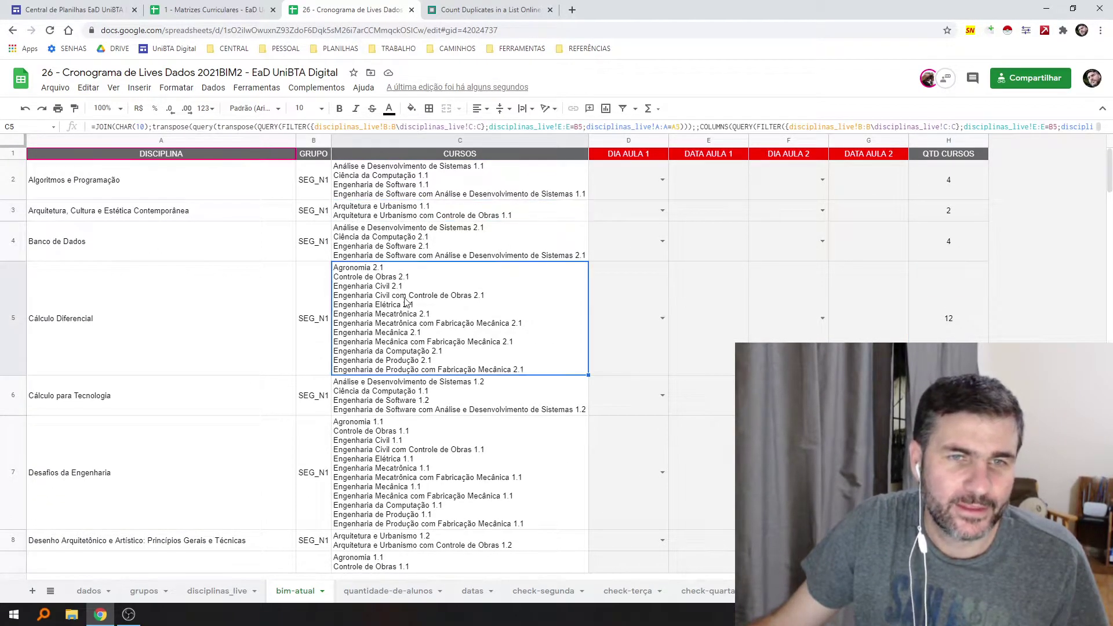
pyautogui.scroll(-20, 399, 333)
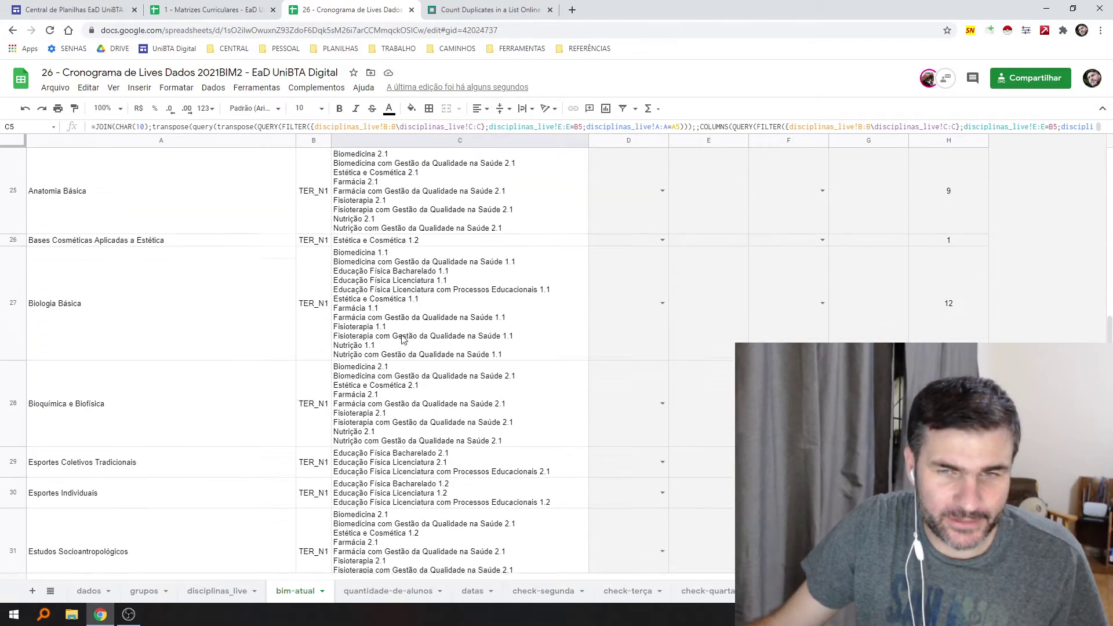
pyautogui.scroll(20, 404, 339)
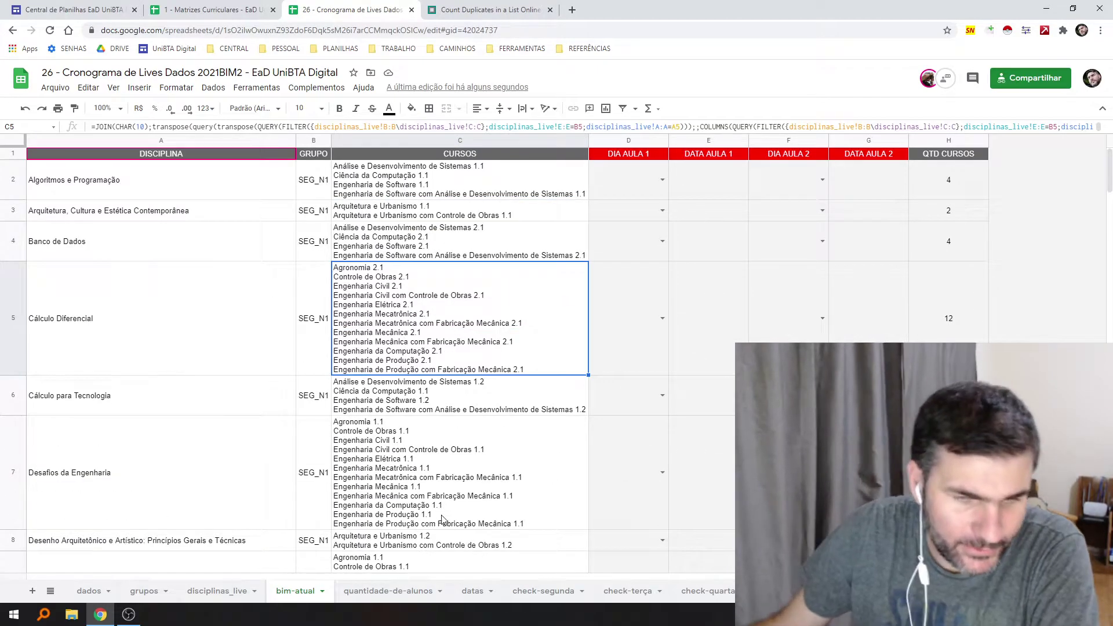
# Return to the quantidade-de-alunos sheet and open the spreadsheet's script editor
pyautogui.click(388, 592)
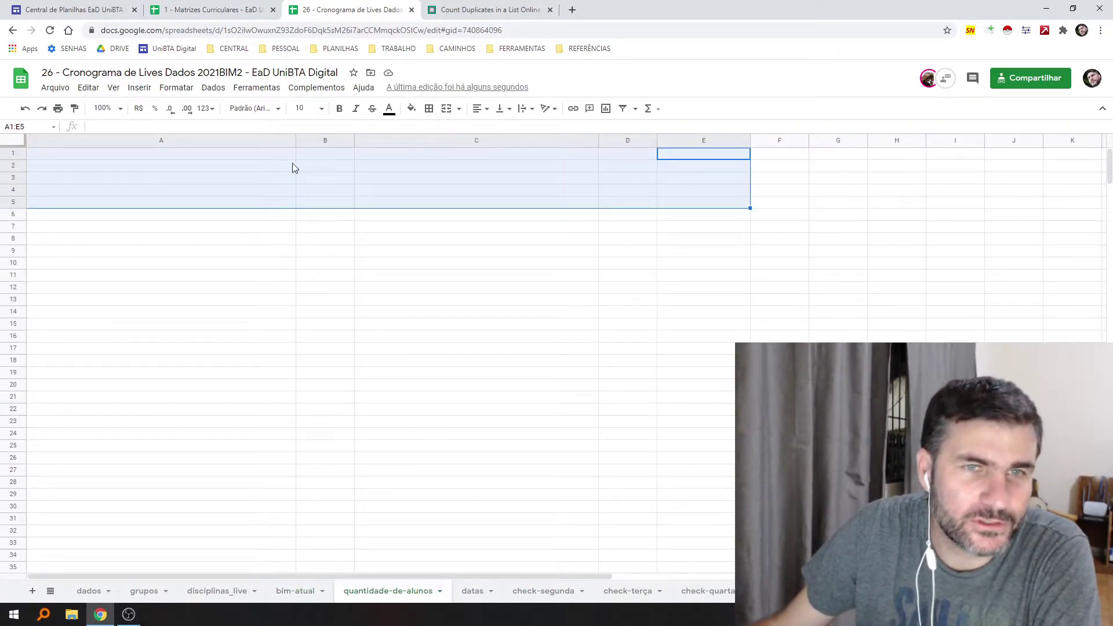
pyautogui.click(211, 156)
pyautogui.click(256, 87)
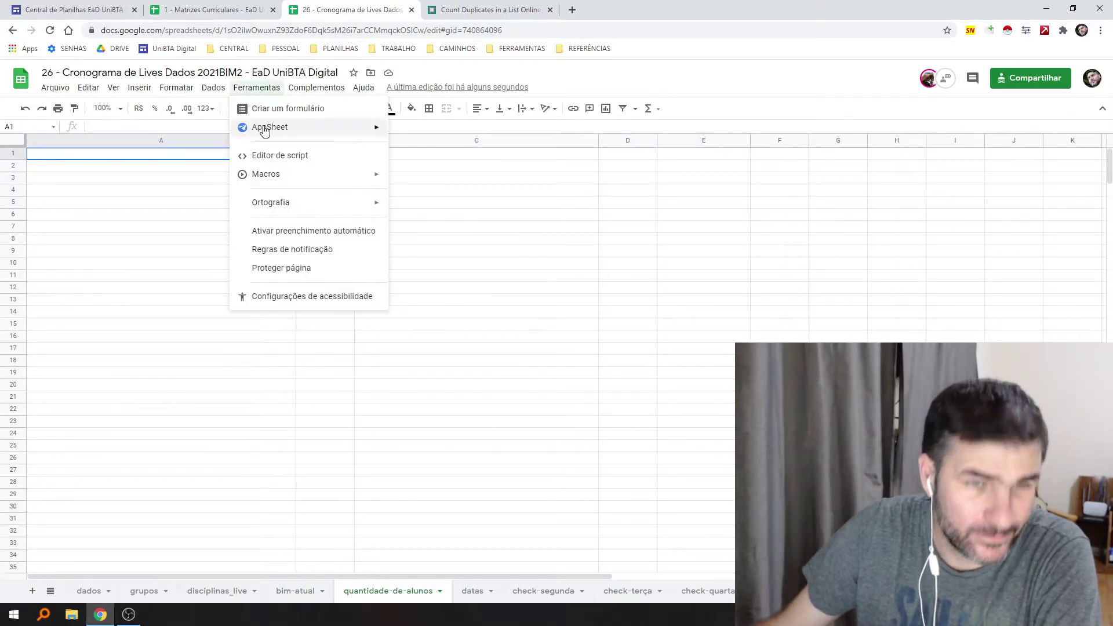
pyautogui.click(280, 155)
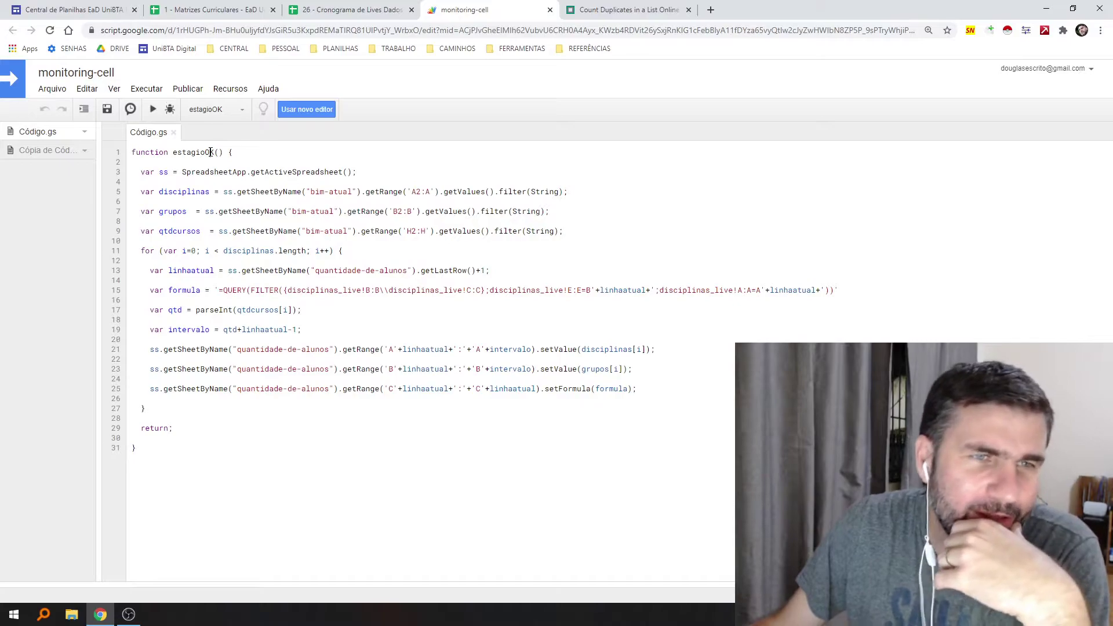
# Examine how the estagioOK function assigns SpreadsheetApp.getActiveSpreadsheet() to ss, comparing it with the open spreadsheet
pyautogui.doubleClick(167, 152)
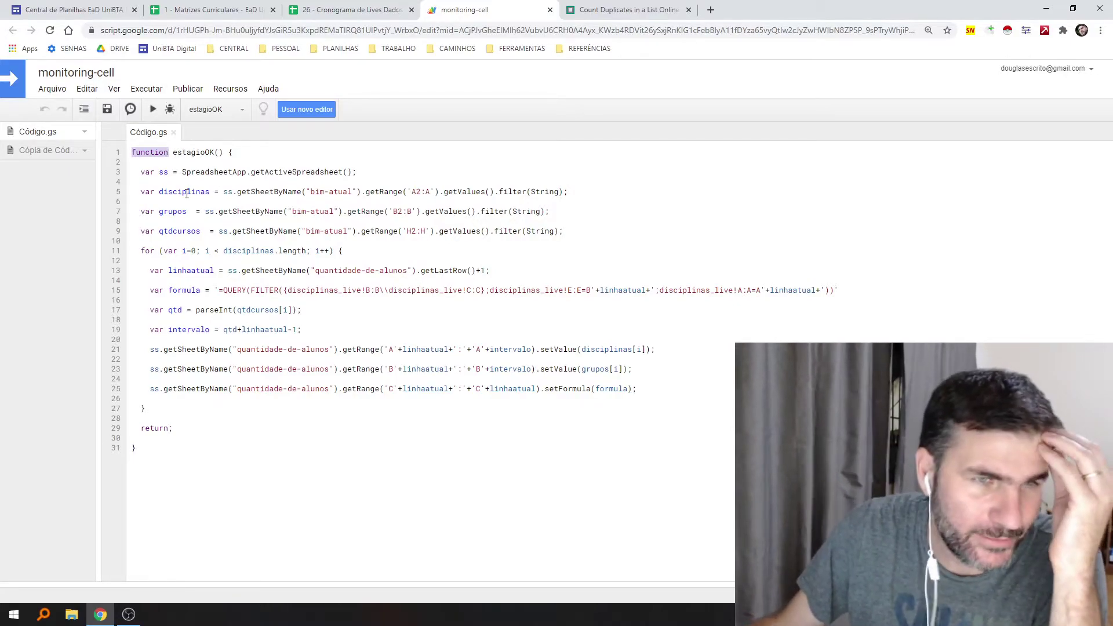
pyautogui.moveTo(180, 173); pyautogui.dragTo(354, 175)
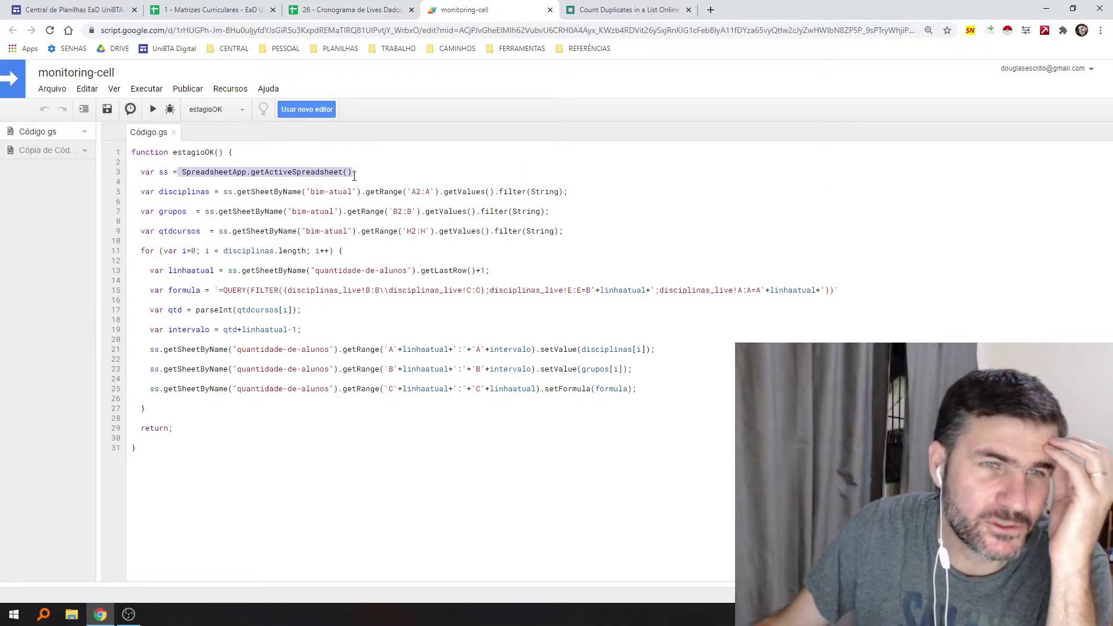
pyautogui.click(163, 172)
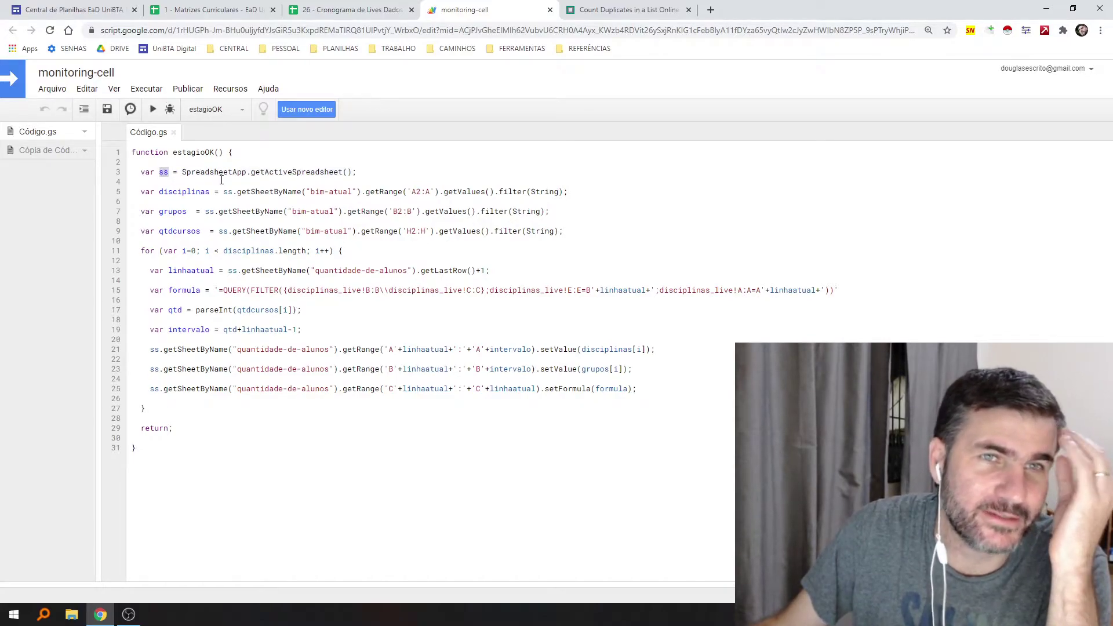
pyautogui.click(371, 11)
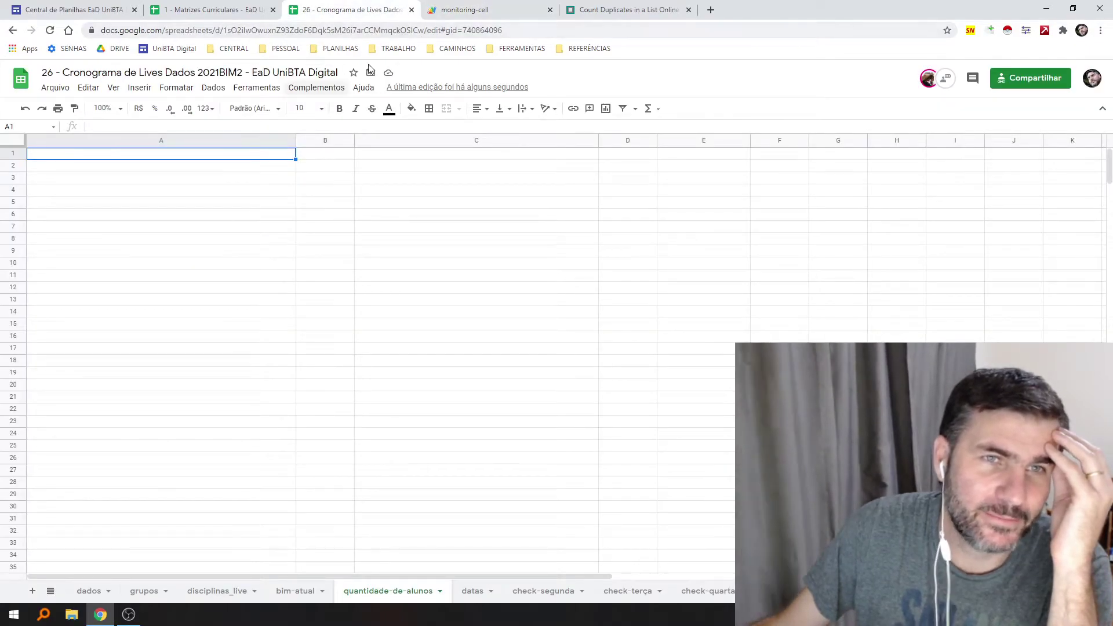
pyautogui.moveTo(558, 30); pyautogui.dragTo(163, 58)
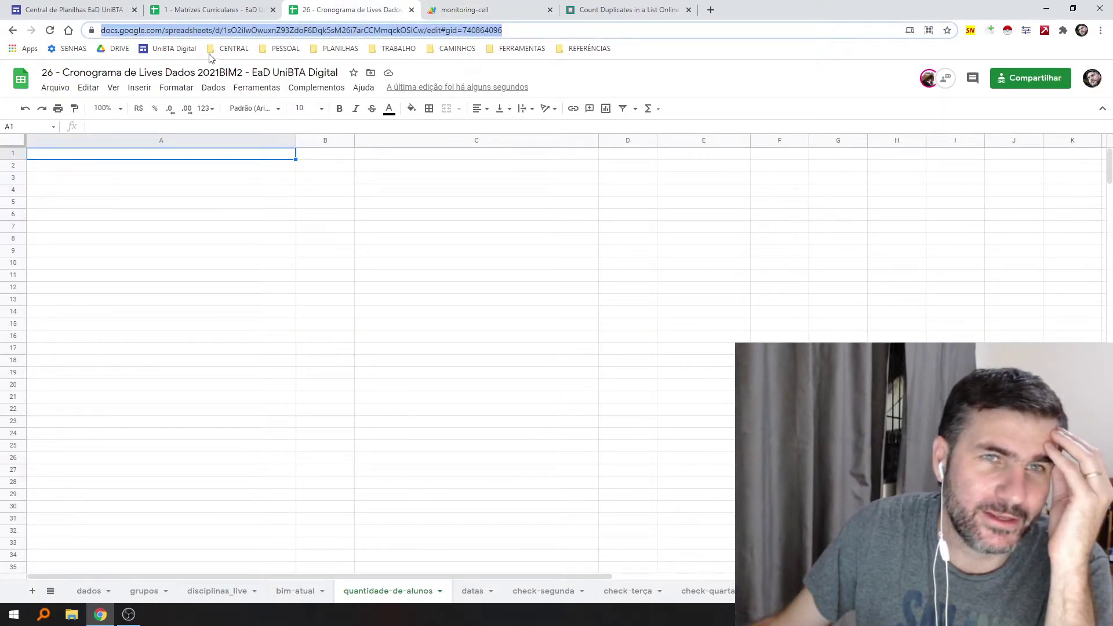
pyautogui.click(458, 11)
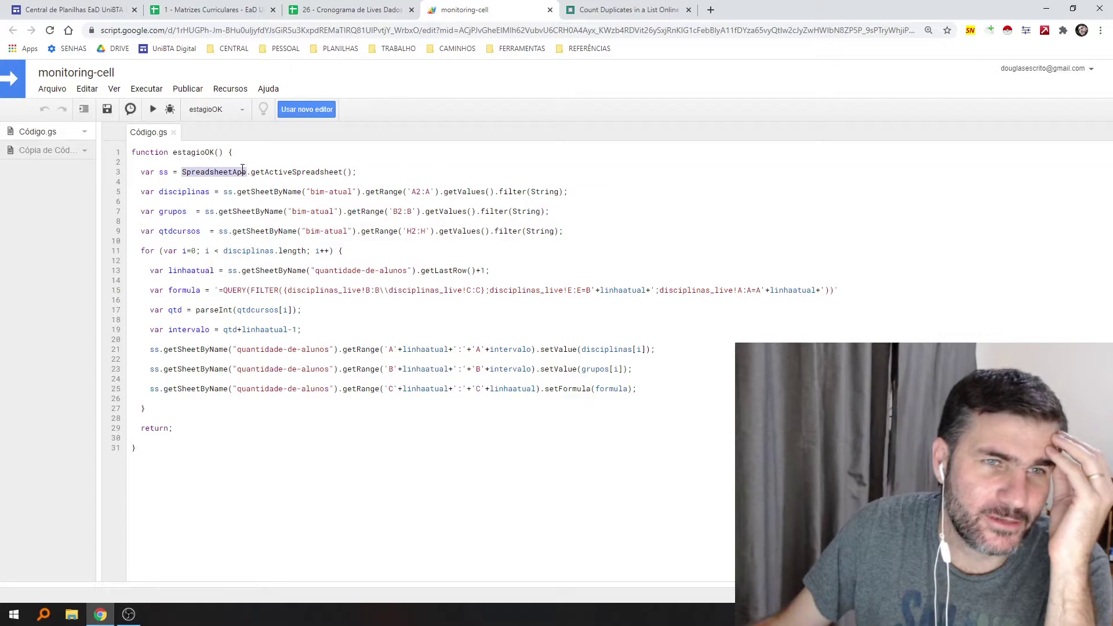
pyautogui.tripleClick(242, 171)
pyautogui.click(319, 179)
pyautogui.doubleClick(286, 172)
pyautogui.click(323, 12)
pyautogui.click(464, 10)
# Examine the disciplinas declaration piece by piece: getSheetByName("bim-atual"), getRange('A2:A'), getValues() and filter(String)
pyautogui.doubleClick(198, 192)
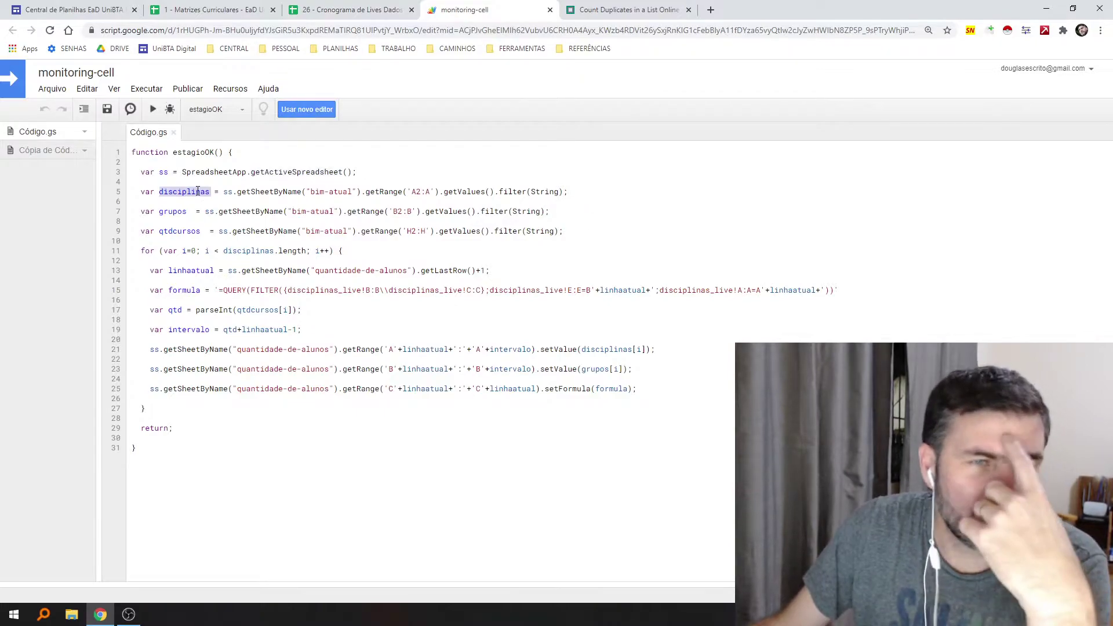
pyautogui.doubleClick(227, 191)
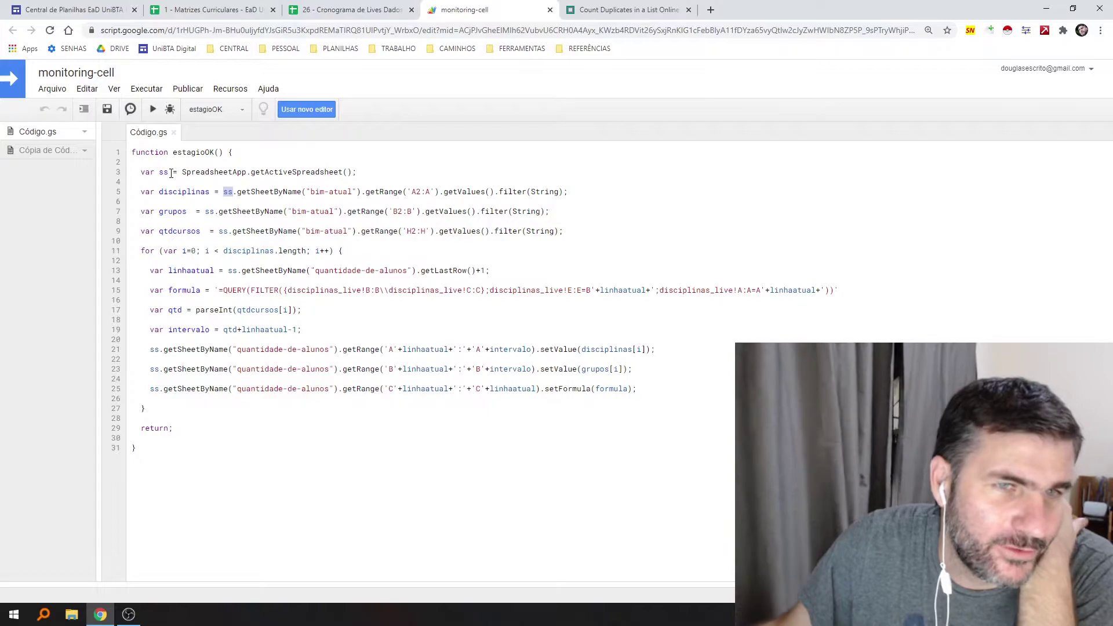
pyautogui.click(265, 193)
pyautogui.doubleClick(265, 193)
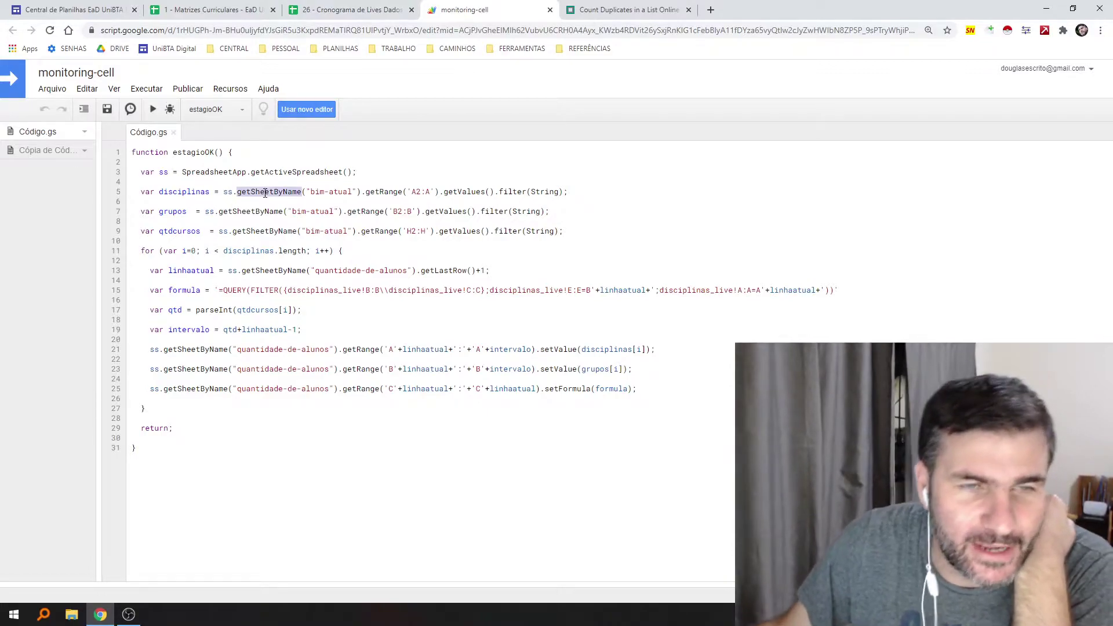
pyautogui.moveTo(306, 191); pyautogui.dragTo(358, 191)
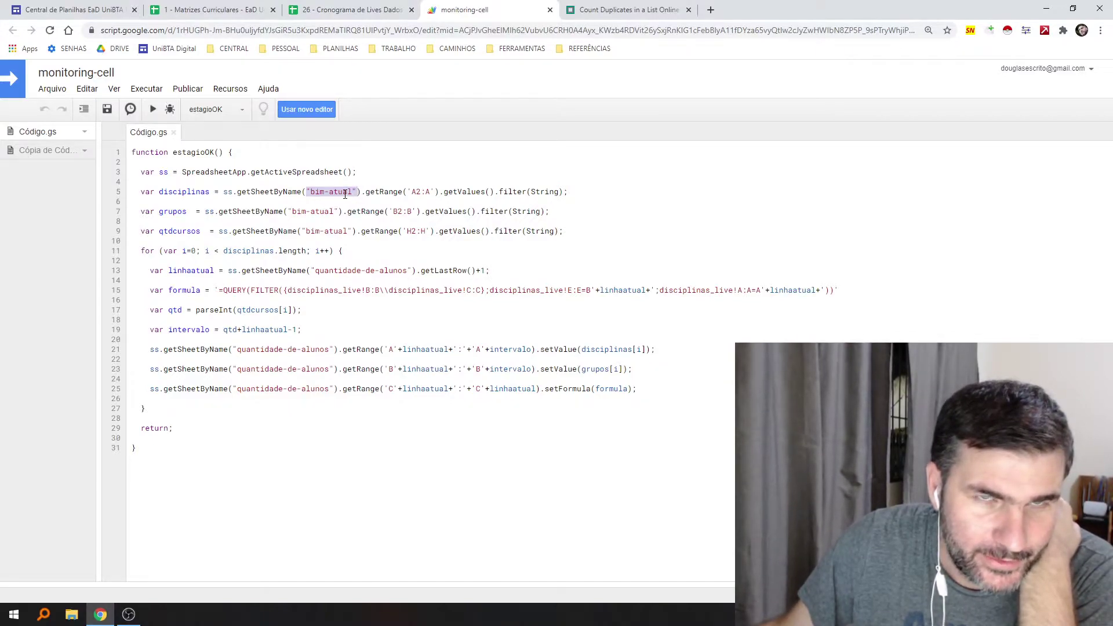
pyautogui.moveTo(361, 192); pyautogui.dragTo(405, 193)
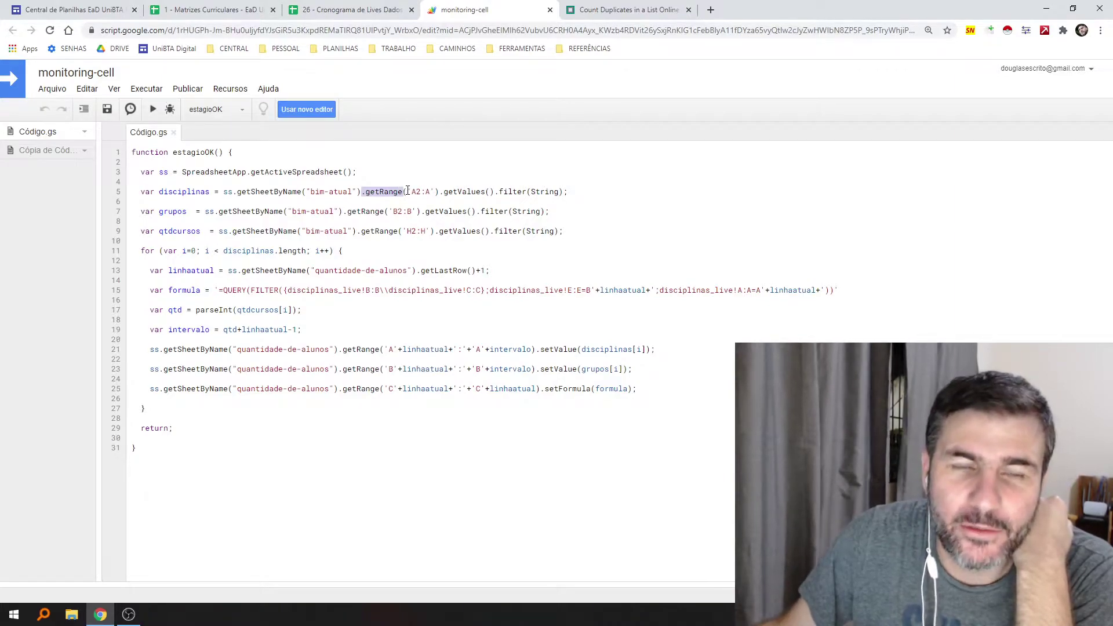
pyautogui.click(410, 191)
pyautogui.moveTo(409, 192); pyautogui.dragTo(439, 192)
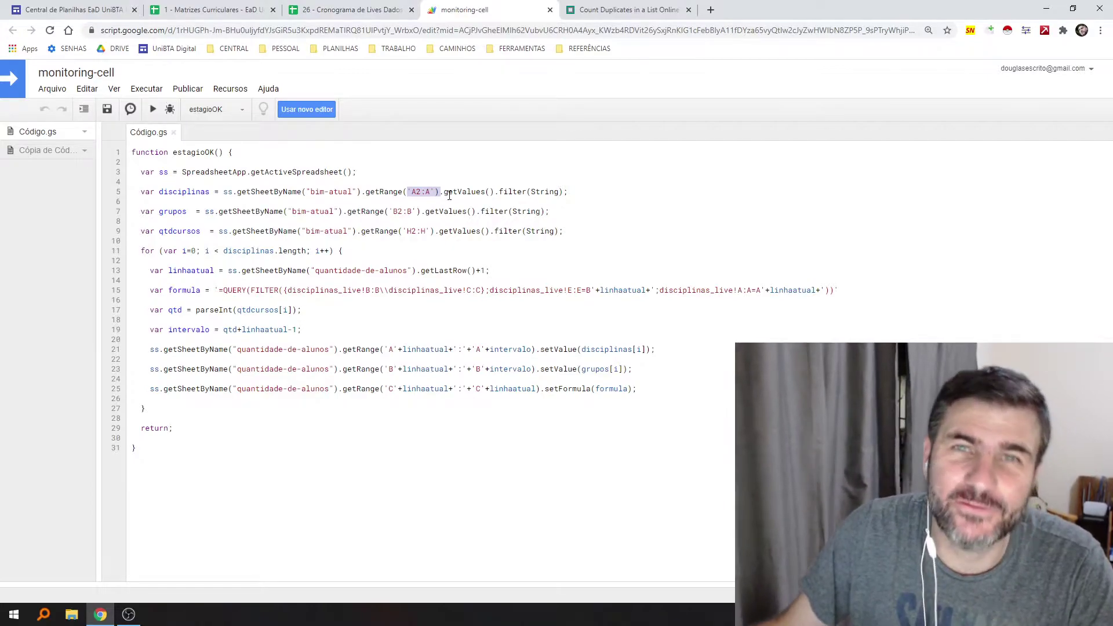
pyautogui.moveTo(495, 192); pyautogui.dragTo(560, 197)
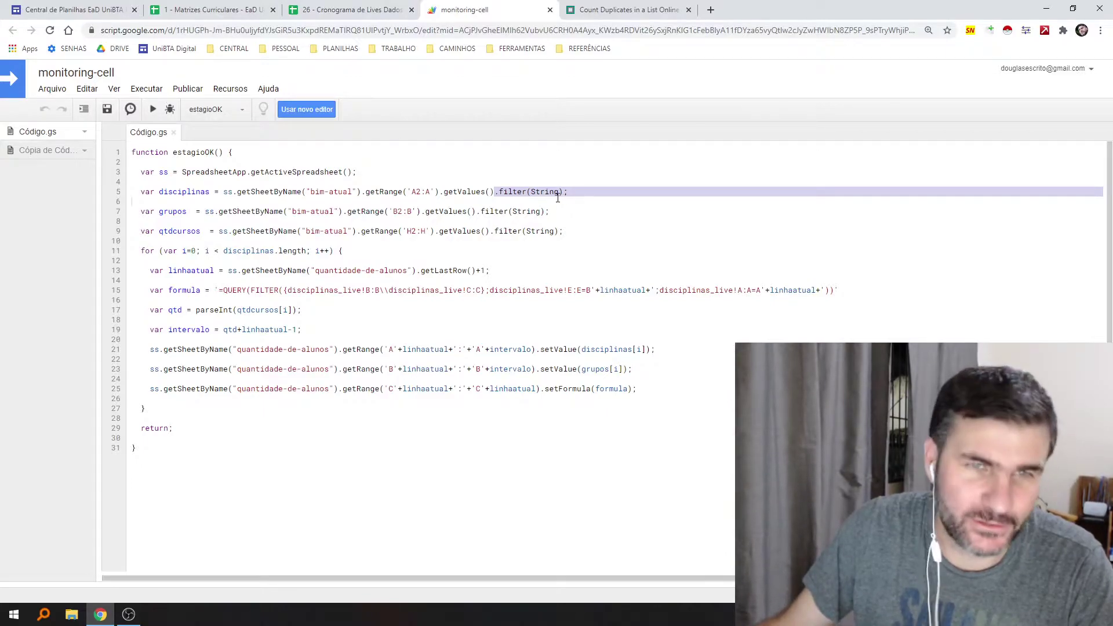
pyautogui.click(579, 194)
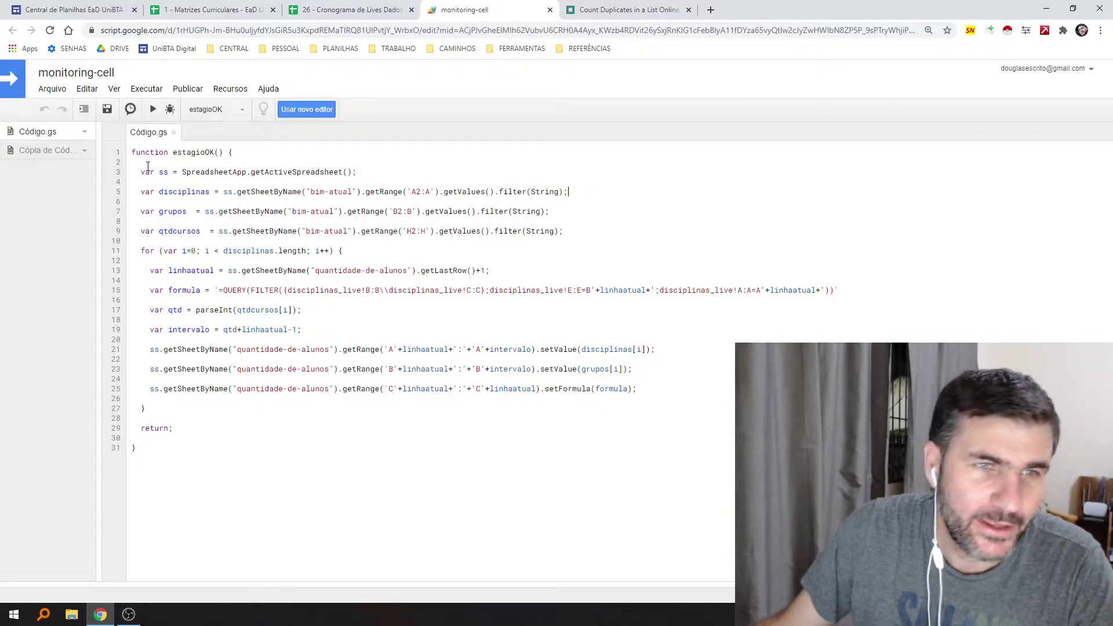
# Compare the script's disciplinas variable and its "bim-atual" range A2:A with the DISCIPLINA column in the spreadsheet
pyautogui.doubleClick(181, 194)
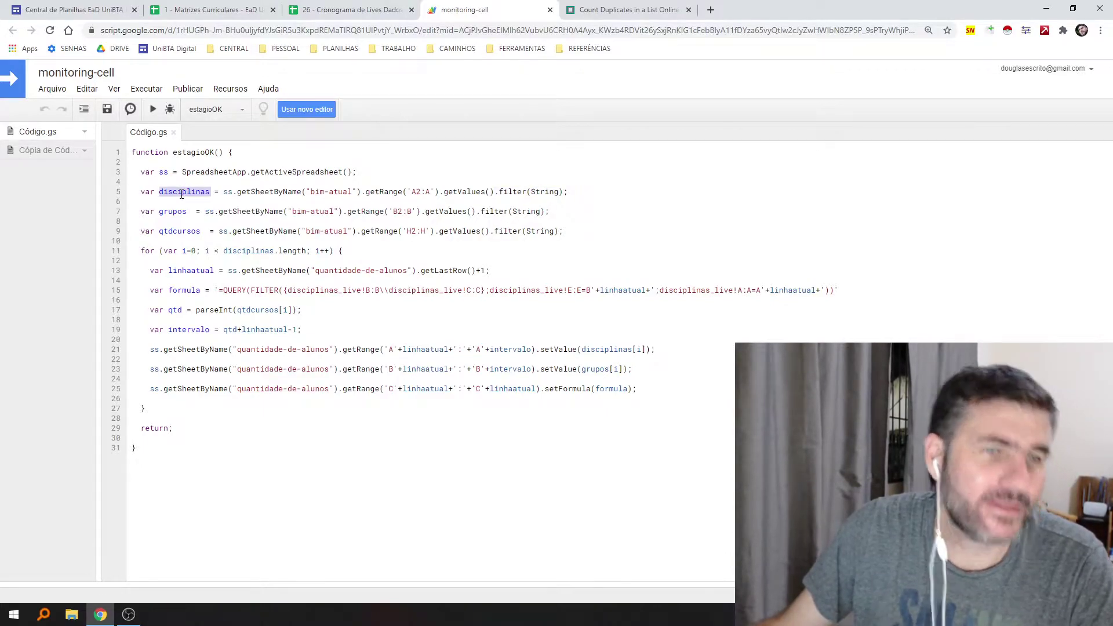
pyautogui.doubleClick(318, 192)
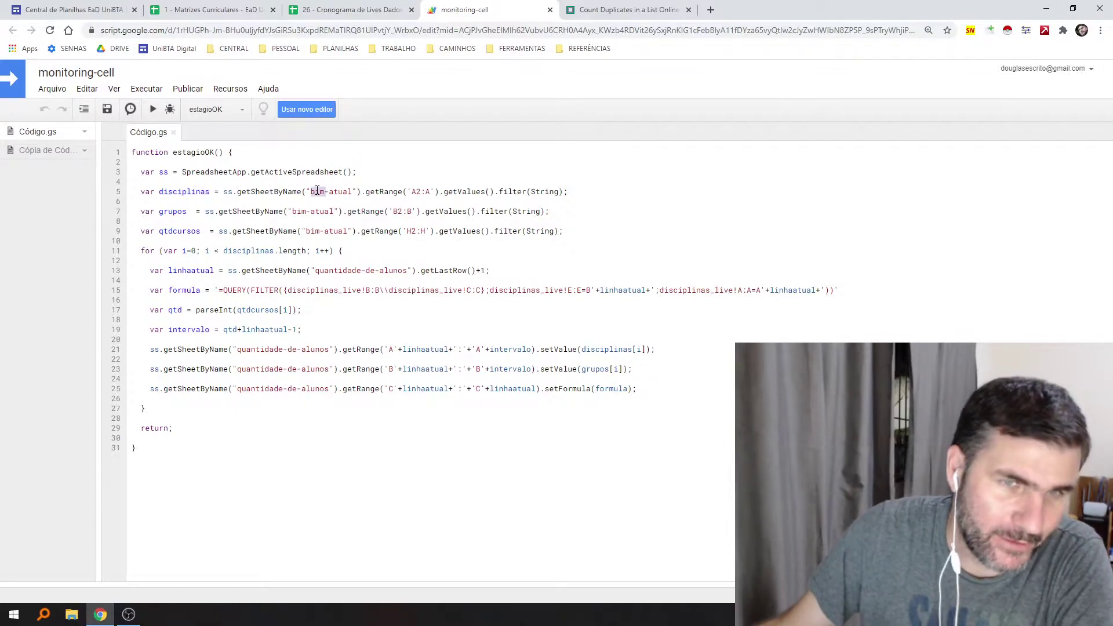
pyautogui.click(348, 10)
pyautogui.click(295, 590)
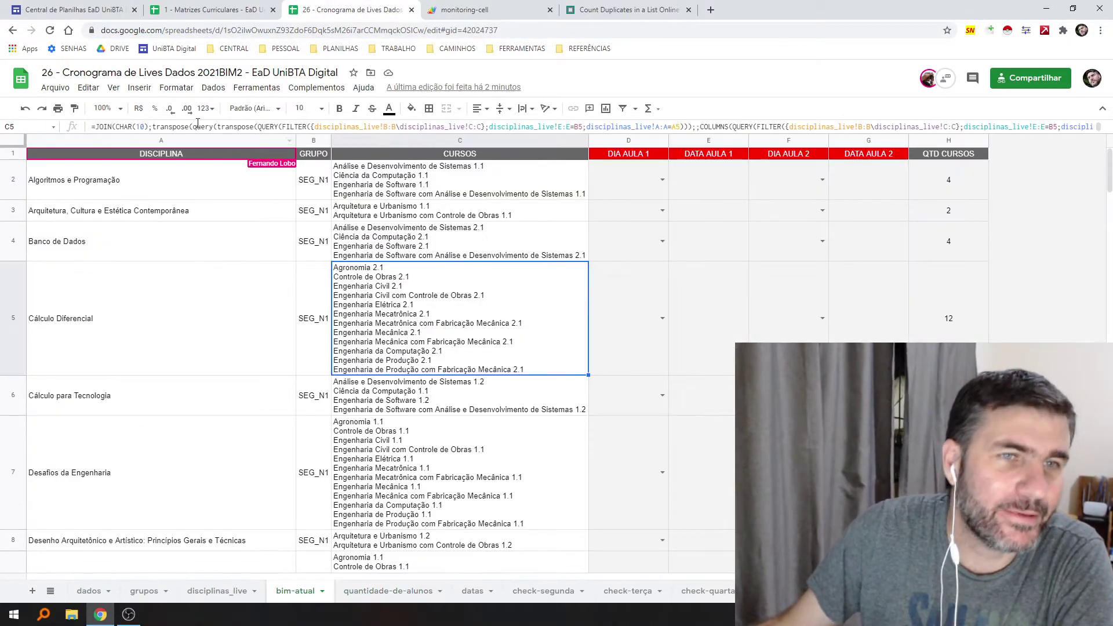
pyautogui.click(194, 140)
pyautogui.click(476, 10)
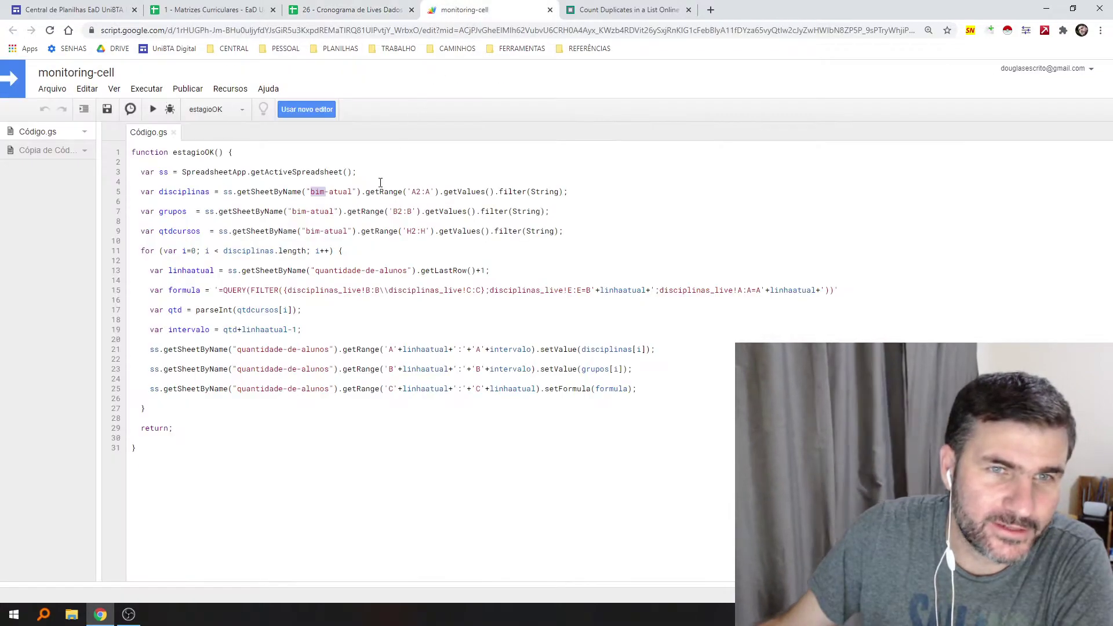
pyautogui.click(388, 16)
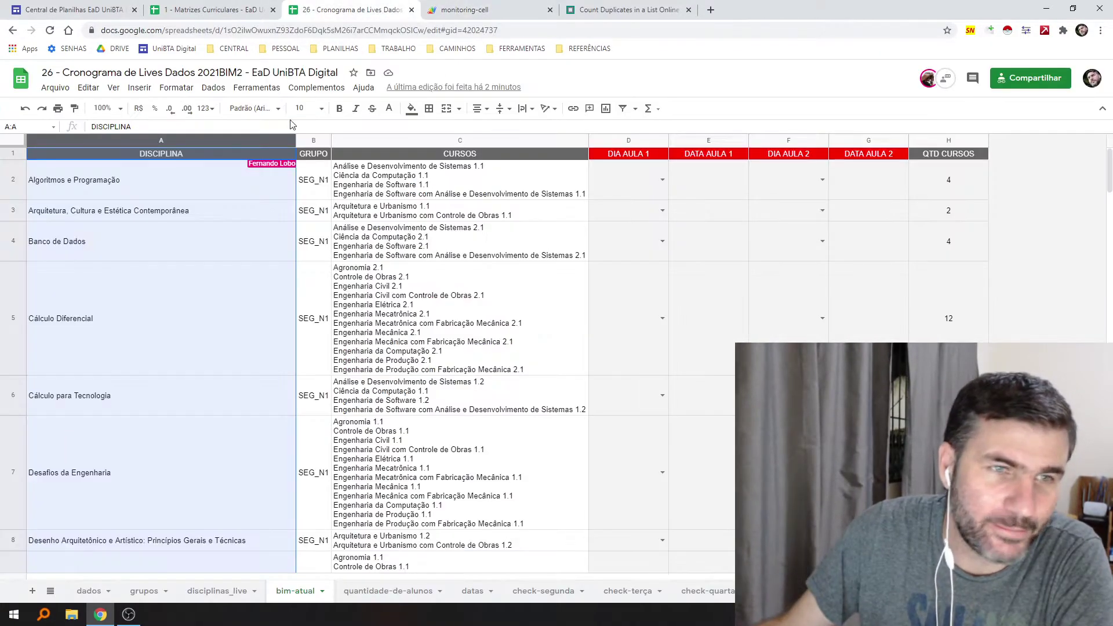
pyautogui.click(149, 180)
pyautogui.click(461, 7)
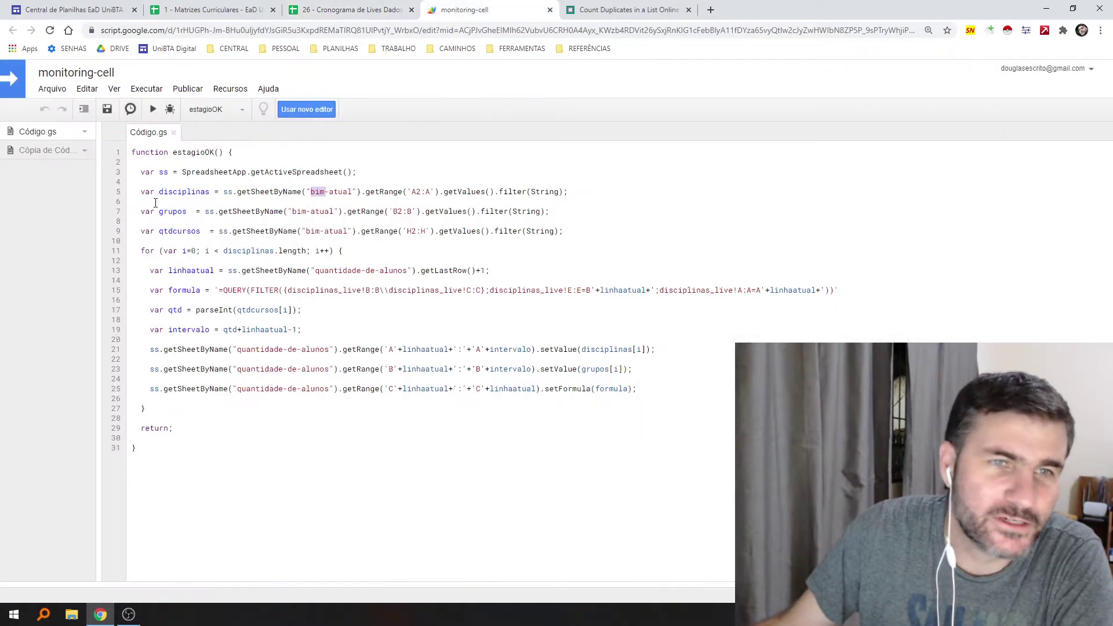
pyautogui.doubleClick(169, 194)
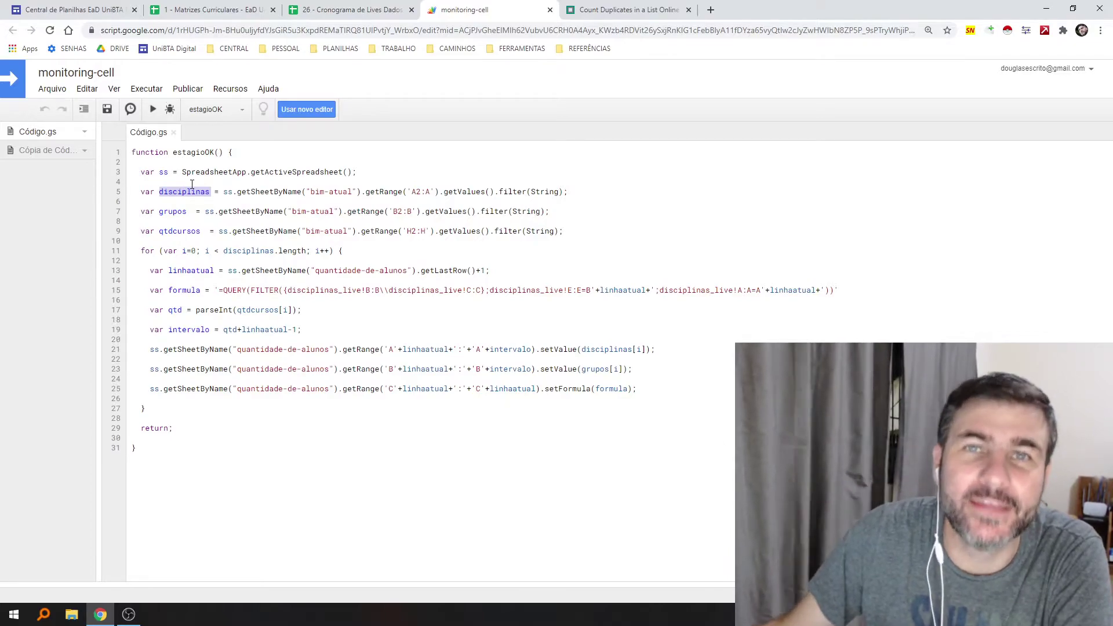
# Examine the grupos declaration, including its "bim-atual" sheet name and the getRange('B2:B') reference
pyautogui.doubleClick(177, 211)
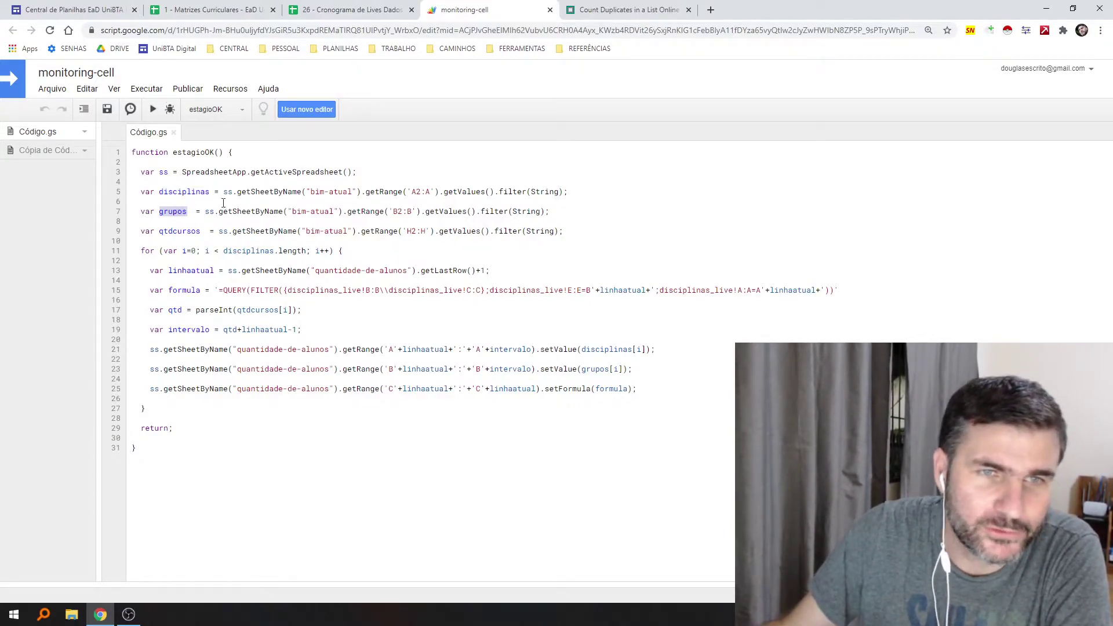
pyautogui.doubleClick(306, 213)
pyautogui.doubleClick(397, 212)
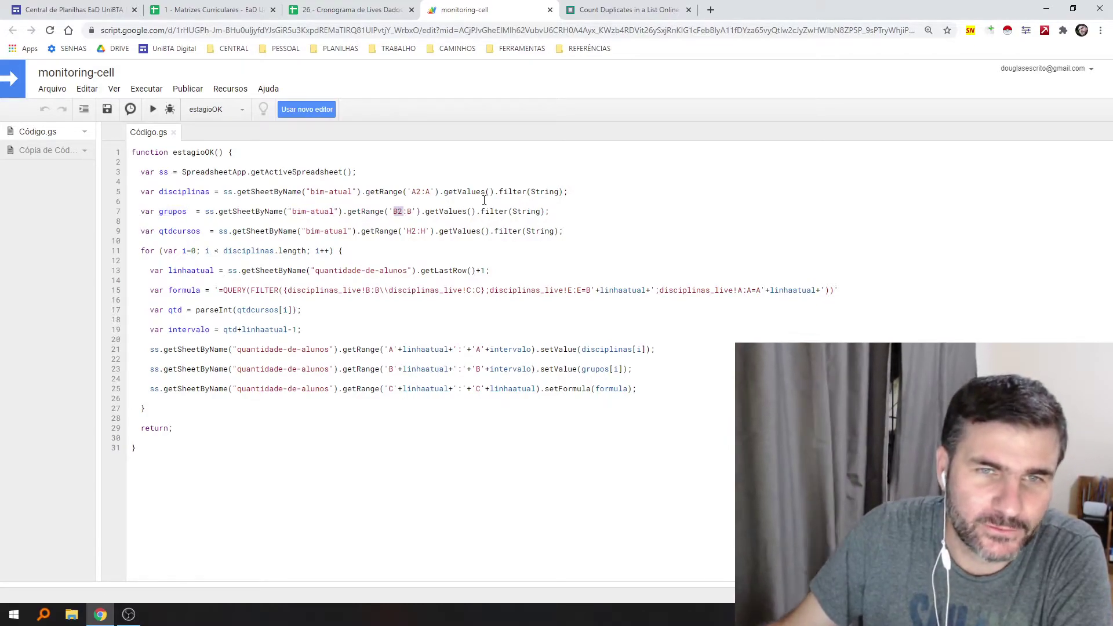
pyautogui.click(179, 211)
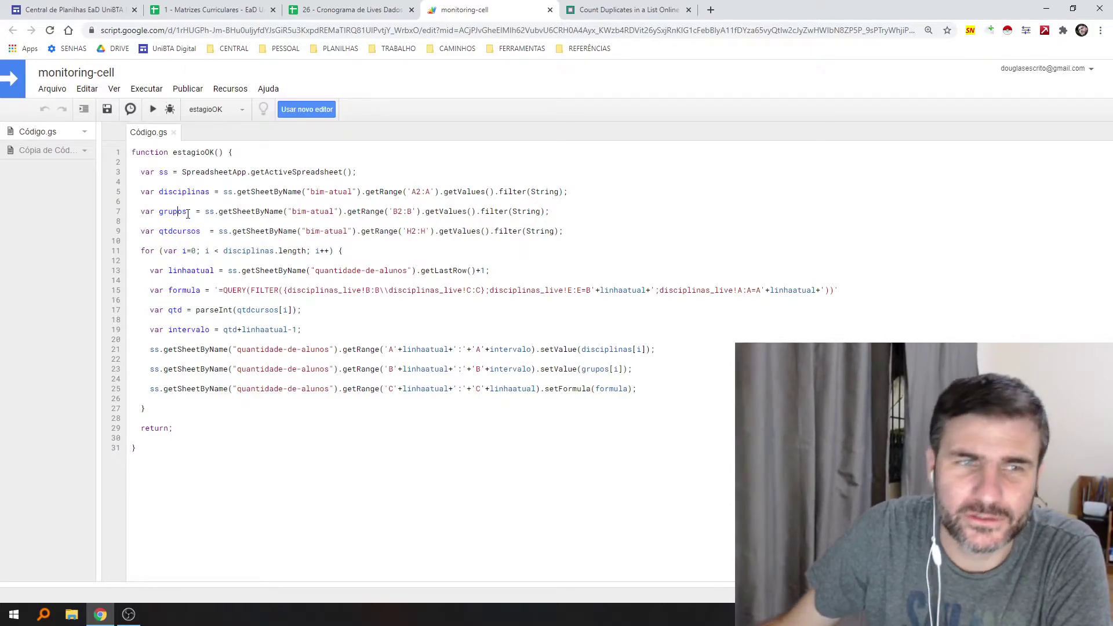
# Compare the script's qtdcursos variable with the QTD CURSOS column of the bim-atual sheet and return to the script
pyautogui.doubleClick(179, 232)
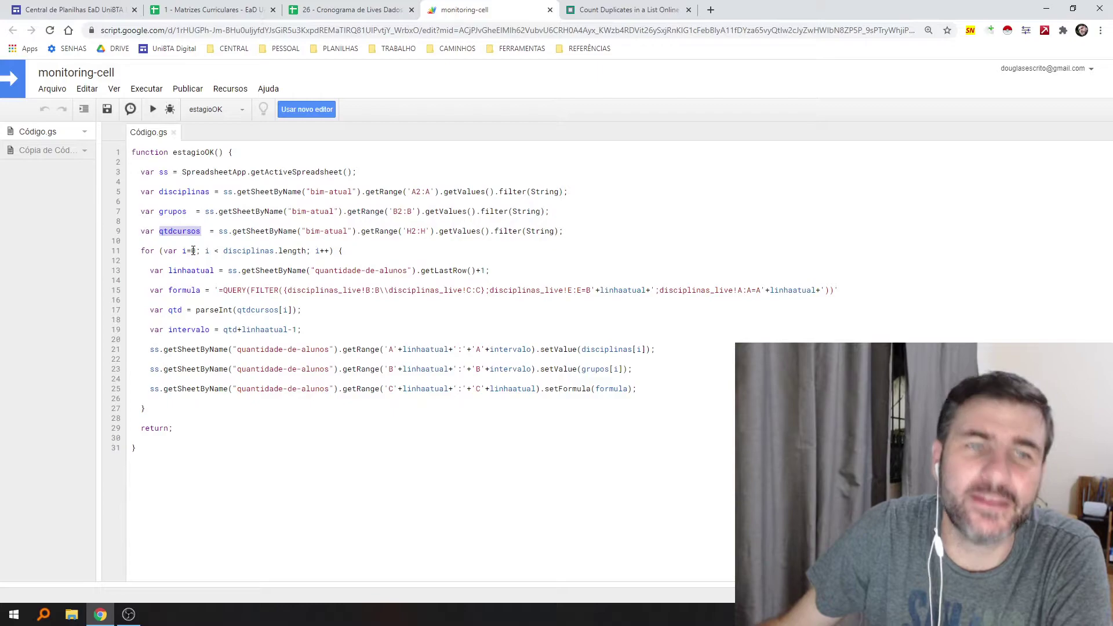
pyautogui.click(348, 9)
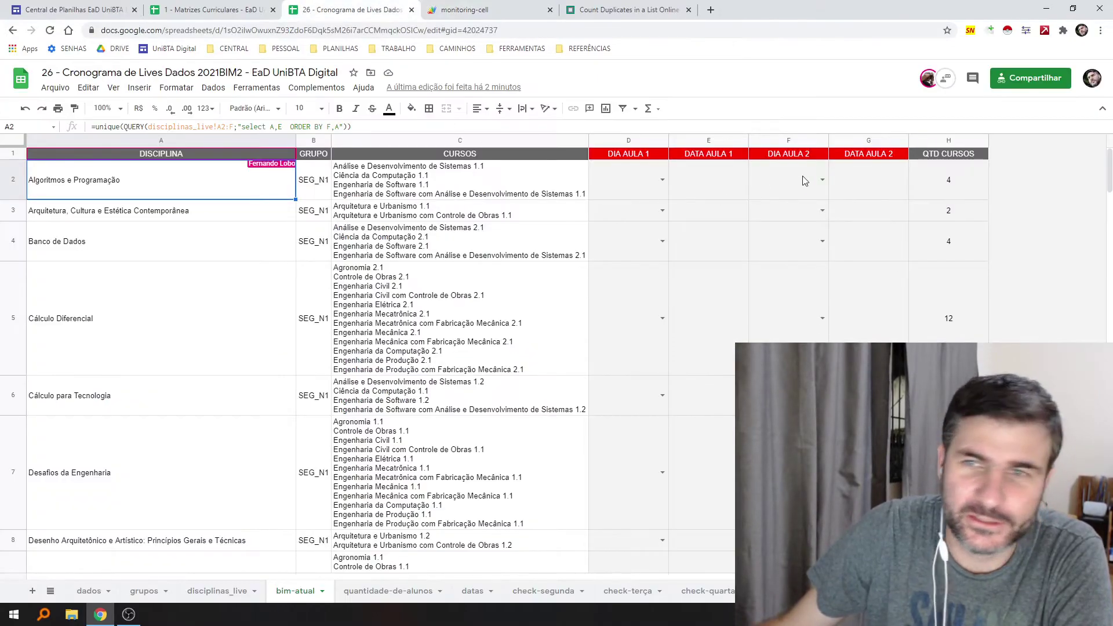
pyautogui.click(948, 140)
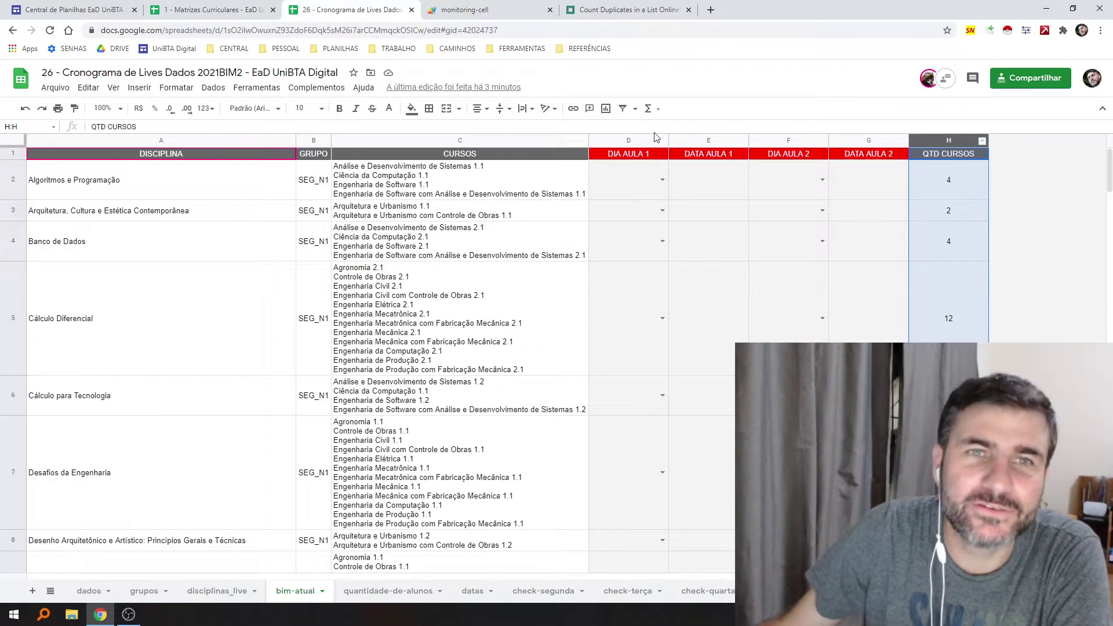
pyautogui.rightClick(481, 11)
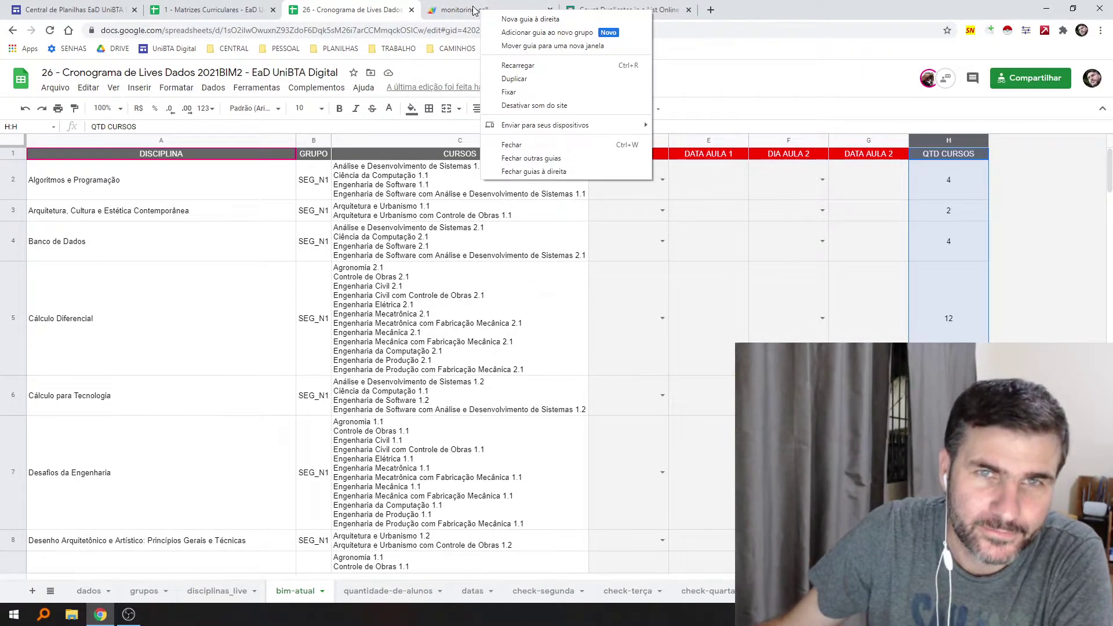
pyautogui.click(473, 10)
# Examine the for loop's parts: the start value i=0, the condition i < disciplinas.length and the increment i++
pyautogui.click(146, 252)
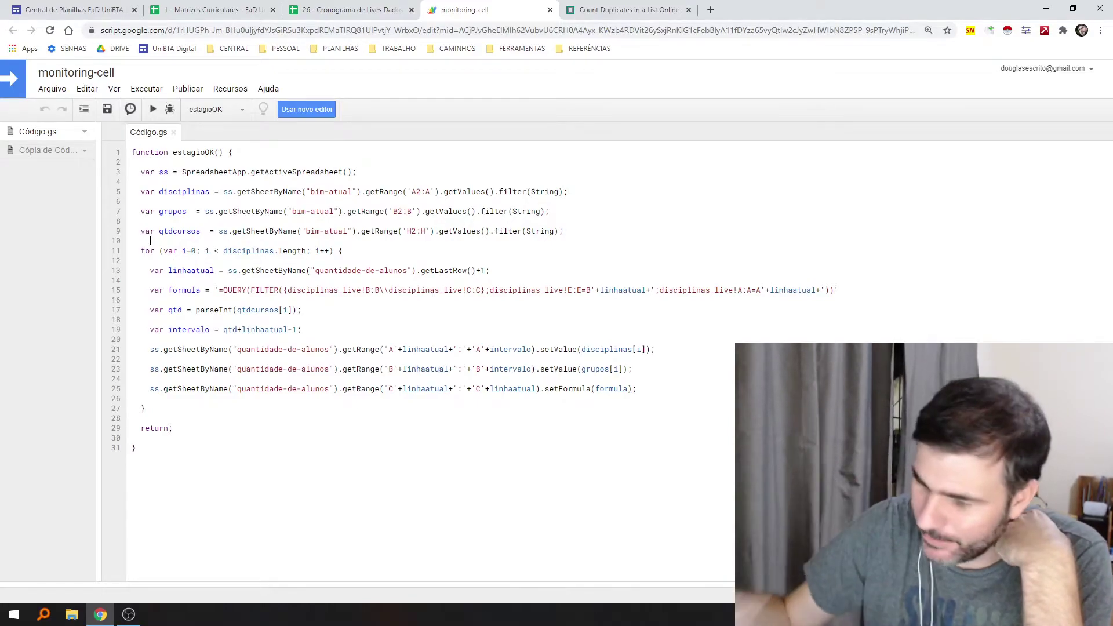
pyautogui.doubleClick(183, 251)
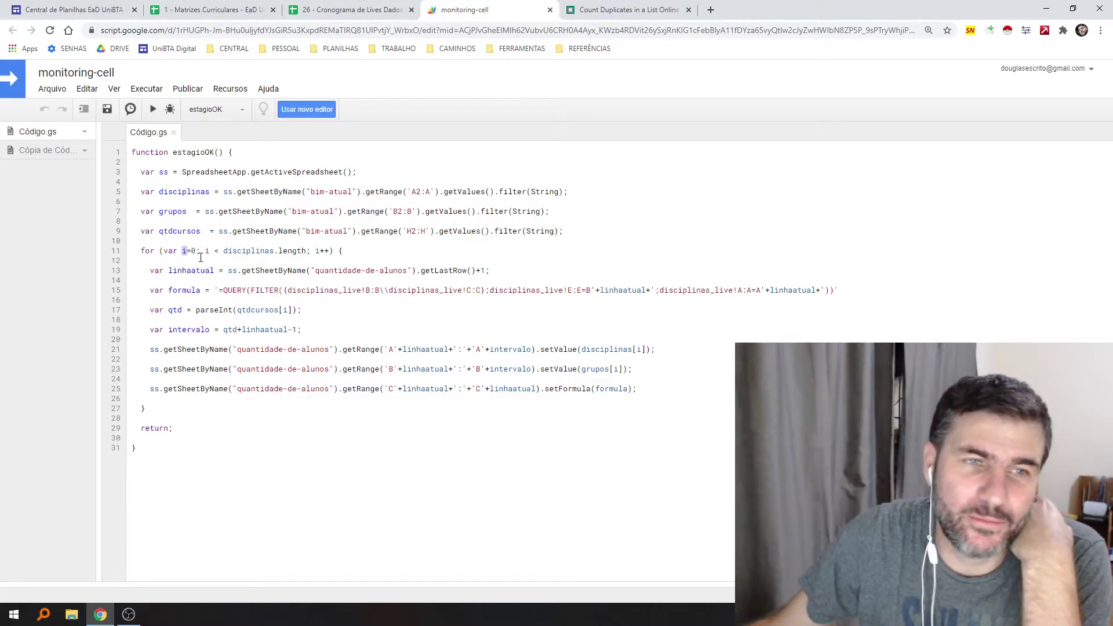
pyautogui.moveTo(197, 252); pyautogui.dragTo(192, 253)
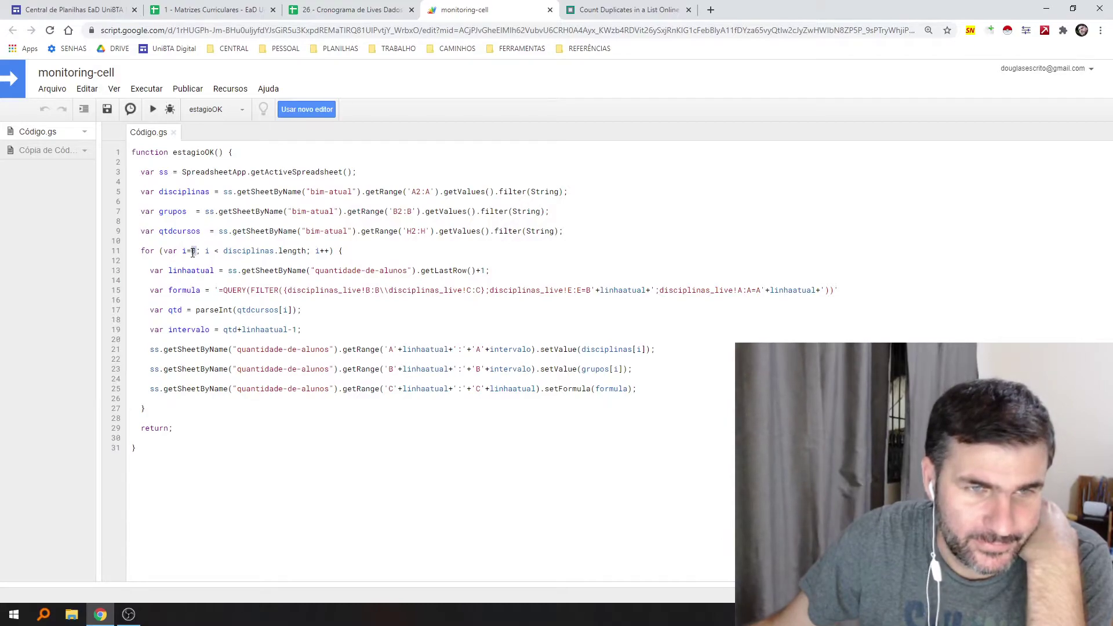
pyautogui.doubleClick(206, 251)
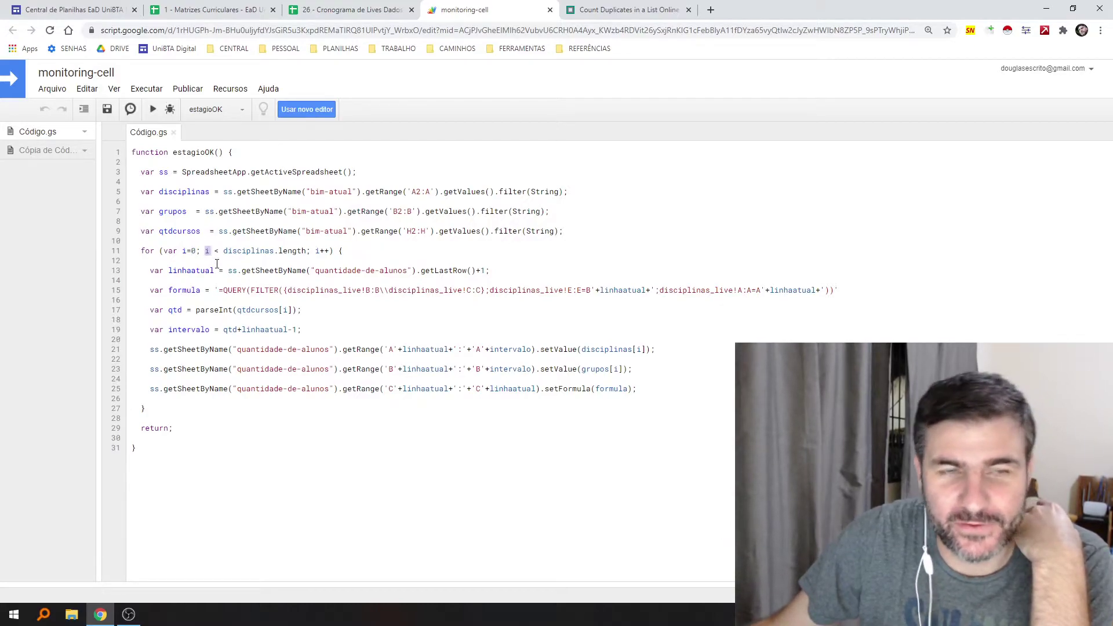
pyautogui.click(214, 252)
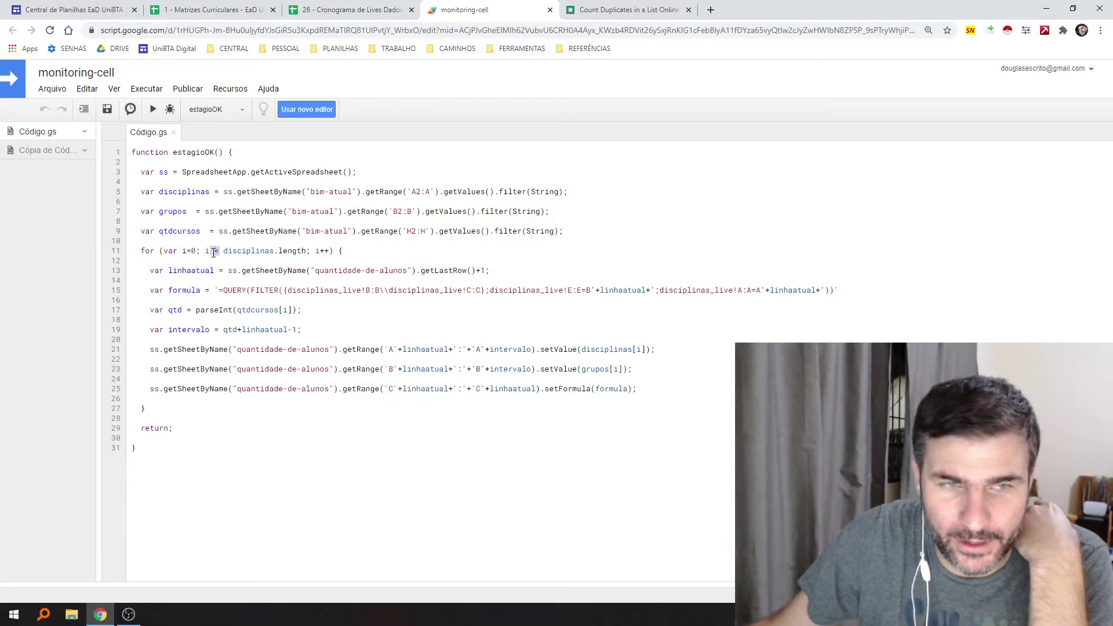
pyautogui.doubleClick(281, 252)
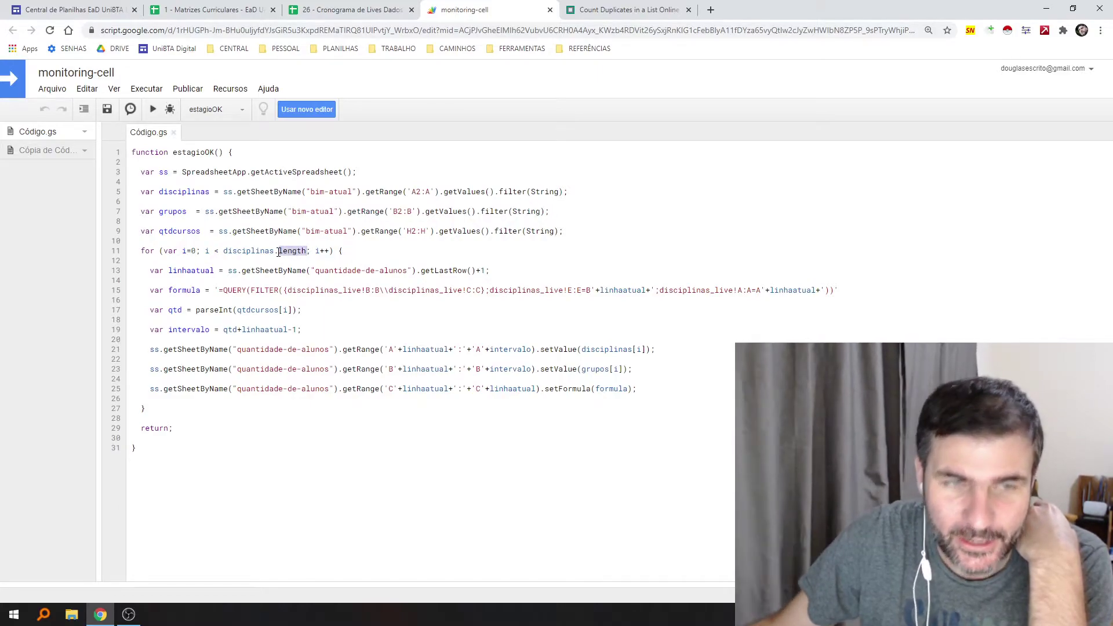
pyautogui.doubleClick(249, 251)
pyautogui.doubleClick(200, 191)
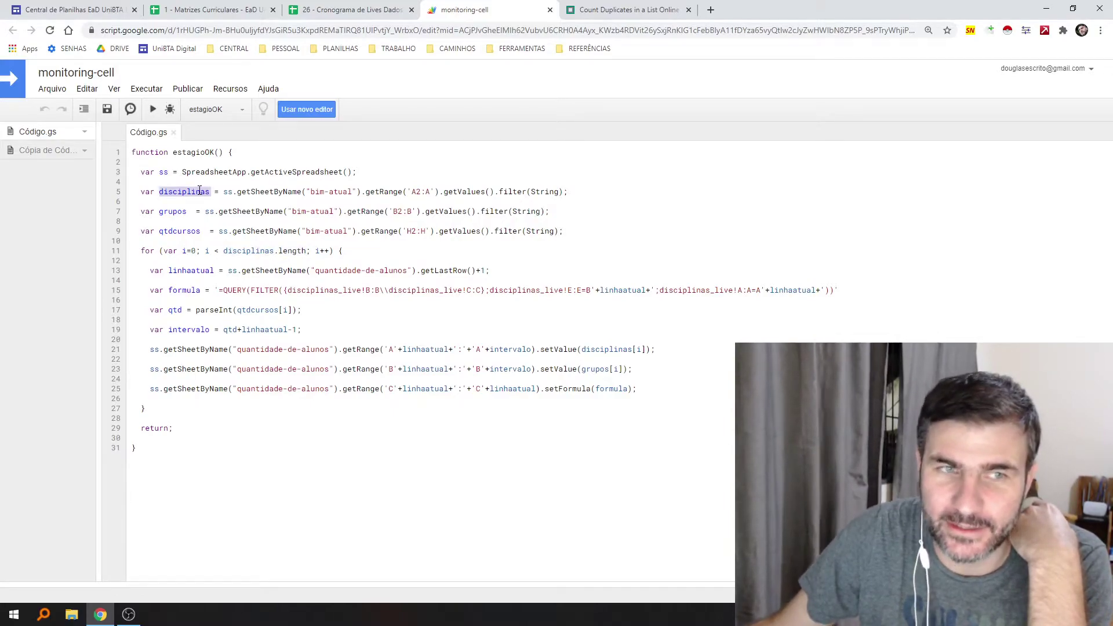
pyautogui.moveTo(224, 250); pyautogui.dragTo(305, 250)
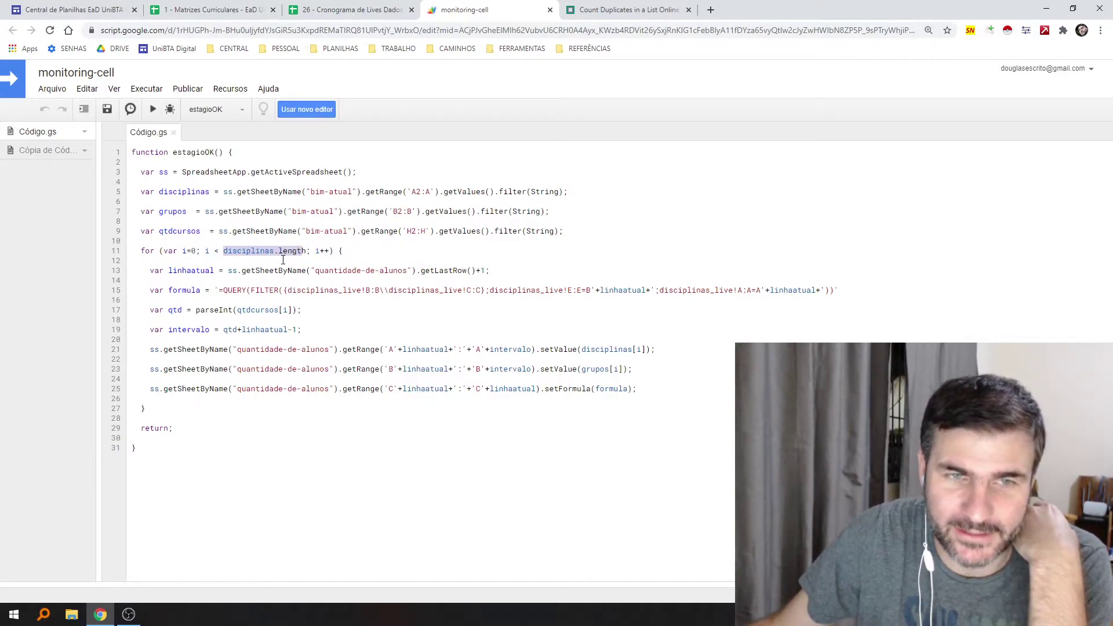
pyautogui.click(319, 251)
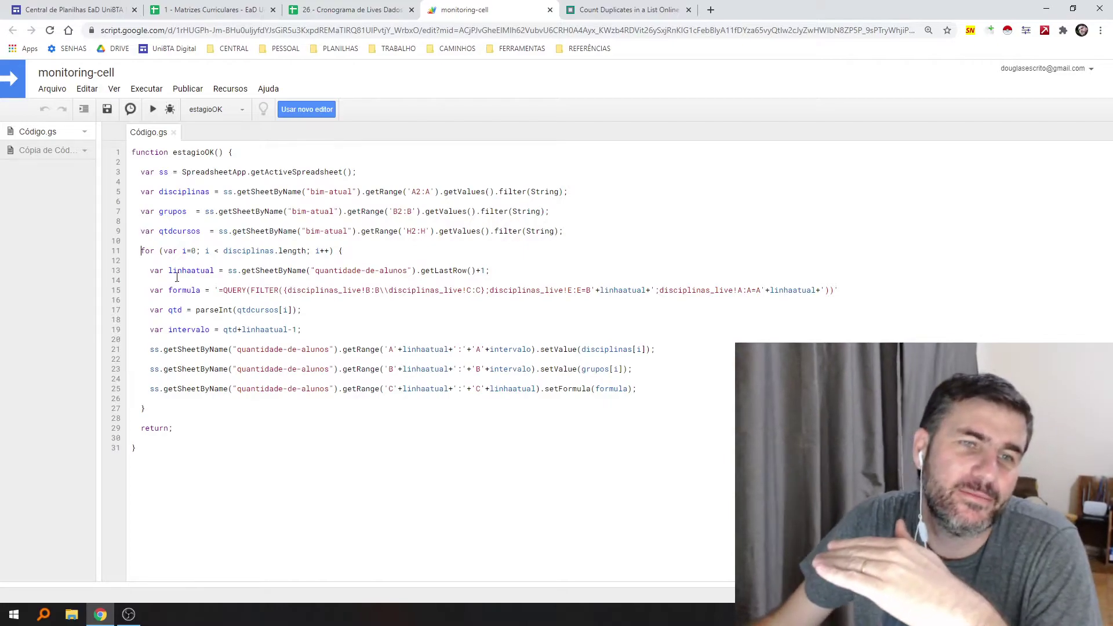
# Review the disciplinas, grupos and qtdcursos variables in relation to the disciplinas array that limits the loop
pyautogui.doubleClick(177, 193)
pyautogui.doubleClick(181, 212)
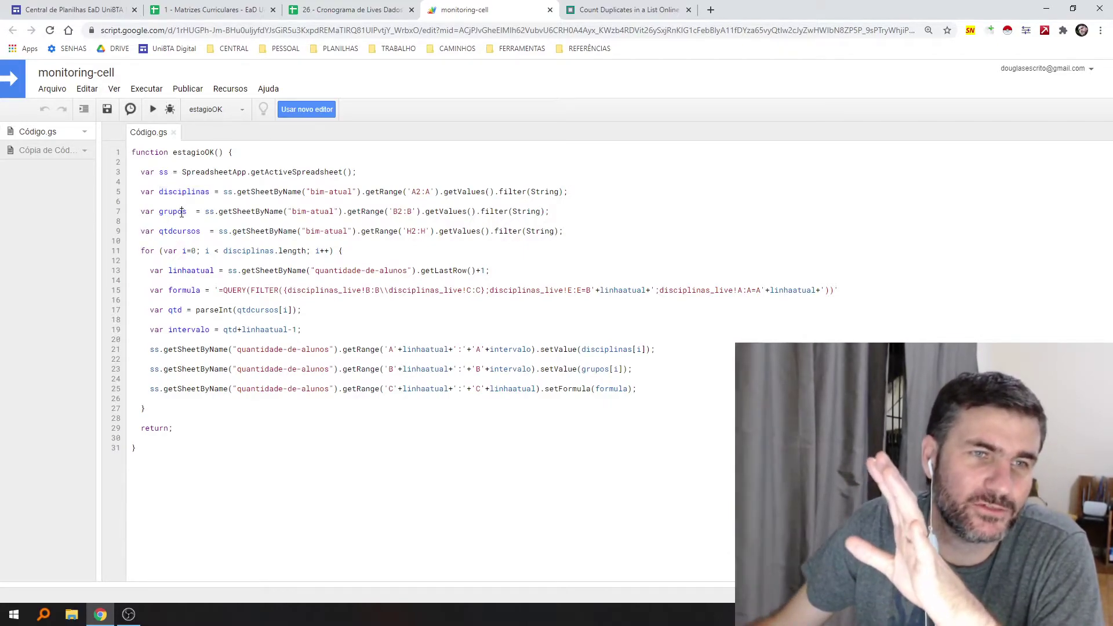
pyautogui.click(184, 233)
pyautogui.doubleClick(236, 253)
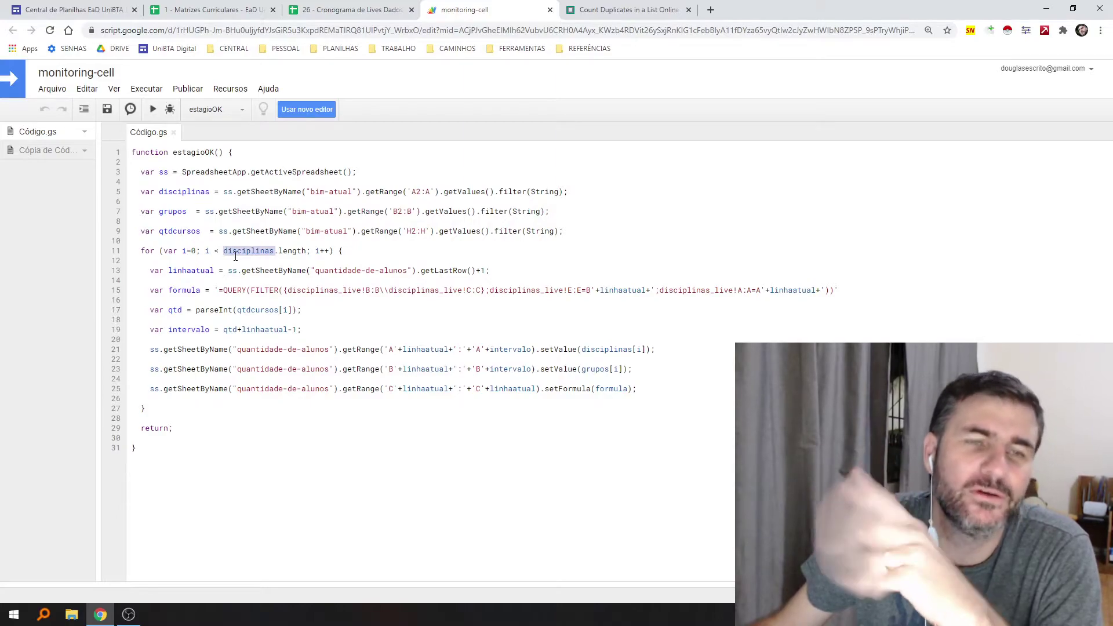
pyautogui.doubleClick(188, 192)
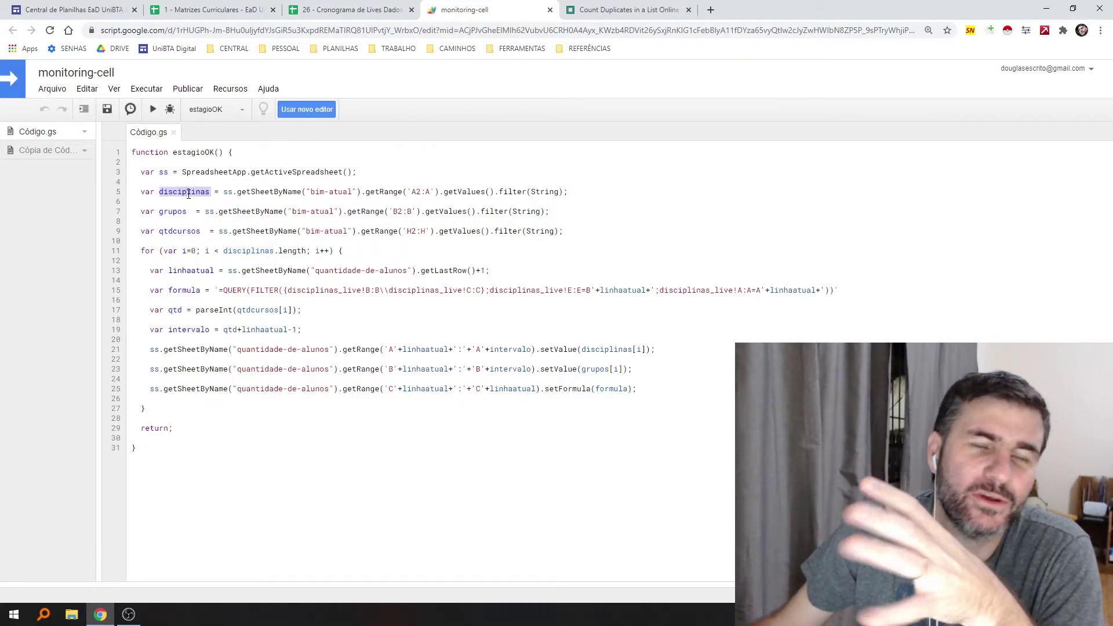
# Examine the linhaatual declaration piece by piece: ss, getSheetByName("quantidade-de-alunos") and the +1 after getLastRow()
pyautogui.doubleClick(160, 270)
pyautogui.doubleClick(182, 270)
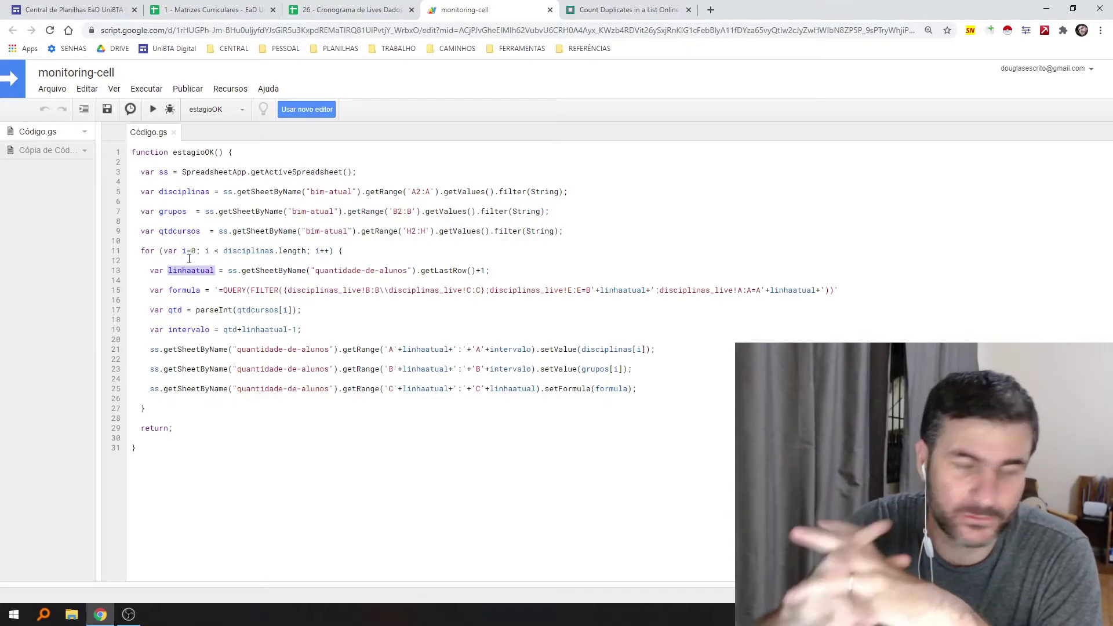
pyautogui.moveTo(413, 276); pyautogui.dragTo(229, 269)
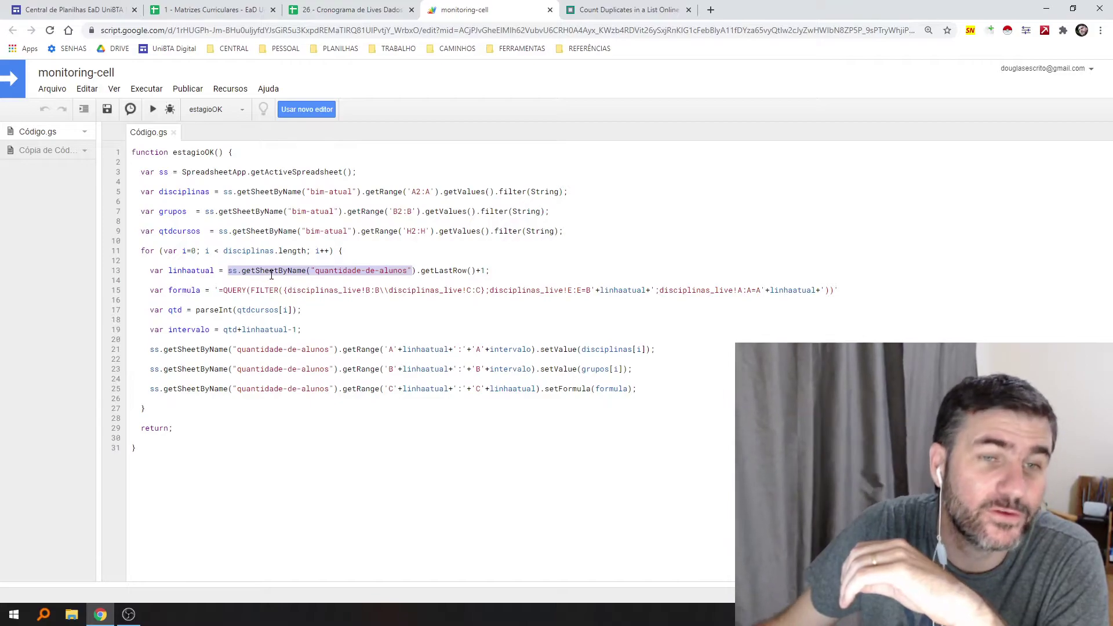
pyautogui.doubleClick(232, 270)
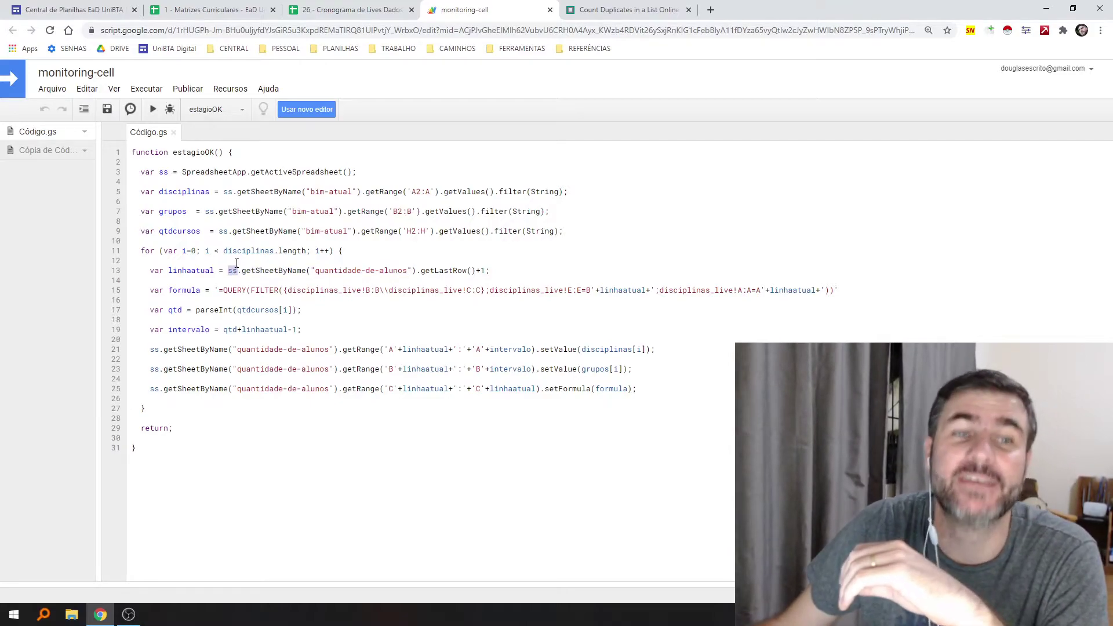
pyautogui.doubleClick(270, 270)
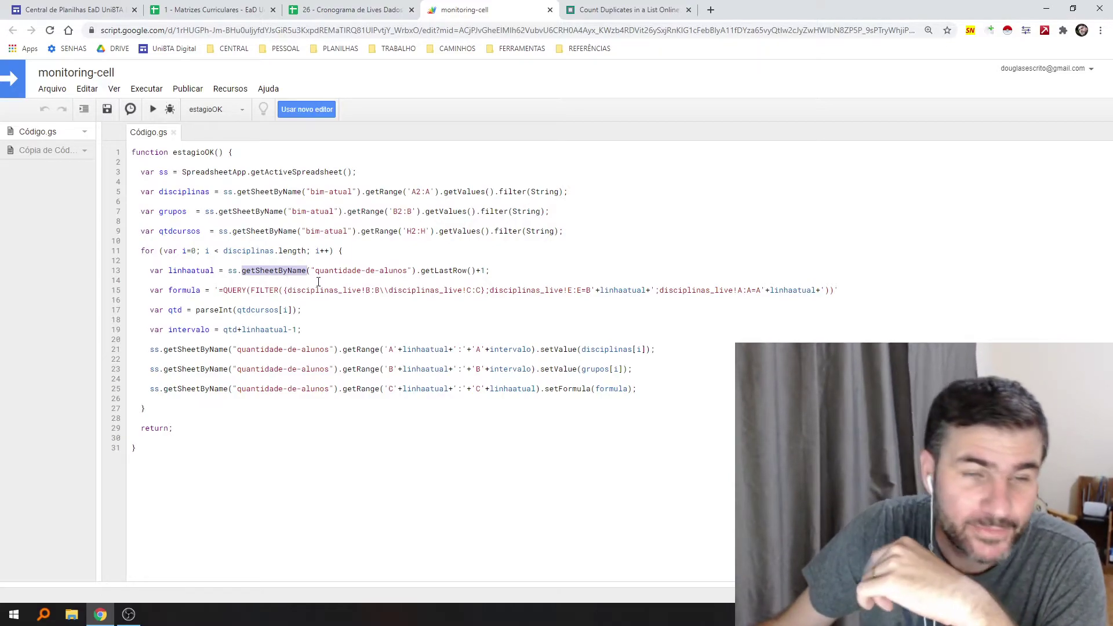
pyautogui.moveTo(369, 268); pyautogui.dragTo(415, 272)
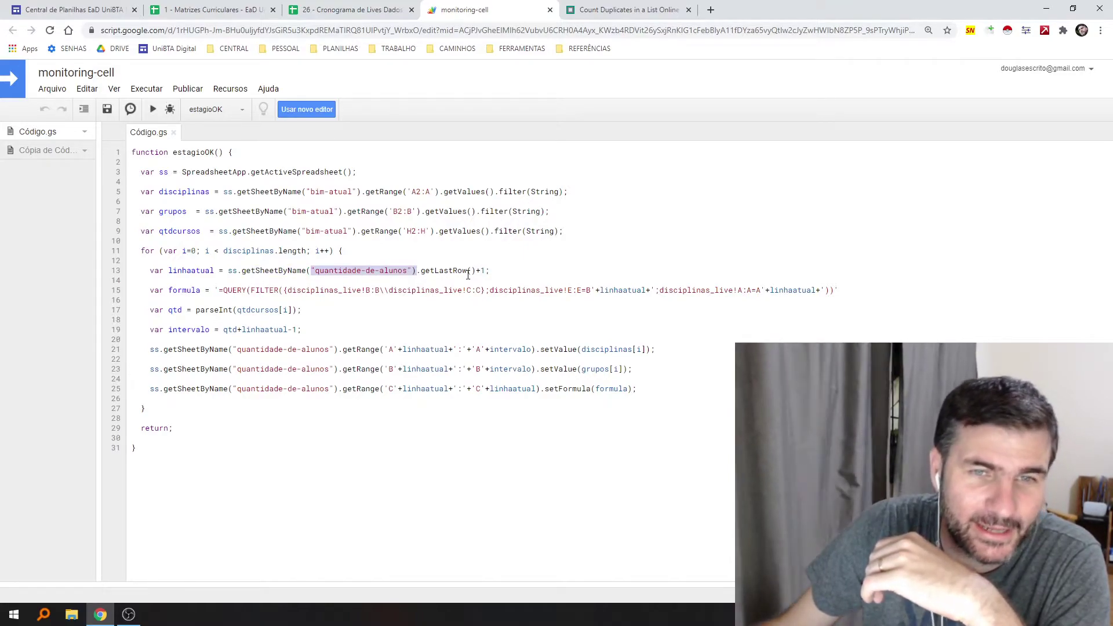
pyautogui.doubleClick(485, 273)
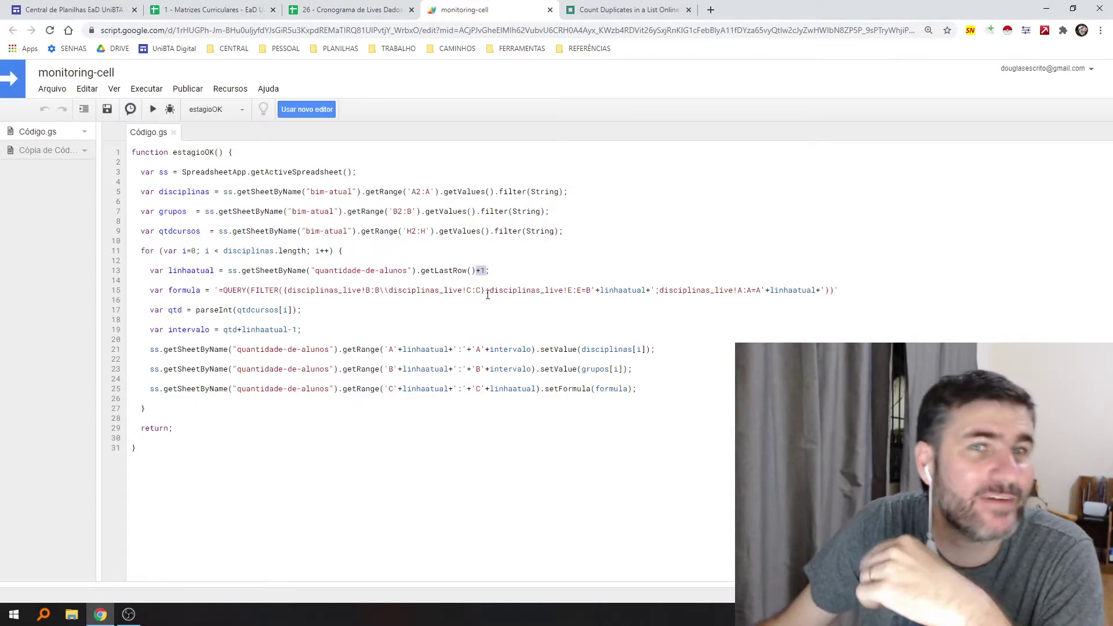
# Check the last filled row of the quantidade-de-alunos sheet in the spreadsheet and return to the script editor
pyautogui.click(355, 10)
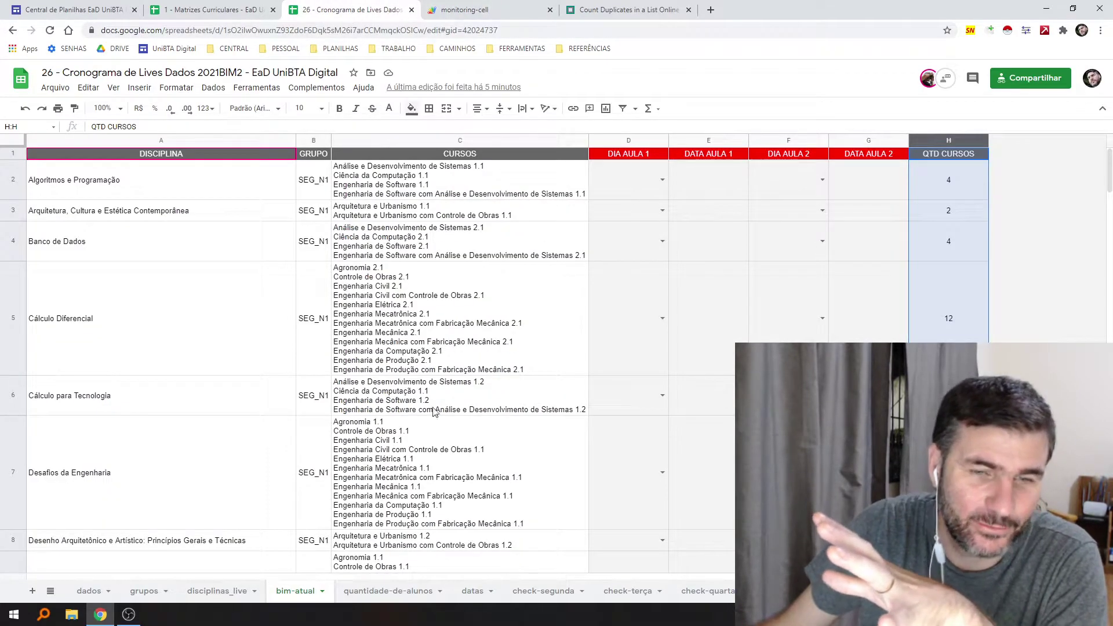
pyautogui.click(395, 590)
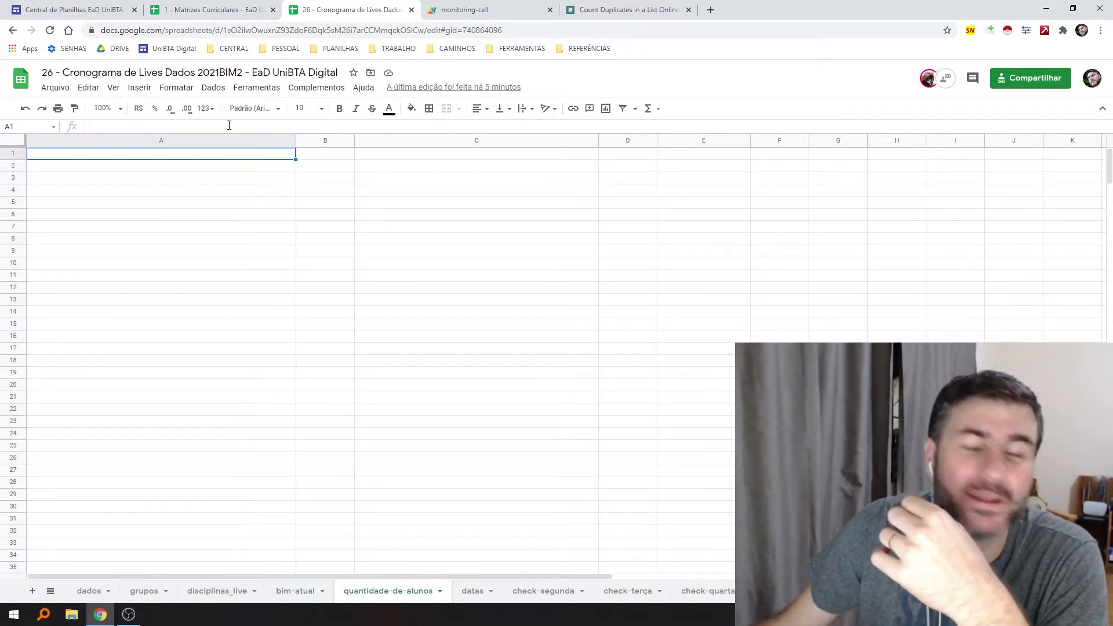
pyautogui.click(467, 9)
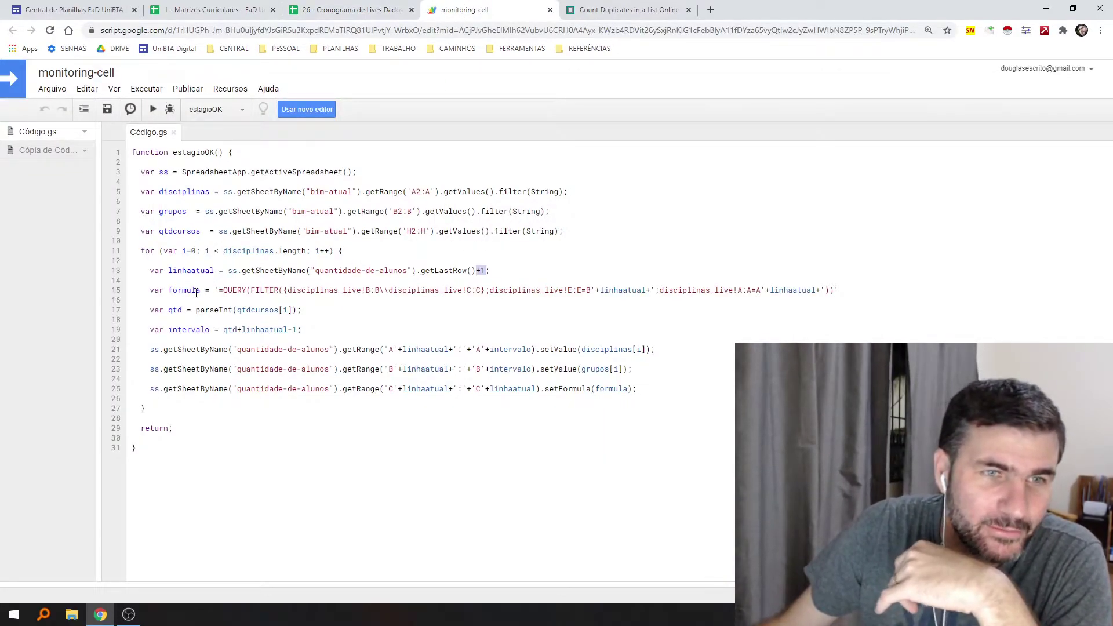
# Examine the linhaatual variable and the formula variable's QUERY(FILTER(...)) text up to disciplinas_live!E:E=B
pyautogui.click(188, 272)
pyautogui.doubleClick(190, 270)
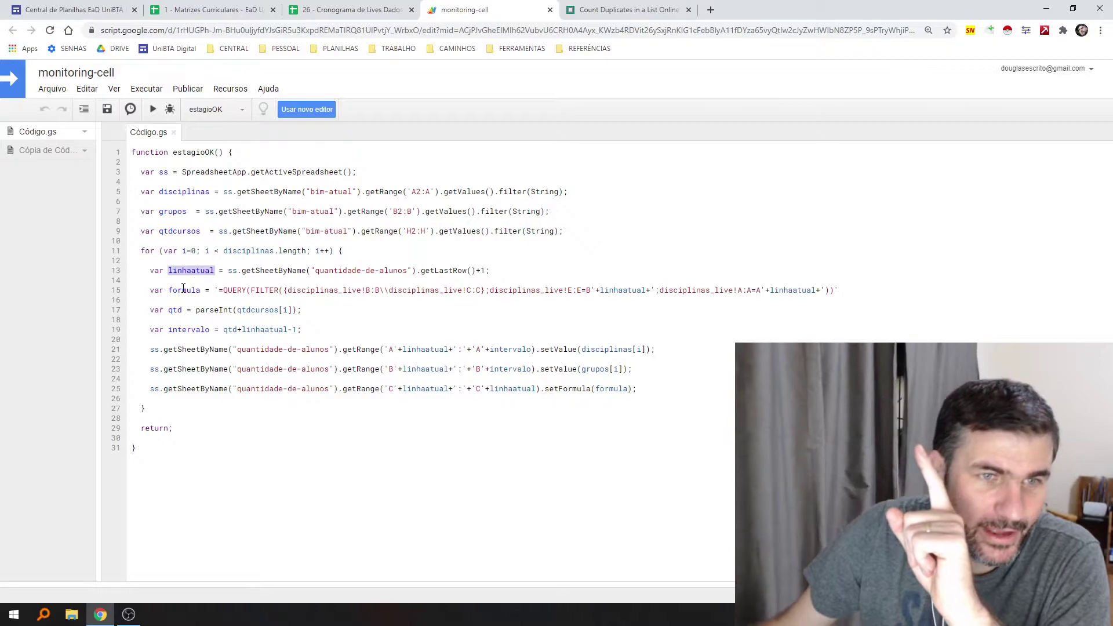
pyautogui.doubleClick(183, 290)
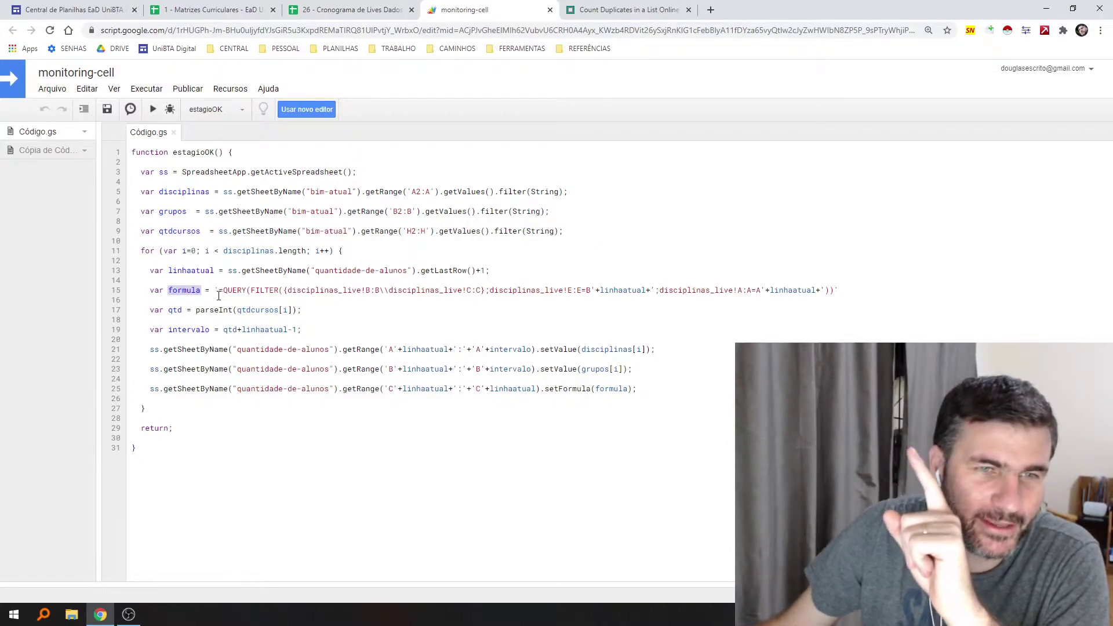
pyautogui.moveTo(219, 292); pyautogui.dragTo(589, 292)
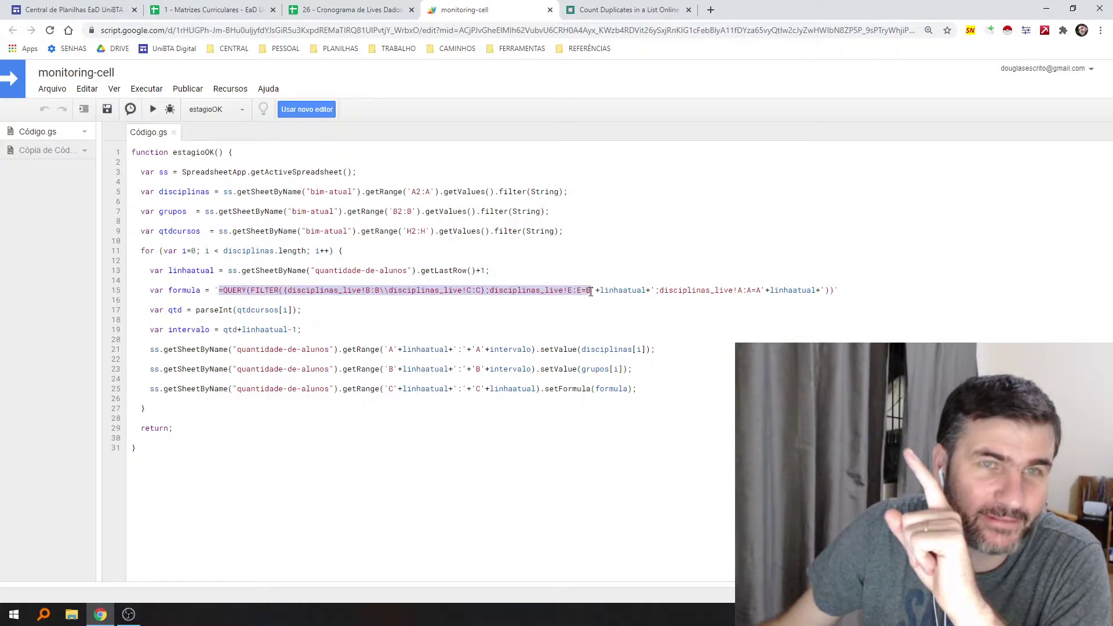
# Check the course-list formula in C2 of bim-atual and the quantidade-de-alunos sheet, and return to the script editor
pyautogui.click(395, 13)
pyautogui.click(307, 592)
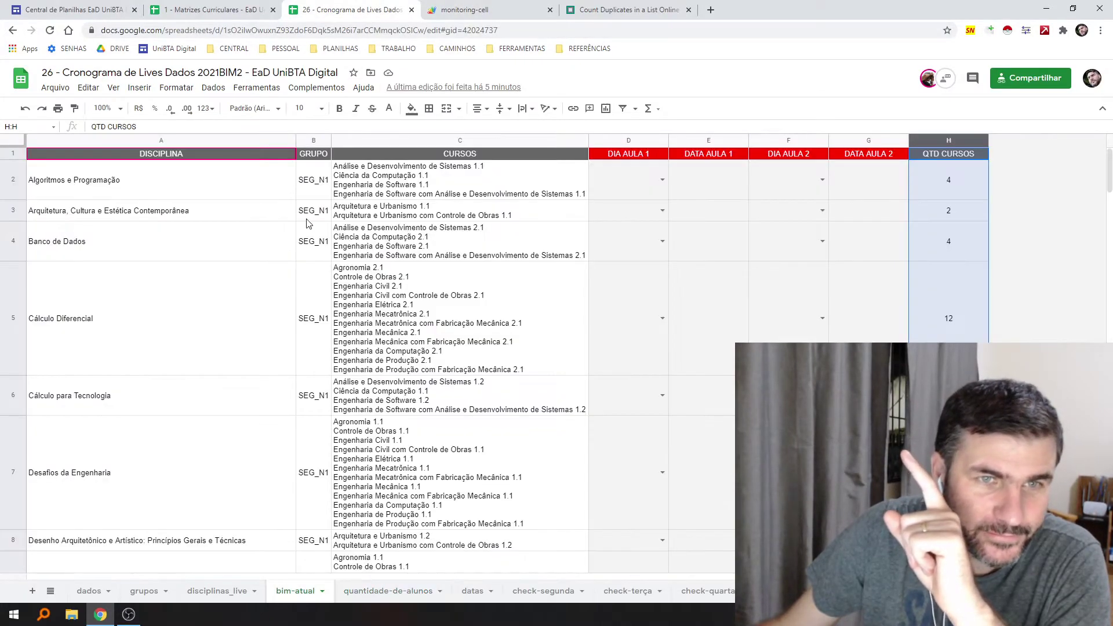
pyautogui.click(406, 186)
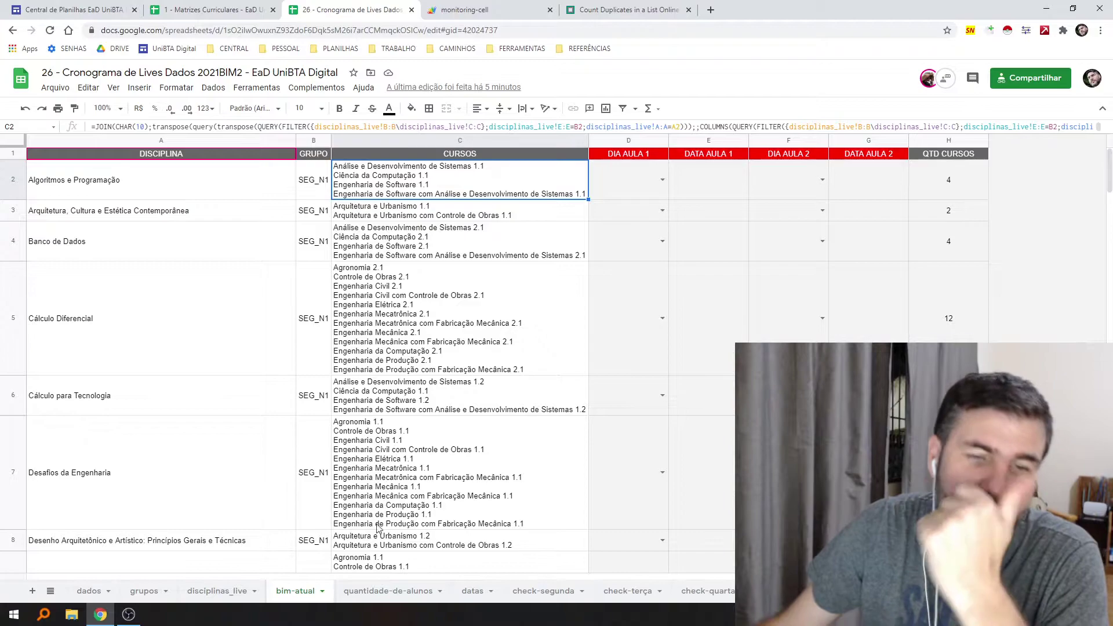
pyautogui.click(398, 590)
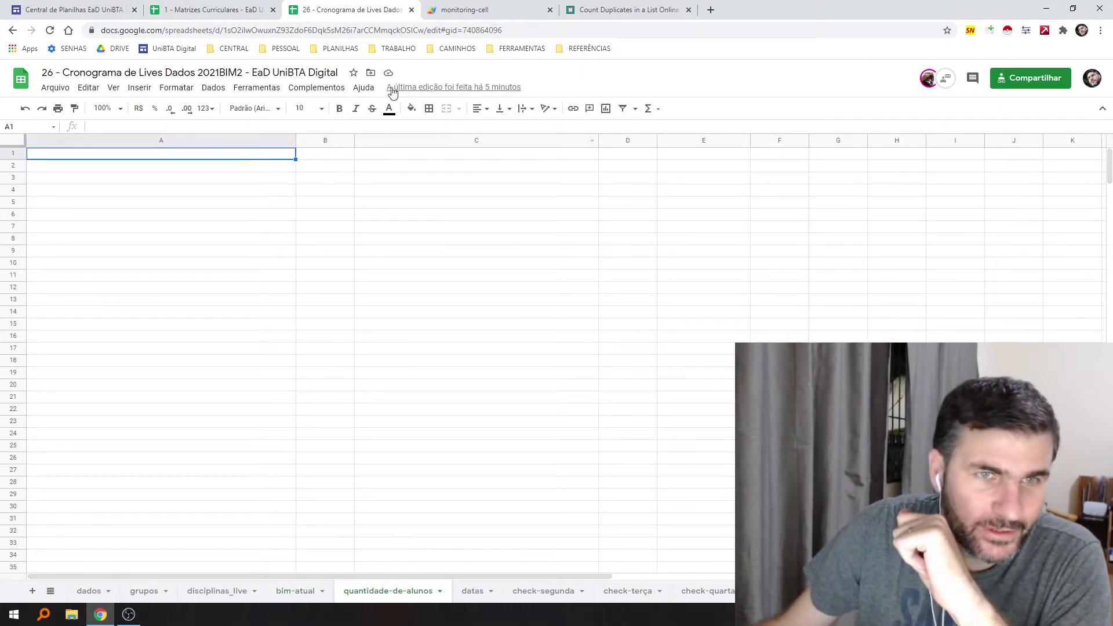
pyautogui.click(464, 12)
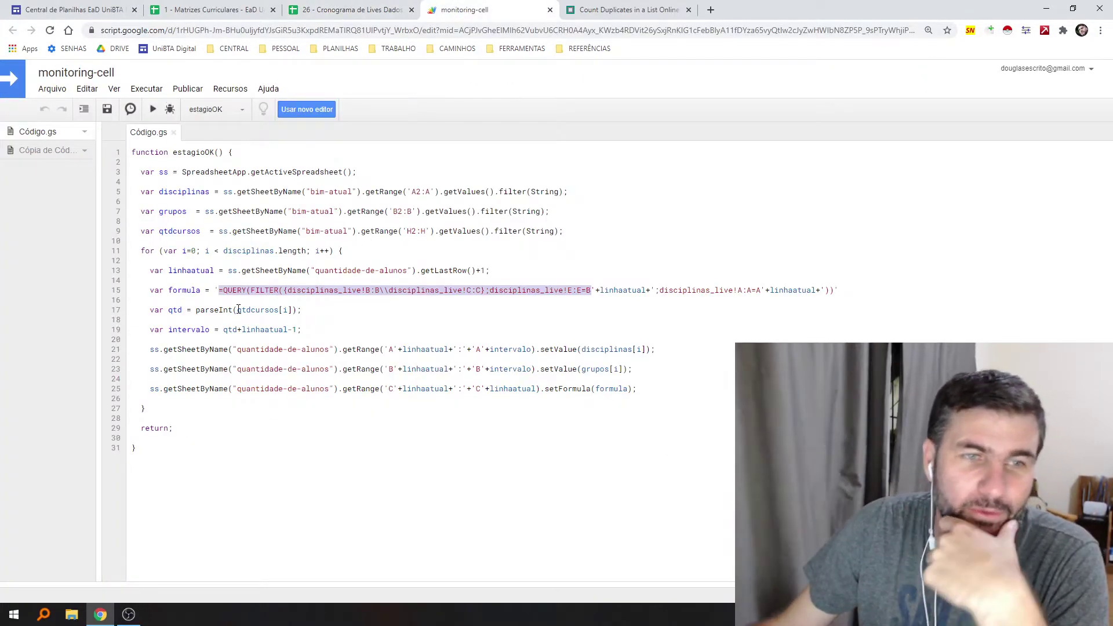
# Review how the formula string concatenates linhaatual, tracing the variable back to its getLastRow() declaration
pyautogui.click(140, 298)
pyautogui.doubleClick(187, 289)
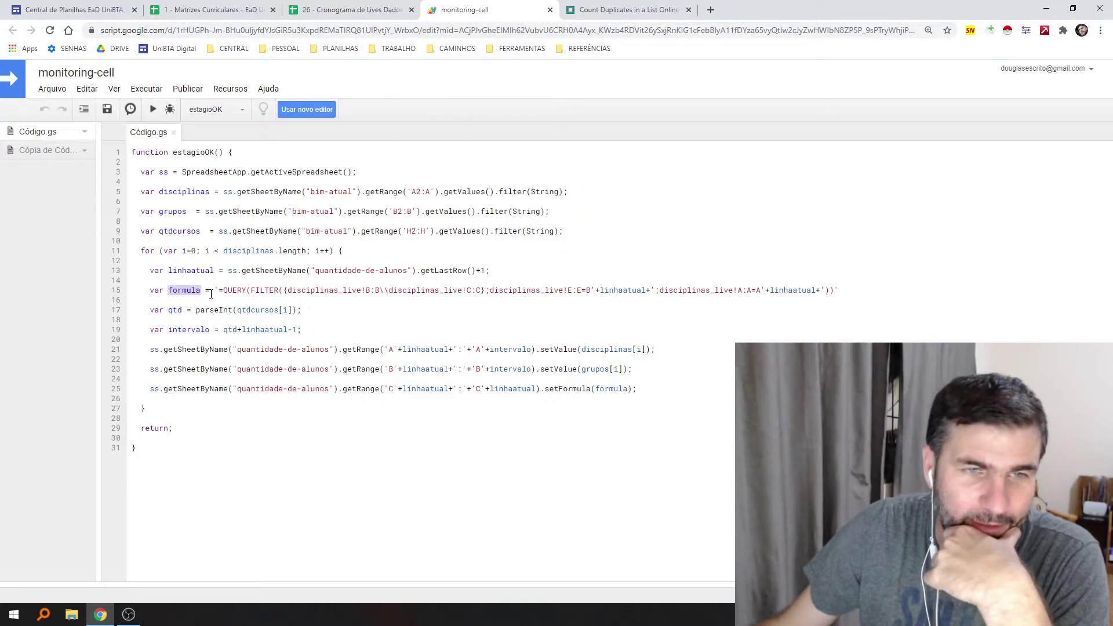
pyautogui.moveTo(218, 288); pyautogui.dragTo(600, 290)
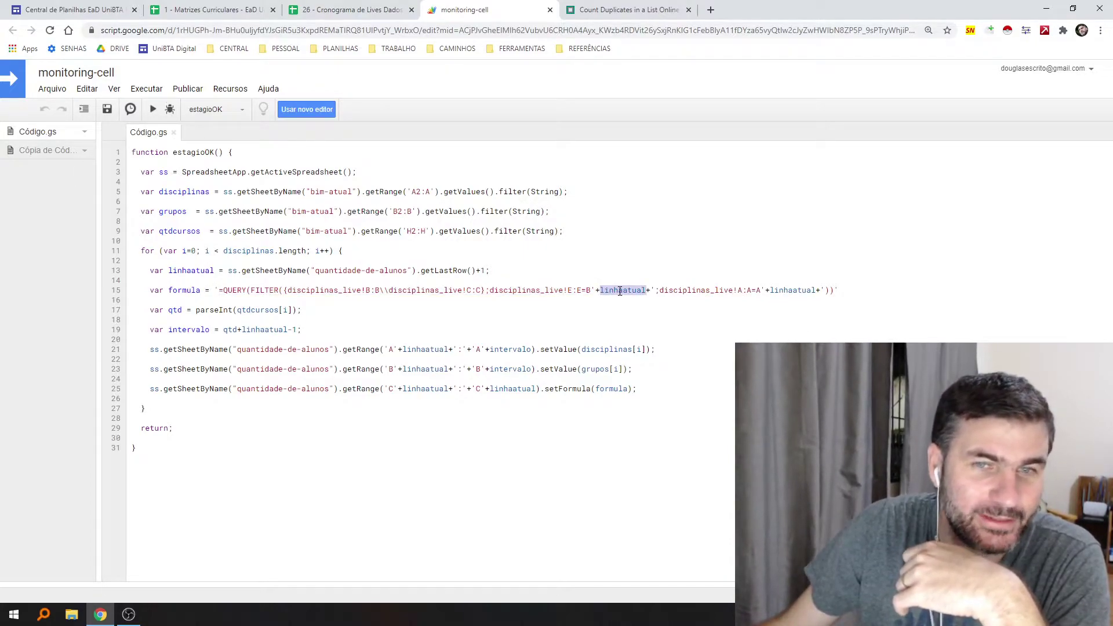
pyautogui.doubleClick(193, 270)
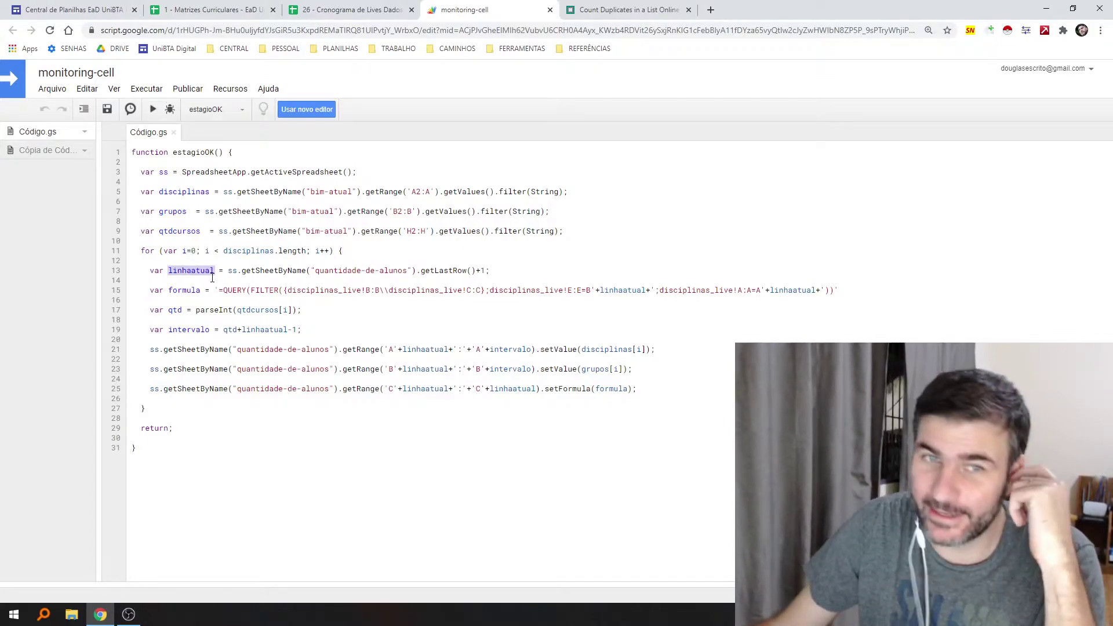
pyautogui.click(437, 272)
pyautogui.doubleClick(436, 271)
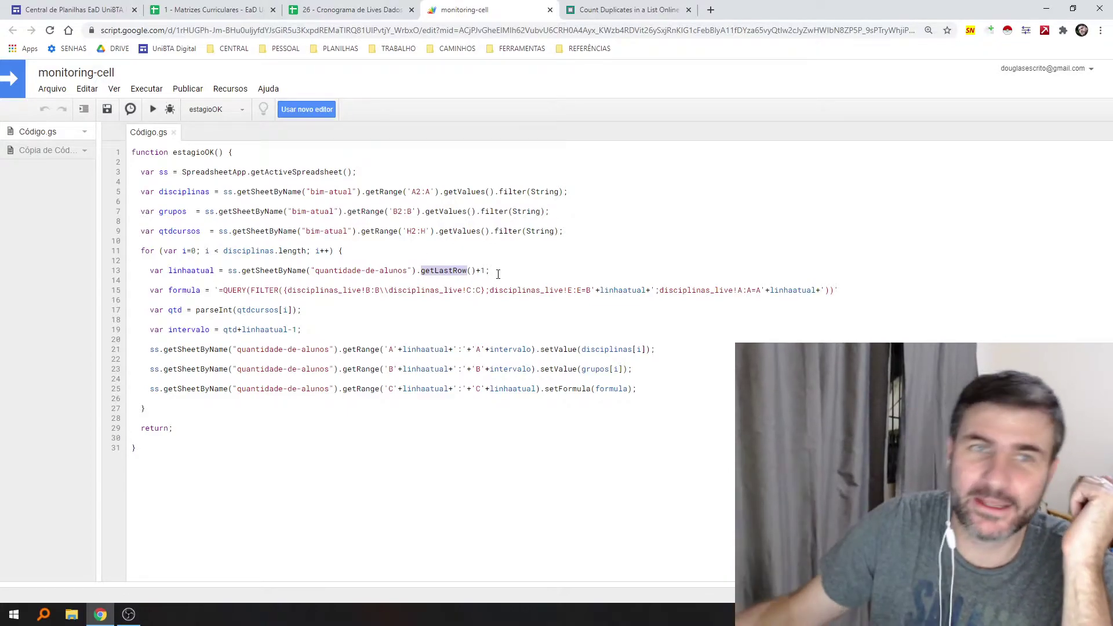
# Fill cells A1:A6 of the quantidade-de-alunos sheet with X as sample data and select the empty cell A7
pyautogui.click(373, 17)
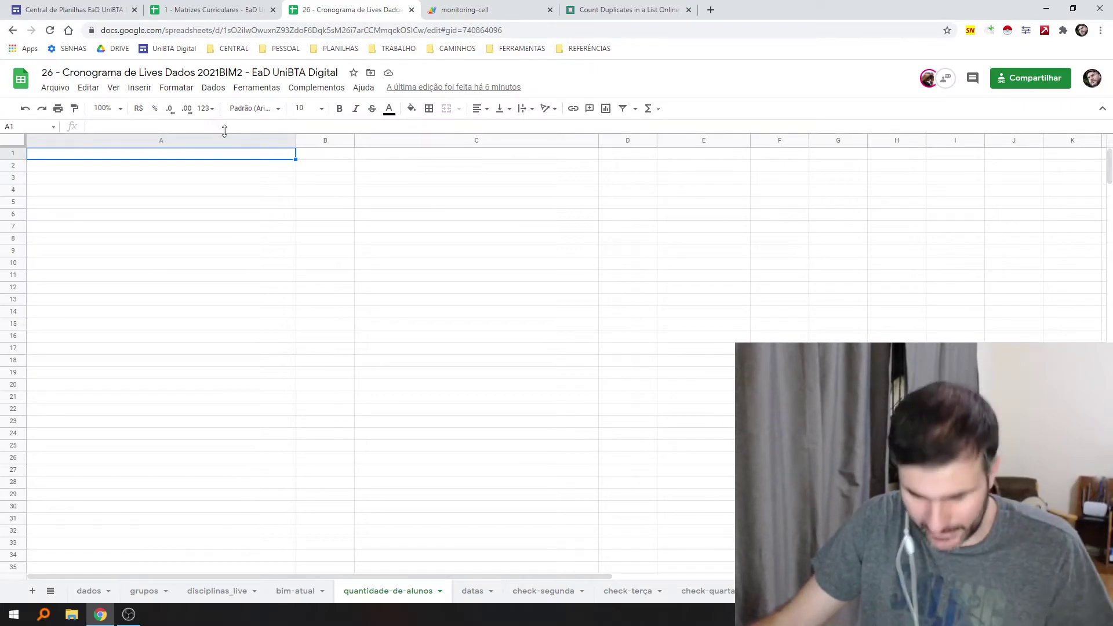
pyautogui.write('X')
pyautogui.press('Return')
pyautogui.write('X')
pyautogui.press('Return')
pyautogui.write('X')
pyautogui.press('Return')
pyautogui.write('X')
pyautogui.press('Return')
pyautogui.write('X')
pyautogui.press('Return')
pyautogui.write('X')
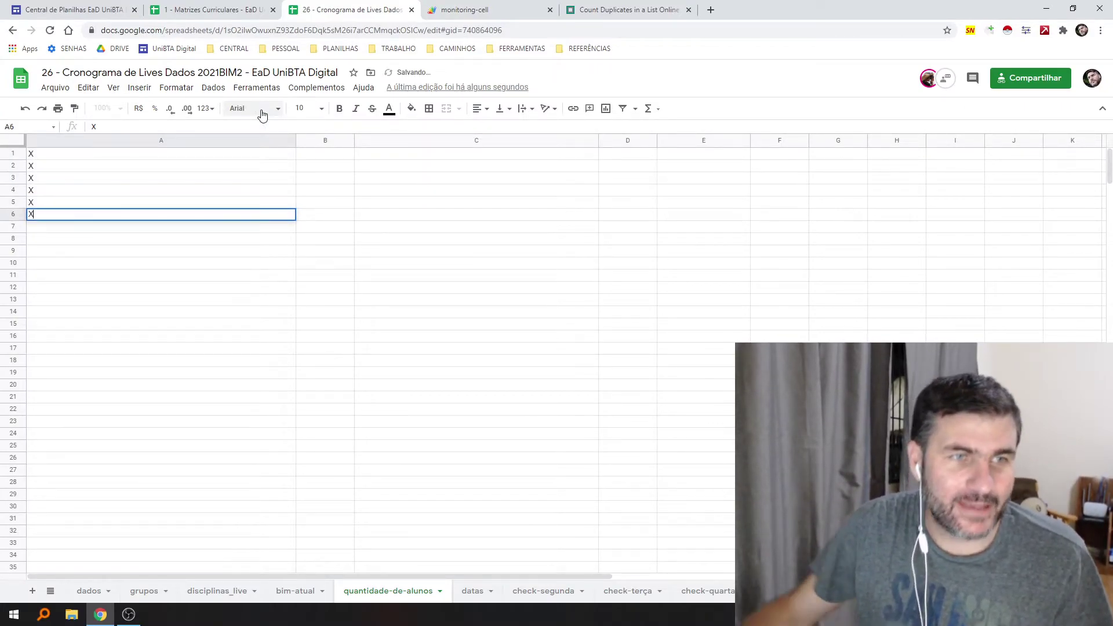
pyautogui.click(50, 229)
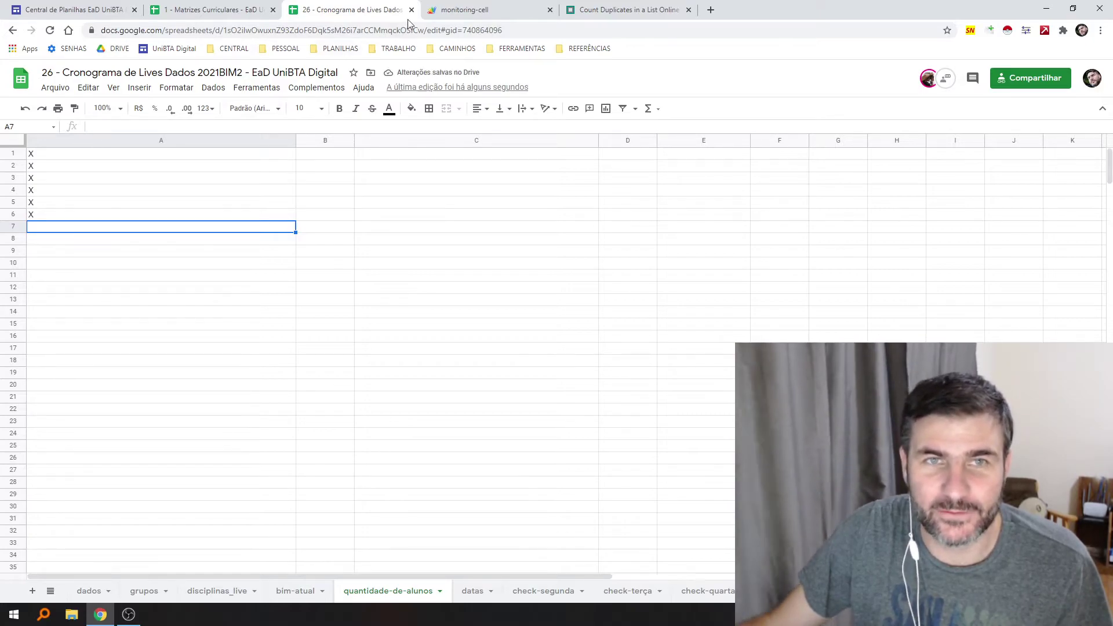
# Compare the getLastRow()+1 expression with the sample range A1:A6 and the next empty cell A7 in quantidade-de-alunos
pyautogui.click(461, 10)
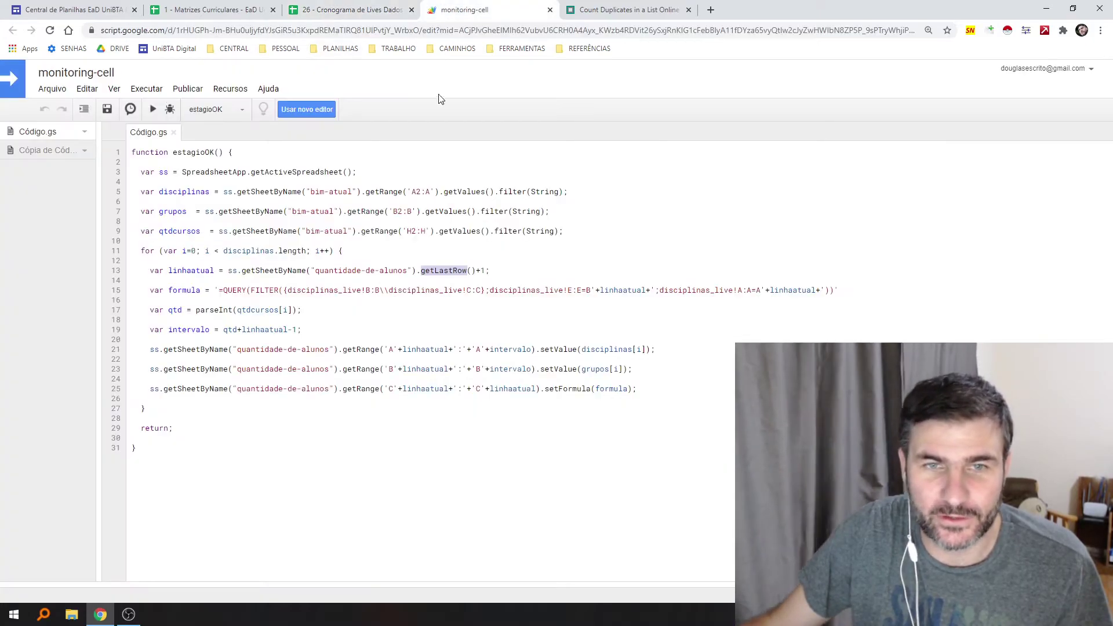
pyautogui.click(357, 10)
pyautogui.moveTo(70, 154); pyautogui.dragTo(90, 221)
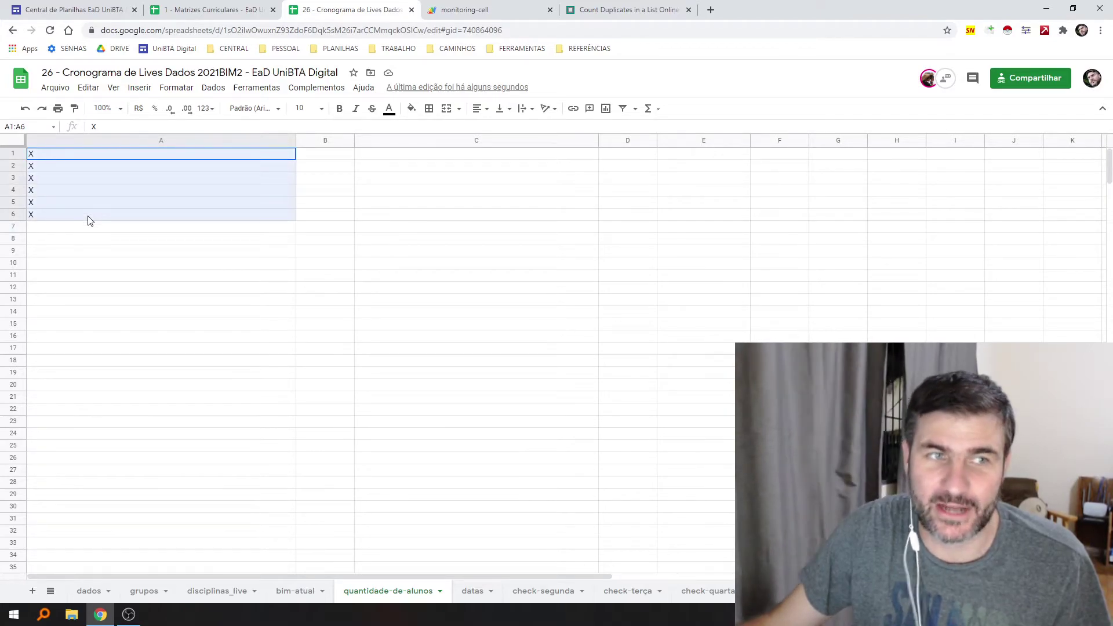
pyautogui.click(59, 230)
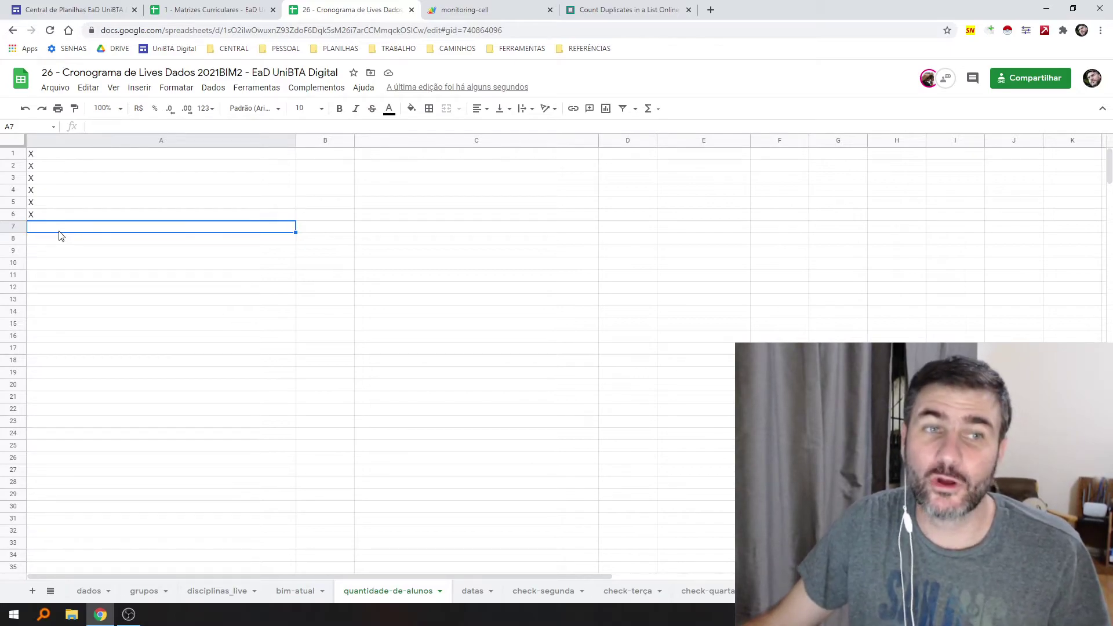
pyautogui.click(70, 218)
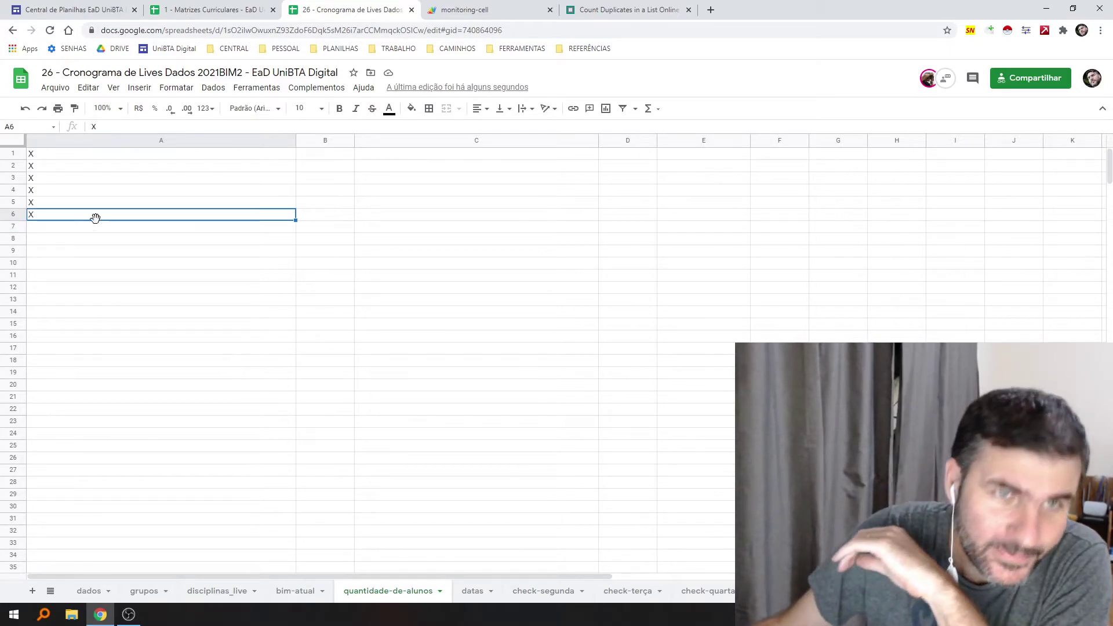
# Clear the sample X entries from column A of quantidade-de-alunos and return to the script editor
pyautogui.moveTo(134, 153); pyautogui.dragTo(108, 247)
pyautogui.press('Delete')
pyautogui.click(451, 12)
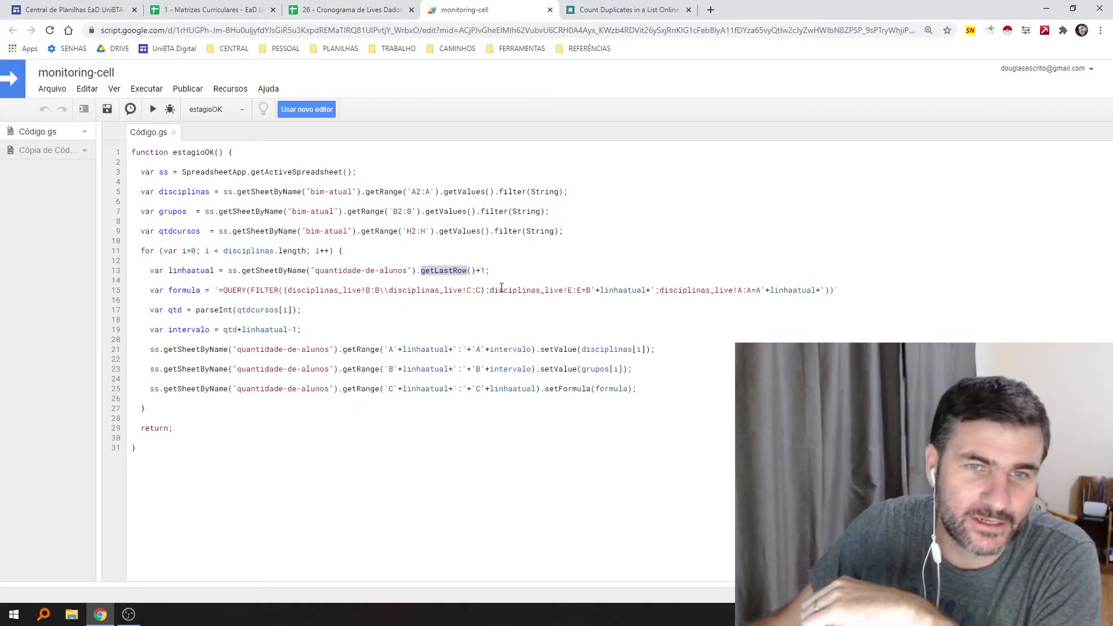
# Examine how linhaatual completes the B and A cell references in the formula string, and review the whole QUERY expression
pyautogui.click(481, 271)
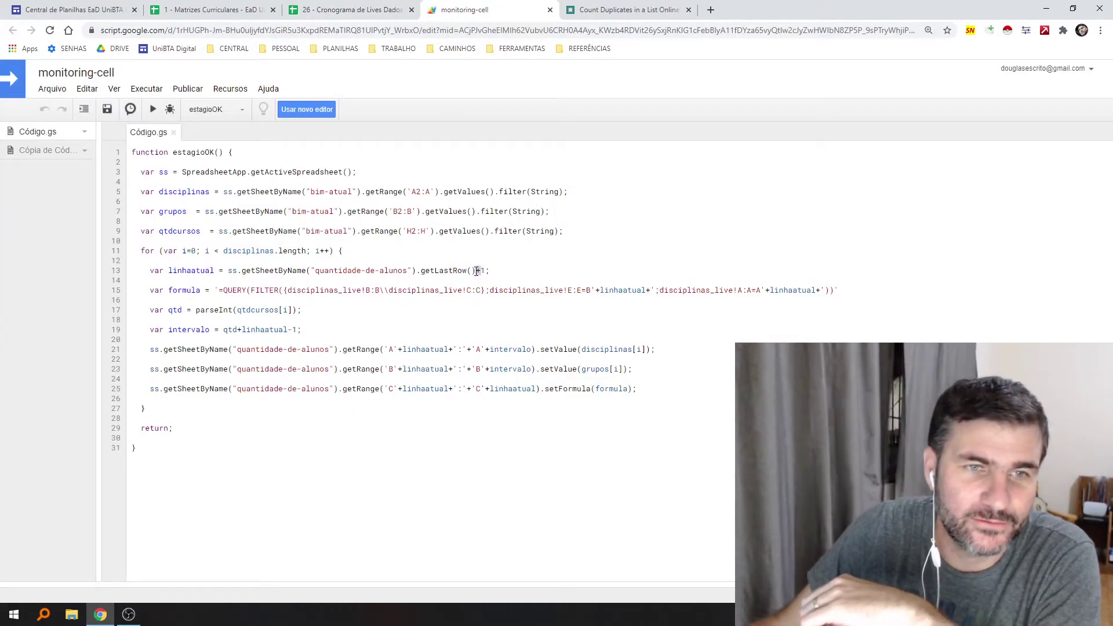
pyautogui.doubleClick(198, 272)
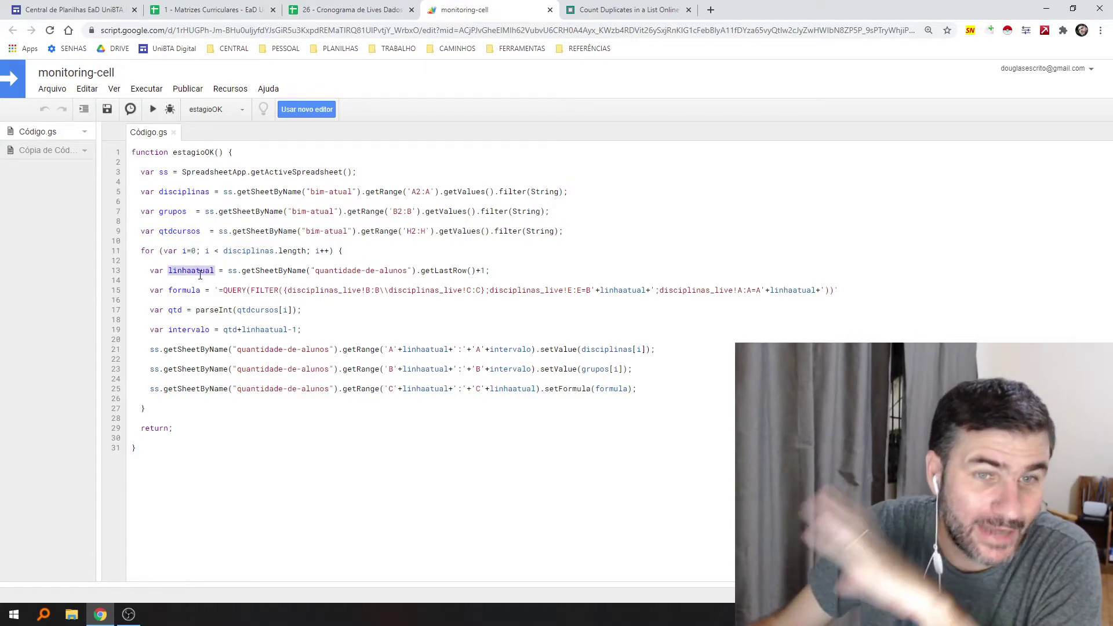
pyautogui.doubleClick(629, 292)
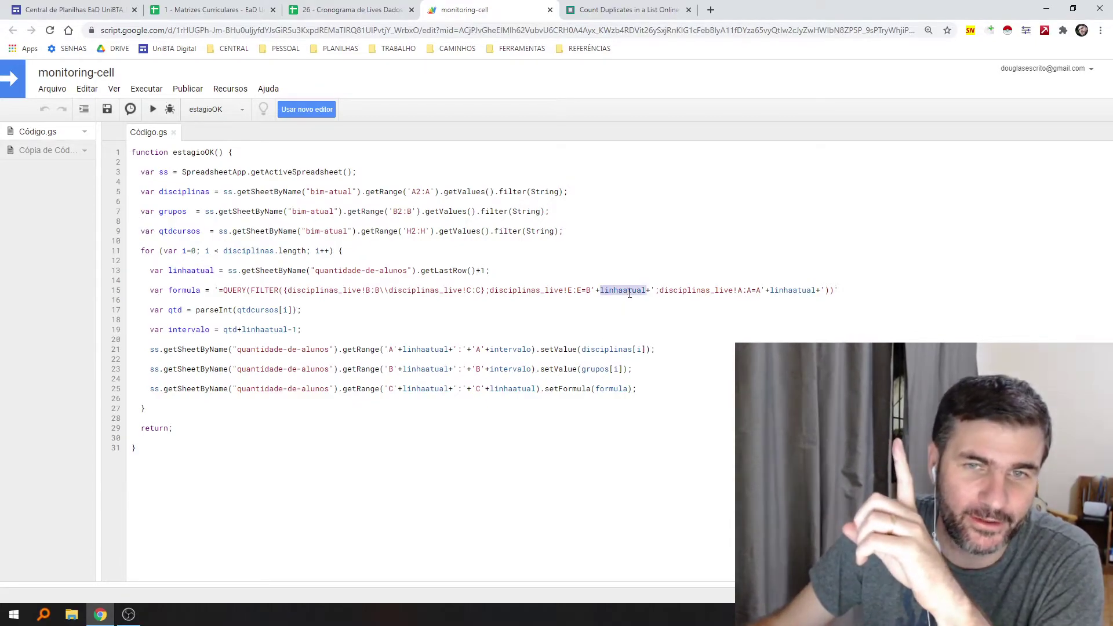
pyautogui.click(590, 289)
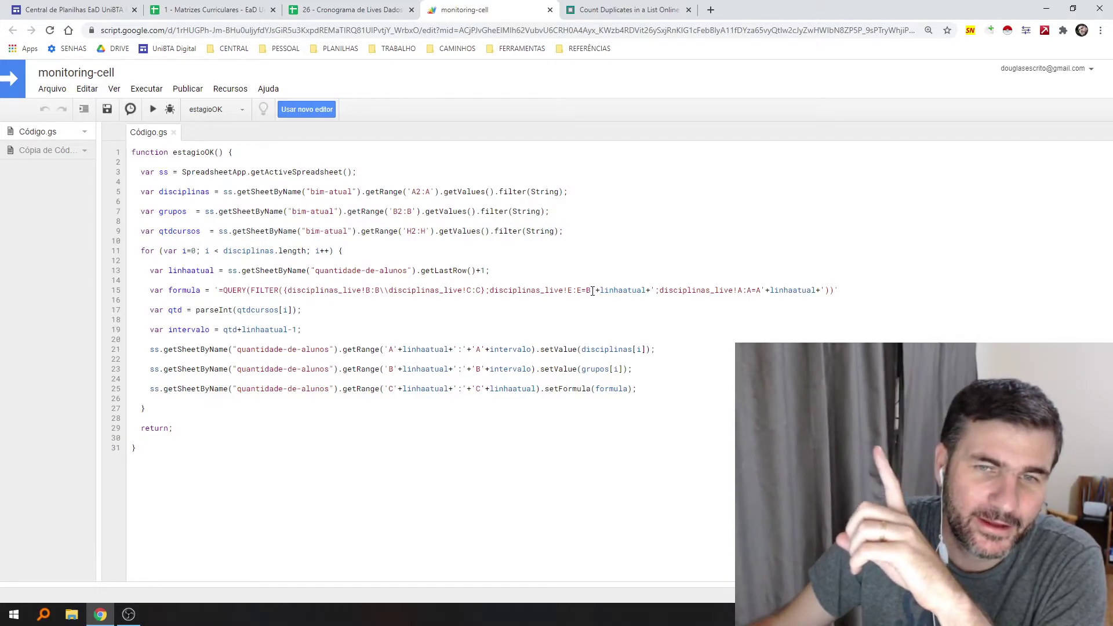
pyautogui.doubleClick(632, 291)
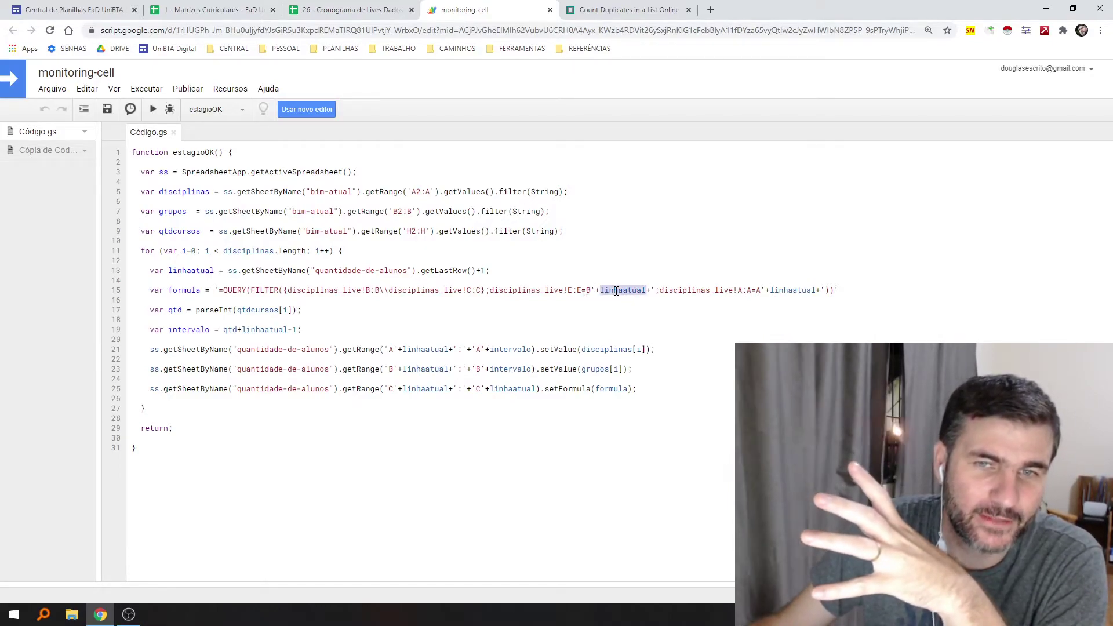
pyautogui.doubleClick(790, 290)
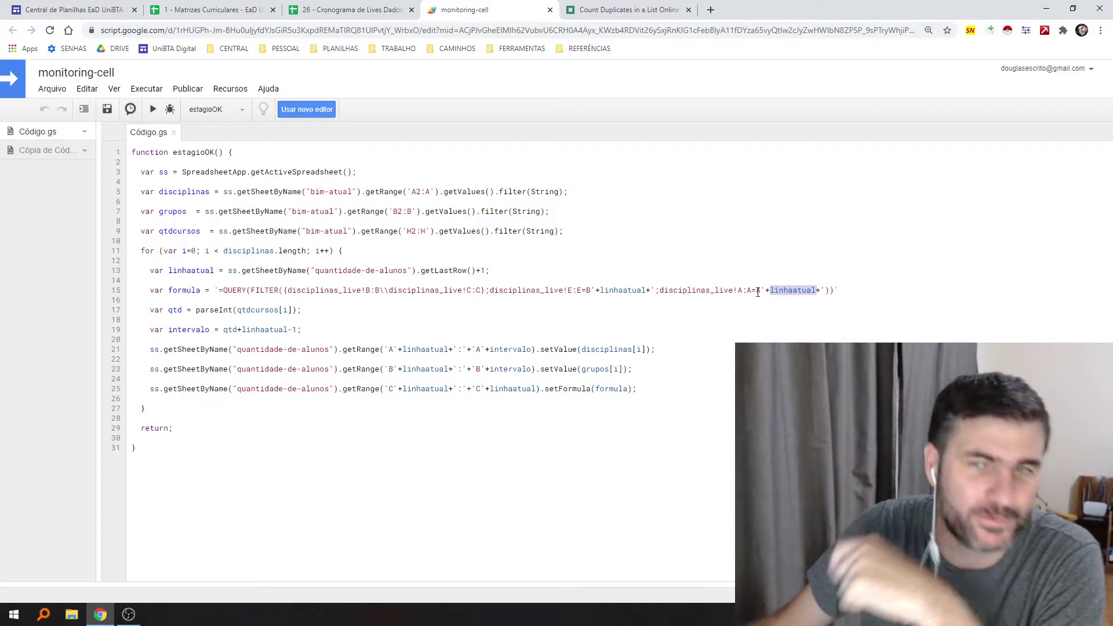
pyautogui.moveTo(221, 291); pyautogui.dragTo(826, 291)
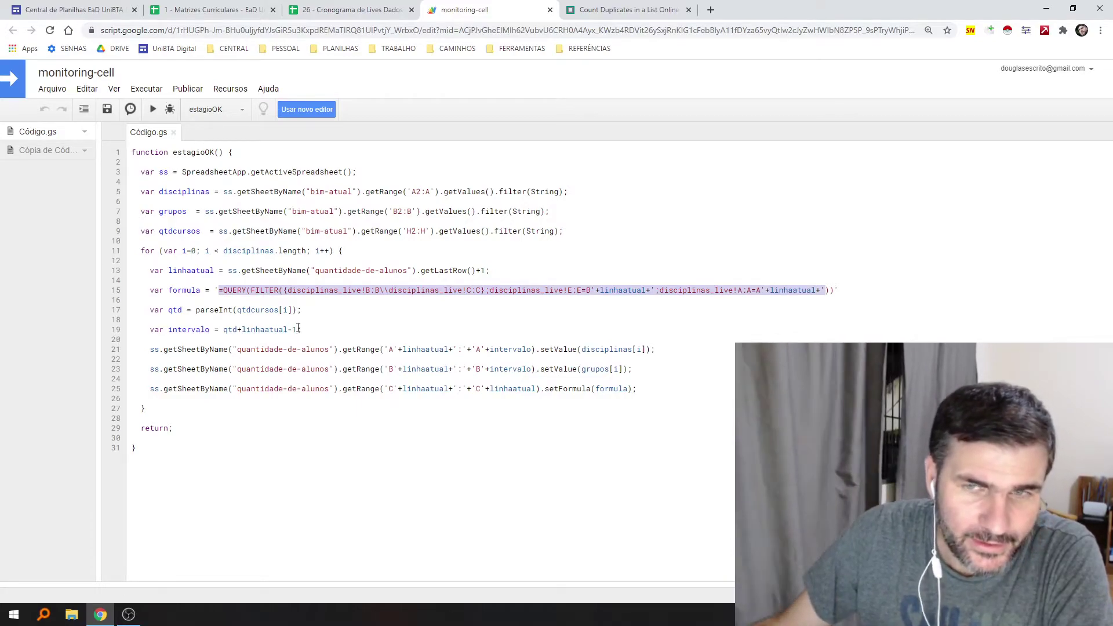
# Relate the qtd variable to the QTD CURSOS value in H2 of bim-atual, returning to the script editor
pyautogui.doubleClick(169, 310)
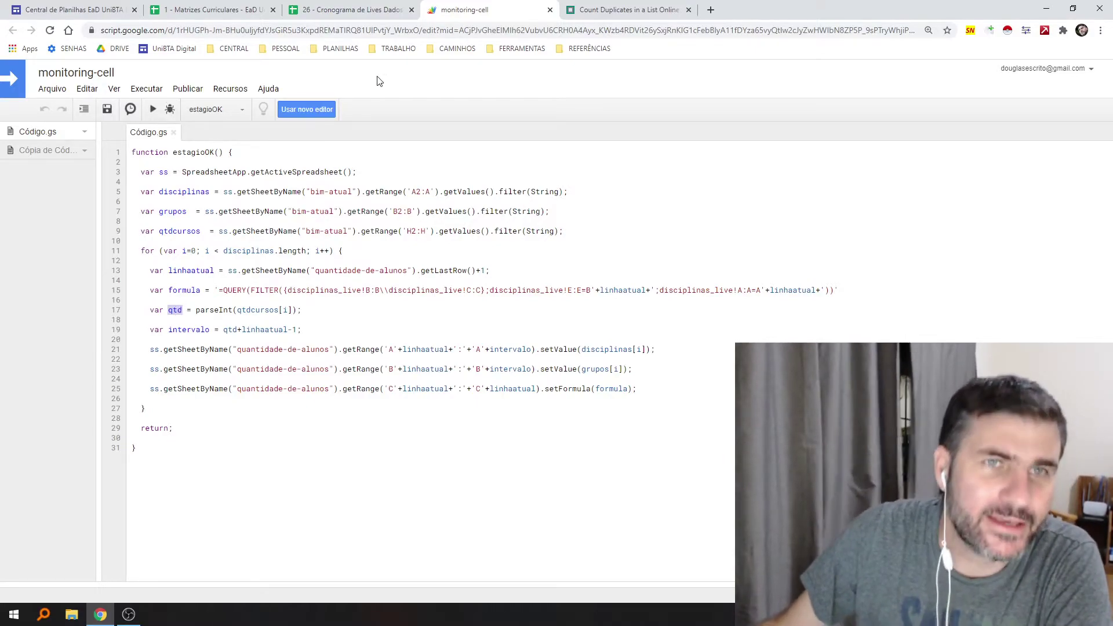
pyautogui.click(359, 10)
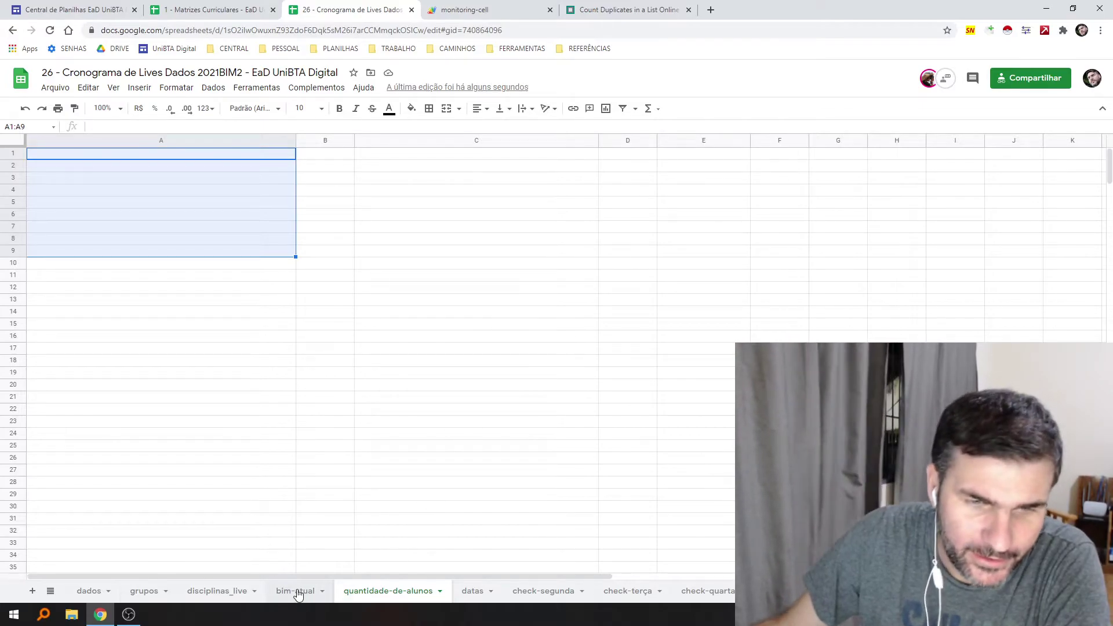
pyautogui.click(296, 591)
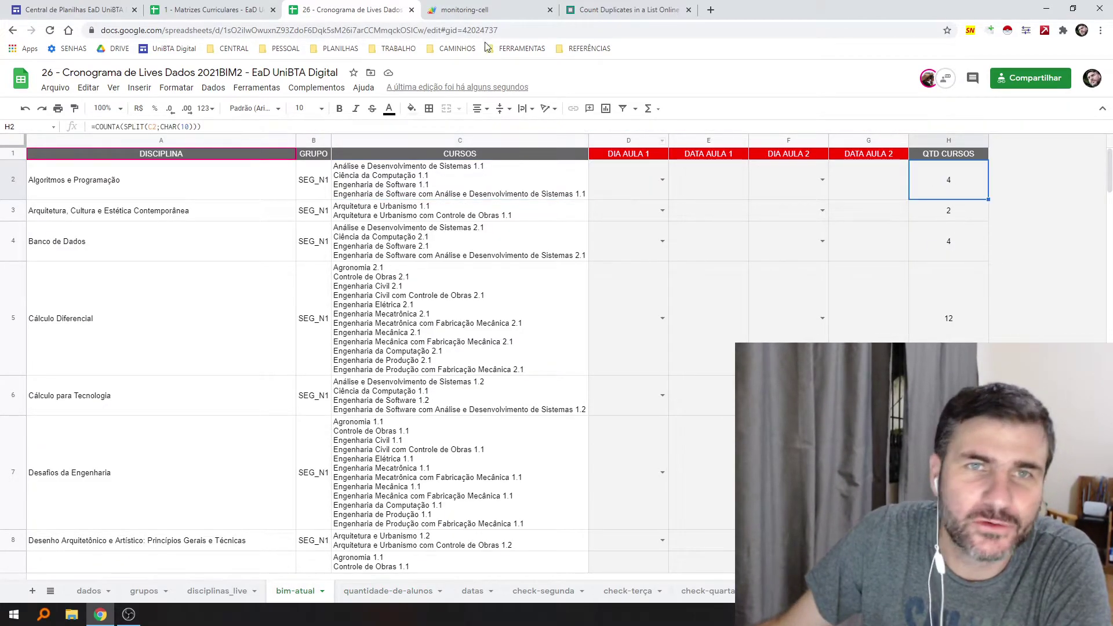
pyautogui.click(473, 10)
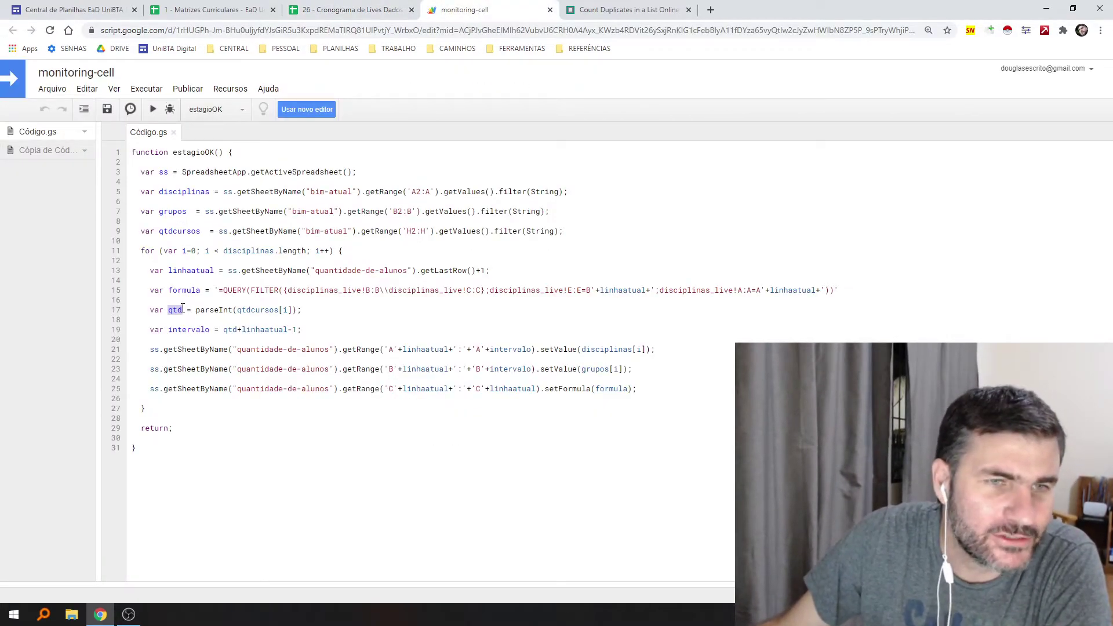
# Relate the discipline in A2 of bim-atual to rows A1:A4 of quantidade-de-alunos, and examine parseInt in the script's qtd declaration
pyautogui.click(351, 10)
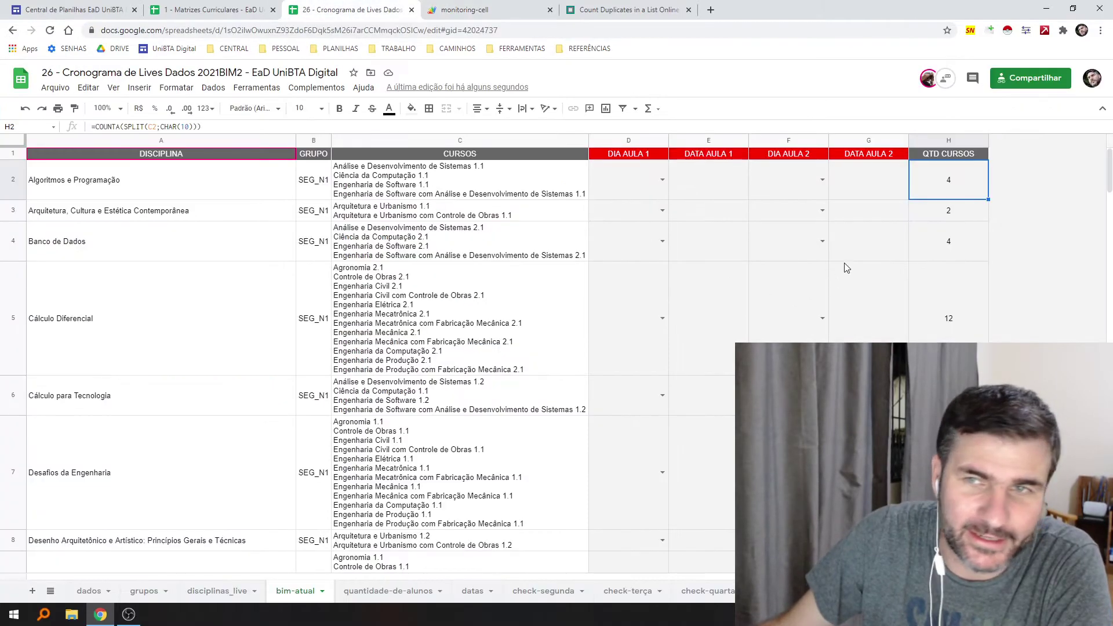
pyautogui.click(115, 187)
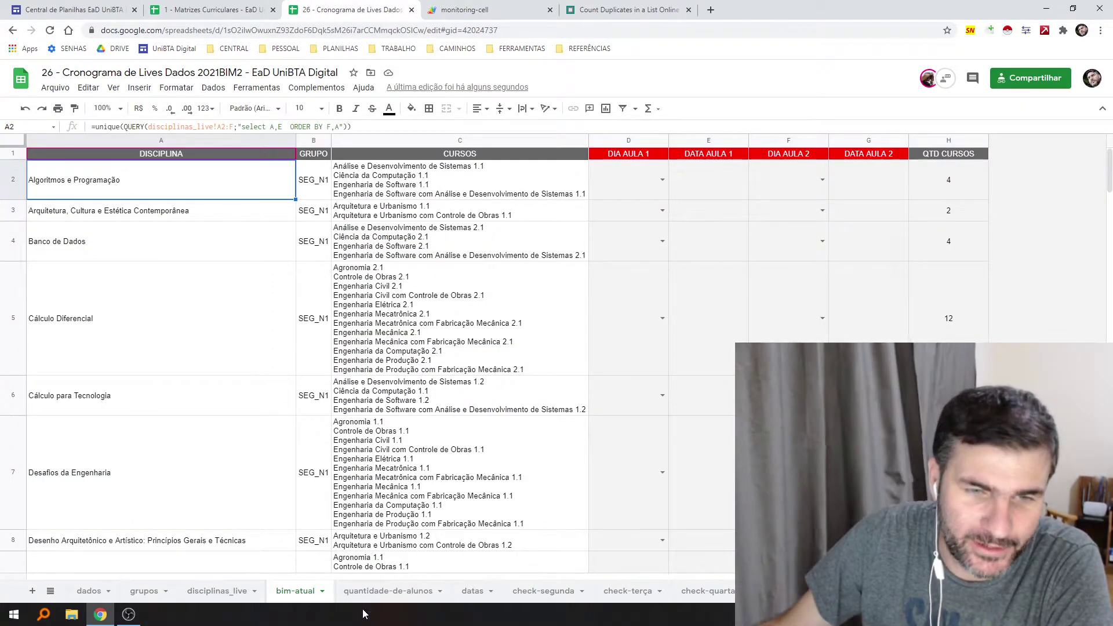
pyautogui.click(371, 605)
pyautogui.moveTo(145, 158); pyautogui.dragTo(139, 195)
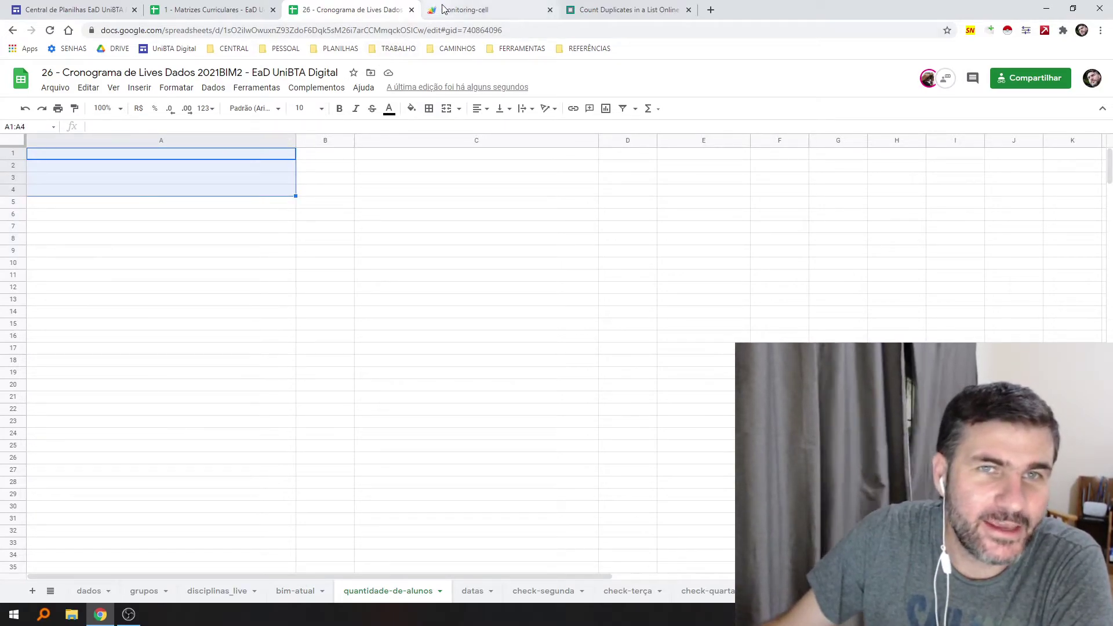
pyautogui.click(461, 10)
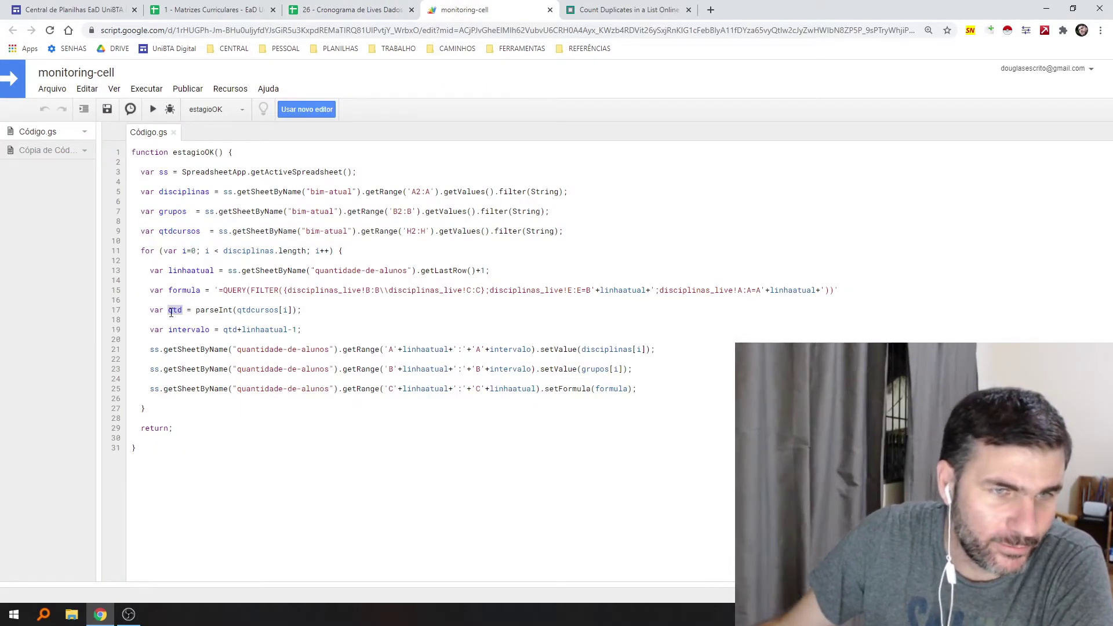
pyautogui.doubleClick(217, 312)
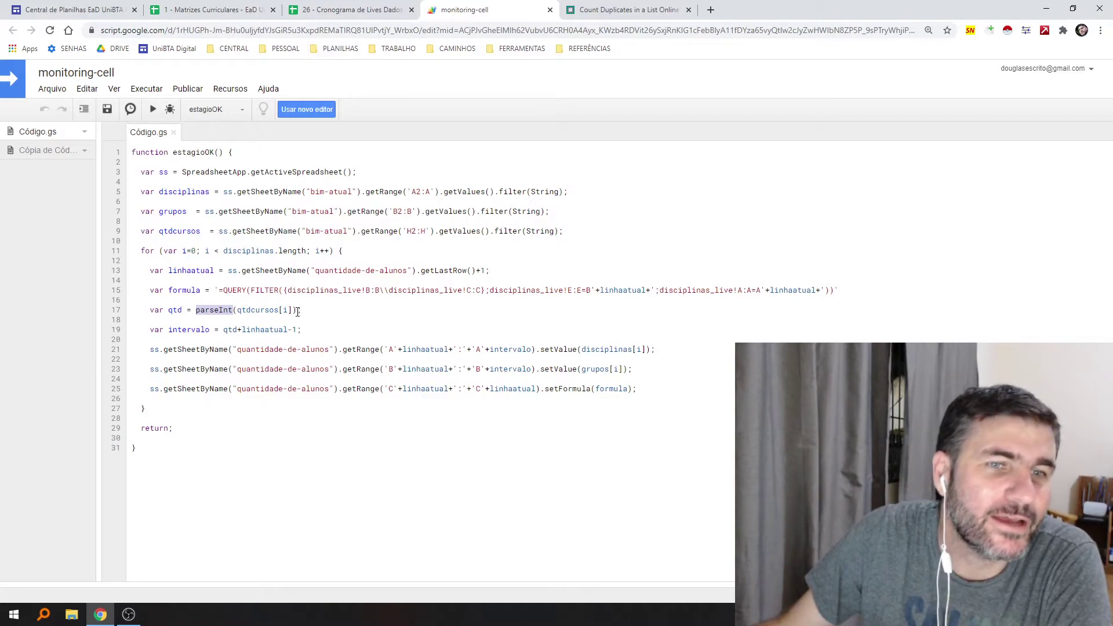
# Review the bim-atual sheet and examine the qtd and linhaatual terms in the script's intervalo declaration
pyautogui.click(348, 10)
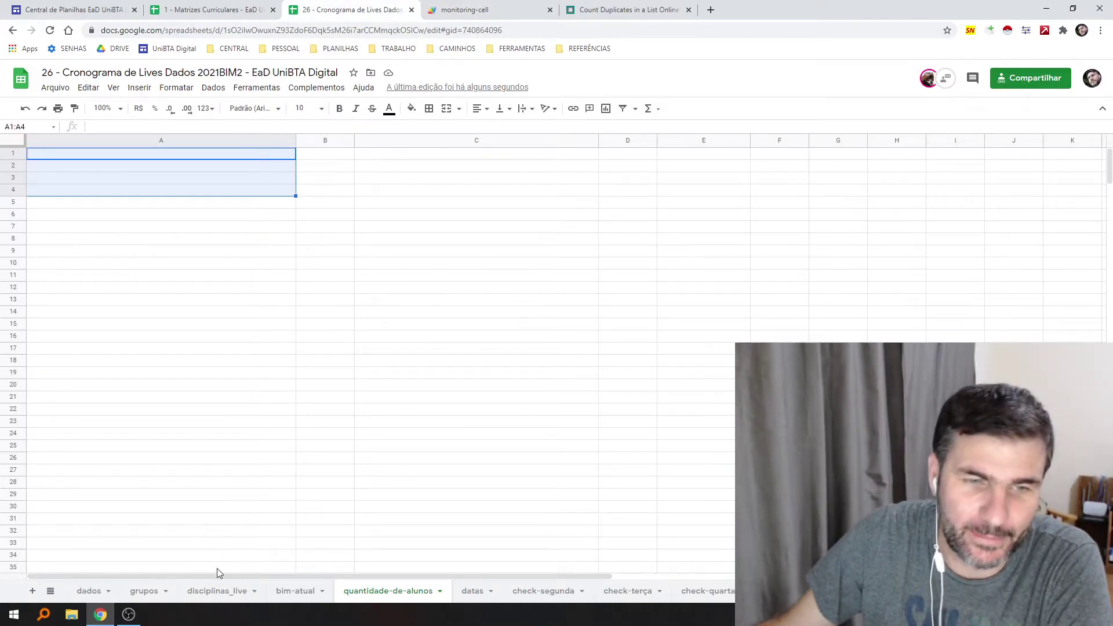
pyautogui.click(297, 591)
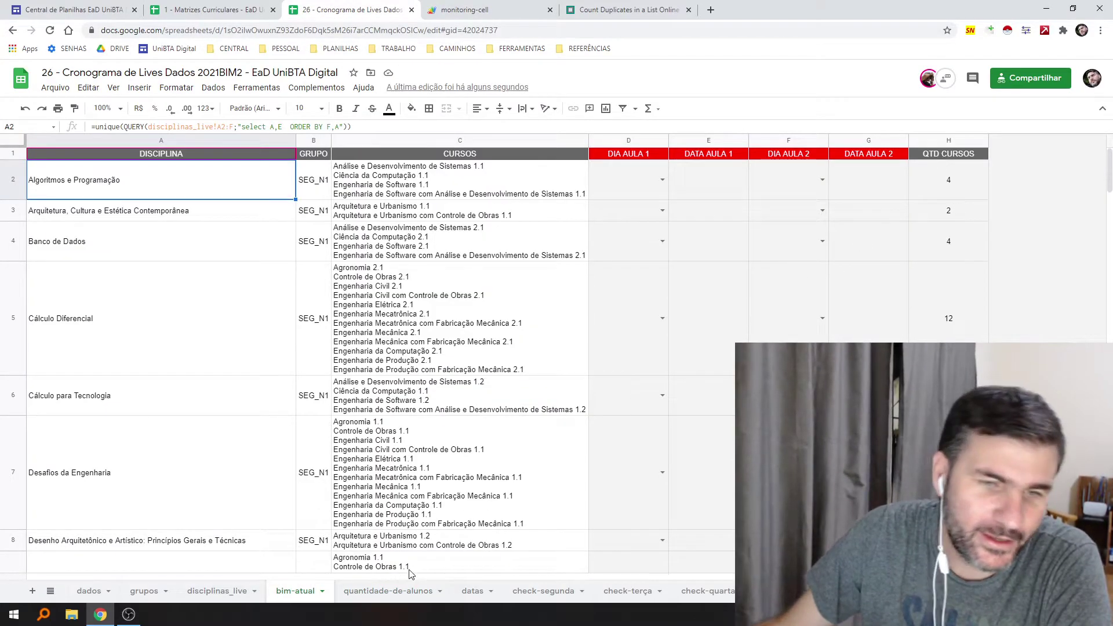
pyautogui.click(441, 11)
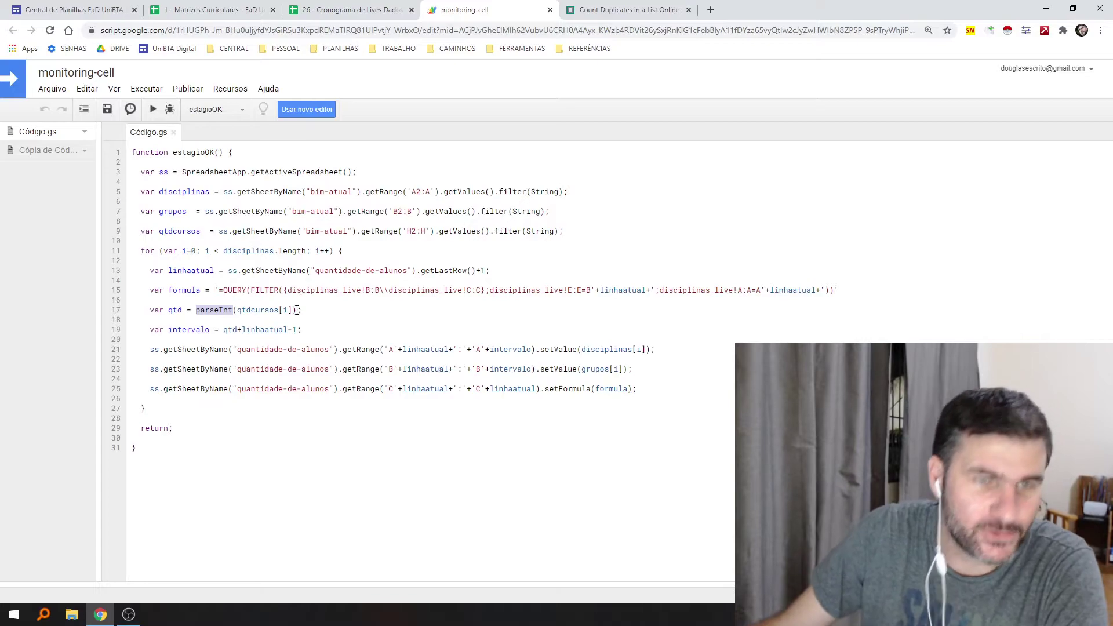
pyautogui.doubleClick(181, 330)
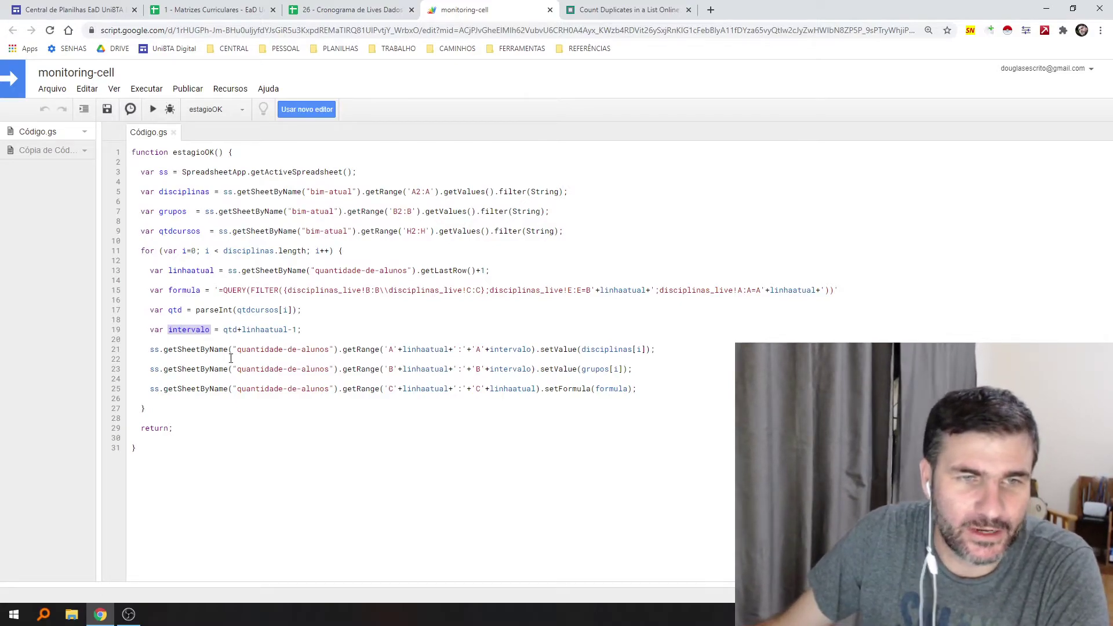
pyautogui.doubleClick(230, 330)
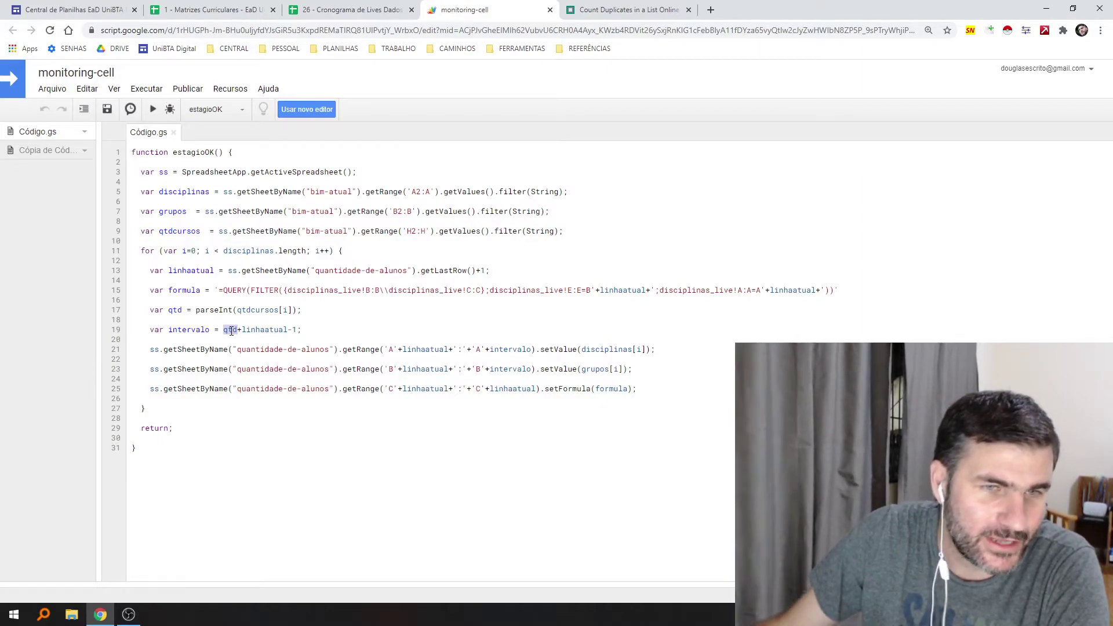
pyautogui.doubleClick(256, 330)
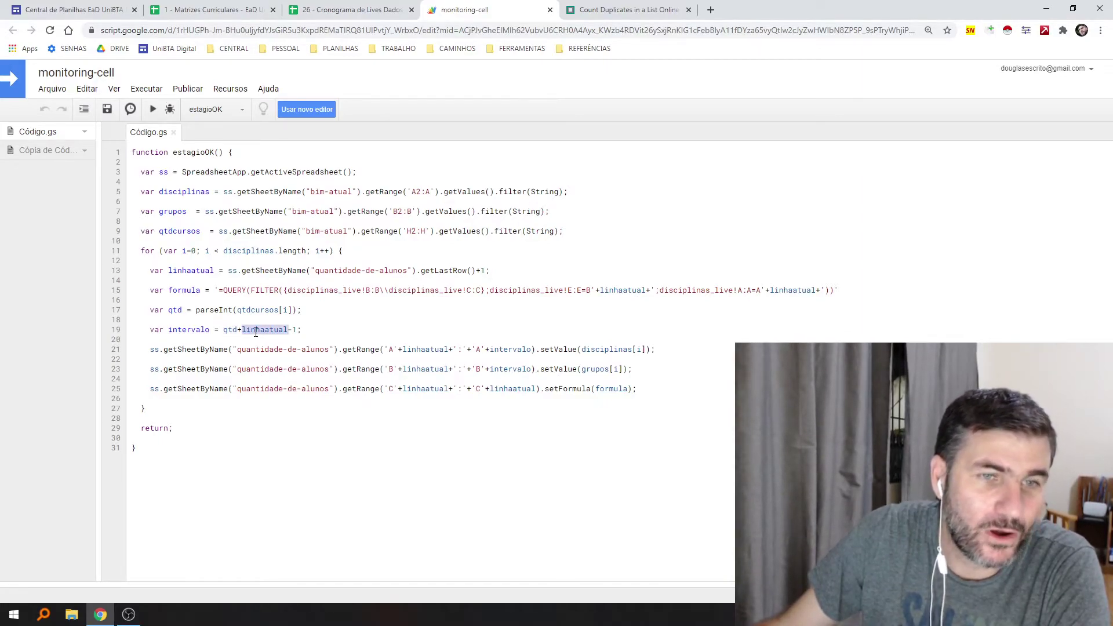
pyautogui.moveTo(299, 330); pyautogui.dragTo(222, 335)
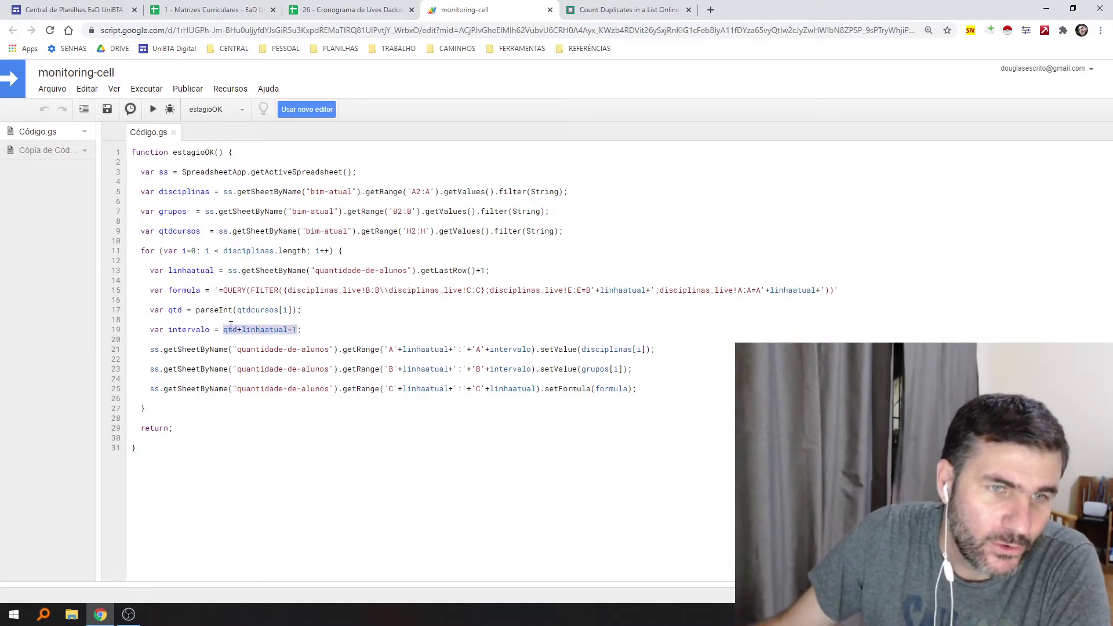
pyautogui.doubleClick(231, 328)
# Relate qtd to the QTD CURSOS value in H2 of bim-atual, and linhaatual to quantidade-de-alunos and its declaration in the script
pyautogui.click(391, 8)
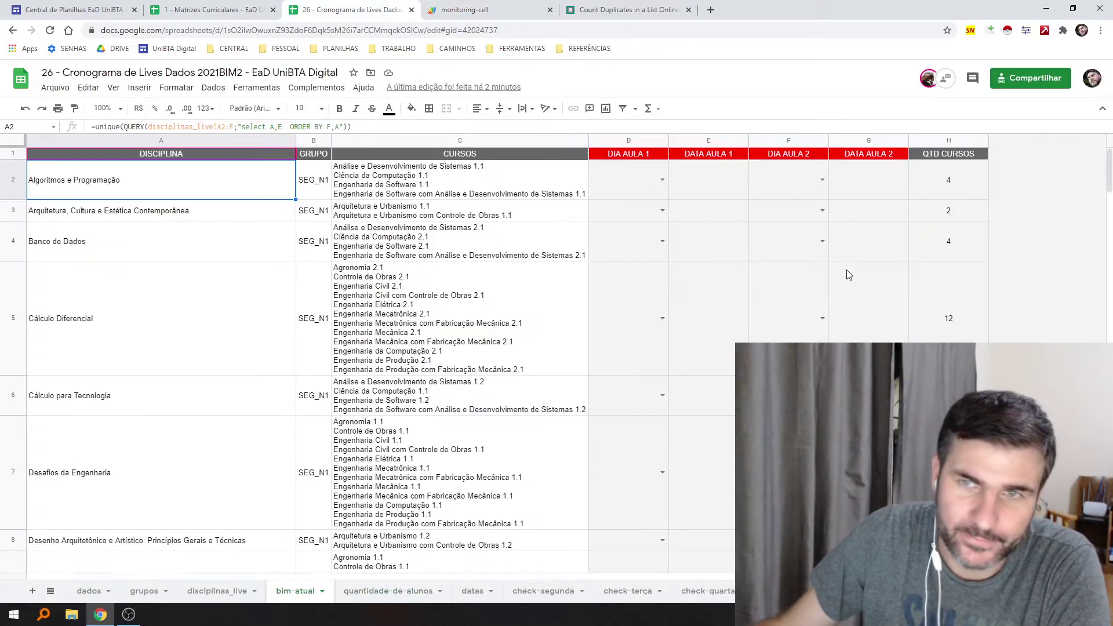
pyautogui.click(944, 195)
pyautogui.click(381, 590)
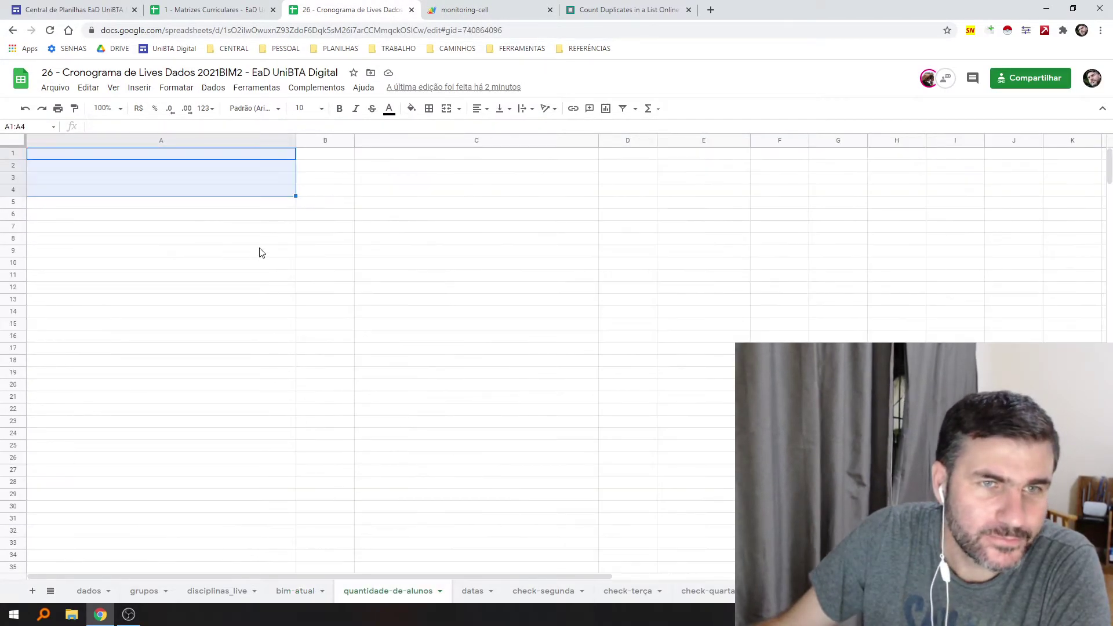
pyautogui.click(452, 10)
pyautogui.doubleClick(271, 331)
pyautogui.doubleClick(204, 271)
# Re-examine how qtd, linhaatual and the -1 combine in the intervalo expression on line 19
pyautogui.click(234, 332)
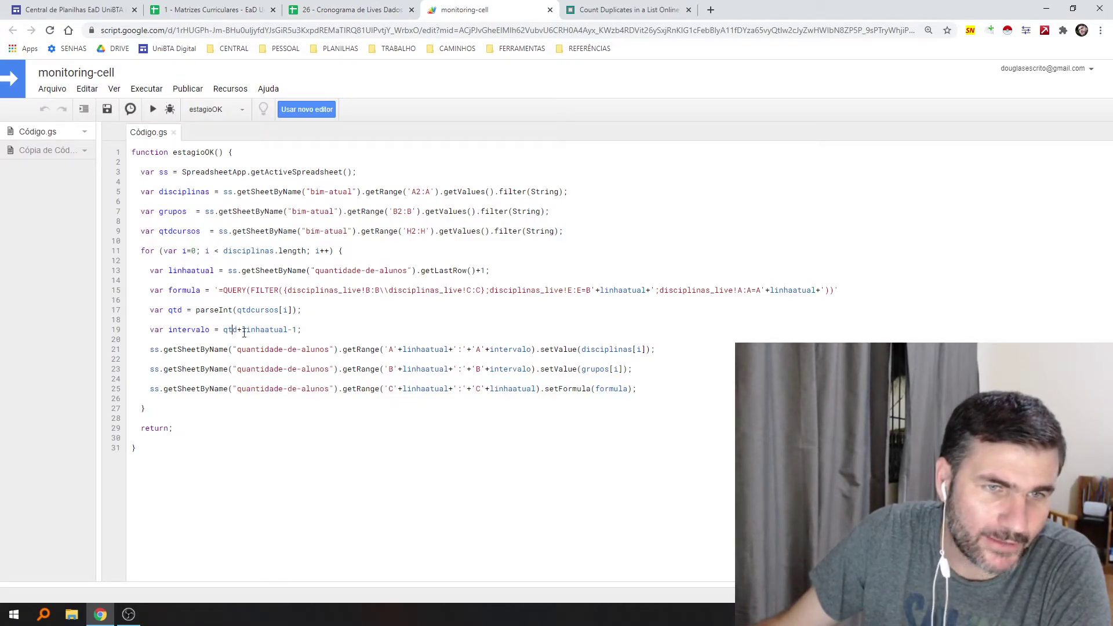
pyautogui.doubleClick(275, 332)
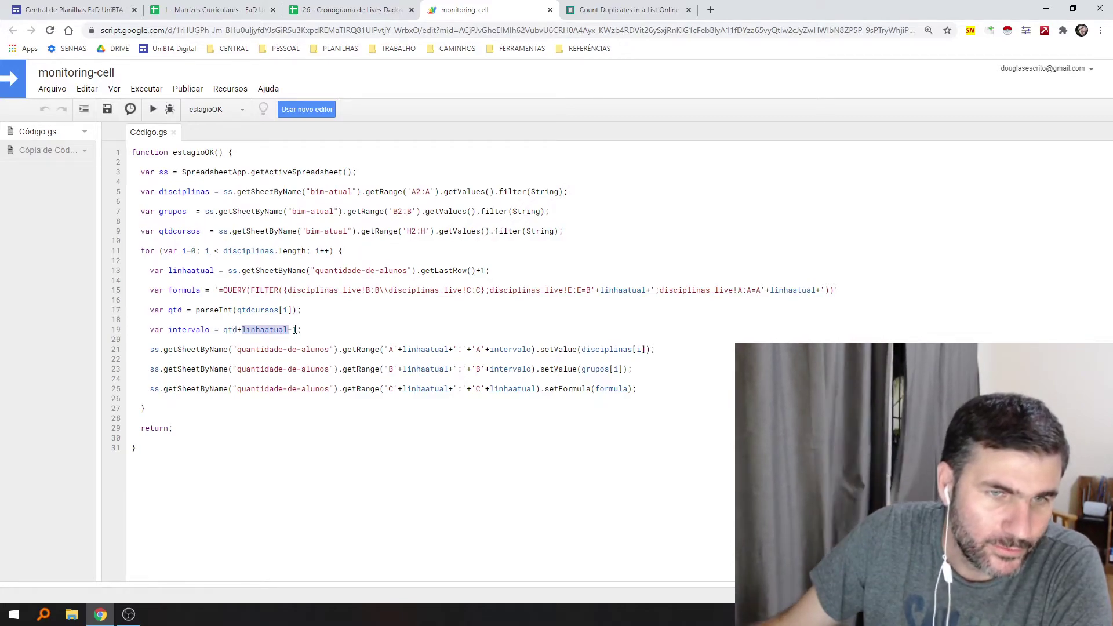
pyautogui.click(294, 329)
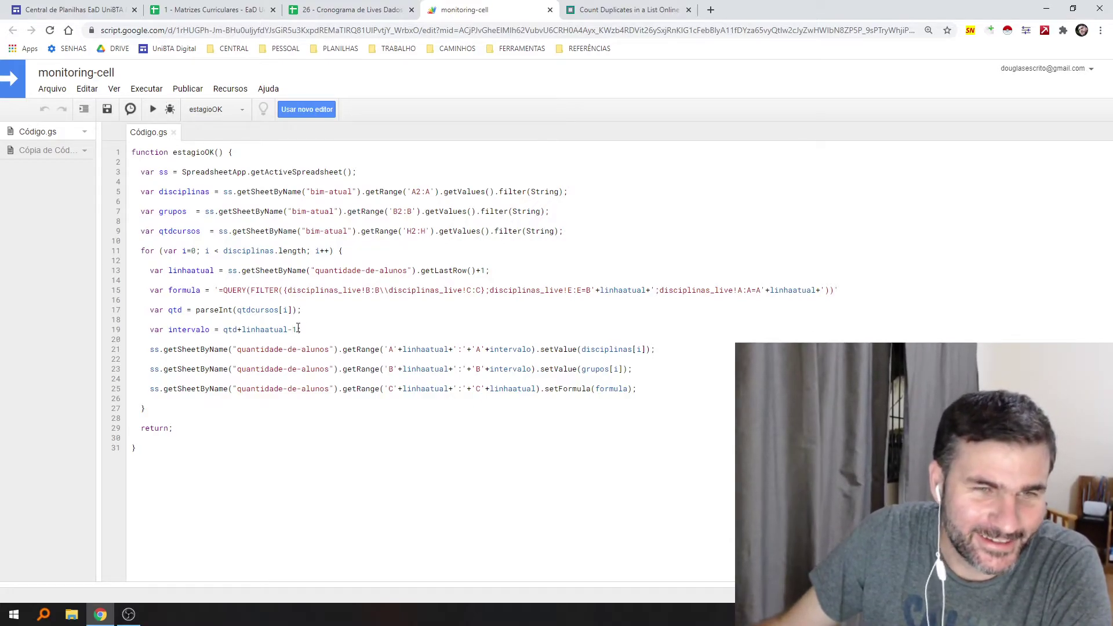
pyautogui.doubleClick(230, 330)
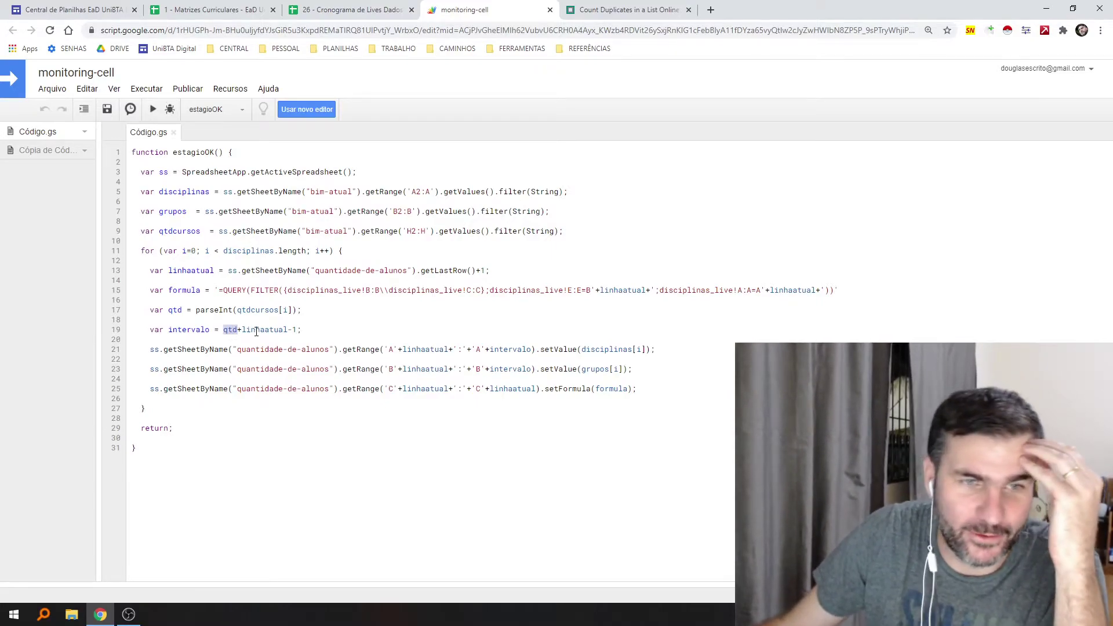
pyautogui.doubleClick(257, 329)
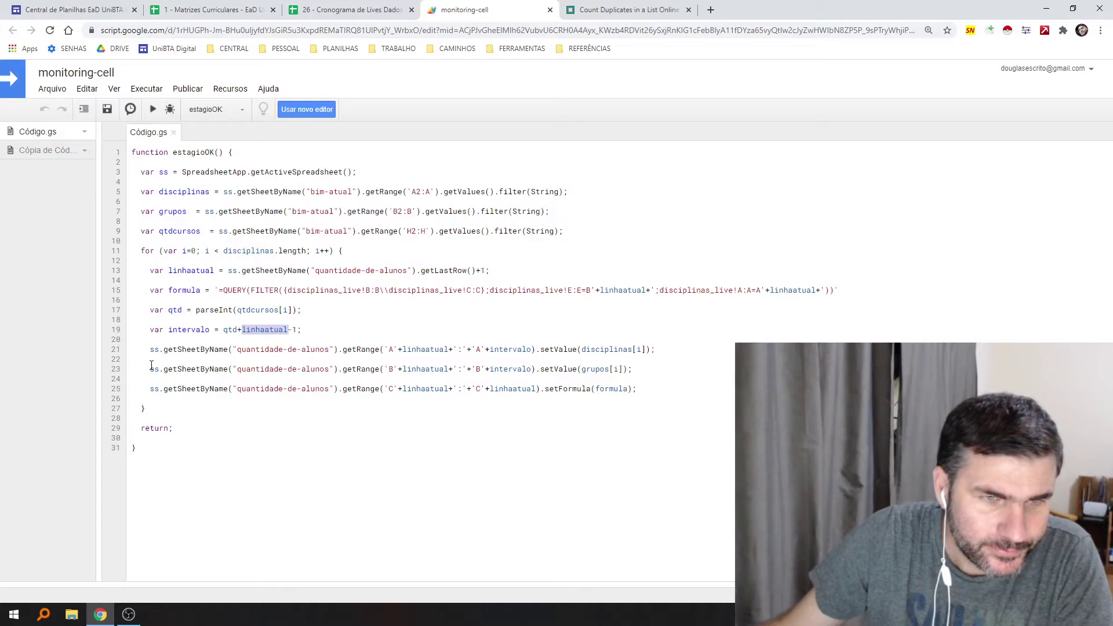
pyautogui.click(308, 330)
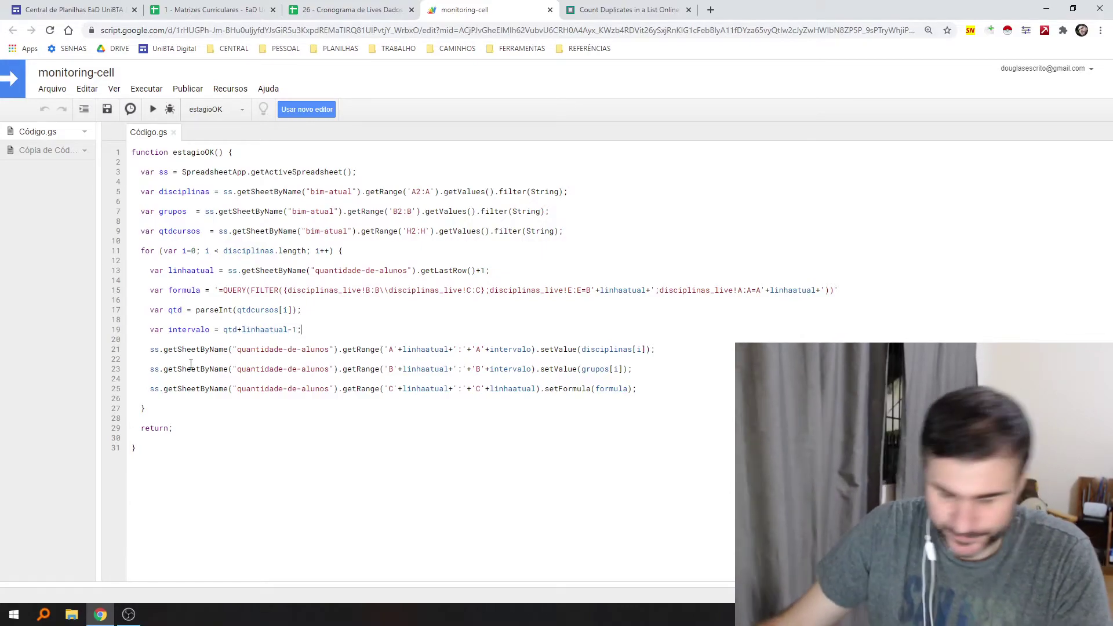
# Examine the getSheetByName call, its quantidade-de-alunos argument and the getRange method in the line 21 statement
pyautogui.doubleClick(155, 349)
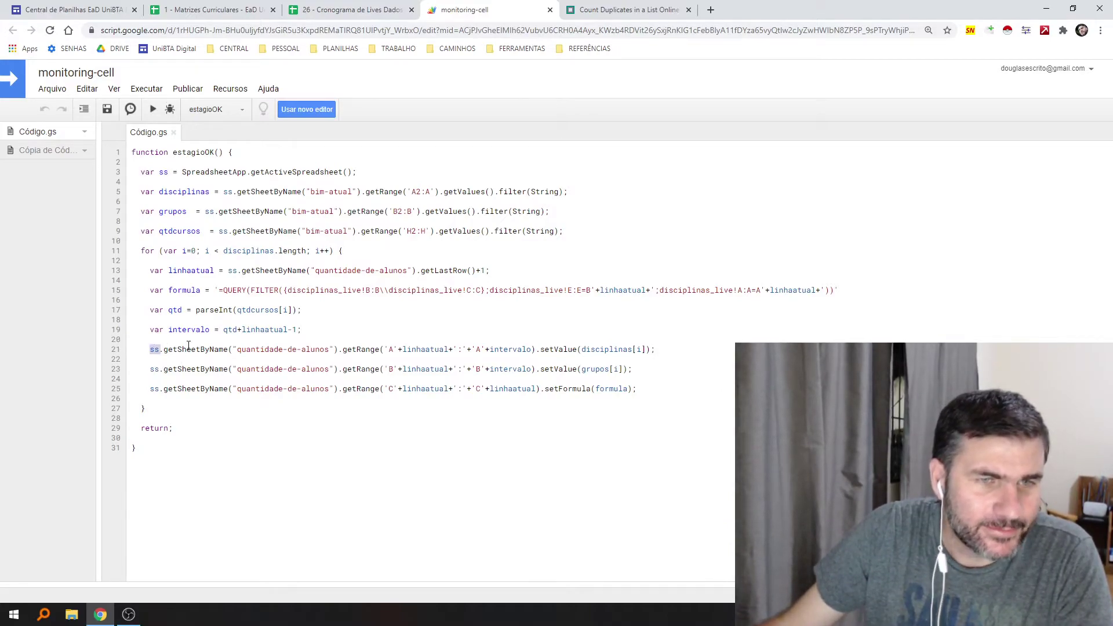
pyautogui.doubleClick(180, 350)
pyautogui.moveTo(149, 350); pyautogui.dragTo(455, 350)
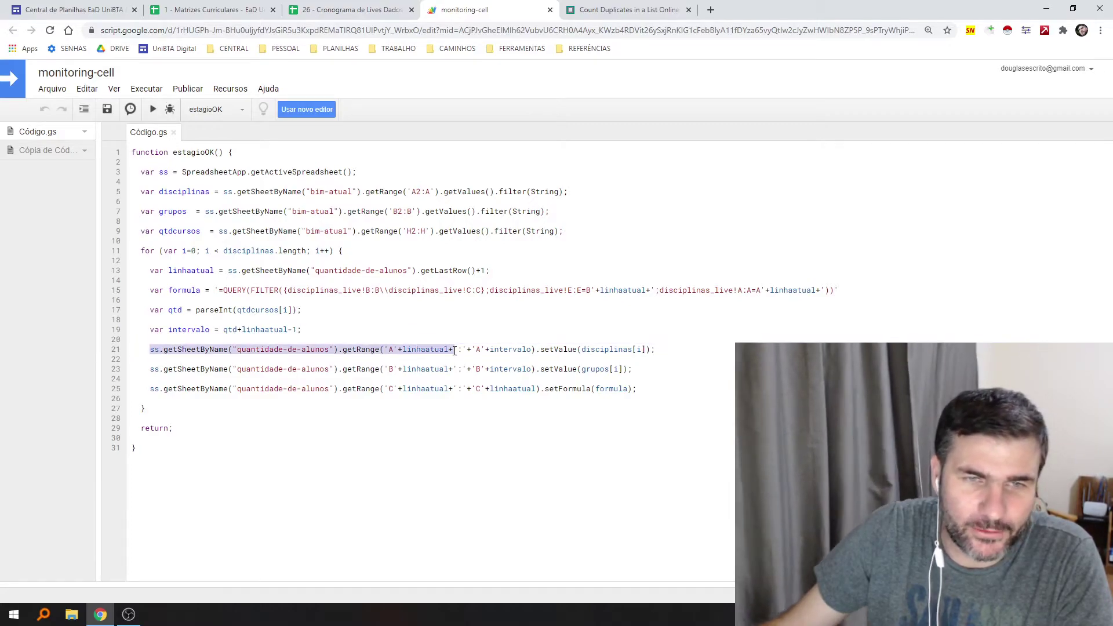
pyautogui.click(186, 351)
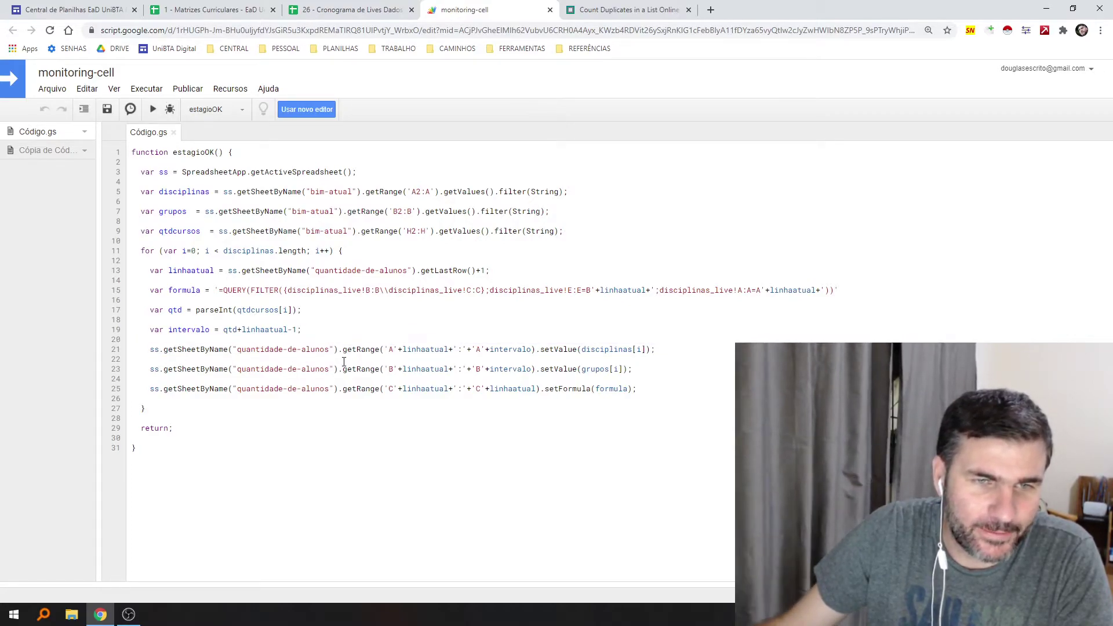
pyautogui.doubleClick(182, 350)
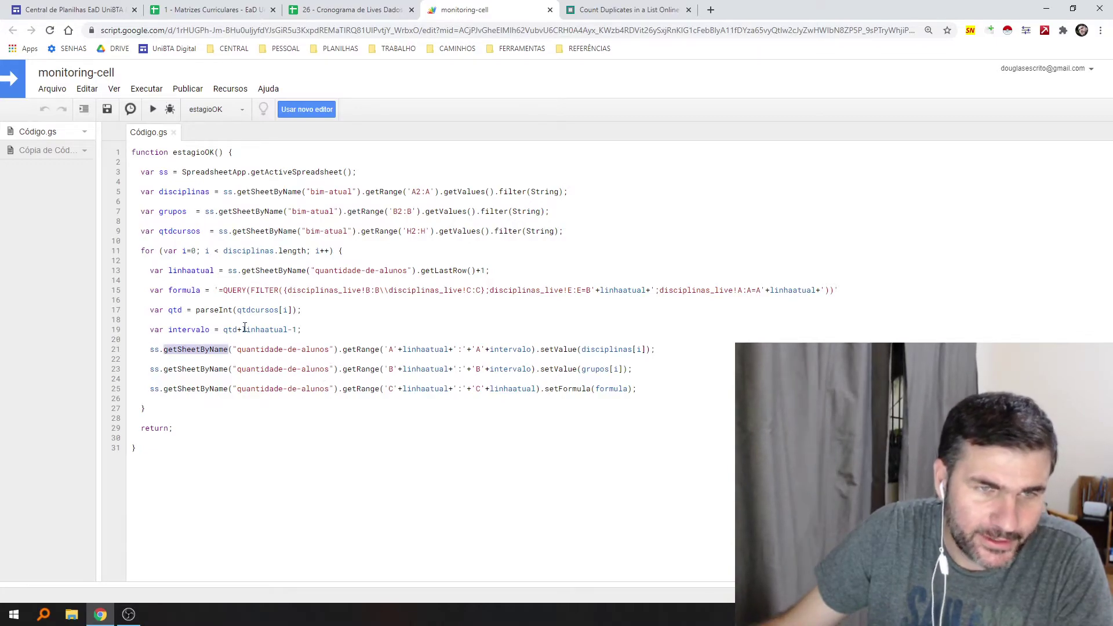
pyautogui.moveTo(335, 351); pyautogui.dragTo(236, 351)
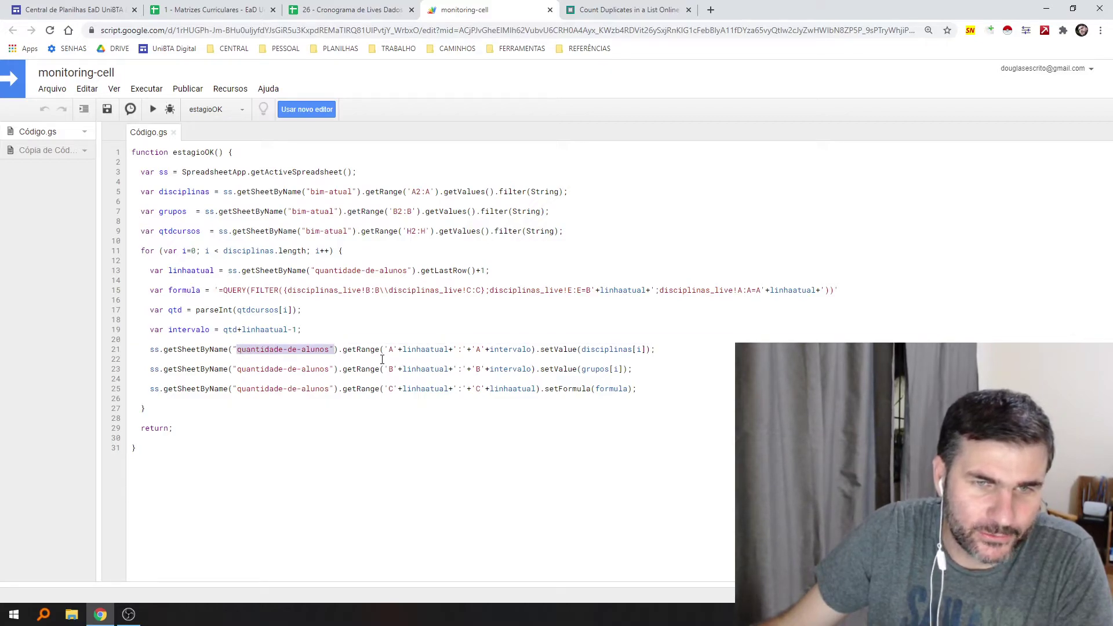
pyautogui.moveTo(380, 351); pyautogui.dragTo(337, 351)
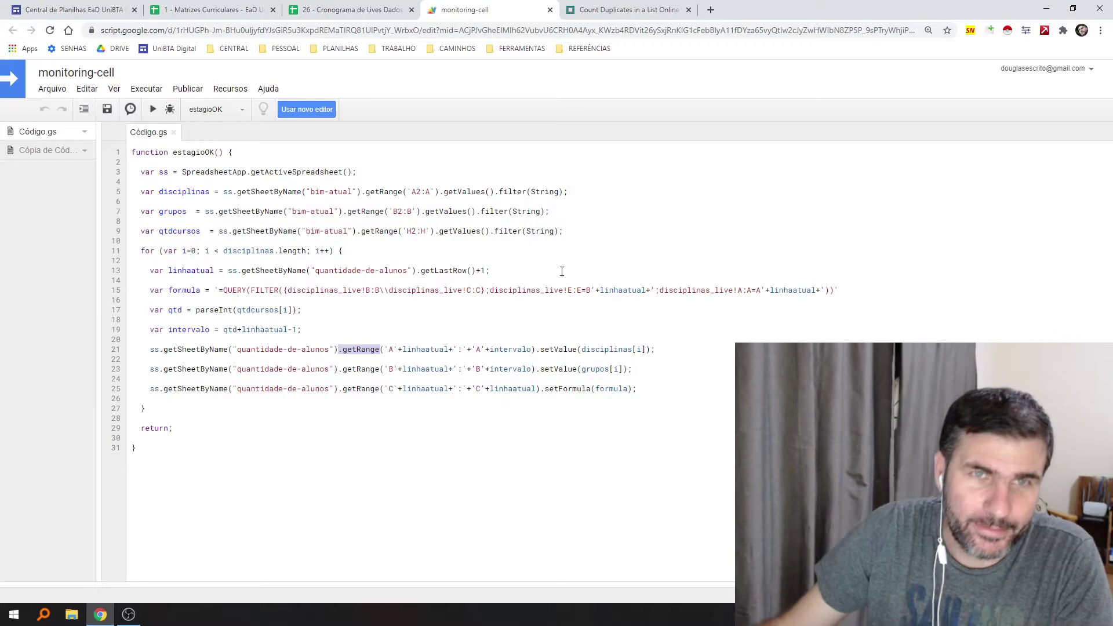
# Examine the disciplinas value on line 21 and the 'A', linhaatual and ':' parts of its getRange argument
pyautogui.doubleClick(621, 349)
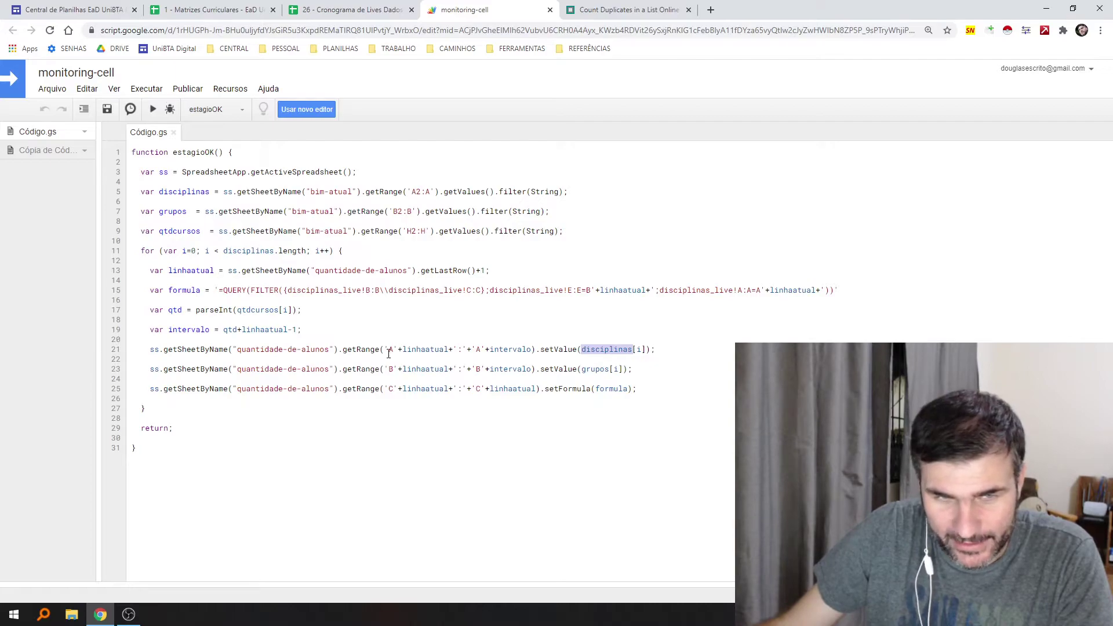
pyautogui.moveTo(383, 350); pyautogui.dragTo(397, 349)
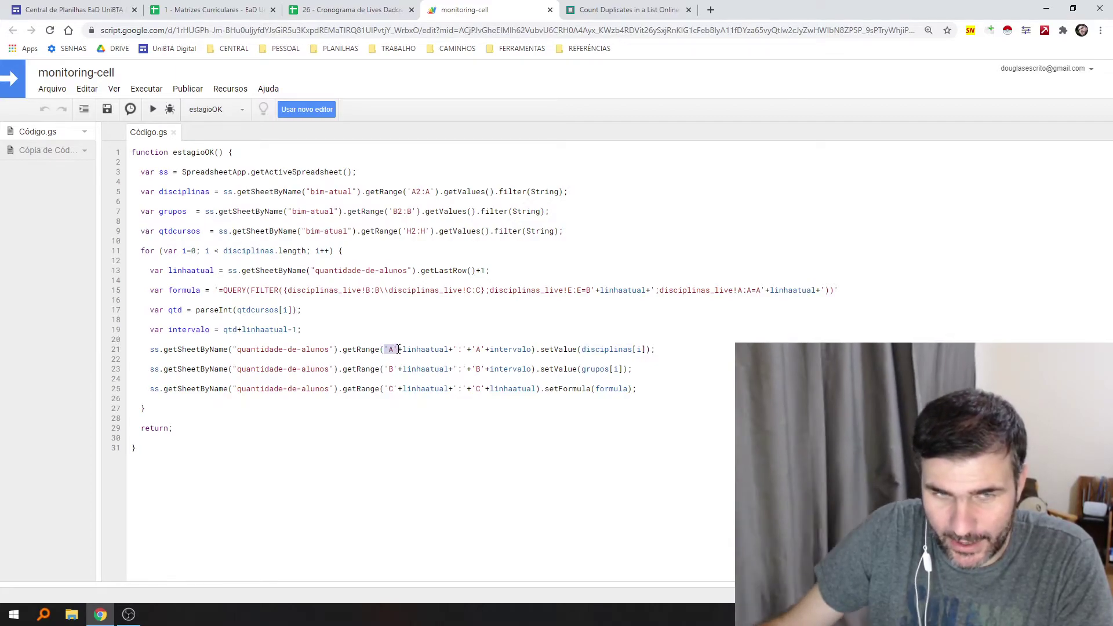
pyautogui.click(398, 349)
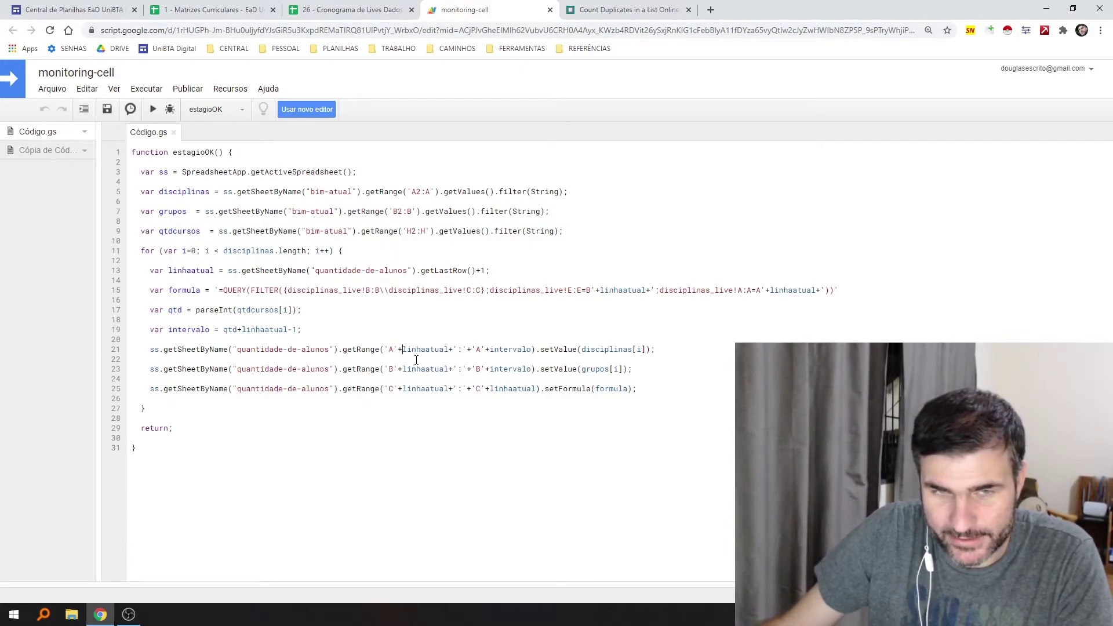
pyautogui.moveTo(448, 350); pyautogui.dragTo(403, 350)
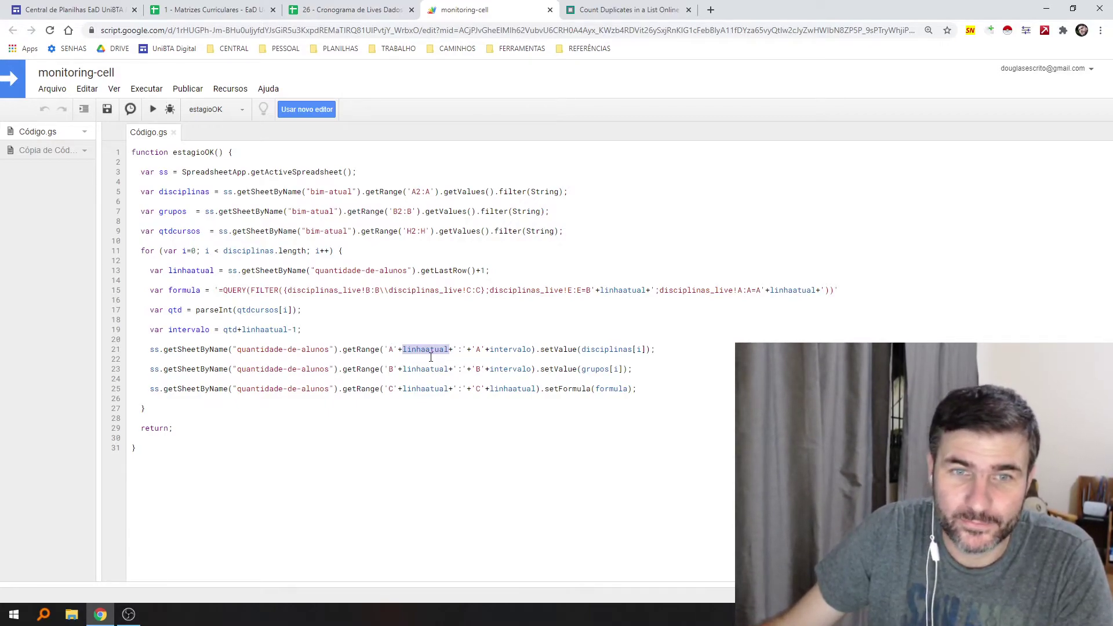
pyautogui.moveTo(466, 350); pyautogui.dragTo(456, 351)
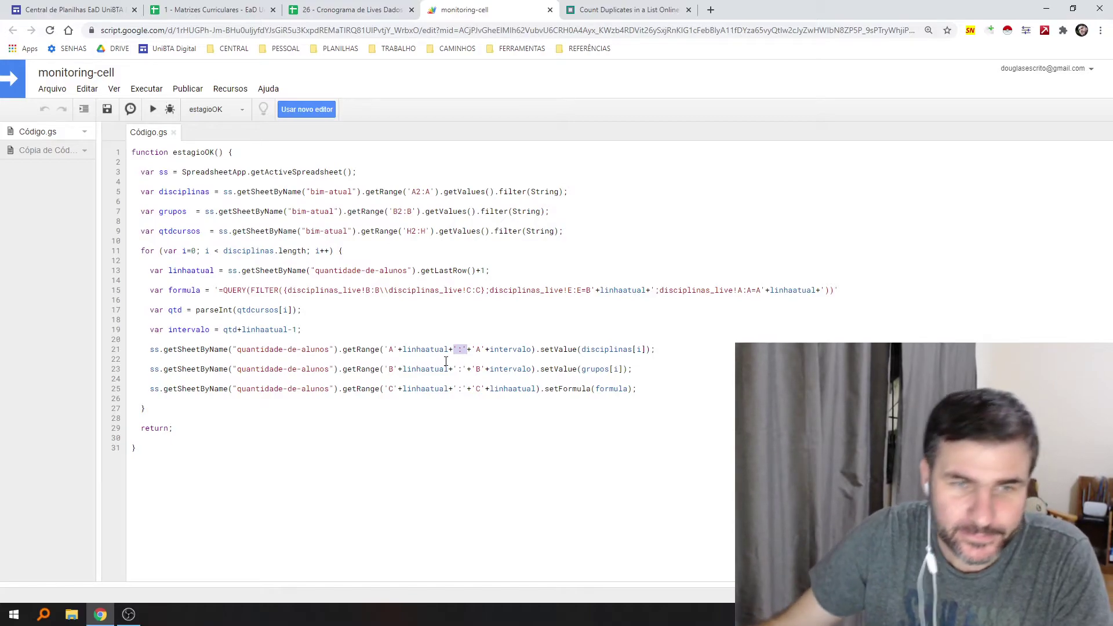
# Trace the intervalo variable back to line 19 and compare its qtd and linhaatual operands
pyautogui.doubleClick(206, 330)
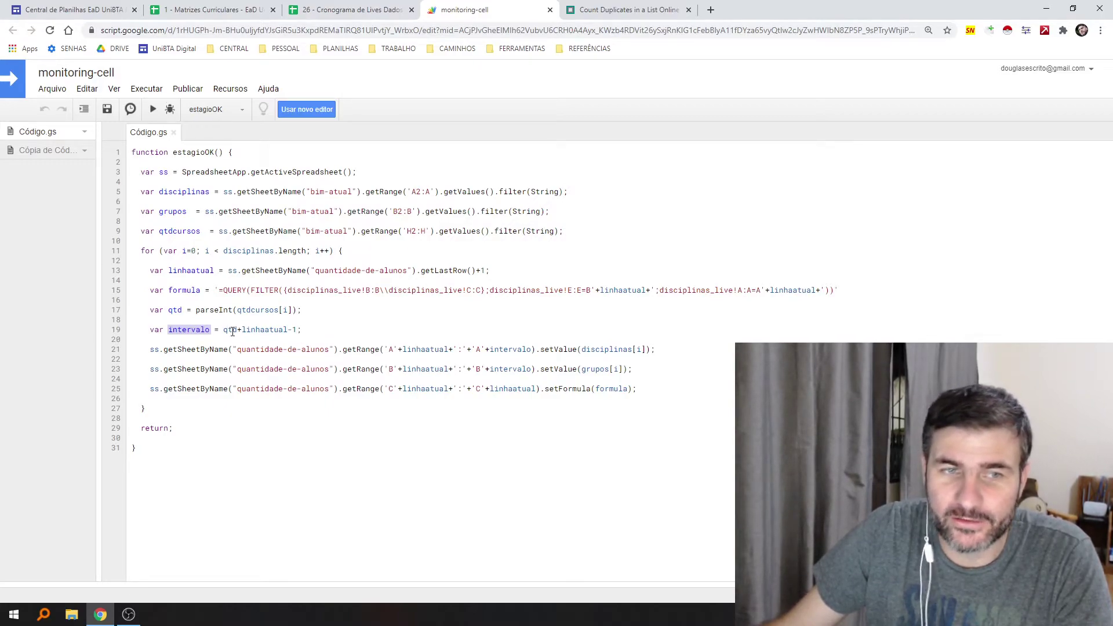
pyautogui.doubleClick(231, 330)
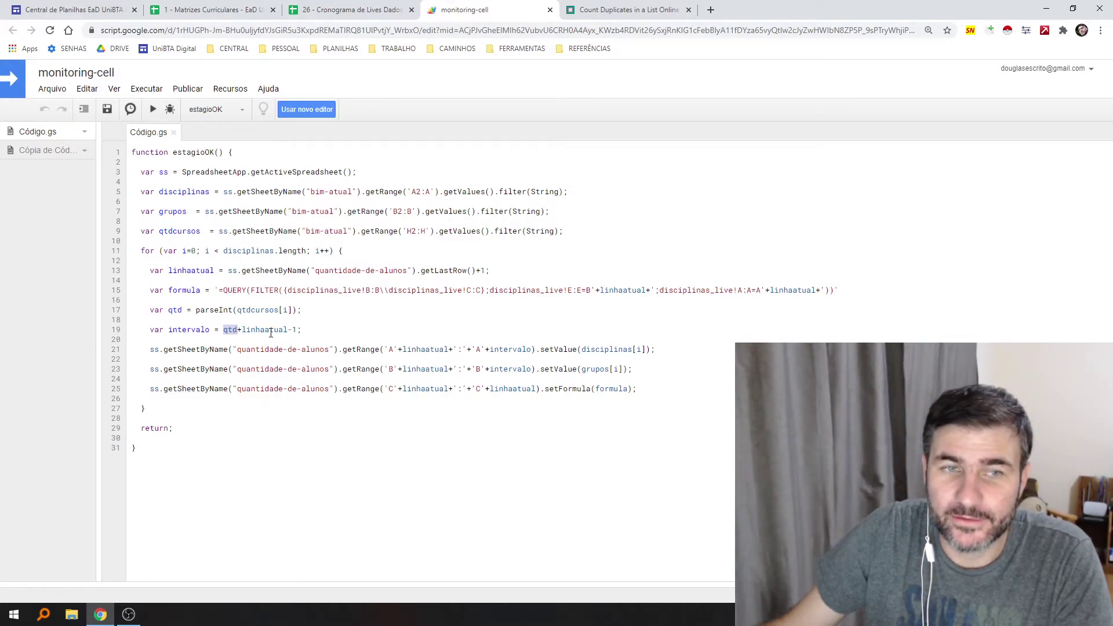
pyautogui.doubleClick(271, 330)
pyautogui.doubleClick(229, 330)
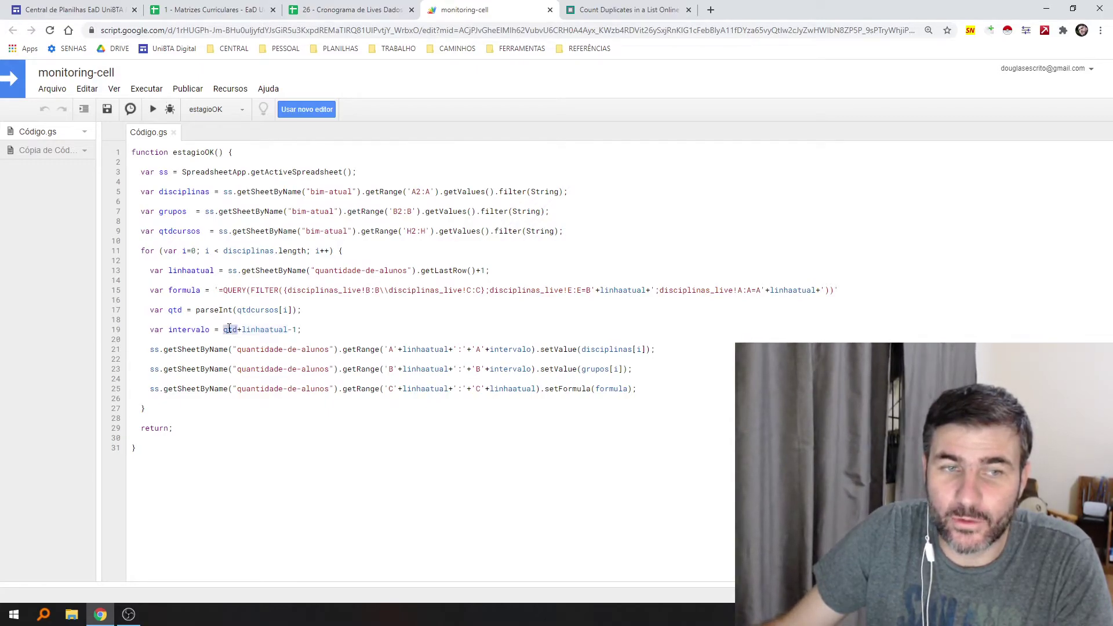
pyautogui.doubleClick(264, 330)
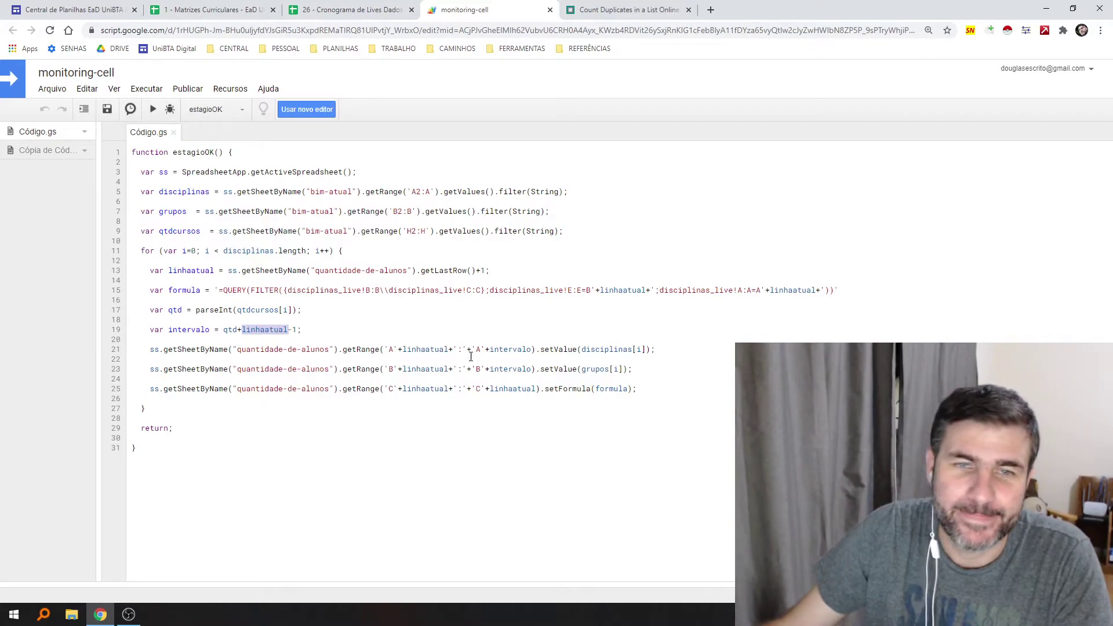
# Review line 21's complete column A range through intervalo and the disciplinas[i] value passed to setValue
pyautogui.doubleClick(502, 350)
pyautogui.moveTo(381, 351); pyautogui.dragTo(533, 351)
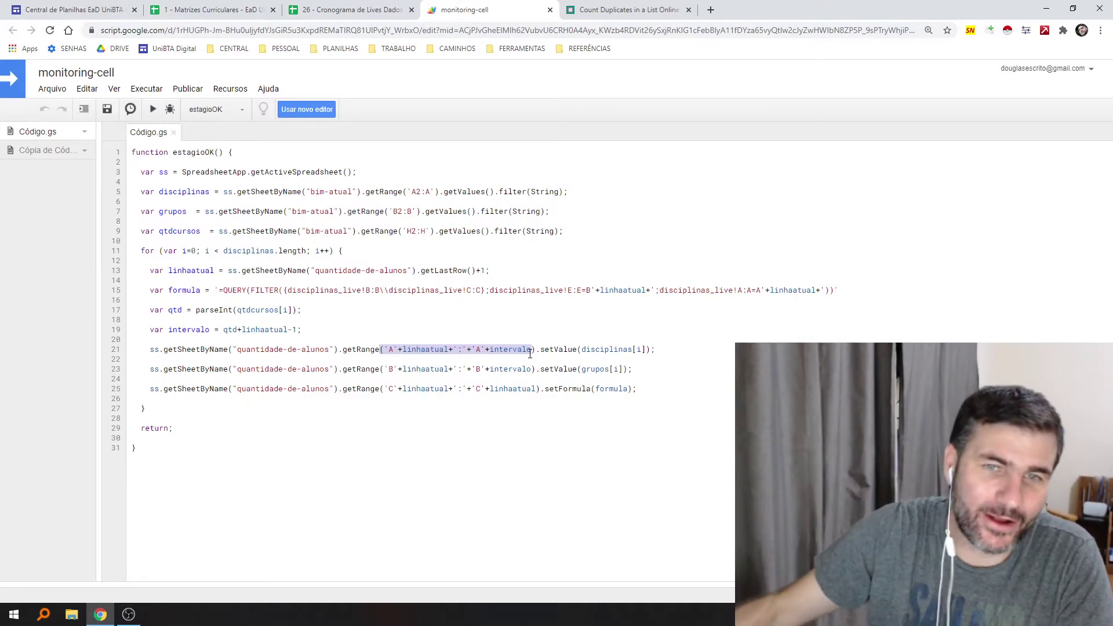
pyautogui.doubleClick(617, 350)
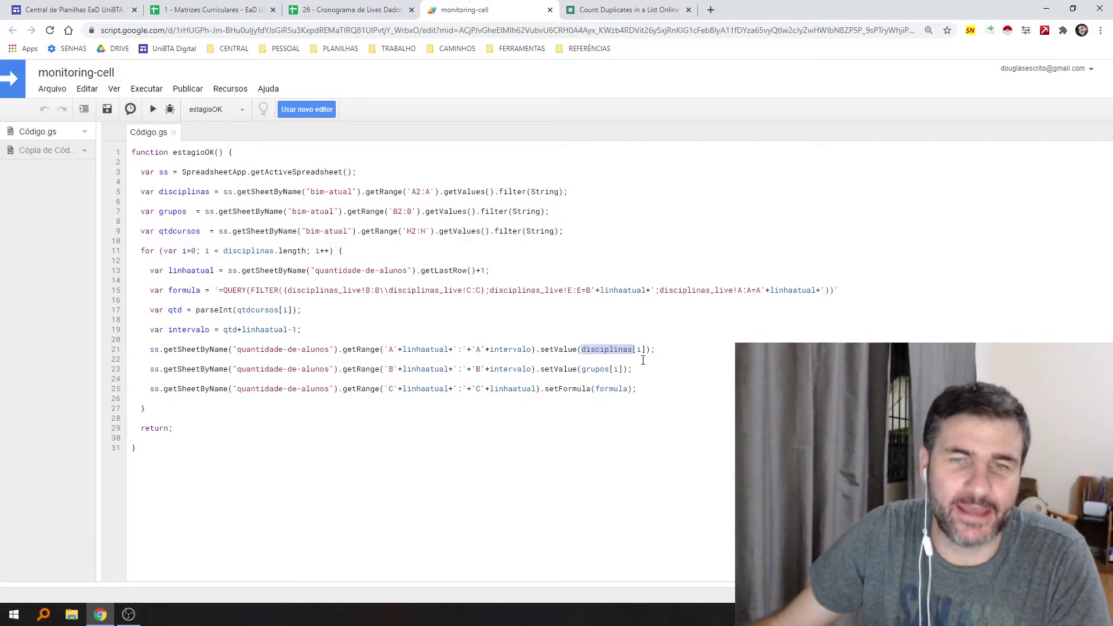
pyautogui.doubleClick(640, 349)
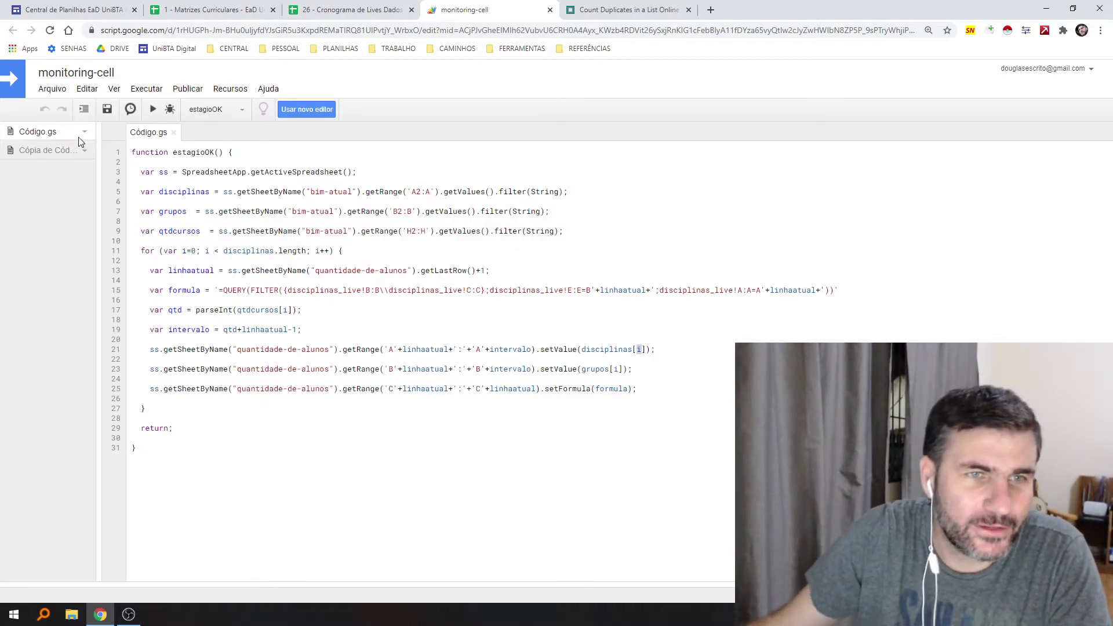
# Trace the disciplinas variable on line 5 to its source, cell A2 in the DISCIPLINA column of the bim-atual sheet
pyautogui.doubleClick(176, 194)
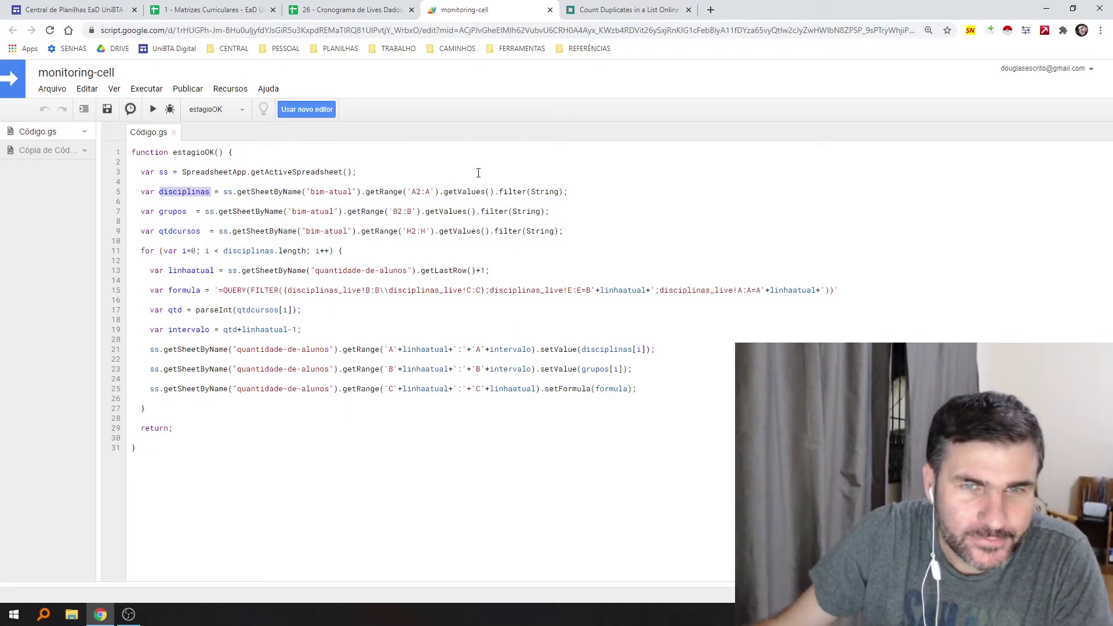
pyautogui.click(384, 7)
pyautogui.click(242, 591)
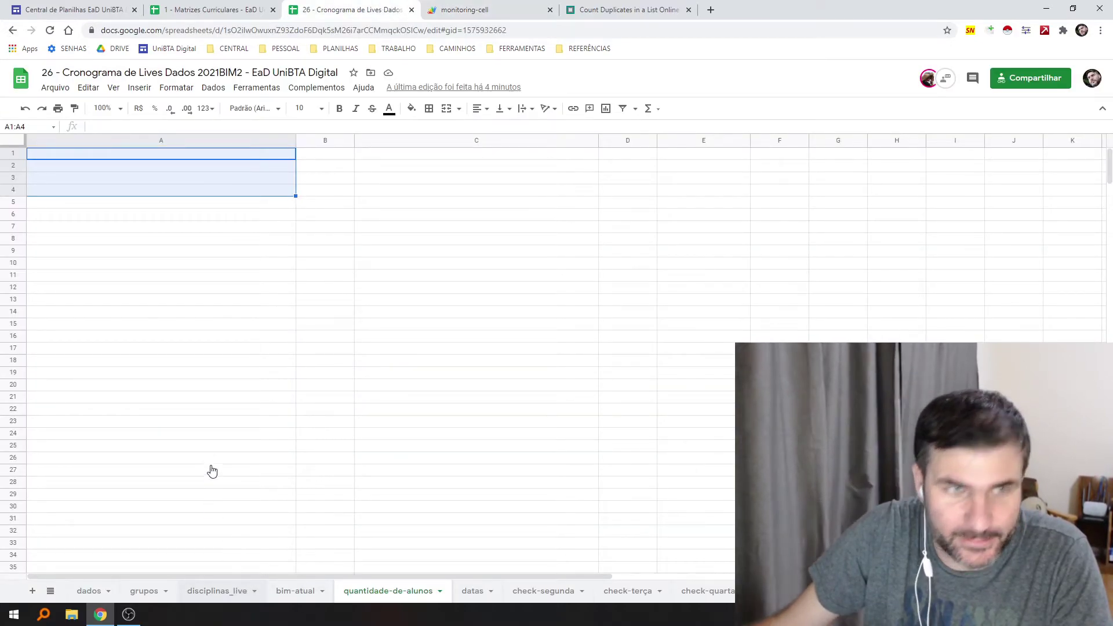
pyautogui.click(296, 591)
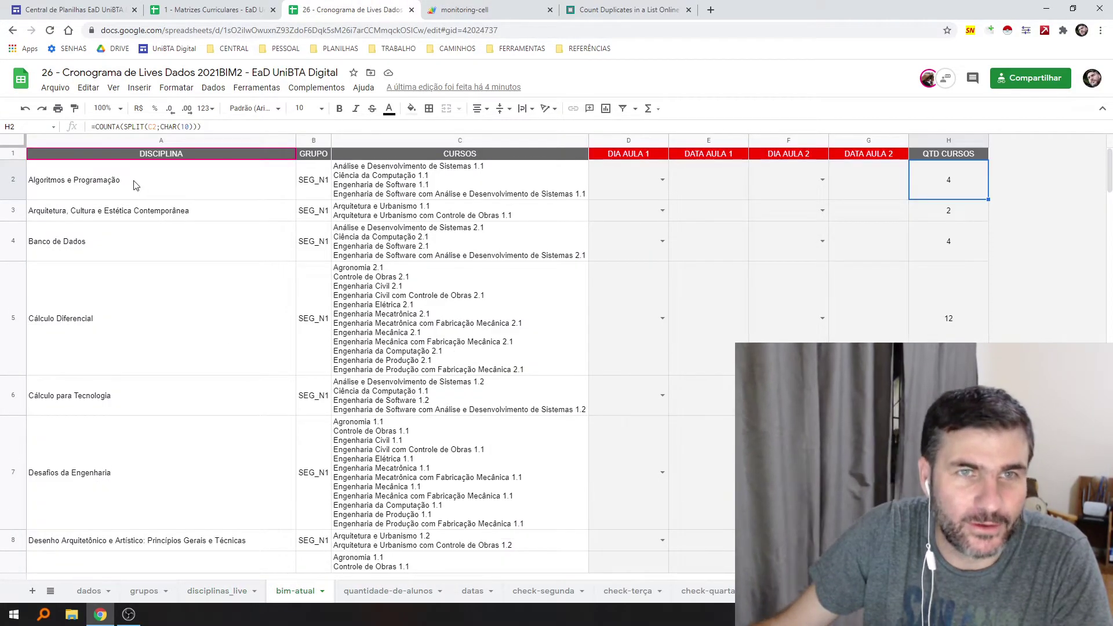
pyautogui.click(452, 10)
pyautogui.click(352, 10)
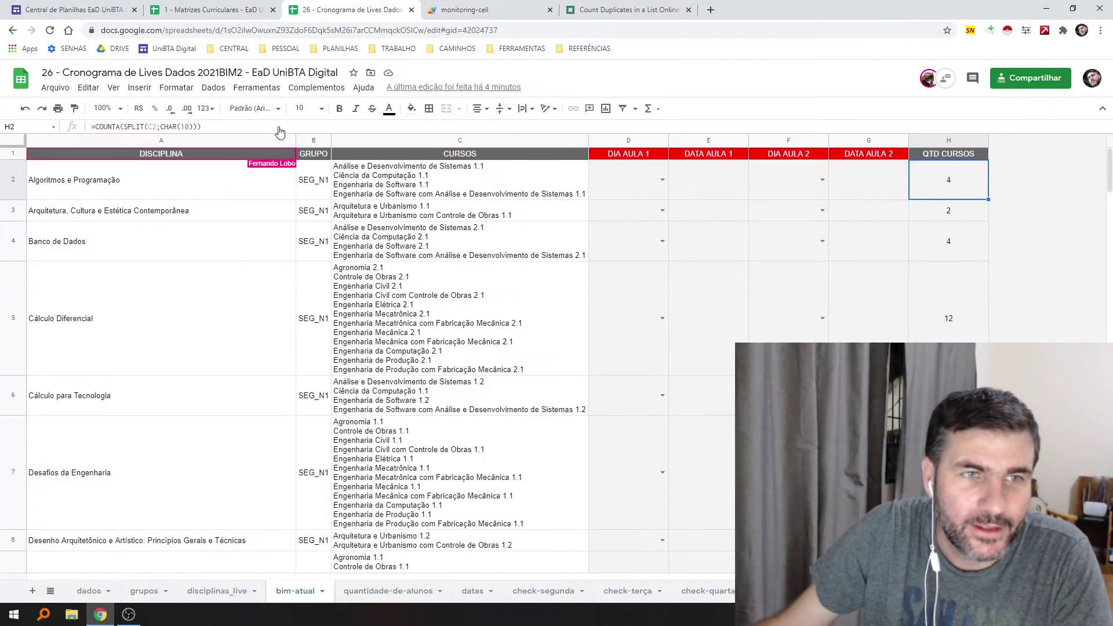
pyautogui.click(182, 192)
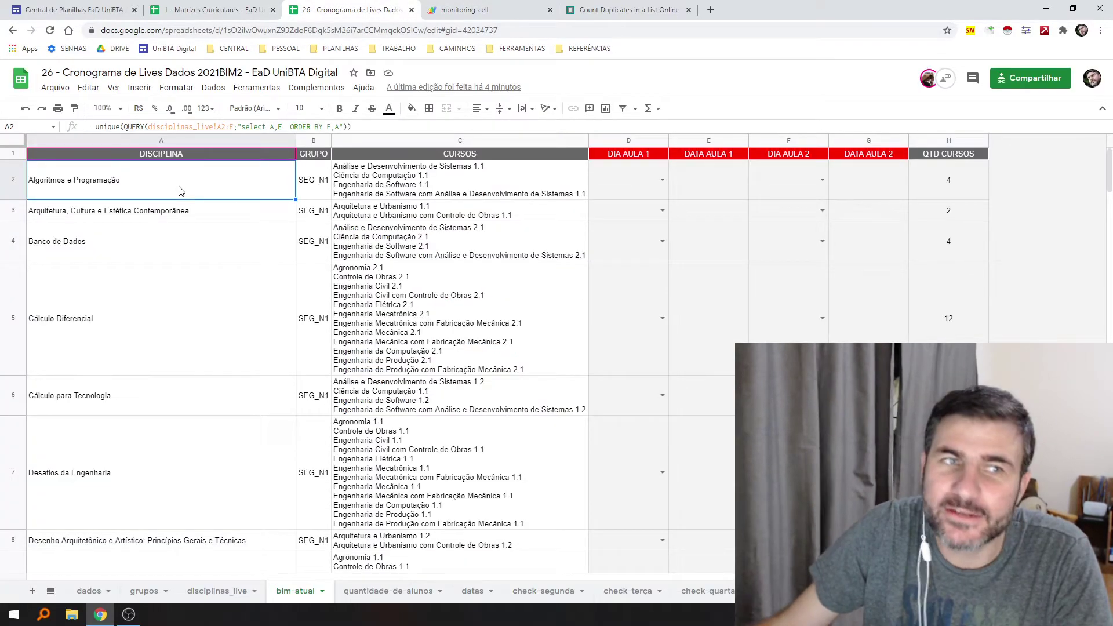
pyautogui.click(490, 10)
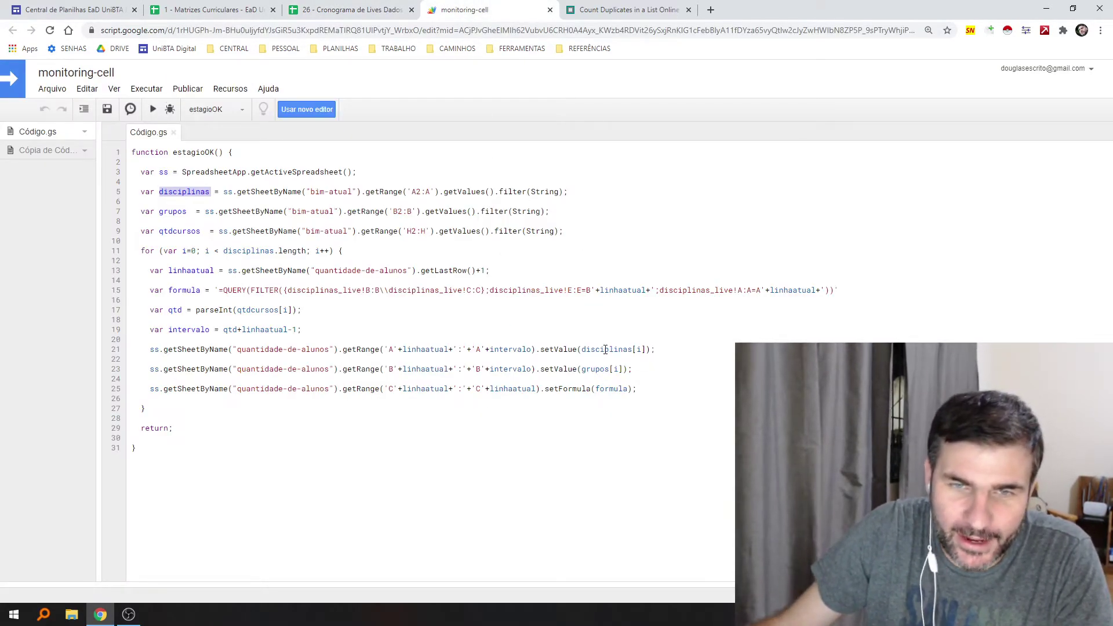
# Examine the disciplinas[i] value written by setValue on line 21 against the disciplinas declaration on line 5
pyautogui.click(404, 350)
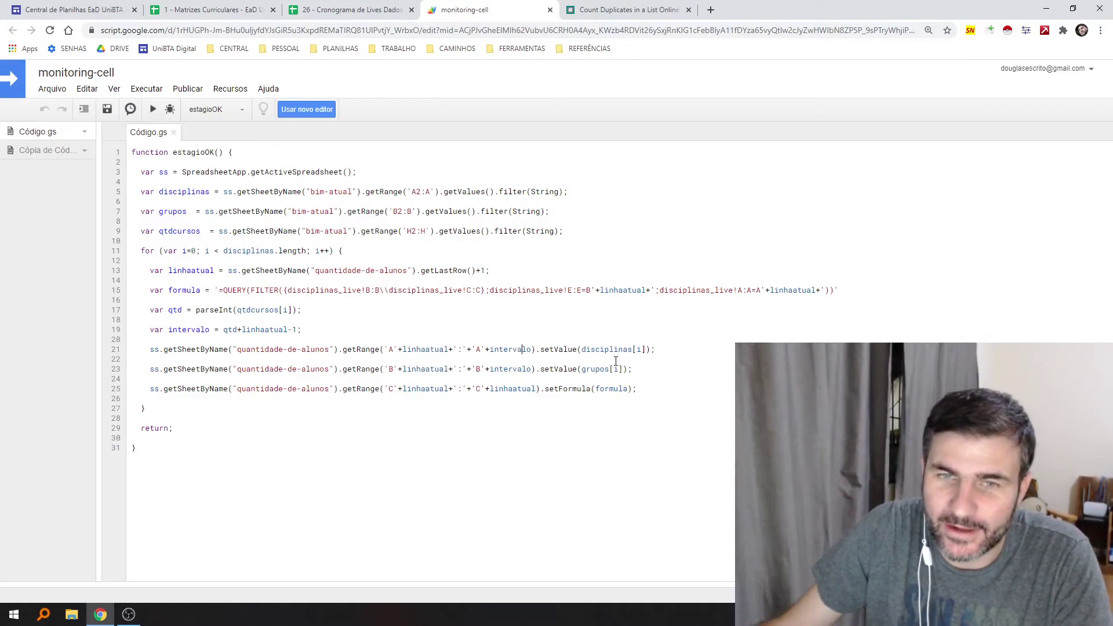
pyautogui.moveTo(646, 349); pyautogui.dragTo(584, 351)
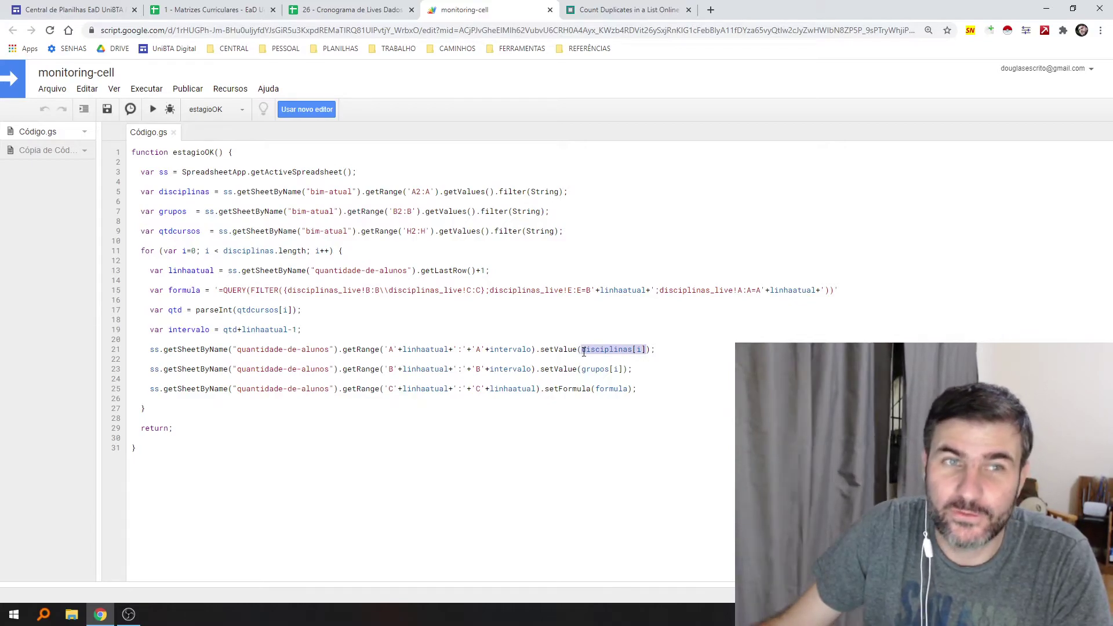
pyautogui.doubleClick(588, 350)
pyautogui.click(639, 351)
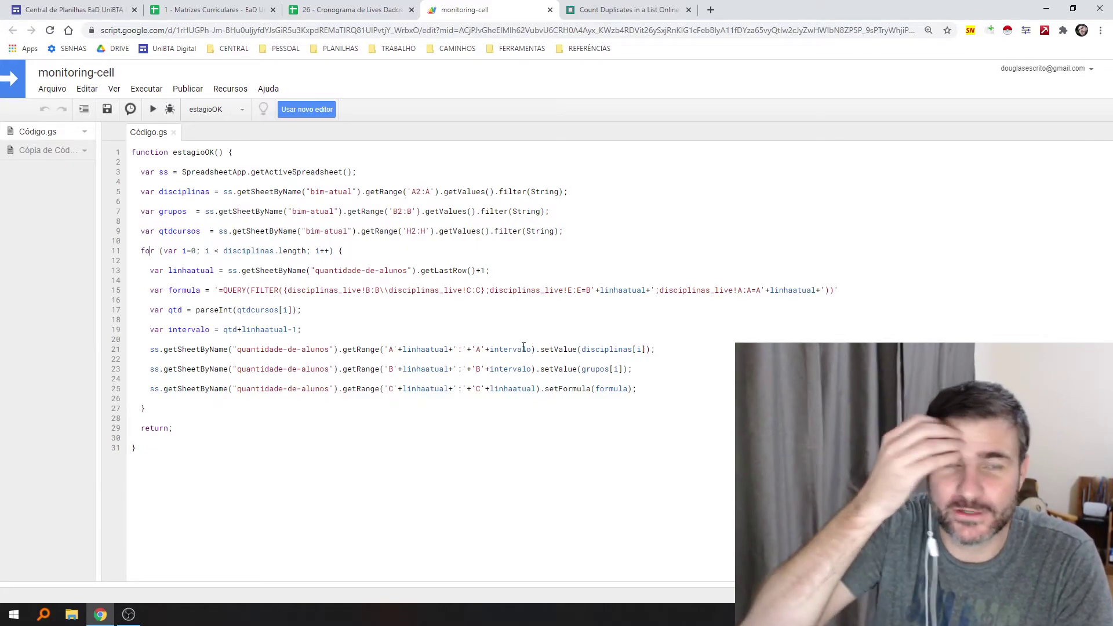
pyautogui.doubleClick(204, 193)
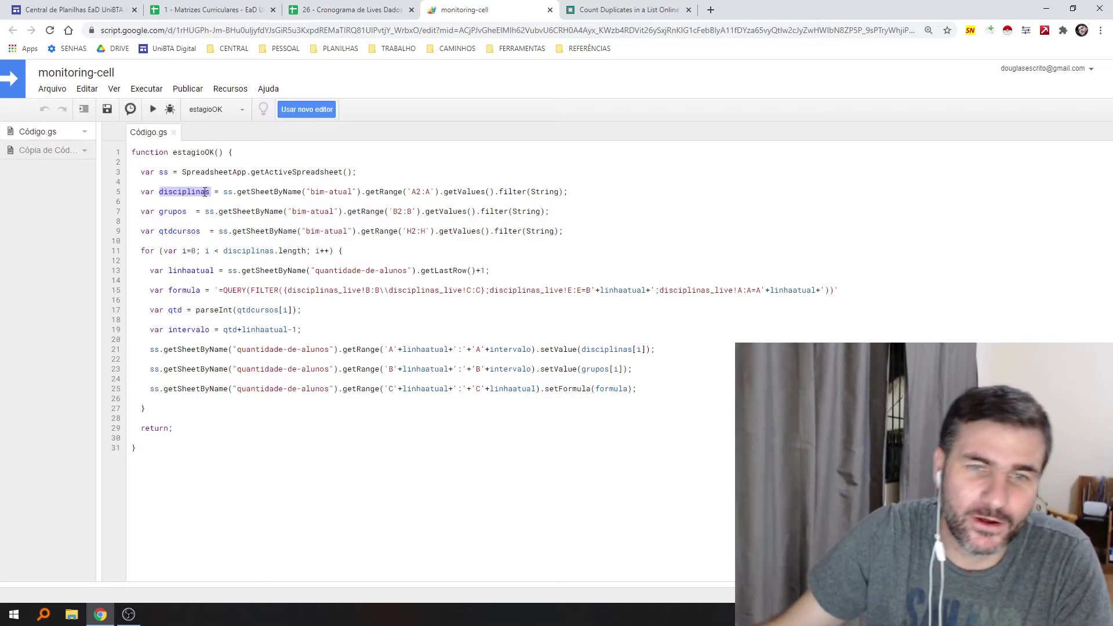
pyautogui.doubleClick(636, 350)
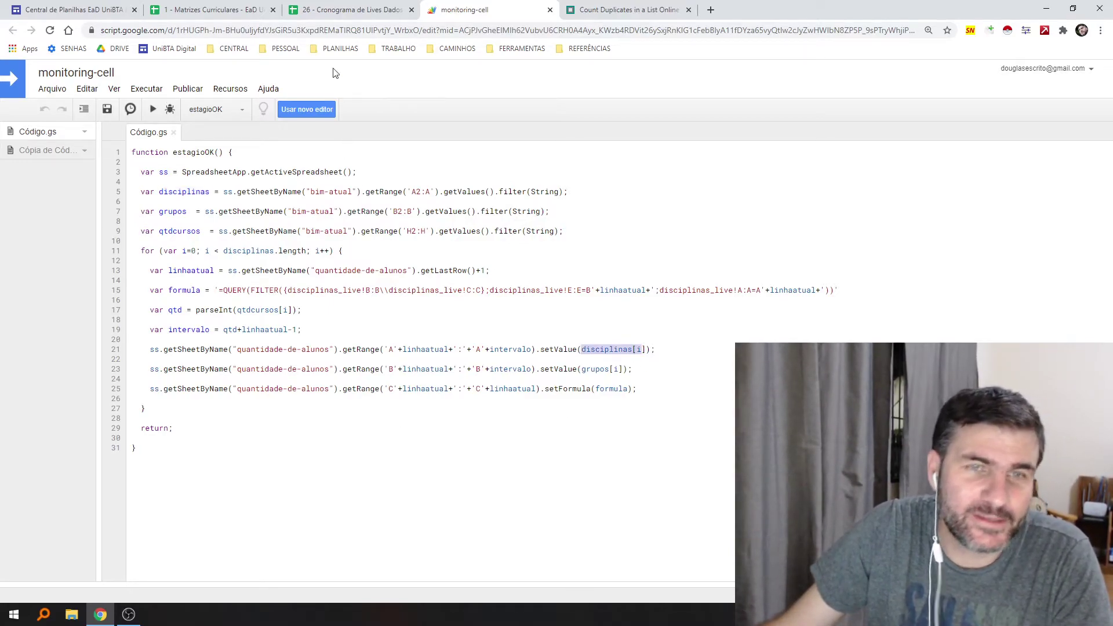
# Check range A1:A4 of the quantidade-de-alunos sheet as the destination written by the whole line 21 statement
pyautogui.click(336, 10)
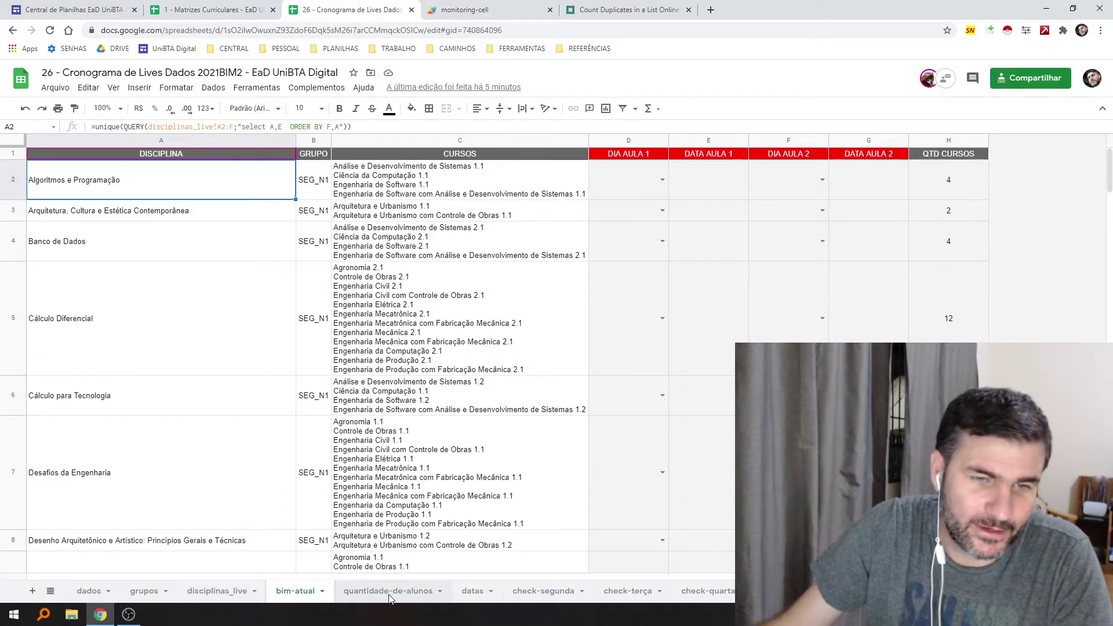
pyautogui.click(400, 591)
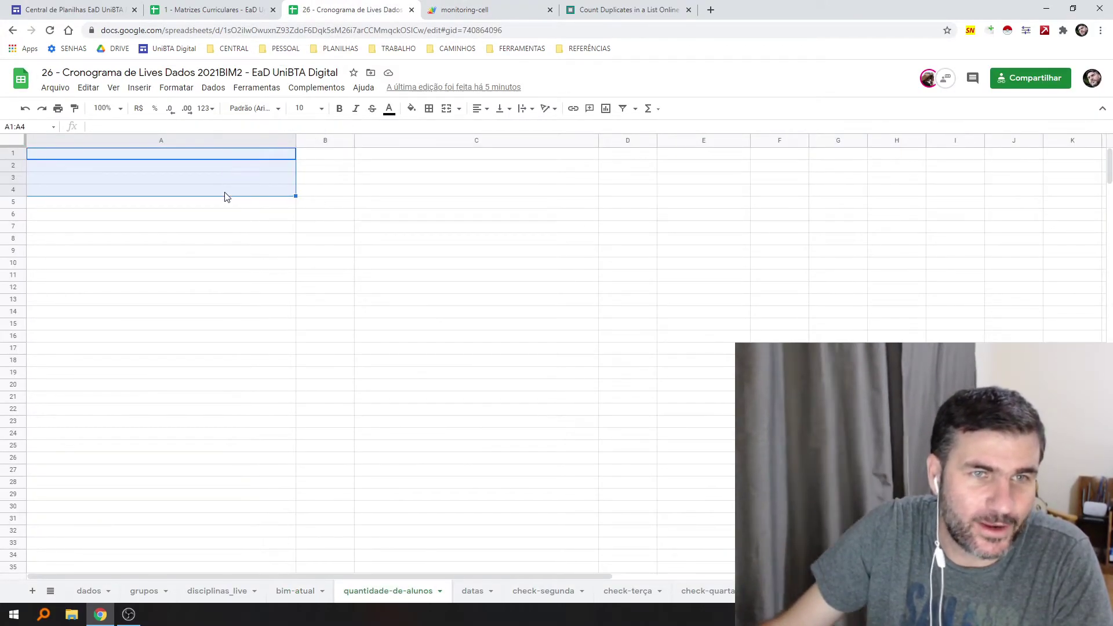
pyautogui.click(471, 13)
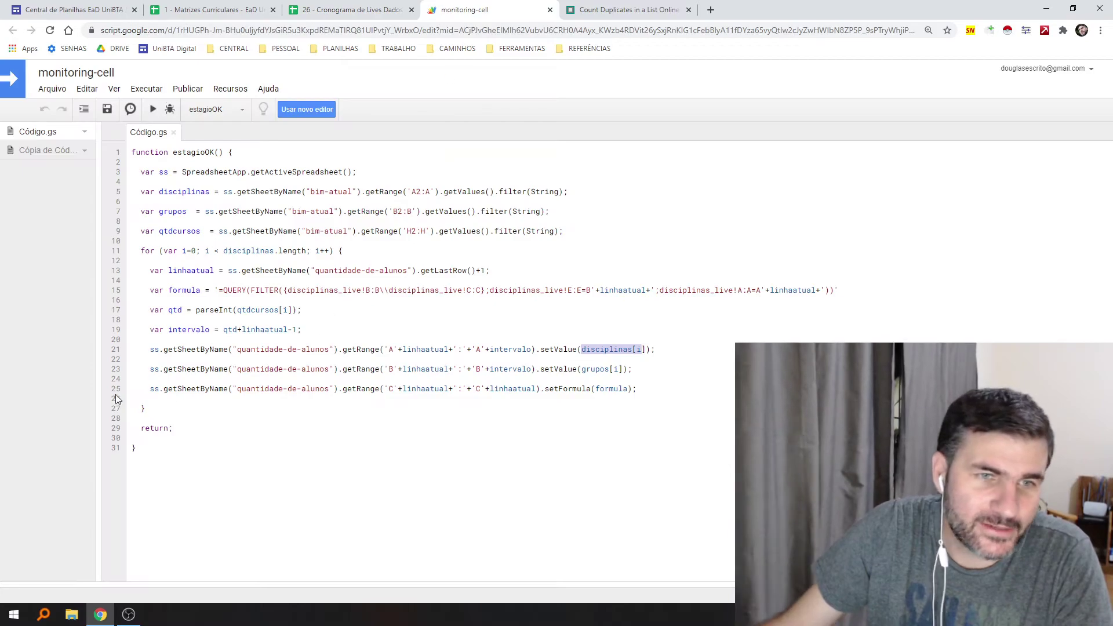
pyautogui.moveTo(143, 349); pyautogui.dragTo(683, 350)
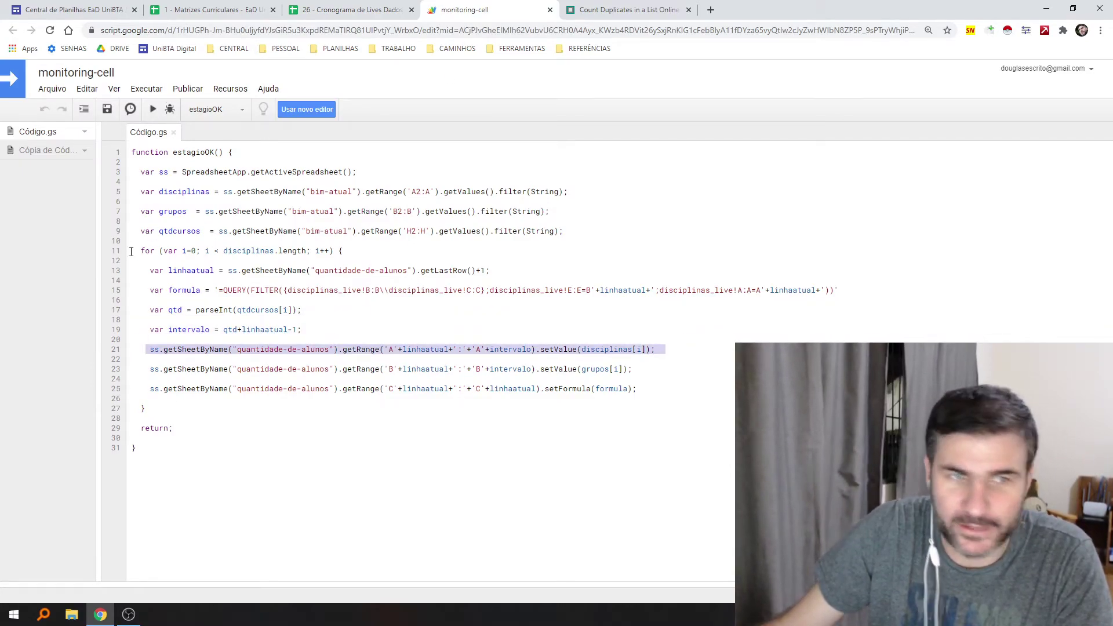
# Examine line 23's column B range, its linhaatual and intervalo operands, and the grupos value passed to setValue
pyautogui.moveTo(150, 371); pyautogui.dragTo(632, 371)
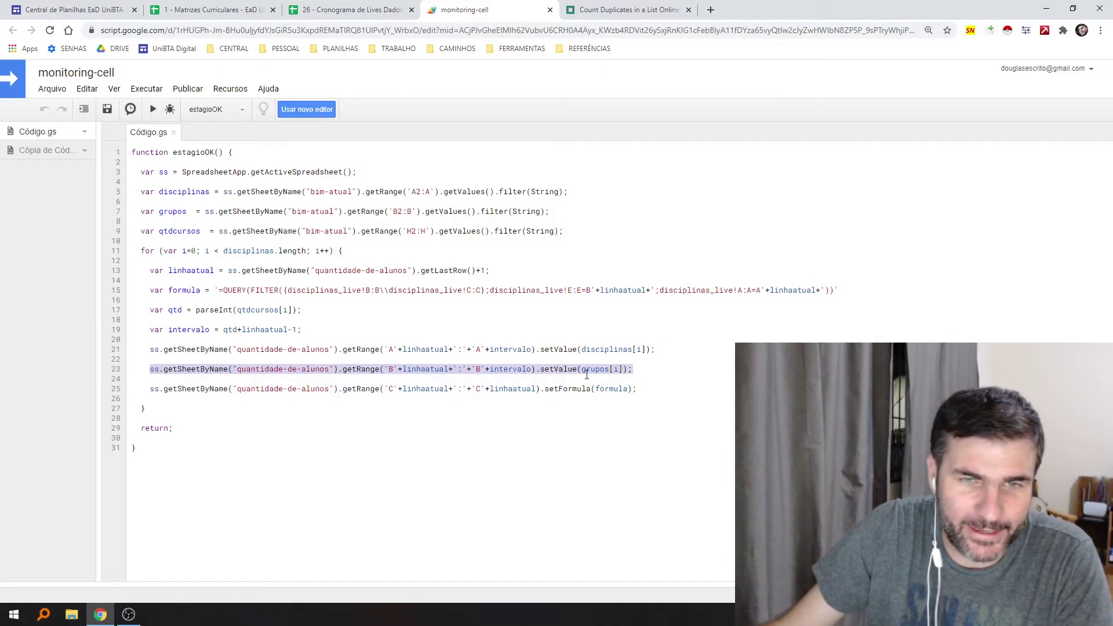
pyautogui.click(385, 369)
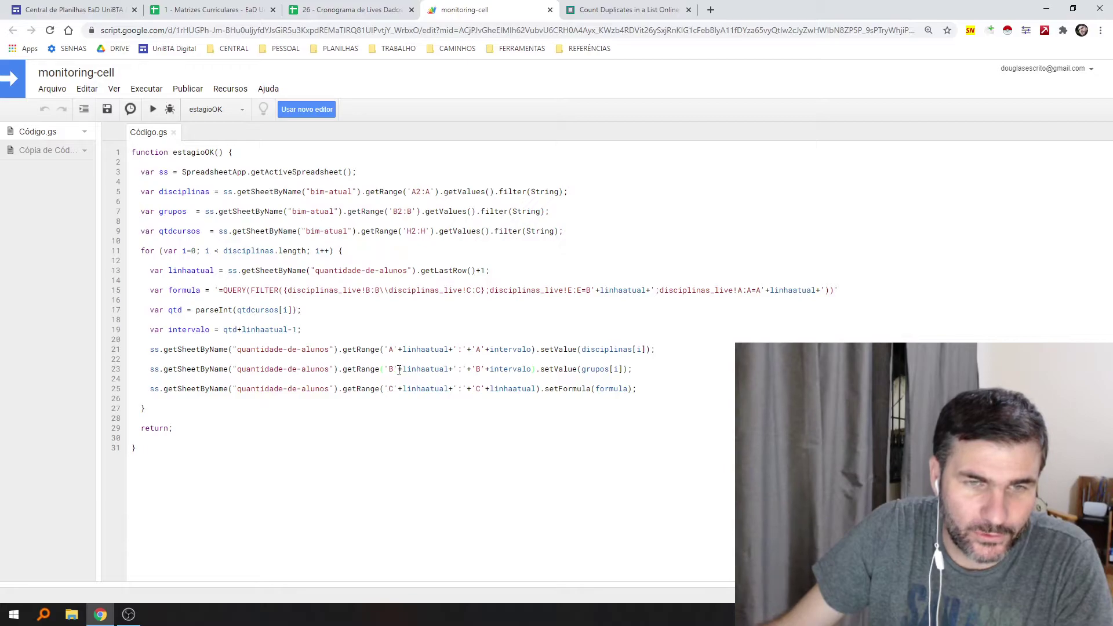
pyautogui.doubleClick(435, 369)
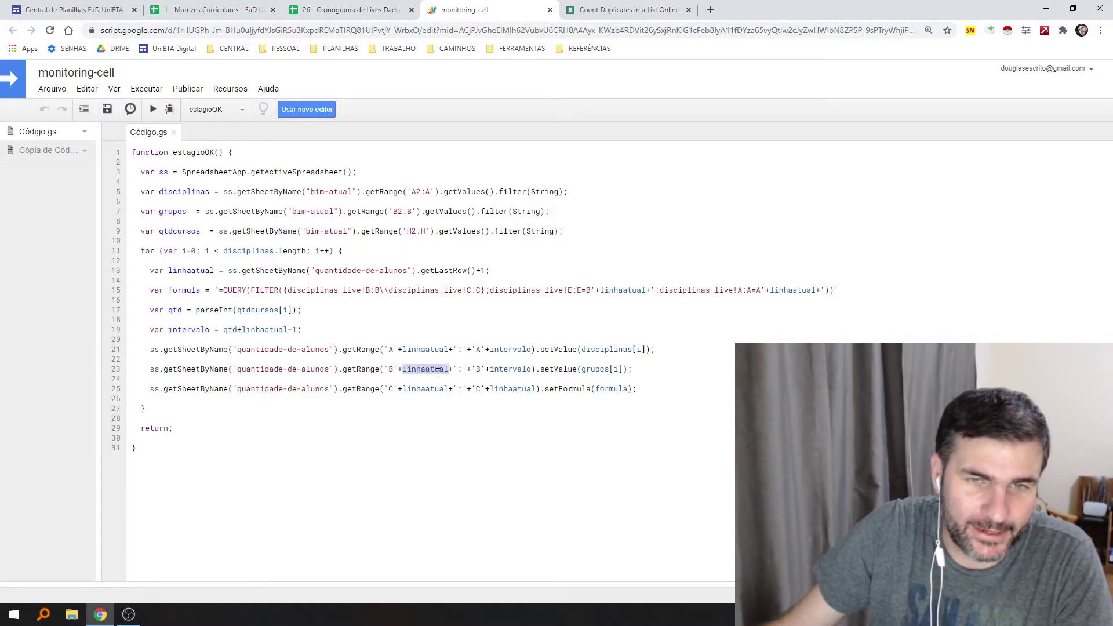
pyautogui.doubleClick(510, 370)
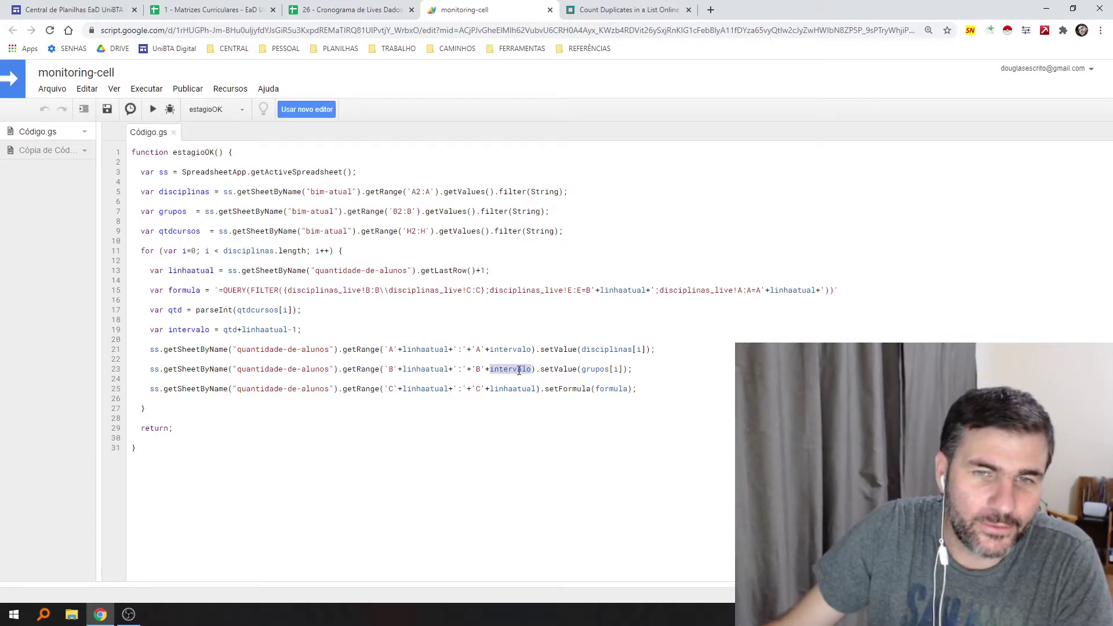
pyautogui.doubleClick(560, 369)
pyautogui.click(600, 369)
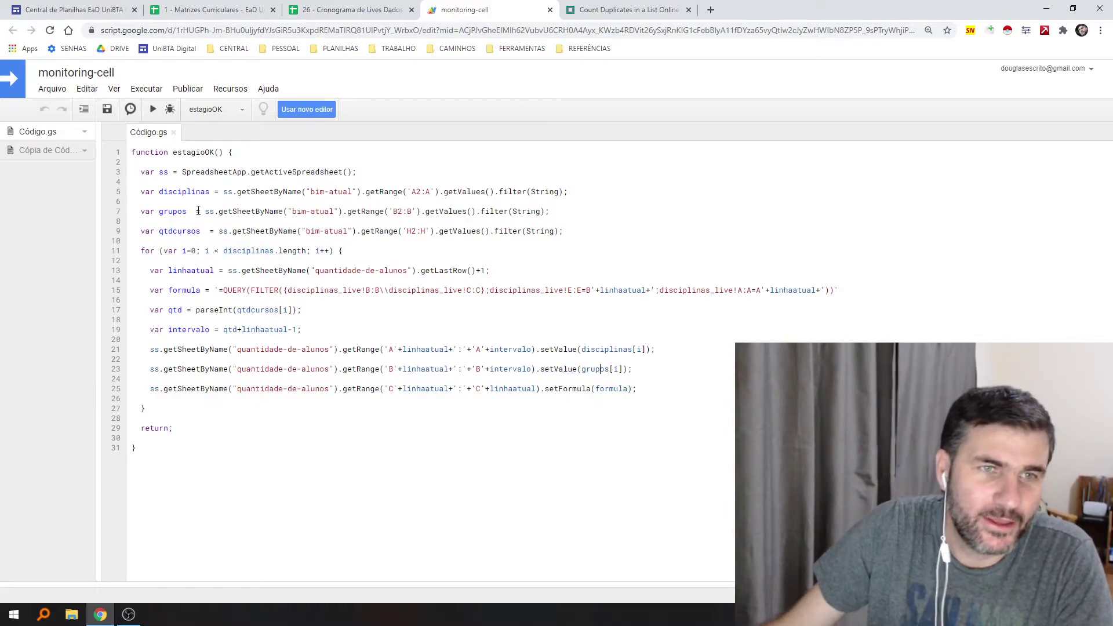
# Trace grupos[i] on line 23 back to the grupos variable and its B2:B range on line 7
pyautogui.doubleClick(168, 212)
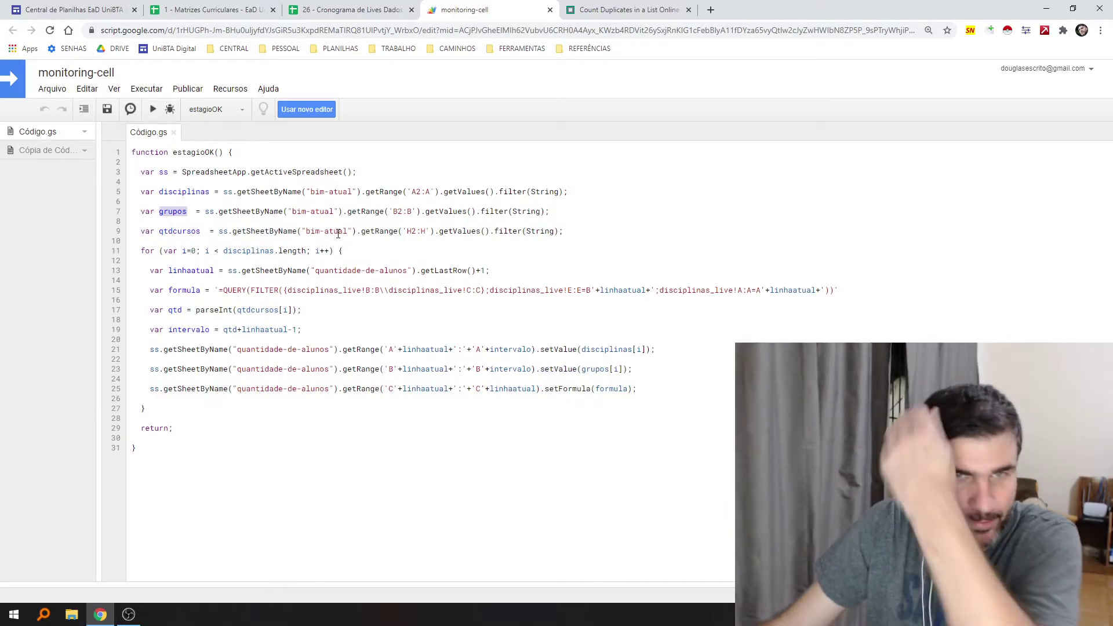
pyautogui.doubleClick(410, 211)
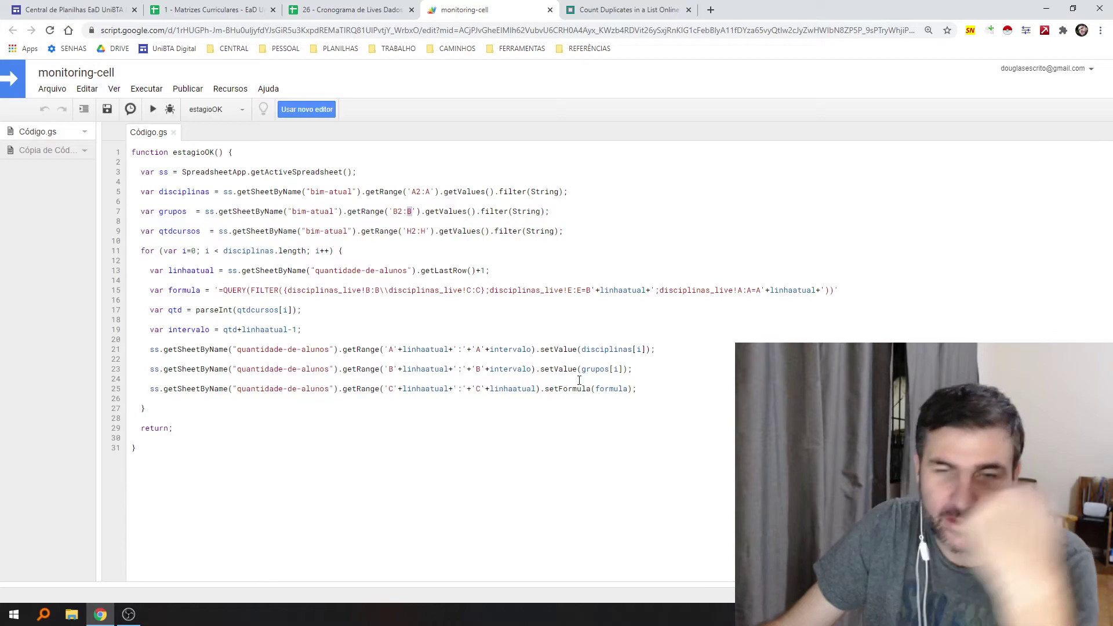
pyautogui.doubleClick(598, 369)
pyautogui.doubleClick(616, 369)
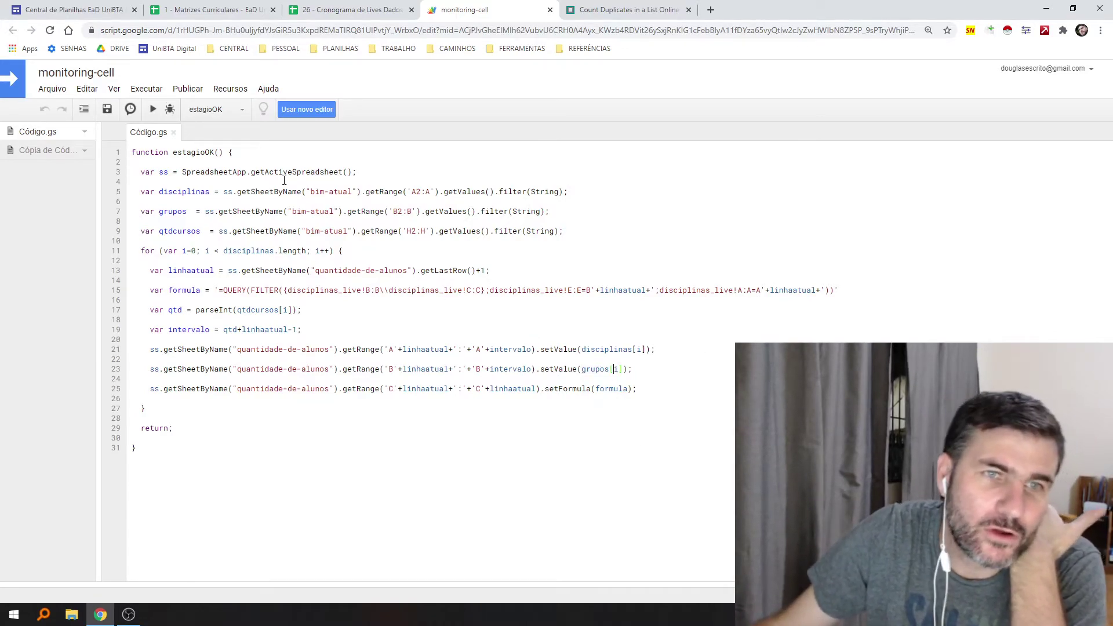
# Highlight range B1:B4 in the quantidade-de-alunos sheet as the destination for the group values, and return to the script
pyautogui.click(335, 14)
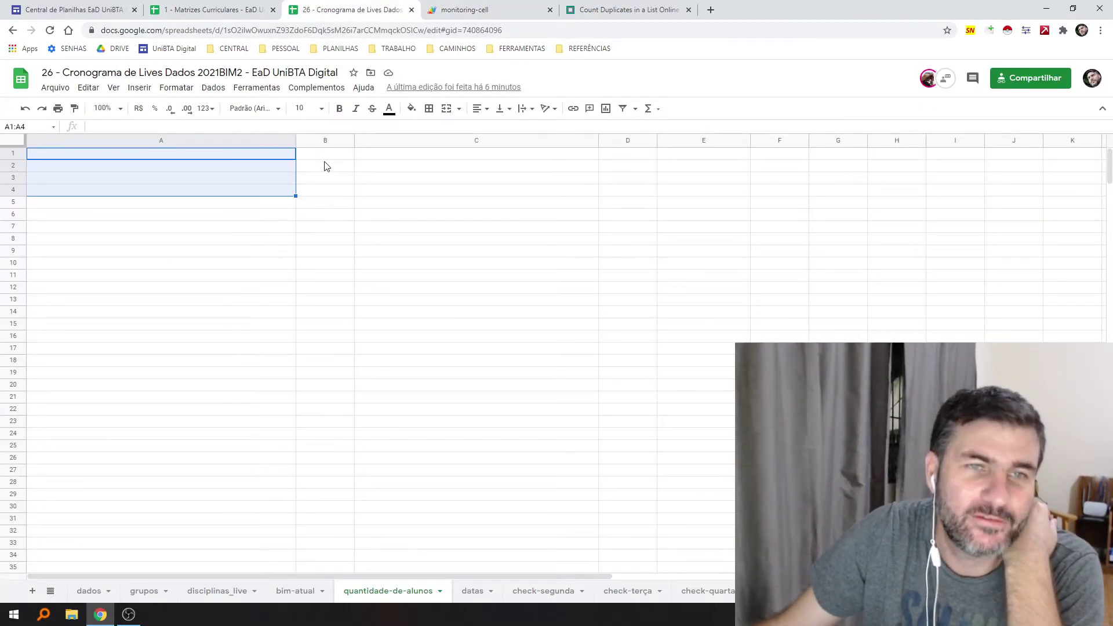
pyautogui.moveTo(323, 154); pyautogui.dragTo(323, 195)
pyautogui.click(468, 11)
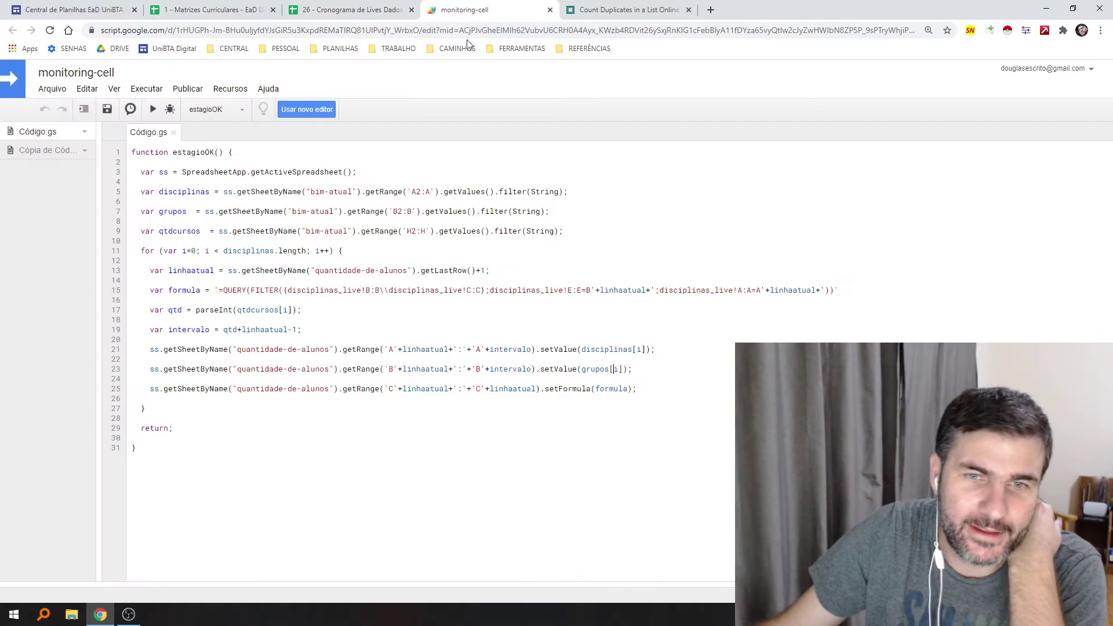
# Examine line 25's column C range and compare its ending linhaatual operand with the intervalo operand on line 23
pyautogui.moveTo(151, 389); pyautogui.dragTo(397, 394)
pyautogui.doubleClick(358, 390)
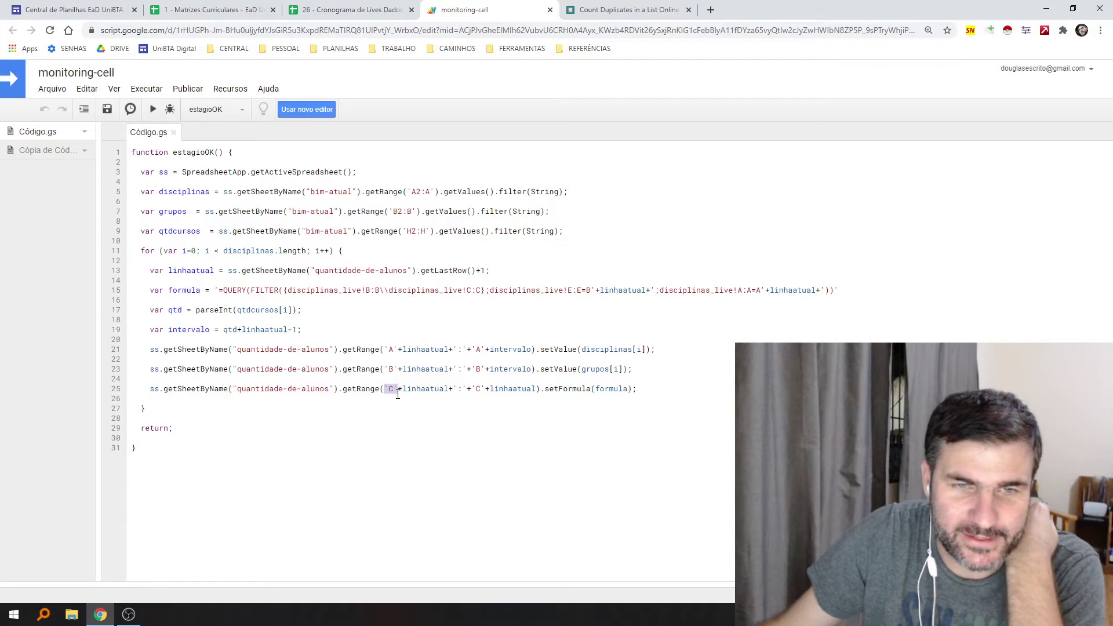
pyautogui.doubleClick(431, 392)
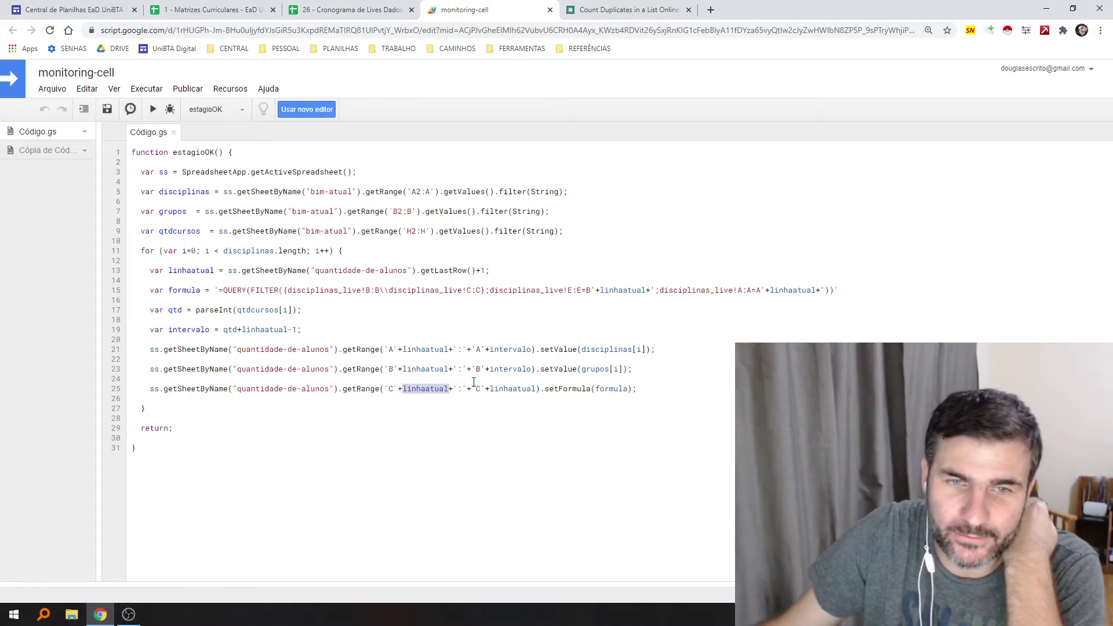
pyautogui.doubleClick(509, 389)
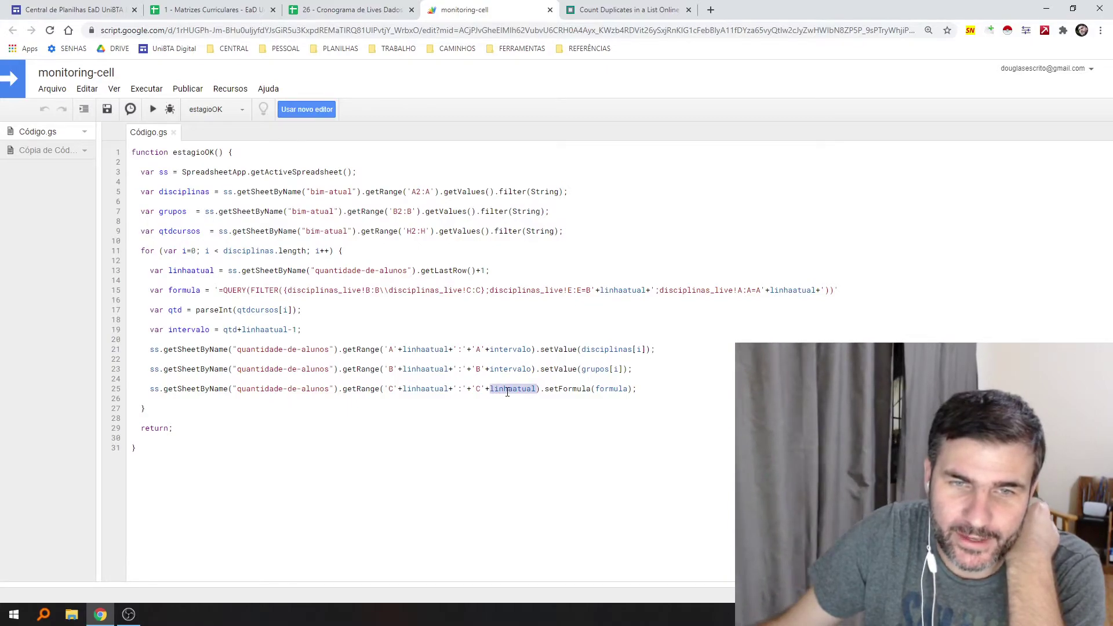
pyautogui.click(393, 390)
pyautogui.doubleClick(512, 369)
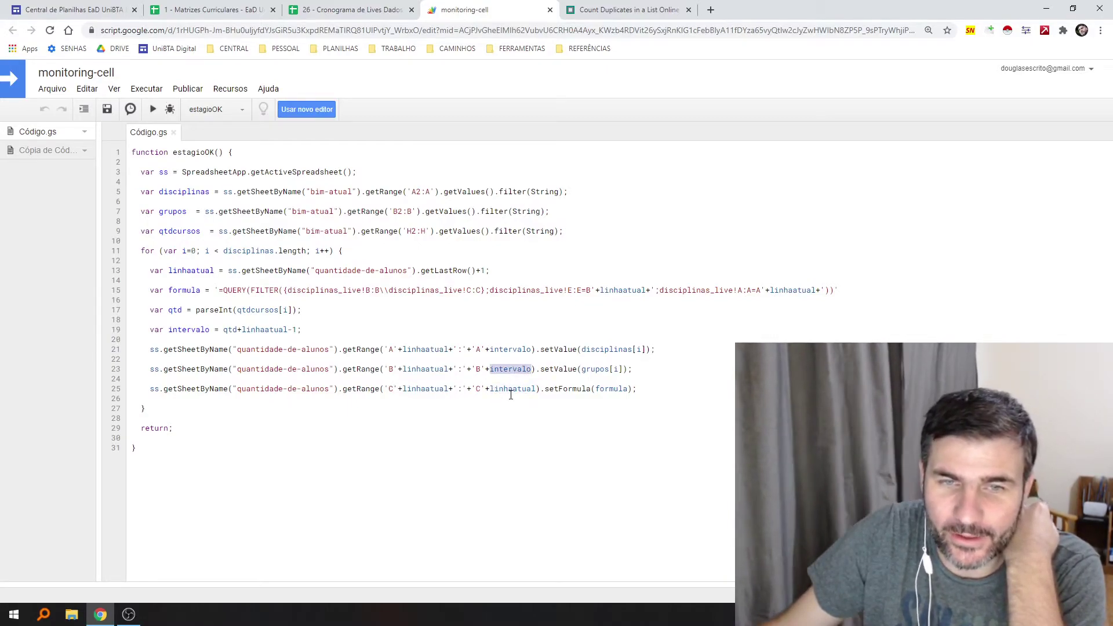
pyautogui.click(510, 389)
pyautogui.doubleClick(510, 389)
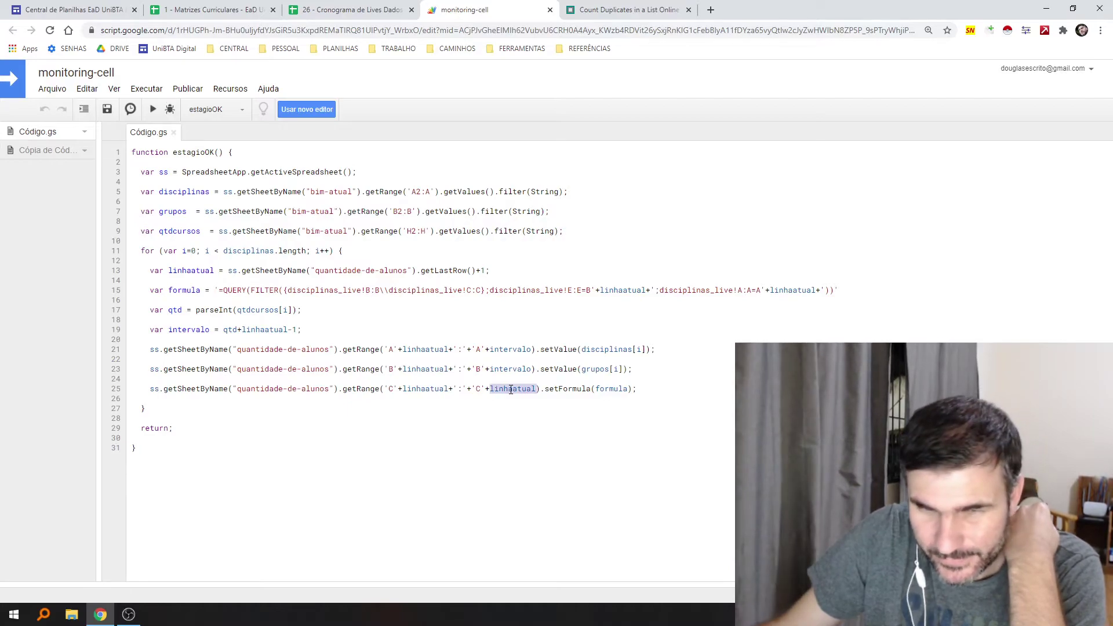
pyautogui.doubleClick(514, 369)
pyautogui.click(516, 390)
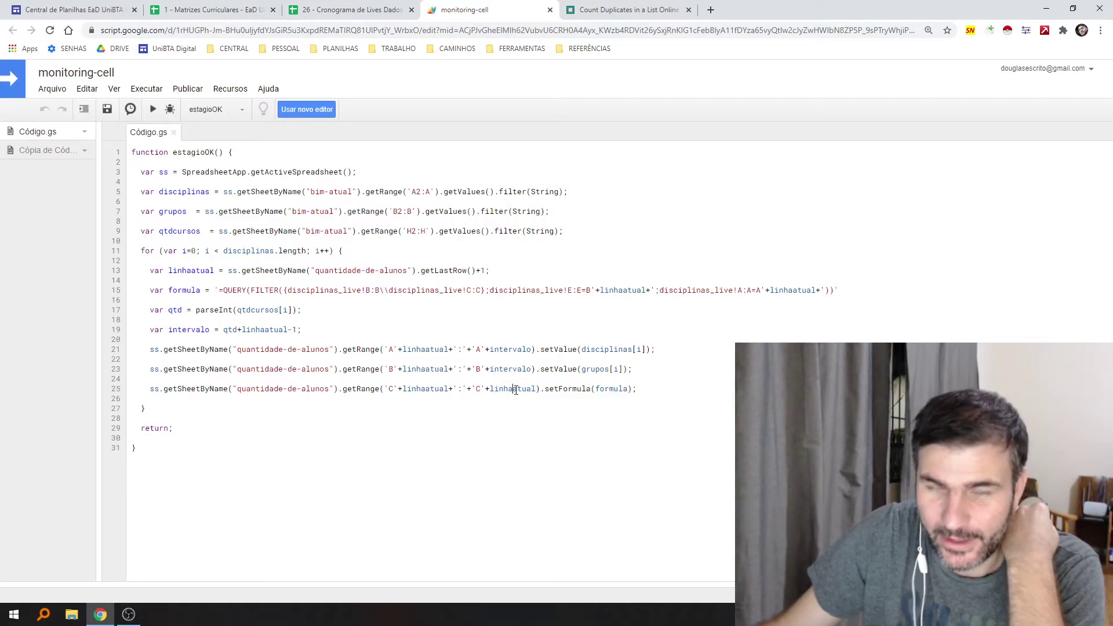
# Highlight C1:C4 in the quantidade-de-alunos sheet and relate it to the linhaatual and intervalo range endings on lines 25 and 23
pyautogui.click(350, 14)
pyautogui.moveTo(410, 154); pyautogui.dragTo(409, 197)
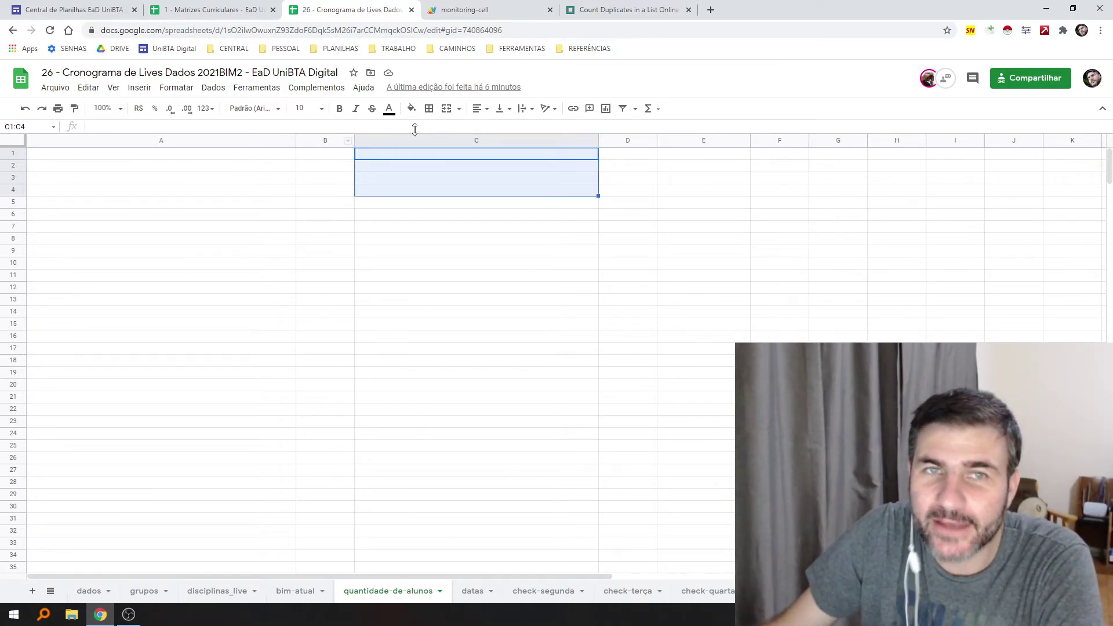
pyautogui.click(468, 10)
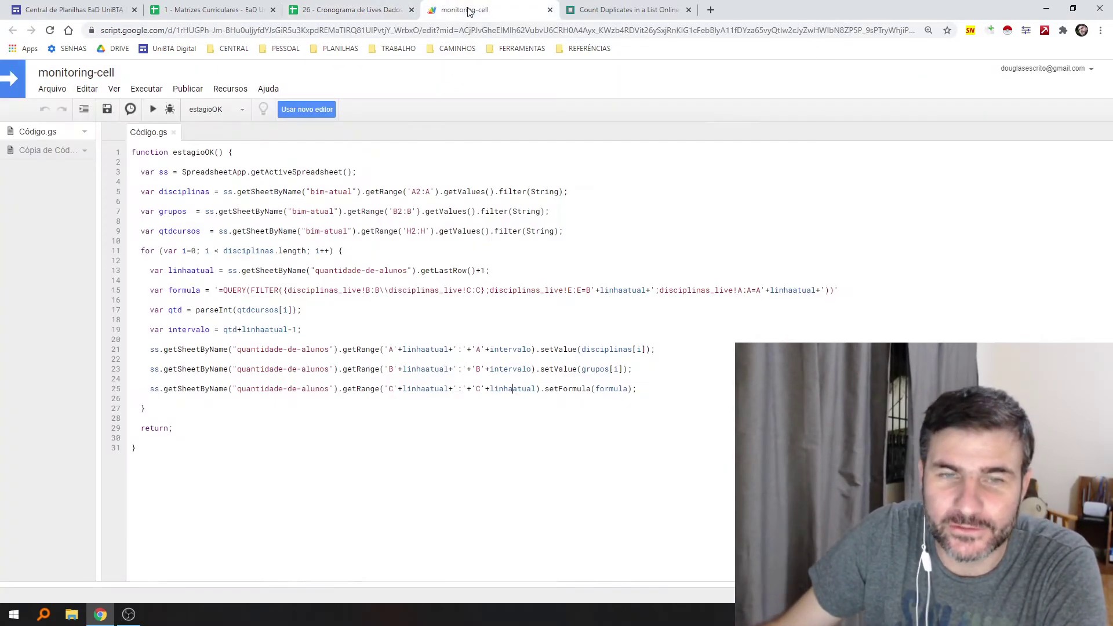
pyautogui.doubleClick(524, 389)
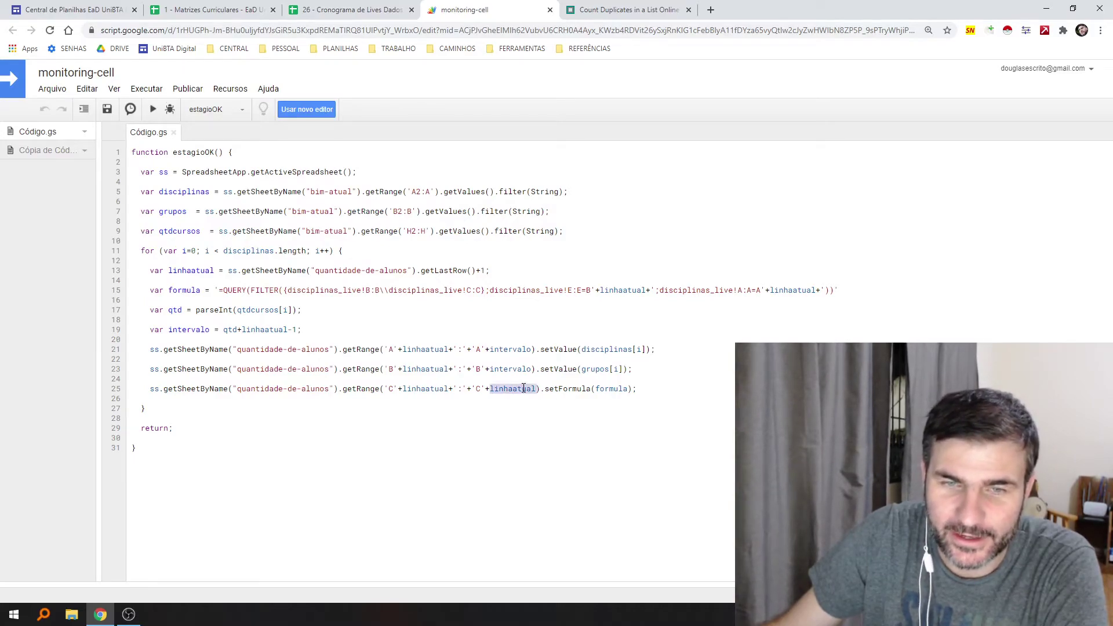
pyautogui.doubleClick(514, 373)
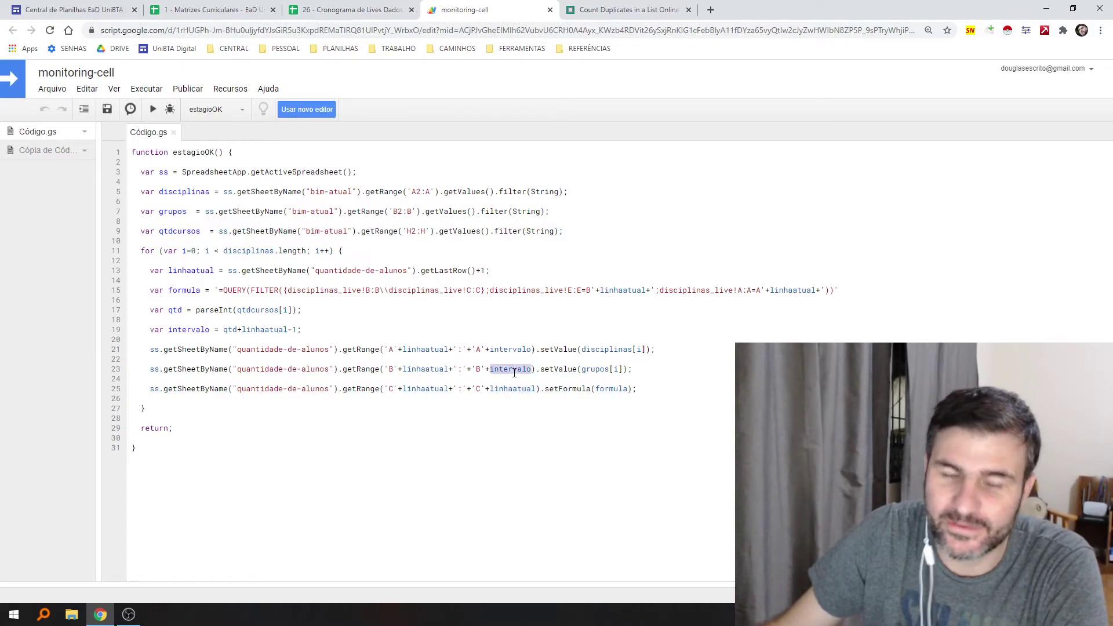
# Relate the linhaatual range ending on line 25 to cells C1, C1:C4, C5 and C9 in the quantidade-de-alunos sheet
pyautogui.doubleClick(520, 390)
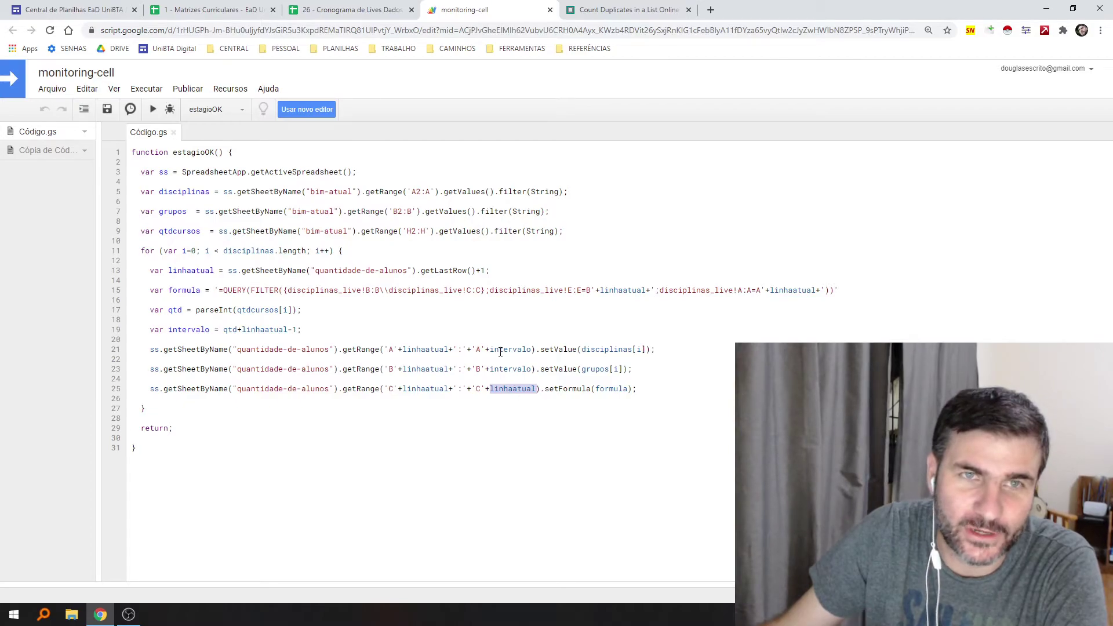
pyautogui.click(352, 10)
pyautogui.click(400, 155)
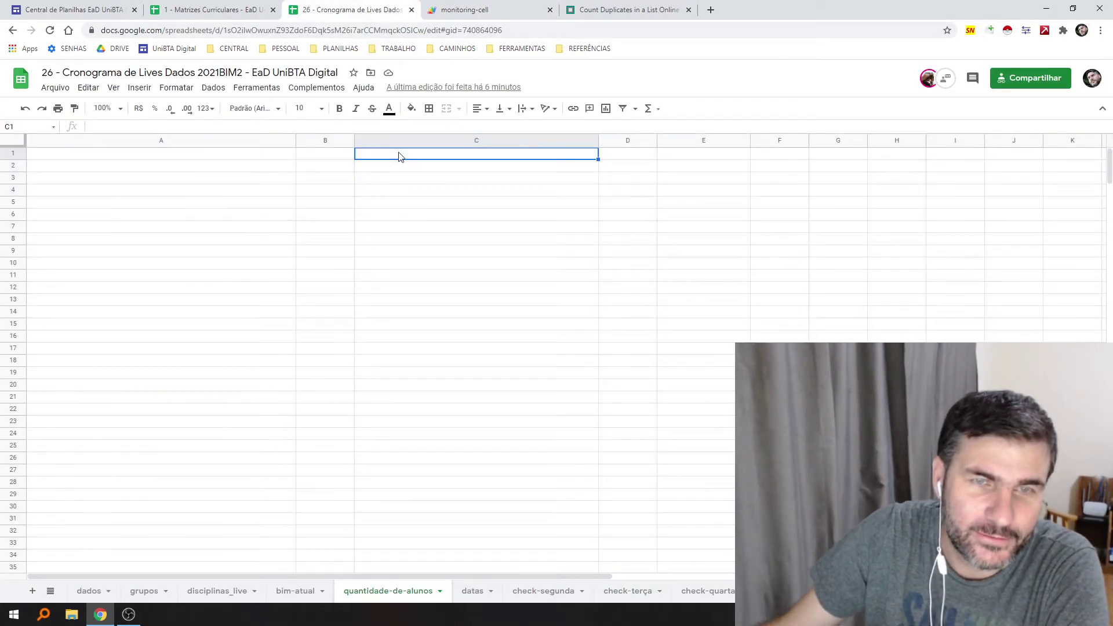
pyautogui.doubleClick(399, 156)
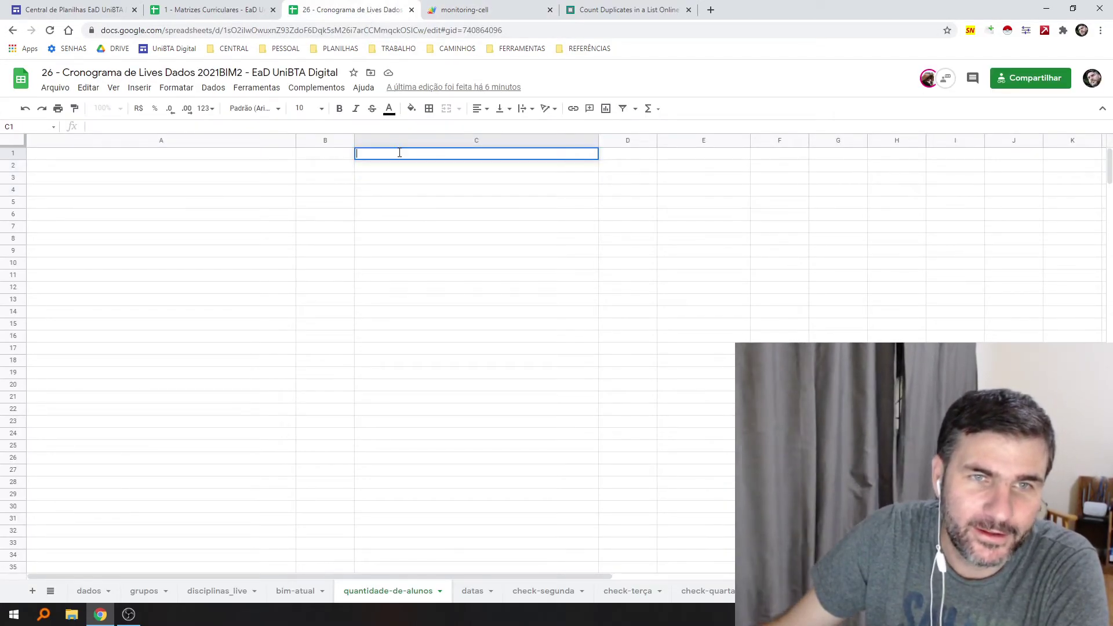
pyautogui.click(274, 156)
pyautogui.moveTo(365, 155); pyautogui.dragTo(358, 196)
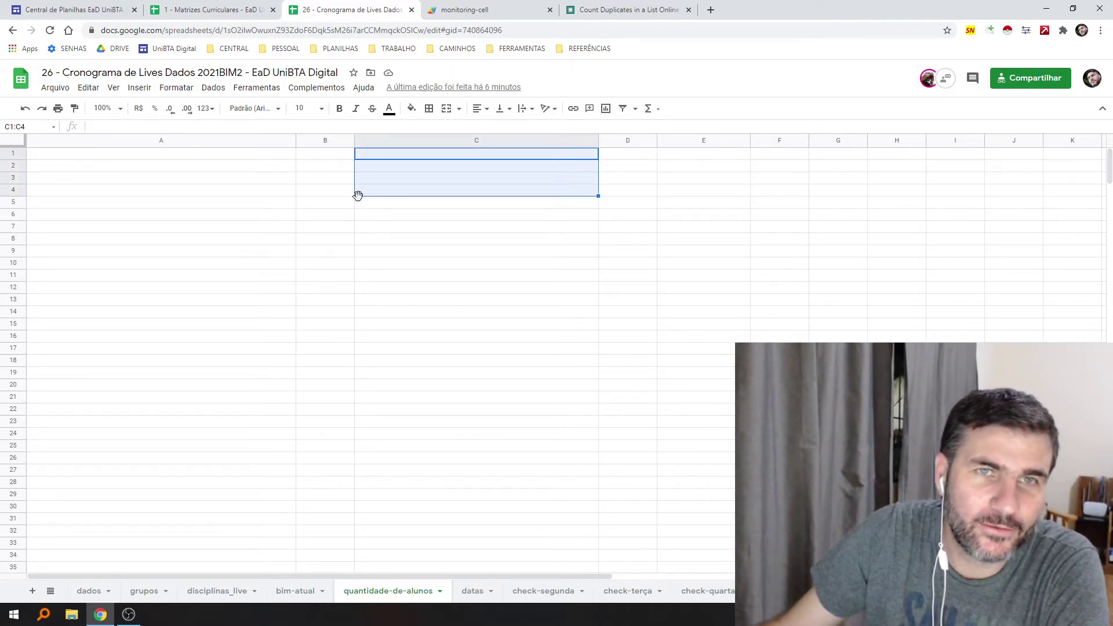
pyautogui.click(373, 158)
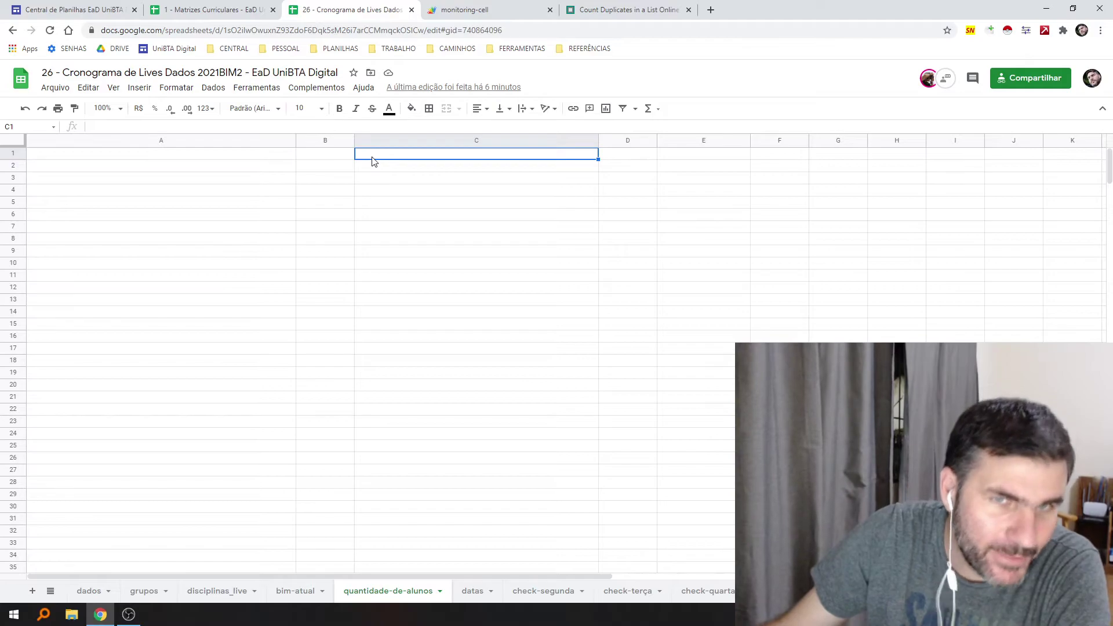
pyautogui.click(379, 207)
pyautogui.click(385, 251)
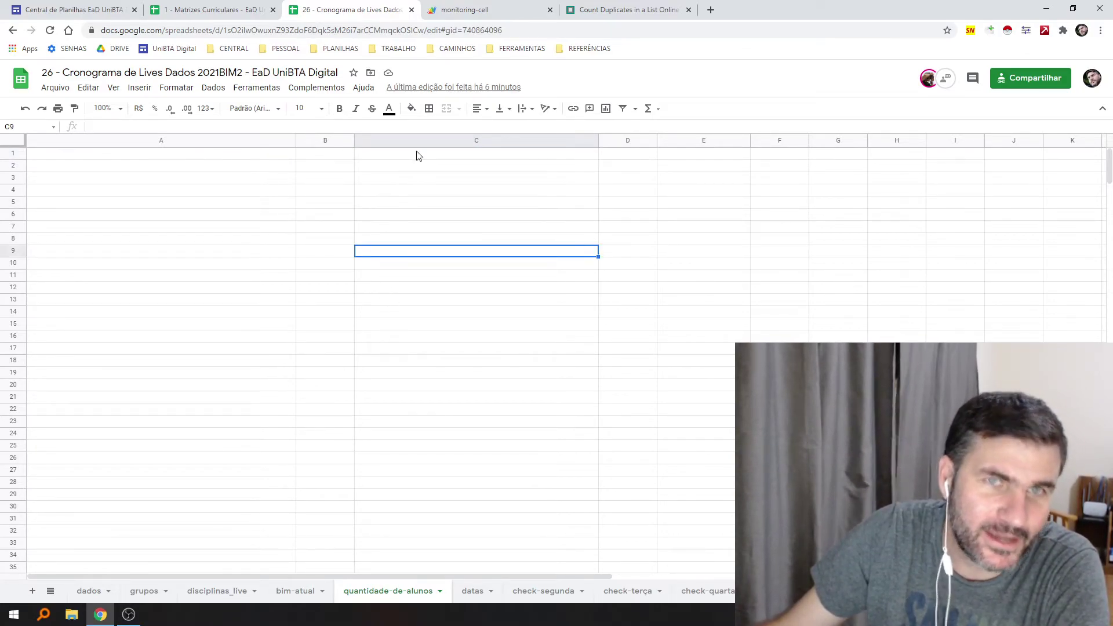
# Examine both linhaatual references in the line 15 formula and the loop's closing brace and return statement on lines 27 to 29
pyautogui.click(461, 14)
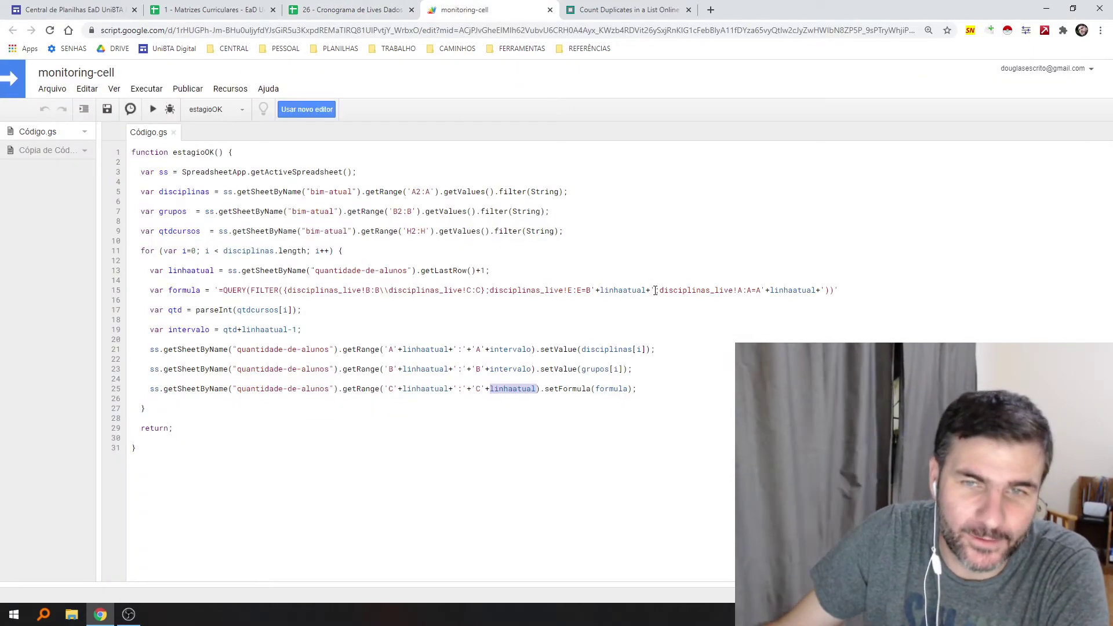
pyautogui.moveTo(651, 290); pyautogui.dragTo(600, 290)
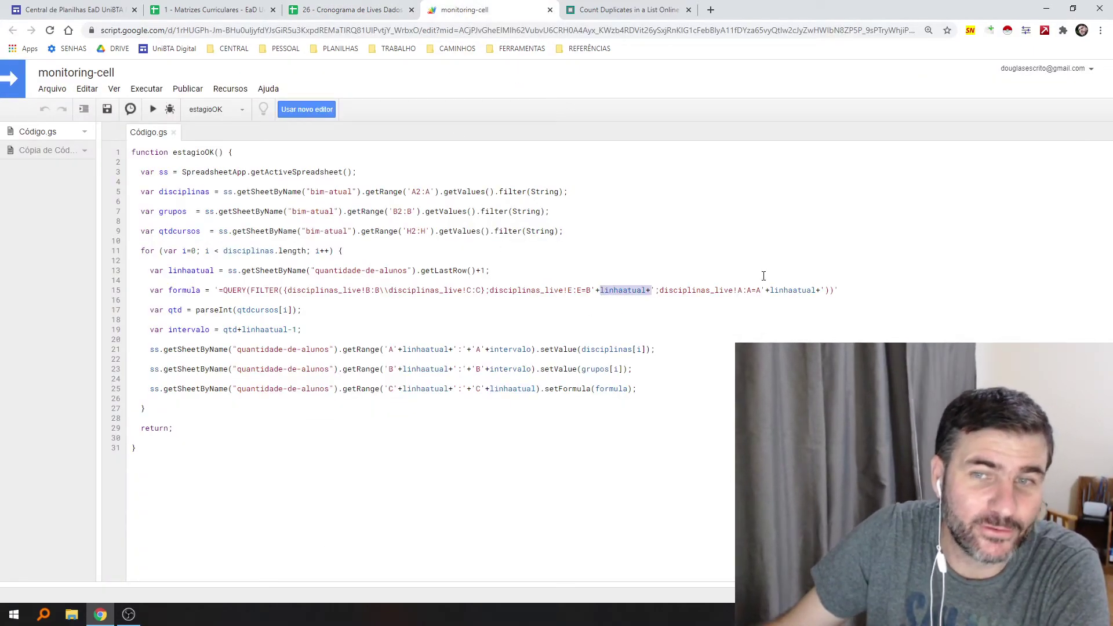
pyautogui.moveTo(821, 290); pyautogui.dragTo(772, 291)
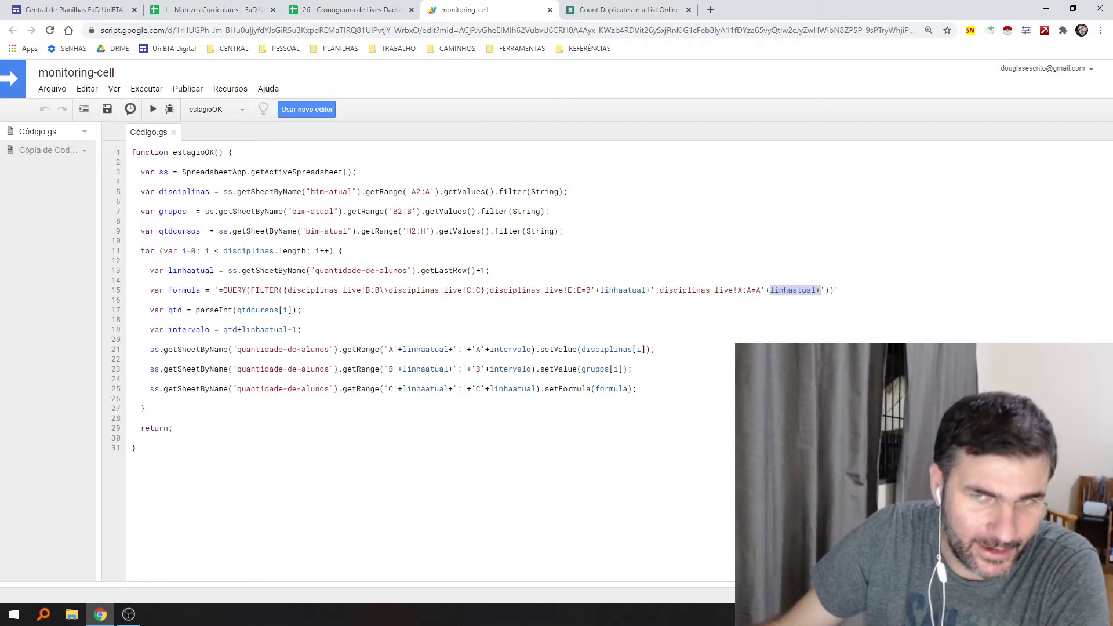
pyautogui.moveTo(651, 291); pyautogui.dragTo(599, 291)
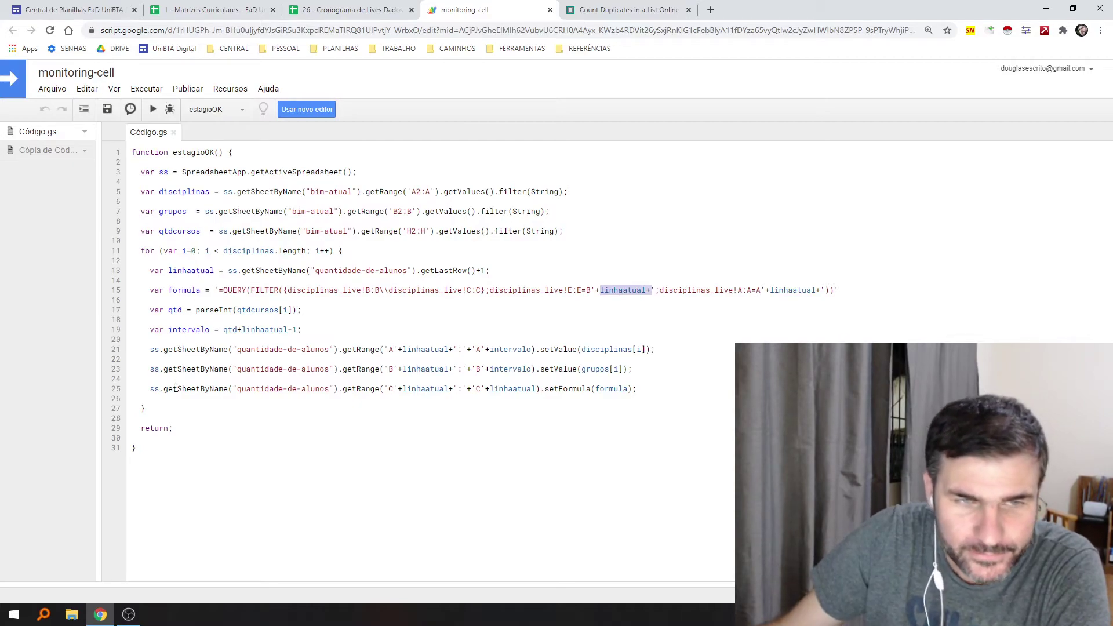
pyautogui.moveTo(184, 433); pyautogui.dragTo(174, 409)
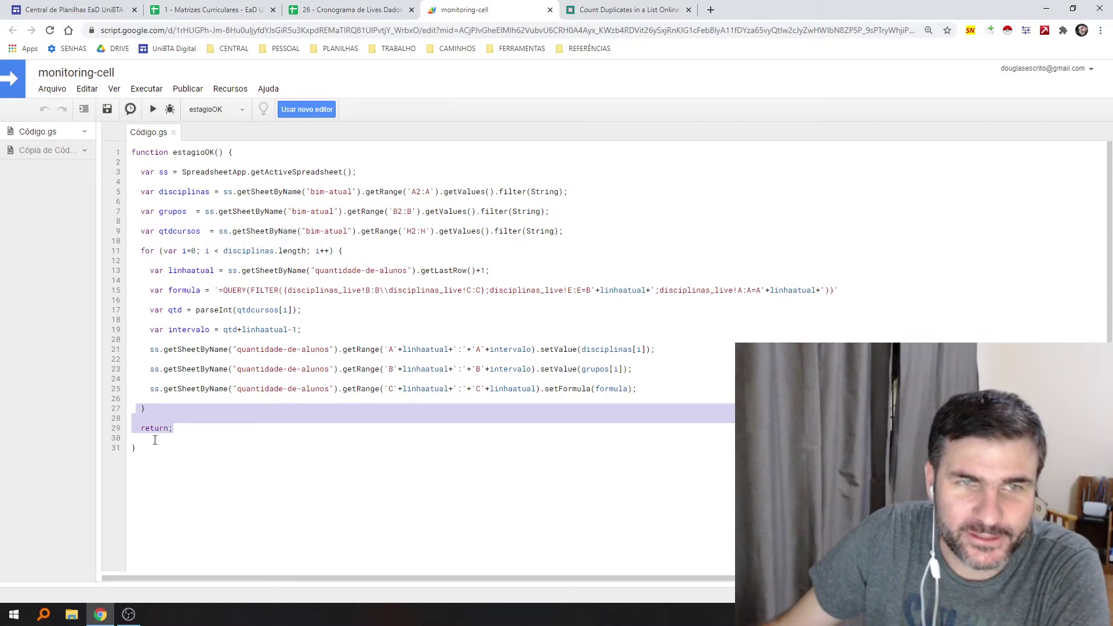
pyautogui.click(180, 448)
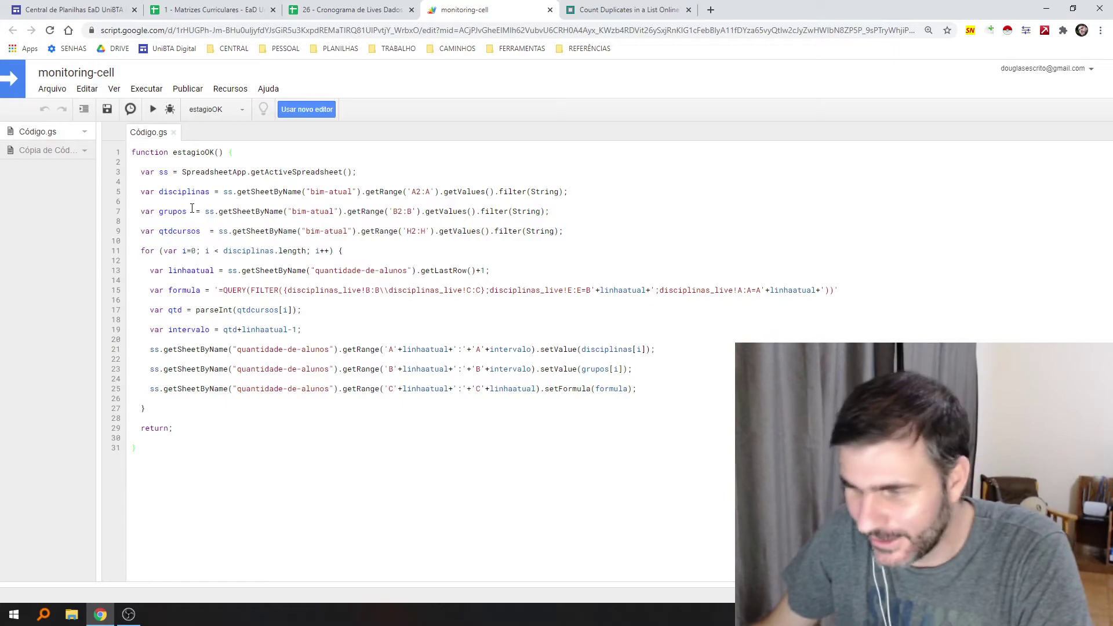
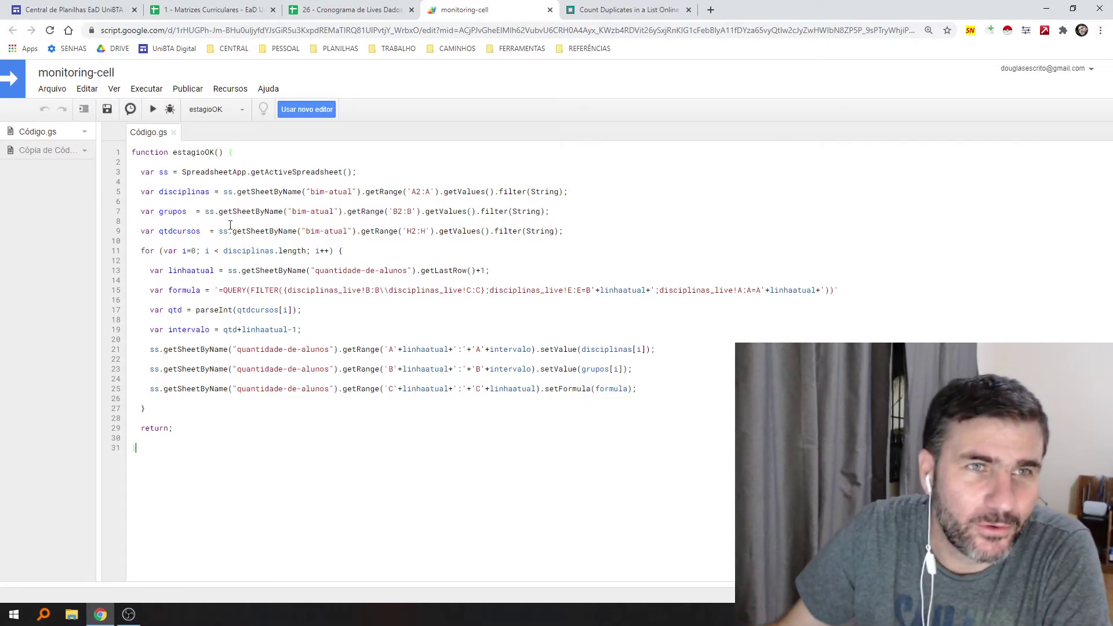
# Run the estagioOK function and check the rows it writes in the quantidade-de-alunos sheet
pyautogui.click(360, 12)
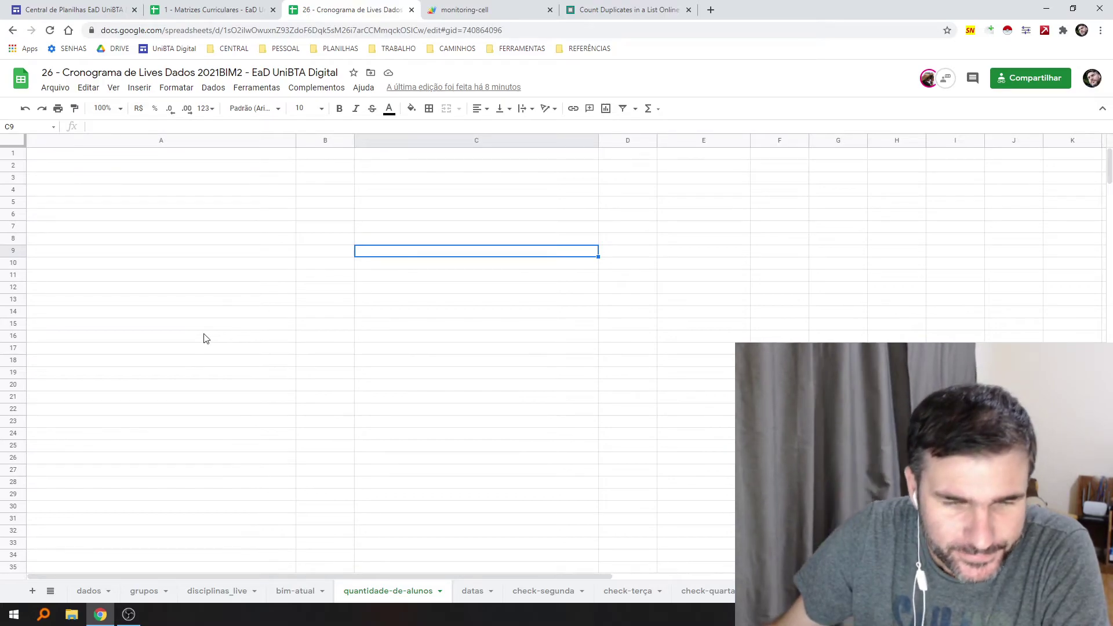
pyautogui.click(500, 5)
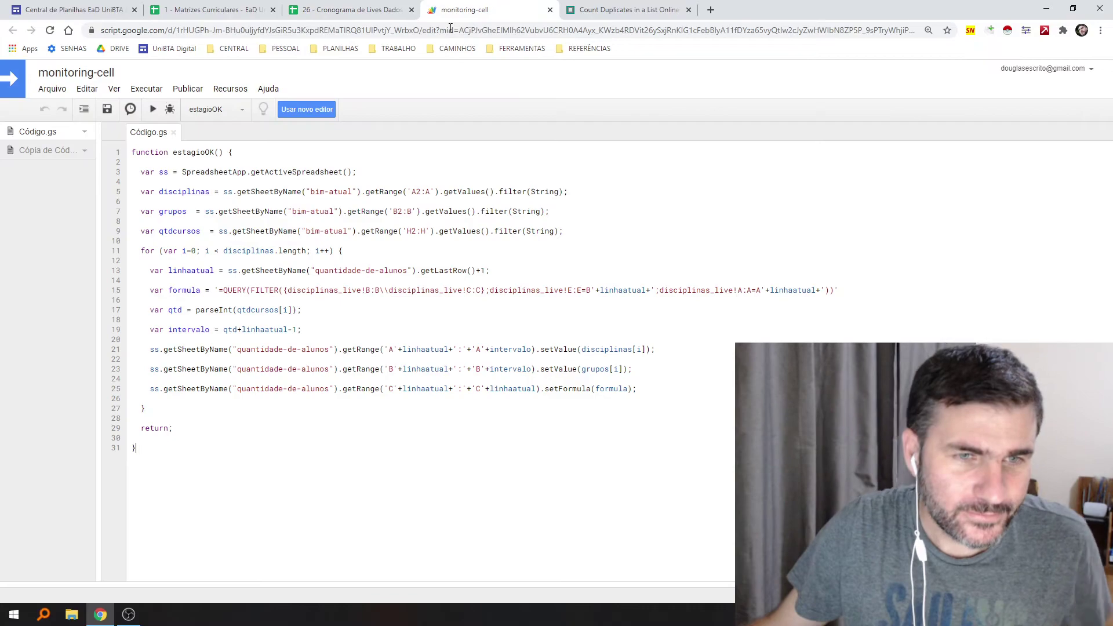
pyautogui.click(153, 109)
pyautogui.click(366, 14)
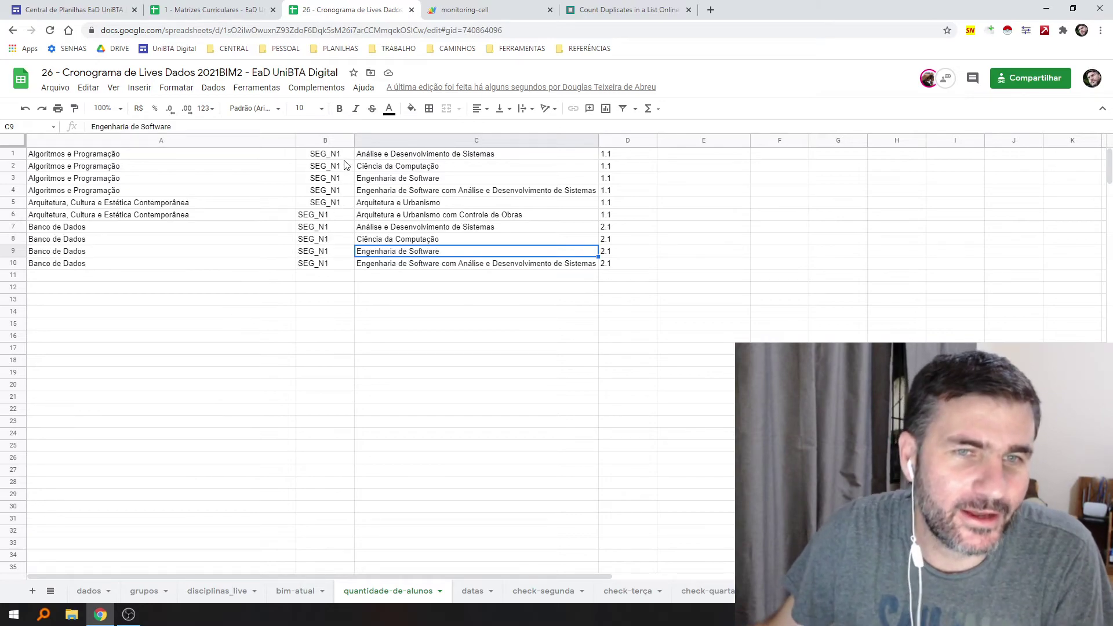
pyautogui.scroll(-3, 236, 398)
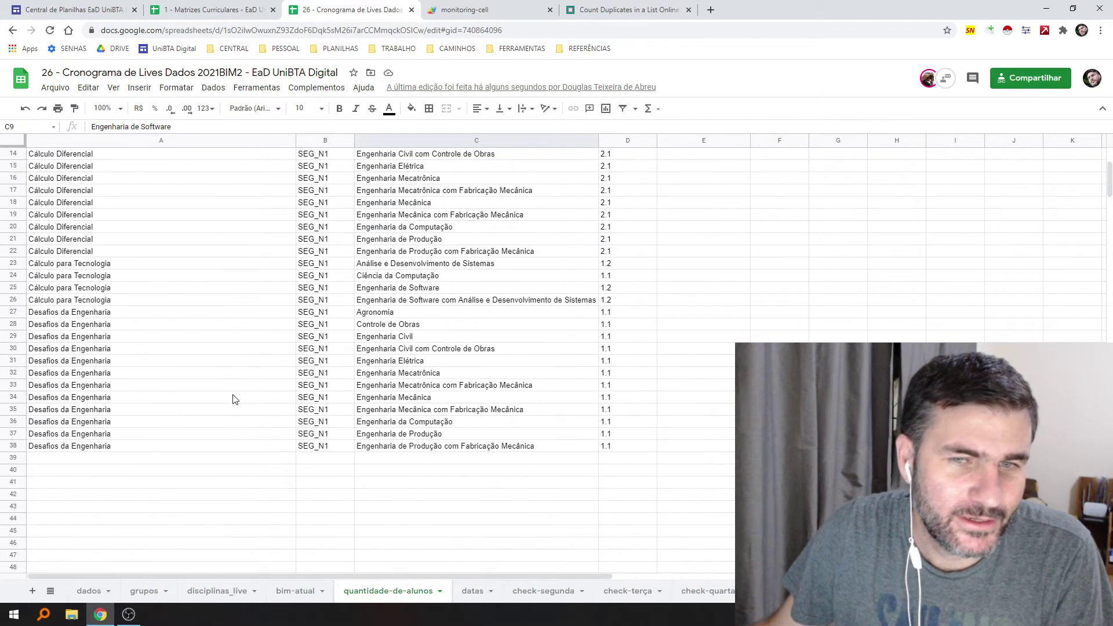
pyautogui.scroll(-6, 232, 398)
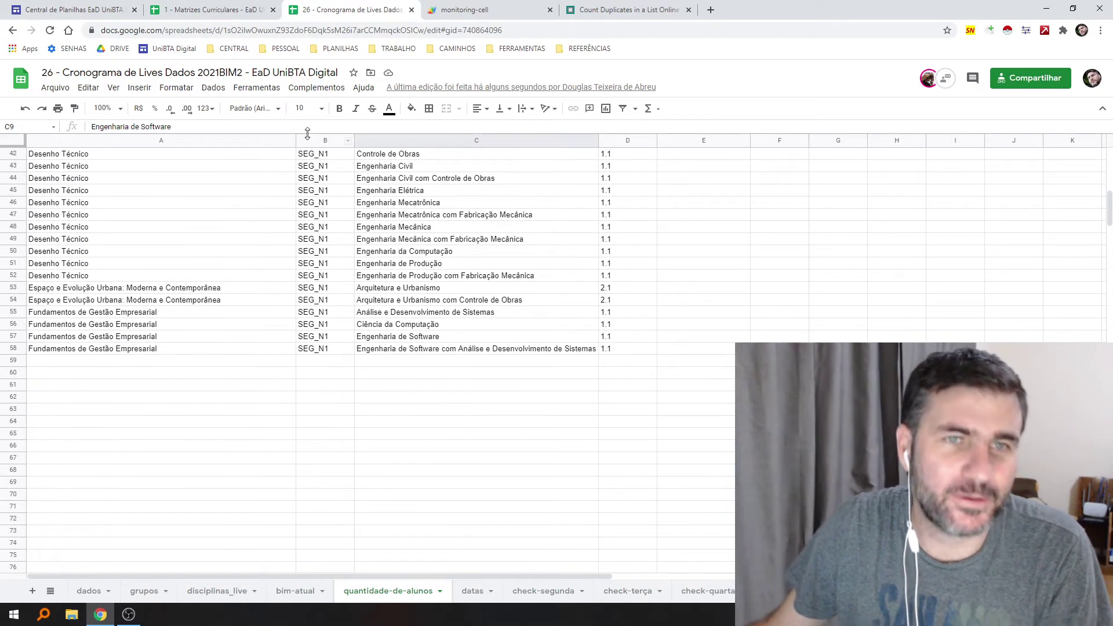
# Left-align all cells of the quantidade-de-alunos sheet
pyautogui.click(8, 141)
pyautogui.click(471, 110)
pyautogui.click(482, 137)
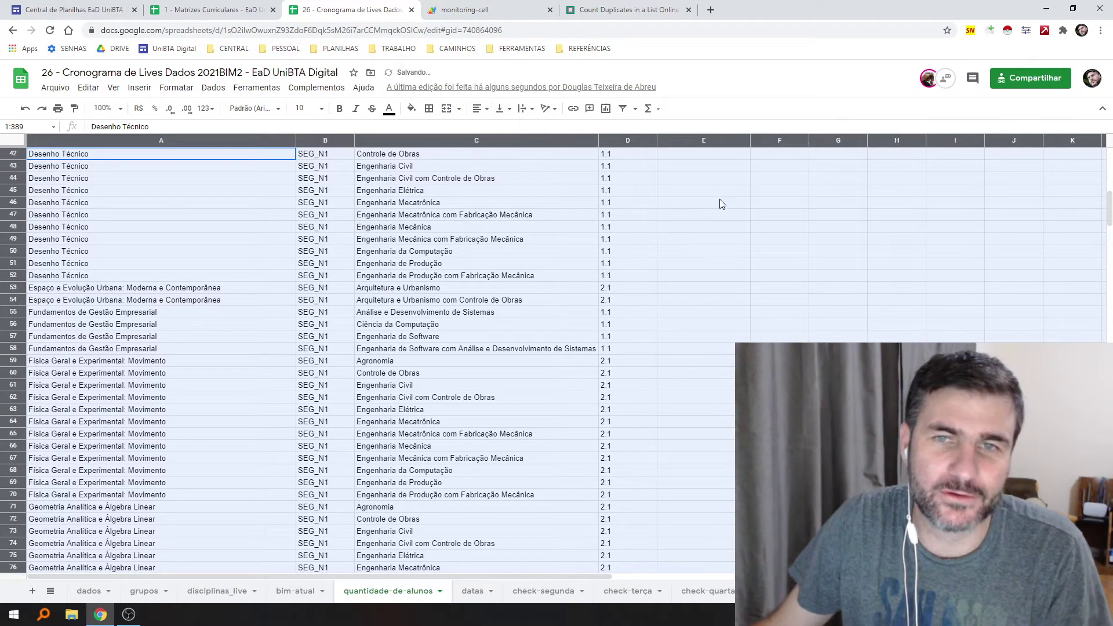
# Review the disciplines, groups and courses filled into the quantidade-de-alunos sheet down to its last row
pyautogui.scroll(-12, 237, 449)
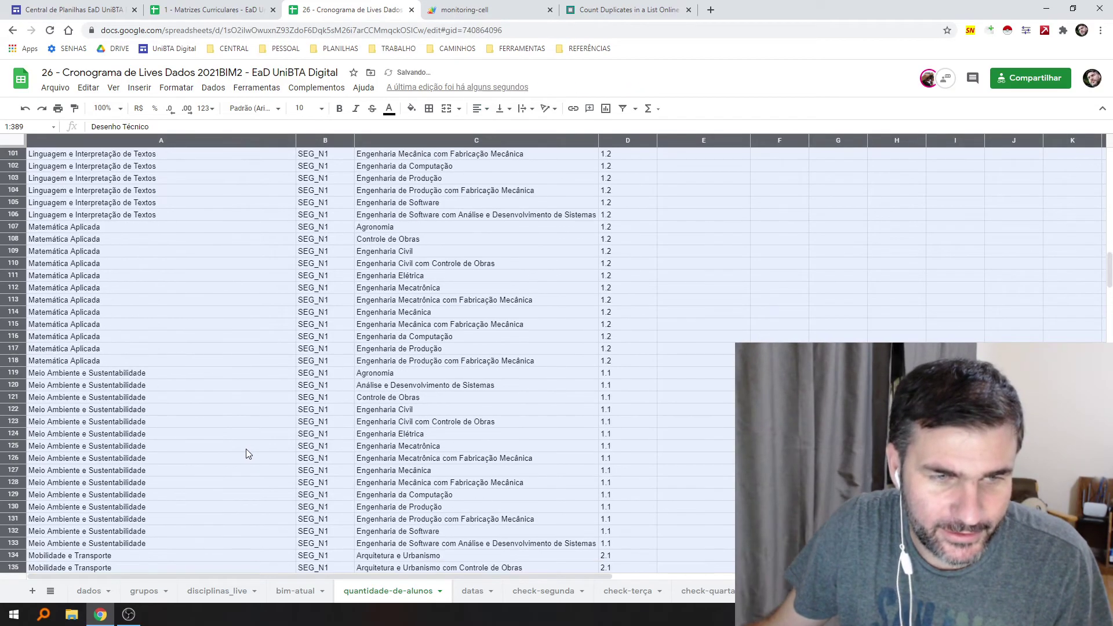
pyautogui.scroll(-10, 247, 450)
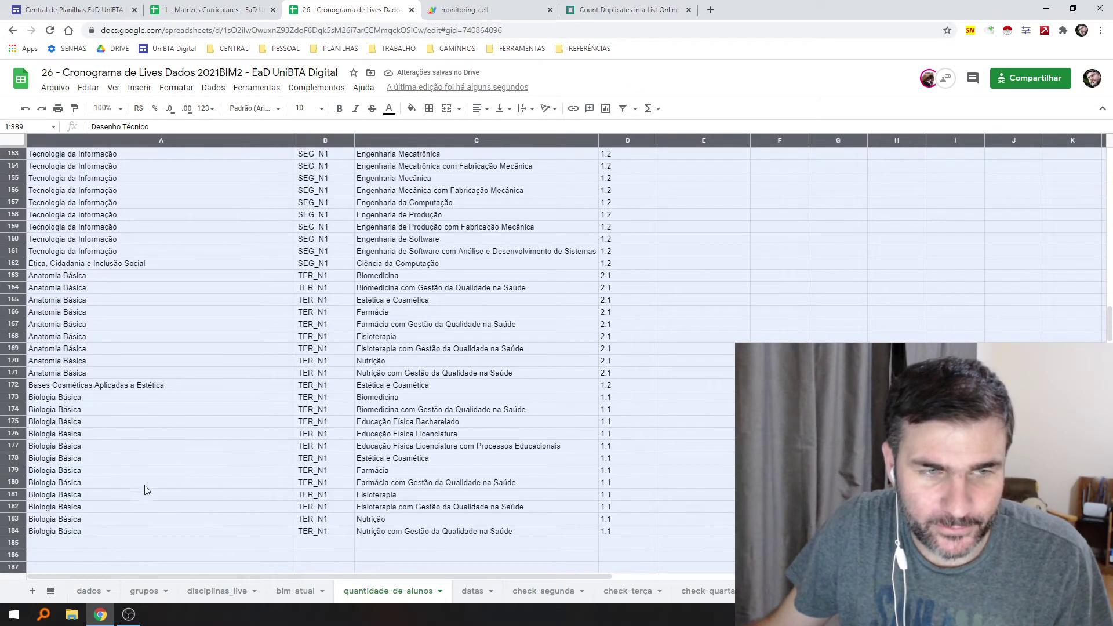
pyautogui.scroll(-6, 155, 490)
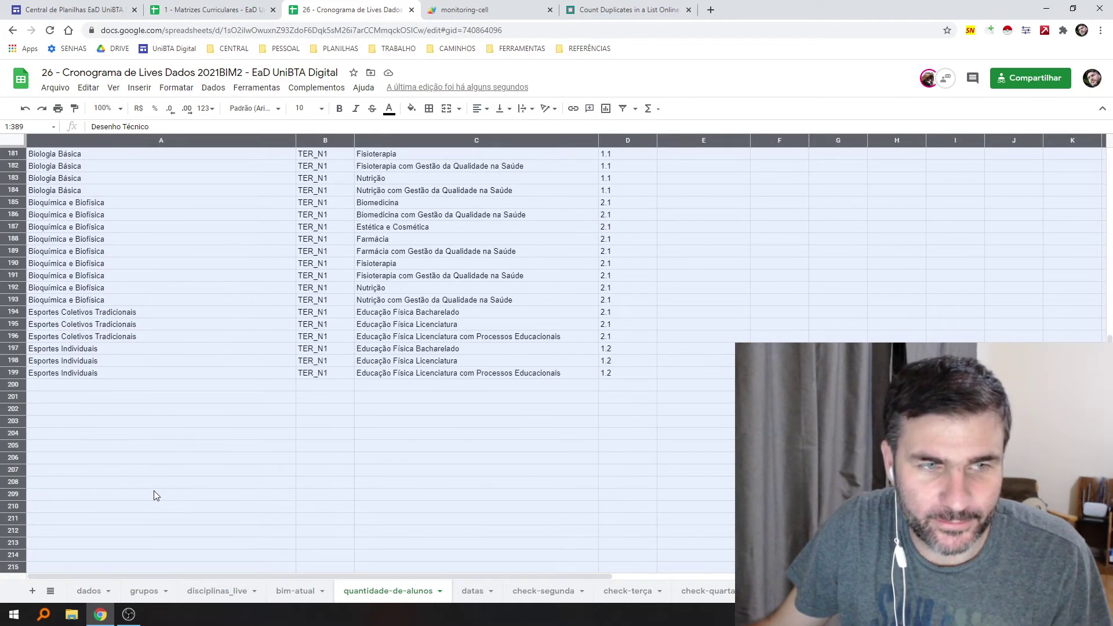
pyautogui.scroll(-2, 154, 490)
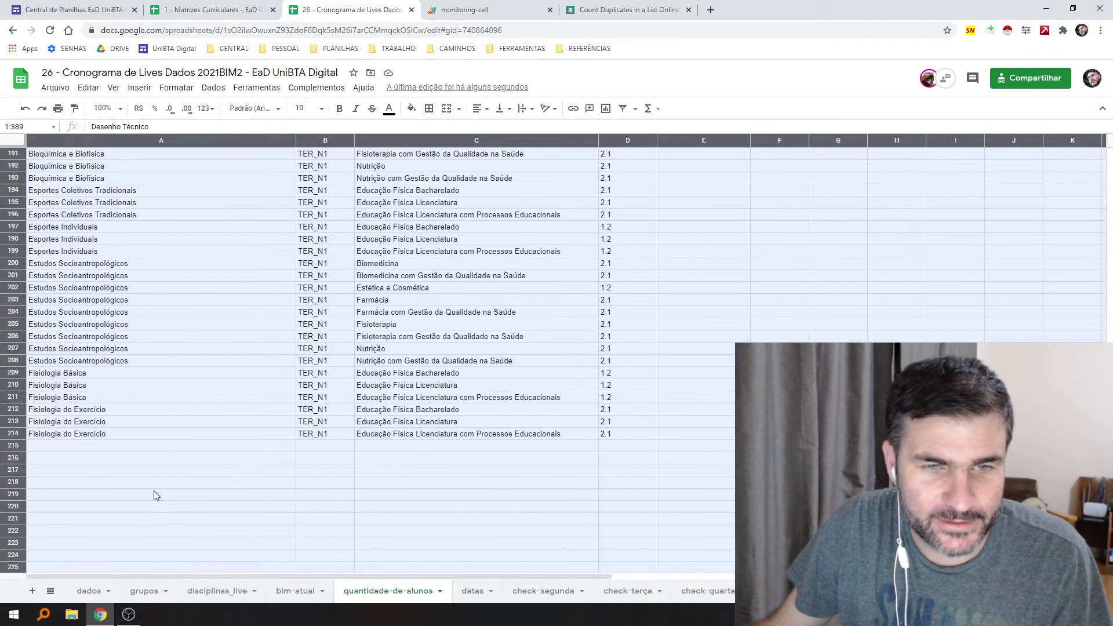
pyautogui.scroll(-5, 154, 490)
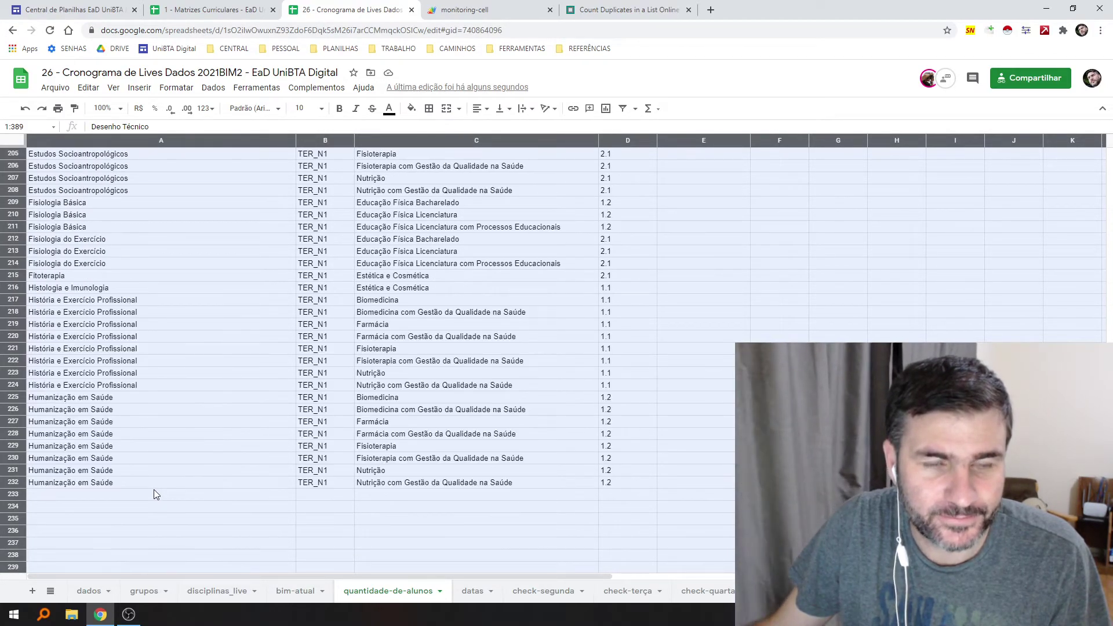
pyautogui.scroll(-6, 154, 490)
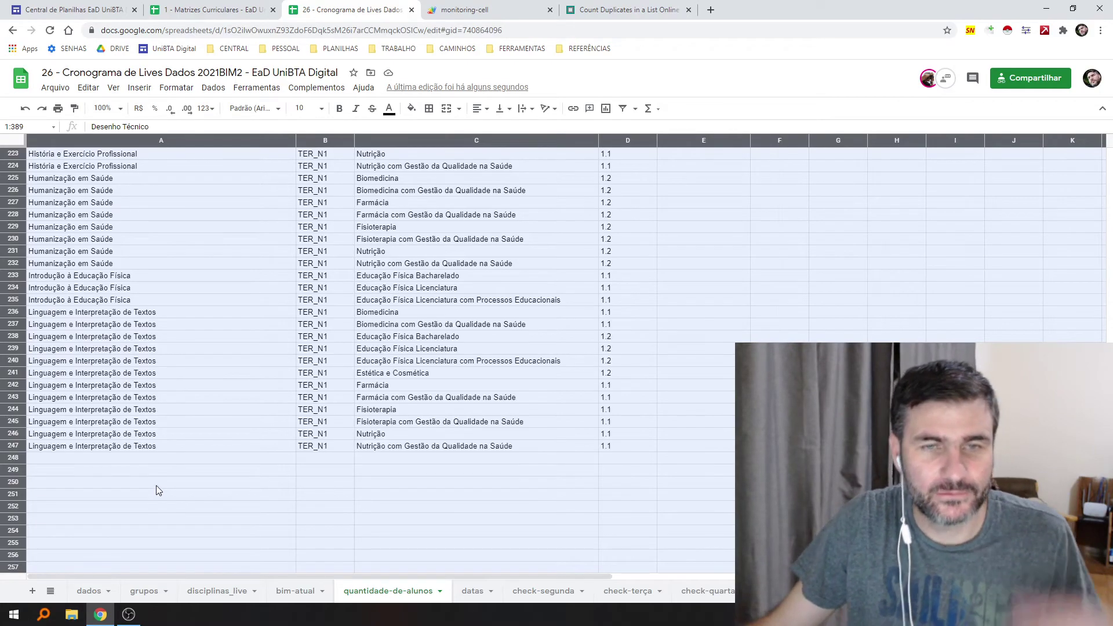
pyautogui.scroll(-9, 156, 487)
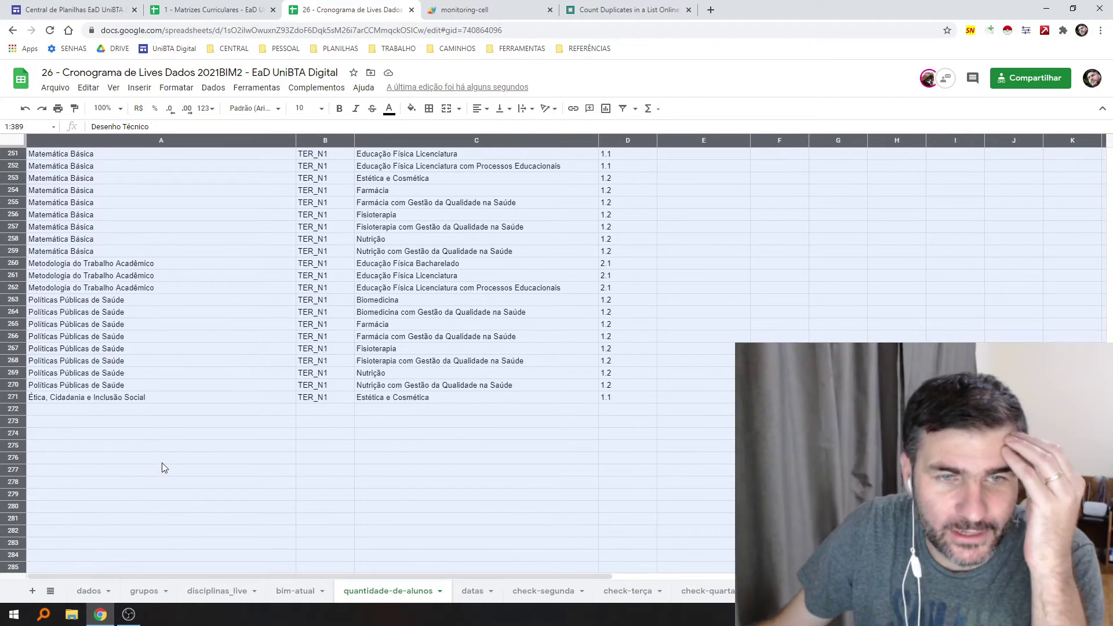
pyautogui.scroll(-5, 162, 458)
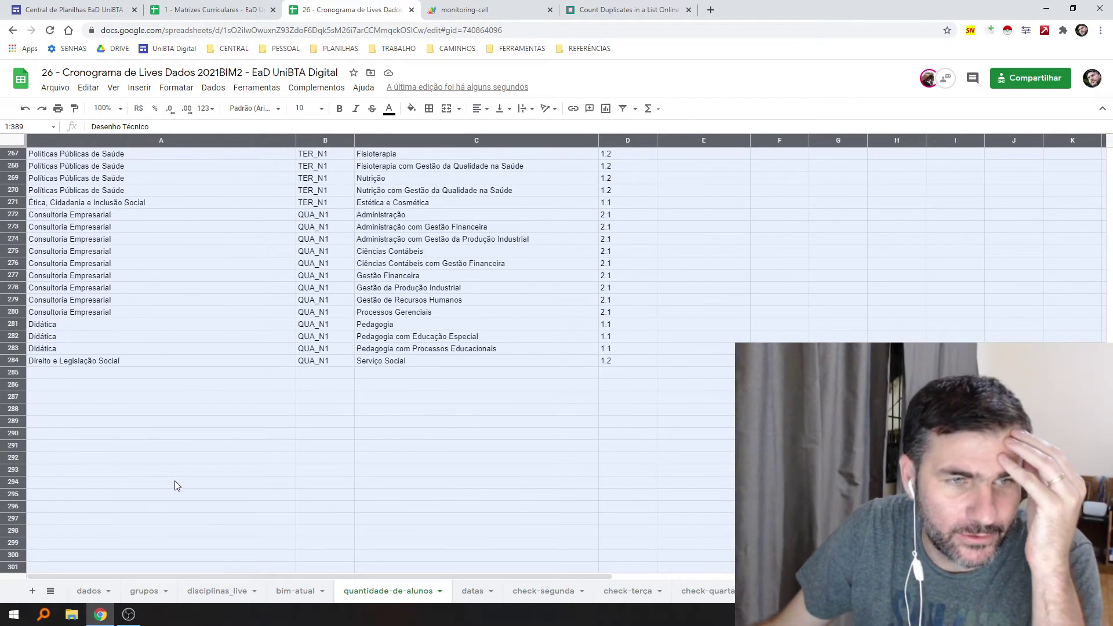
pyautogui.scroll(-2, 177, 486)
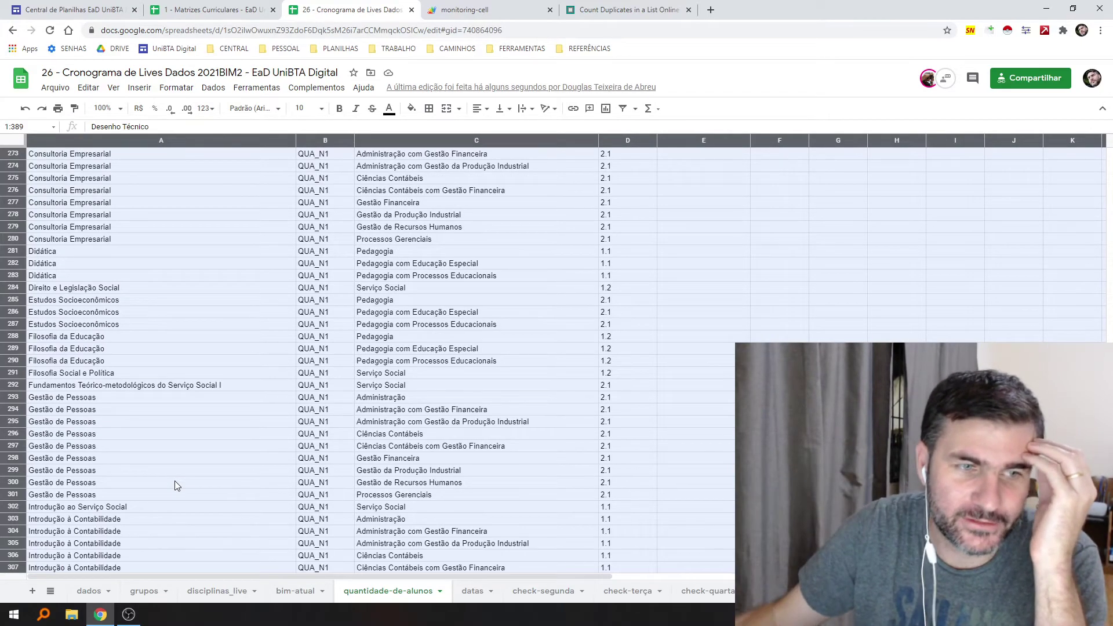
pyautogui.scroll(-3, 163, 479)
pyautogui.scroll(-10, 168, 475)
pyautogui.scroll(-4, 196, 443)
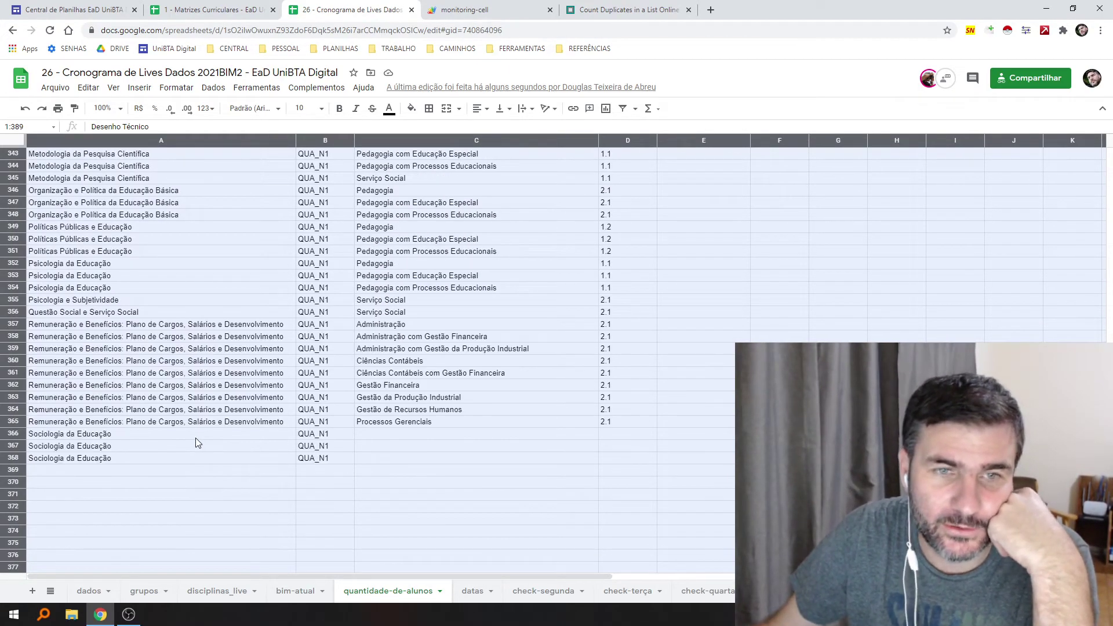
pyautogui.scroll(-4, 196, 437)
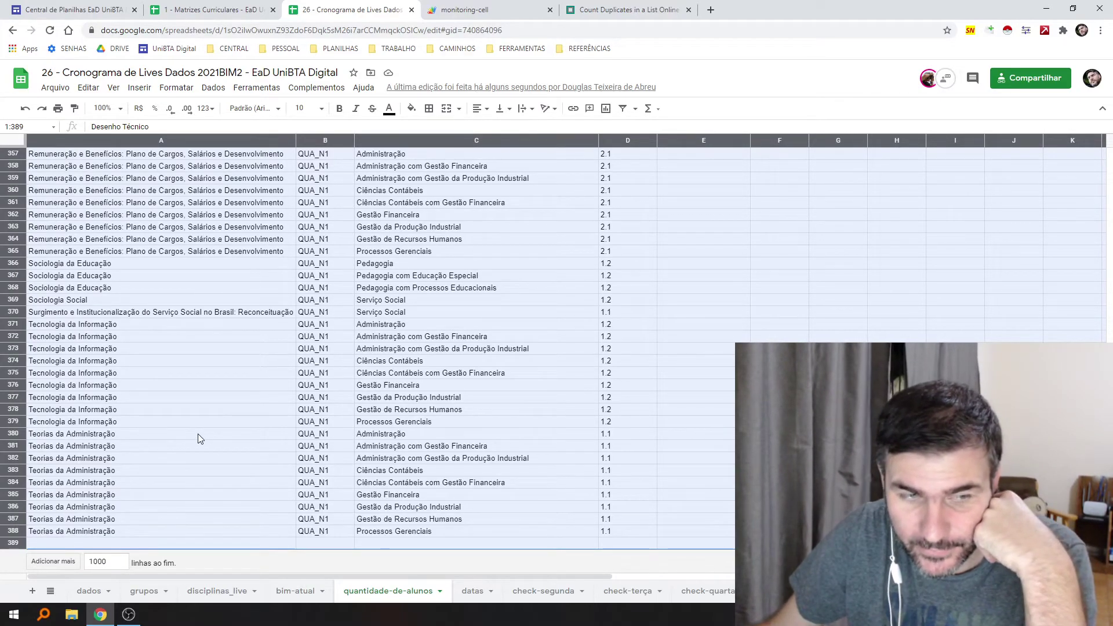
# Delete the empty row 389 at the end of the quantidade-de-alunos sheet
pyautogui.click(16, 543)
pyautogui.rightClick(17, 543)
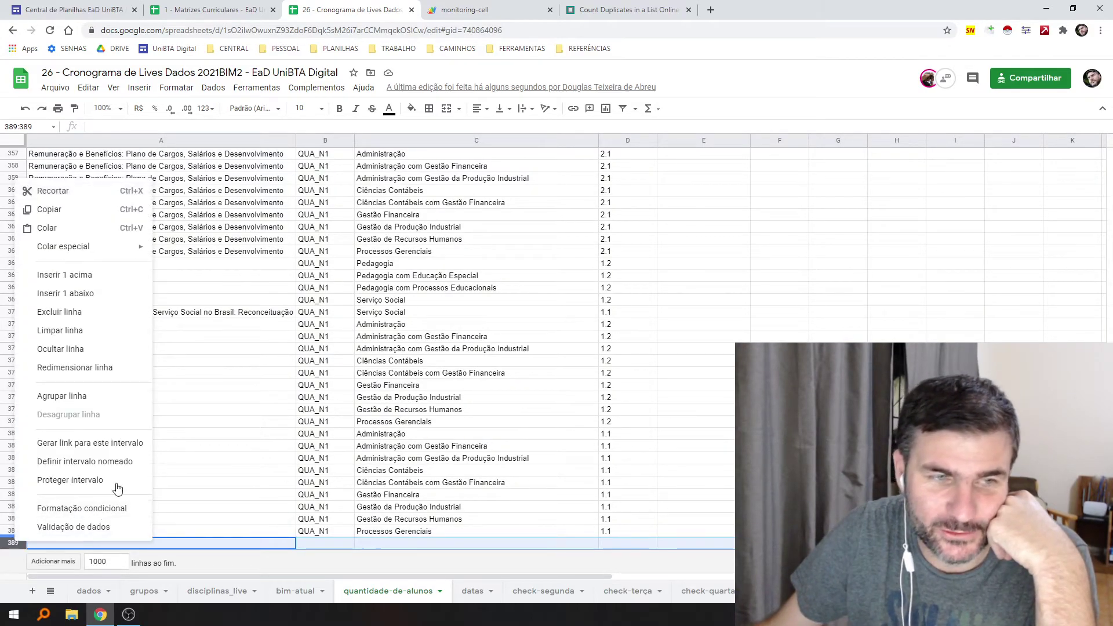
pyautogui.click(75, 313)
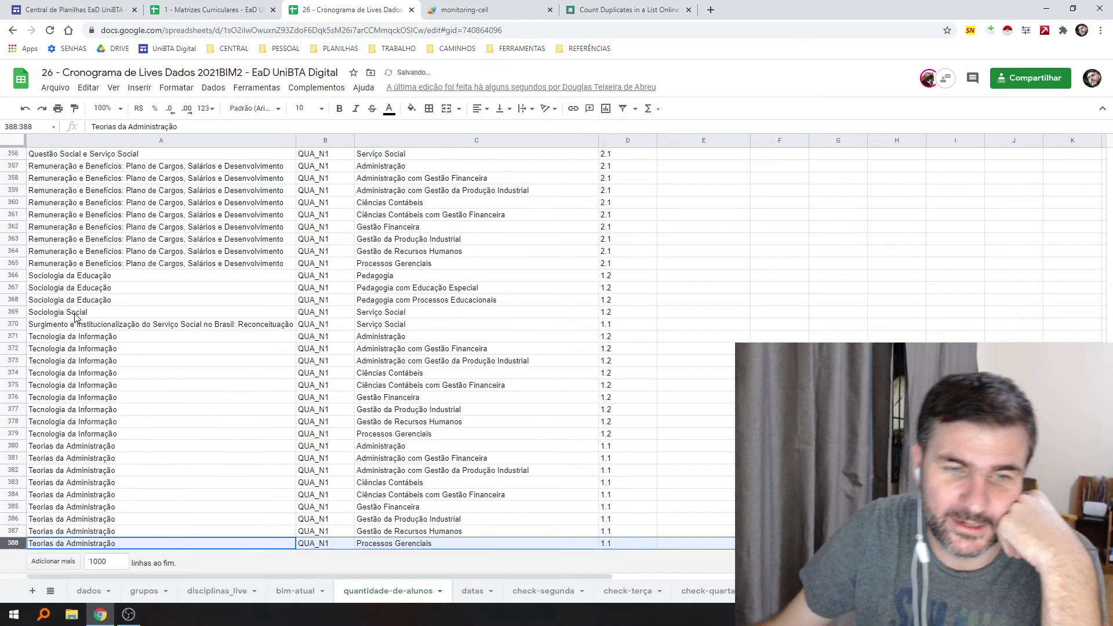
# Save the monitoring-cell script project and close it, returning to the quantidade-de-alunos sheet
pyautogui.click(478, 5)
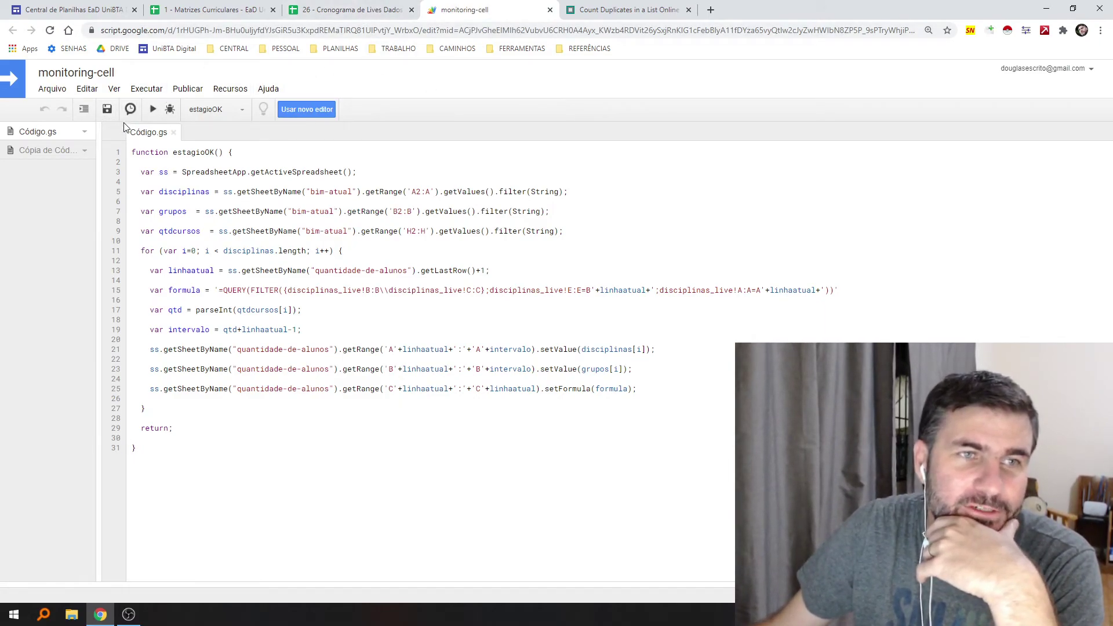
pyautogui.click(107, 116)
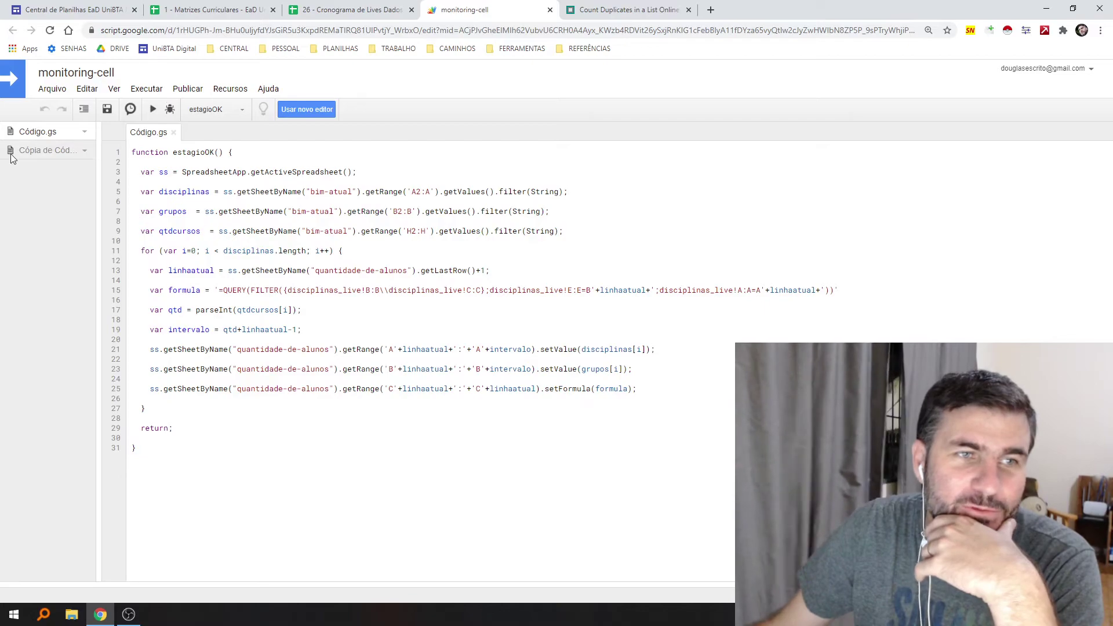
pyautogui.click(550, 11)
pyautogui.click(534, 11)
pyautogui.click(550, 10)
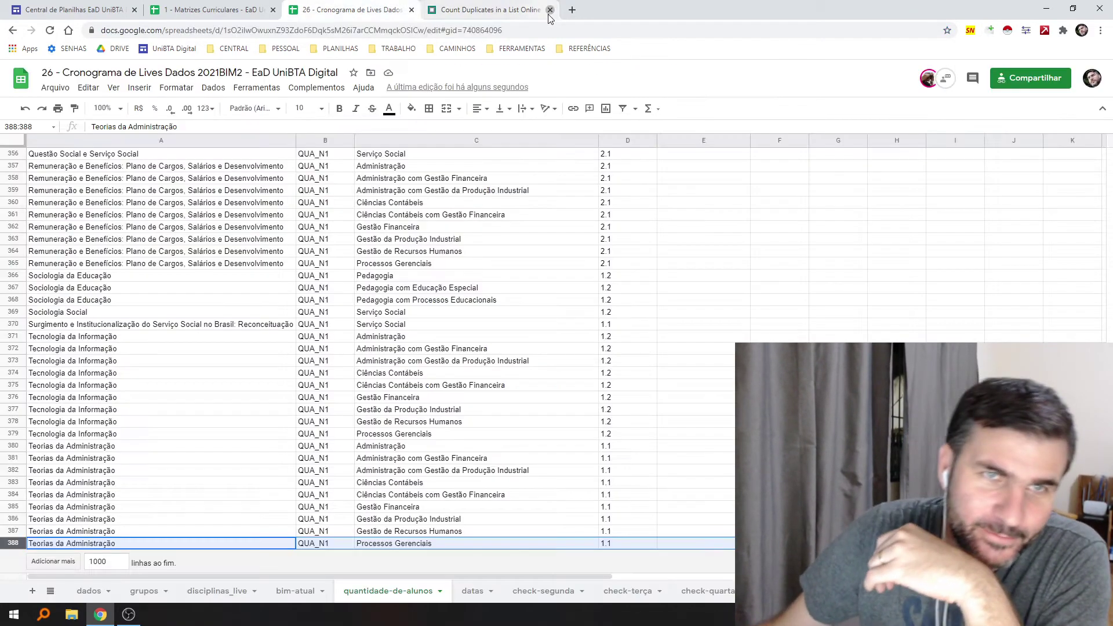
# Insert an empty row above row 1 of the quantidade-de-alunos sheet and enter the heading CHECK in E1
pyautogui.scroll(10, 462, 332)
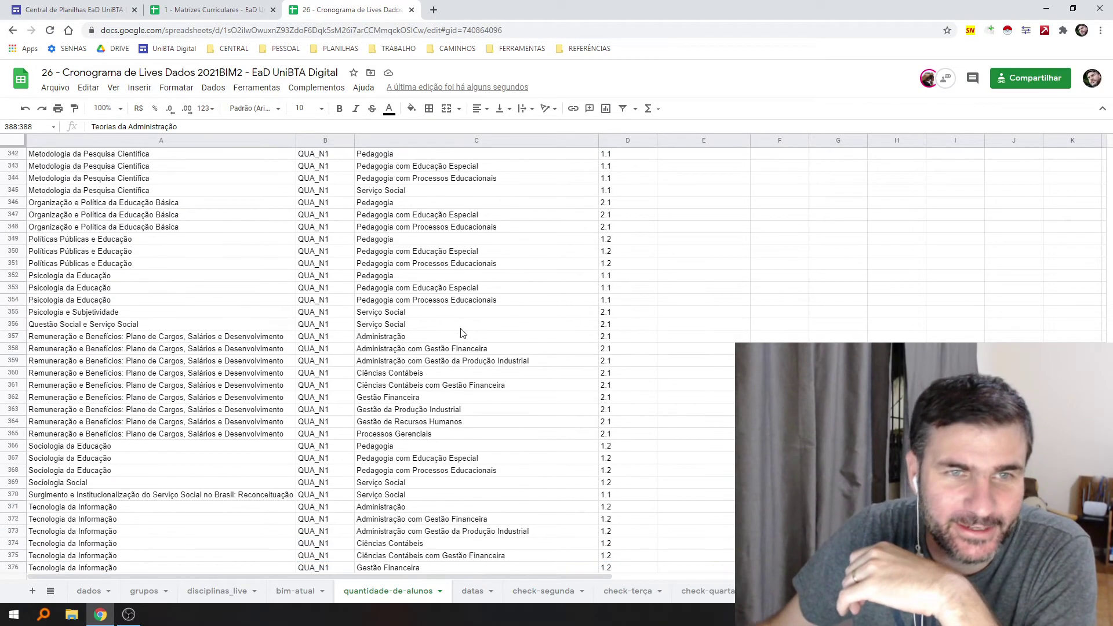
pyautogui.scroll(20, 462, 332)
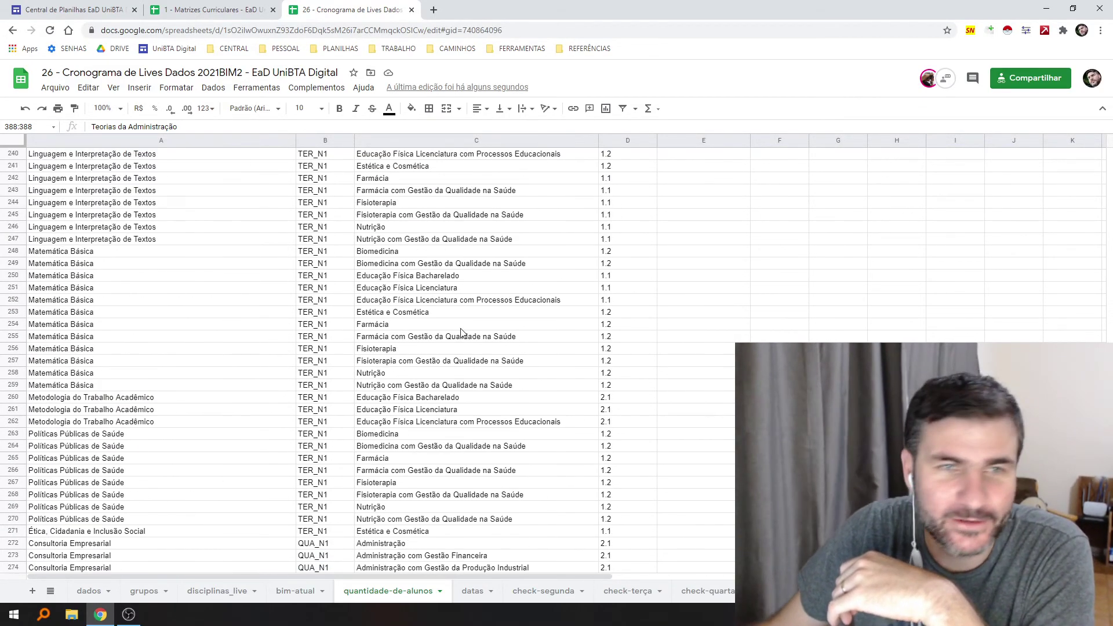
pyautogui.scroll(20, 462, 332)
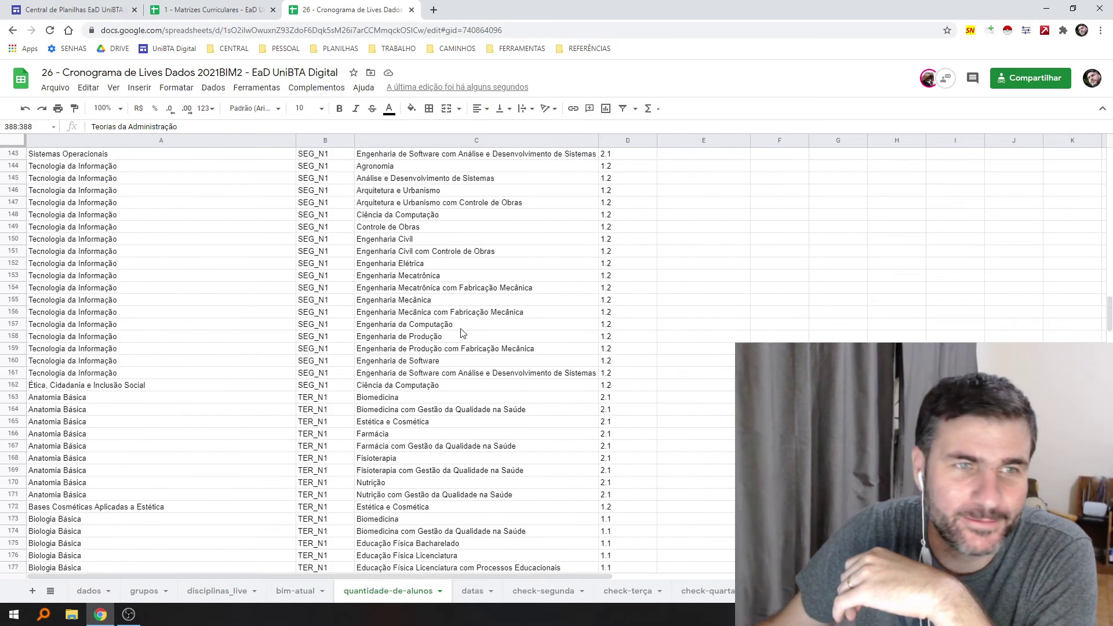
pyautogui.scroll(20, 462, 332)
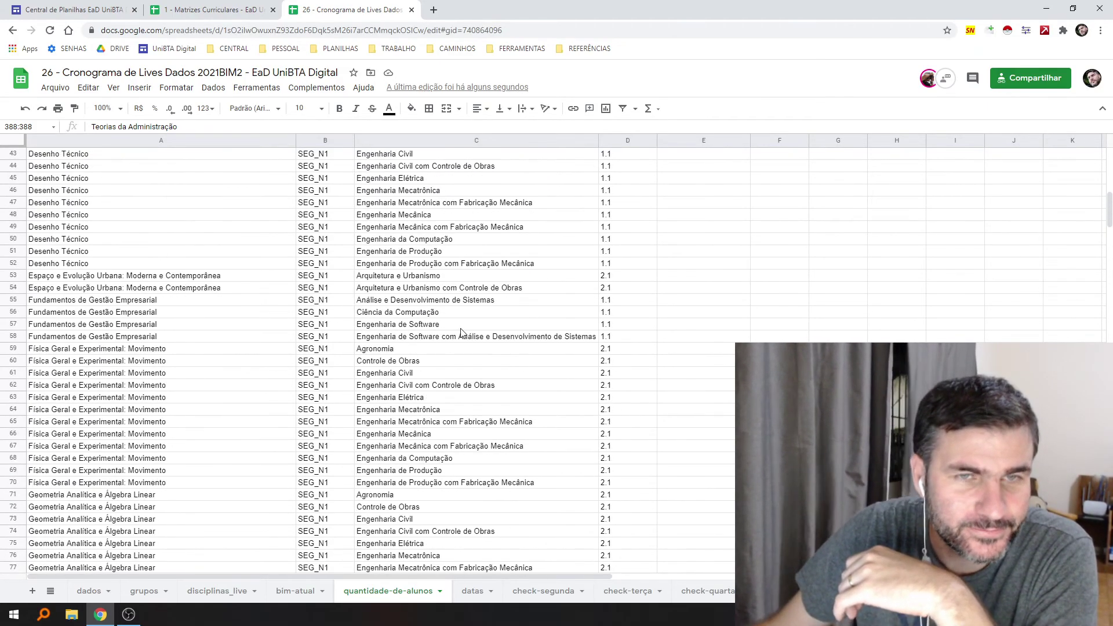
pyautogui.scroll(7, 462, 332)
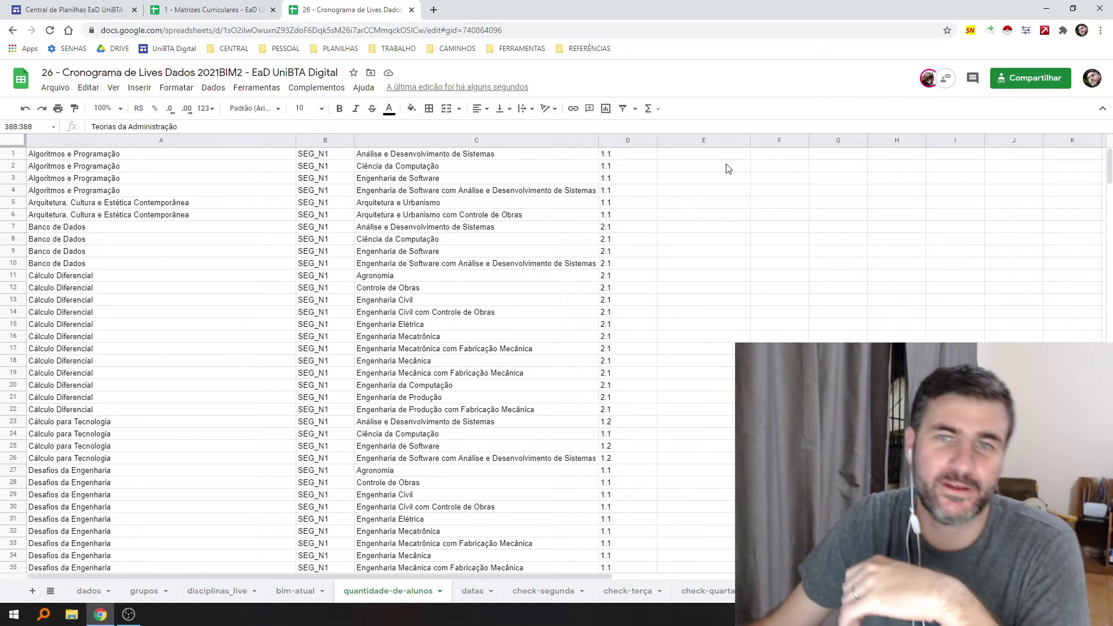
pyautogui.rightClick(12, 154)
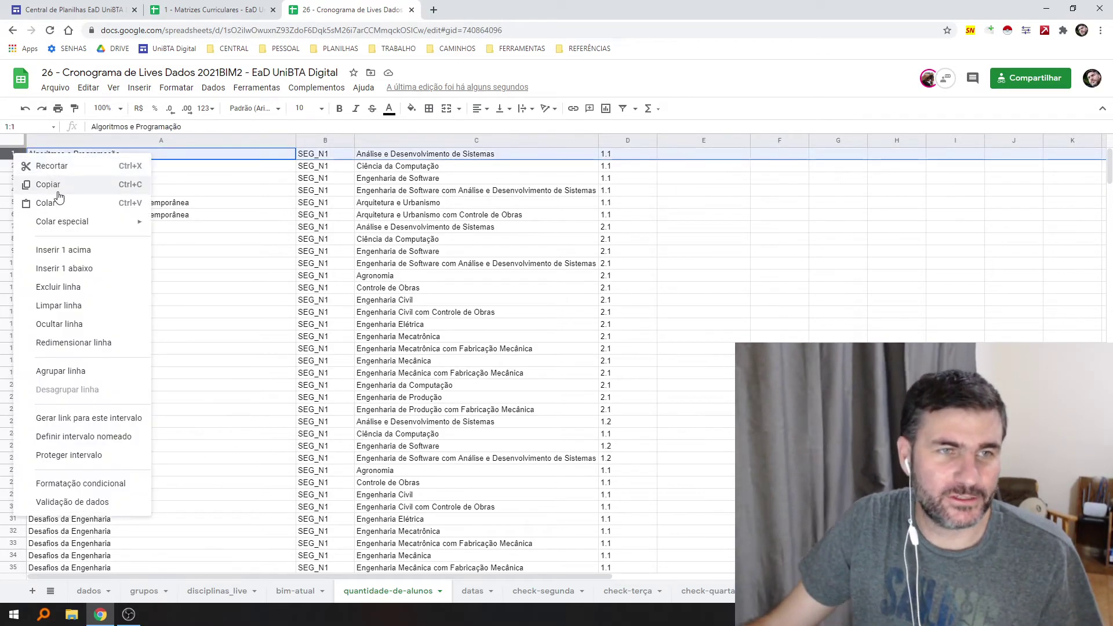
pyautogui.click(63, 250)
pyautogui.click(690, 157)
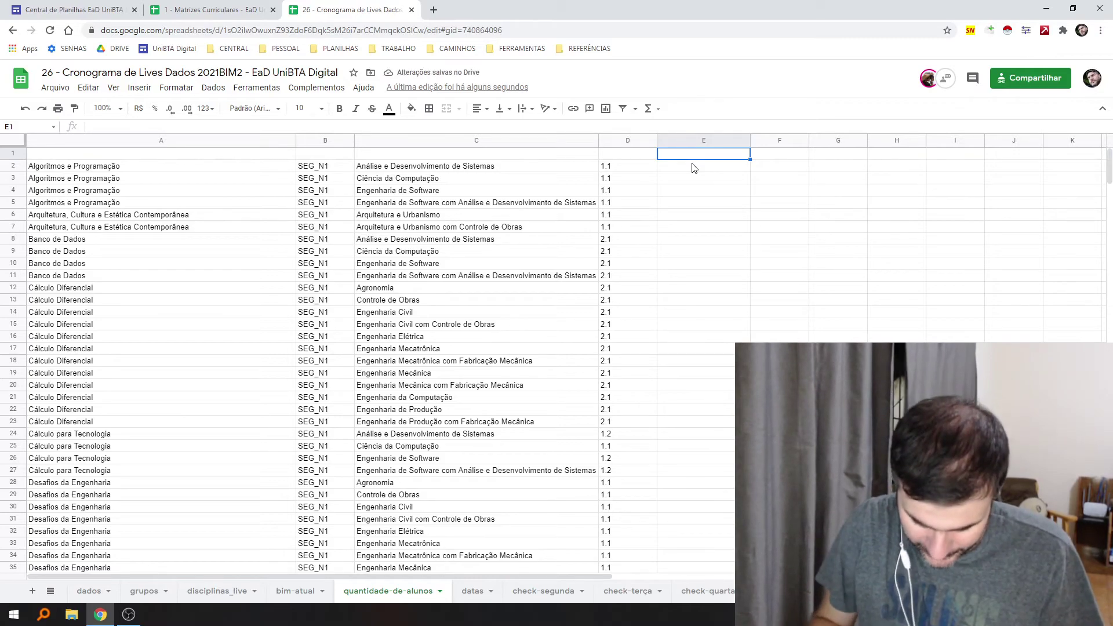
pyautogui.write('CHECK')
pyautogui.press('Return')
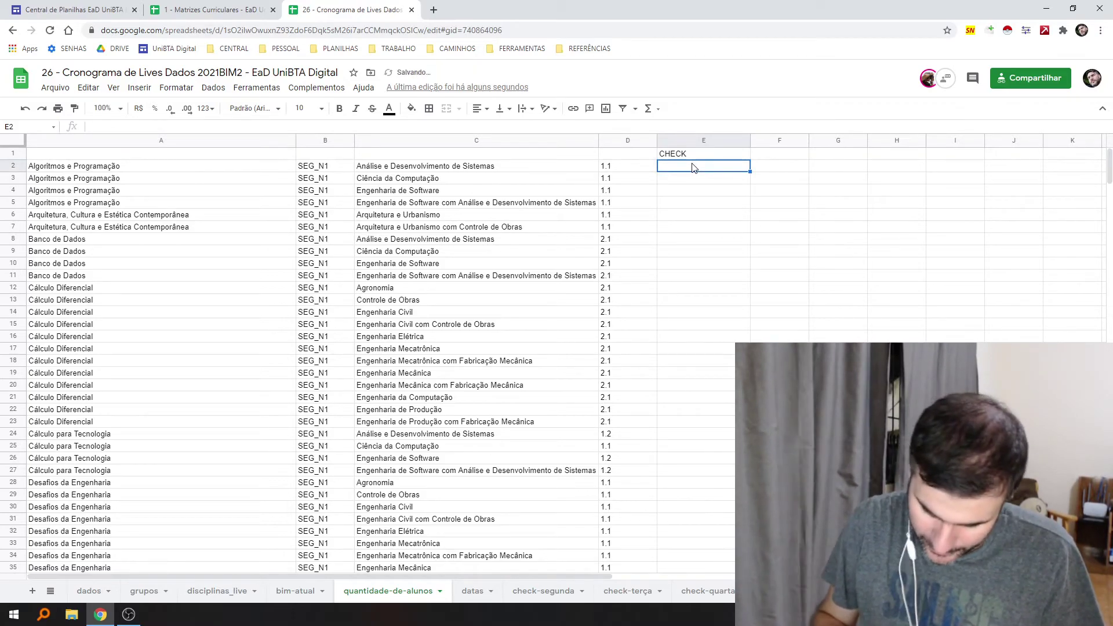
# Enter a UNIQUE formula over the whole of column A, =UNIQUE(A:A), in cell E2
pyautogui.write('=UNIQUE')
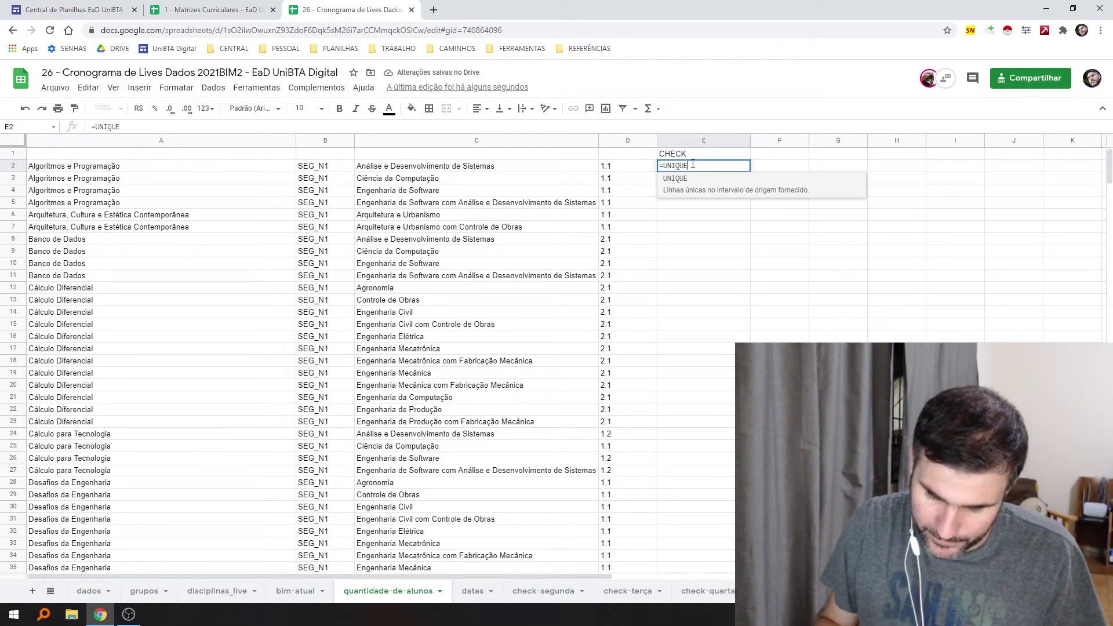
pyautogui.write('(')
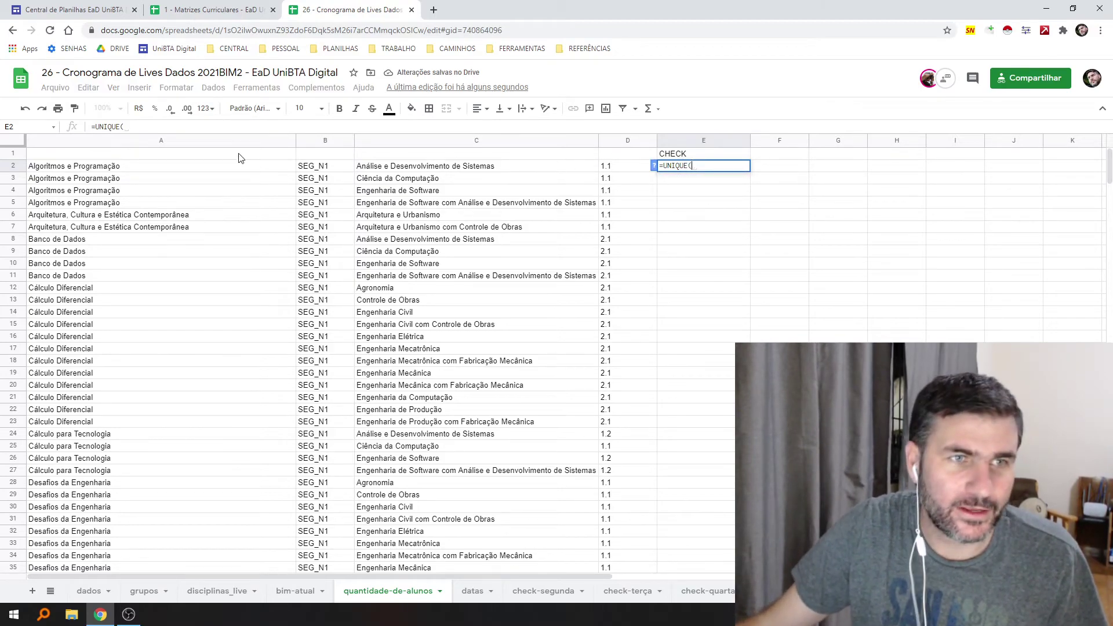
pyautogui.click(202, 146)
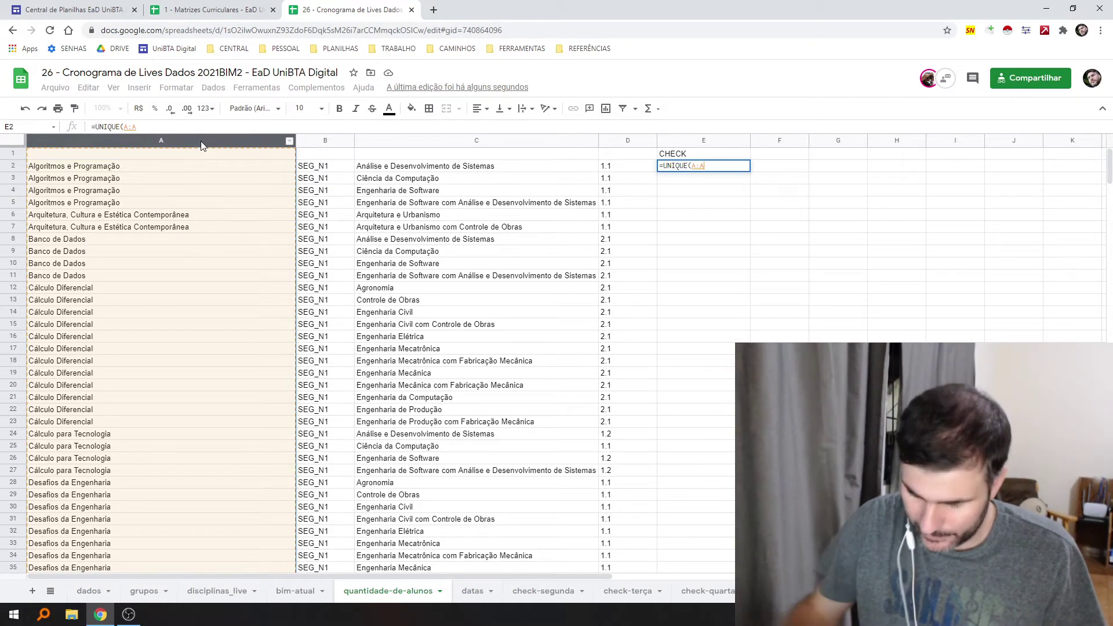
pyautogui.press('Return')
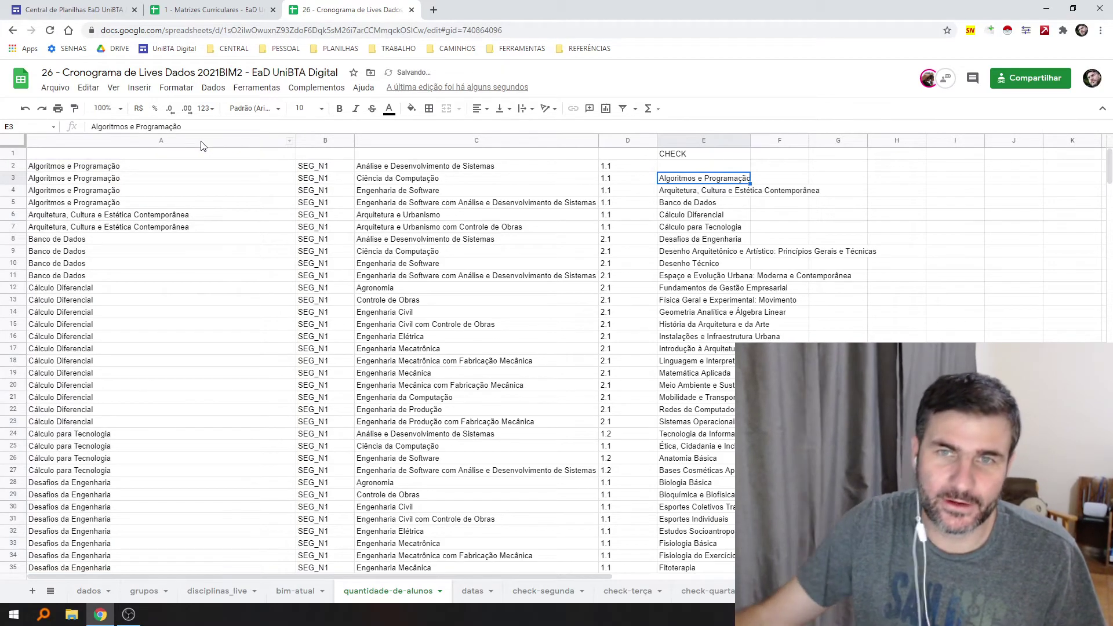
pyautogui.click(676, 166)
pyautogui.press('Delete')
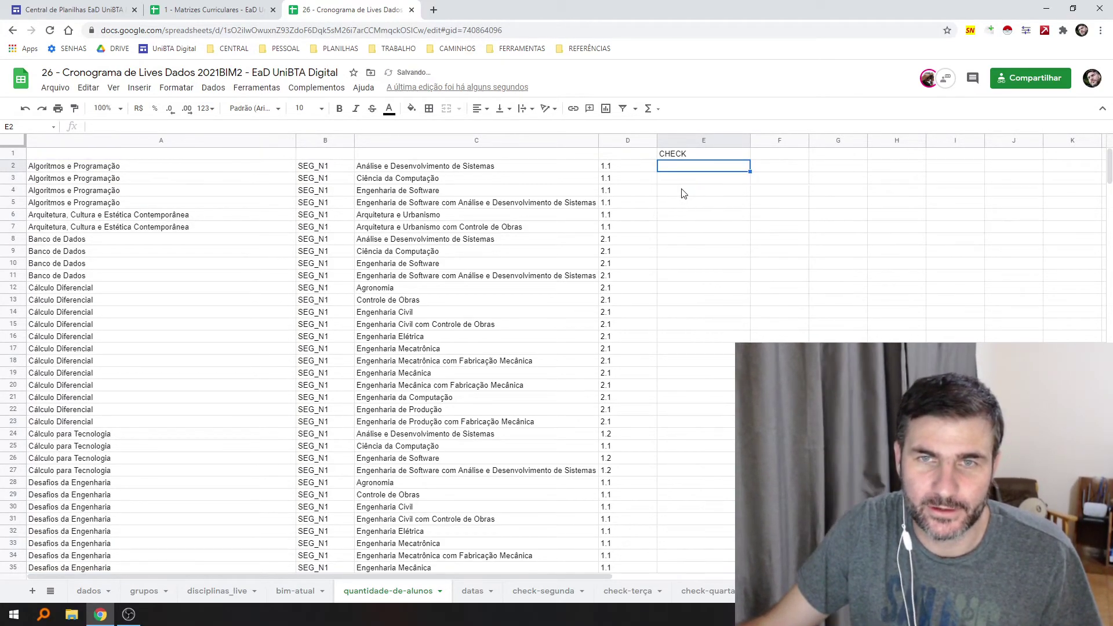
pyautogui.hotkey('ctrl', 'z')
pyautogui.press('Down')
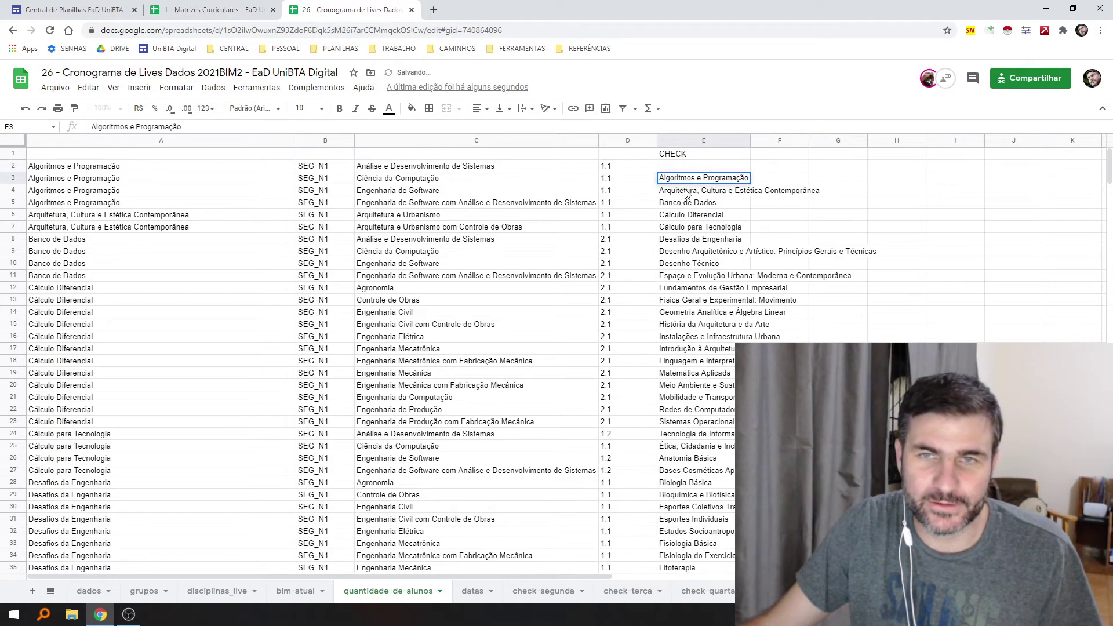
# Change the UNIQUE range in E2 to A2:A so that it skips the empty heading row
pyautogui.doubleClick(672, 167)
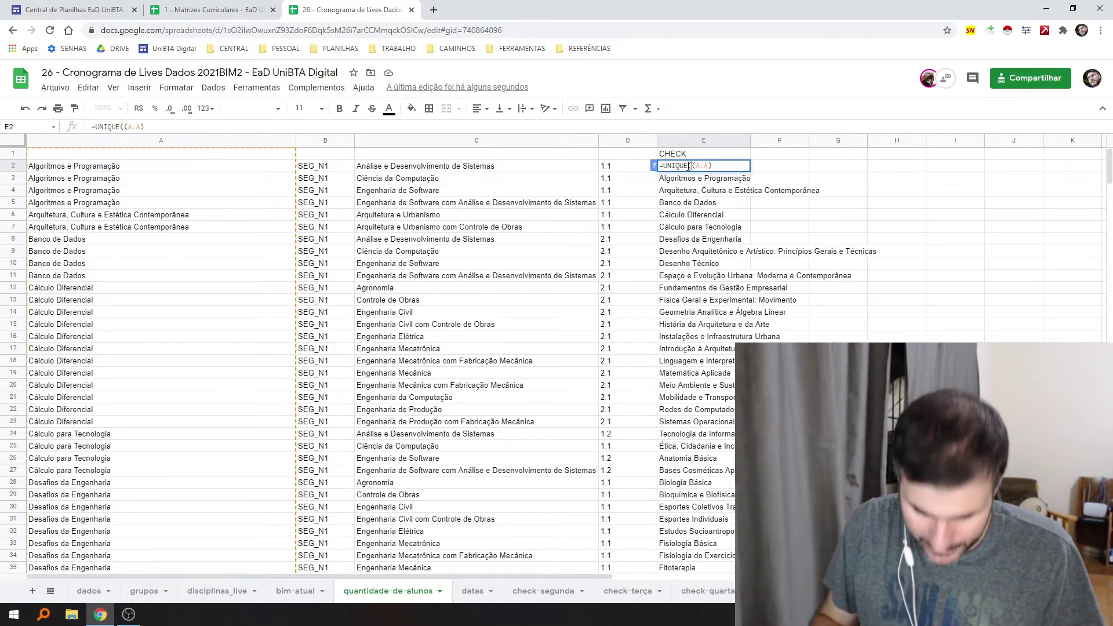
pyautogui.press('Right')
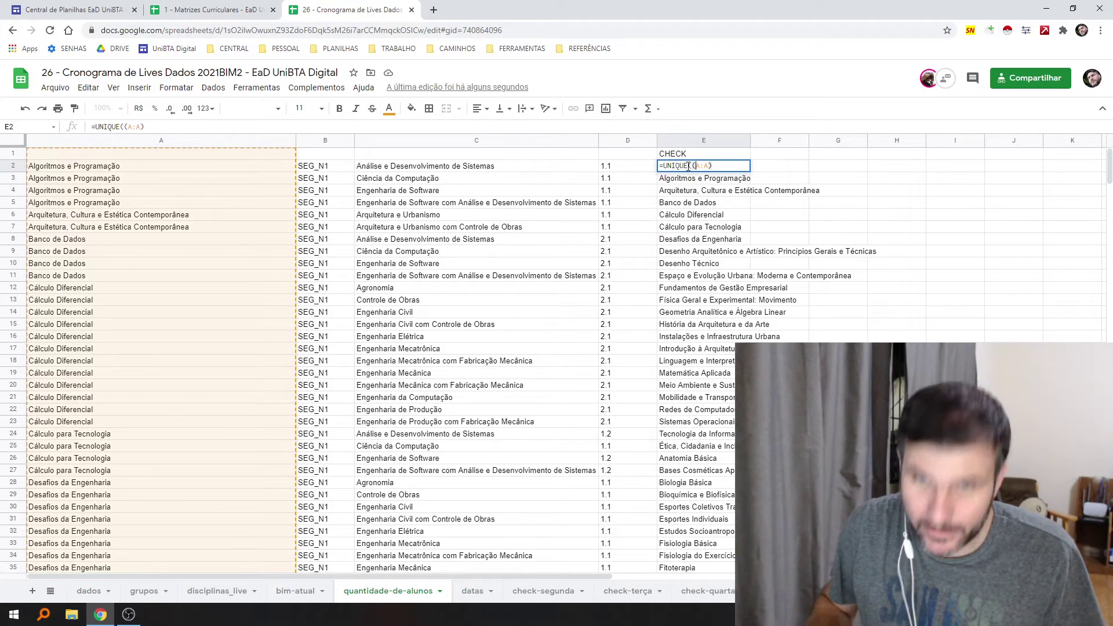
pyautogui.press('BackSpace')
pyautogui.write('2')
pyautogui.press('Return')
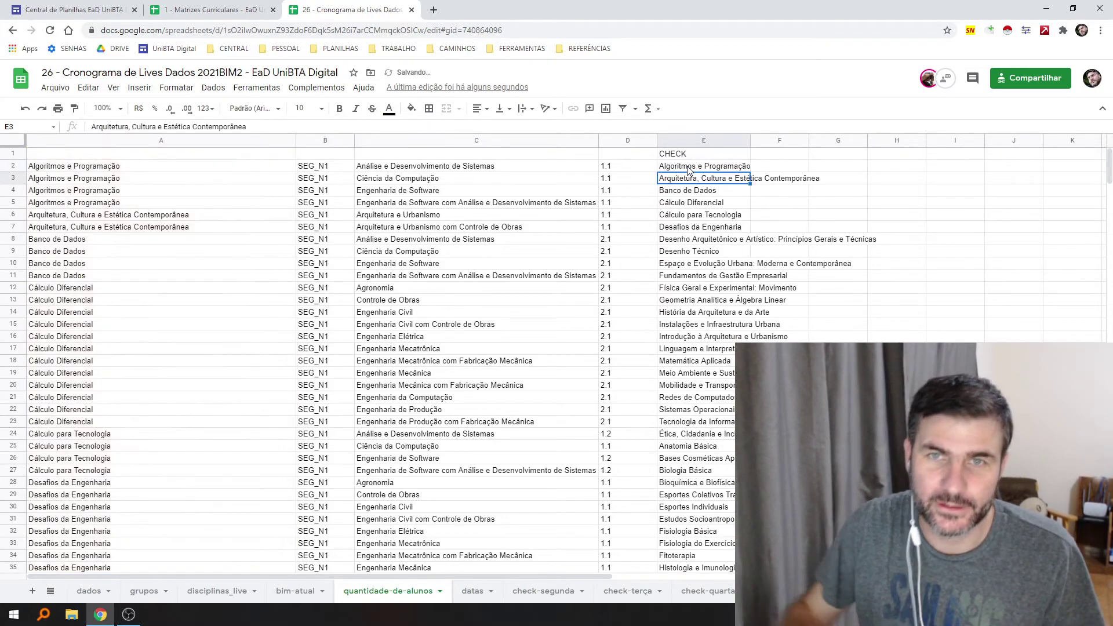
# Widen column E to fit the discipline names and select the unique list in E2:E64
pyautogui.moveTo(750, 141); pyautogui.dragTo(749, 141)
pyautogui.scroll(-10, 810, 224)
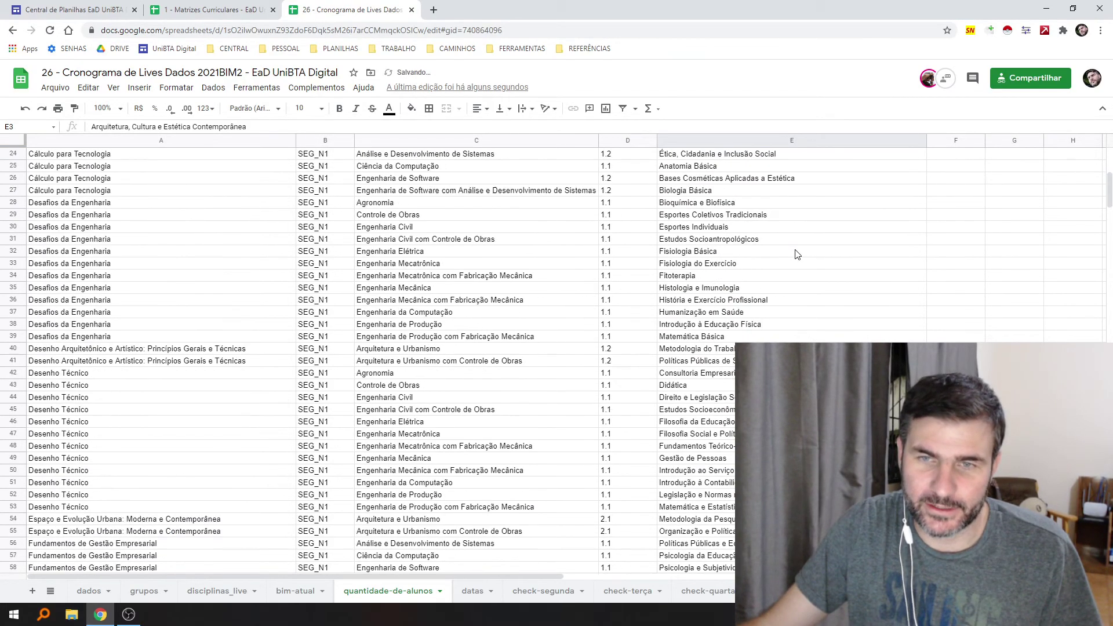
pyautogui.moveTo(731, 300); pyautogui.dragTo(717, 172)
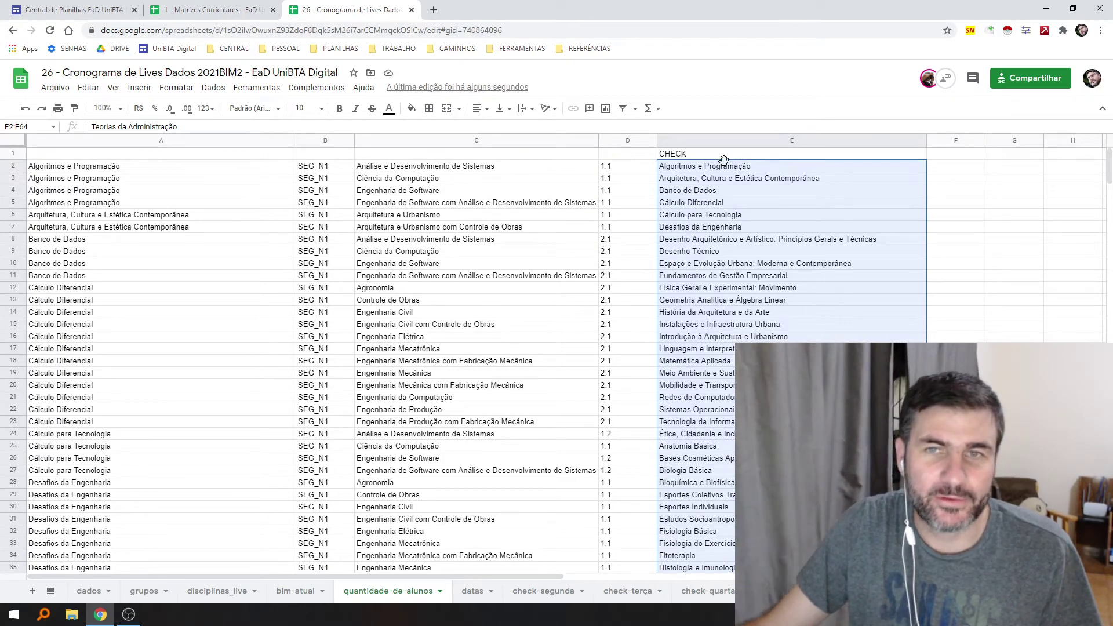
# Extend the UNIQUE range in E2 to A2:B so that it lists each discipline with its group
pyautogui.doubleClick(708, 167)
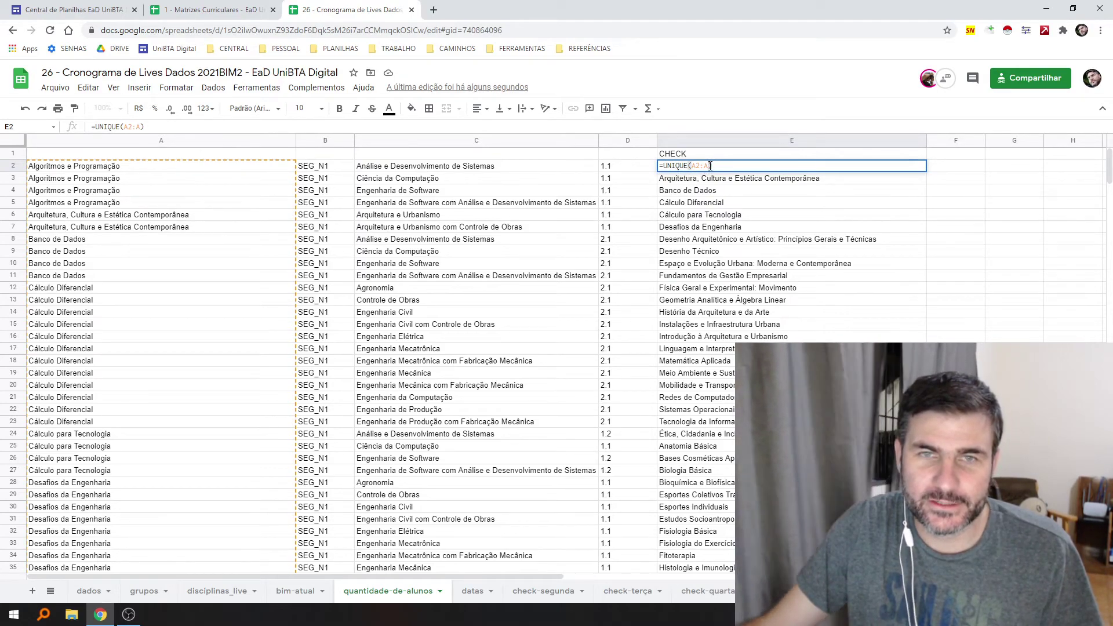
pyautogui.press('BackSpace')
pyautogui.write('B')
pyautogui.press('Return')
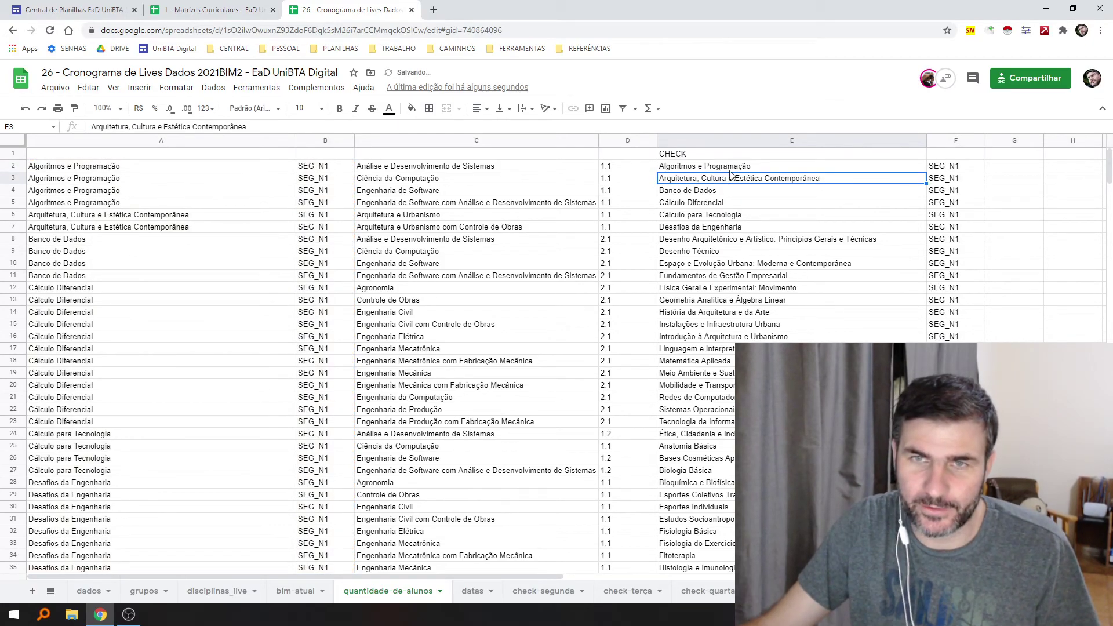
# Select the unique disciplines from E2 down to the last one and examine them alongside their groups
pyautogui.click(730, 171)
pyautogui.hotkey('ctrl', 'shift', 'Down')
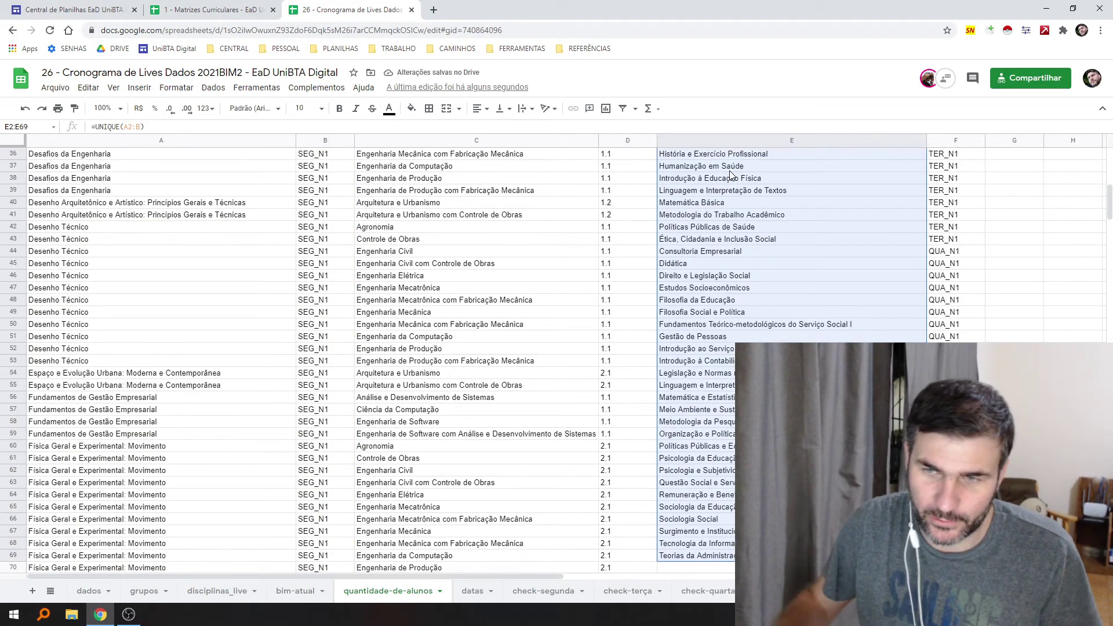
pyautogui.scroll(7, 797, 211)
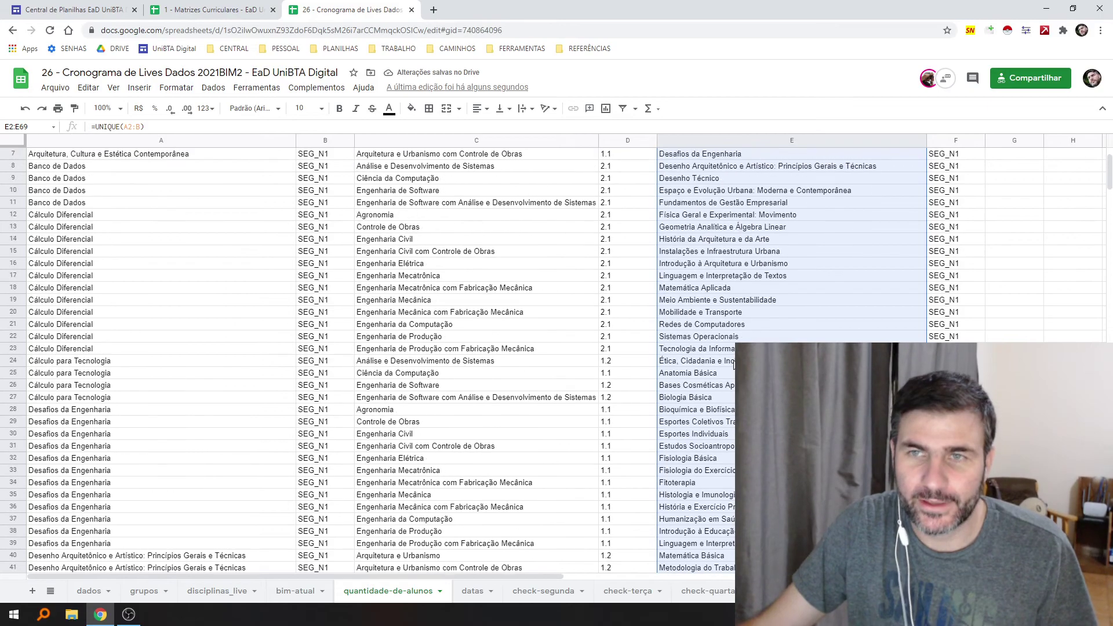
pyautogui.hscroll(2, 722, 365)
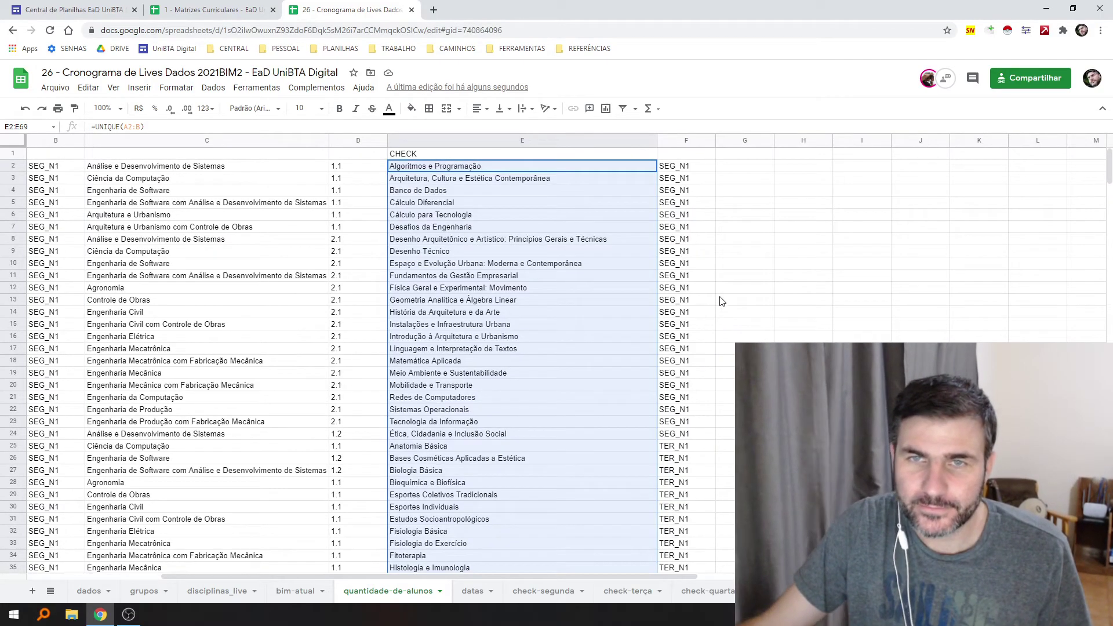
pyautogui.click(755, 167)
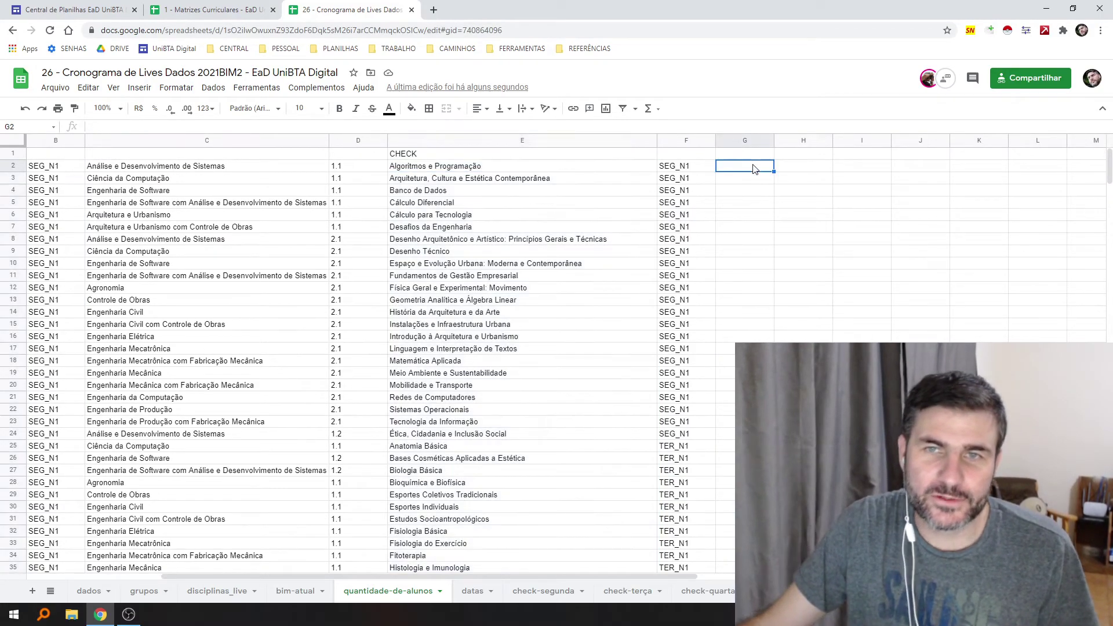
pyautogui.click(569, 170)
pyautogui.hscroll(-2, 259, 207)
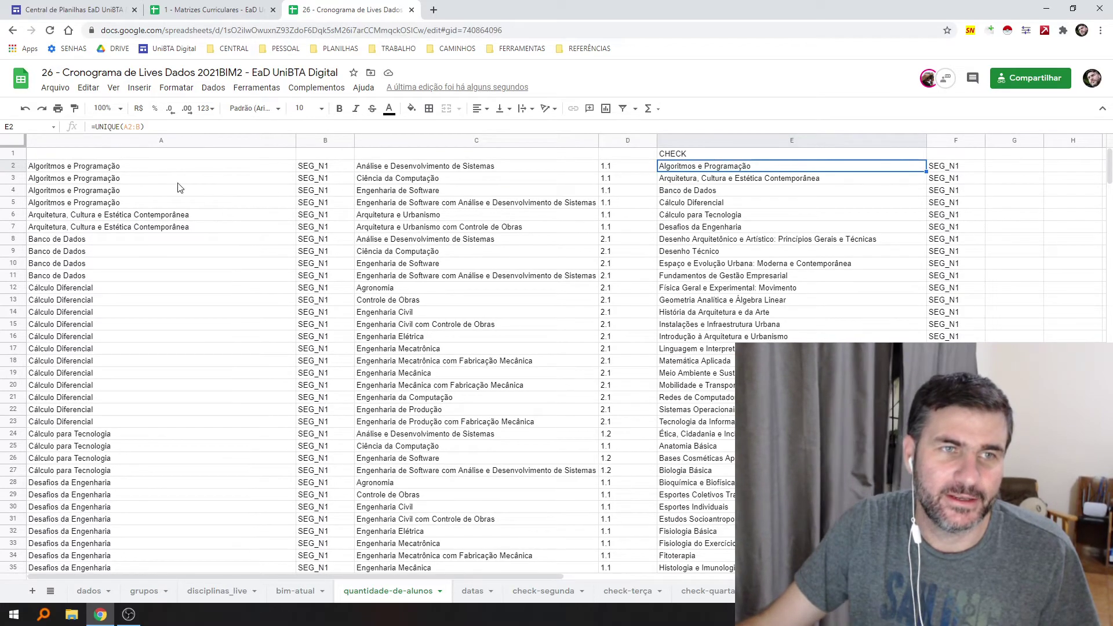
# Count the column A entries matching the discipline in E2 by entering =COUNTA(FILTER(A:A;A:A=E2)) in G2
pyautogui.click(160, 141)
pyautogui.click(1006, 169)
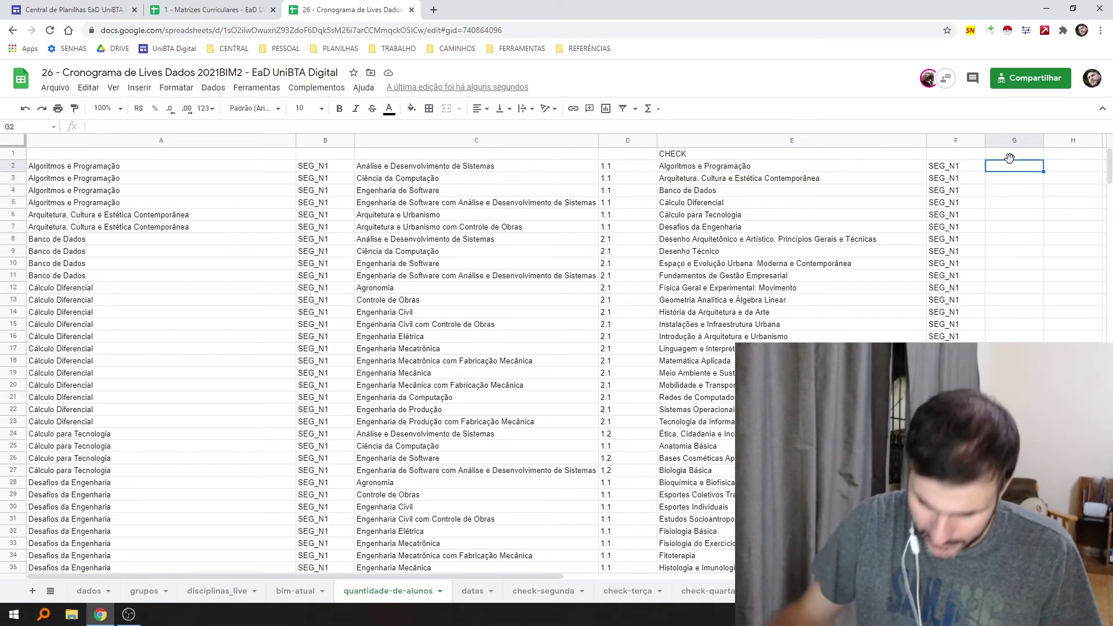
pyautogui.write('=COUNTA(')
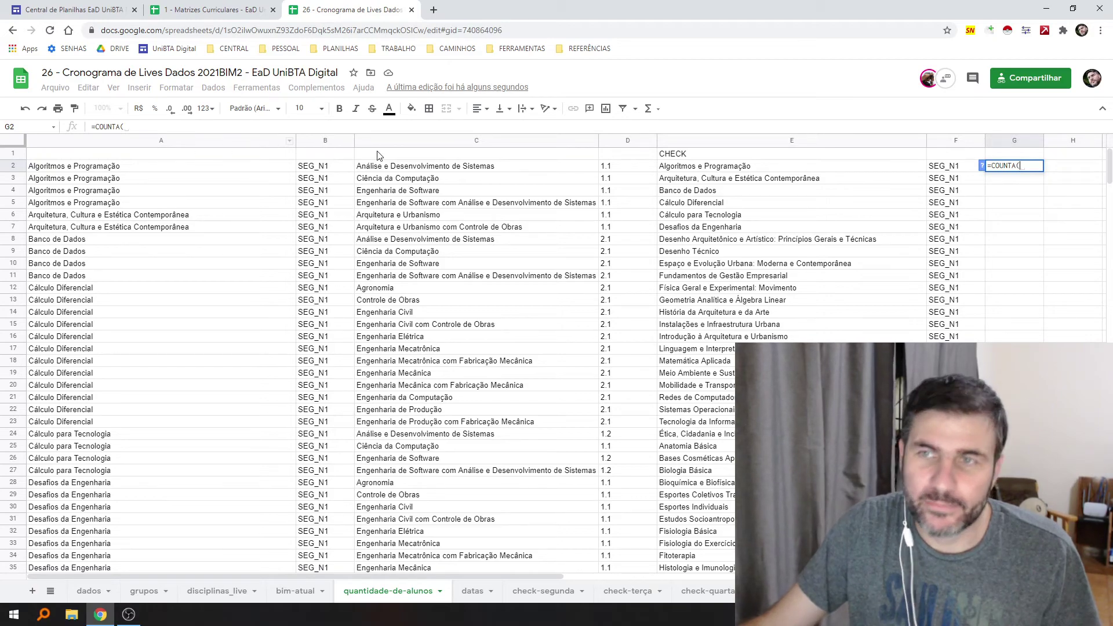
pyautogui.write('FILTER')
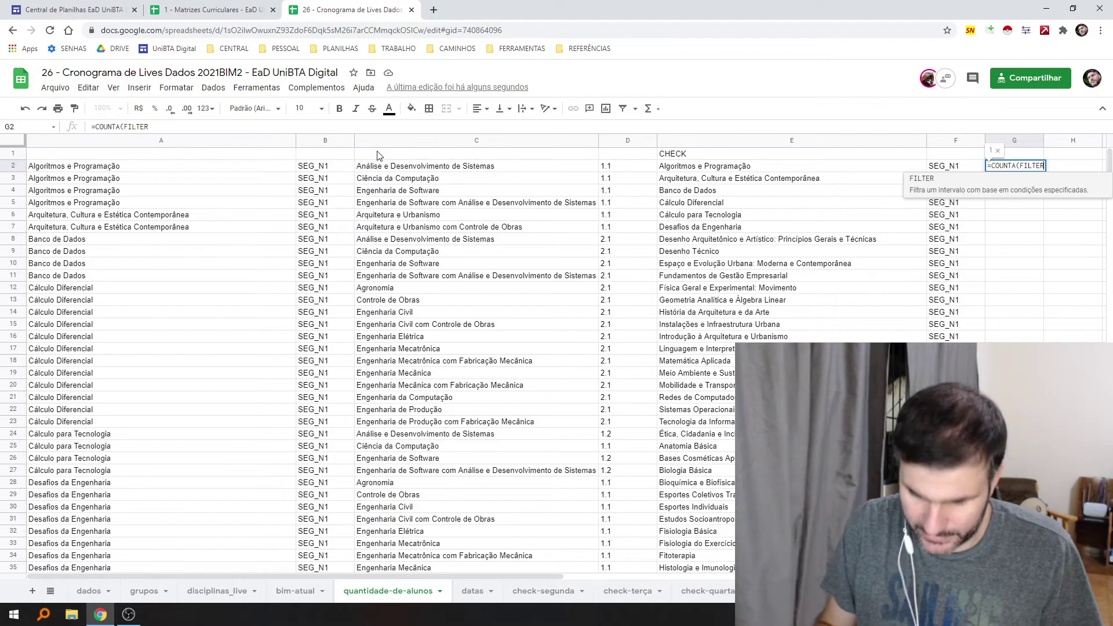
pyautogui.write('(')
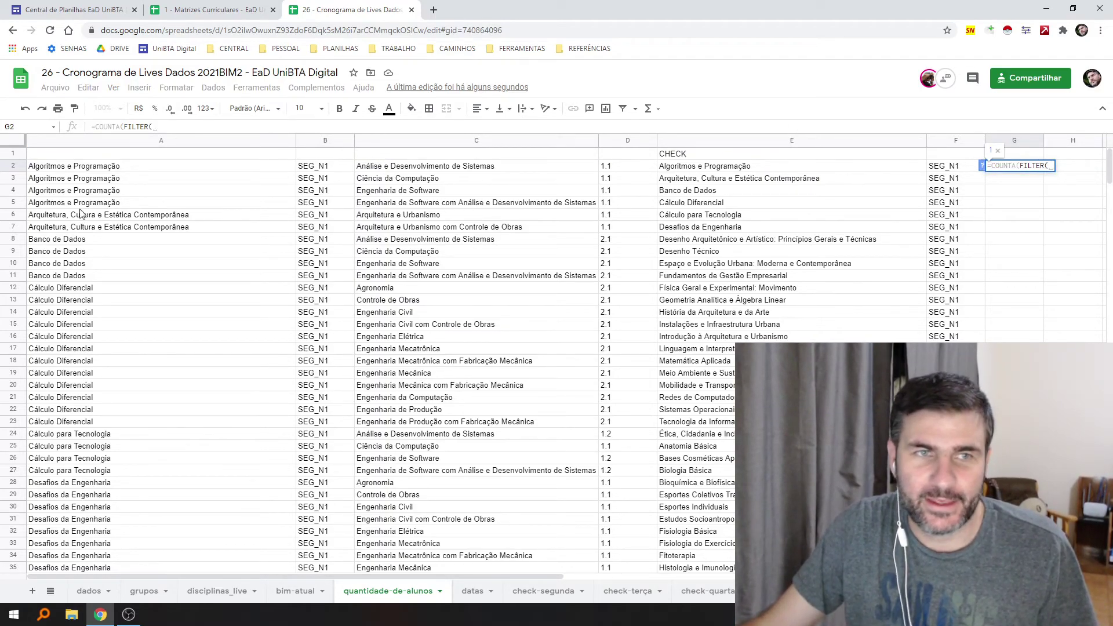
pyautogui.click(117, 145)
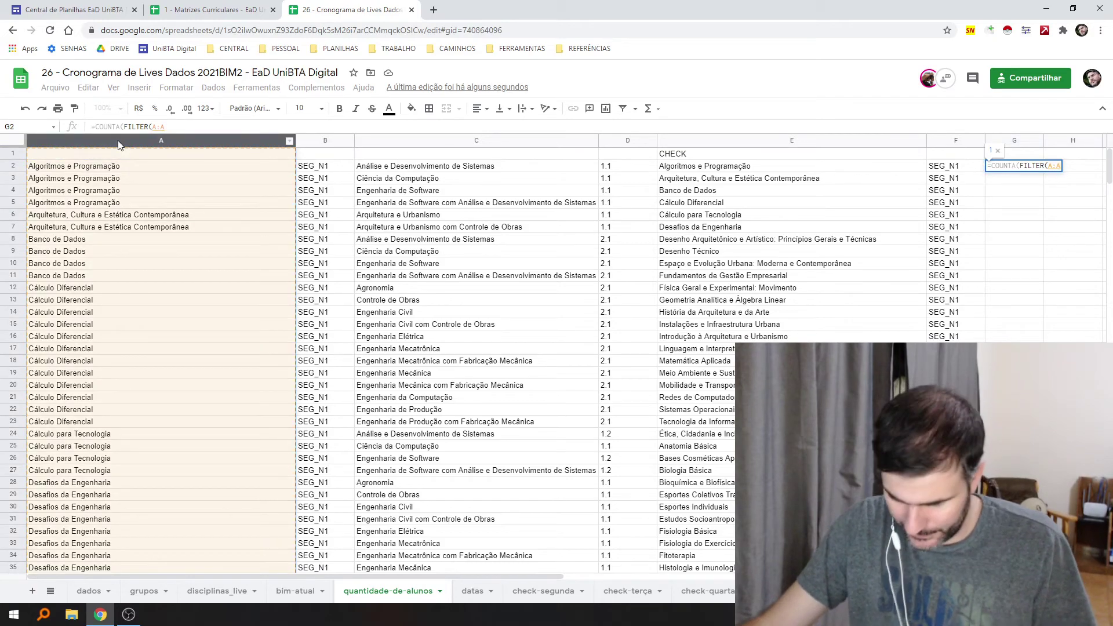
pyautogui.write(';')
pyautogui.click(118, 145)
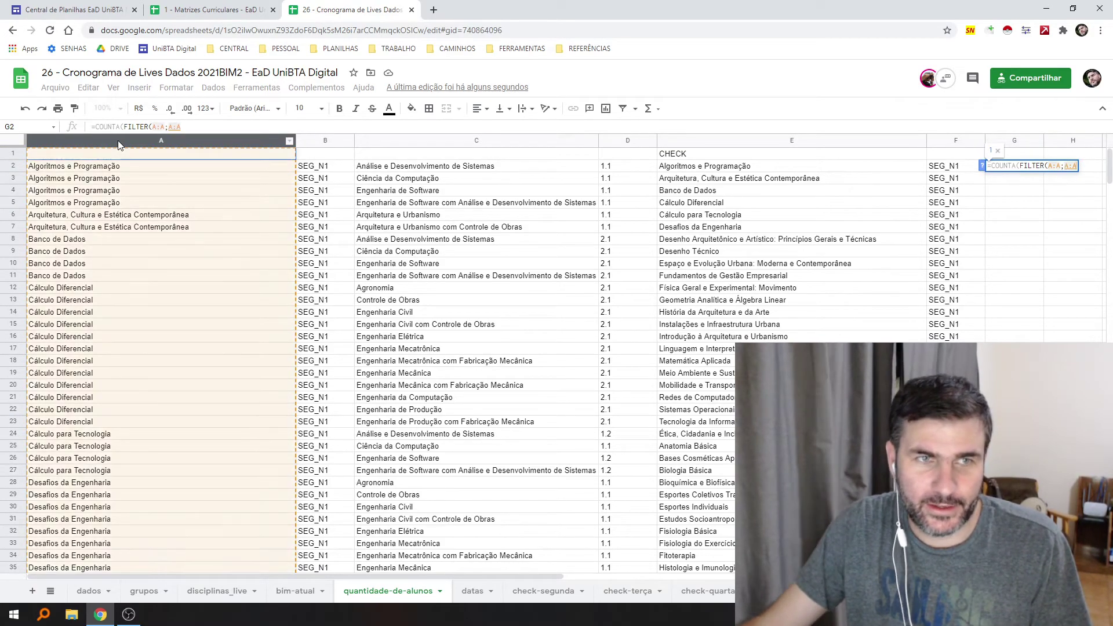
pyautogui.write('=')
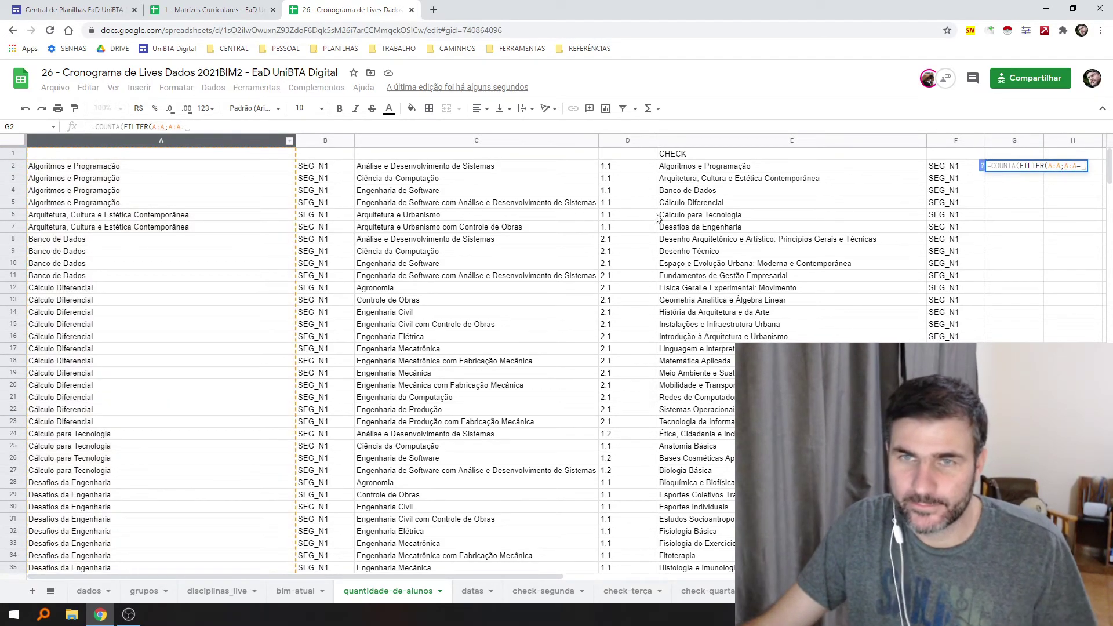
pyautogui.click(684, 168)
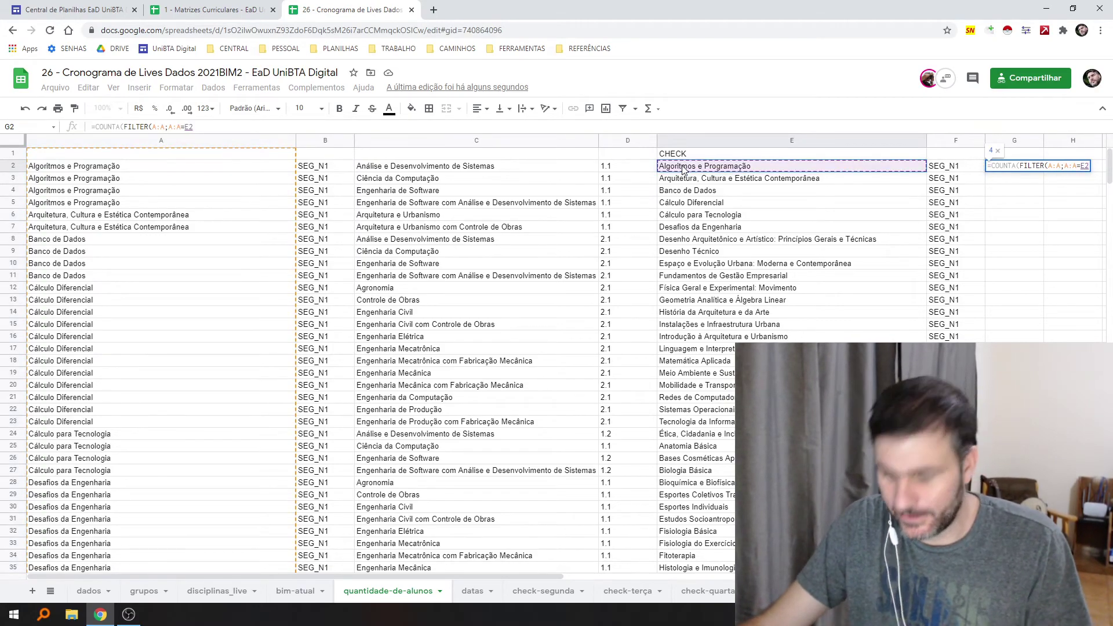
pyautogui.press('Return')
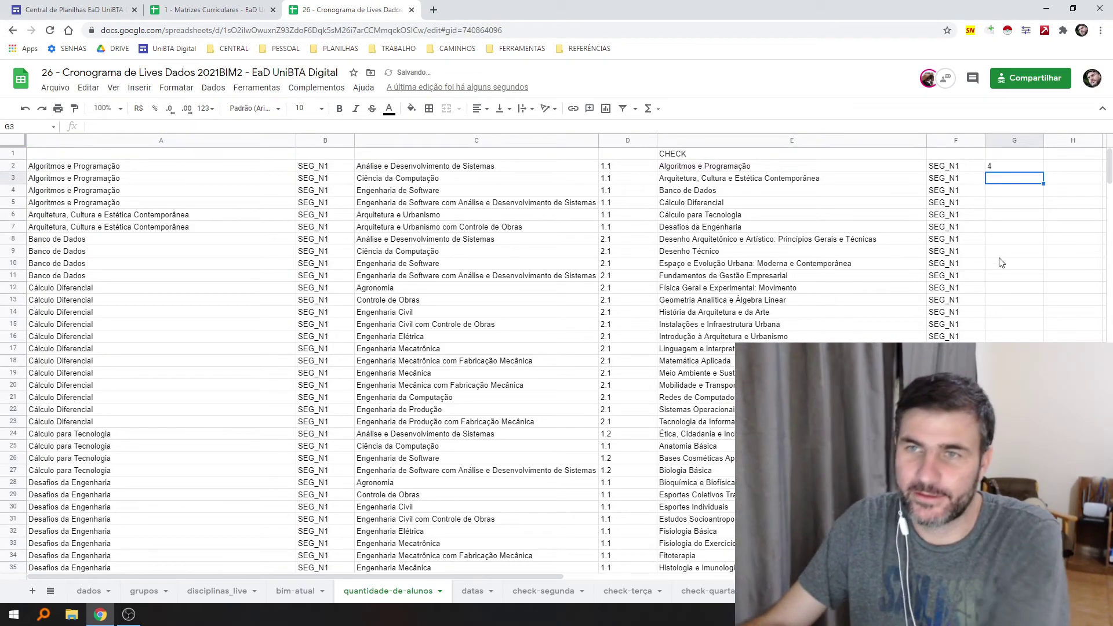
pyautogui.click(1019, 168)
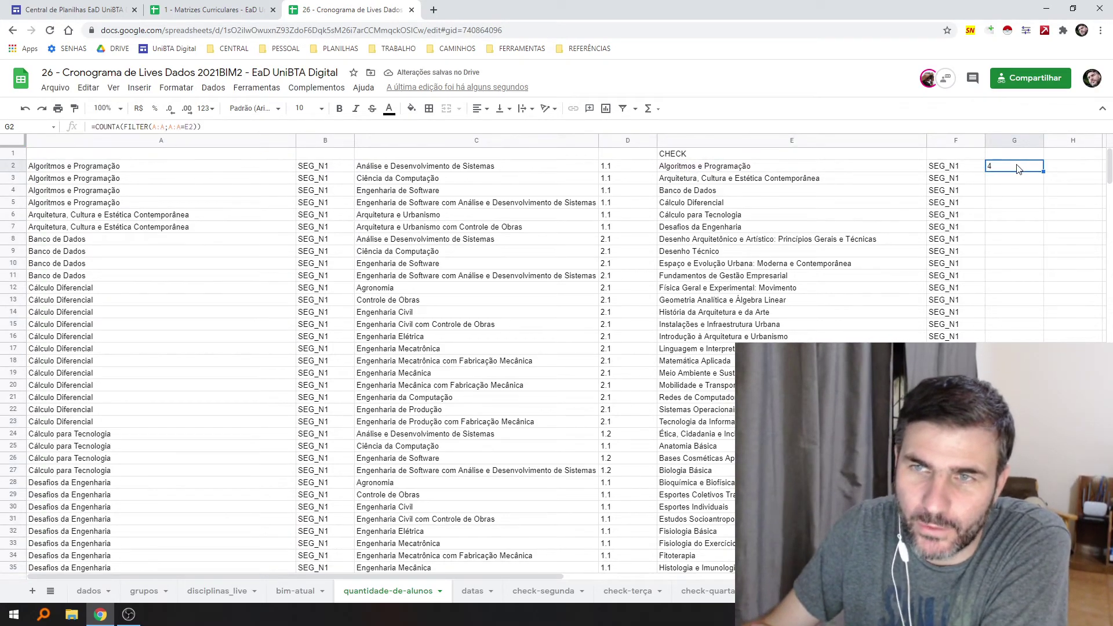
pyautogui.click(768, 168)
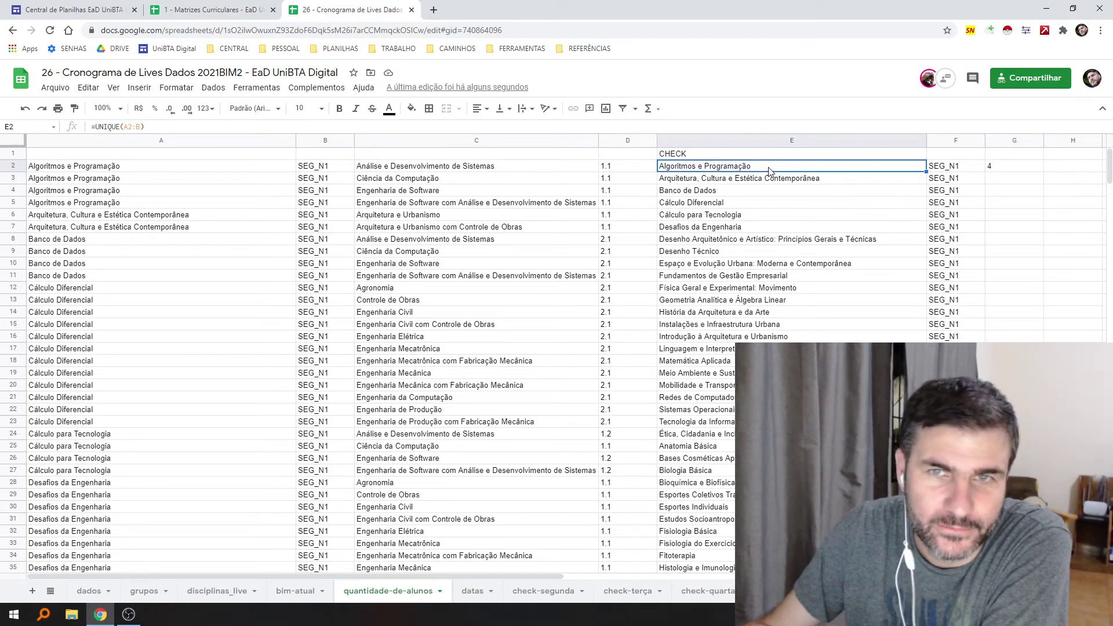
pyautogui.doubleClick(1023, 167)
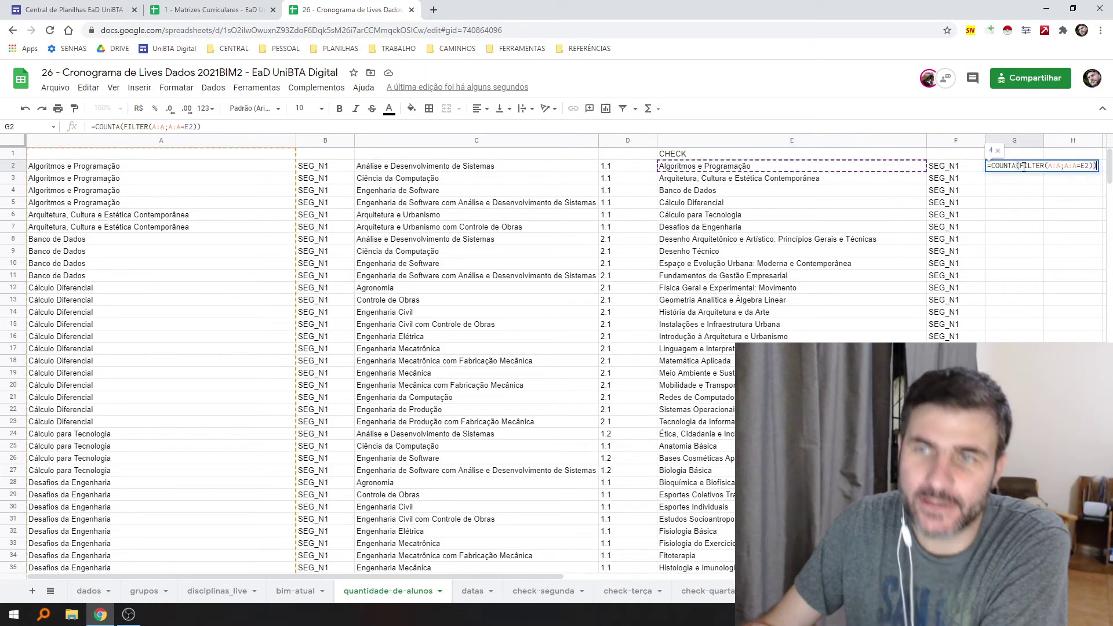
pyautogui.doubleClick(1070, 166)
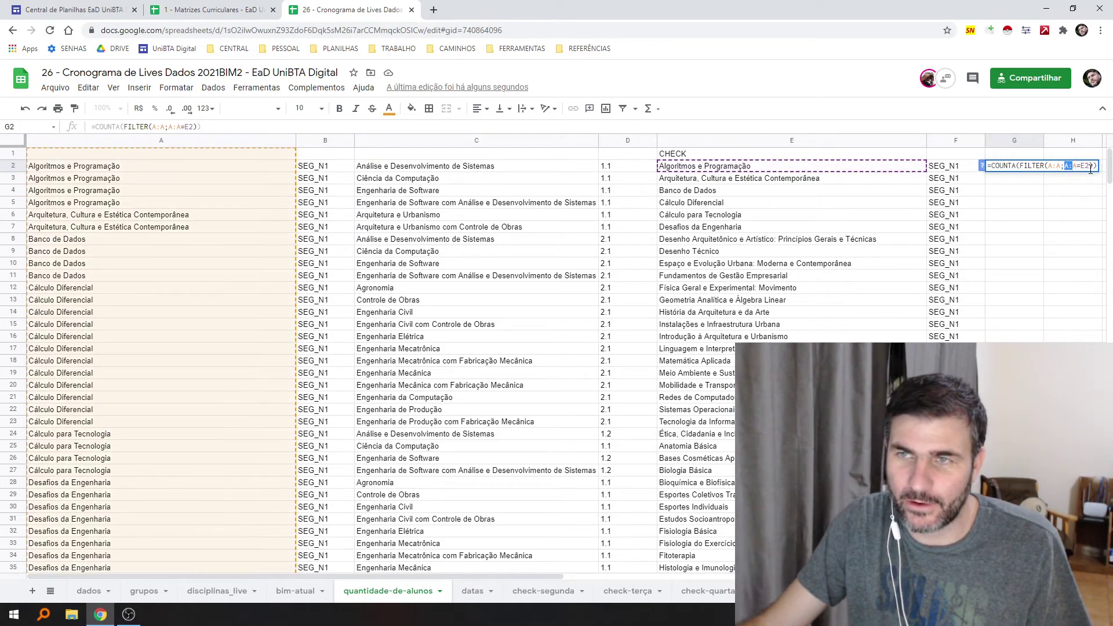
pyautogui.click(1091, 168)
pyautogui.write(';')
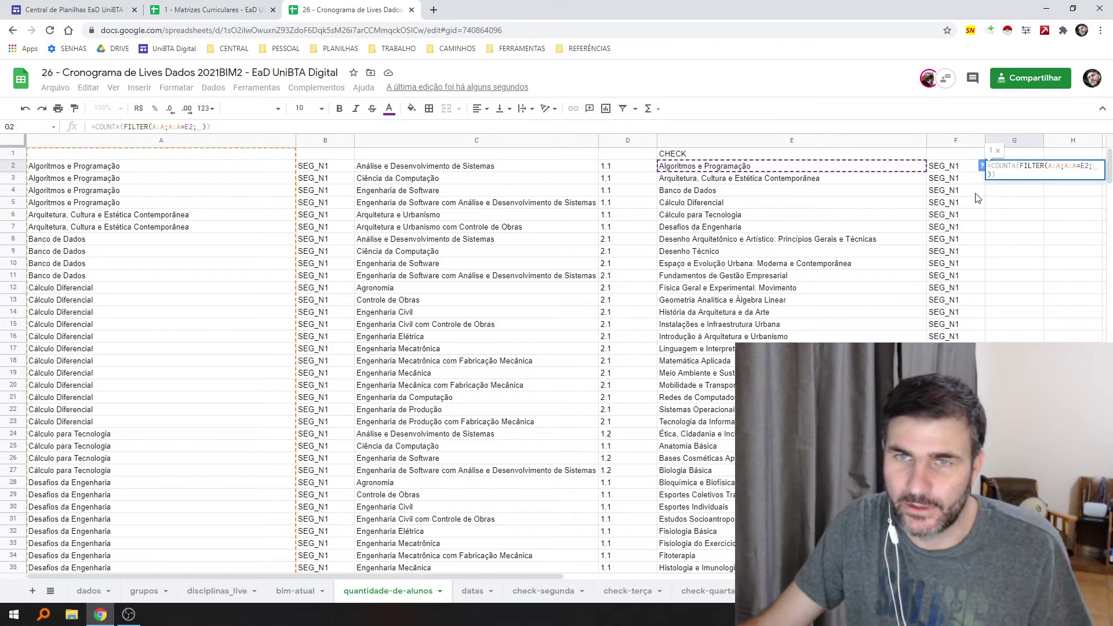
pyautogui.click(947, 140)
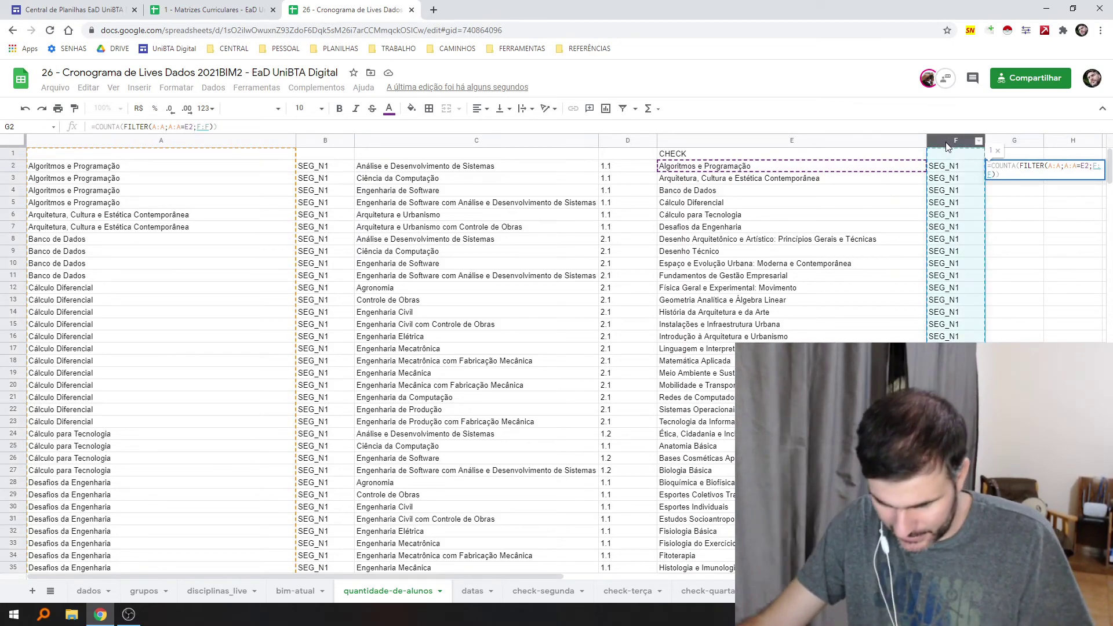
pyautogui.write('=')
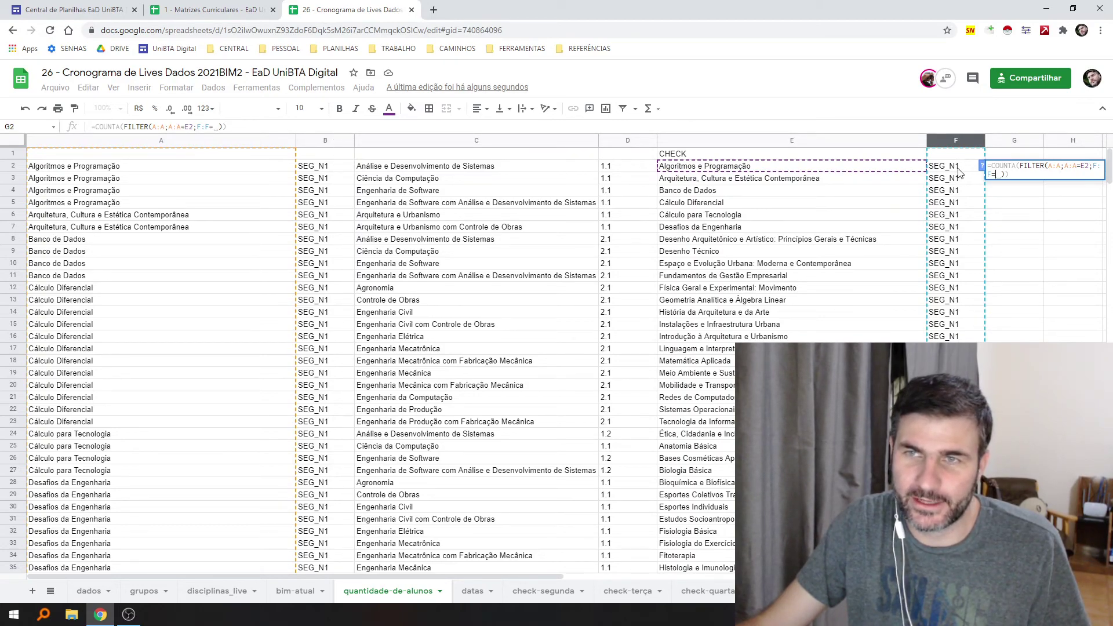
pyautogui.press('BackSpace')
pyautogui.press('BackSpace')
pyautogui.press('BackSpace')
pyautogui.press('BackSpace')
pyautogui.press('BackSpace')
pyautogui.press('BackSpace')
pyautogui.press('BackSpace')
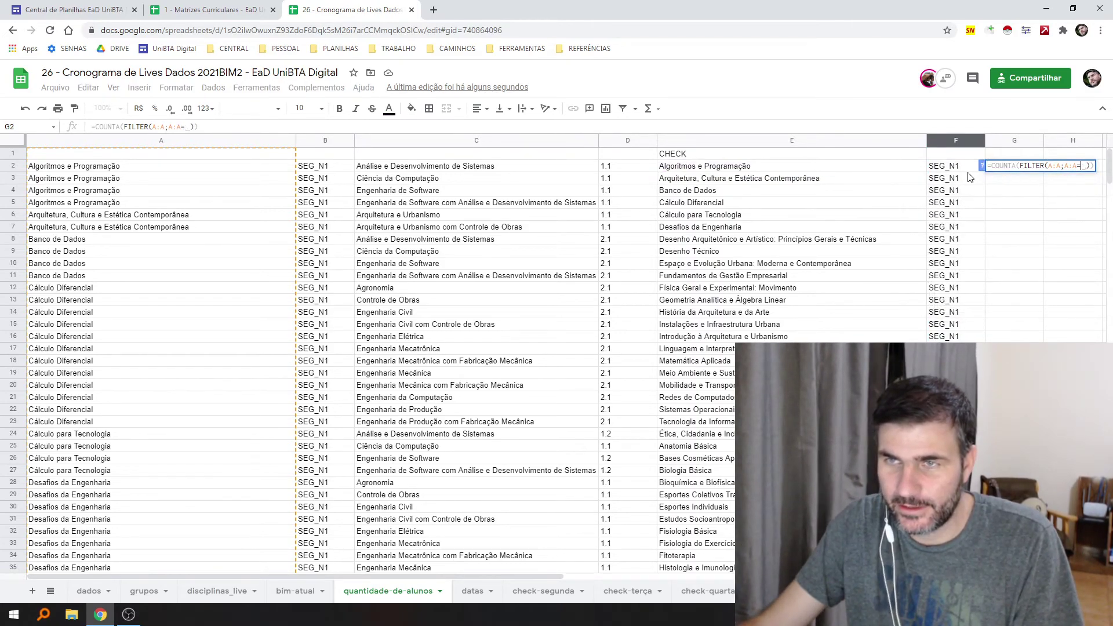
pyautogui.press('BackSpace')
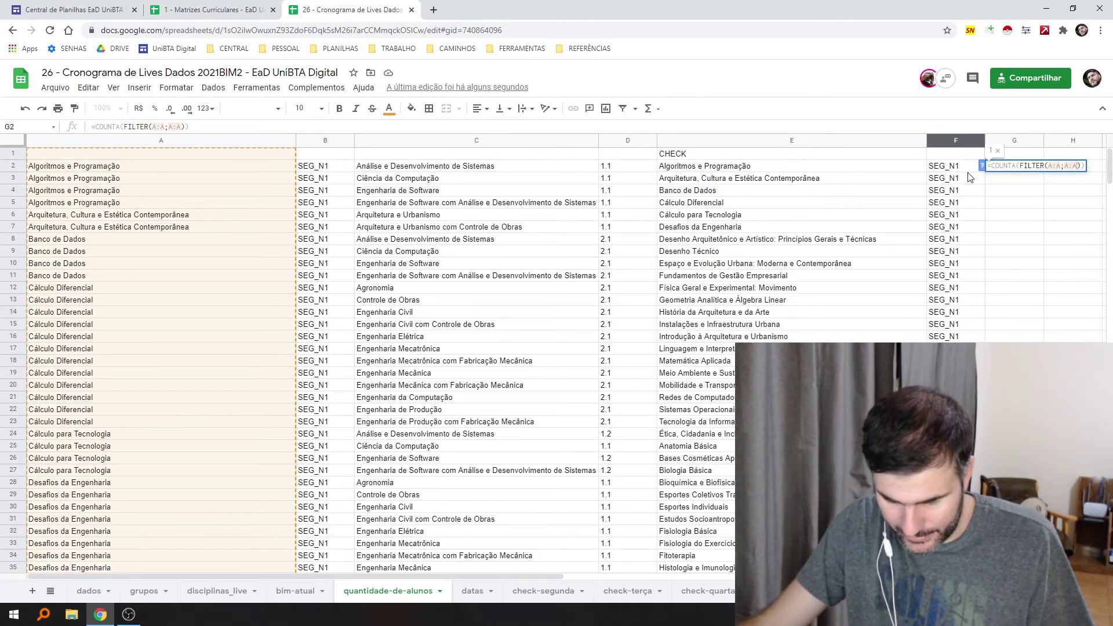
pyautogui.write('=E2')
pyautogui.press('Return')
# Add the group condition B:B=F2 to the FILTER in G2 and fill the count formula down the unique list
pyautogui.click(1006, 168)
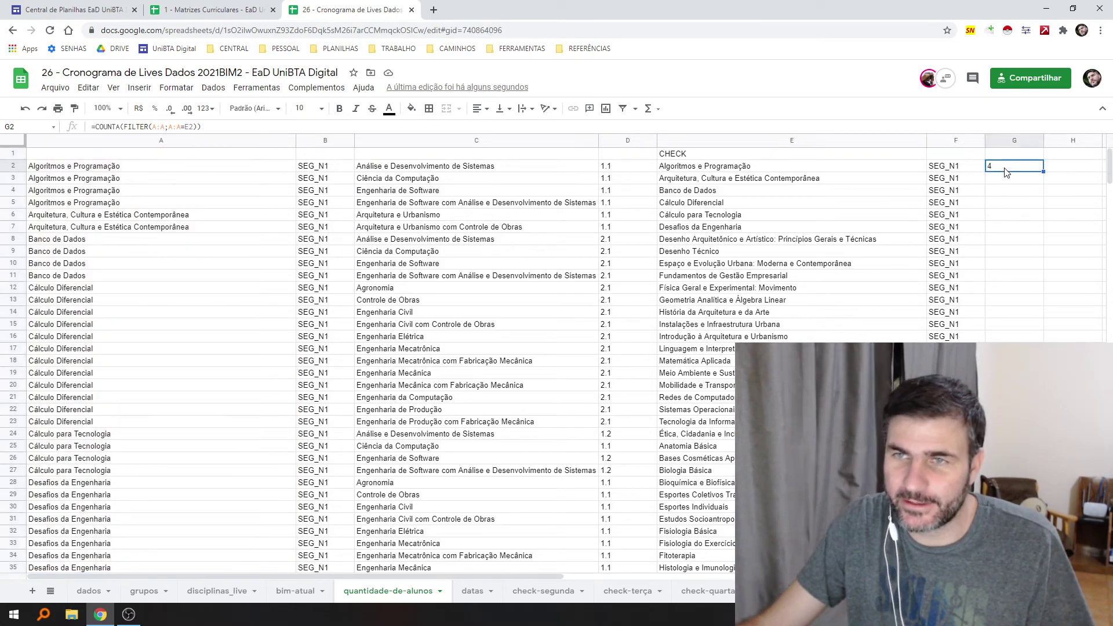
pyautogui.doubleClick(1006, 168)
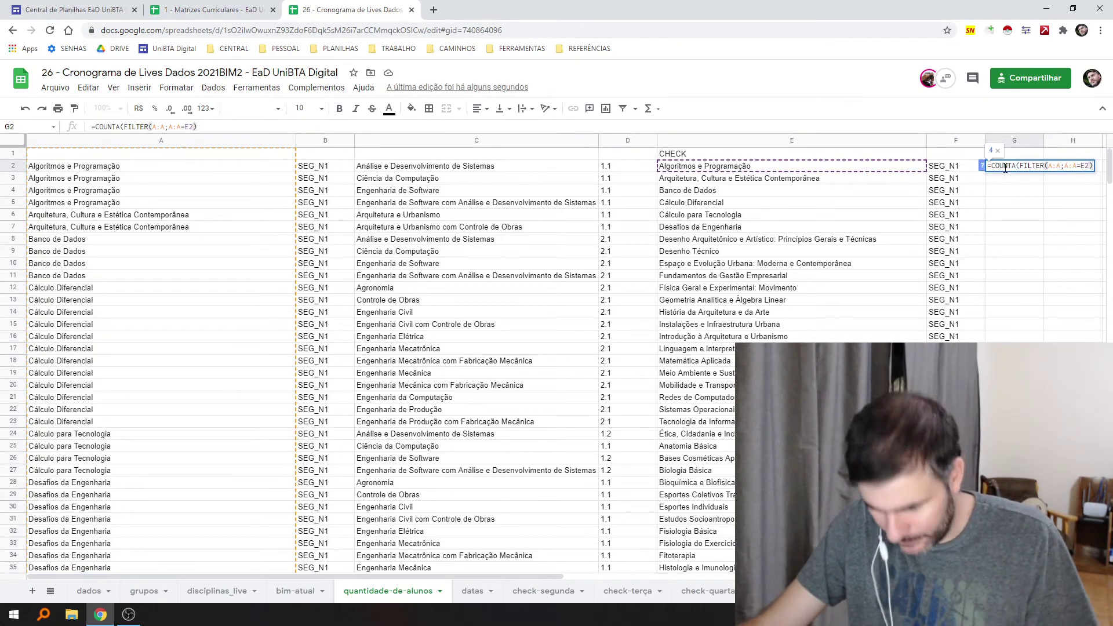
pyautogui.press('BackSpace')
pyautogui.press('BackSpace')
pyautogui.write(';')
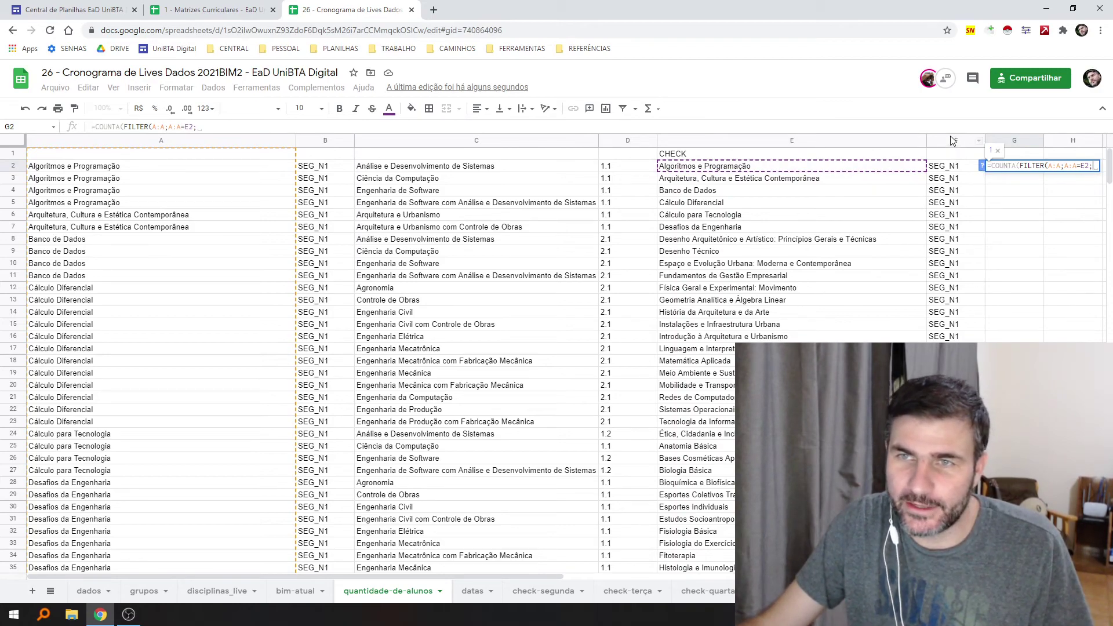
pyautogui.click(317, 141)
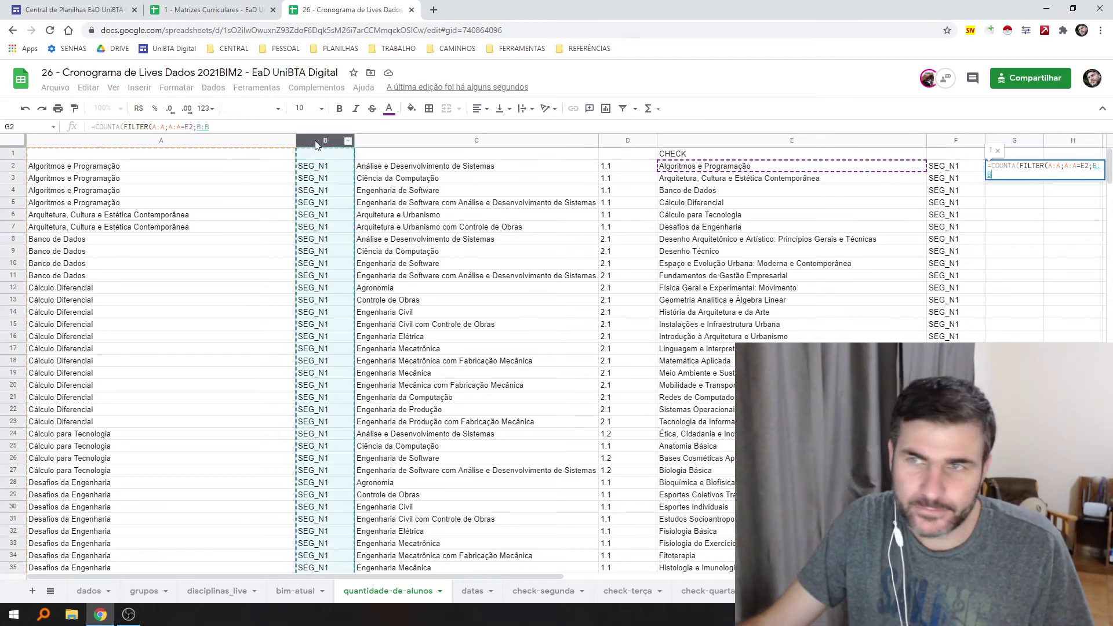
pyautogui.write('=')
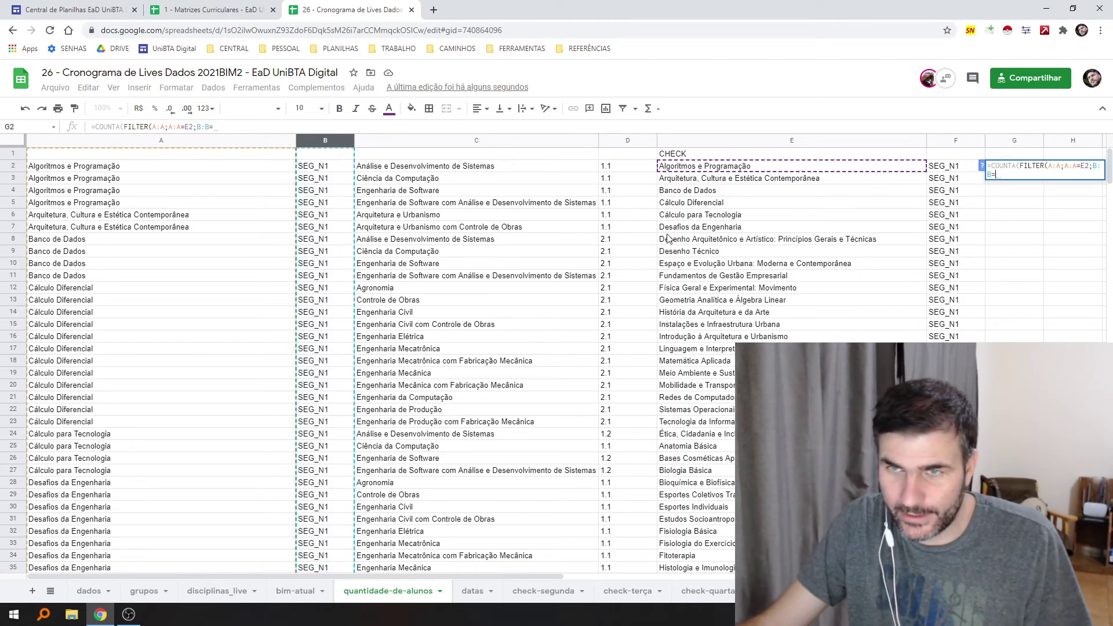
pyautogui.click(939, 170)
pyautogui.press('Return')
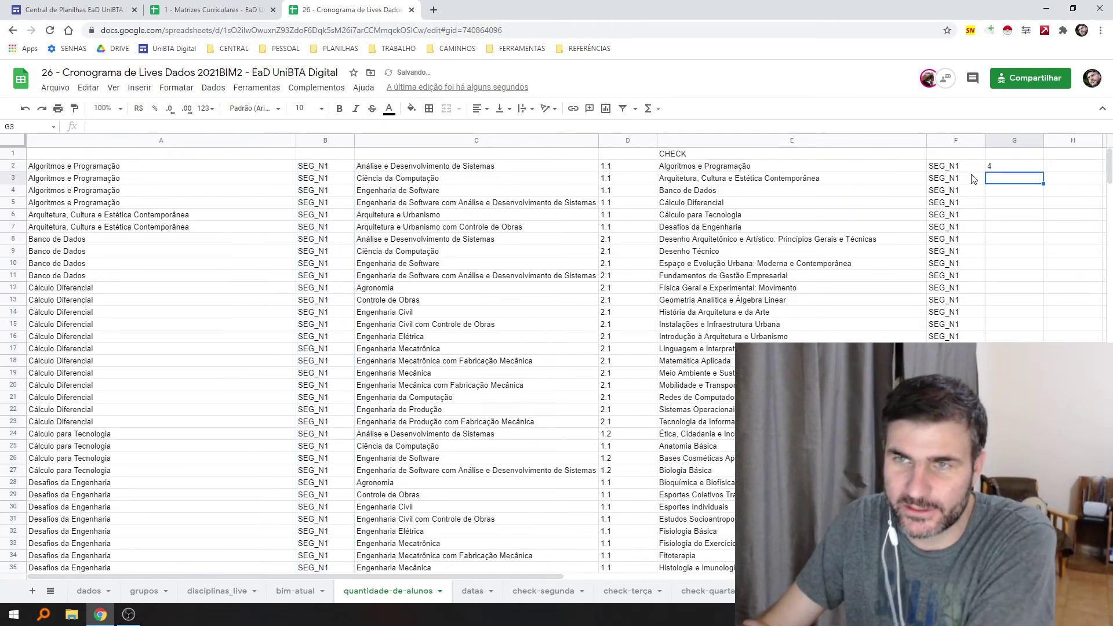
pyautogui.press('Up')
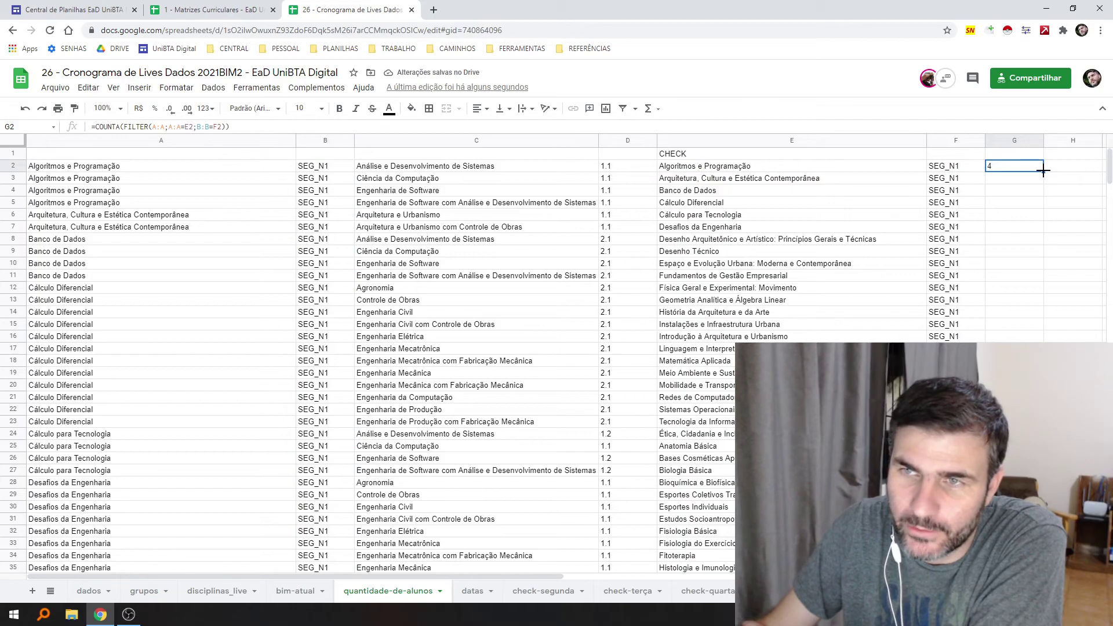
pyautogui.doubleClick(1044, 170)
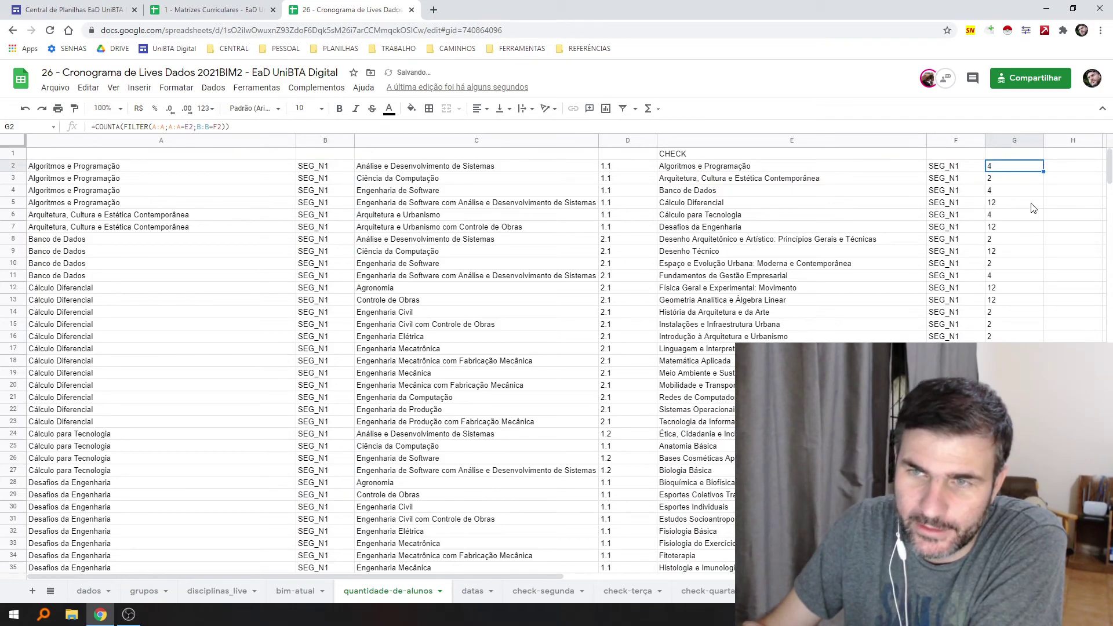
# Review the counts in G2:G69 and compare them with the QTD CURSOS column on the bim-atual sheet
pyautogui.scroll(-10, 1044, 174)
pyautogui.scroll(-2, 843, 336)
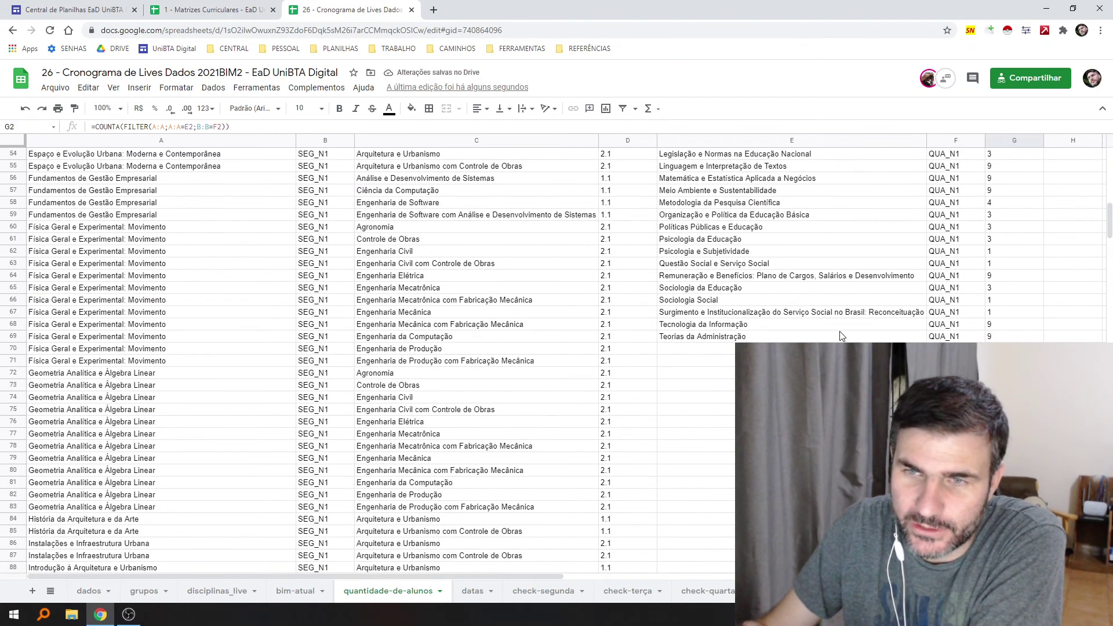
pyautogui.scroll(18, 992, 290)
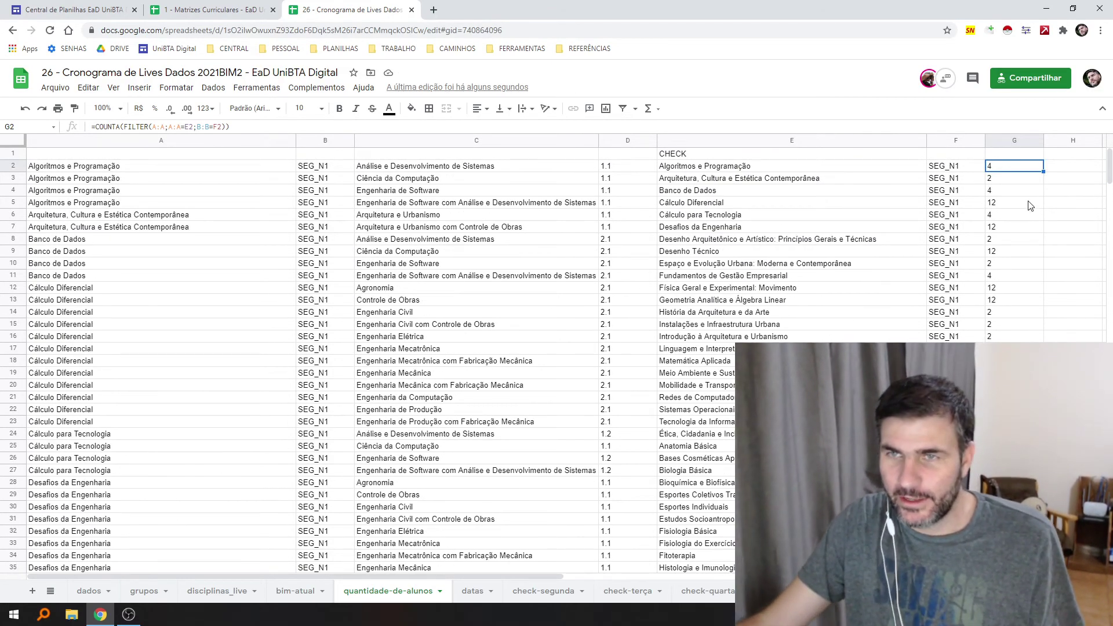
pyautogui.moveTo(1018, 170); pyautogui.dragTo(1015, 577)
pyautogui.moveTo(1015, 507); pyautogui.dragTo(1014, 434)
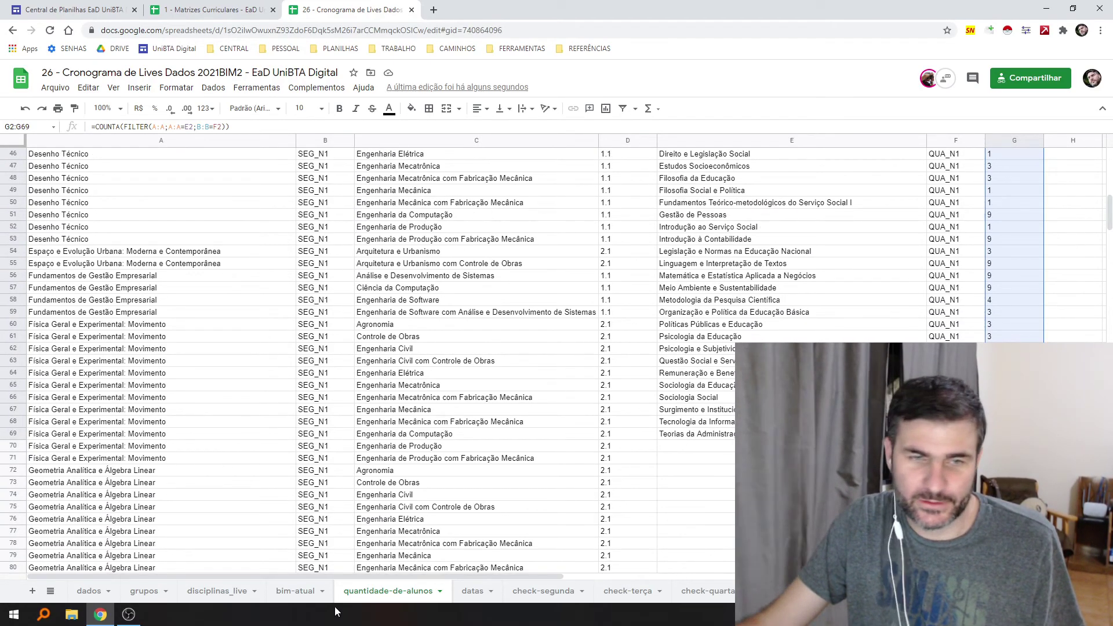
pyautogui.click(295, 591)
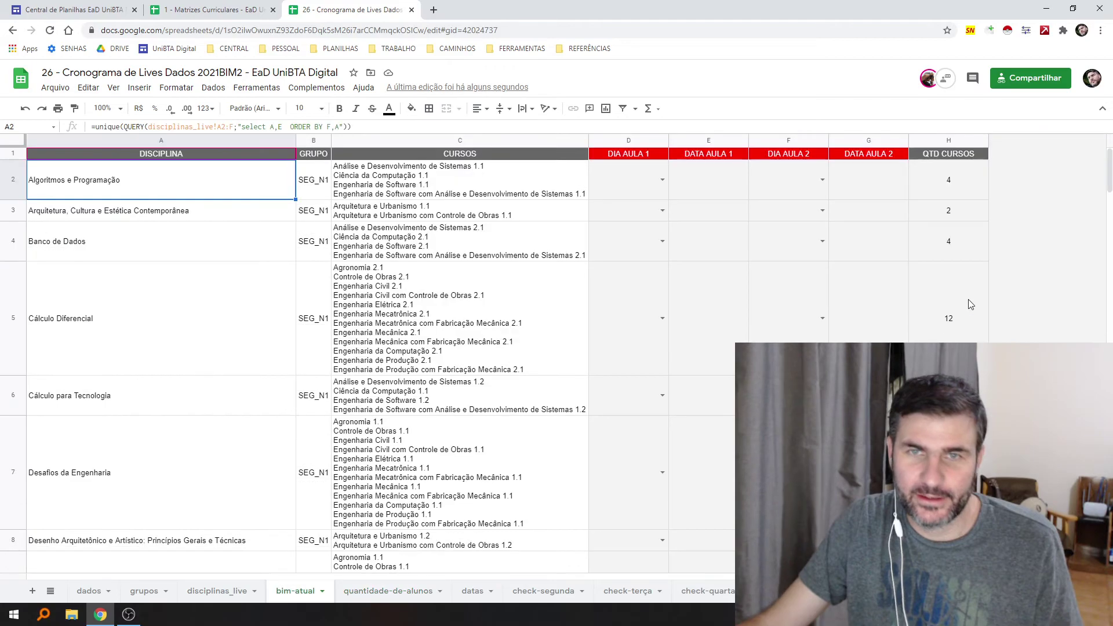
pyautogui.click(946, 141)
pyautogui.click(433, 592)
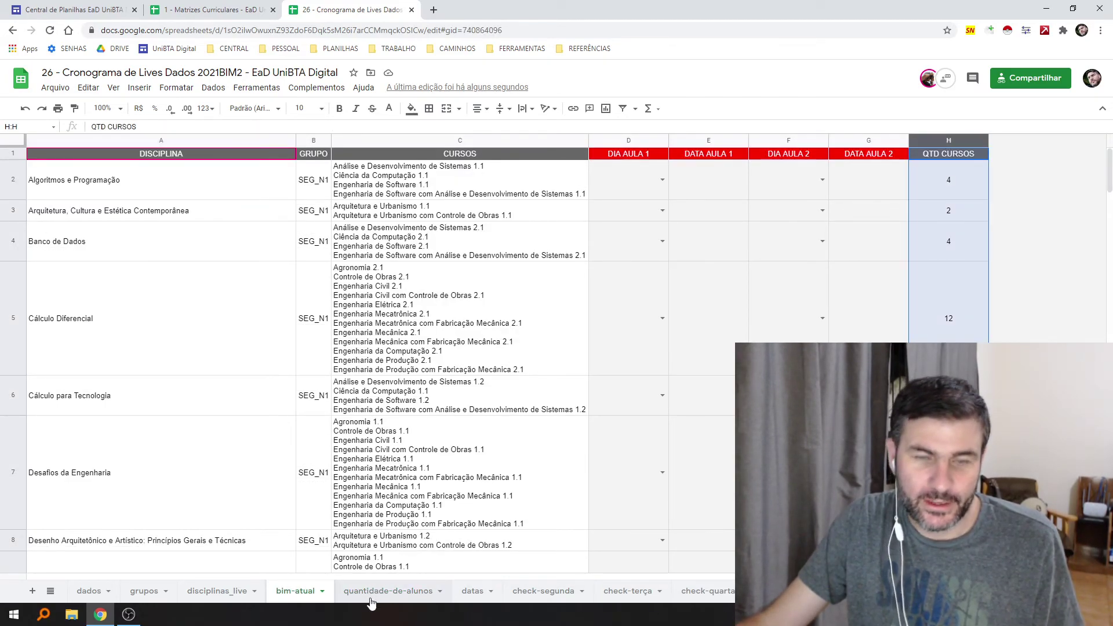
pyautogui.scroll(5, 1023, 255)
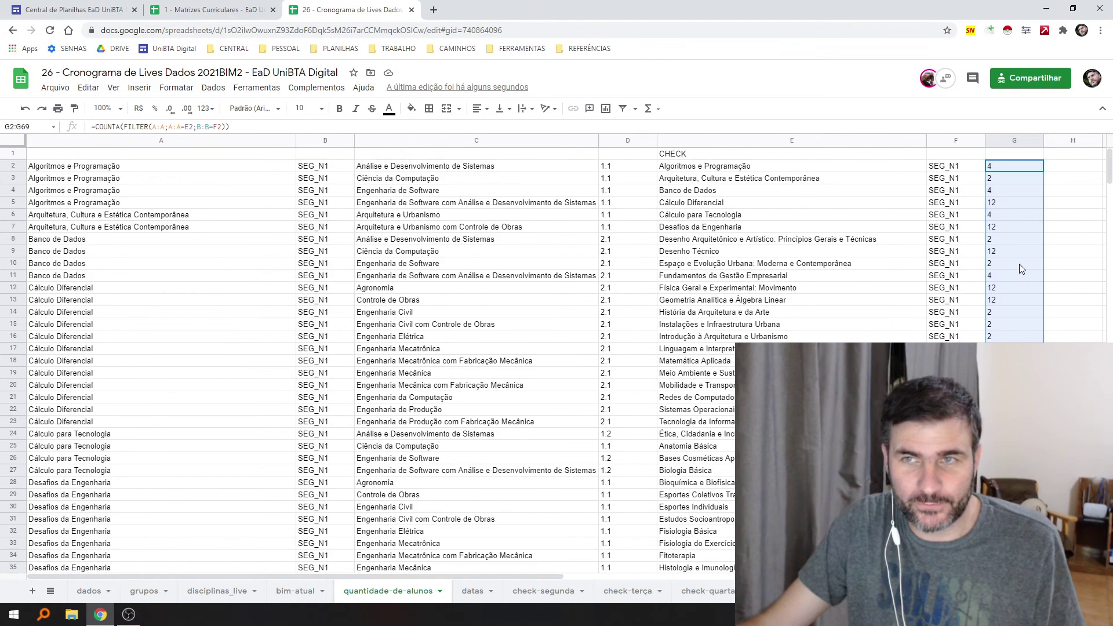
# Bring the bim-atual course counts in beside the calculated ones by entering ={'bim-atual'!H2:H} in H2 of quantidade-de-alunos
pyautogui.hscroll(5, 974, 238)
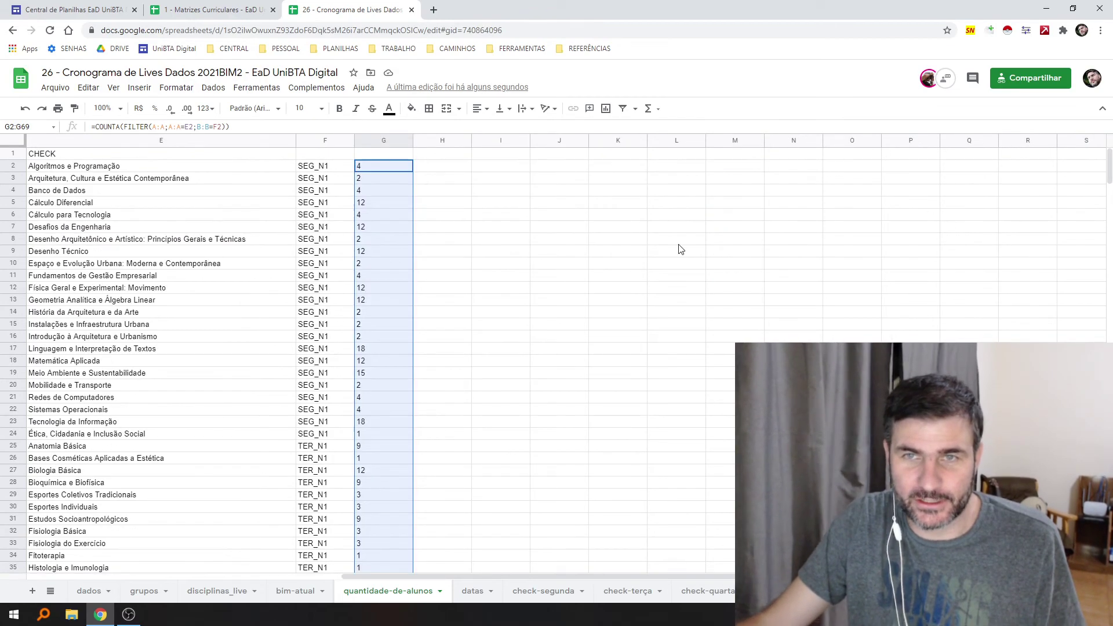
pyautogui.click(423, 168)
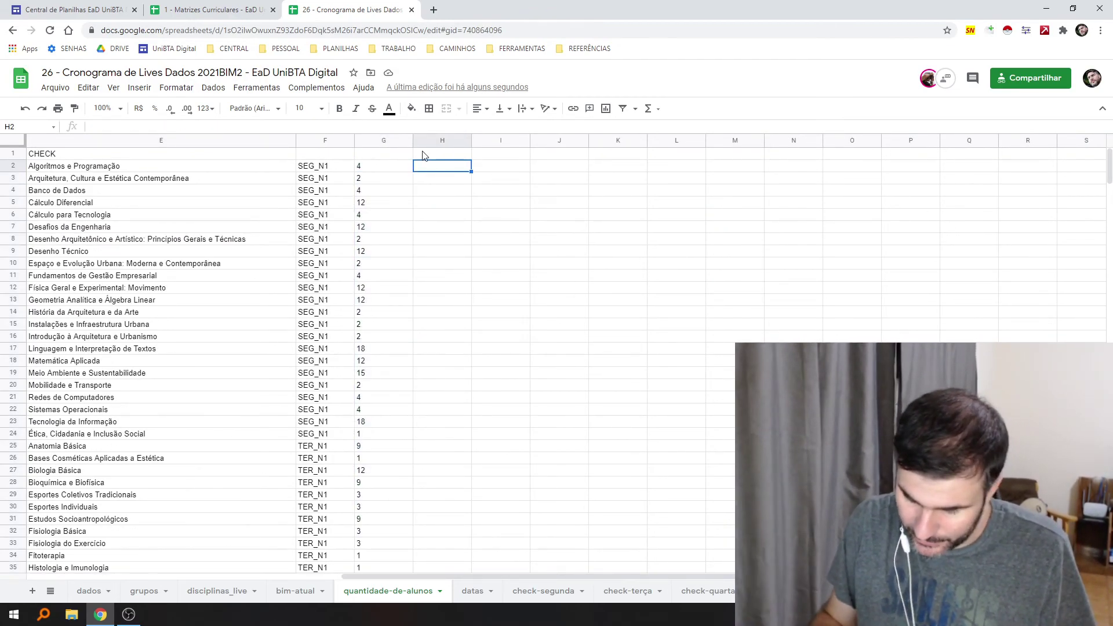
pyautogui.write('{')
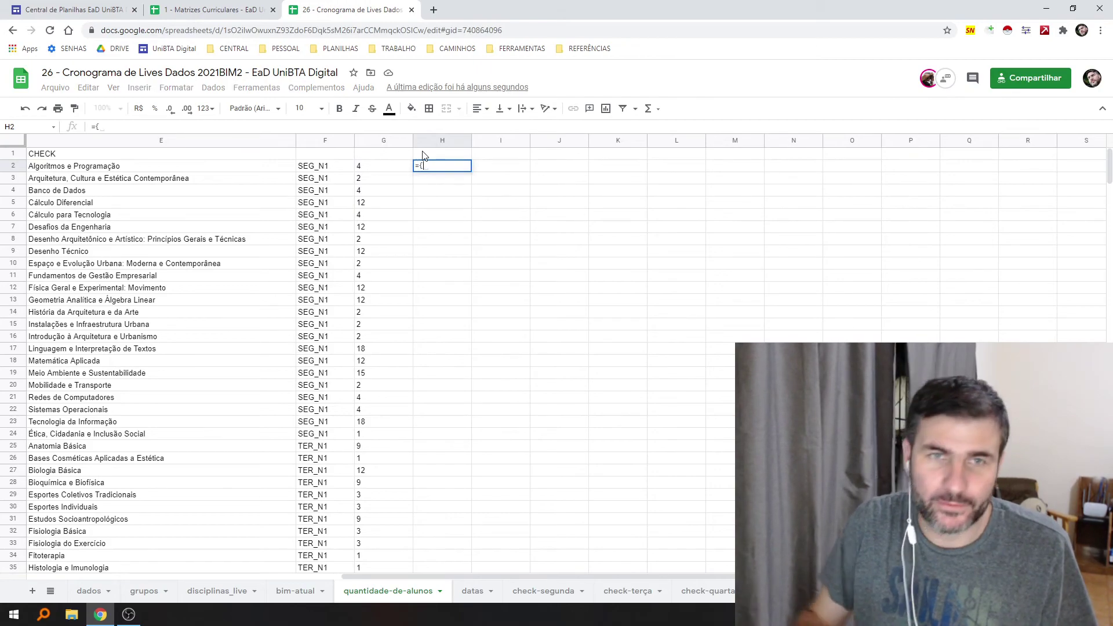
pyautogui.click(296, 591)
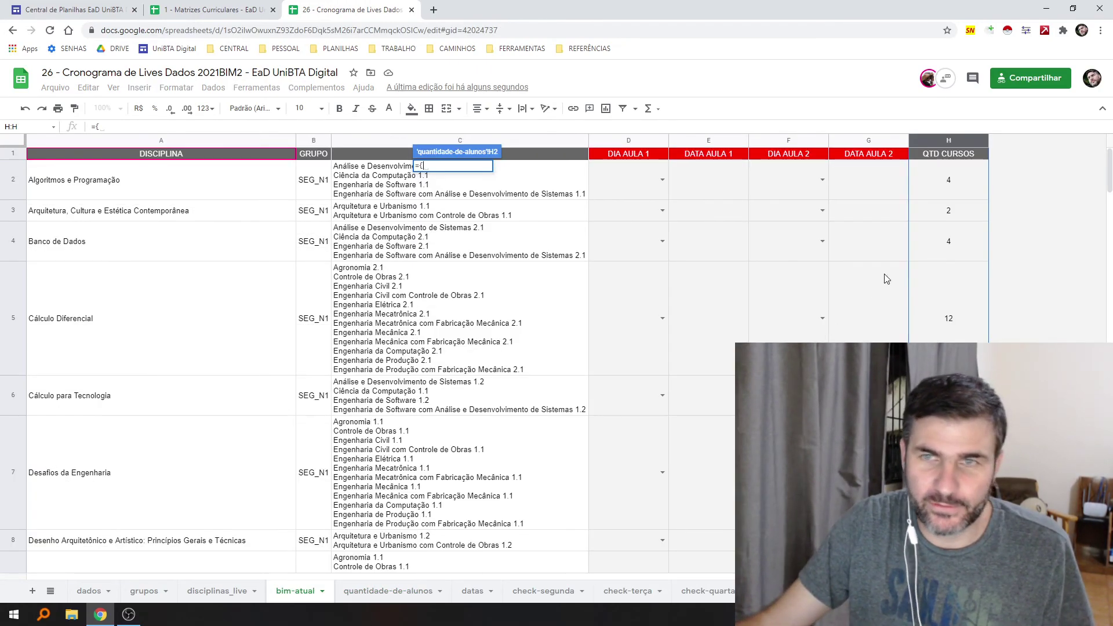
pyautogui.click(937, 142)
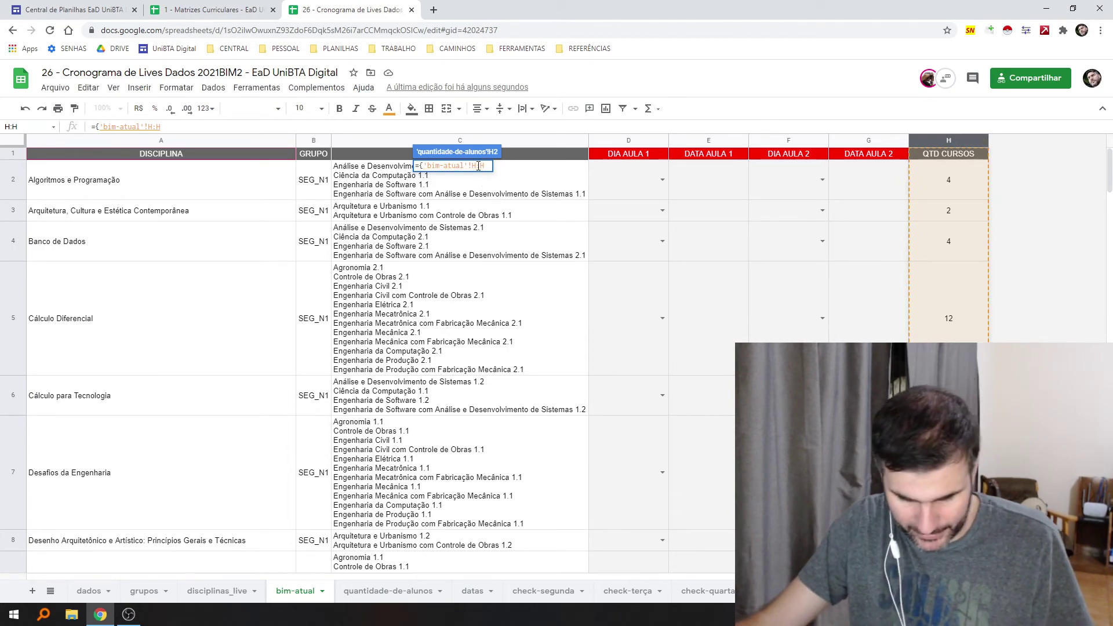
pyautogui.press('Return')
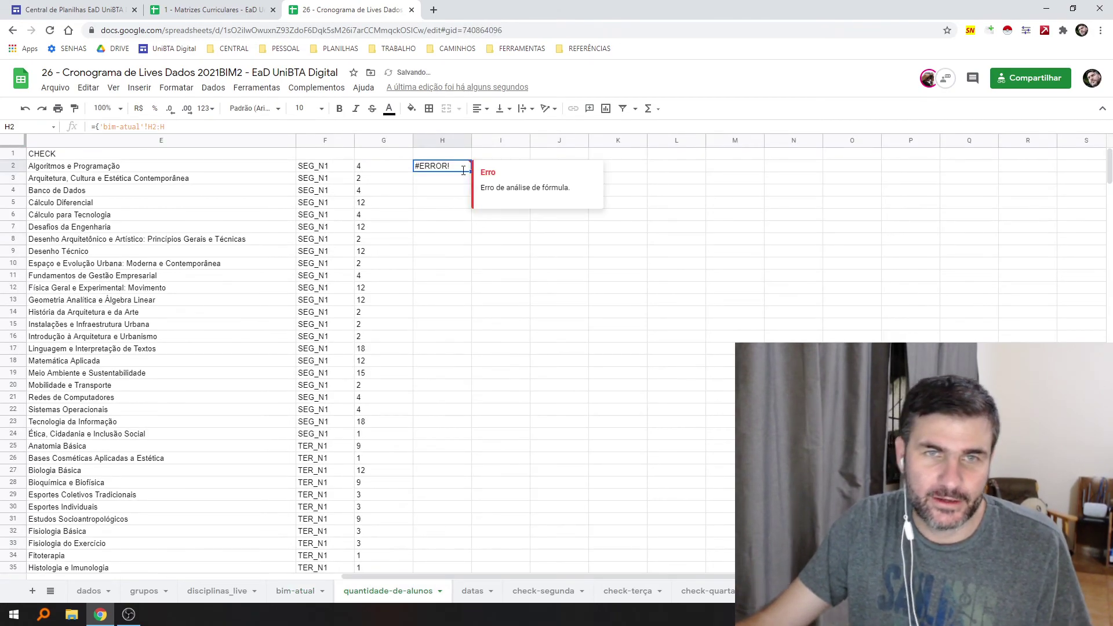
pyautogui.doubleClick(463, 169)
pyautogui.write('}')
pyautogui.press('Return')
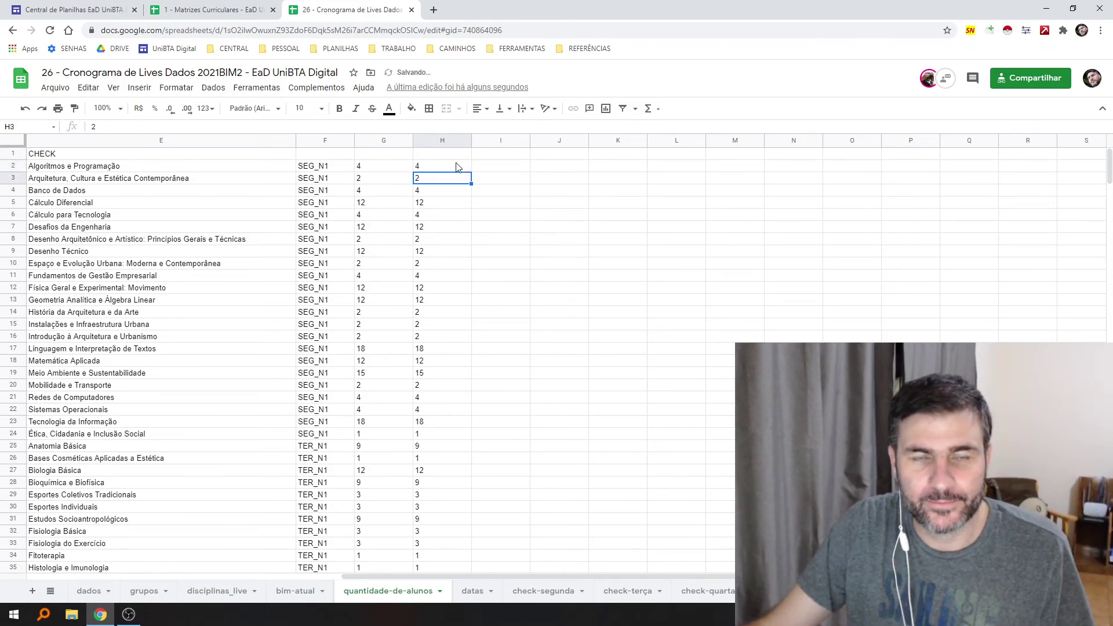
pyautogui.press('Up')
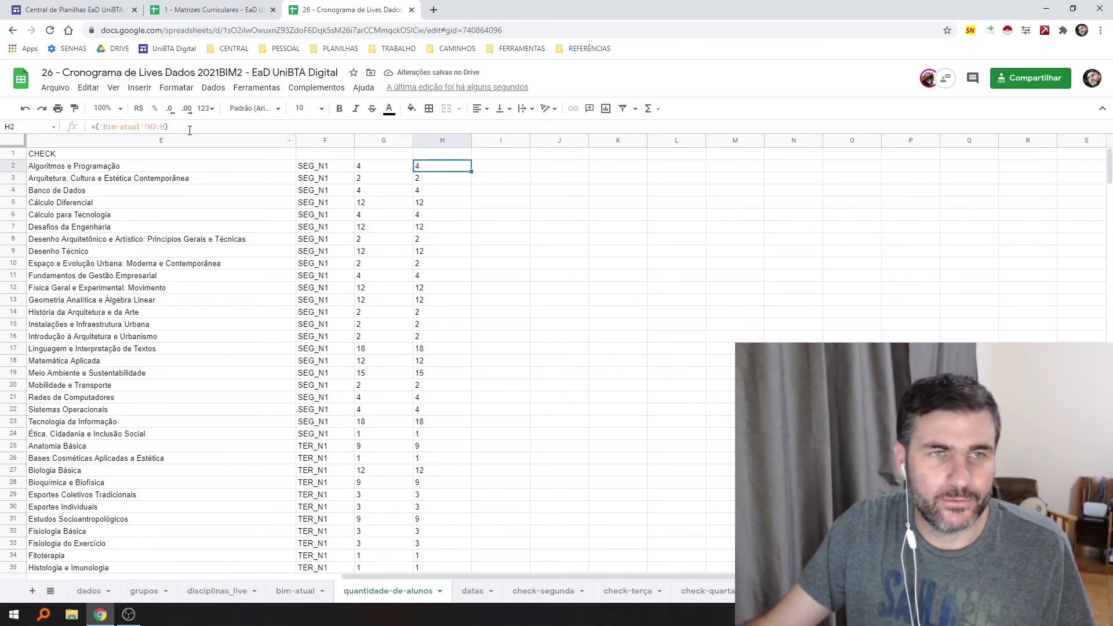
# Compare the calculated and bim-atual course counts by entering =IF(G2=H2;"OK";"ERRO") in I2
pyautogui.click(493, 168)
pyautogui.write('=')
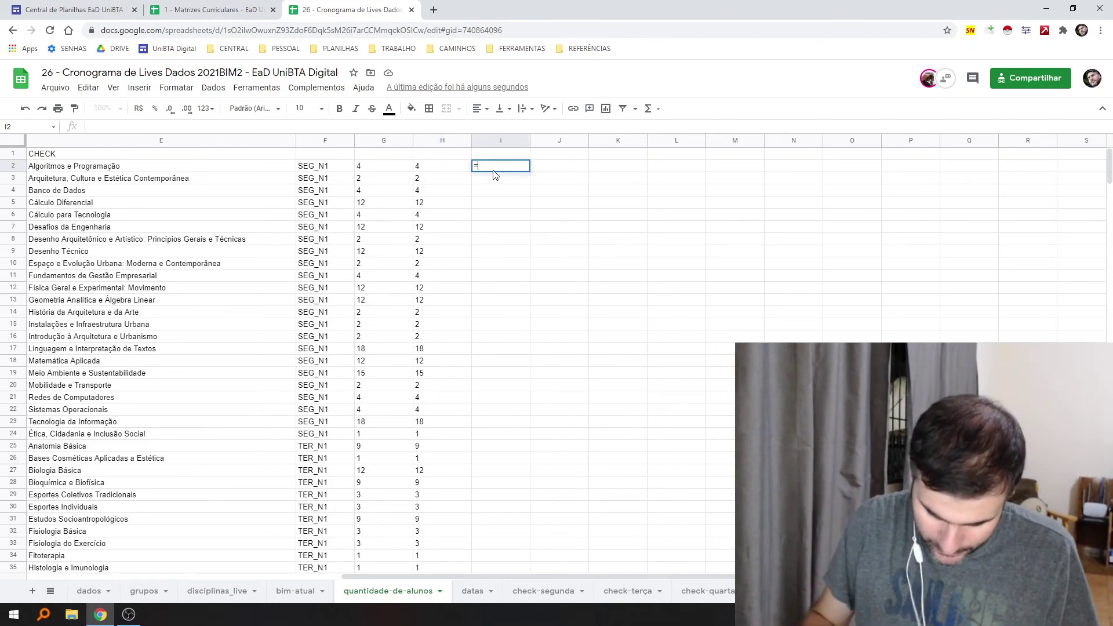
pyautogui.write('IF(')
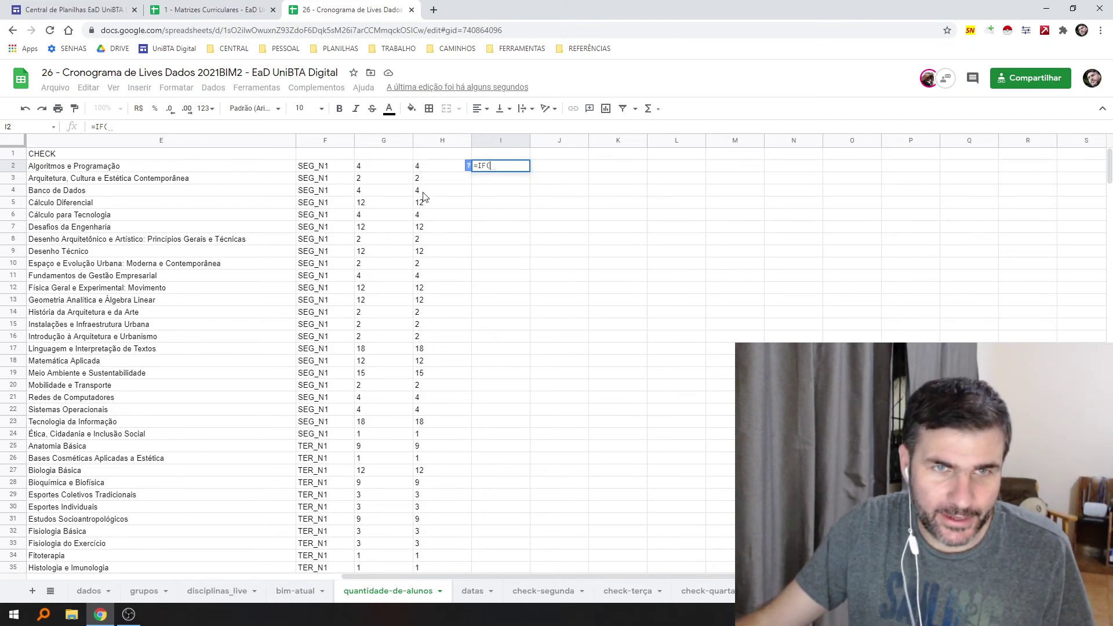
pyautogui.click(399, 169)
pyautogui.write('=')
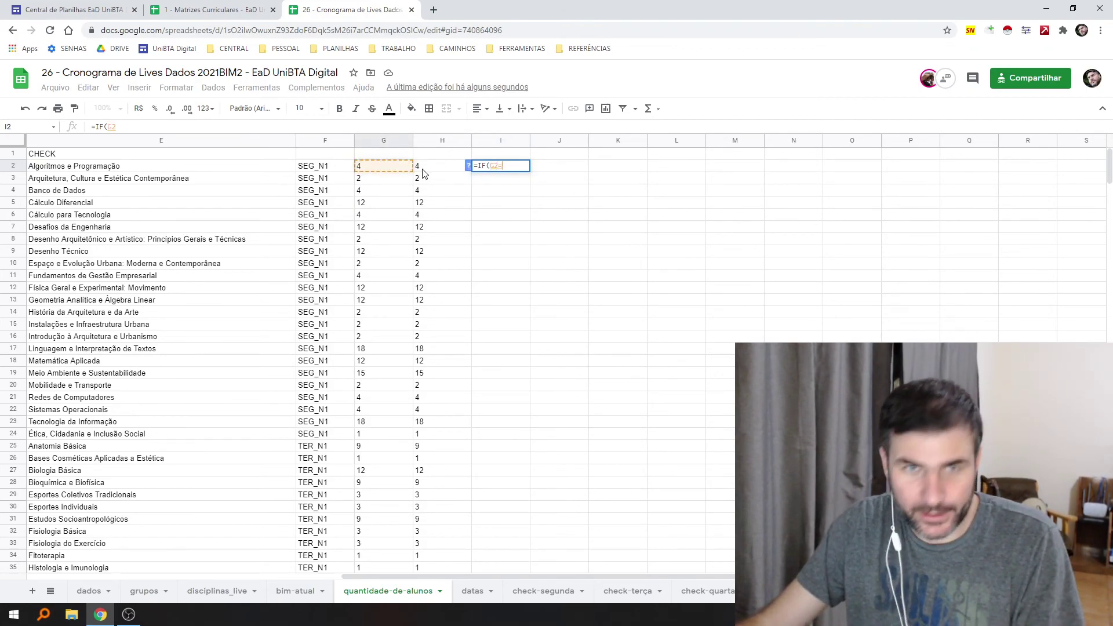
pyautogui.click(432, 170)
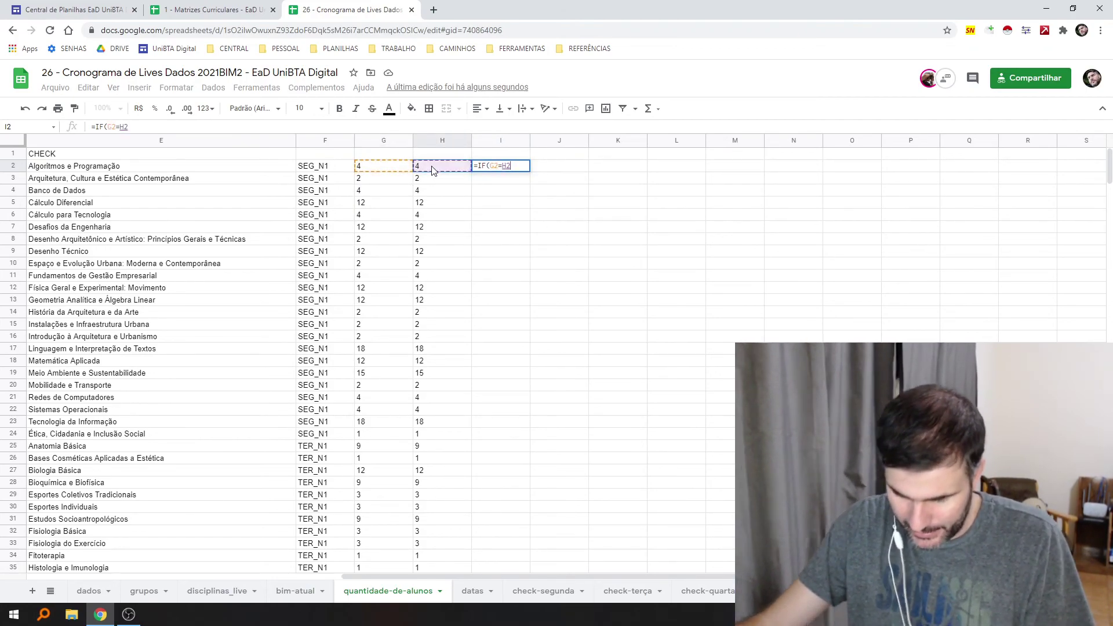
pyautogui.write(';""')
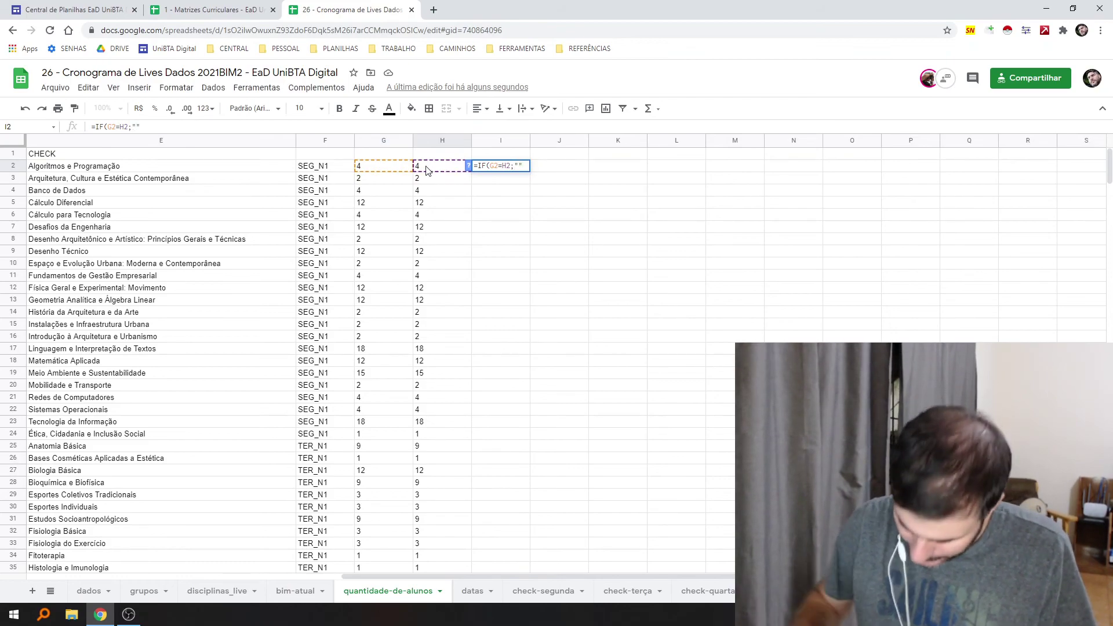
pyautogui.write('OK')
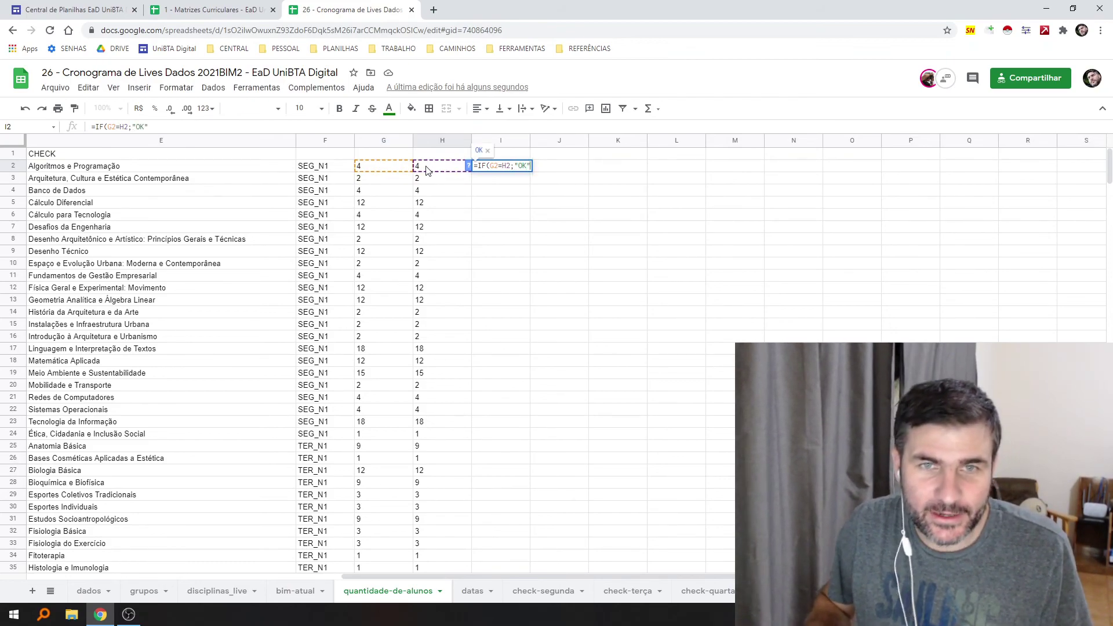
pyautogui.write(';""')
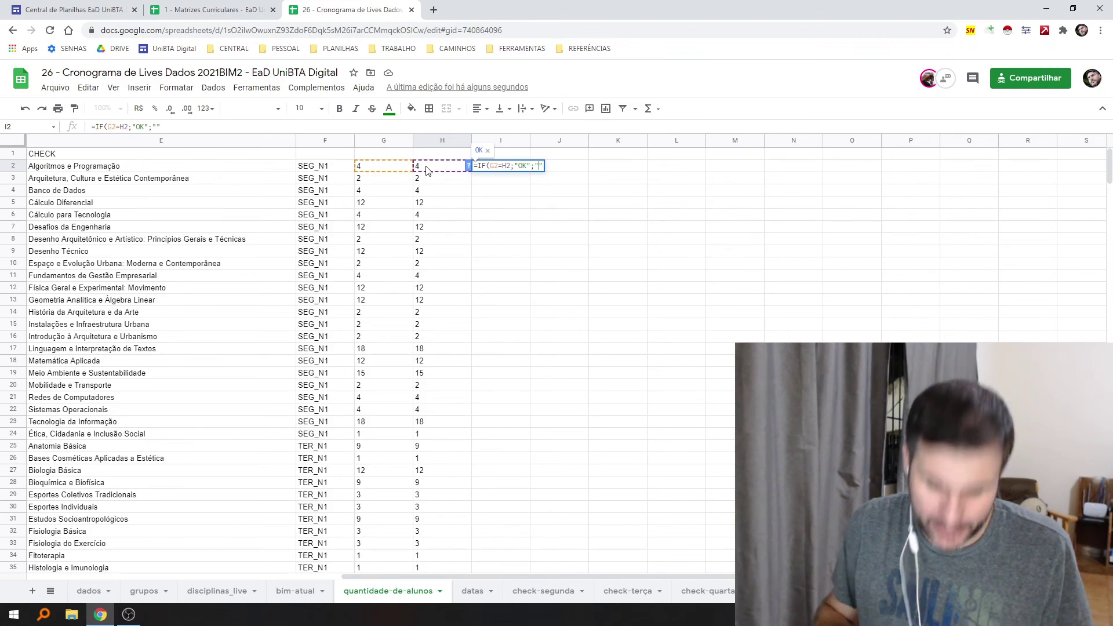
pyautogui.write('E')
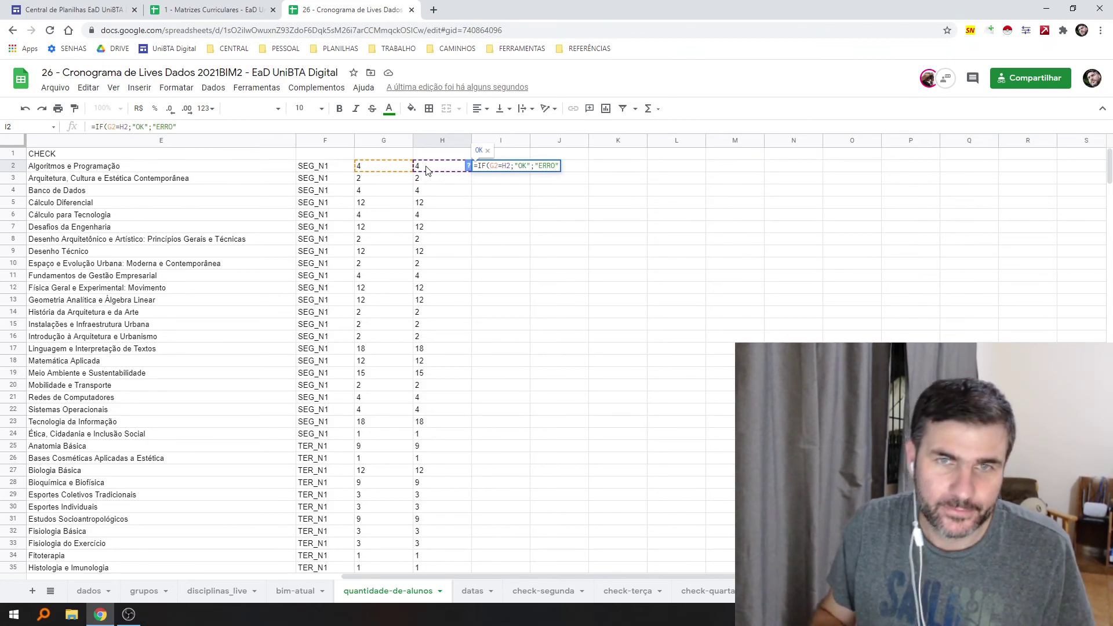
pyautogui.write('RRO')
pyautogui.press('Return')
# Fill the I2 comparison formula down the discipline list and check the result of every row
pyautogui.click(498, 172)
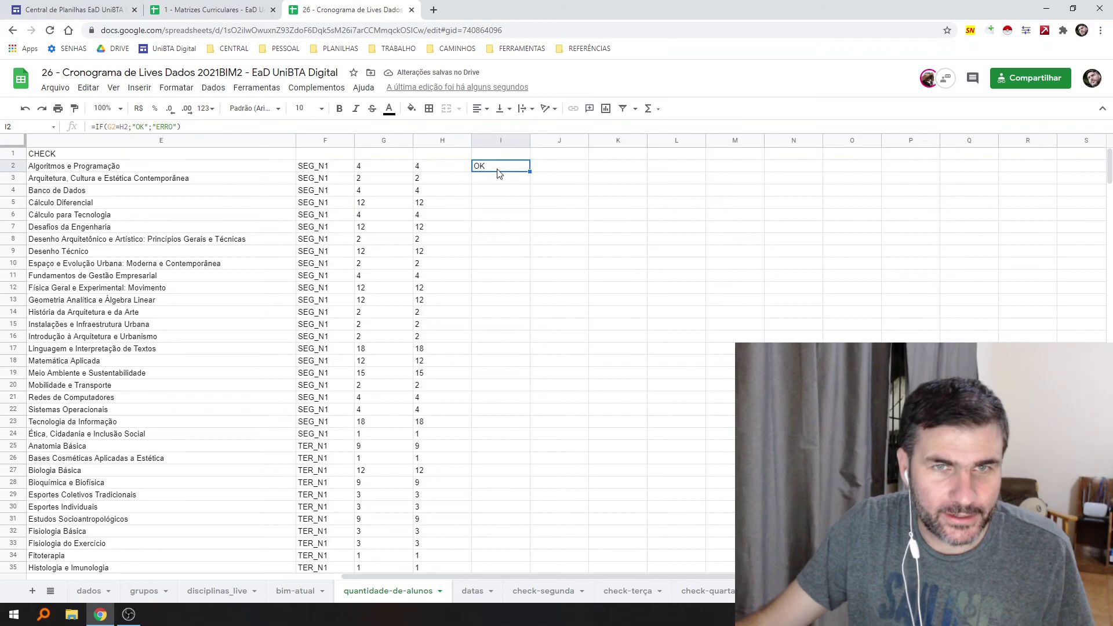
pyautogui.doubleClick(530, 172)
pyautogui.scroll(-10, 499, 290)
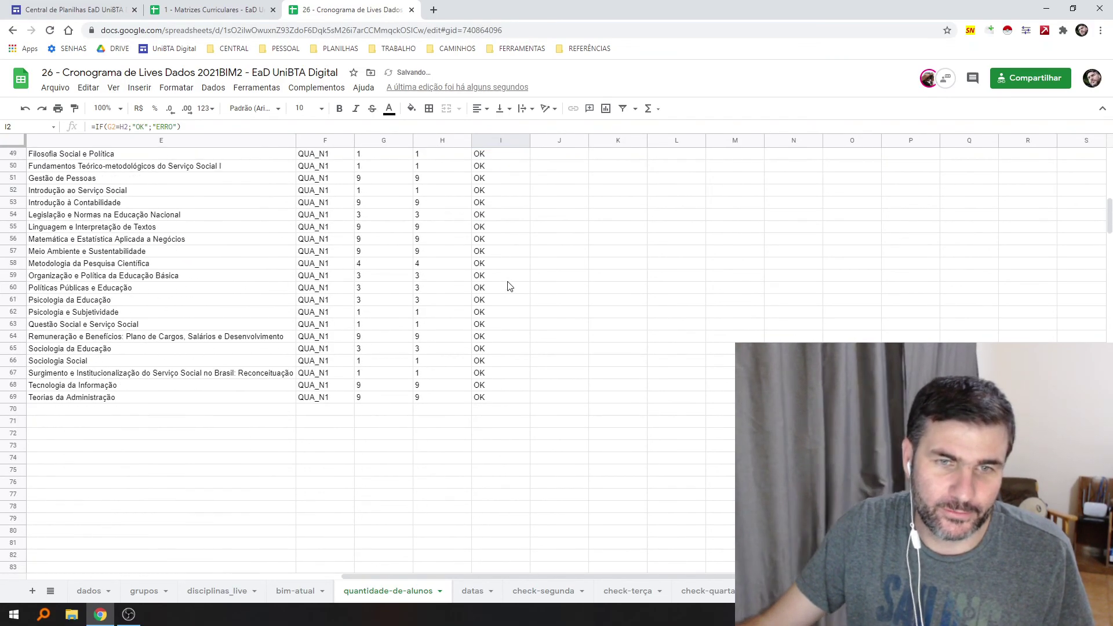
pyautogui.scroll(10, 509, 286)
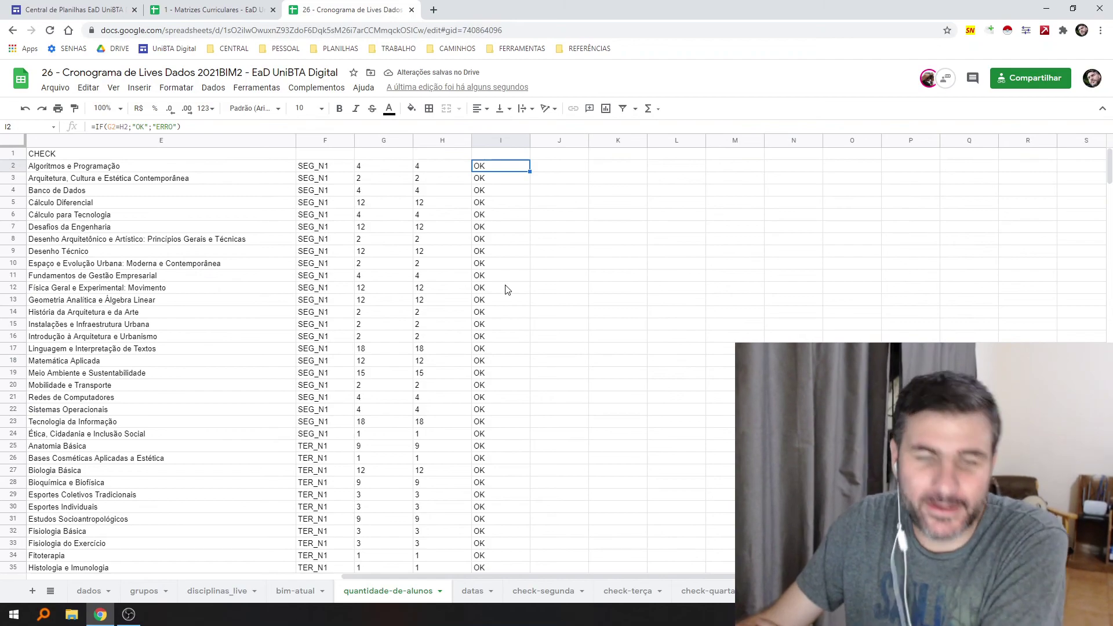
# Delete columns E to Z holding the CHECK section, and delete the empty first row
pyautogui.hscroll(-5, 406, 243)
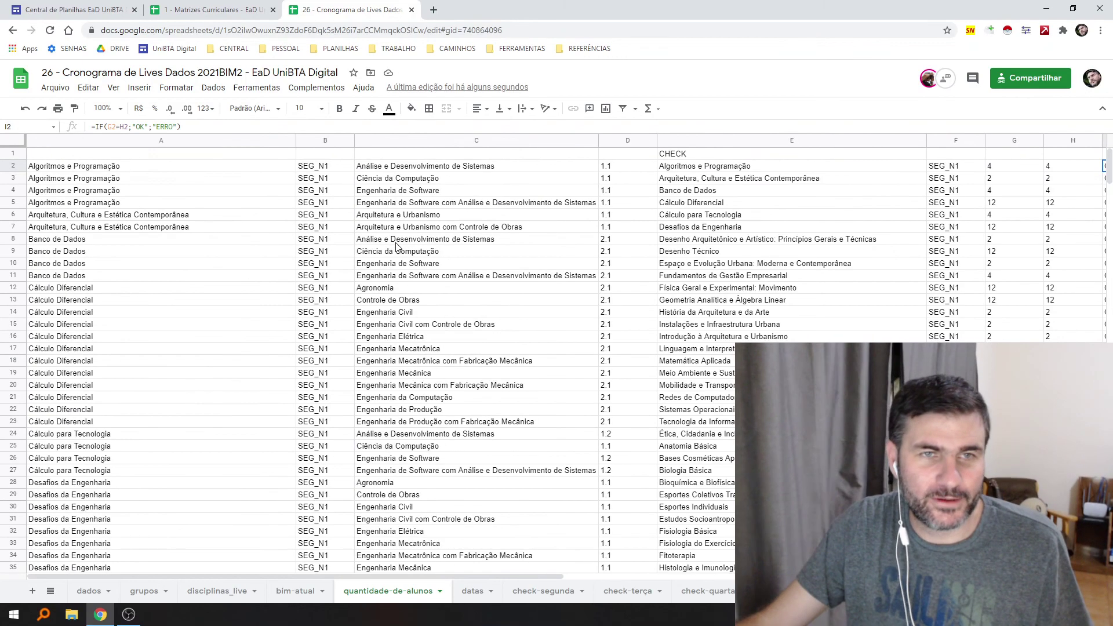
pyautogui.click(678, 141)
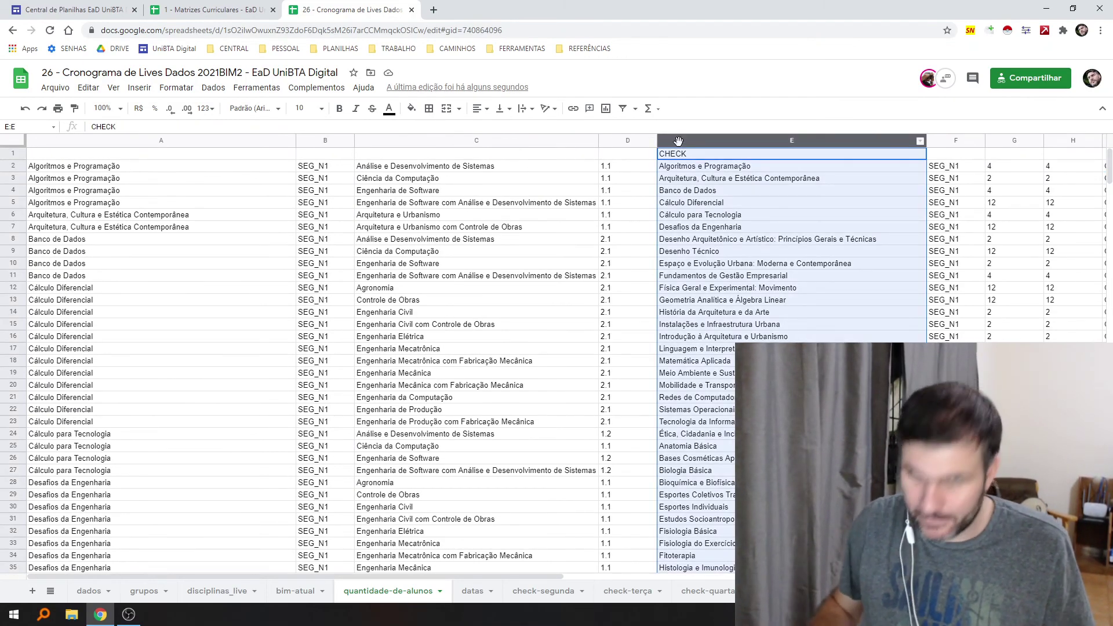
pyautogui.hotkey('ctrl', 'shift', 'Right')
pyautogui.rightClick(681, 140)
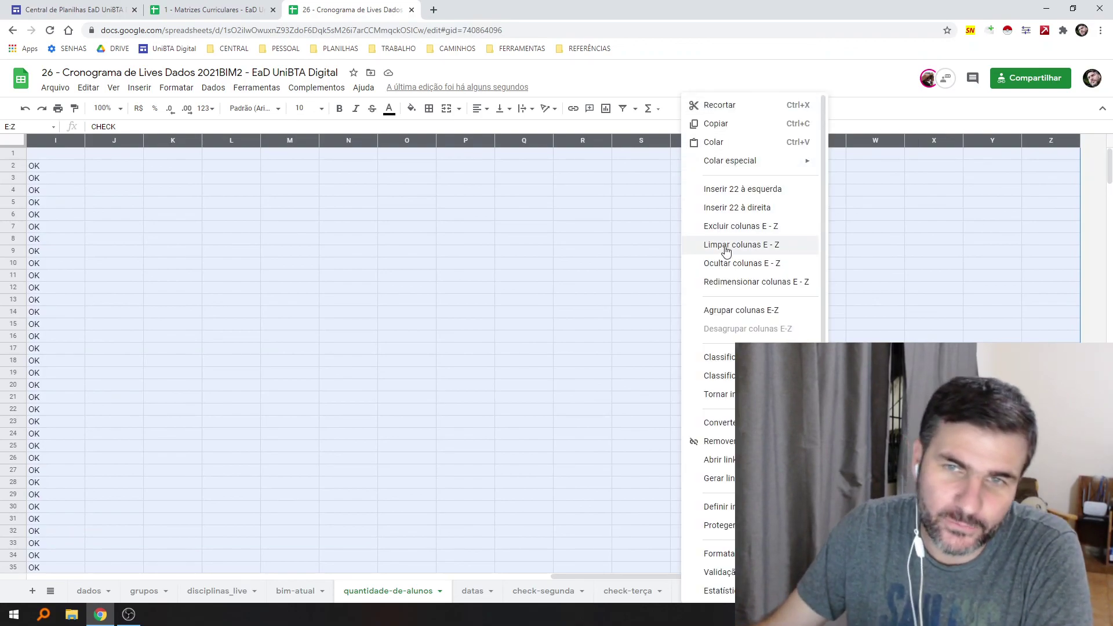
pyautogui.click(738, 227)
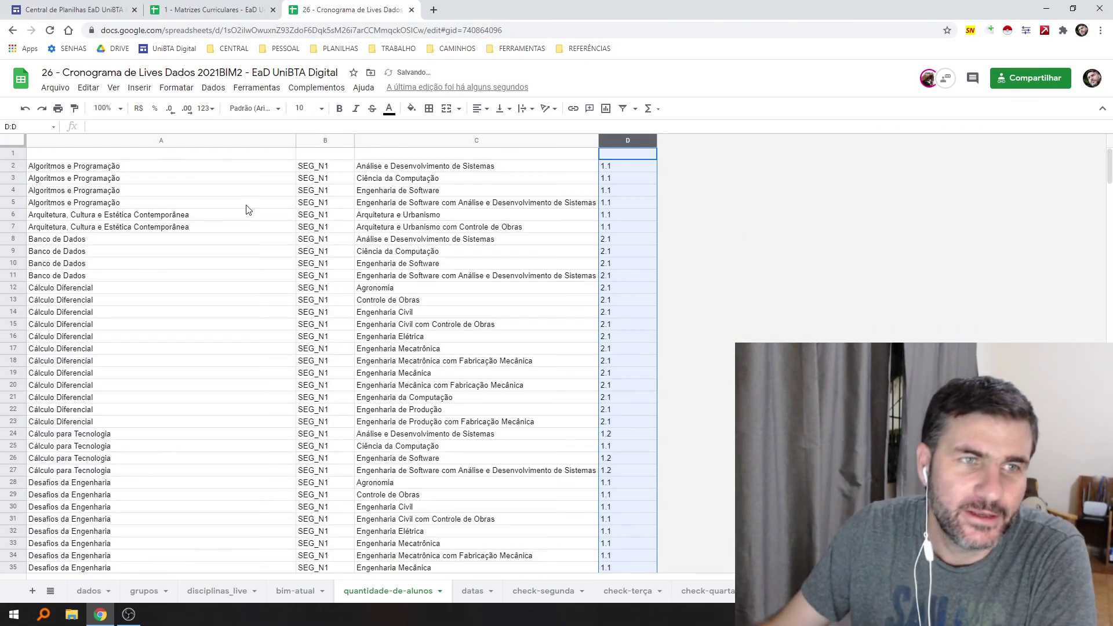
pyautogui.rightClick(8, 161)
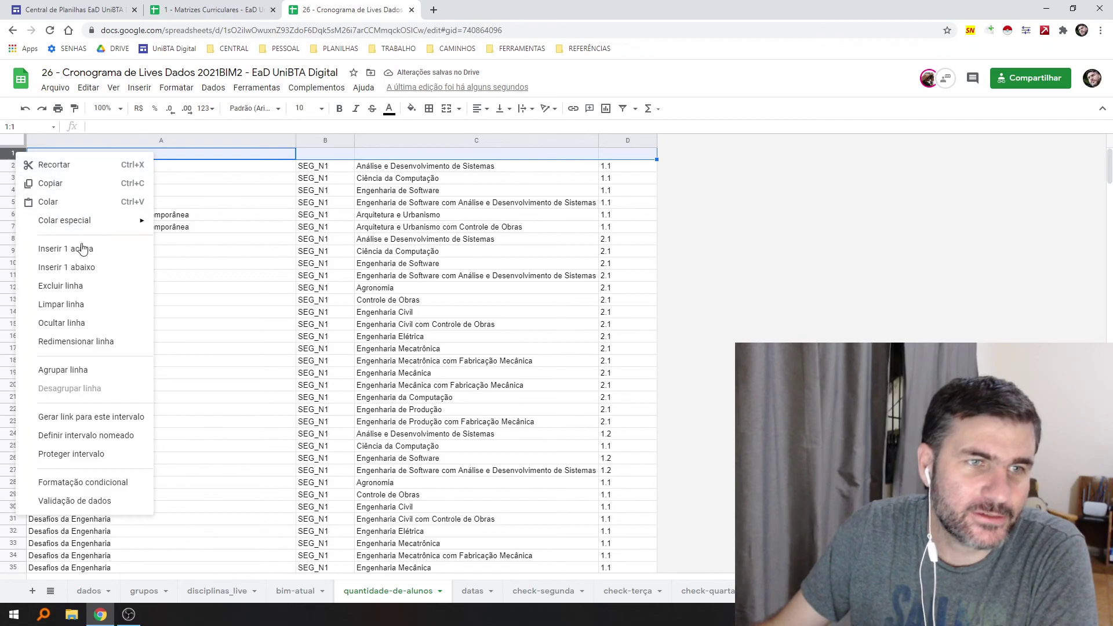
pyautogui.click(87, 286)
# Clear all the contents of columns A to D on the quantidade-de-alunos sheet
pyautogui.click(637, 227)
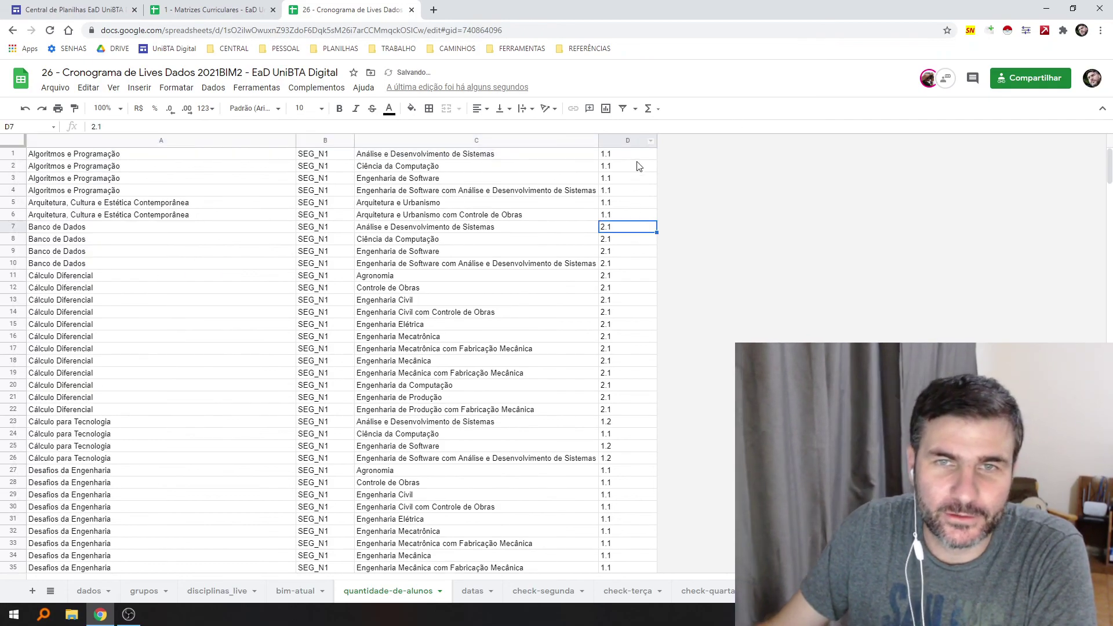
pyautogui.moveTo(621, 142); pyautogui.dragTo(244, 180)
pyautogui.press('Delete')
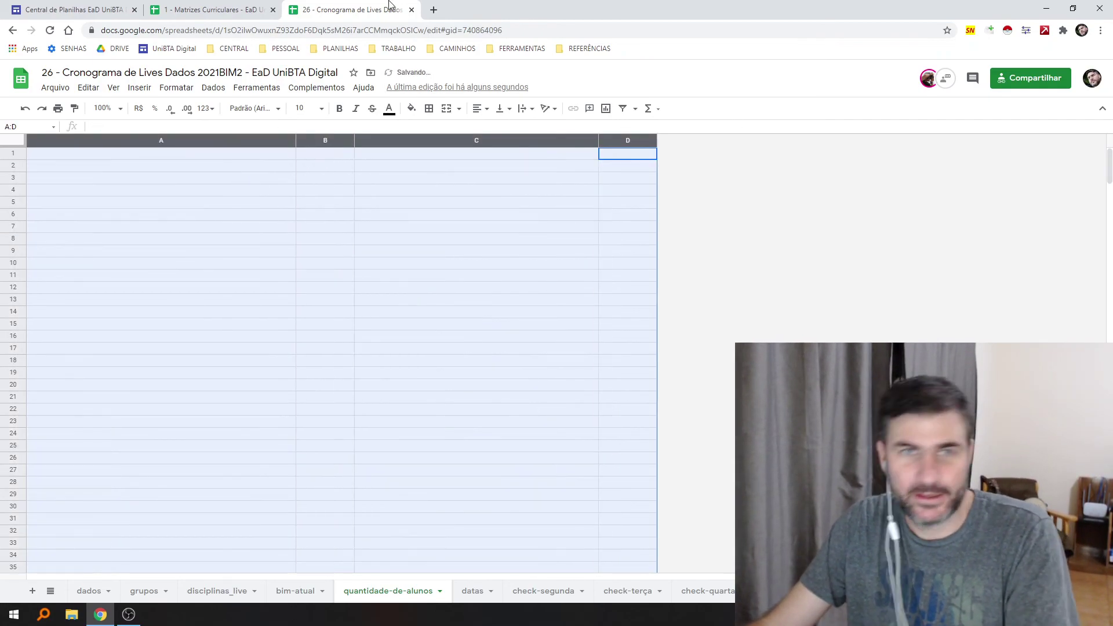
# Open the spreadsheet's script editor and run the estagioOK function
pyautogui.click(262, 88)
pyautogui.click(273, 156)
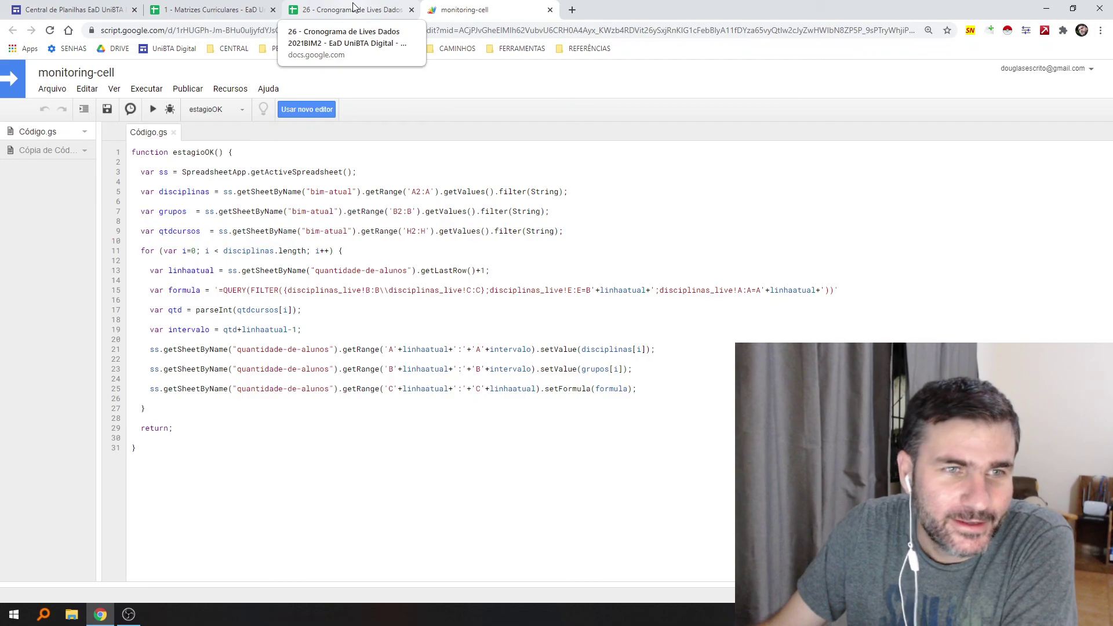
pyautogui.click(154, 110)
# Return to quantidade-de-alunos and follow the disciplines, groups, courses and modules as the script fills the rows down the sheet
pyautogui.hotkey('ctrl', 'shift', 'Tab')
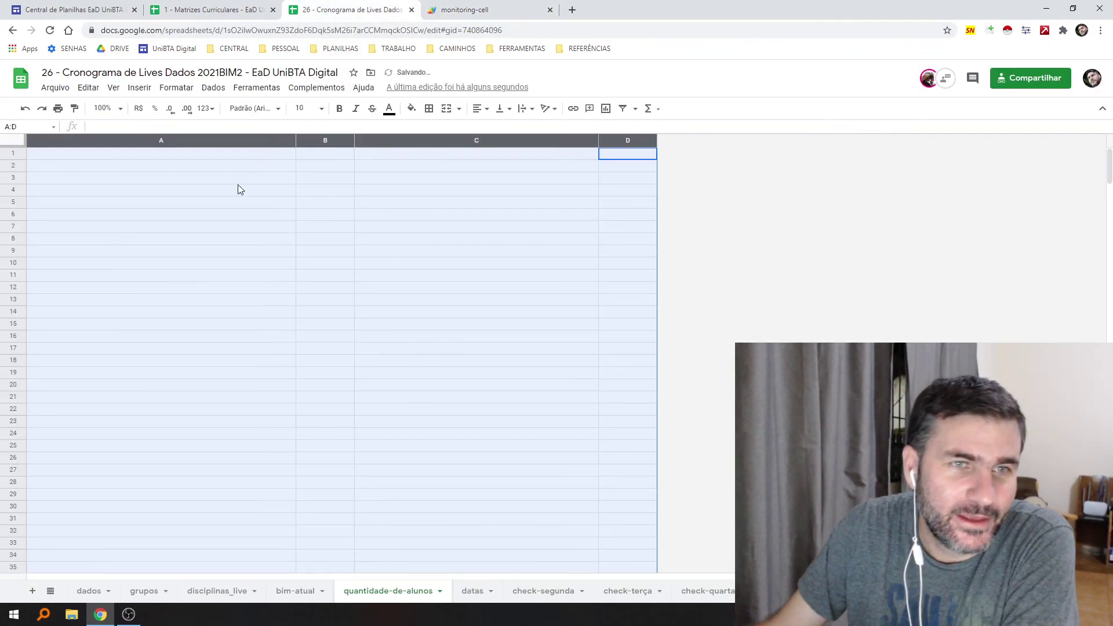
pyautogui.click(191, 156)
pyautogui.scroll(-7, 139, 320)
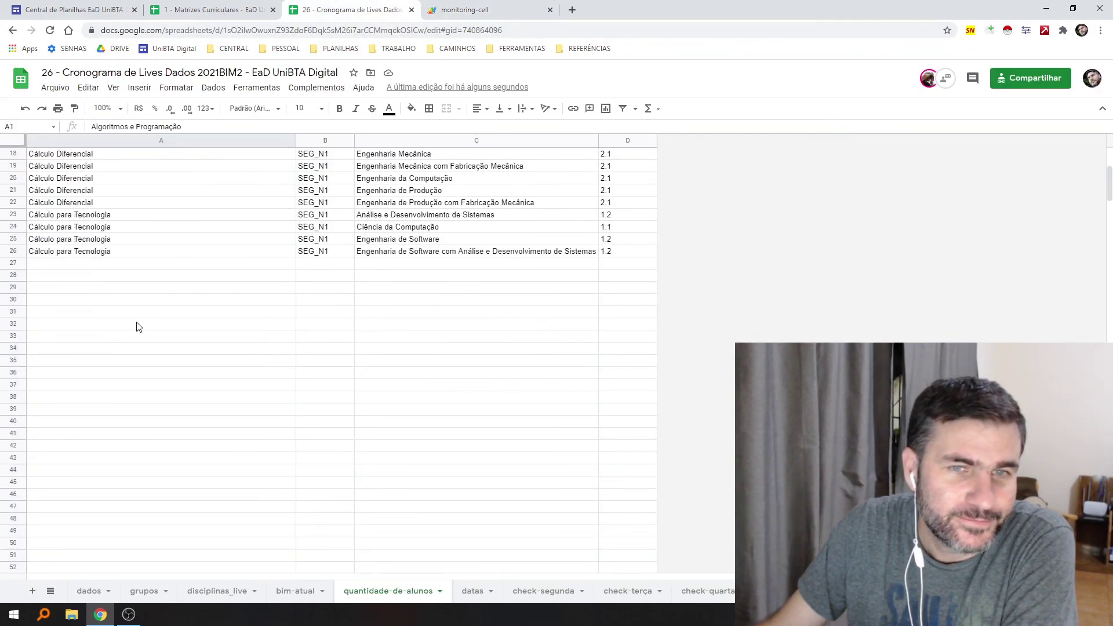
pyautogui.scroll(-8, 142, 331)
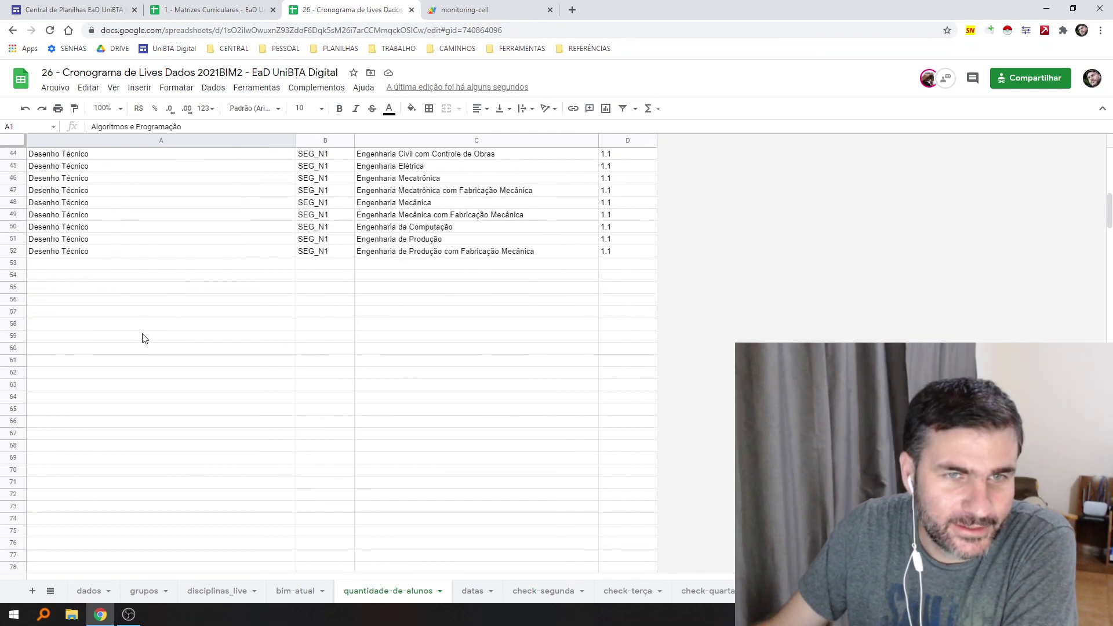
pyautogui.scroll(-5, 181, 443)
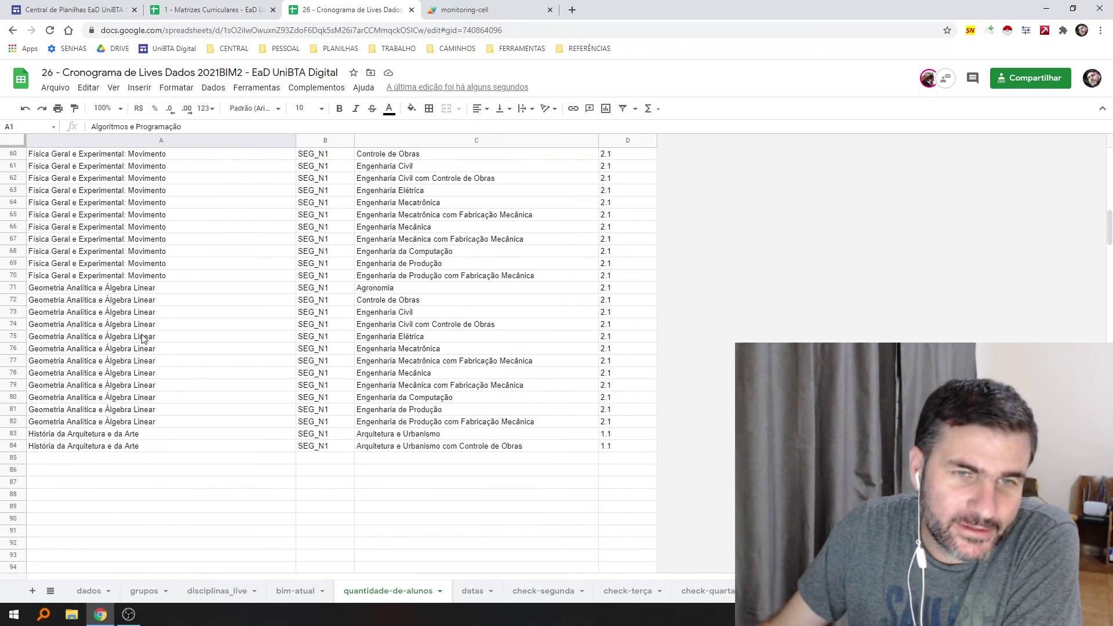
pyautogui.scroll(-14, 181, 442)
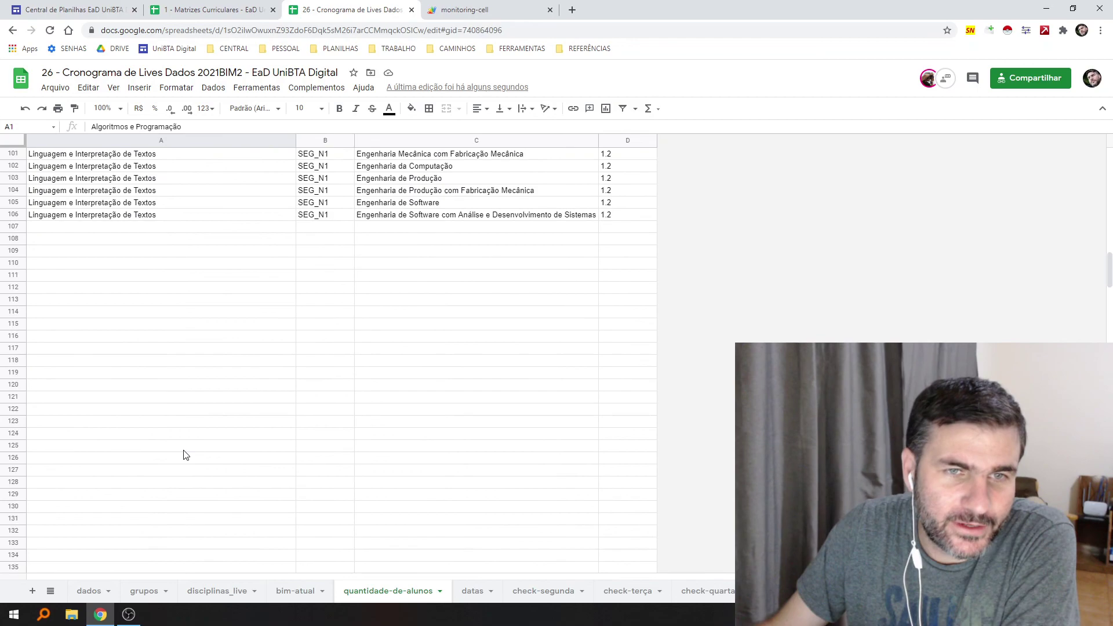
pyautogui.scroll(-2, 184, 452)
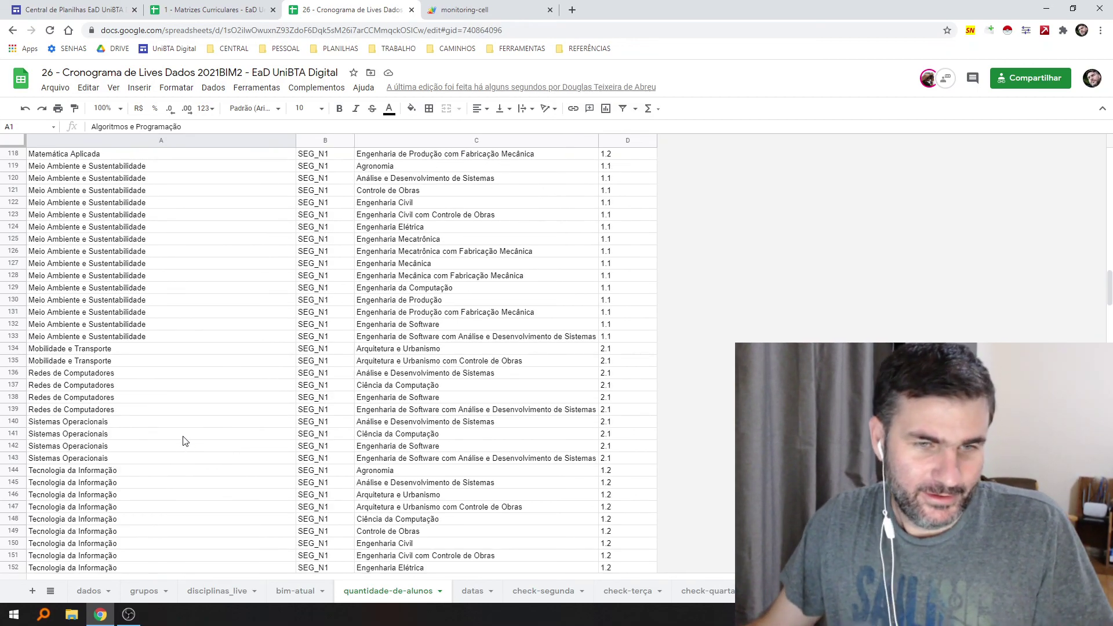
pyautogui.scroll(-20, 183, 453)
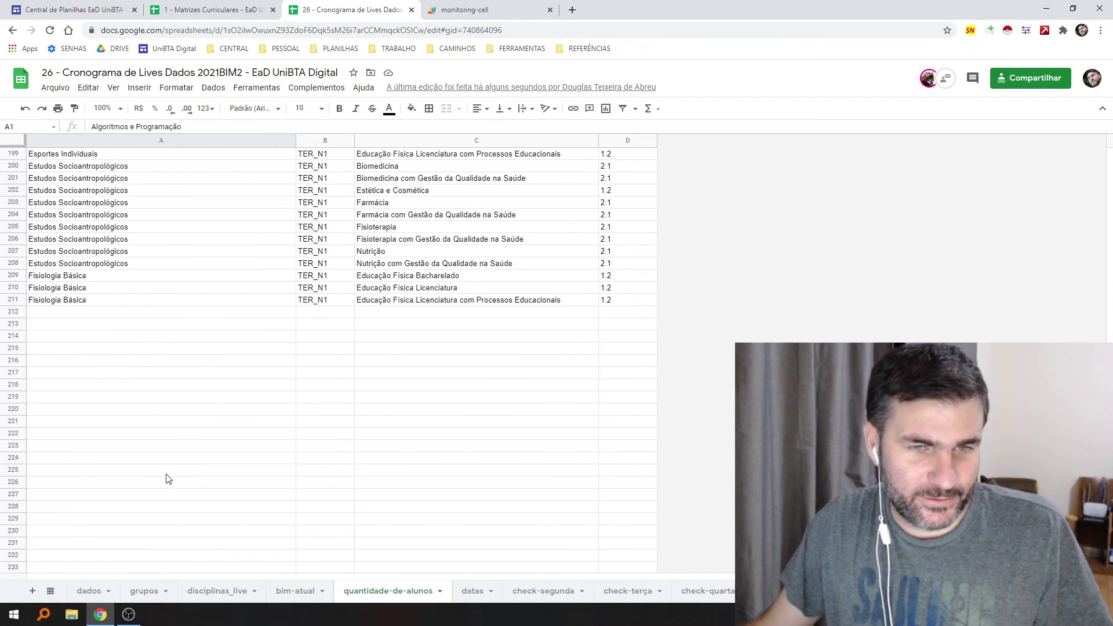
pyautogui.scroll(-6, 168, 479)
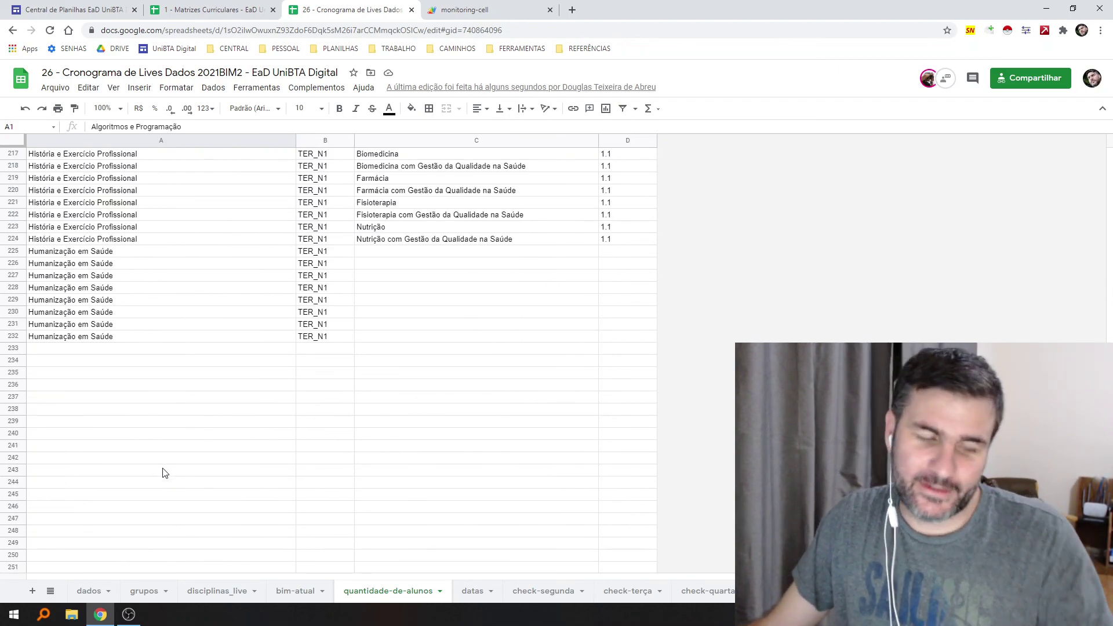
pyautogui.scroll(-5, 168, 441)
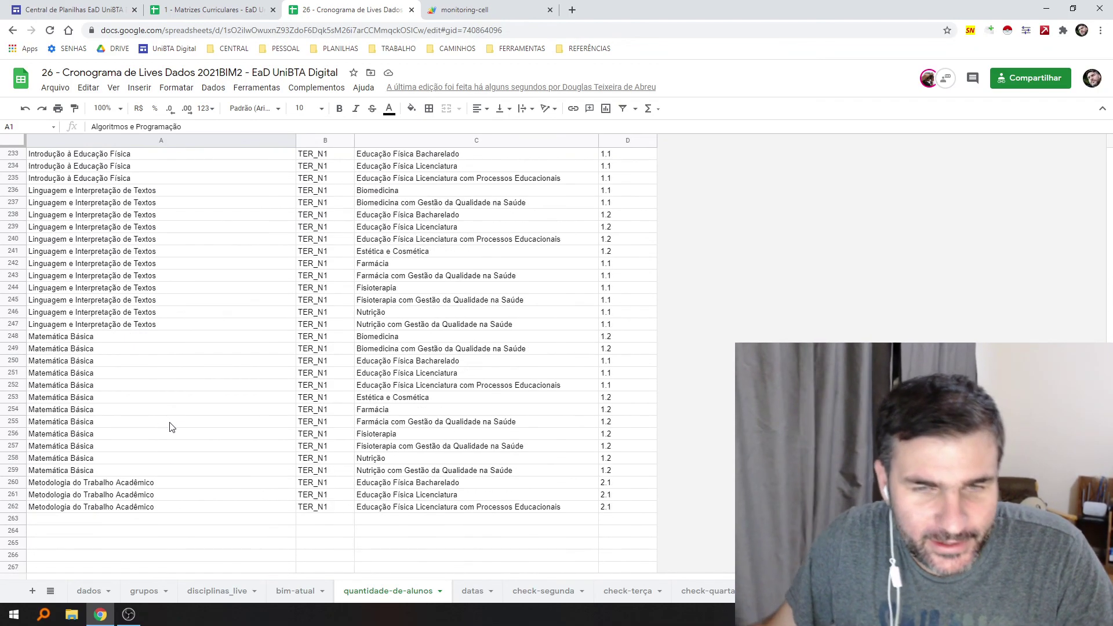
pyautogui.scroll(-14, 171, 435)
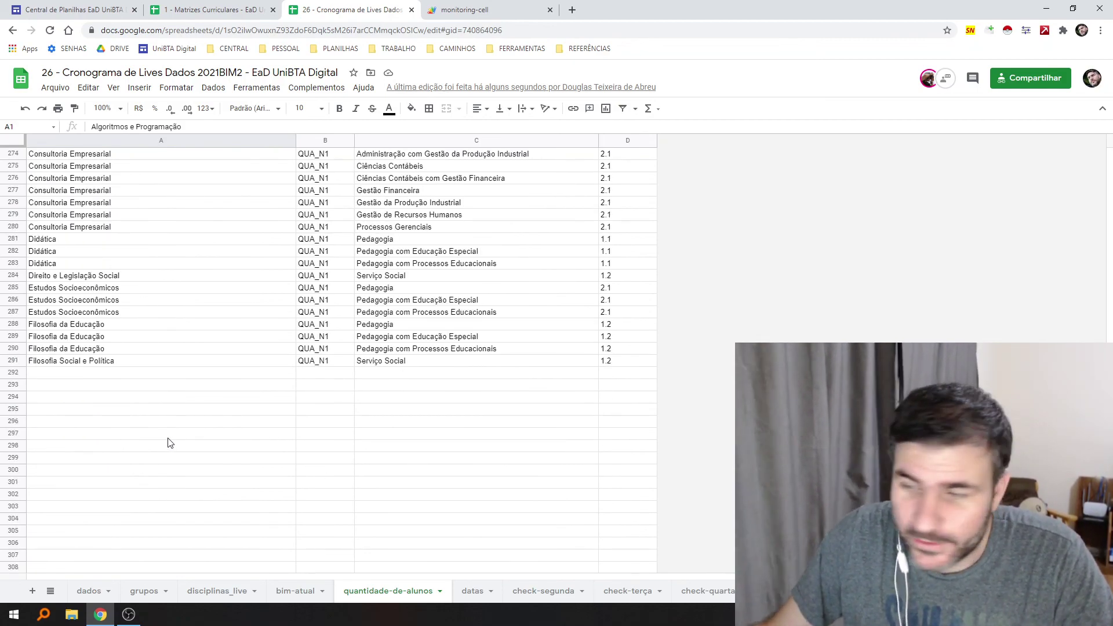
pyautogui.scroll(-7, 169, 444)
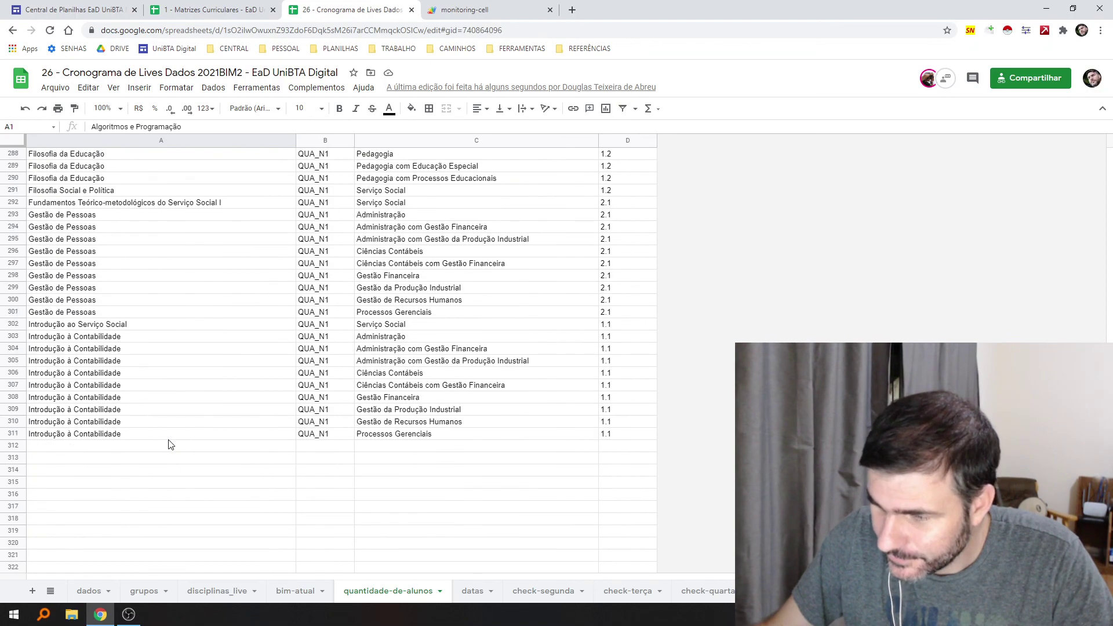
pyautogui.scroll(-14, 170, 445)
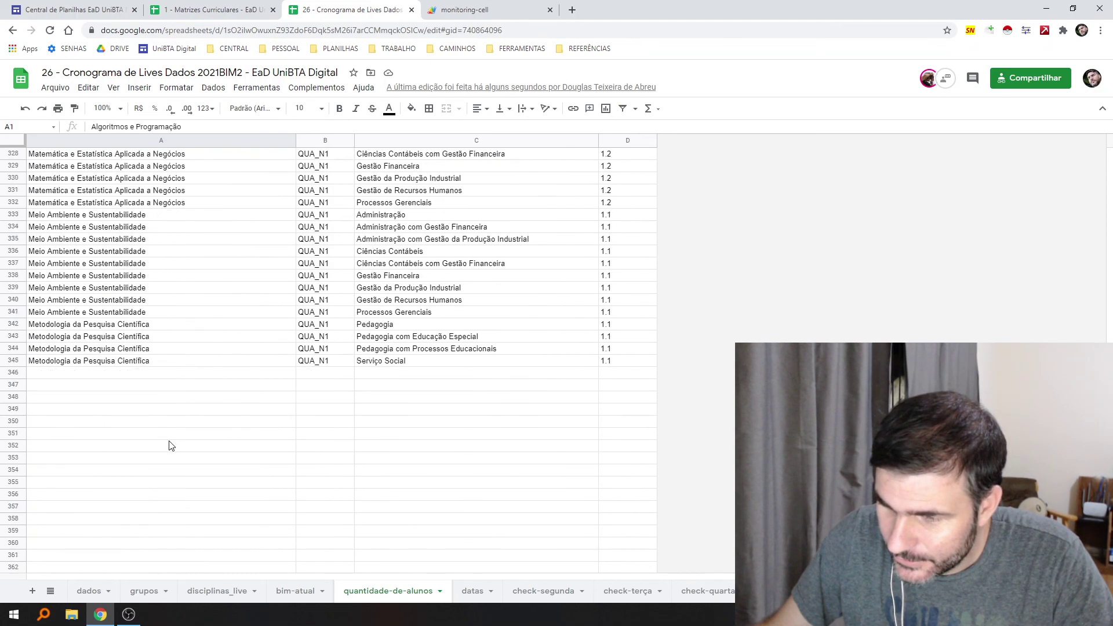
pyautogui.scroll(-3, 171, 447)
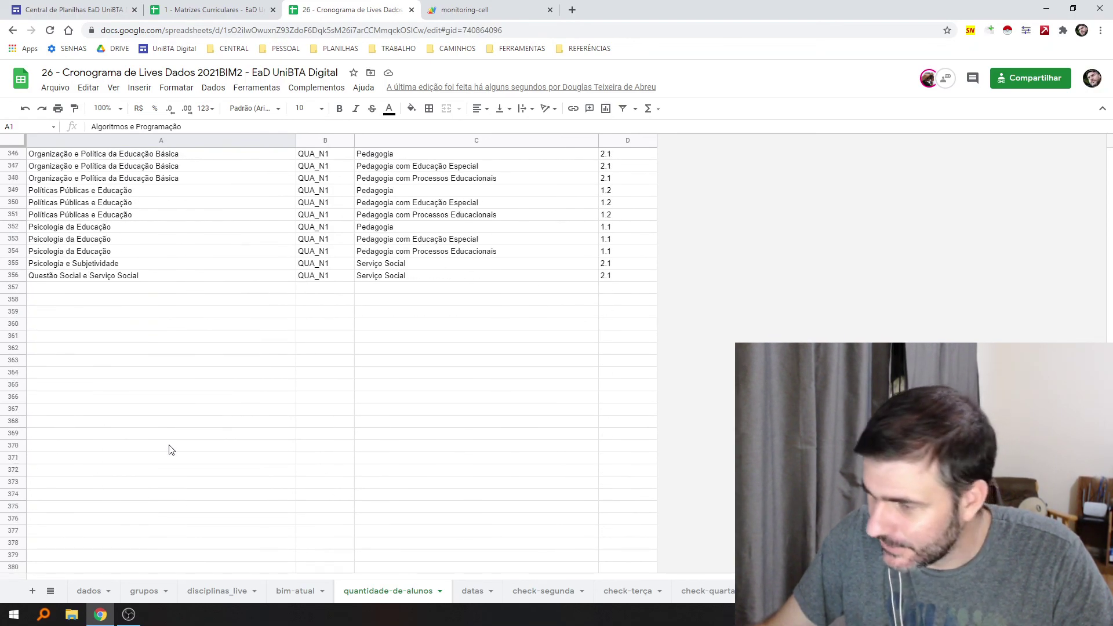
pyautogui.scroll(-3, 171, 451)
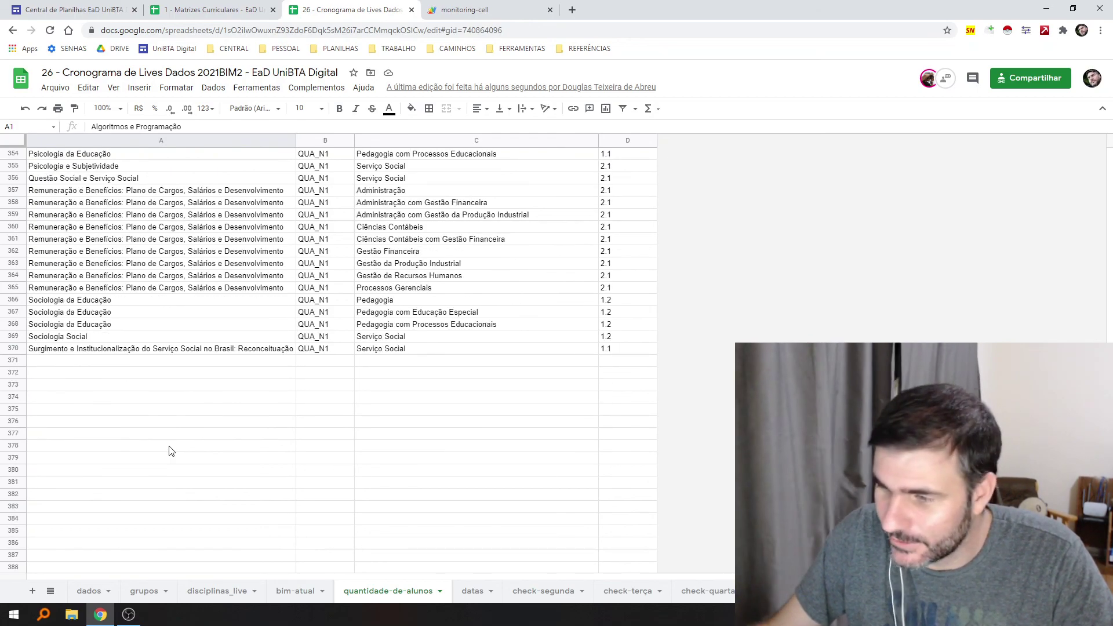